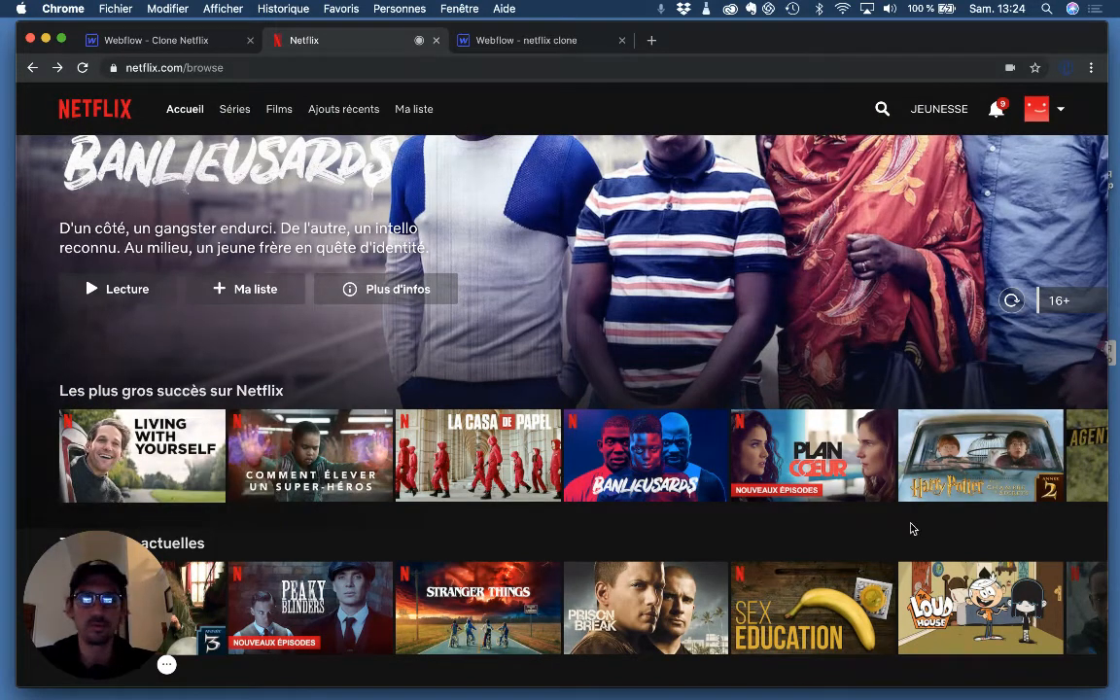
Step: Switch from the Netflix reference page to the Clone Netflix project in Webflow and make the browser window full screen
scroll(650, 528, "down", 1)
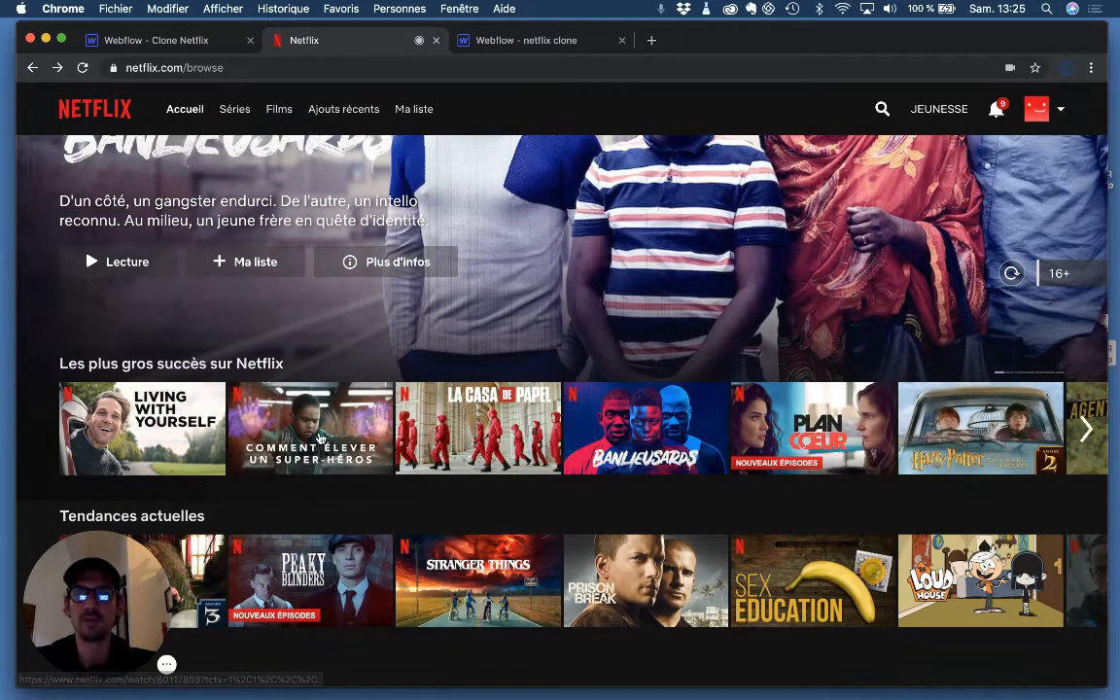
left_click(211, 43)
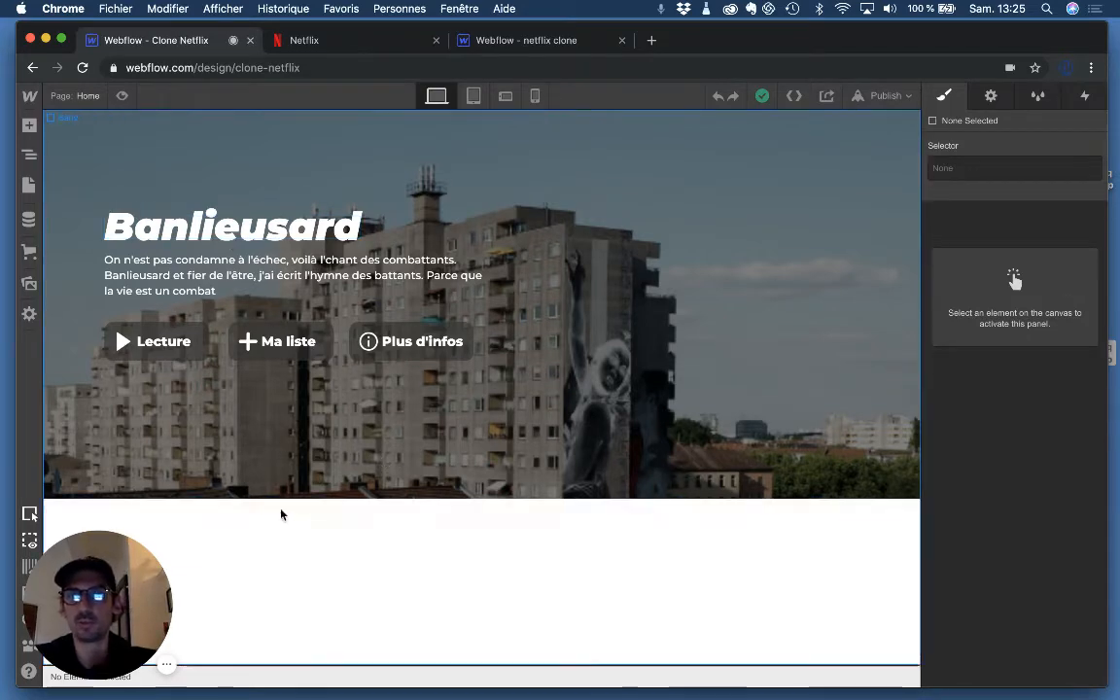
mouse_move(114, 597)
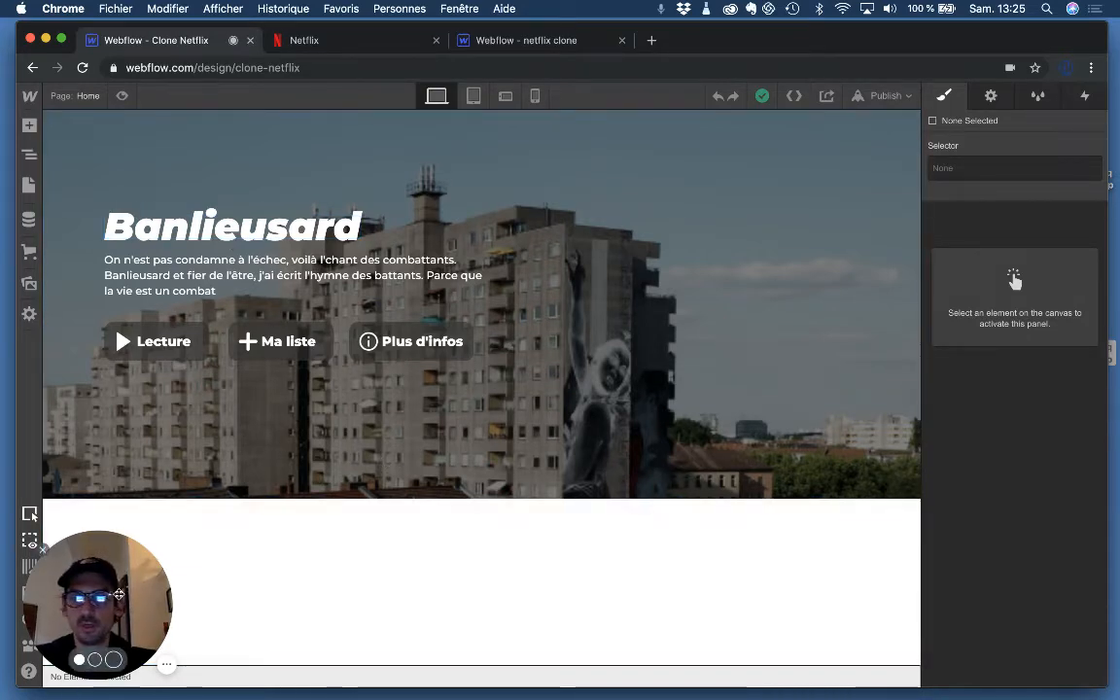
left_click_drag(95, 563, 126, 572)
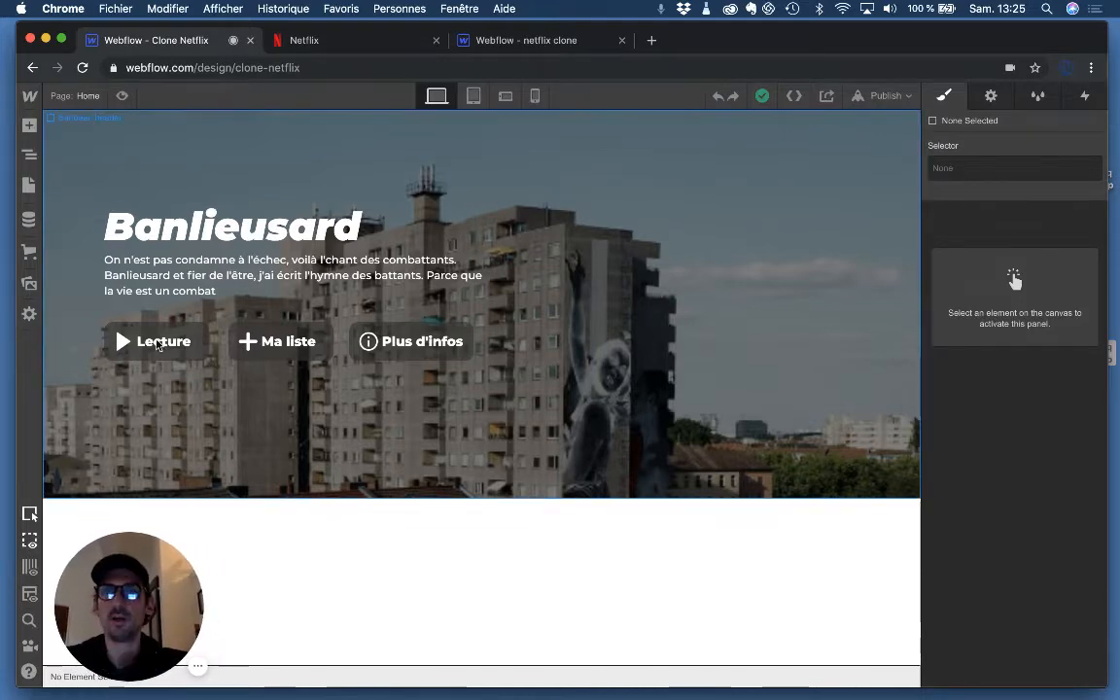
left_click(61, 38)
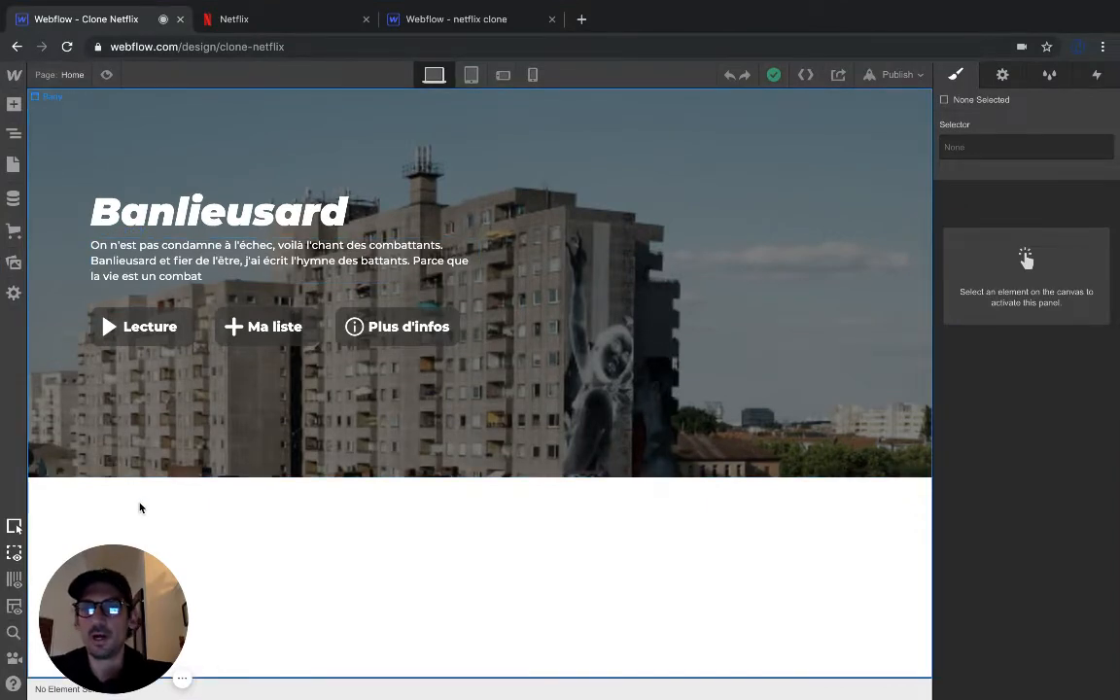
Step: Add a new section to the page body, directly below the Banlieusard hero section
left_click(12, 133)
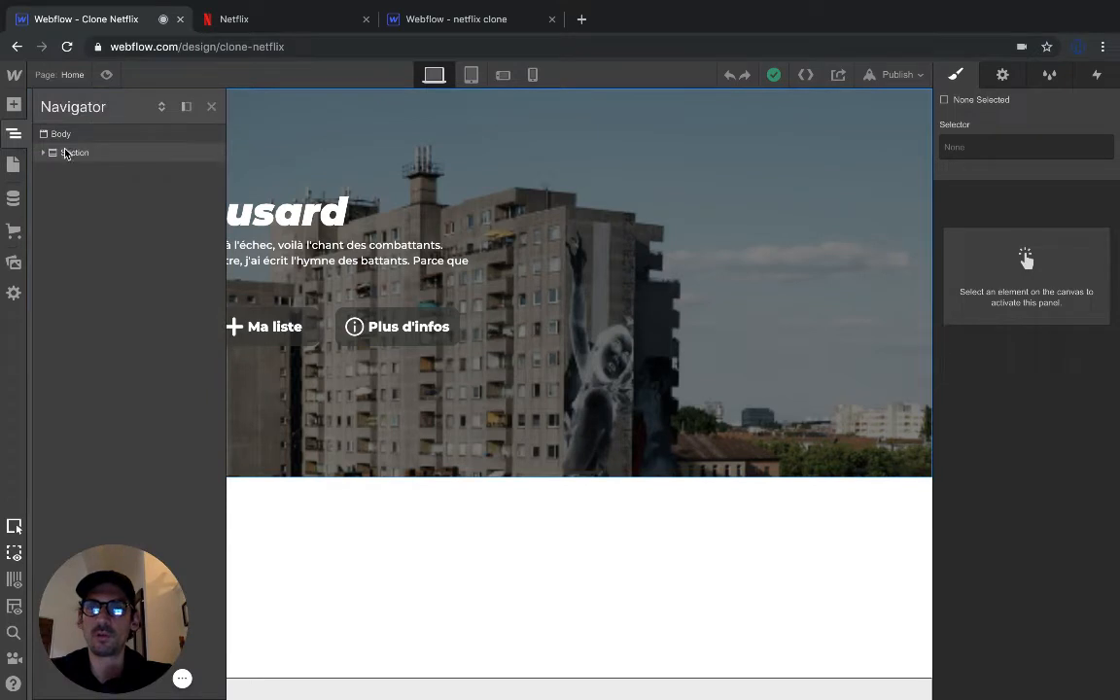
left_click(65, 153)
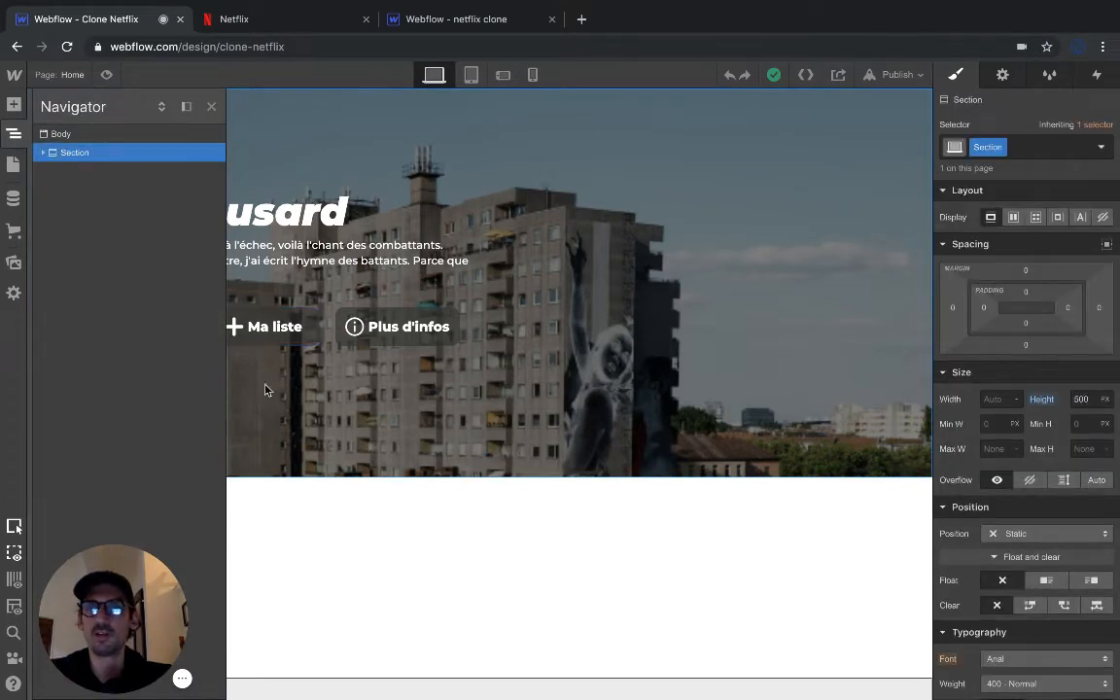
left_click(53, 132)
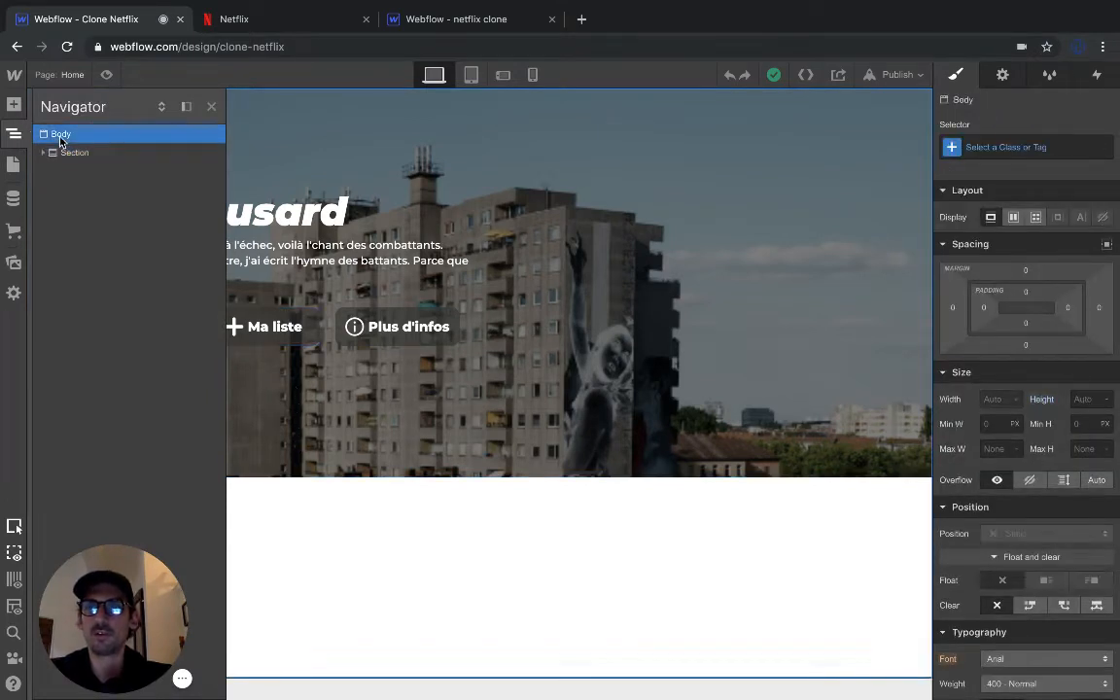
left_click(13, 103)
left_click(72, 217)
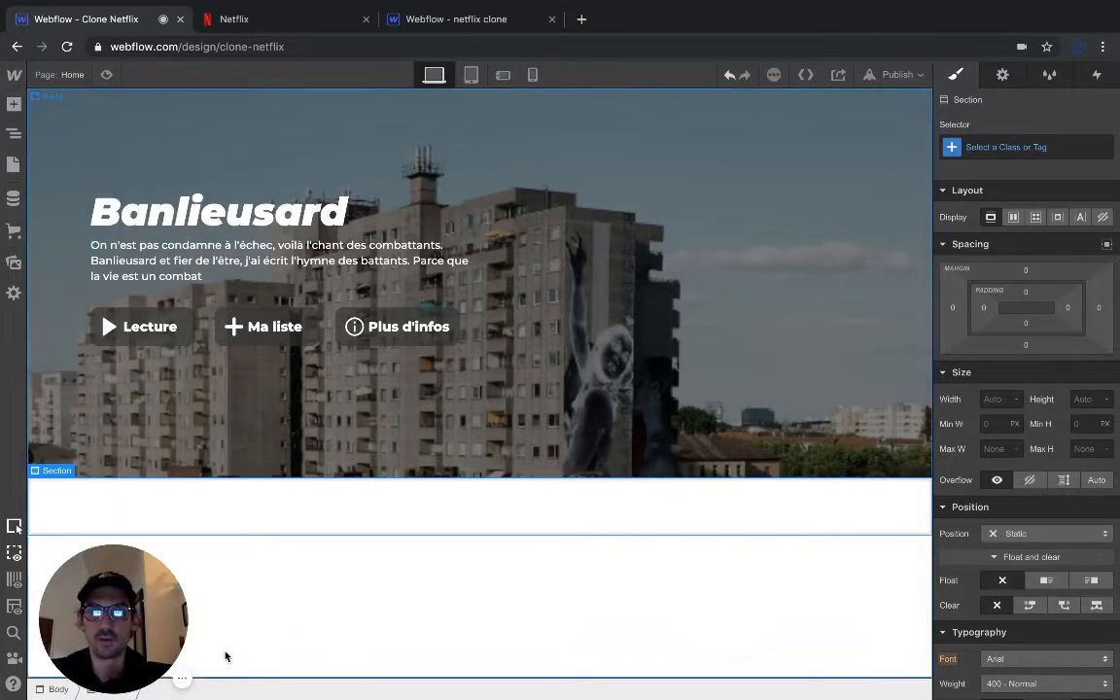
left_click_drag(143, 618, 885, 164)
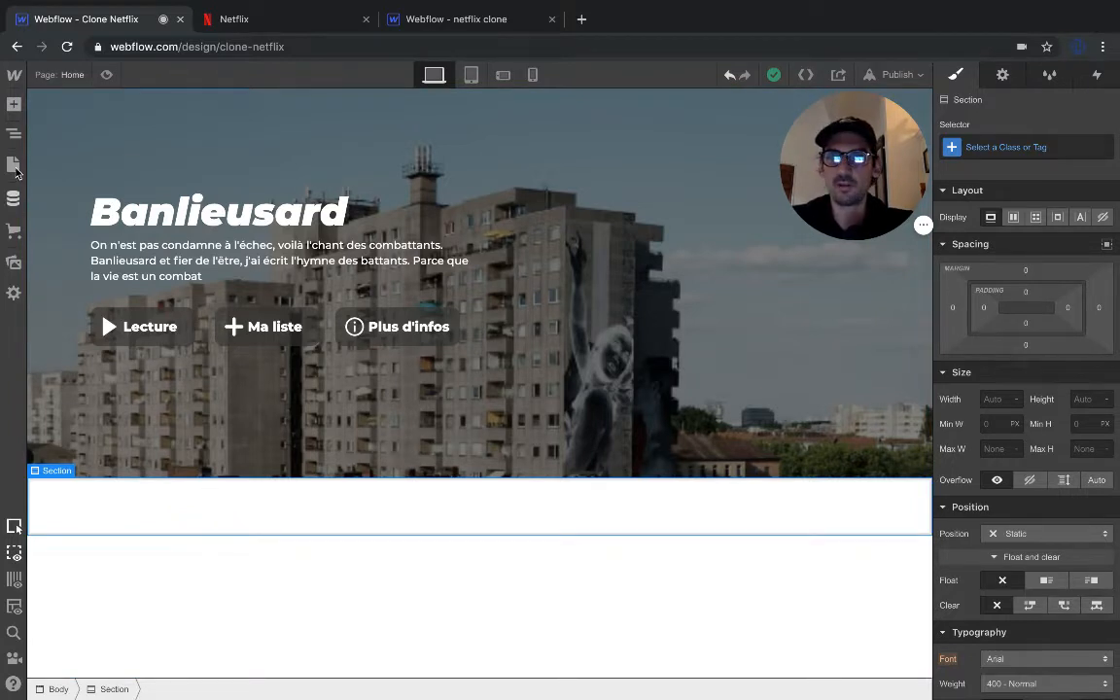
Step: Create the class "Carroussel film" on the new empty section
left_click(13, 133)
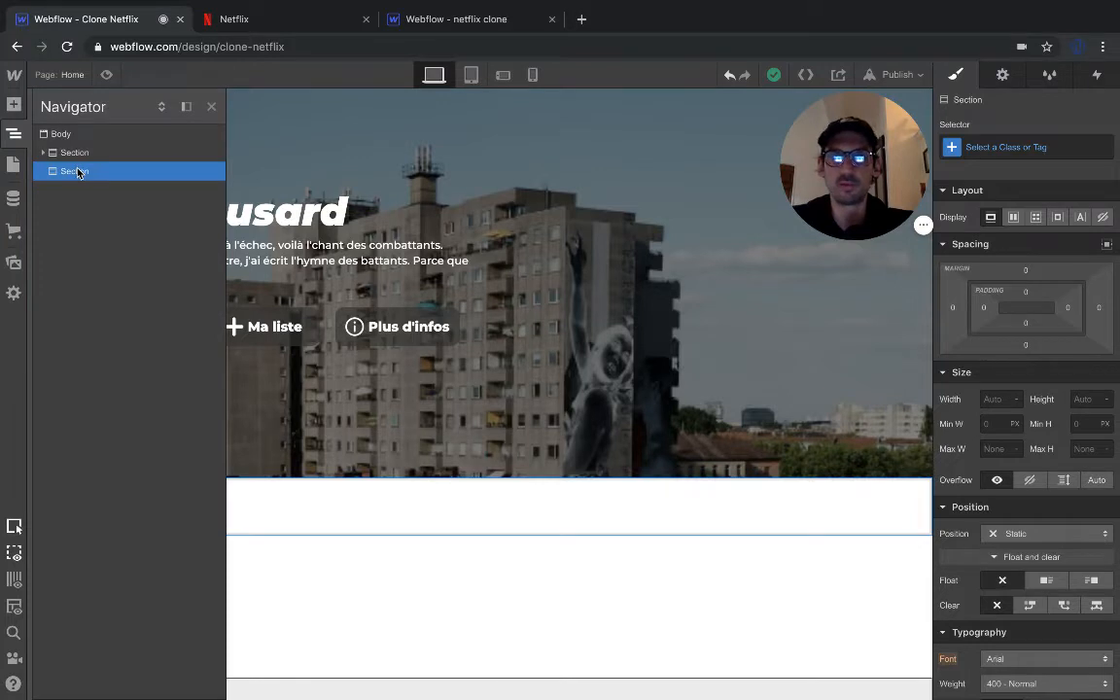
left_click(989, 148)
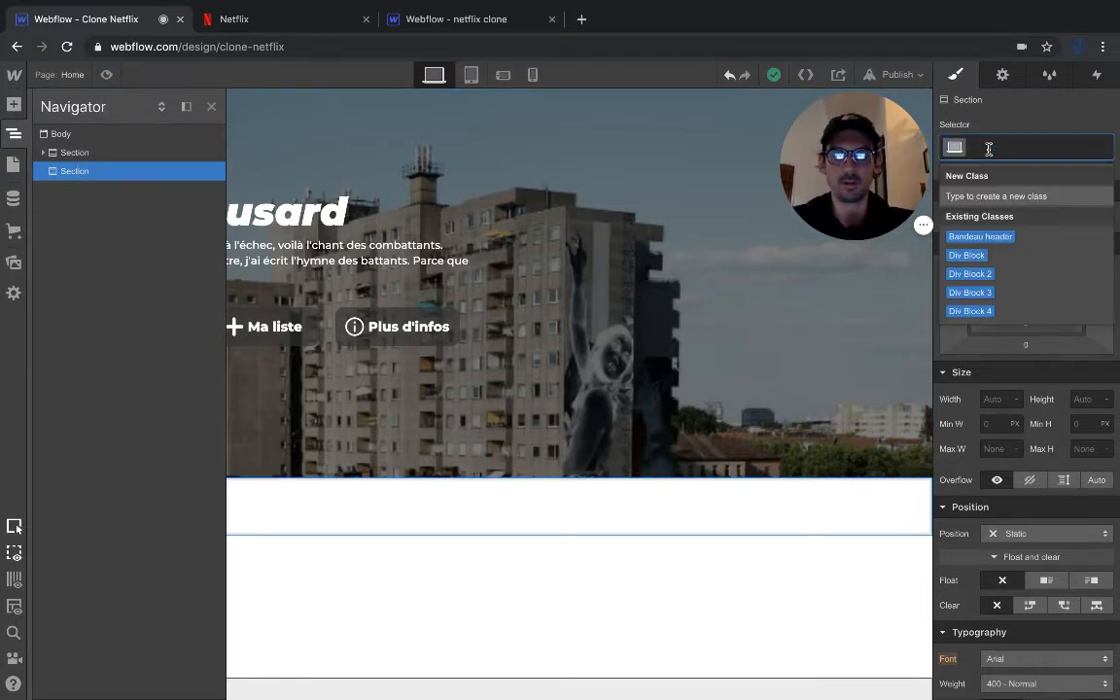
type("Disp")
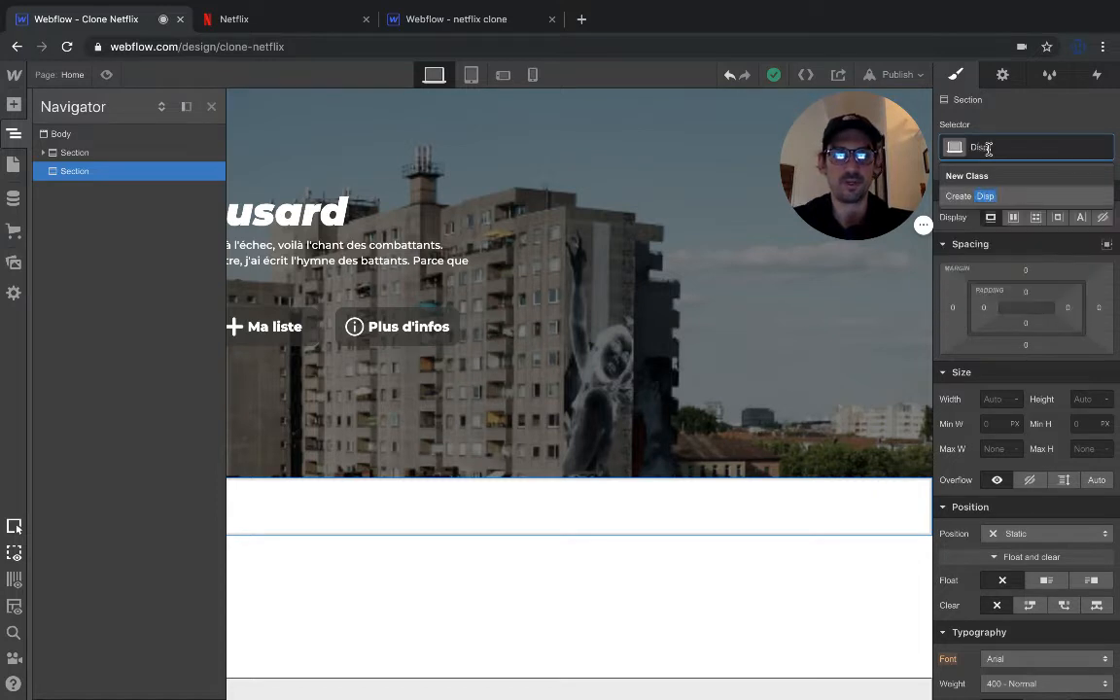
key("BackSpace")
key("BackSpace")
key("BackSpace")
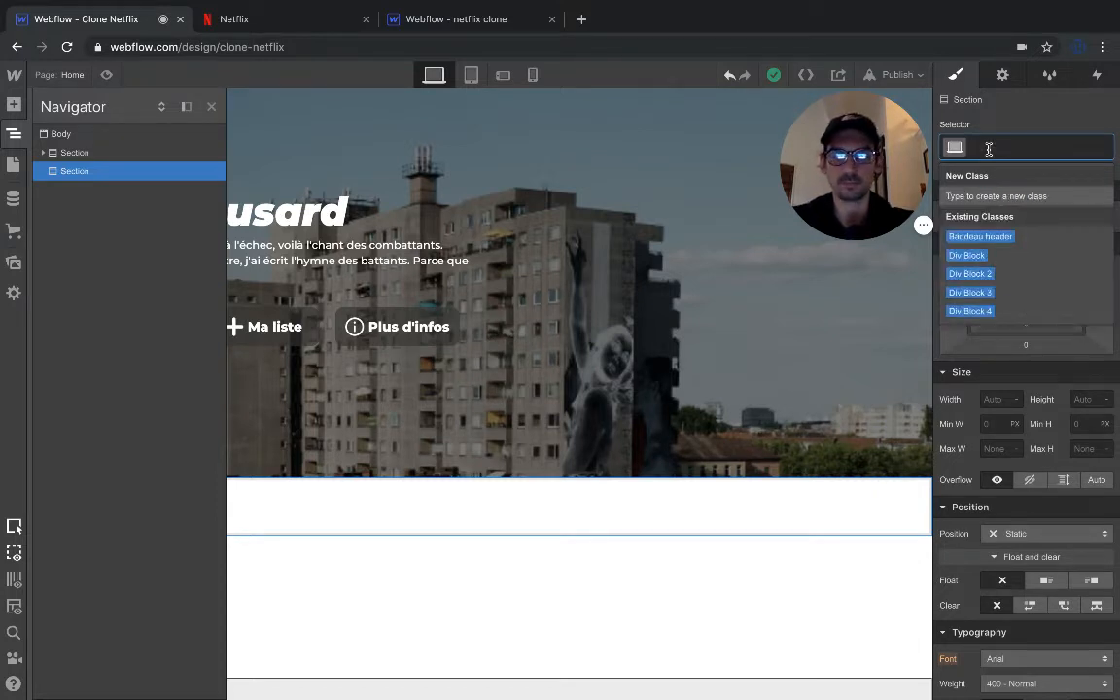
type("Ca")
key("BackSpace")
key("BackSpace")
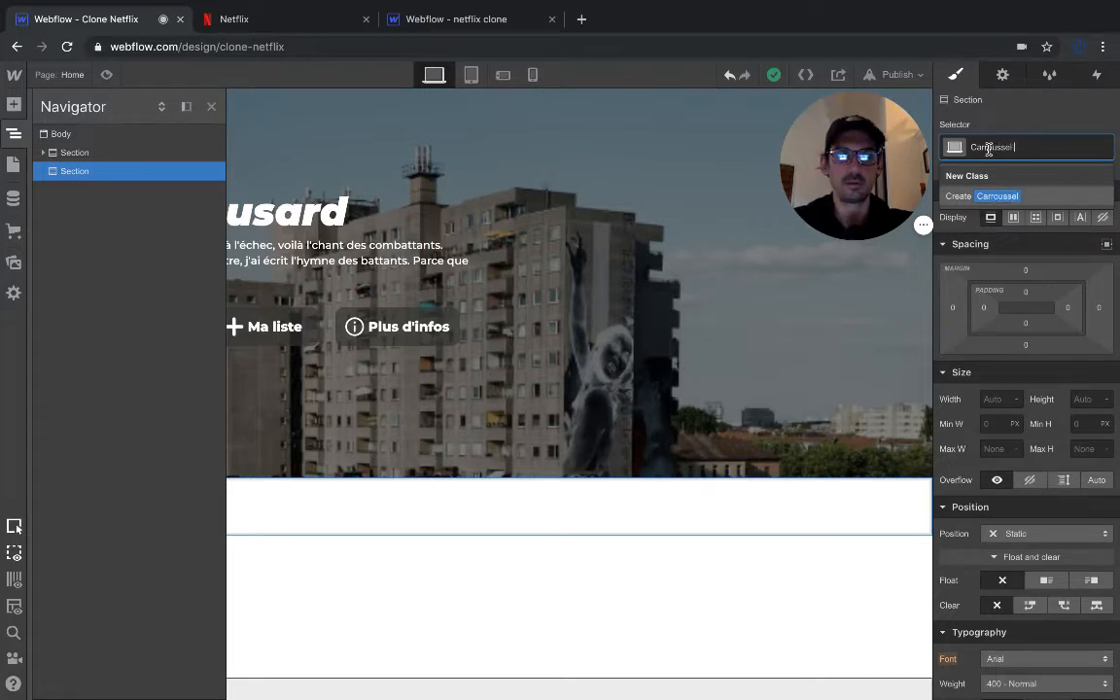
type("roussel film")
key("Return")
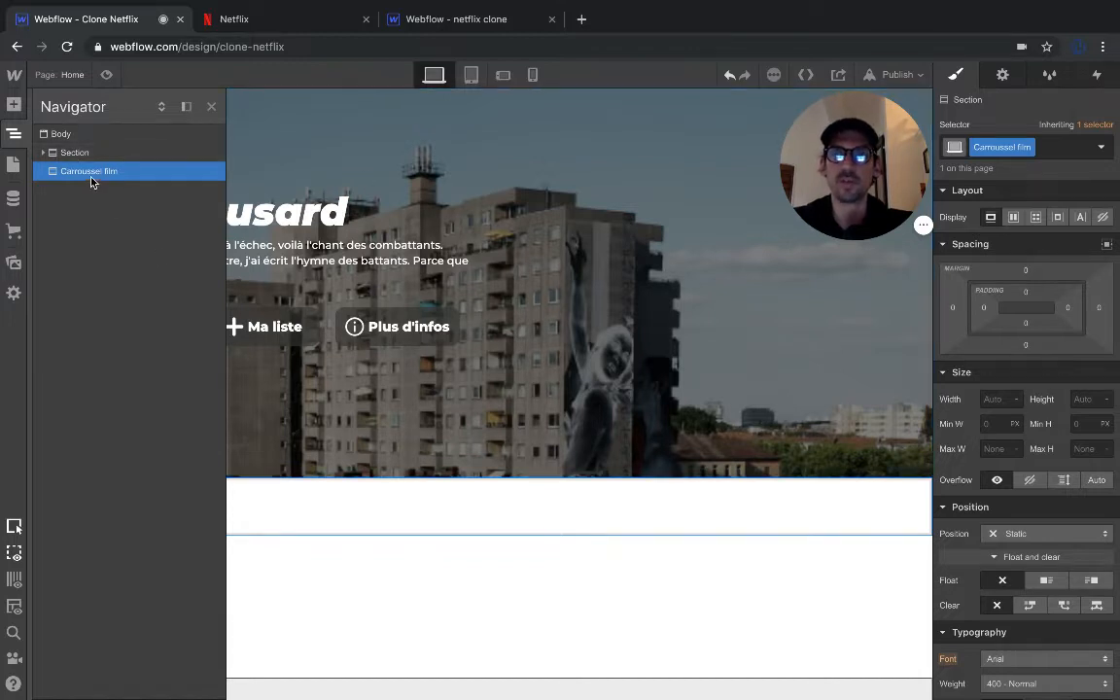
Step: Add a container inside the Carroussel film section and place a div block inside that container
left_click(13, 103)
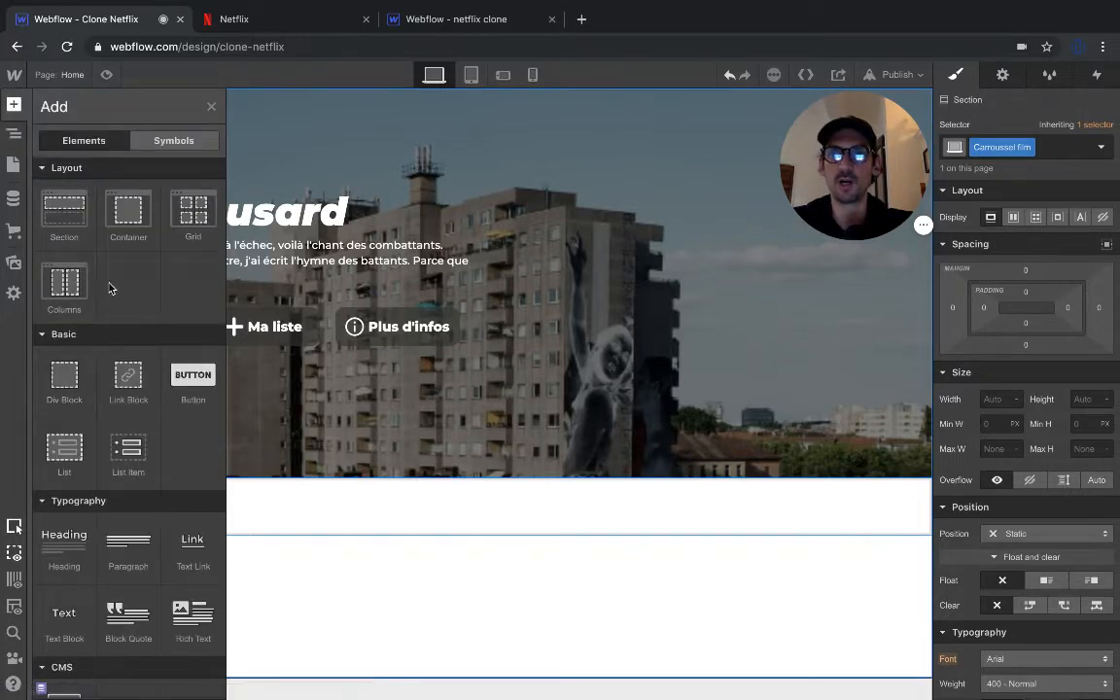
left_click(124, 223)
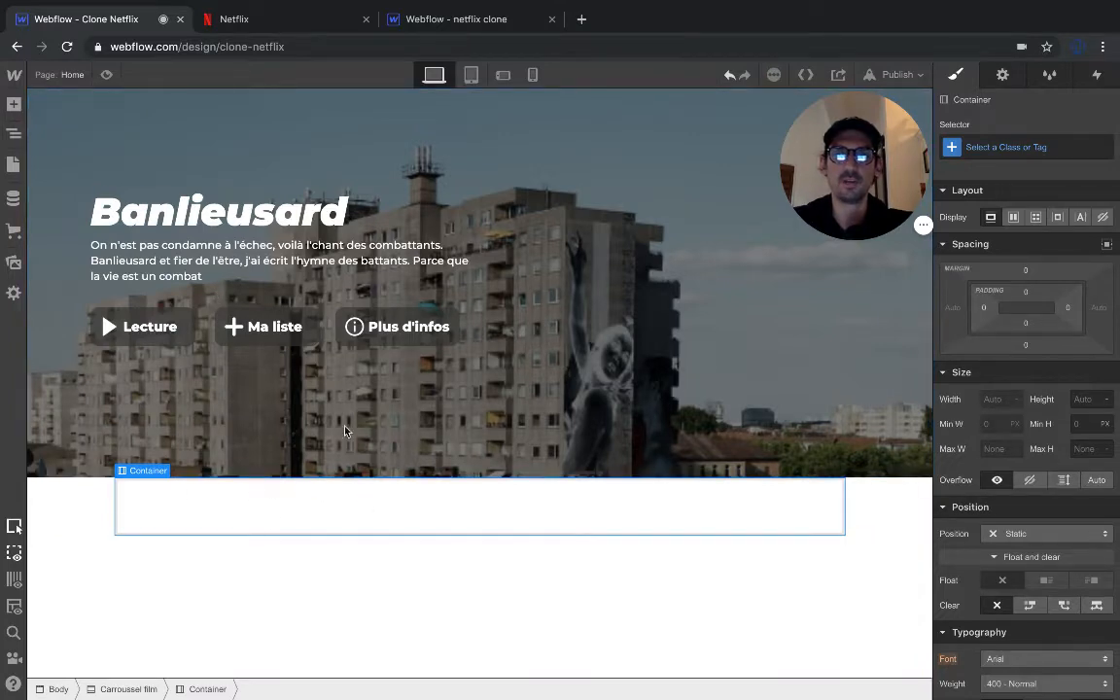
left_click(231, 19)
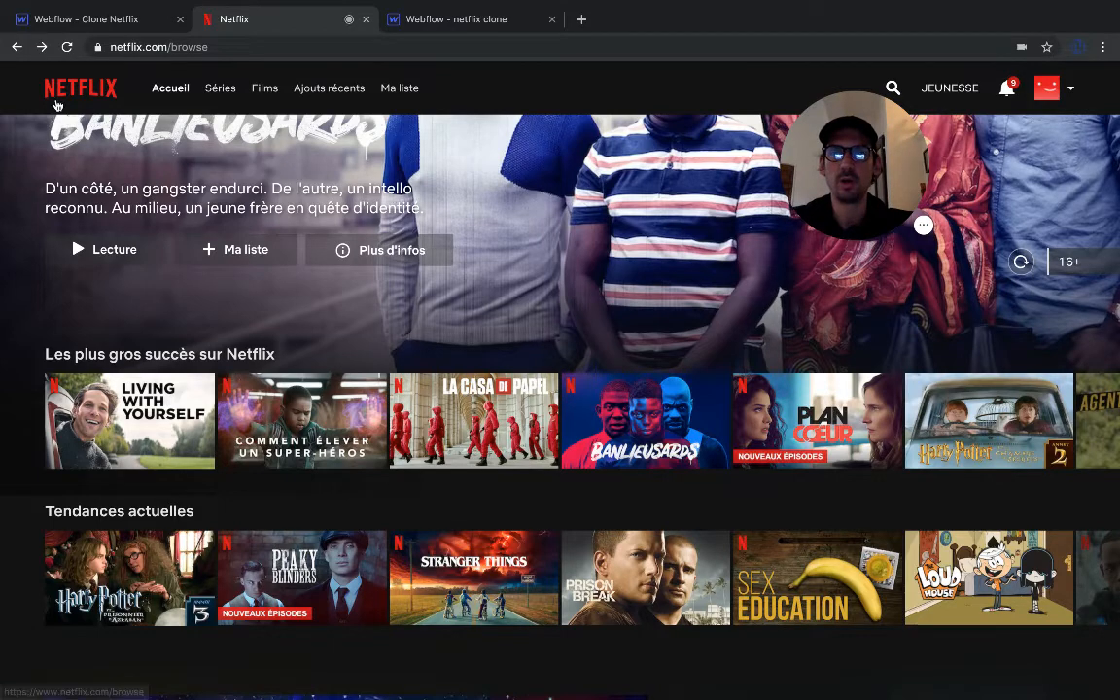
left_click(84, 25)
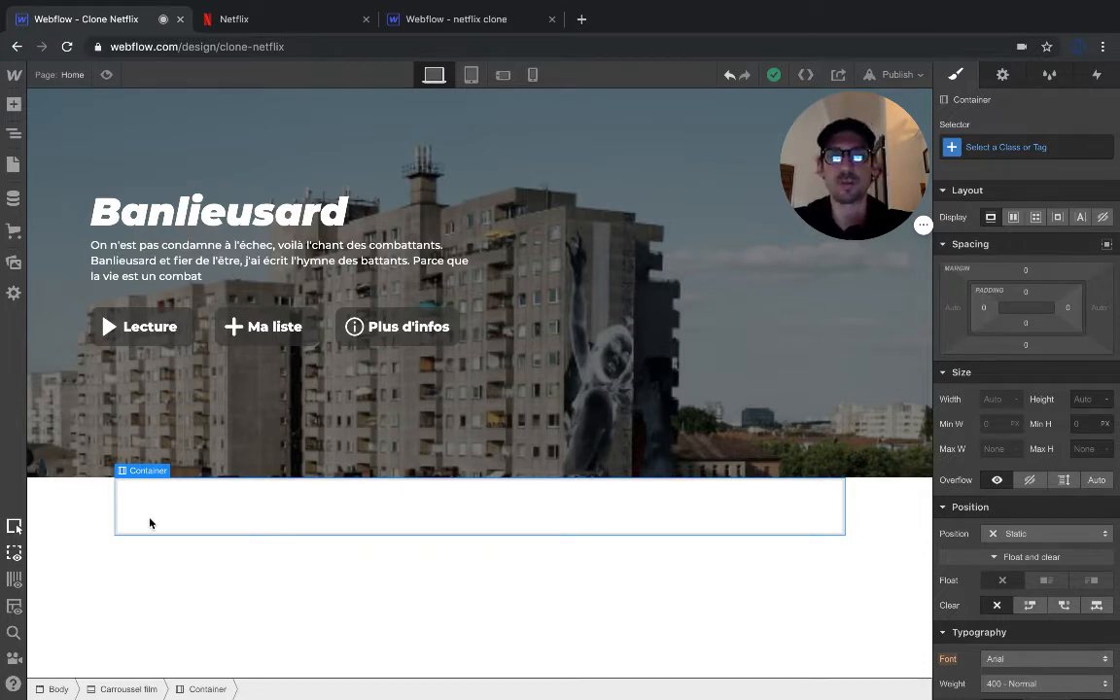
left_click(14, 106)
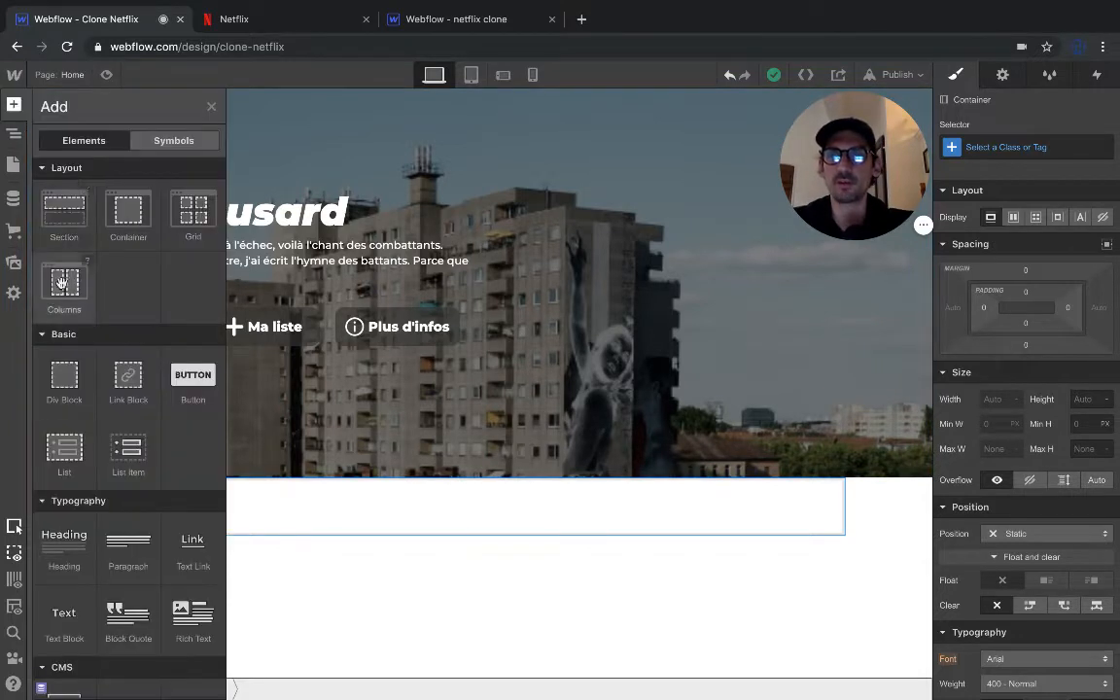
left_click(66, 380)
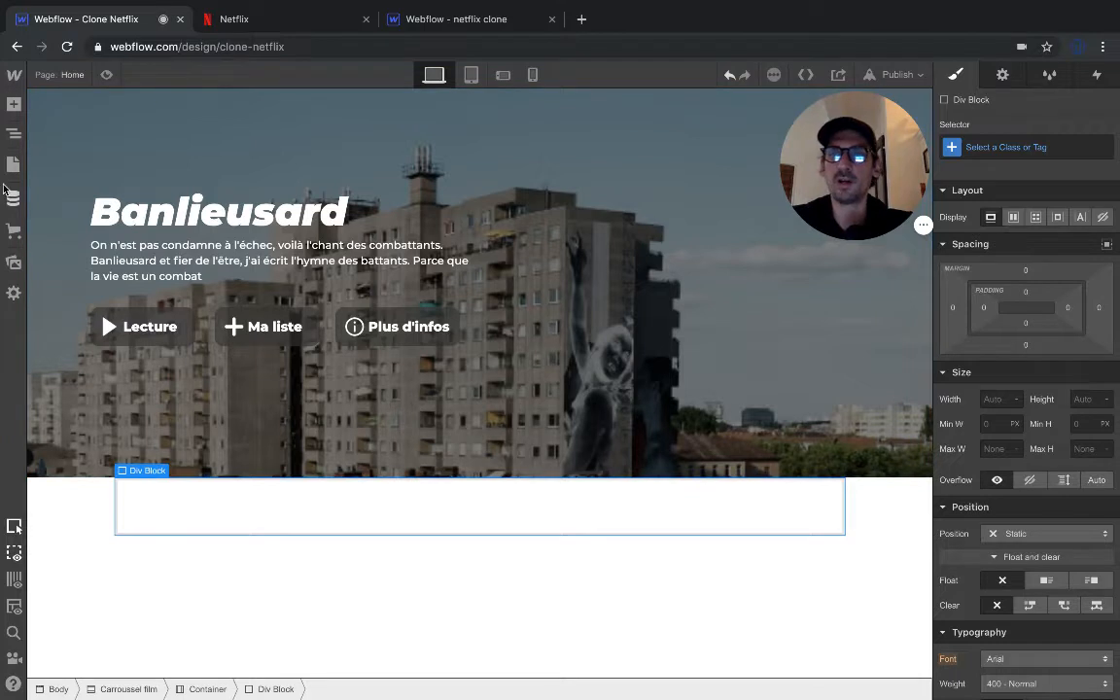
Step: Insert a Slider component into the new div block and expand the element tree down to the slider's parts
left_click(14, 104)
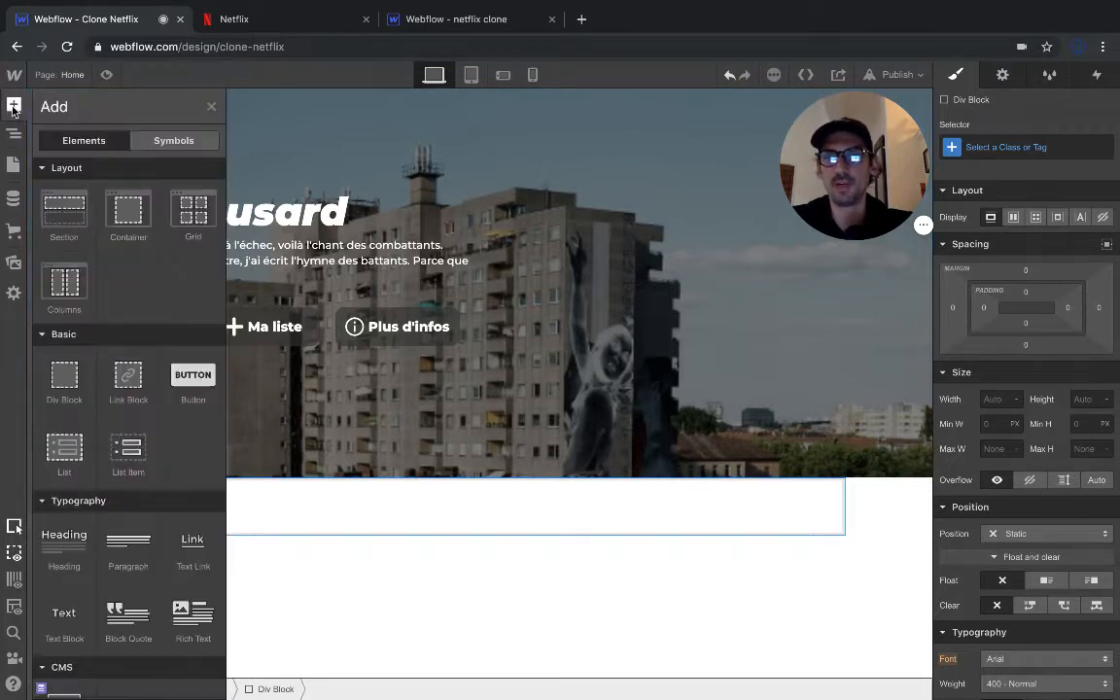
scroll(60, 512, "down", 3)
scroll(58, 512, "down", 5)
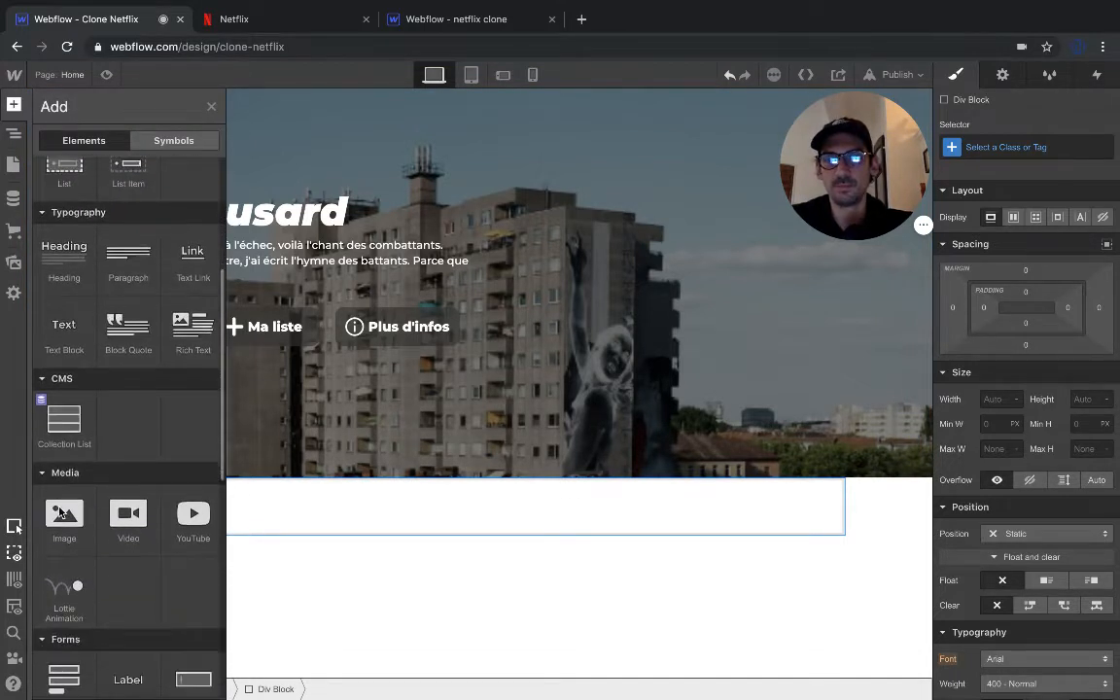
scroll(59, 506, "down", 3)
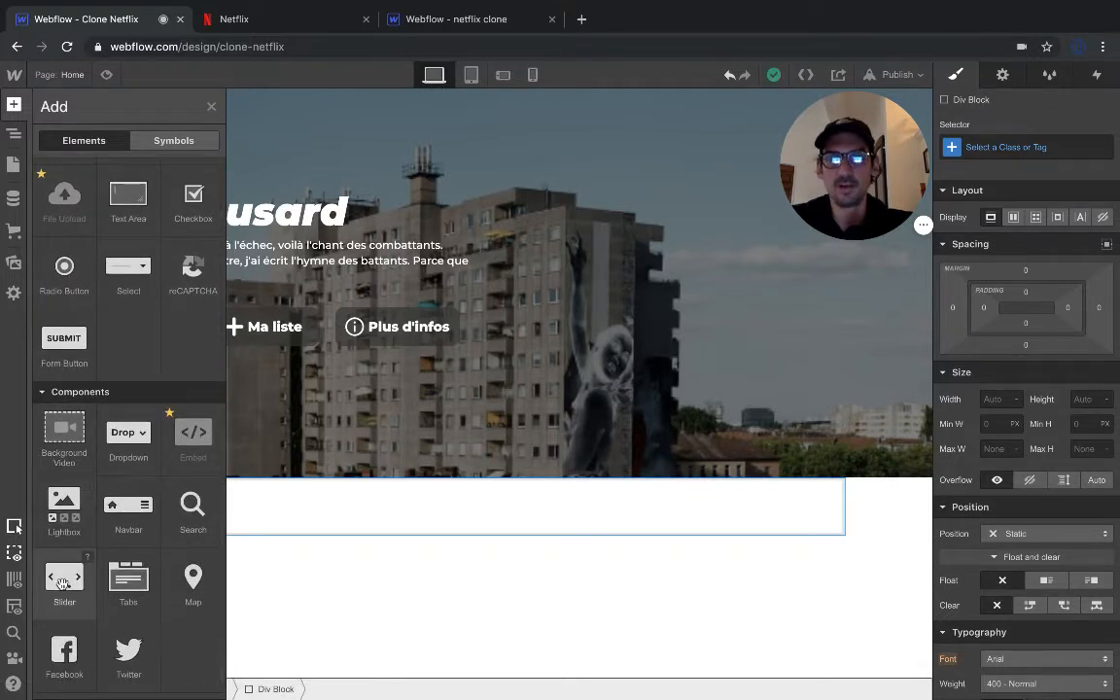
left_click(62, 583)
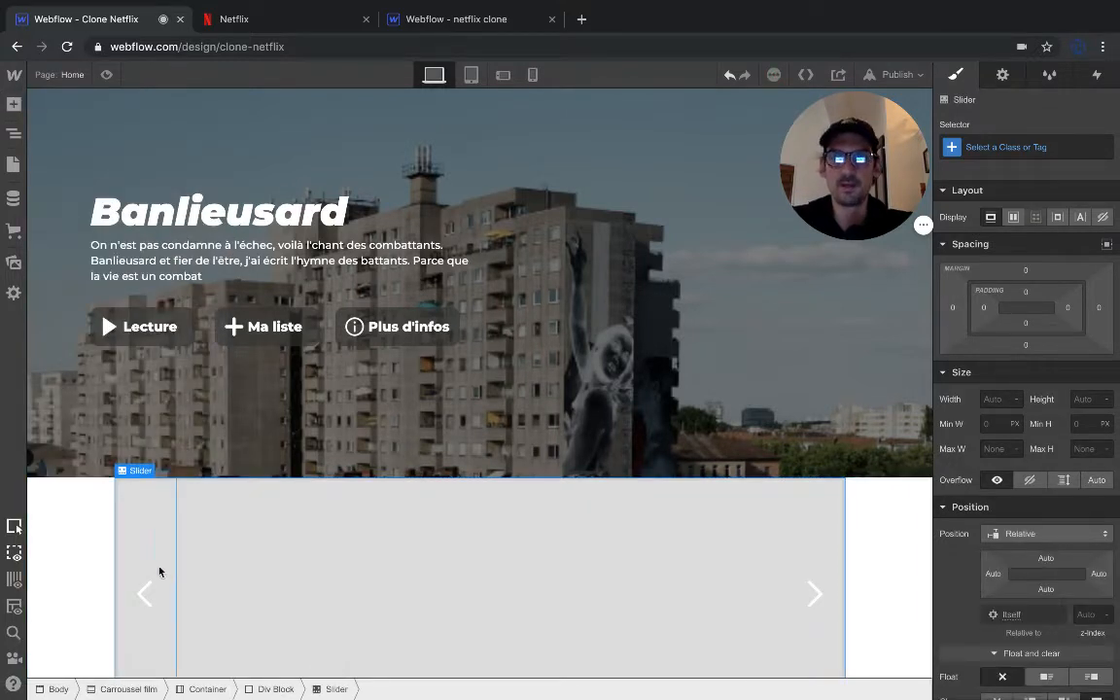
scroll(170, 570, "down", 1)
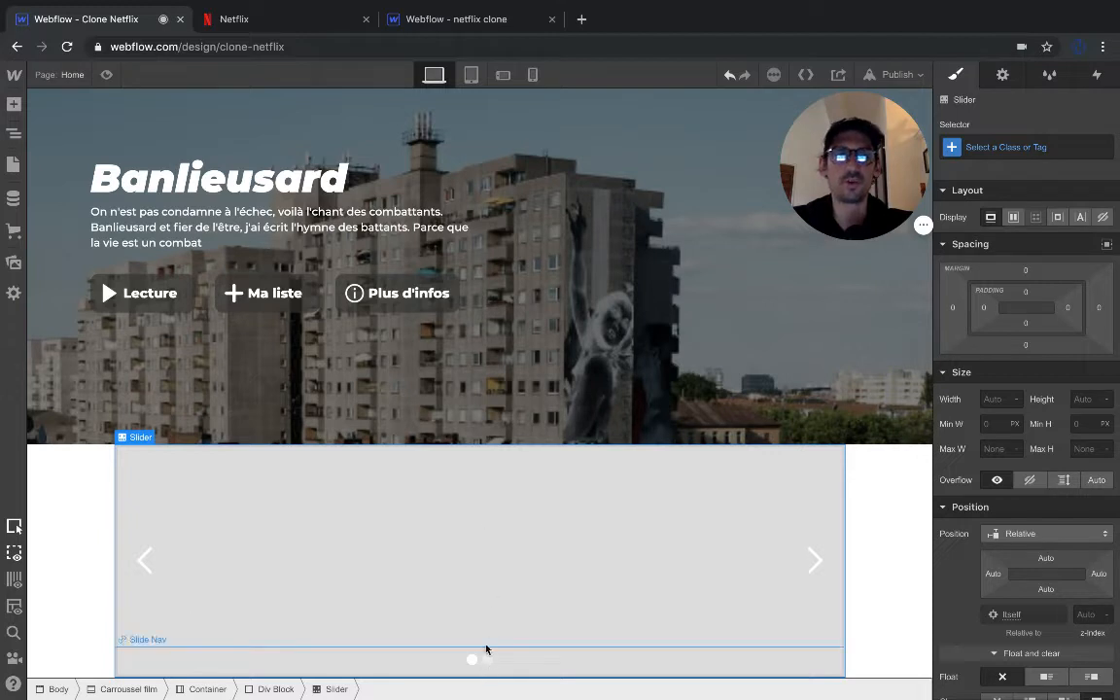
left_click(14, 134)
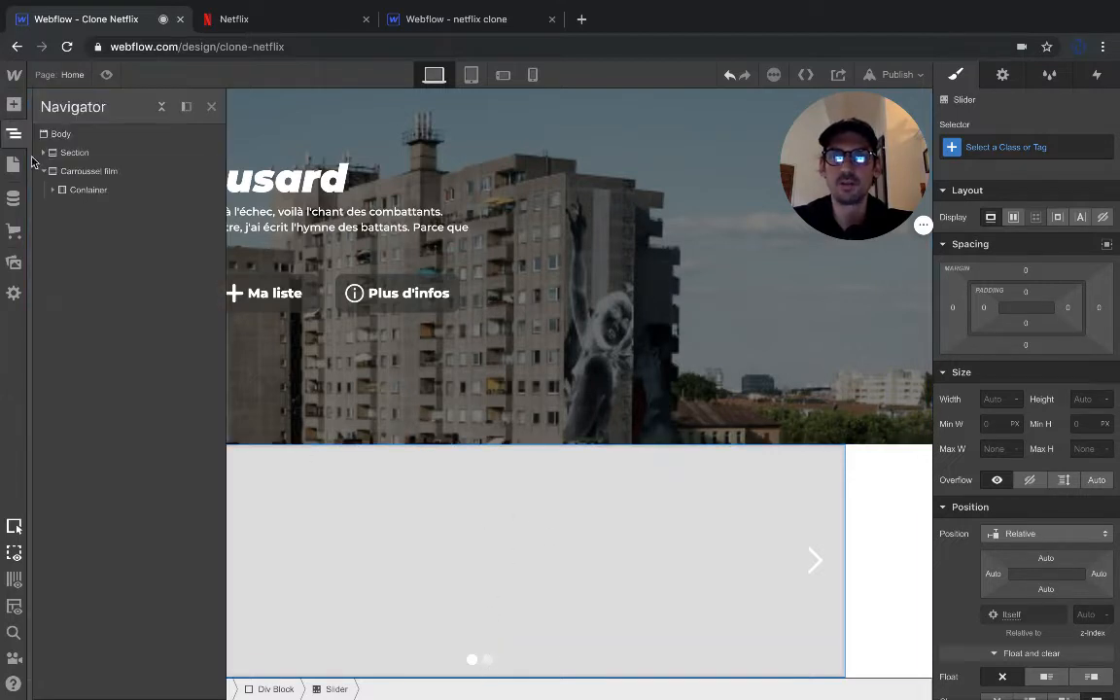
left_click(52, 190)
left_click(62, 208)
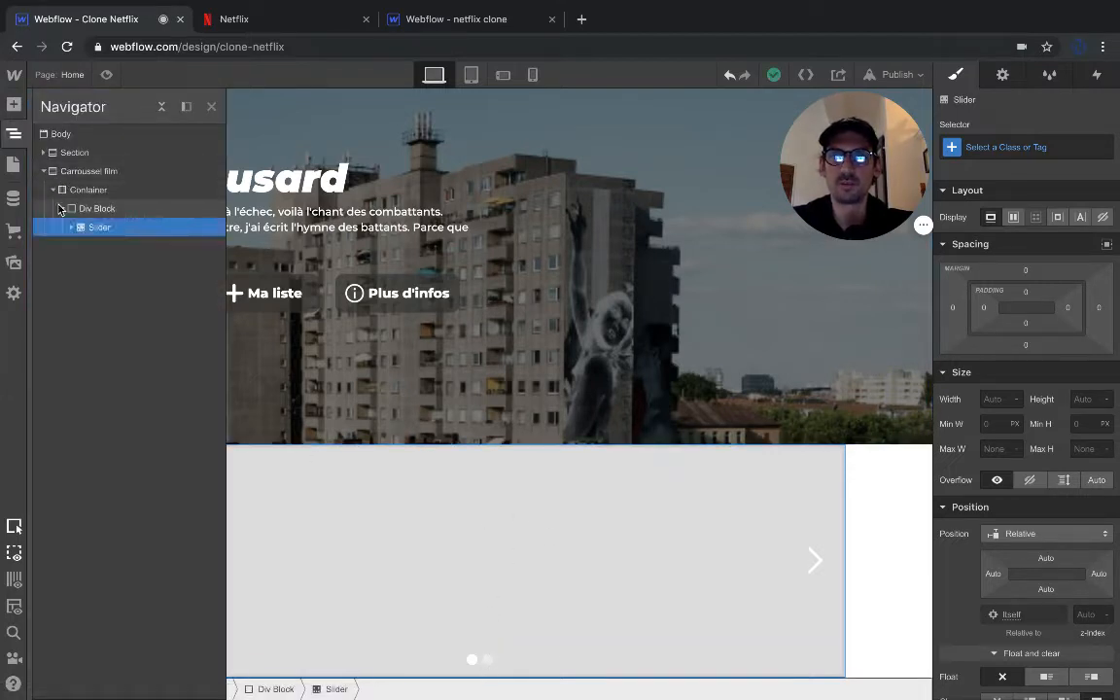
left_click(70, 228)
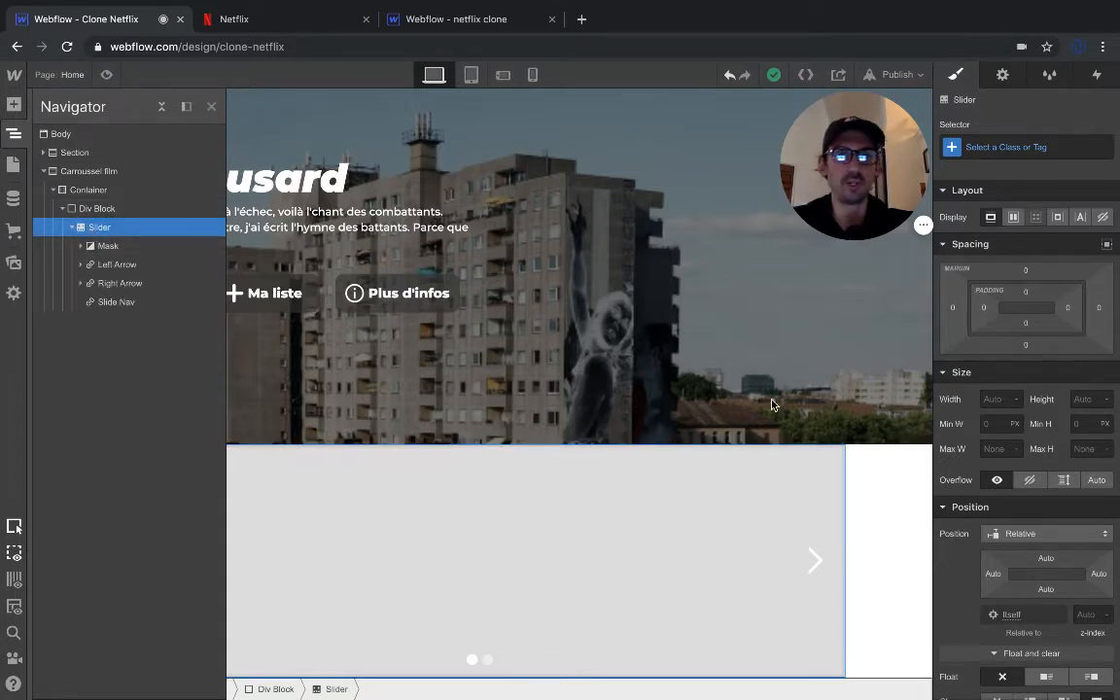
Step: Set the slider's height to 350 px
left_click(211, 106)
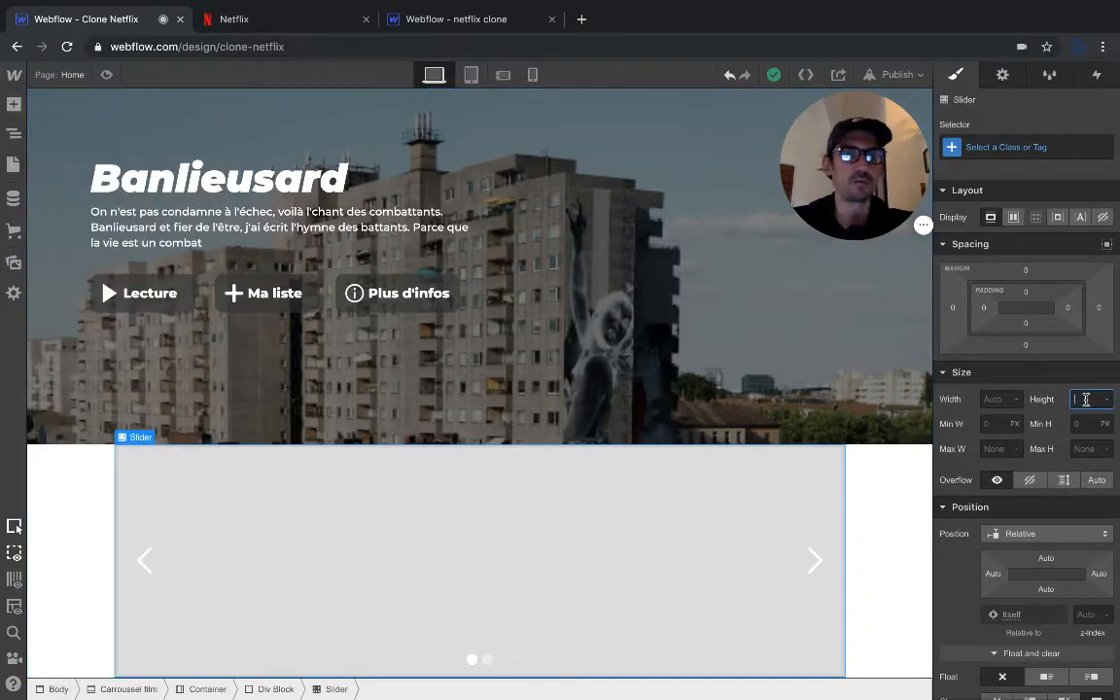
left_click(1083, 397)
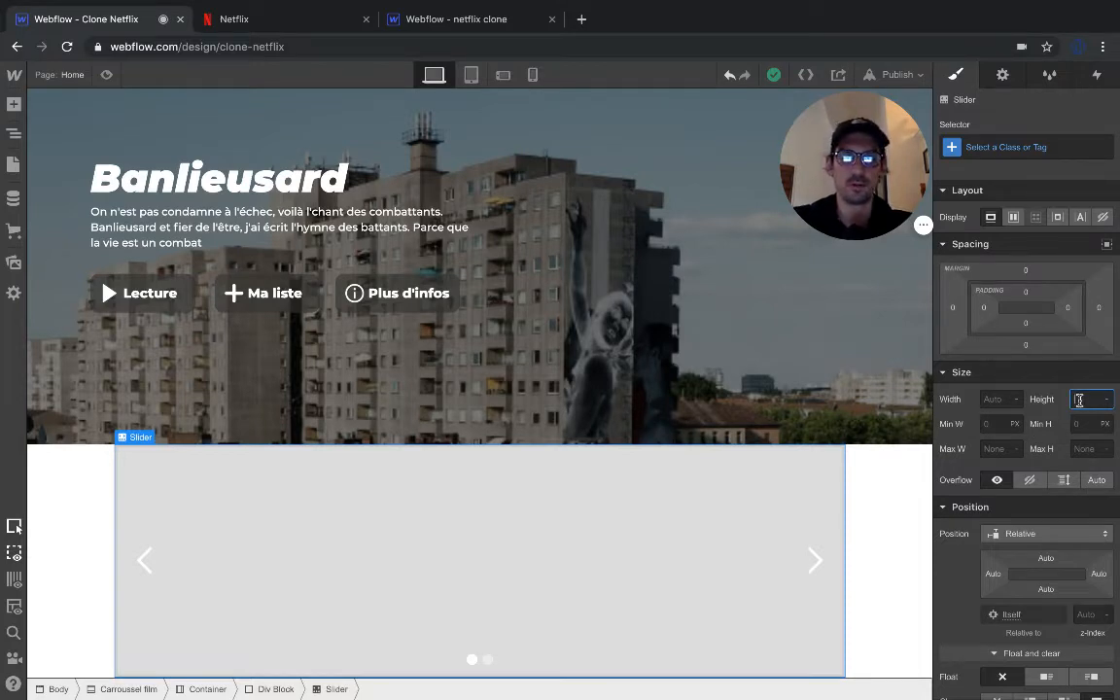
key("Return")
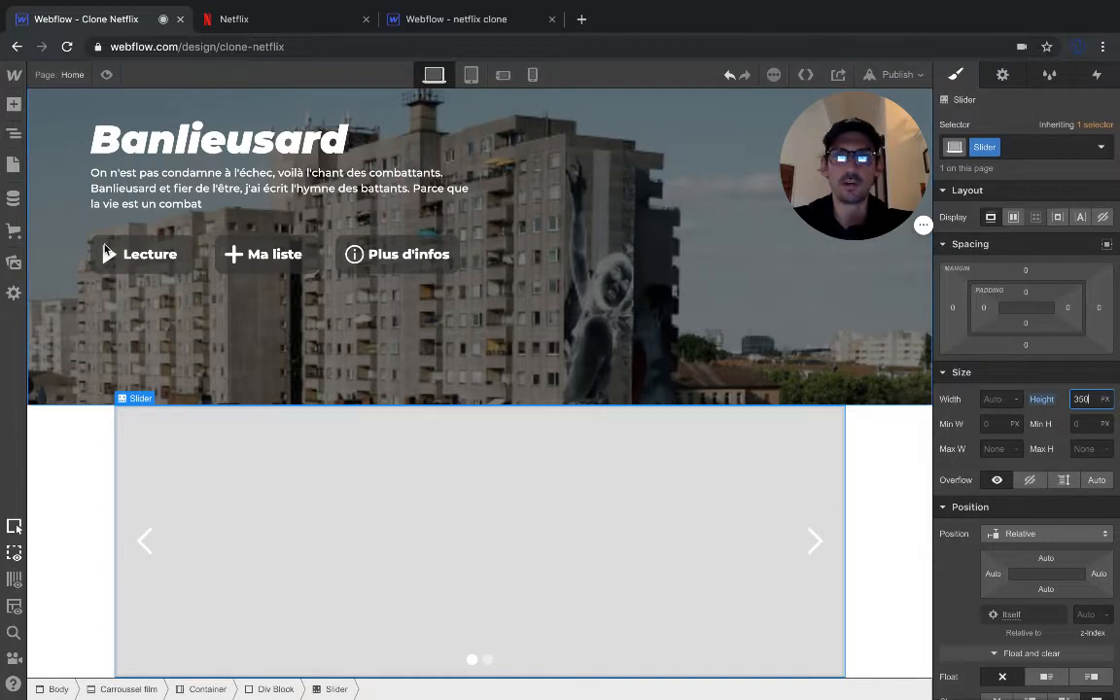
Step: Set the height of the Carroussel film section to 700 px
left_click(15, 134)
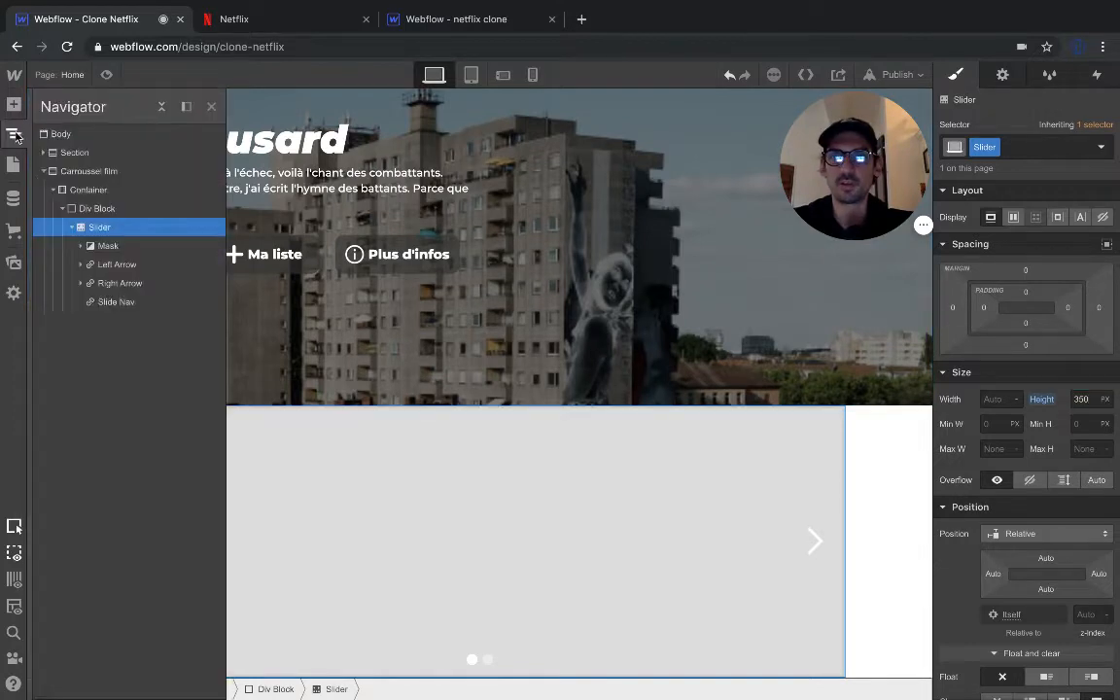
left_click(82, 172)
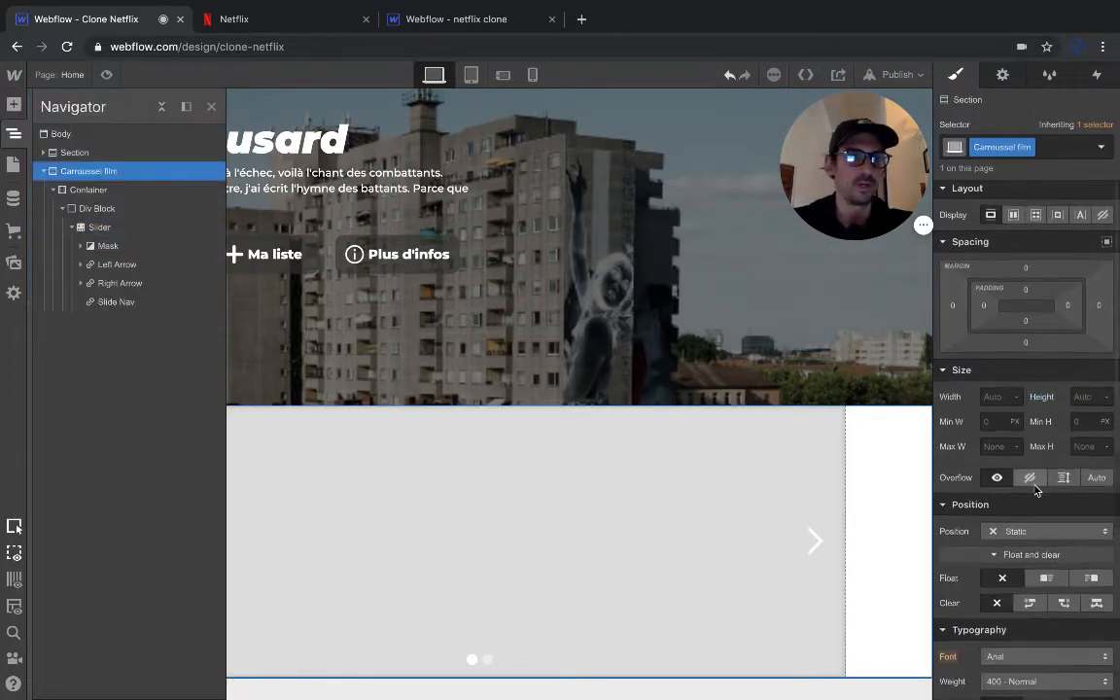
scroll(1033, 467, "down", 3)
scroll(1032, 468, "up", 3)
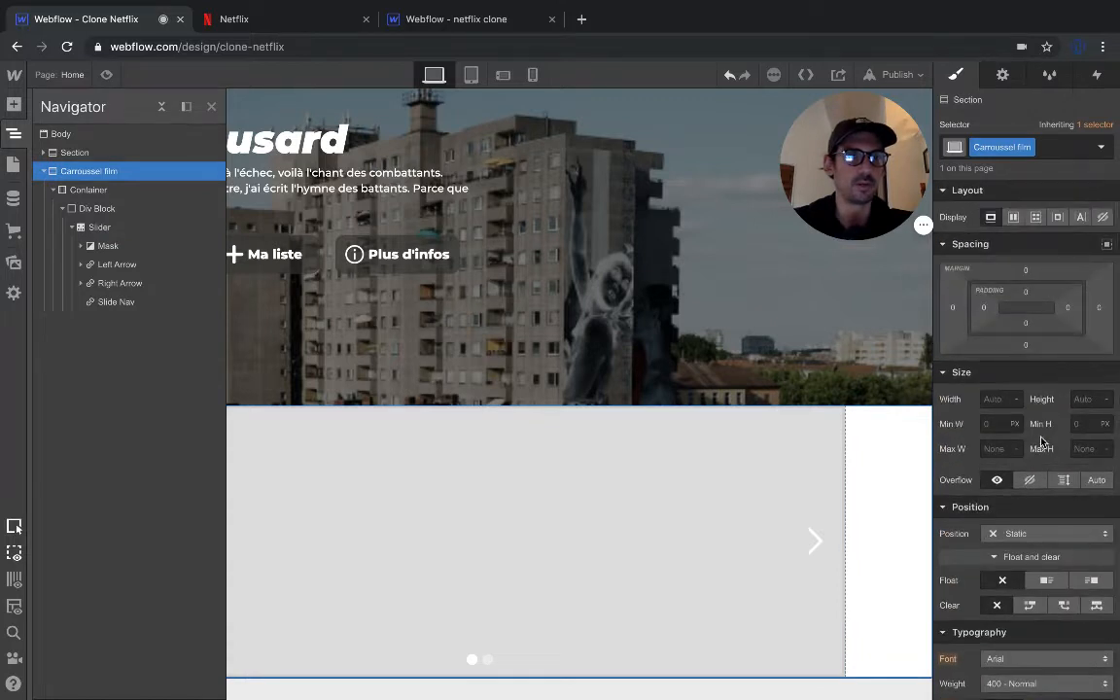
left_click(1079, 400)
type("60")
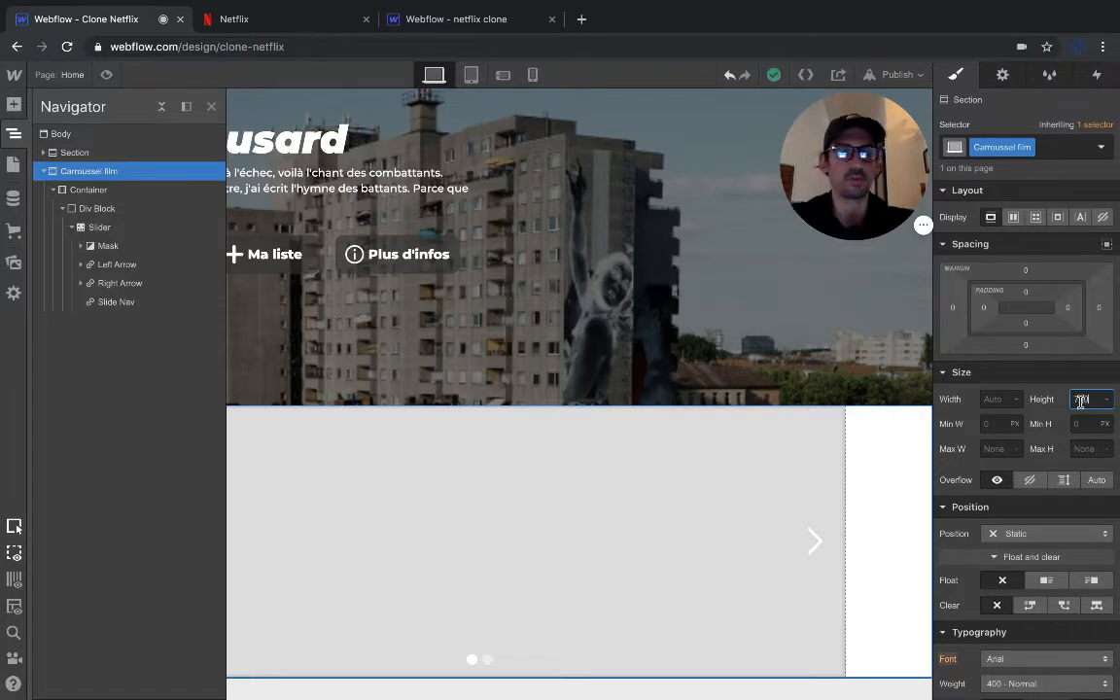
key("Return")
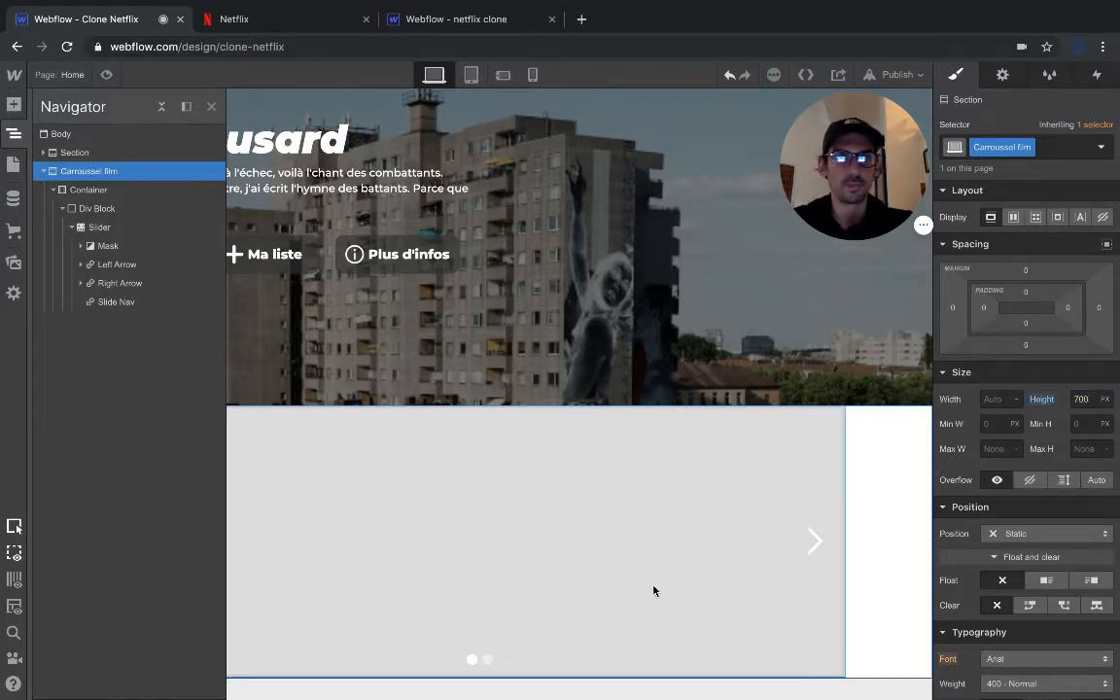
scroll(652, 590, "down", 3)
scroll(652, 590, "up", 2)
scroll(438, 408, "down", 1)
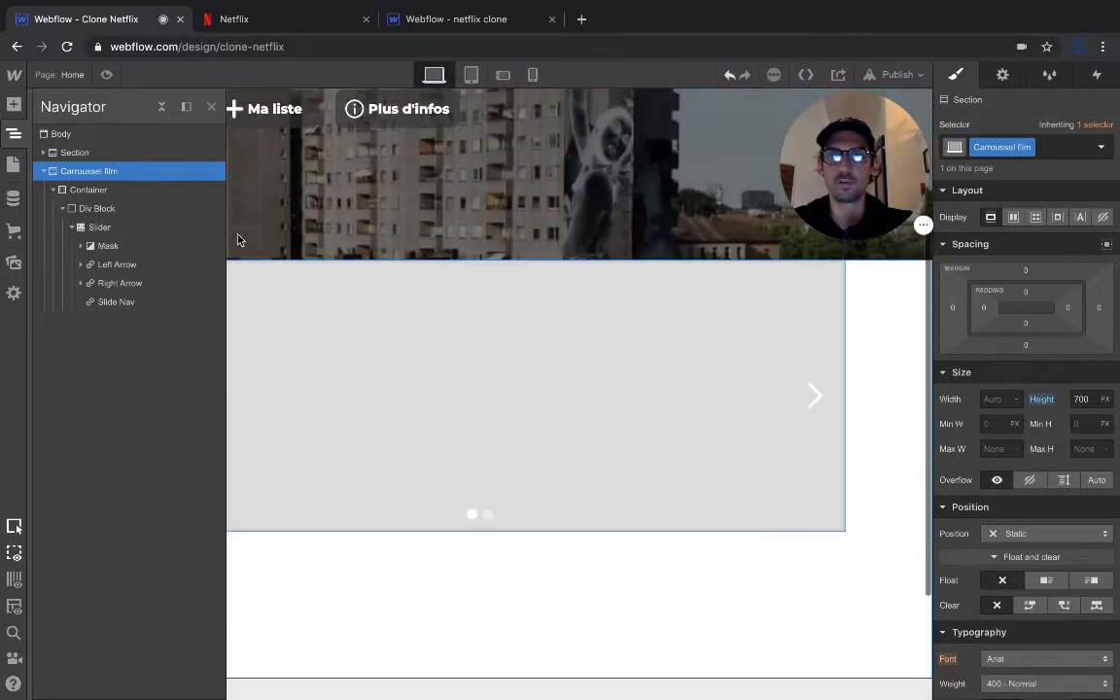
left_click(211, 106)
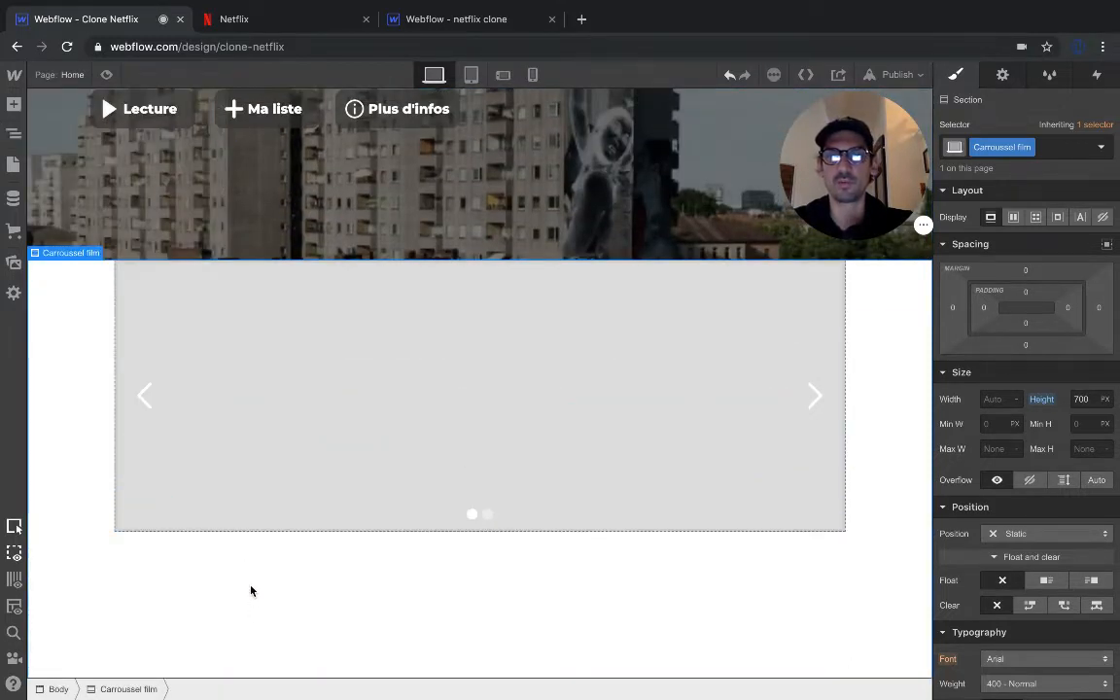
scroll(250, 590, "up", 2)
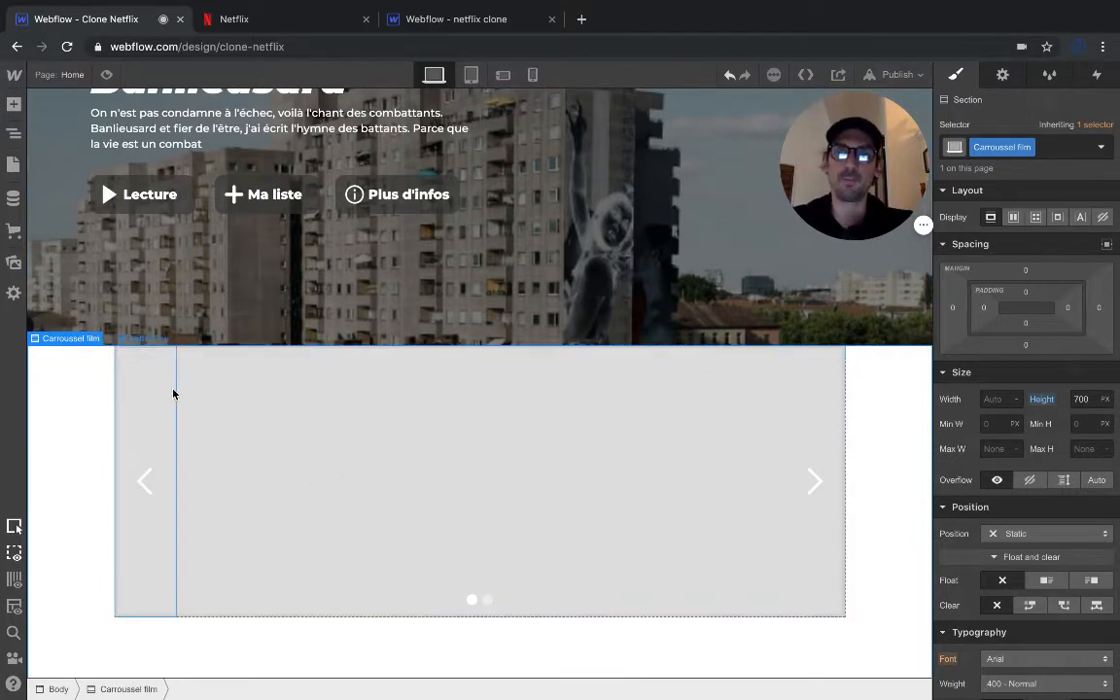
Step: Set the slider's overflow to hidden
left_click(668, 447)
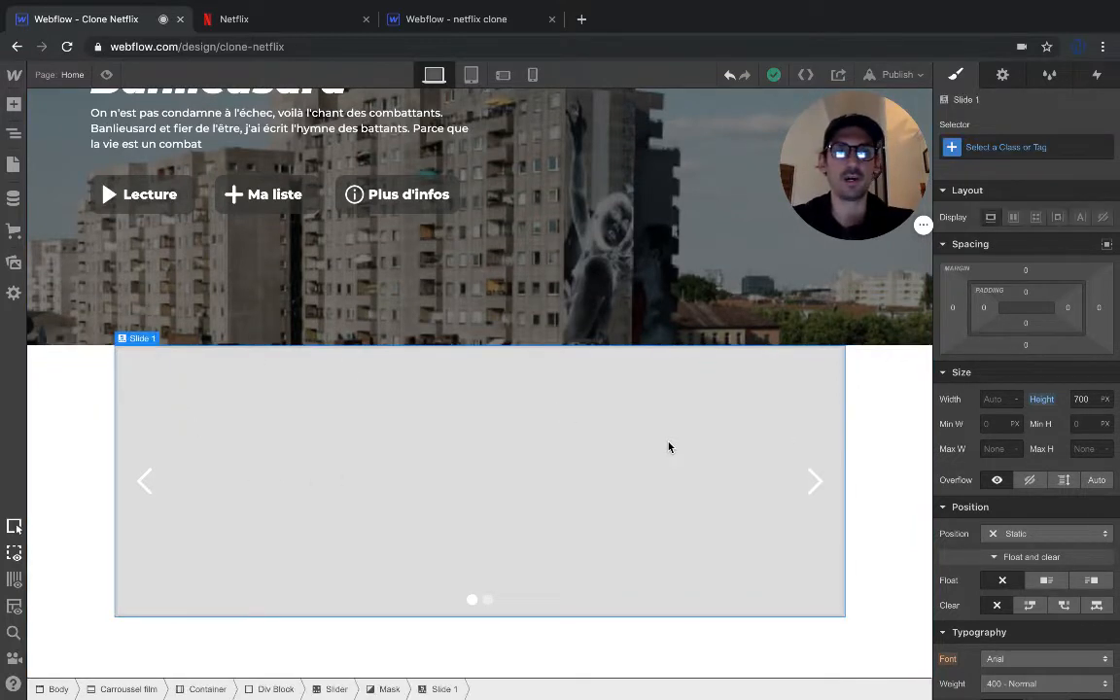
mouse_move(138, 332)
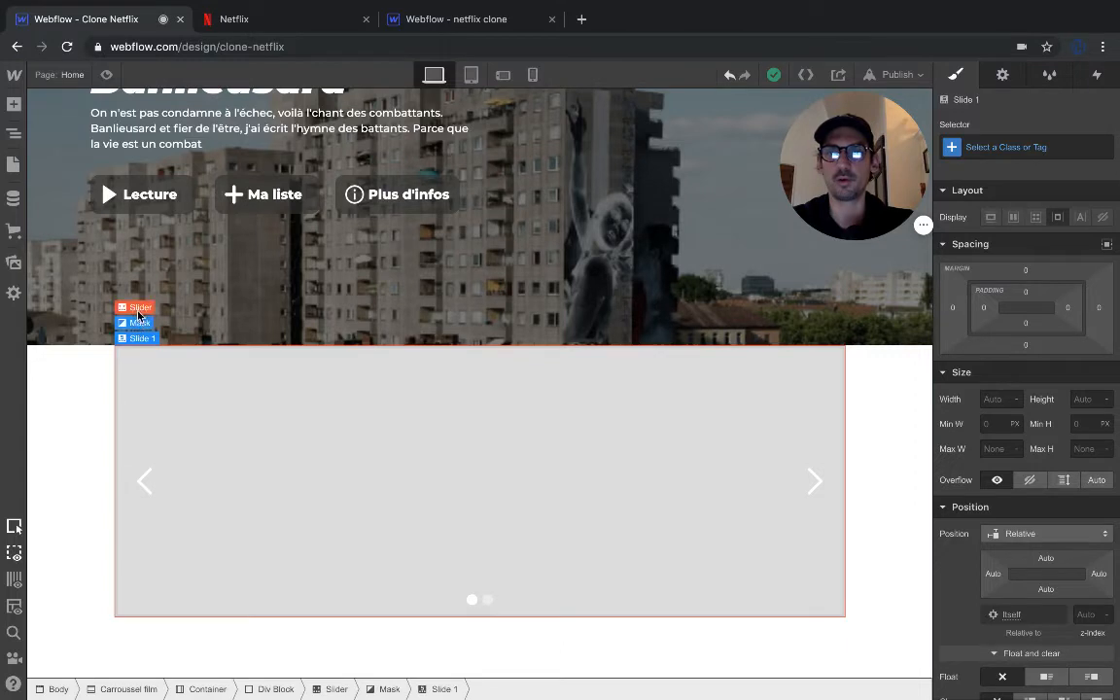
left_click(131, 308)
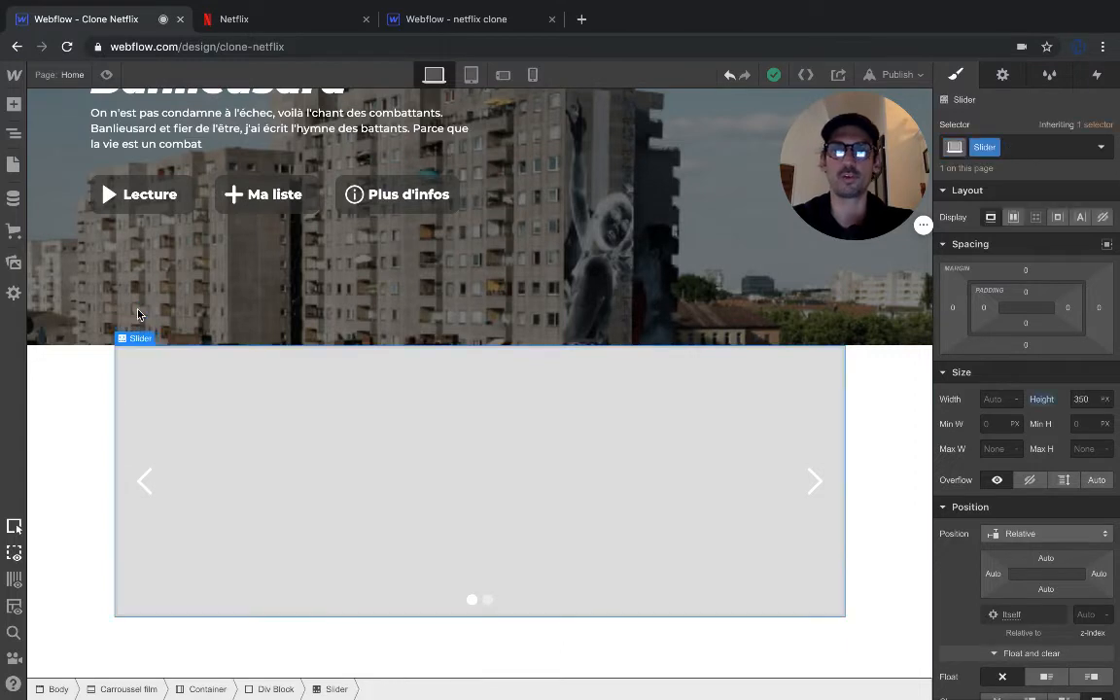
left_click(1029, 483)
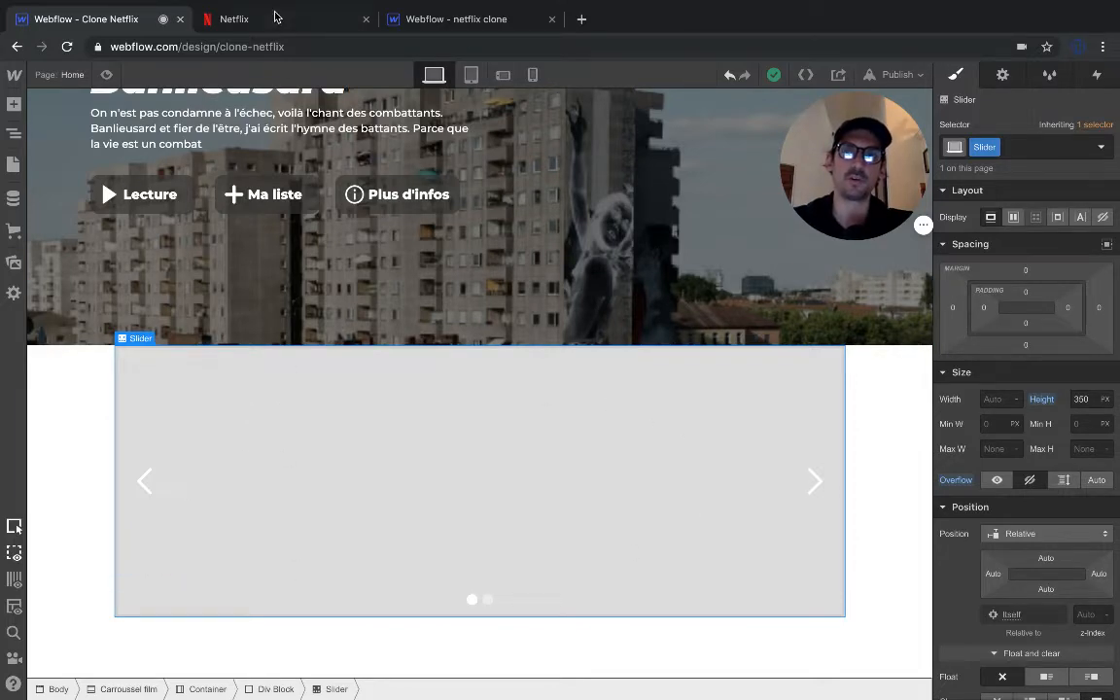
Step: Examine how the "Les plus gros succès sur Netflix" row advances on the Netflix page, and return to the Webflow design
left_click(248, 18)
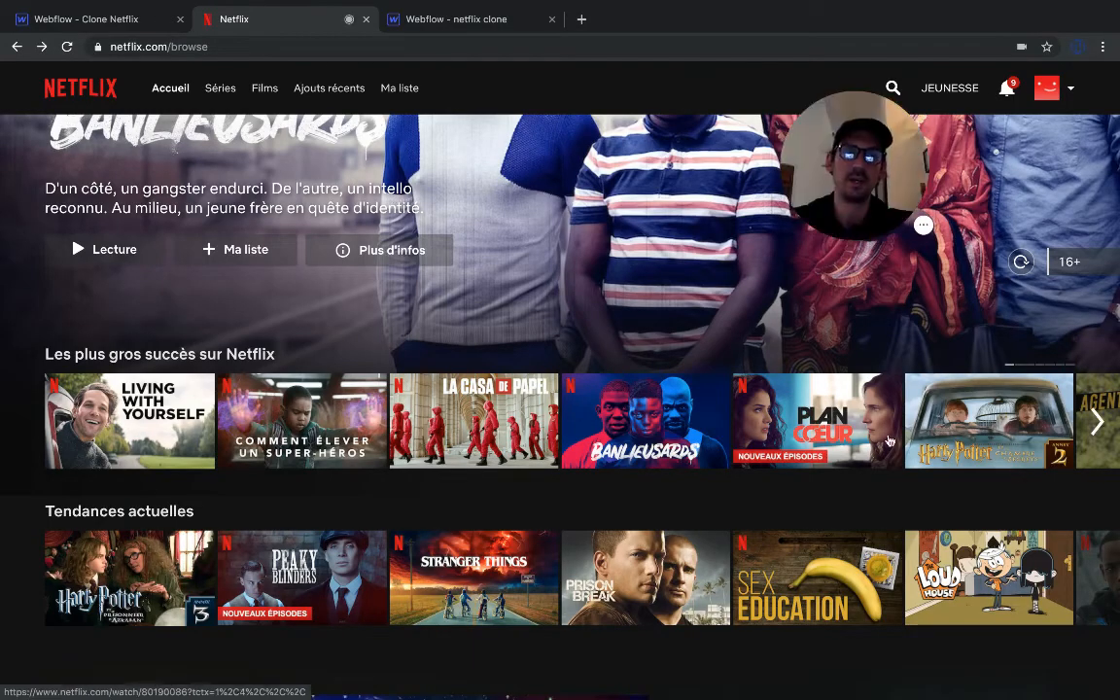
left_click(1101, 425)
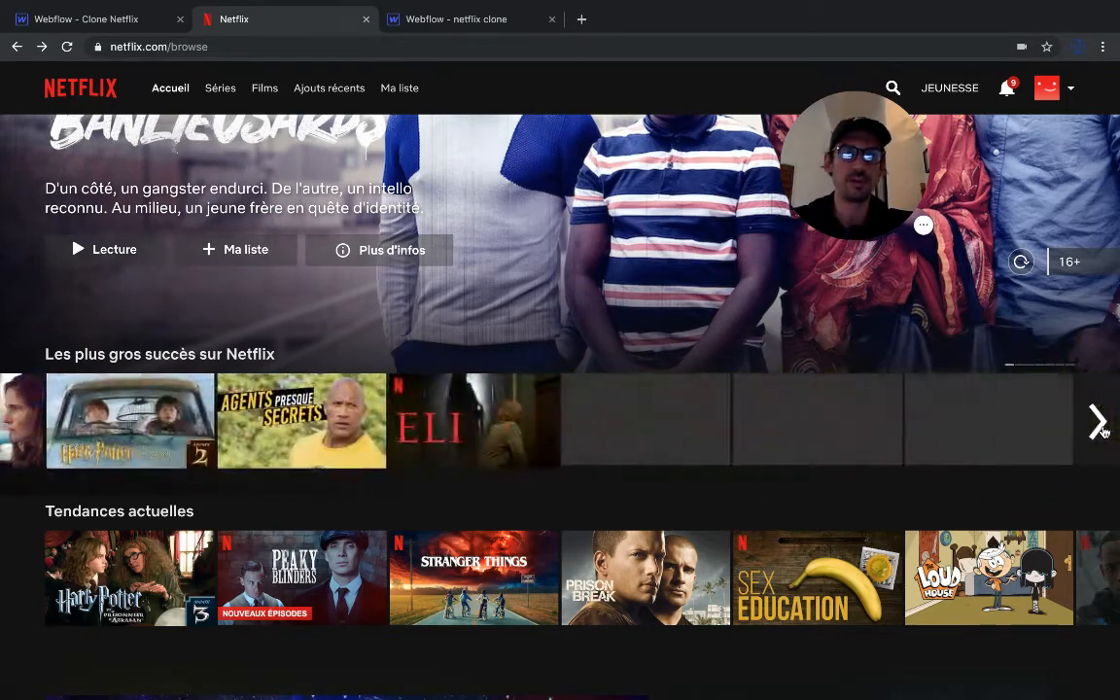
left_click(1100, 425)
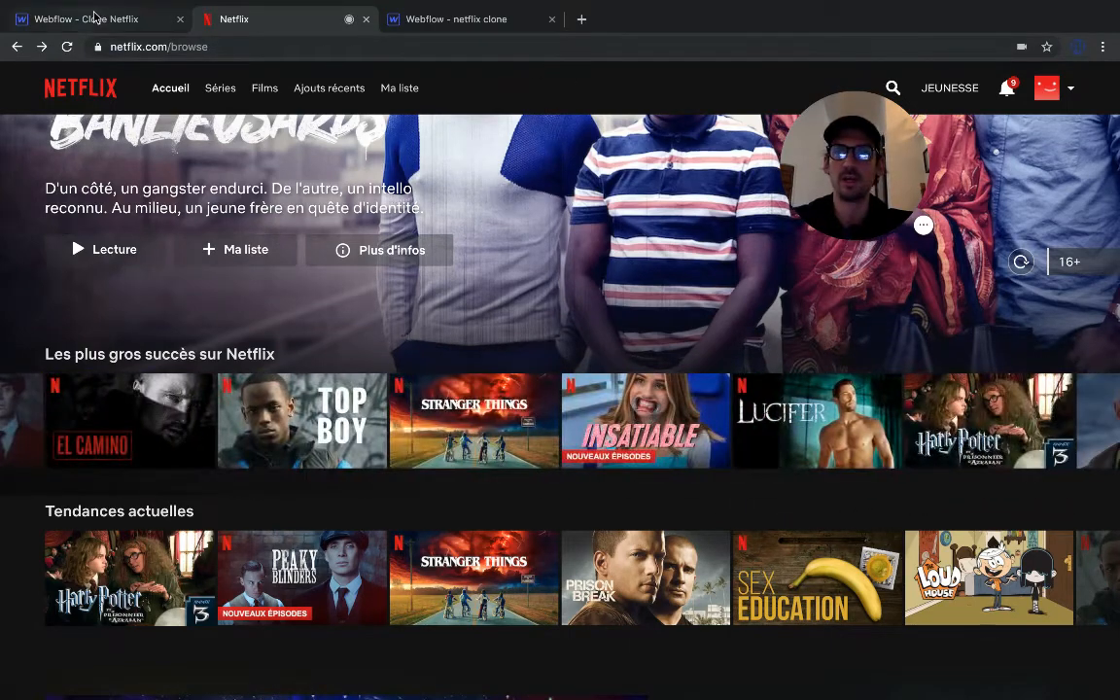
left_click(92, 17)
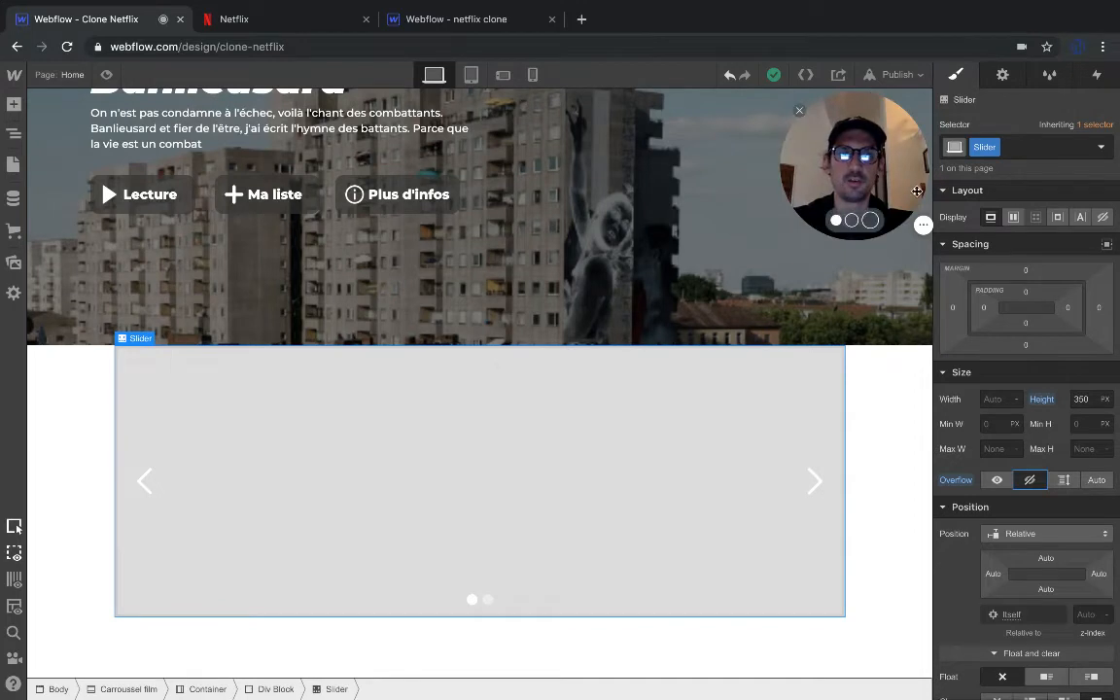
left_click_drag(920, 225, 122, 651)
mouse_move(167, 677)
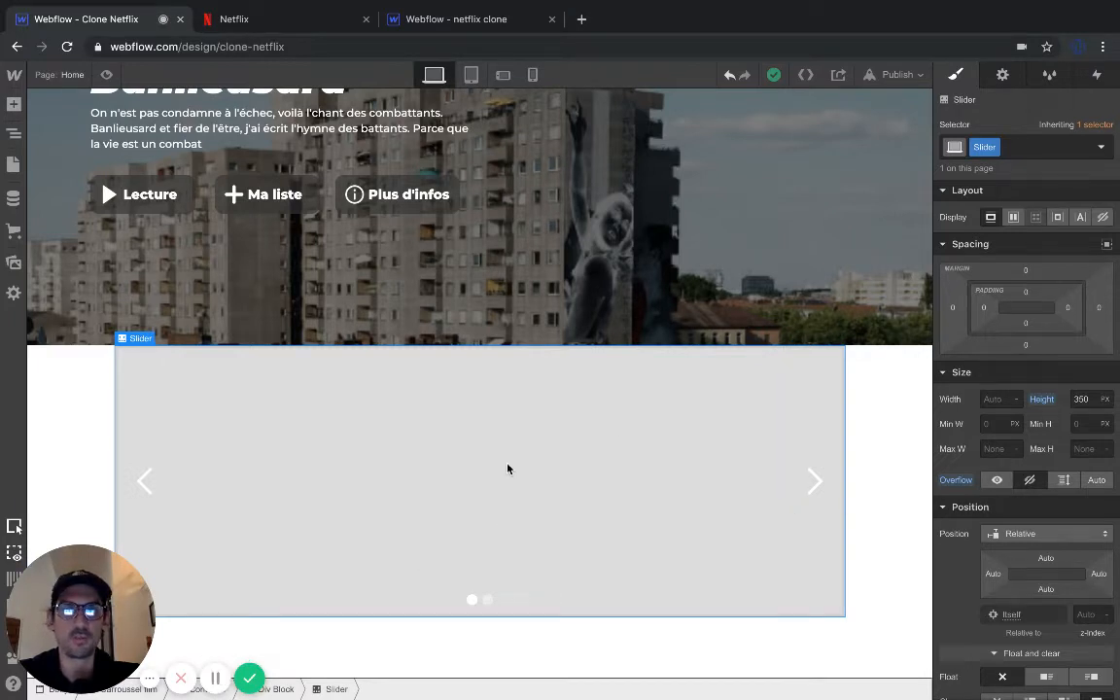
Step: Set the slider's top margin to 20 px
left_click(14, 132)
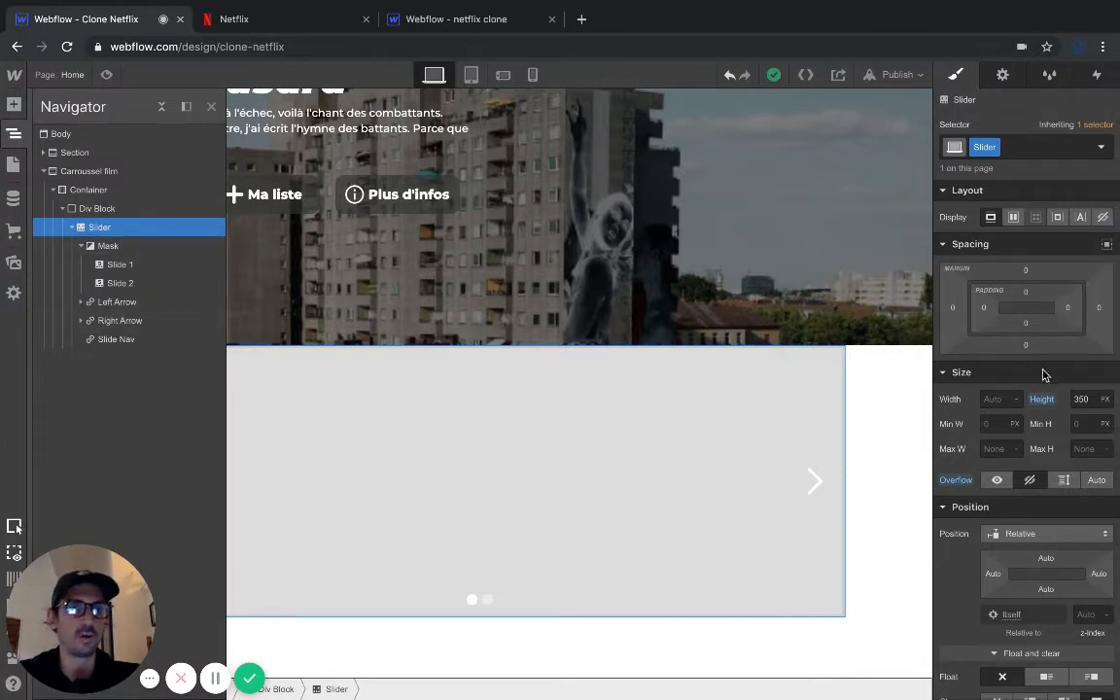
left_click(1024, 271)
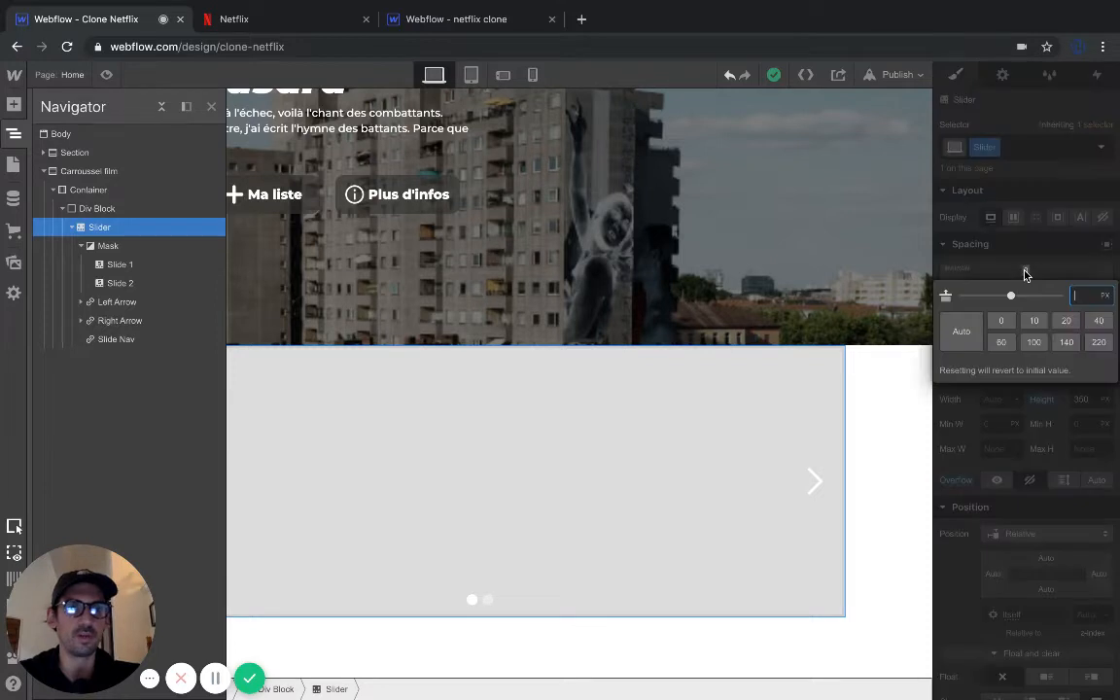
type("10")
key("Return")
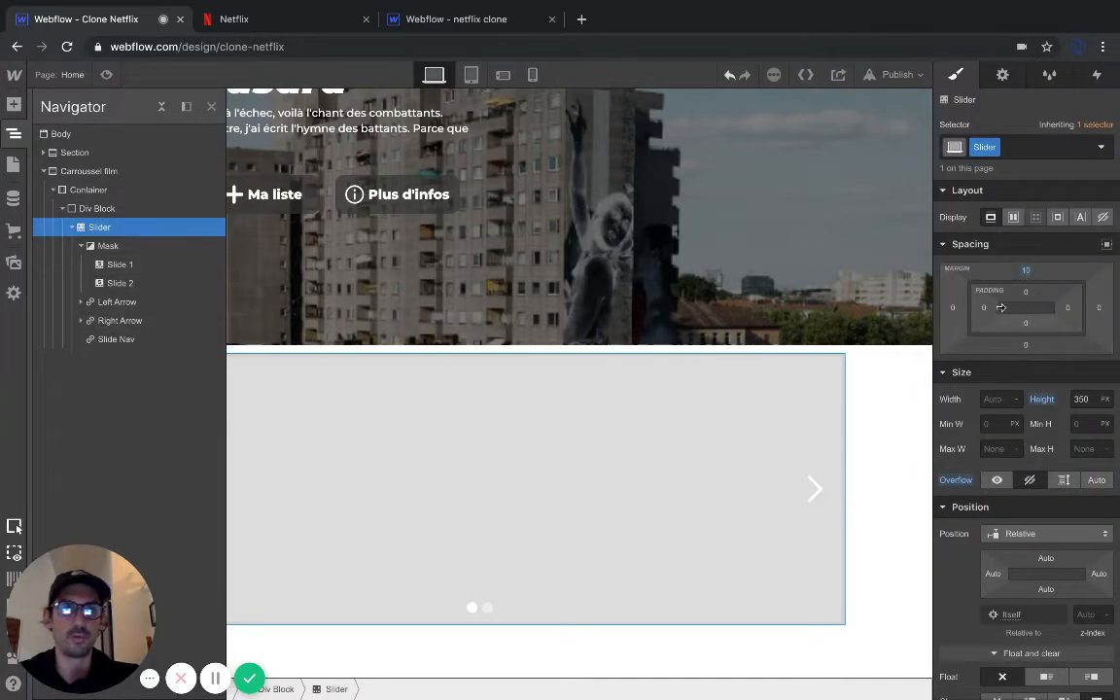
left_click(1026, 272)
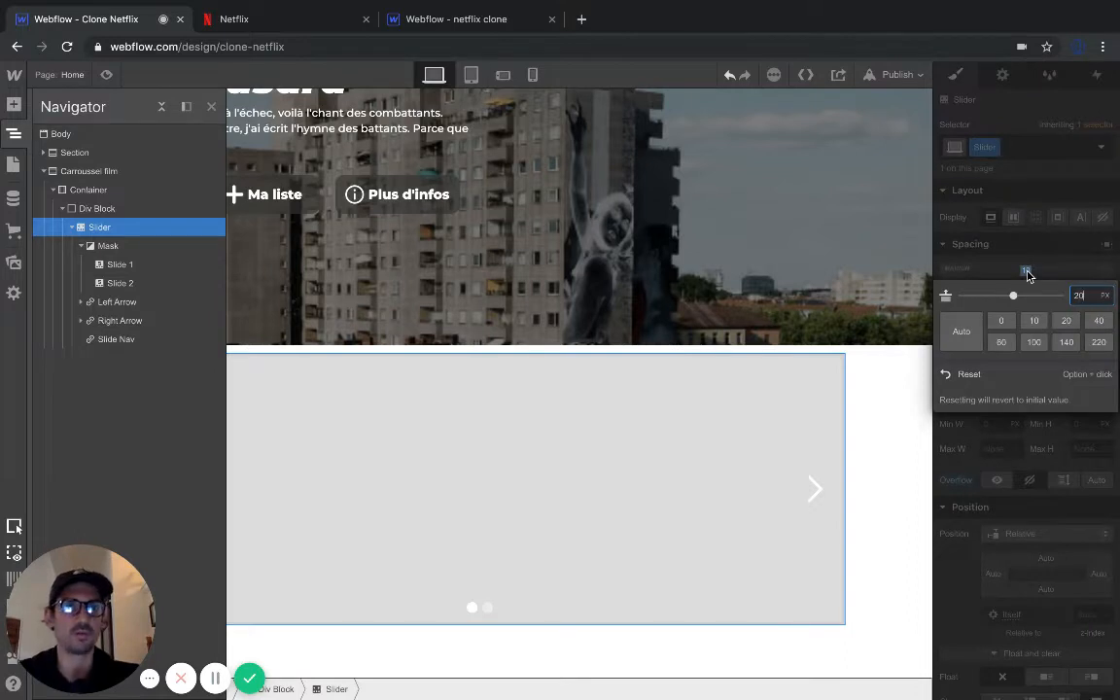
key("Return")
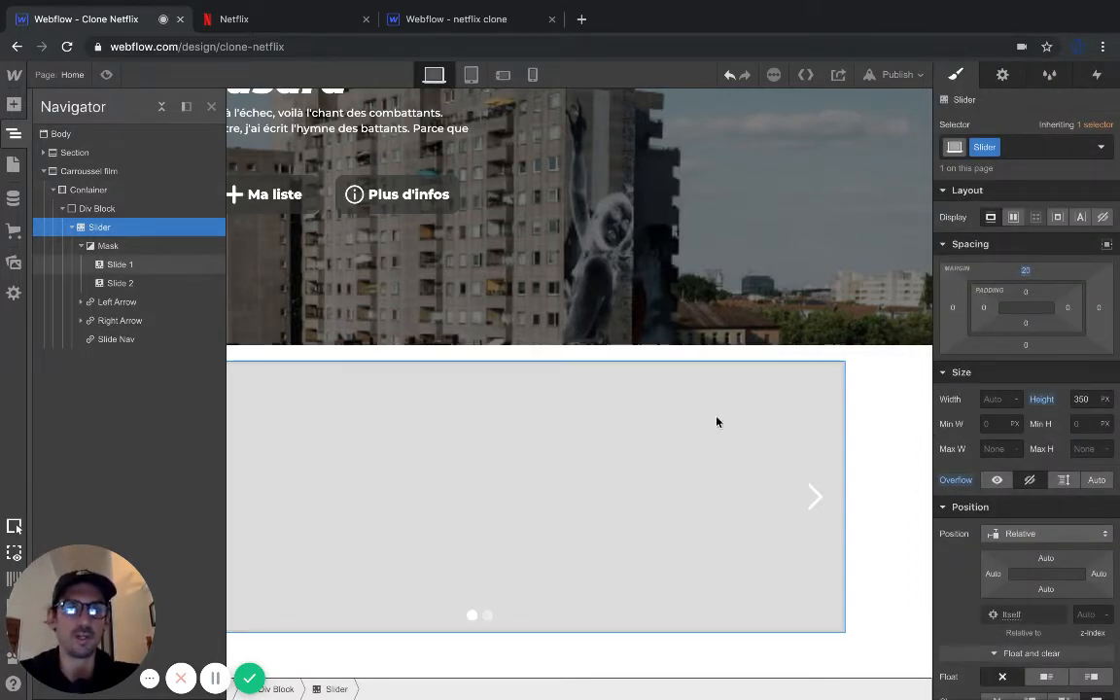
Step: Make the overflow of the slider's mask visible and set the mask's width to 25%
left_click(91, 250)
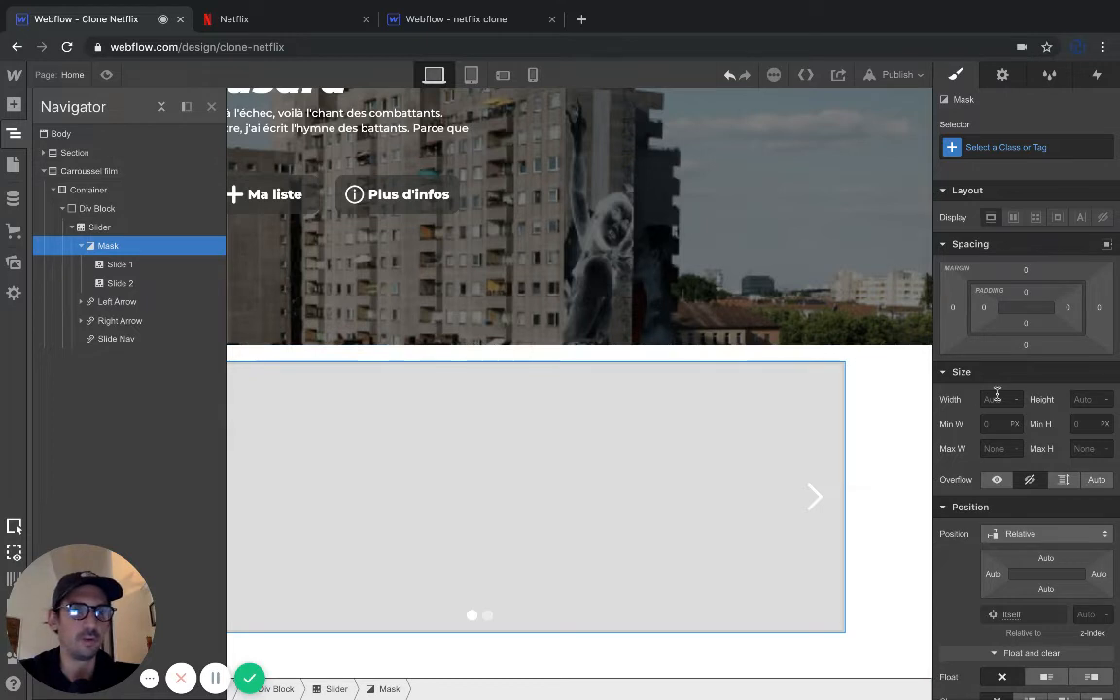
left_click(998, 480)
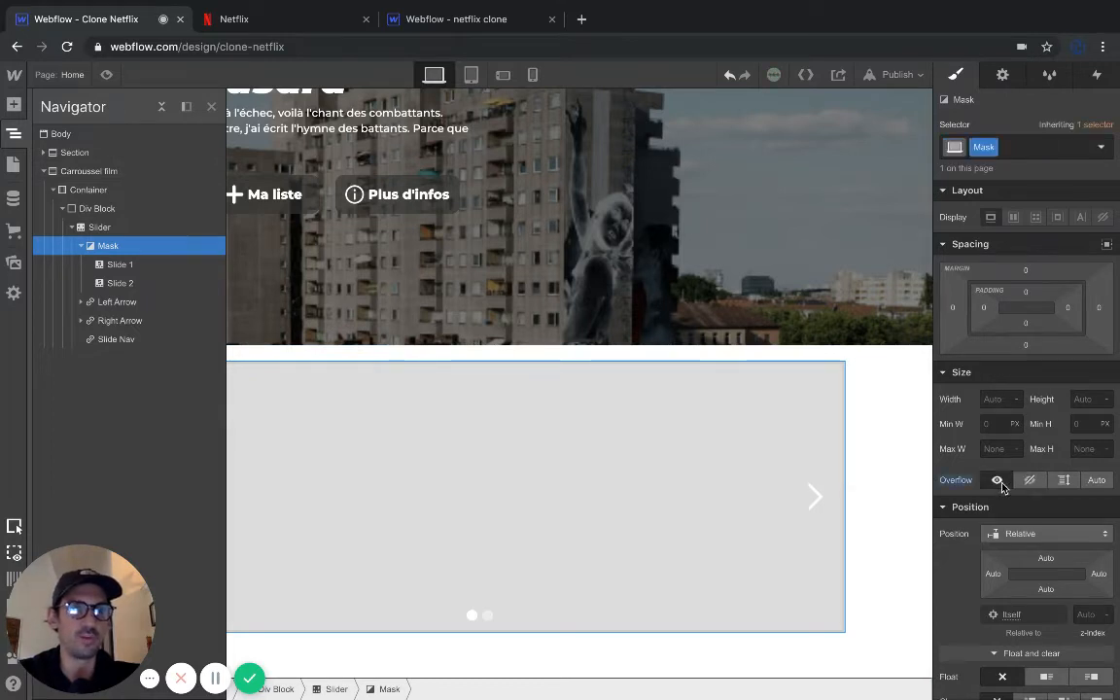
left_click(1002, 400)
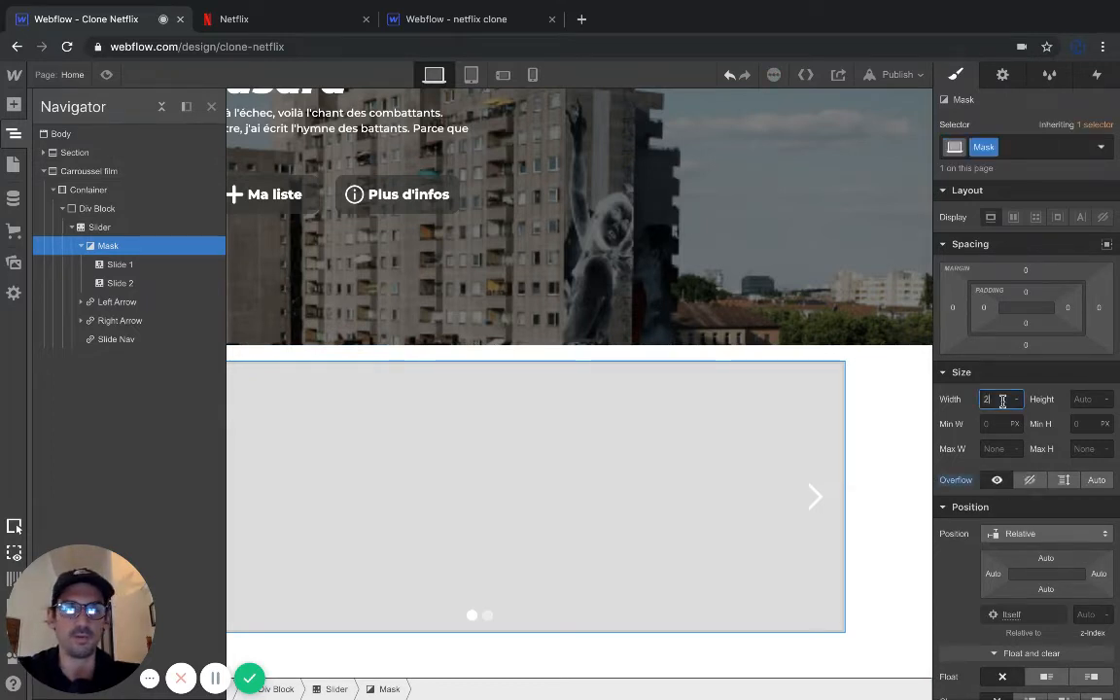
left_click(1015, 400)
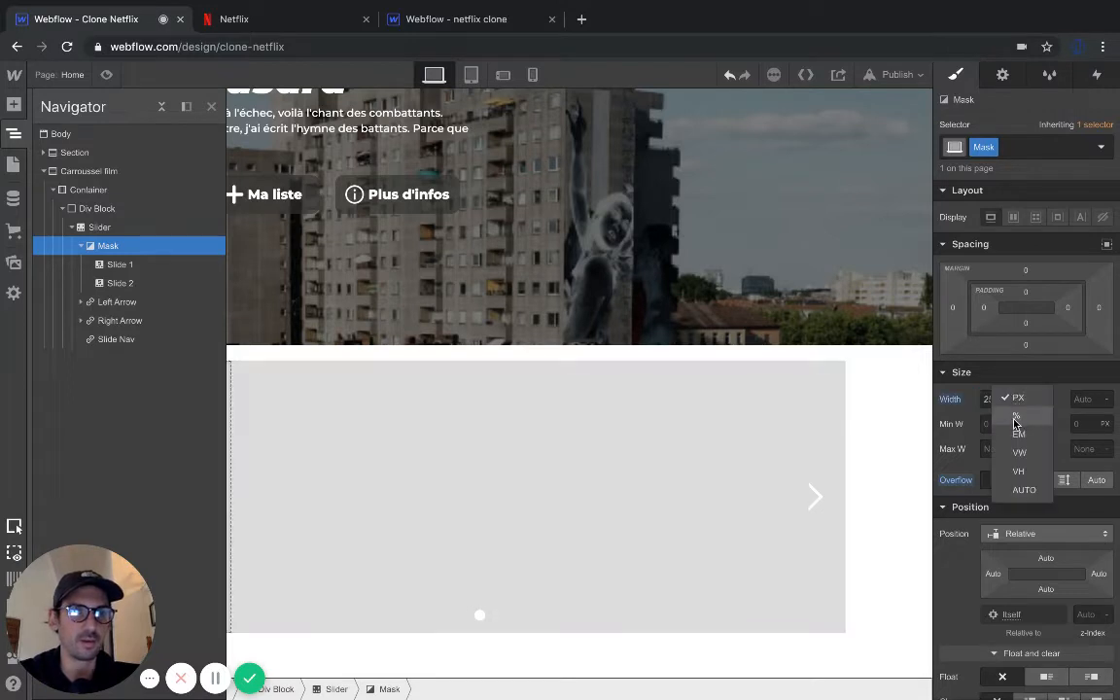
left_click(1014, 420)
left_click(992, 399)
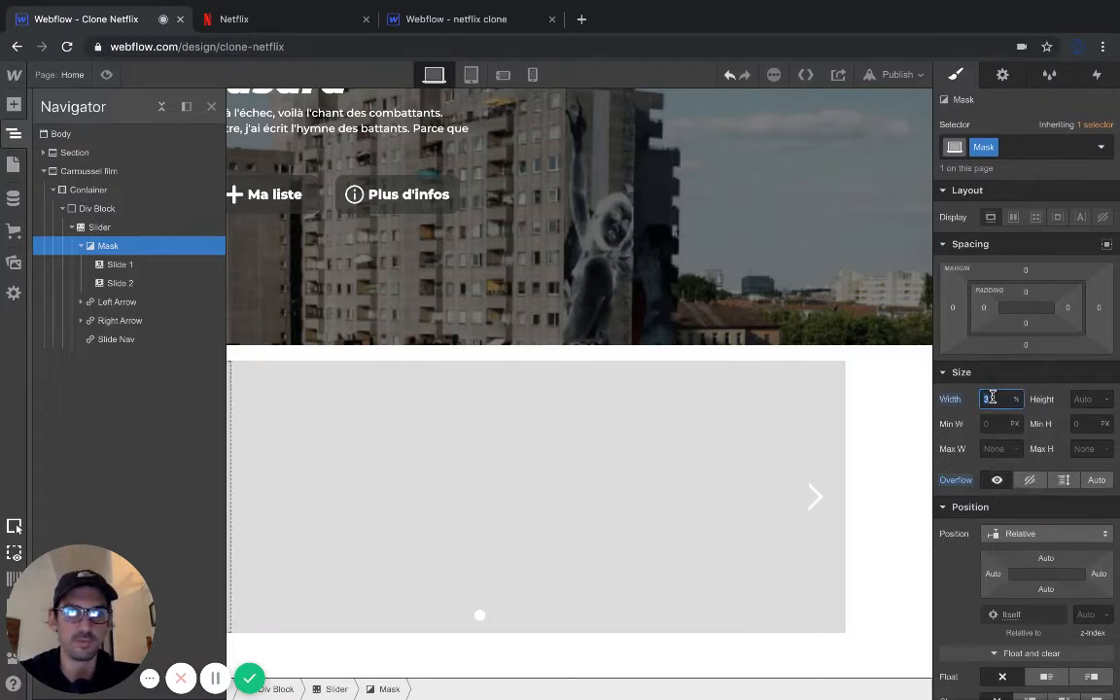
type("25")
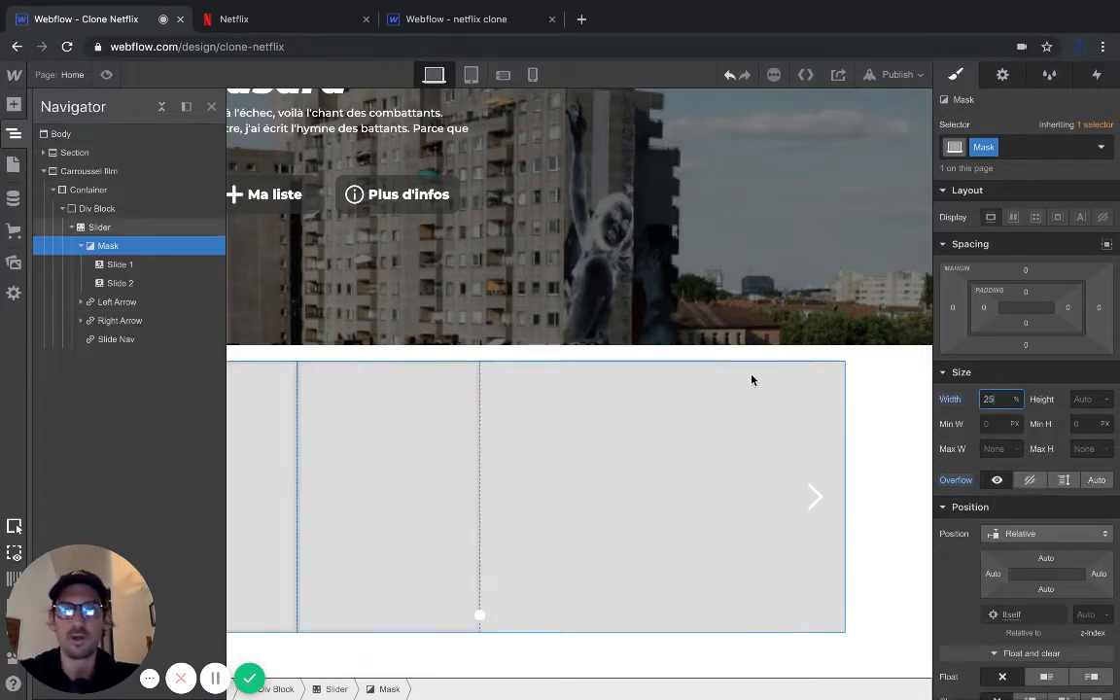
left_click(210, 107)
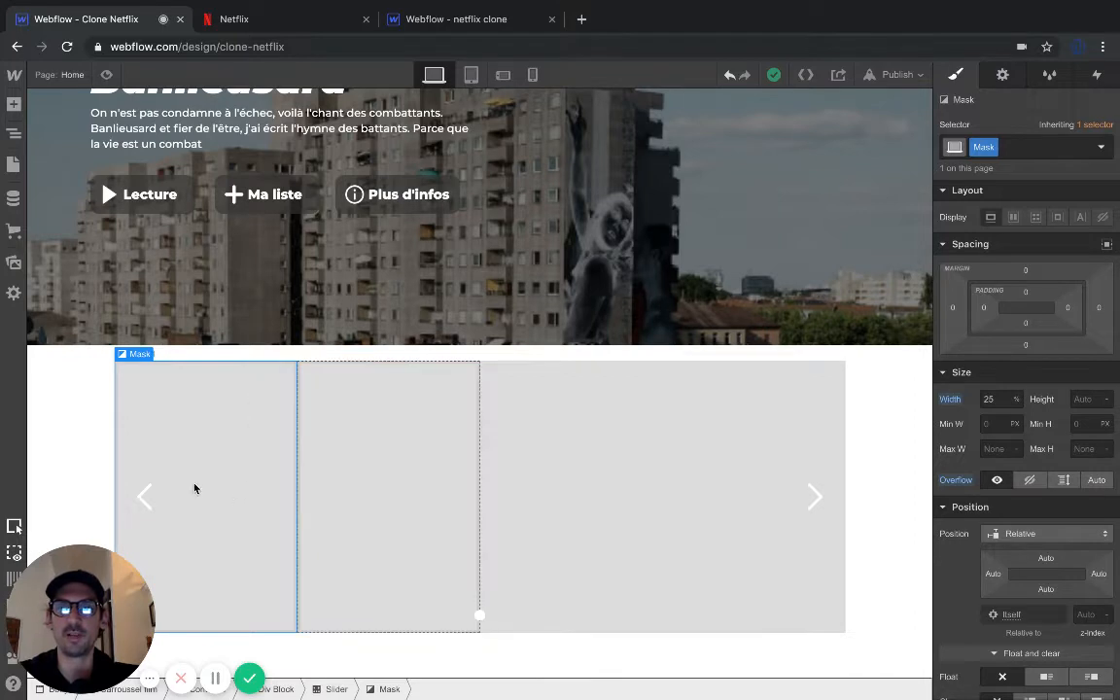
left_click(51, 421)
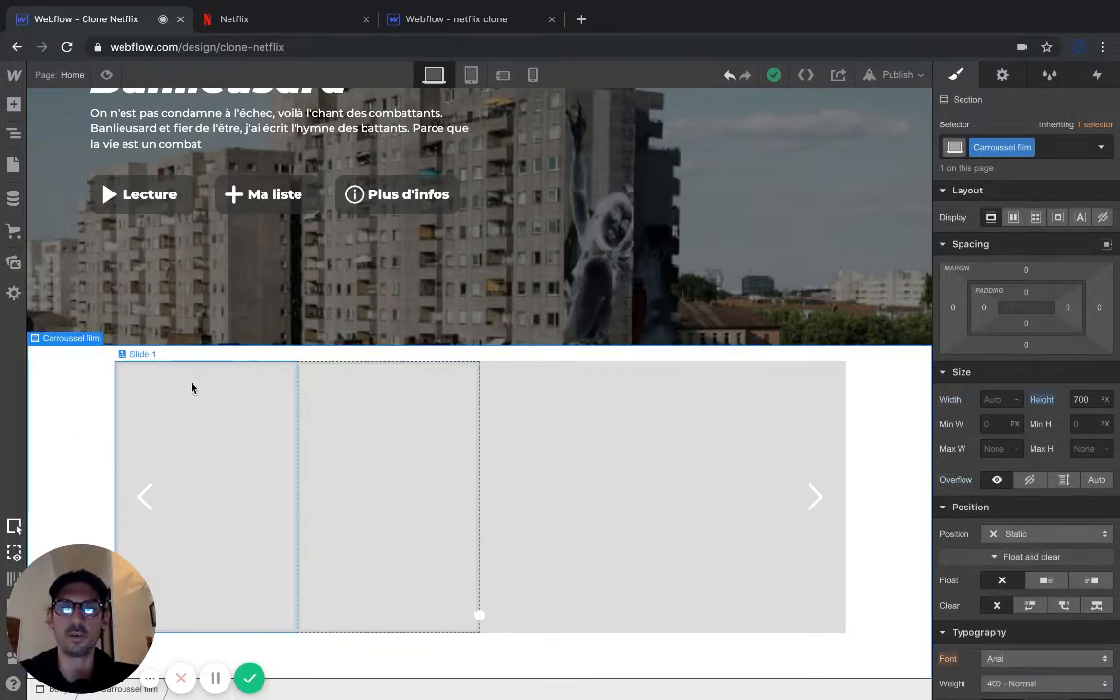
left_click(325, 370)
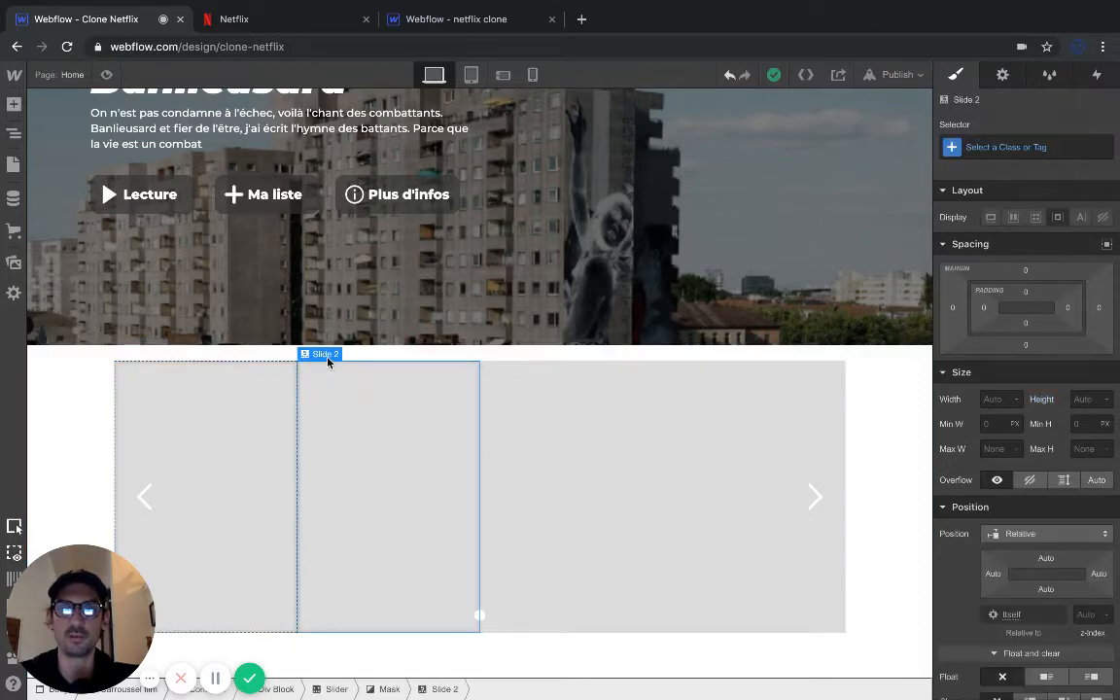
left_click(195, 381)
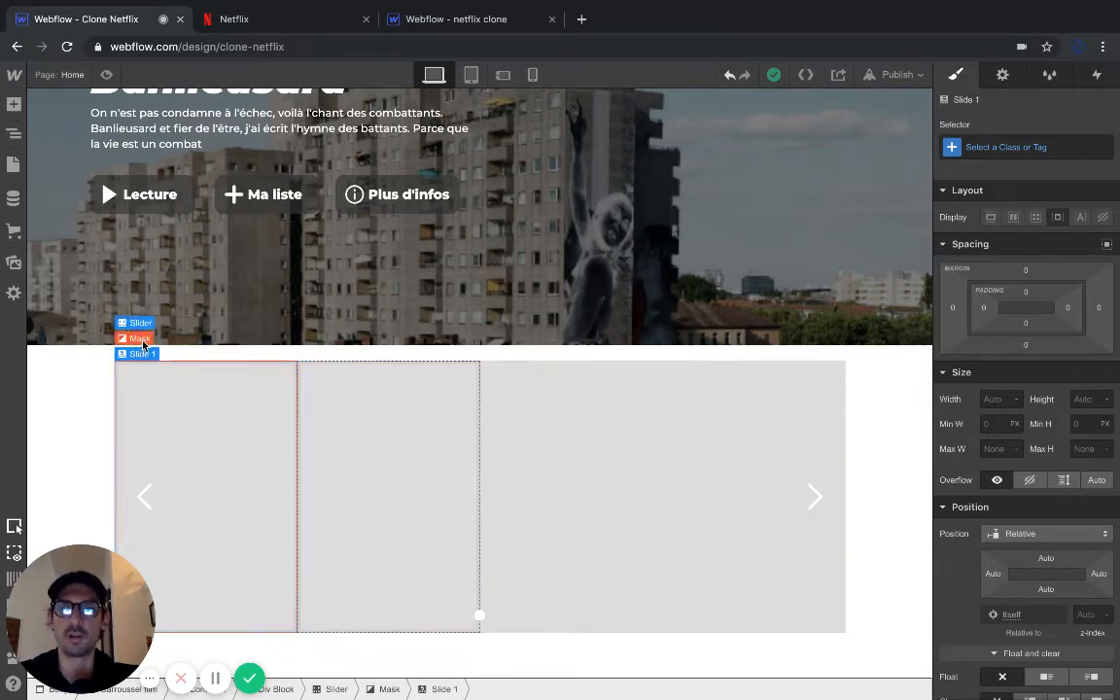
left_click(140, 339)
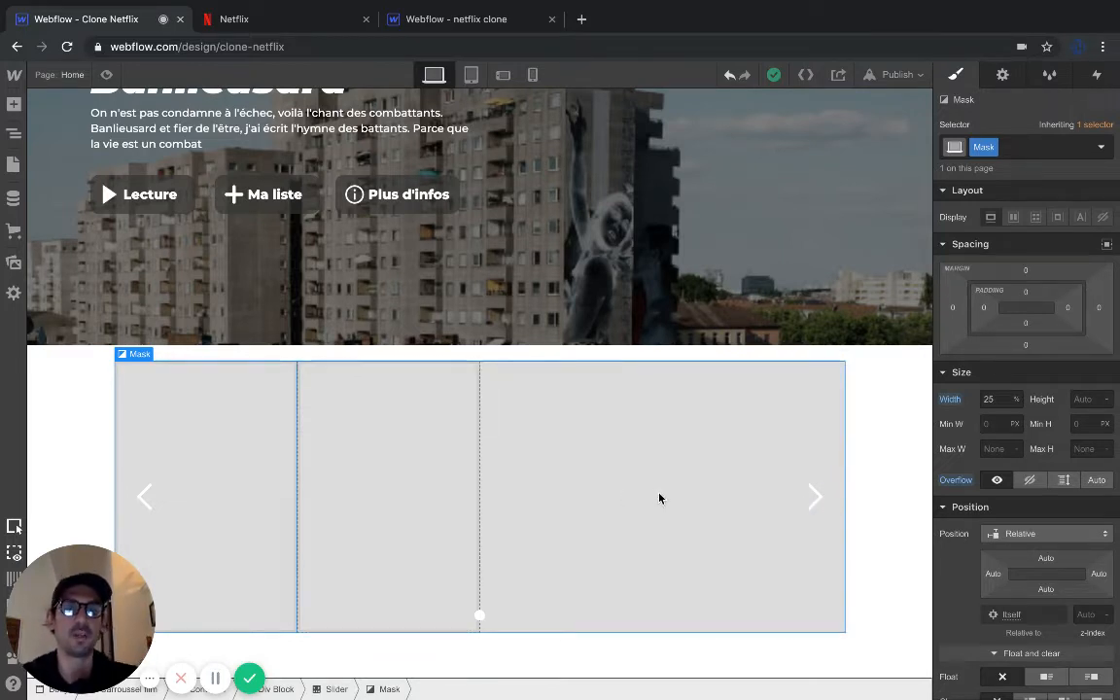
left_click(14, 201)
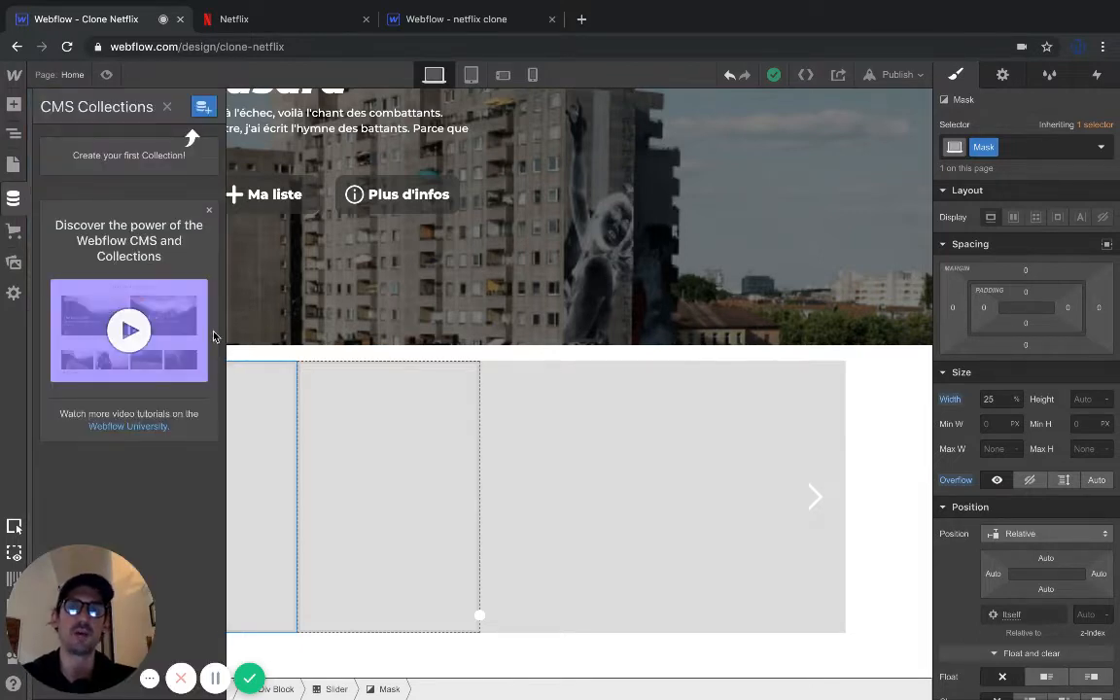
left_click(342, 382)
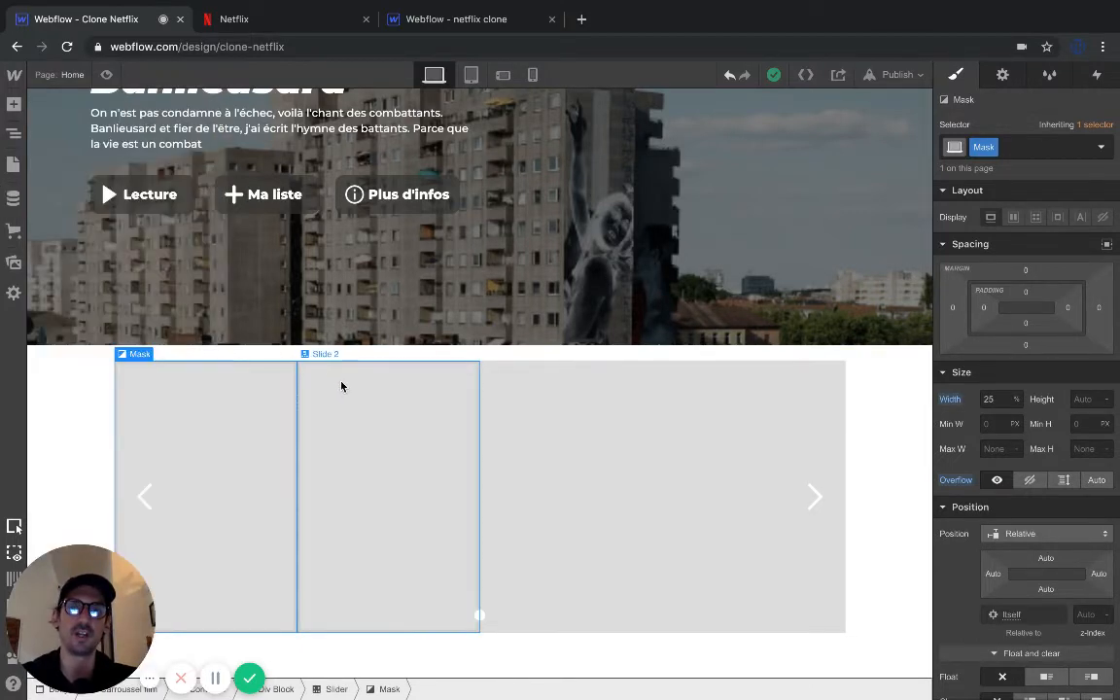
Step: Compare the slider's slides with the film rows on the Netflix page, and return to the Webflow design
left_click(240, 388)
left_click(362, 406)
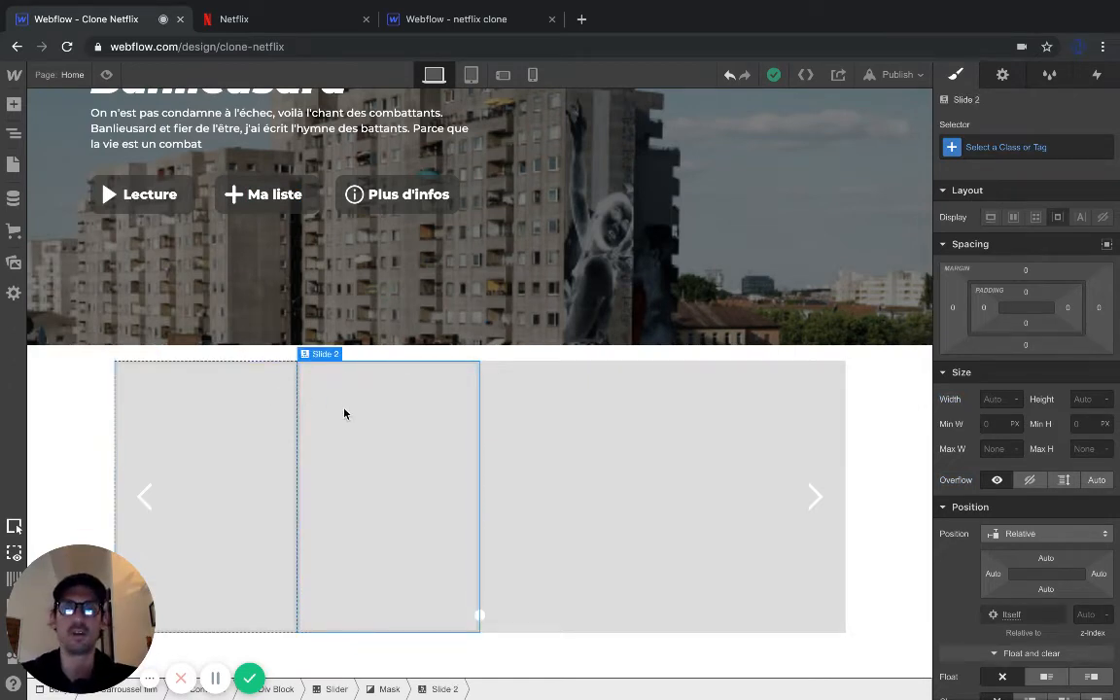
left_click(282, 21)
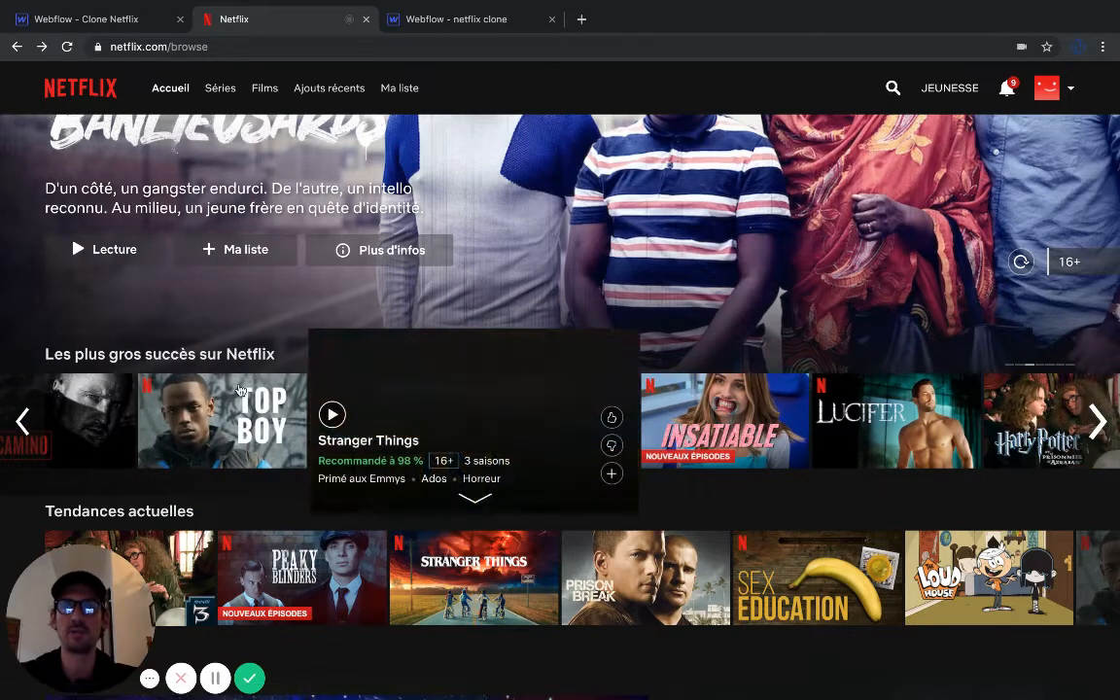
left_click(115, 18)
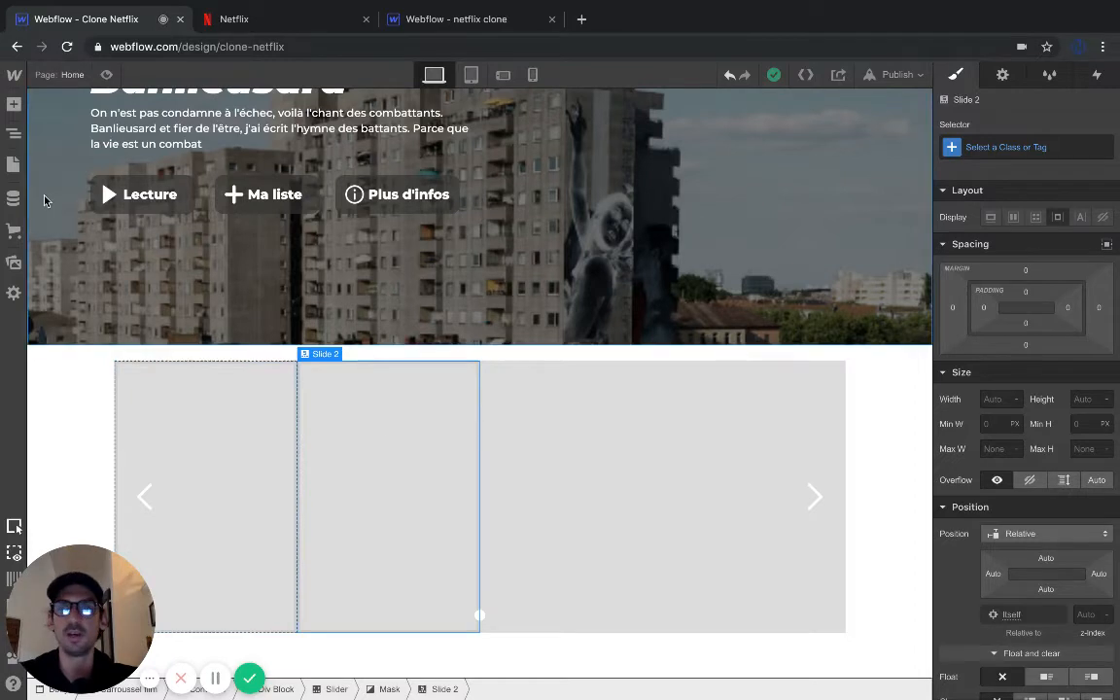
Step: Start a new CMS collection named "Films"
left_click(14, 198)
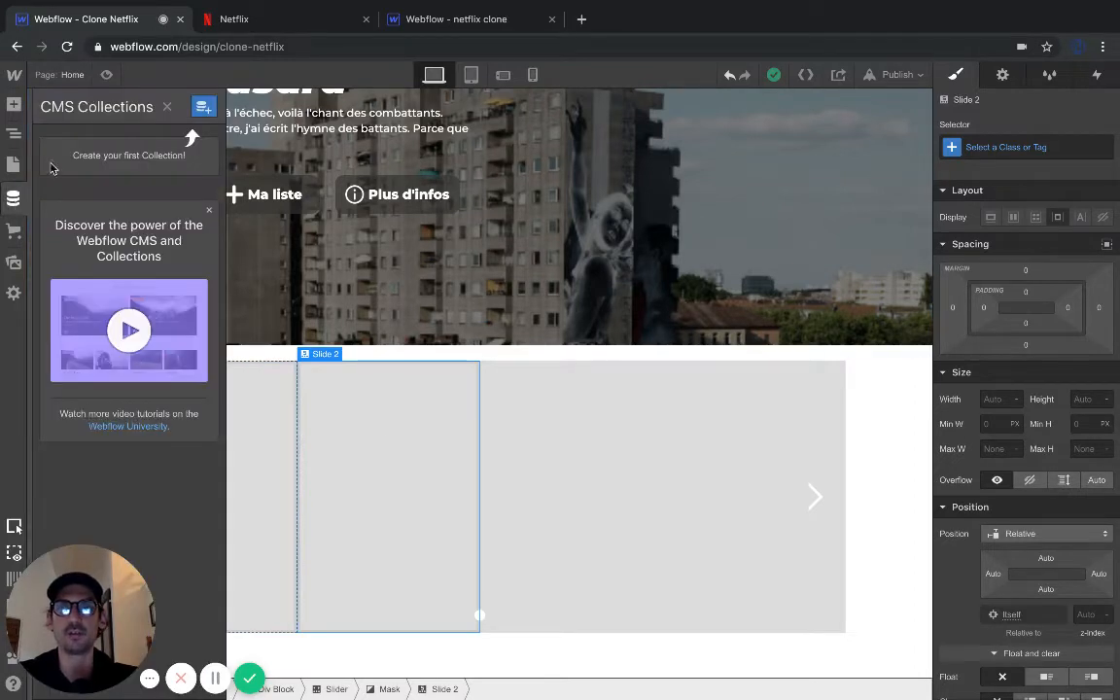
left_click(202, 106)
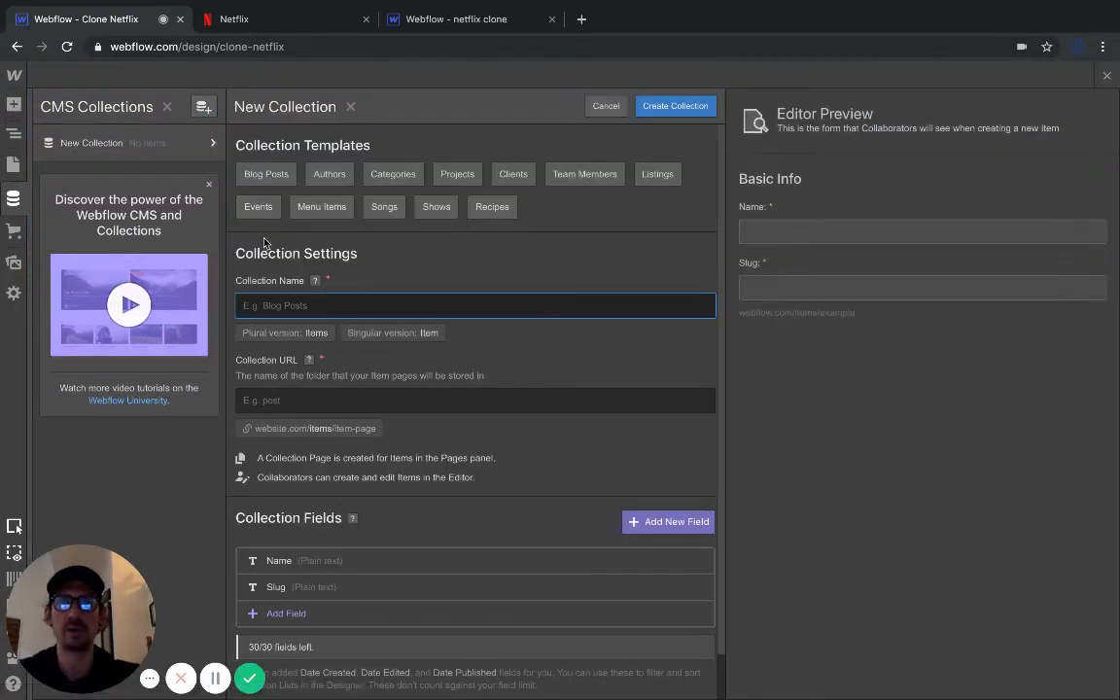
type("Films")
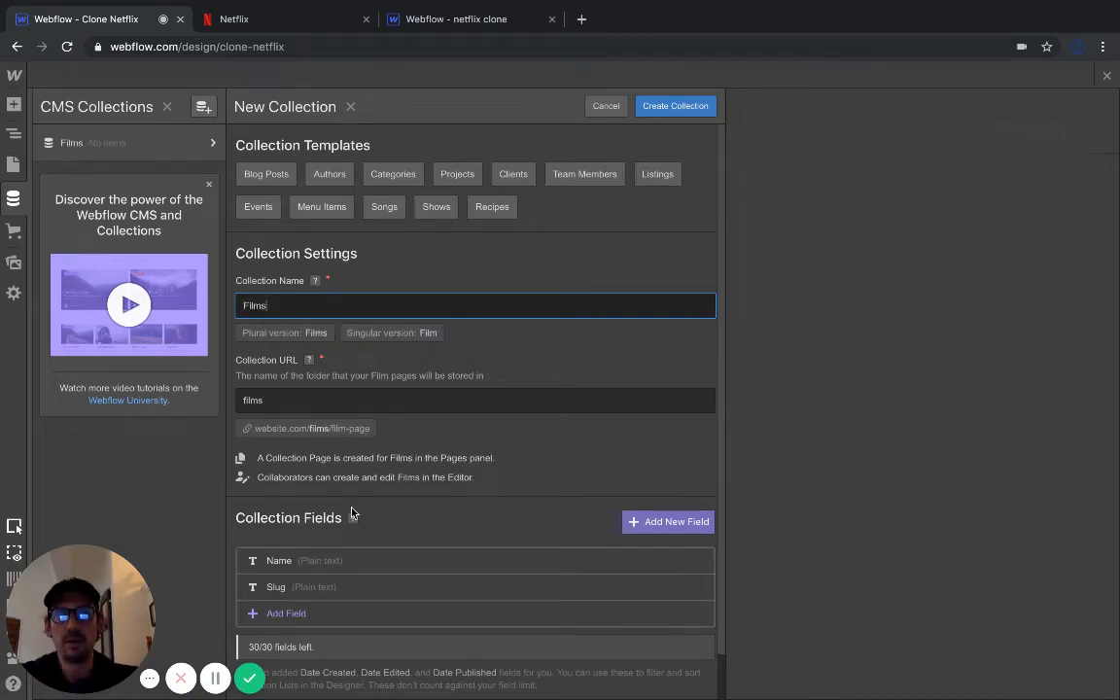
Step: Relabel the collection's Name field as "Titre du film" and save the field
scroll(330, 495, "down", 1)
left_click(292, 511)
key("BackSpace")
key("BackSpace")
key("BackSpace")
key("BackSpace")
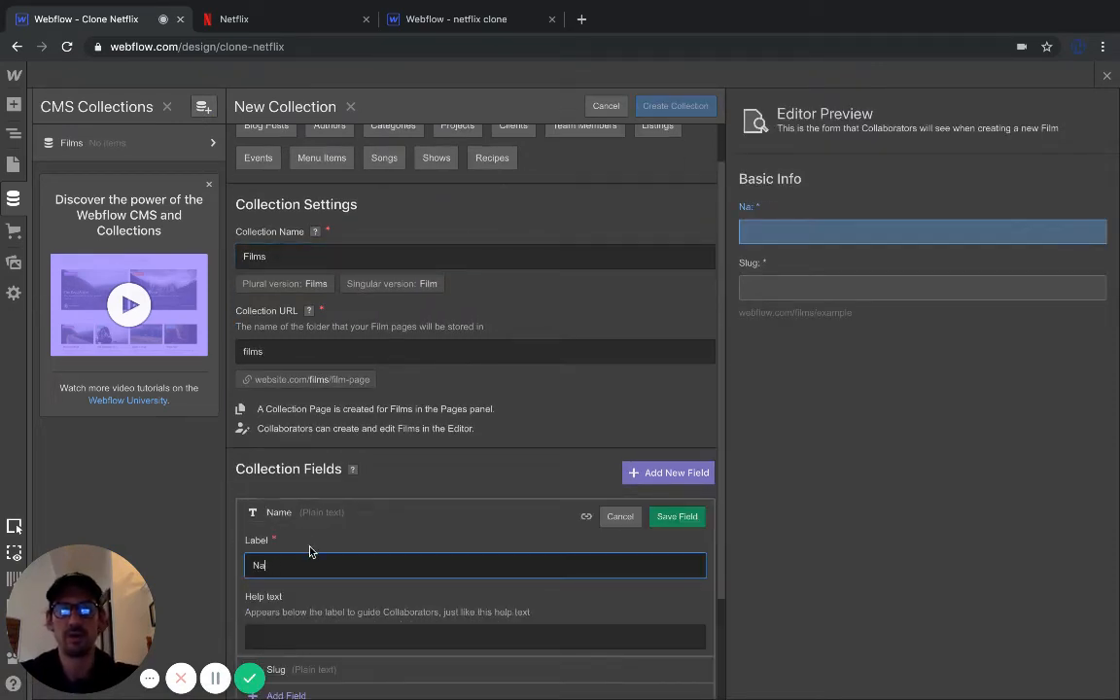
type("Titre")
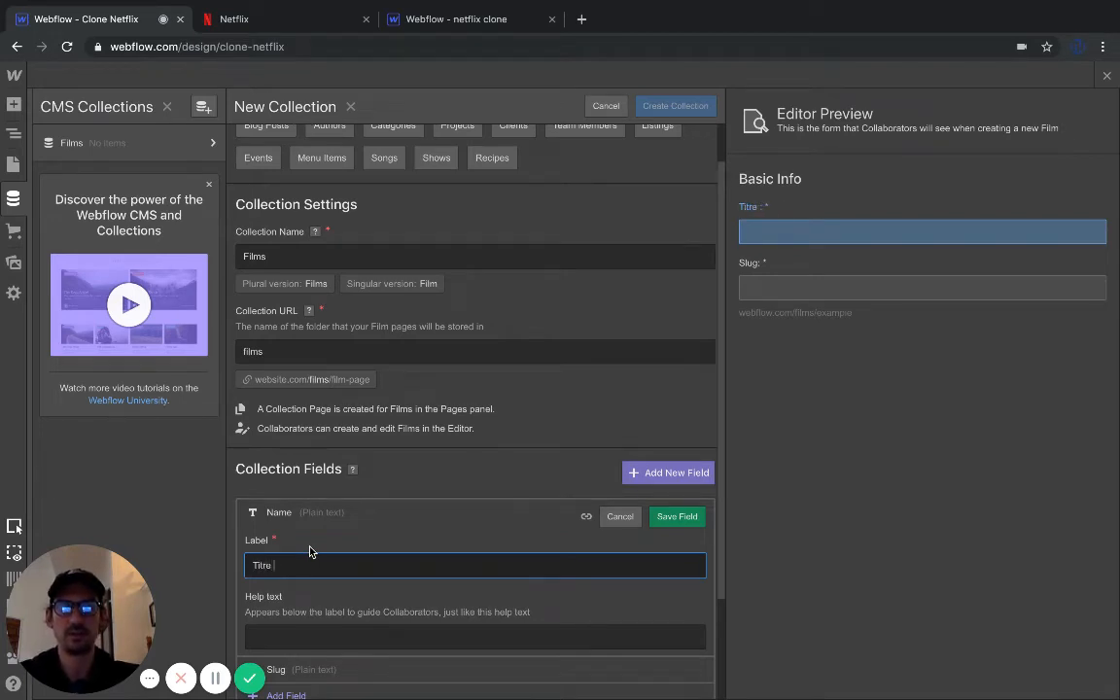
type(" du film")
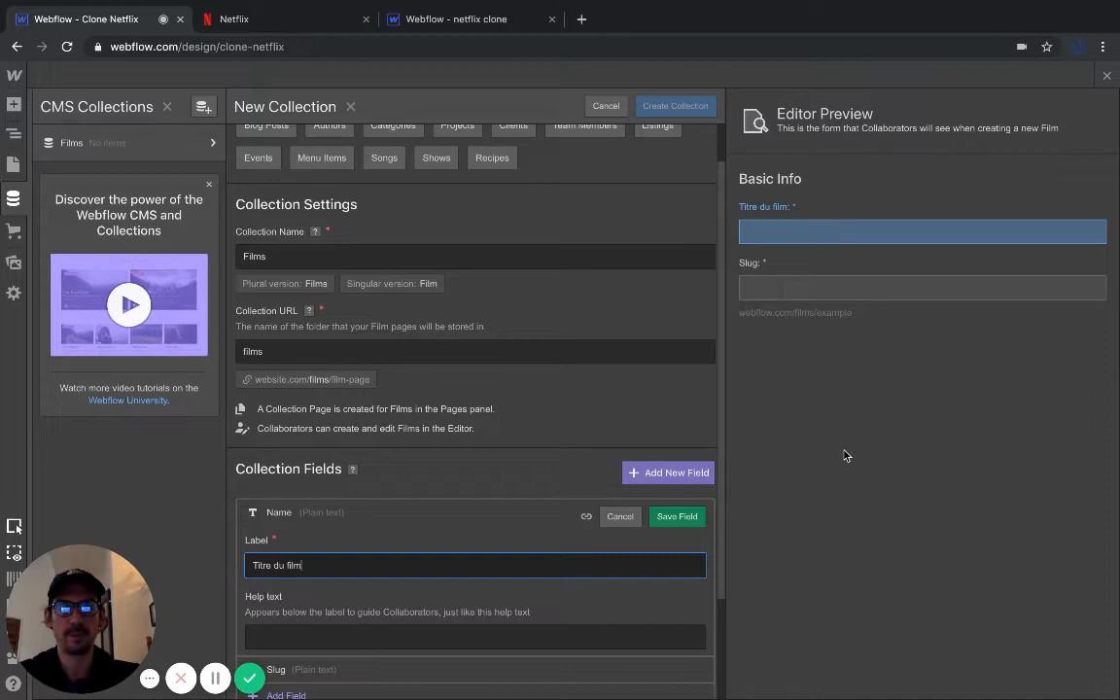
left_click(677, 516)
Step: Add an image field labelled "image de couverture du film" to the Films collection and create the collection
left_click(291, 564)
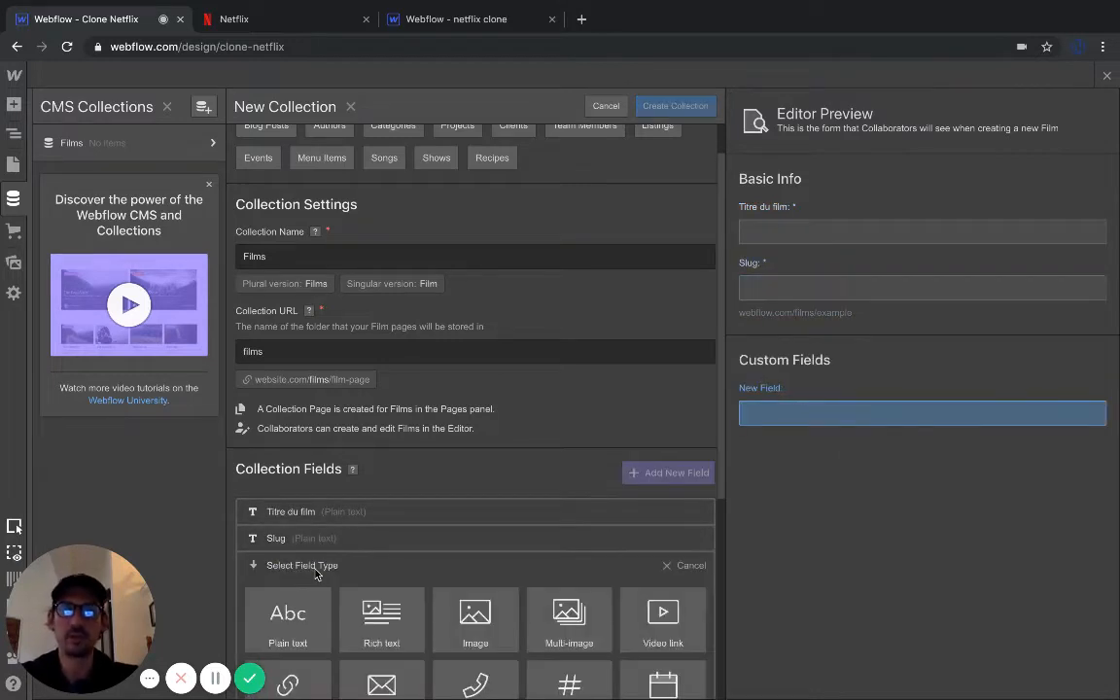
scroll(315, 572, "down", 5)
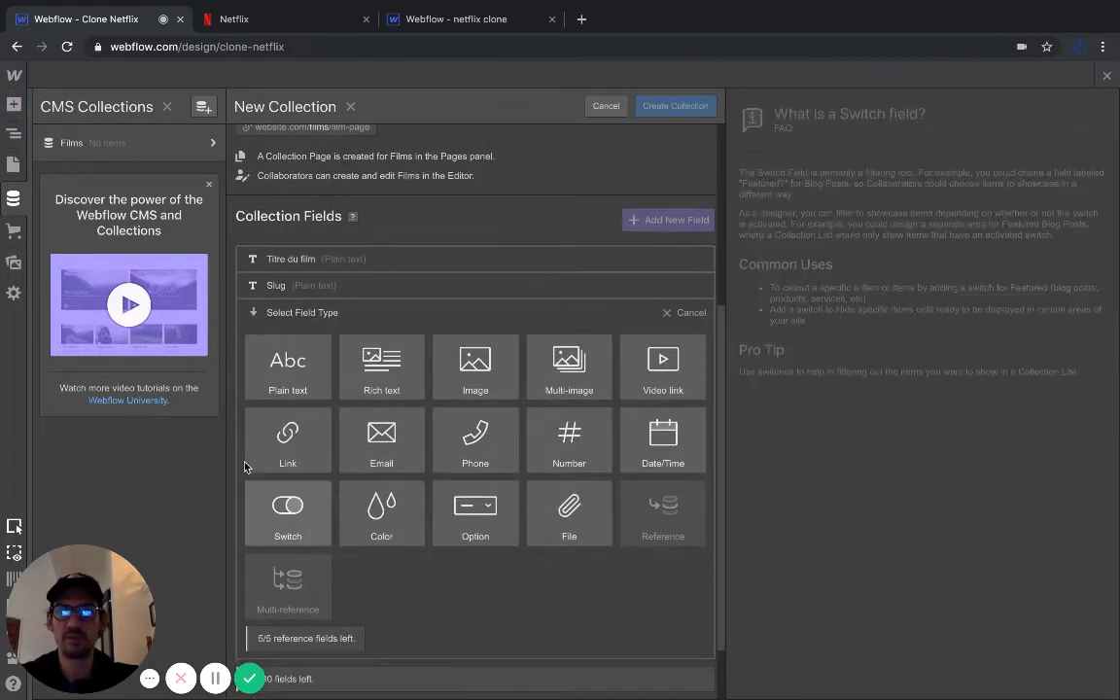
left_click(467, 367)
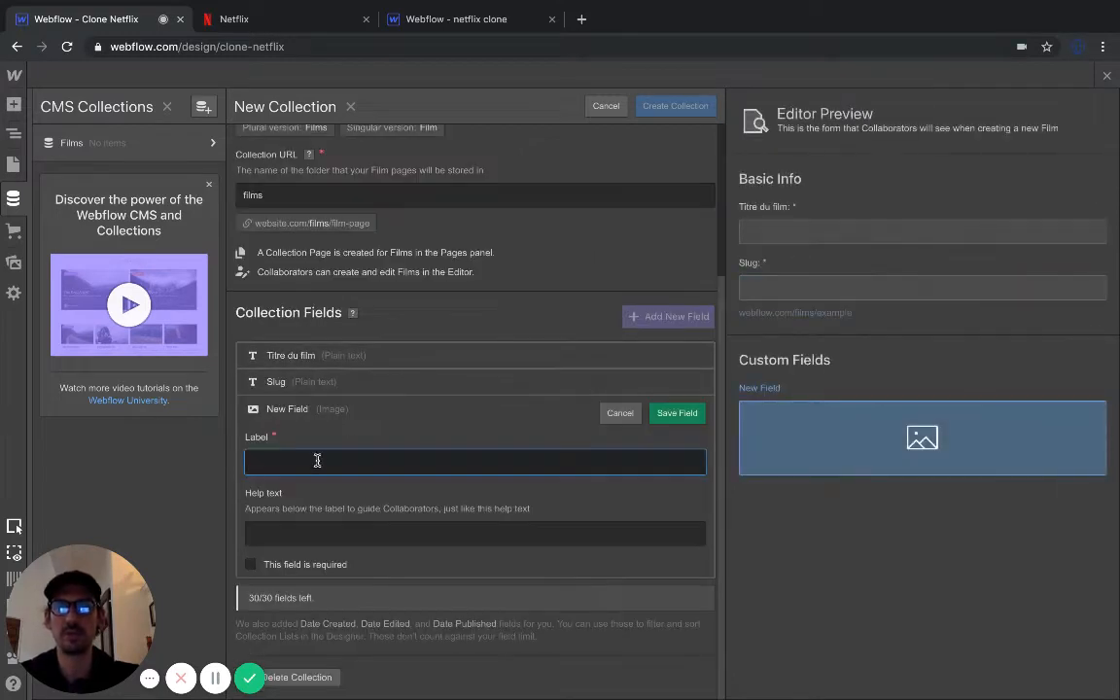
type("Co")
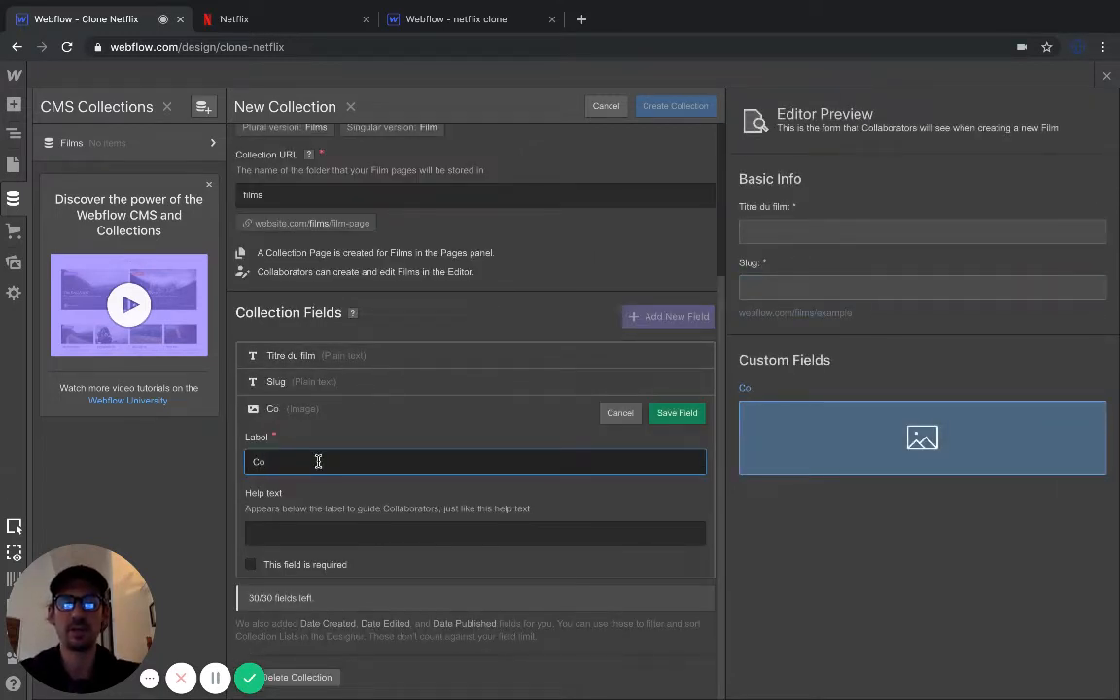
key("BackSpace")
key("BackSpace")
type("image de couvertu")
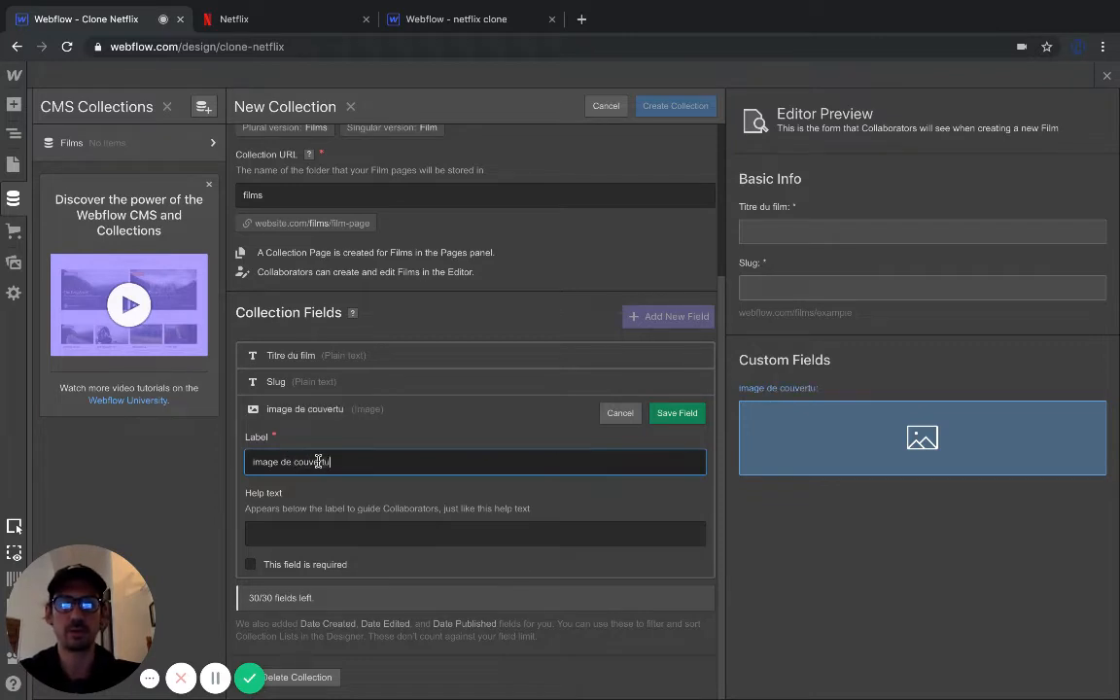
type("re du fi")
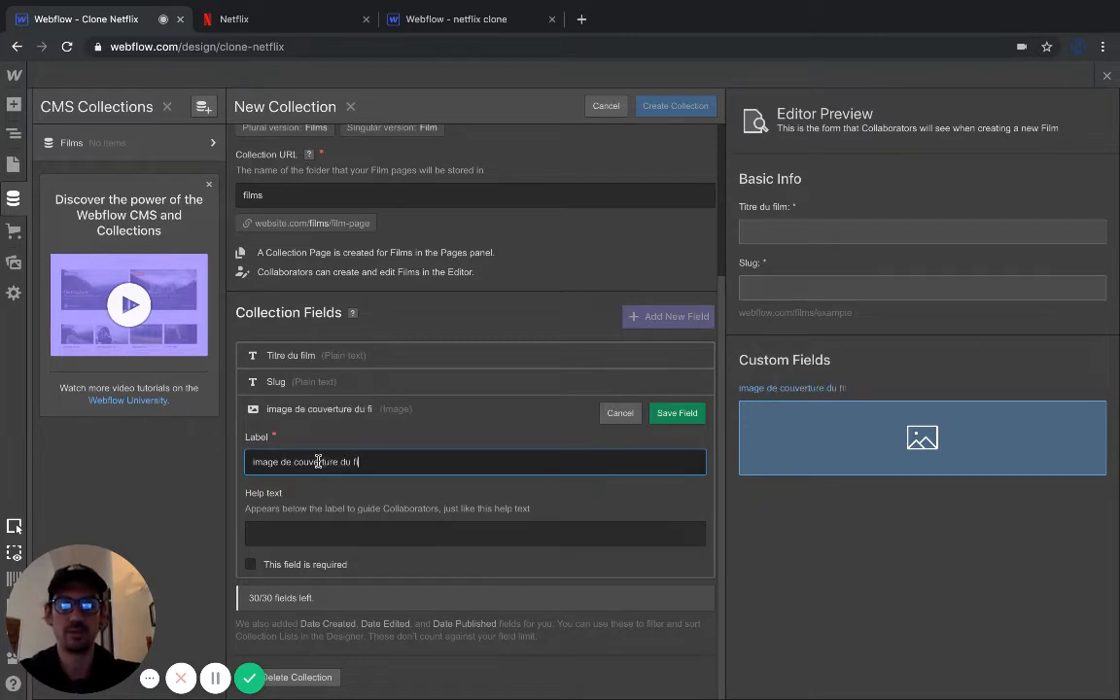
type("lm")
left_click(673, 413)
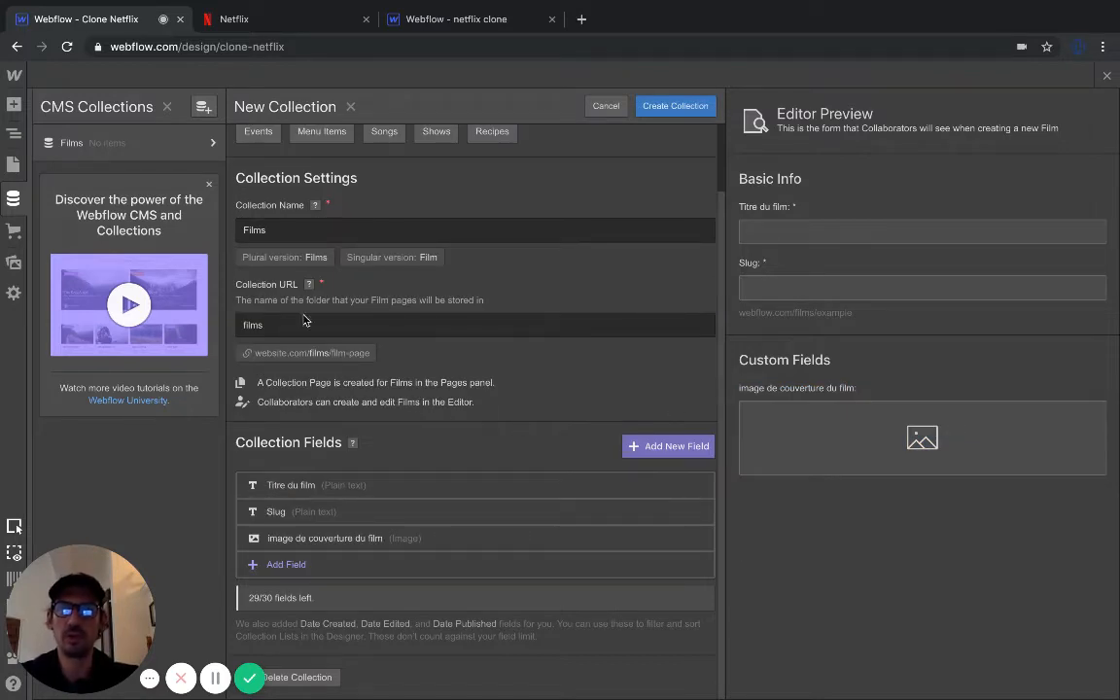
left_click(670, 107)
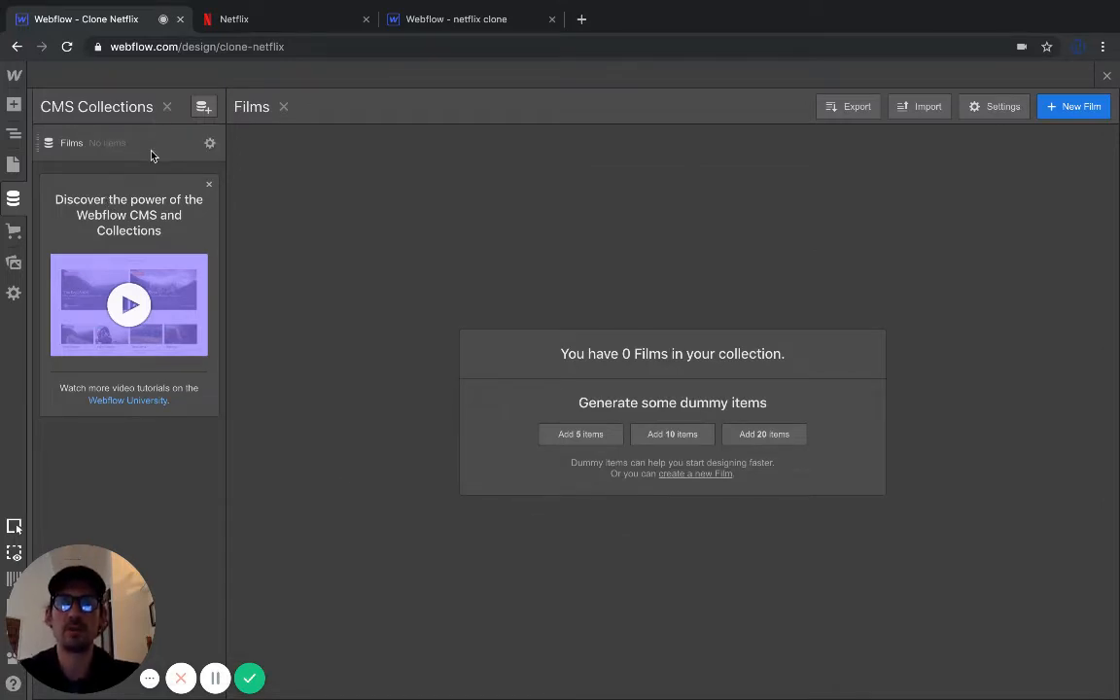
Step: Start a new film item and upload the Little Miss Sunshine poster from the "cover film" folder as its cover image
left_click(1054, 108)
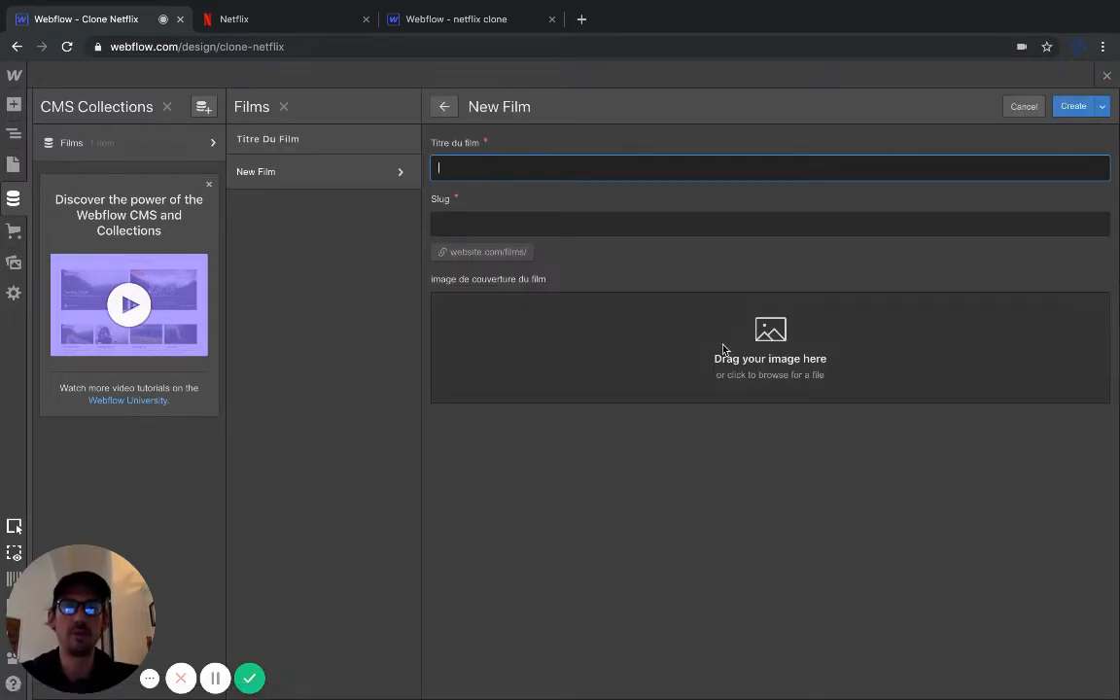
left_click(767, 327)
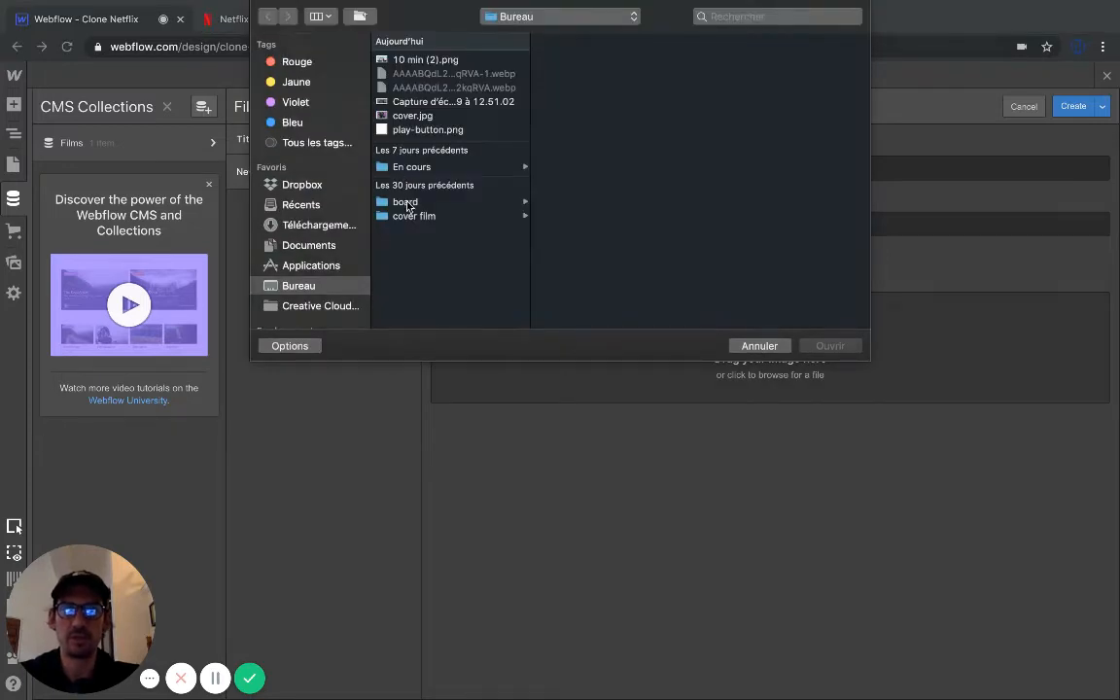
left_click(410, 215)
left_click(580, 73)
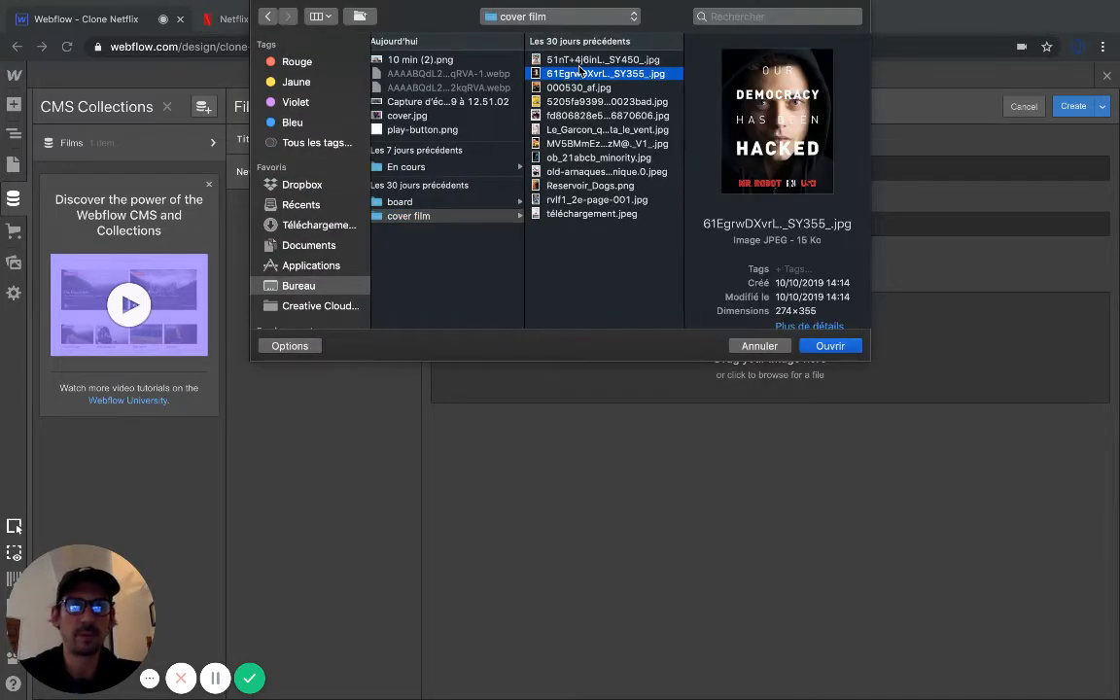
key("Down")
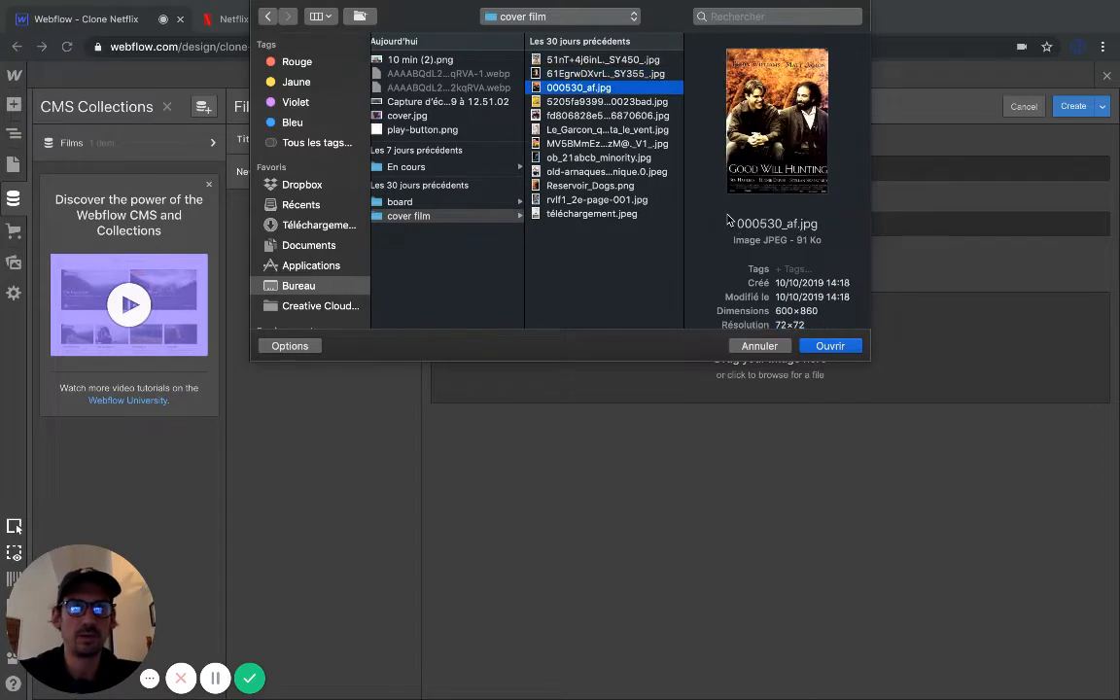
key("Down")
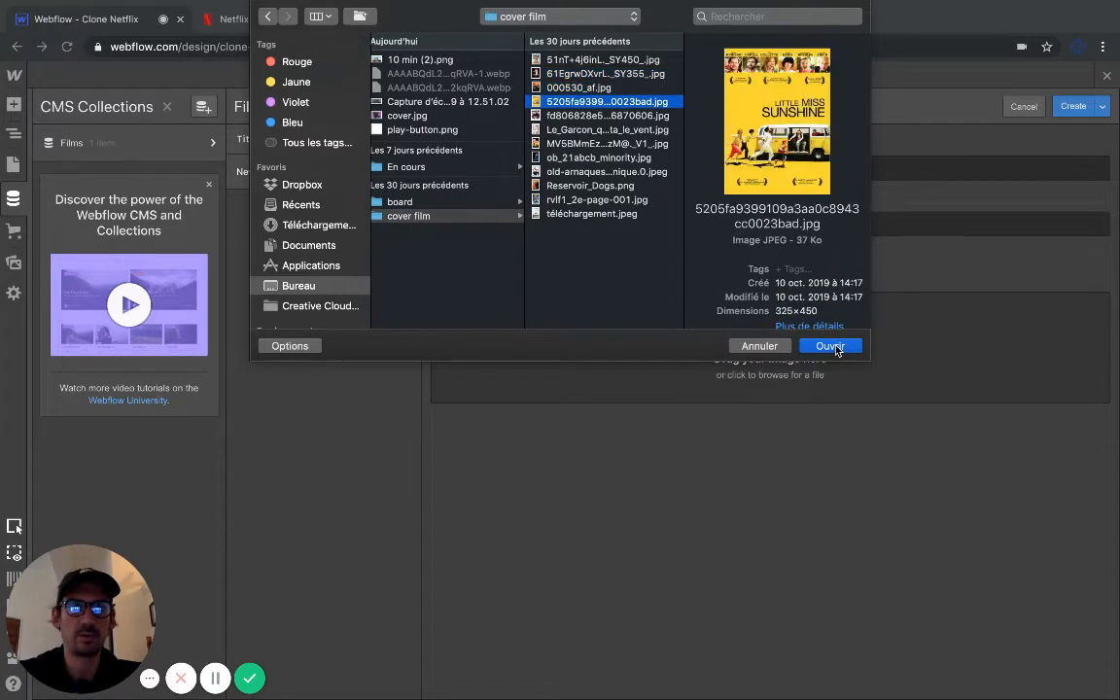
left_click(830, 346)
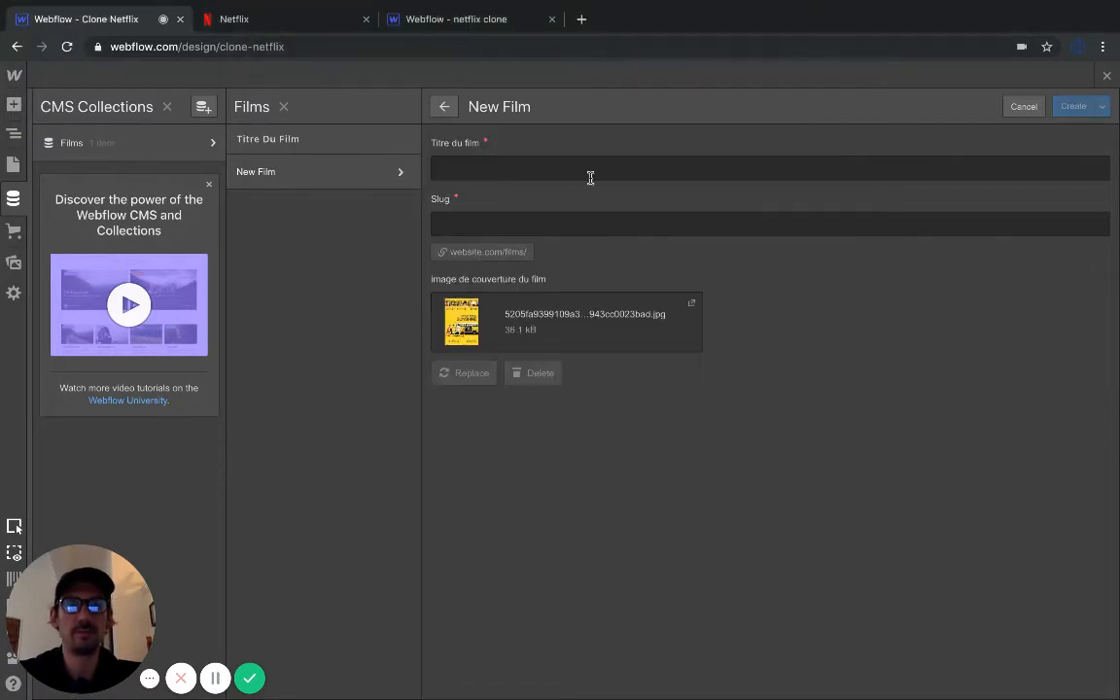
Step: Title the film "Little miss sunshine" and create the item
left_click(565, 170)
type("Litt")
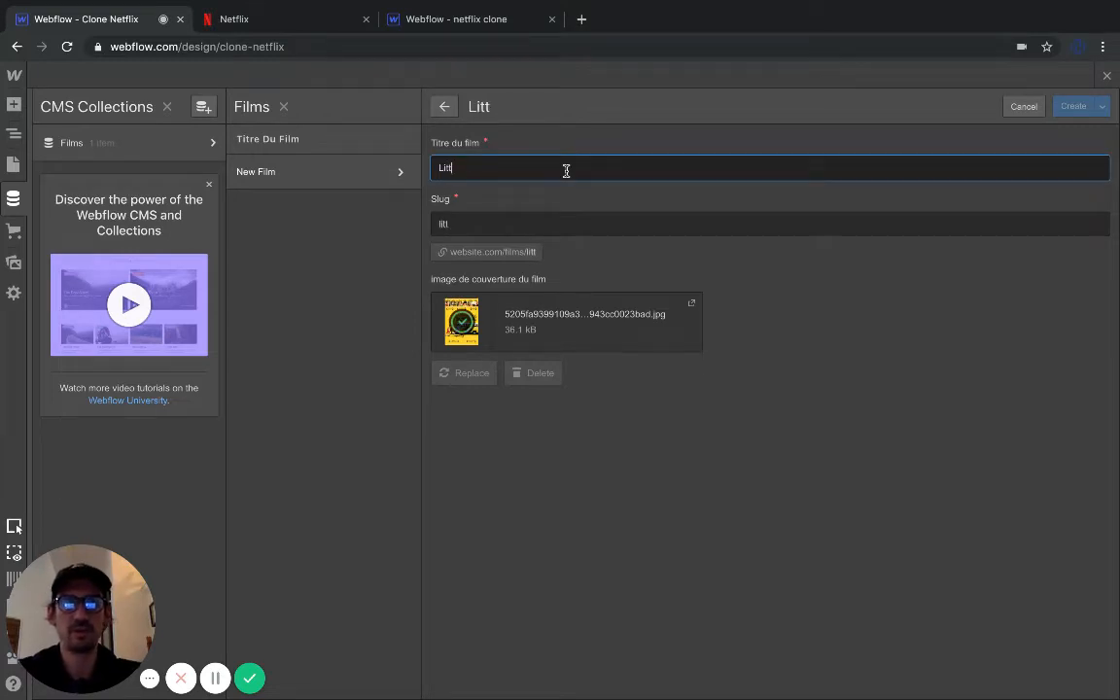
type("le miss ")
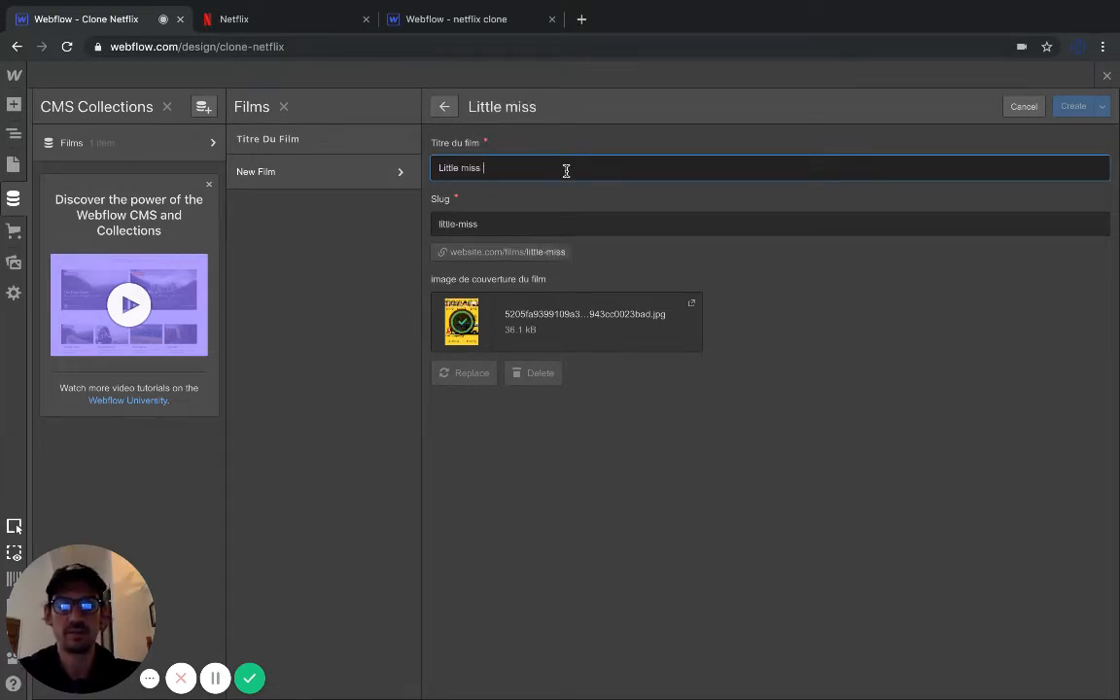
type("sunshin")
type("e")
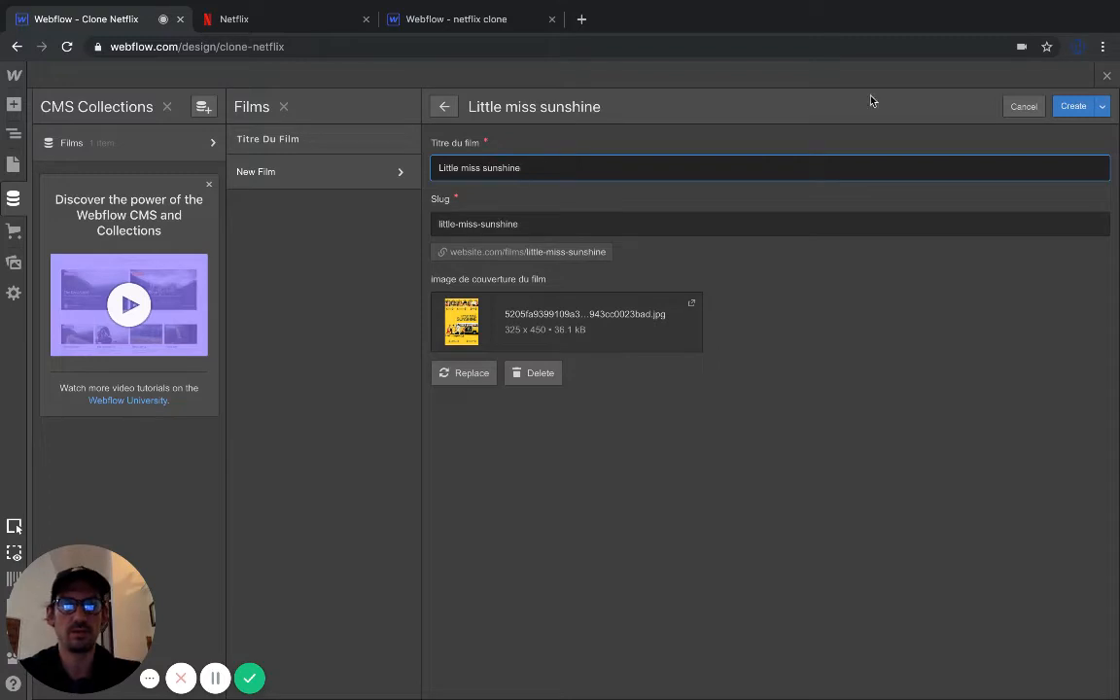
left_click(1074, 105)
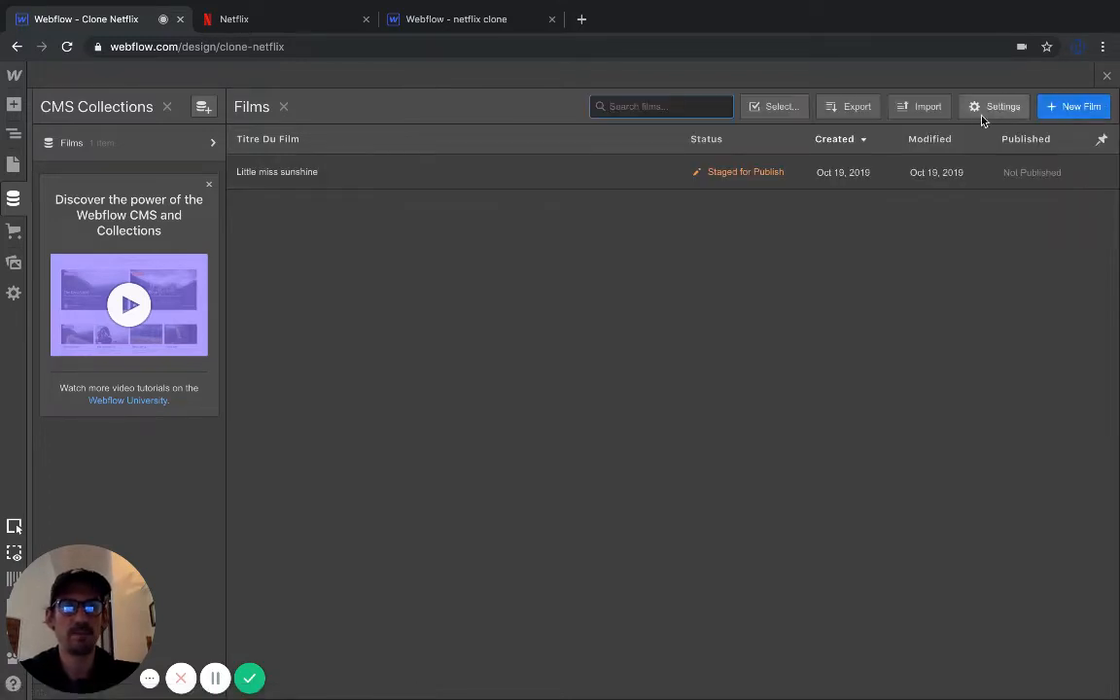
Step: Start another film item and upload Reservoir_Dogs.png as its cover image
left_click(1069, 106)
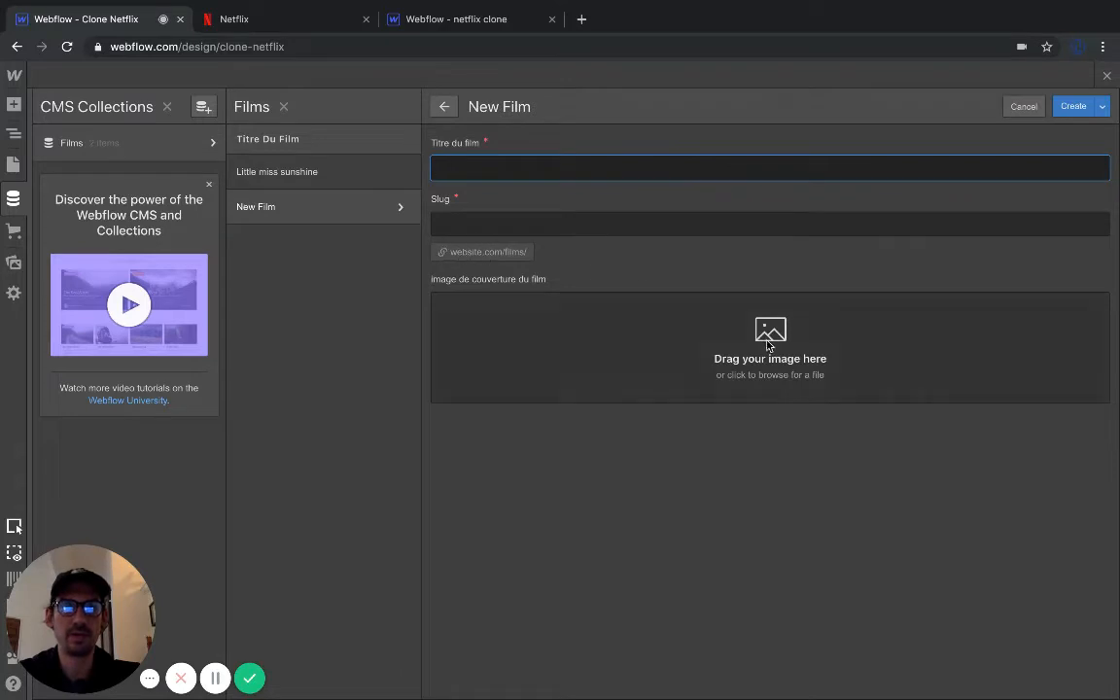
left_click(710, 331)
left_click(409, 172)
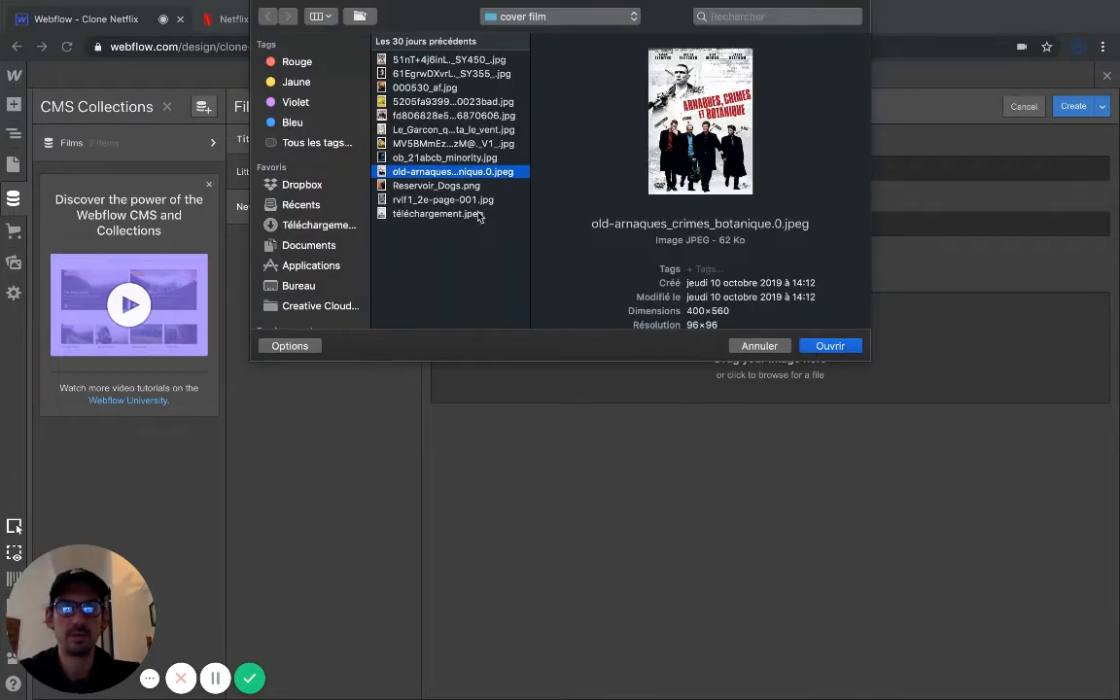
left_click(408, 185)
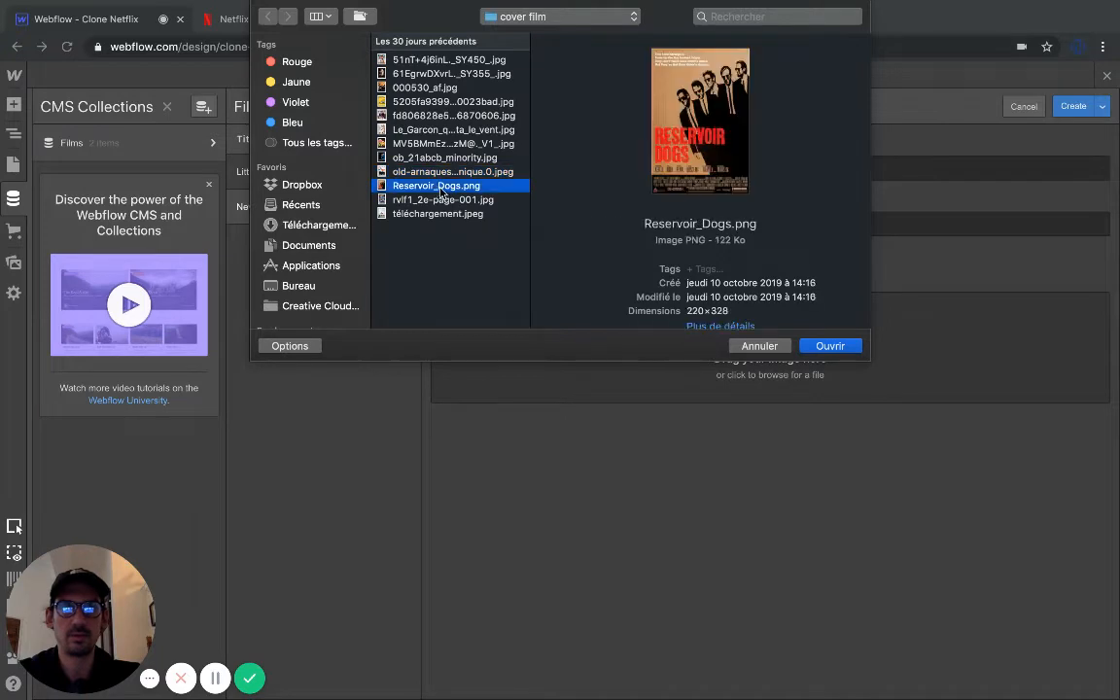
left_click(818, 346)
Step: Title the film "Réservoir dogs" and create the item
left_click(519, 169)
type("Réso")
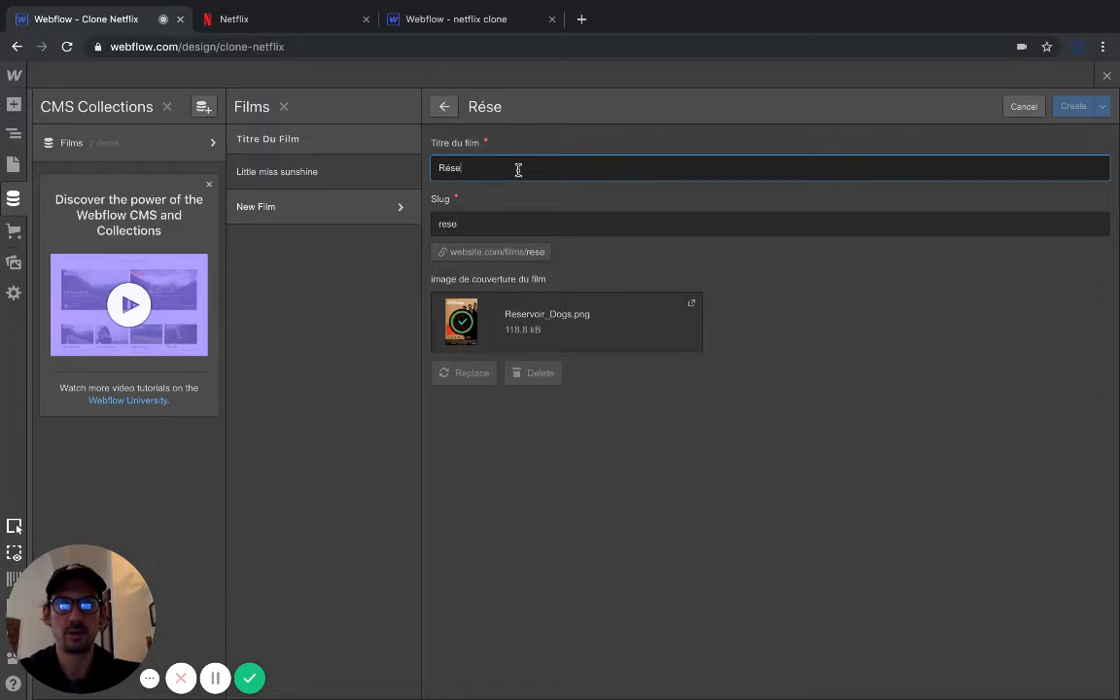
type("rvoir")
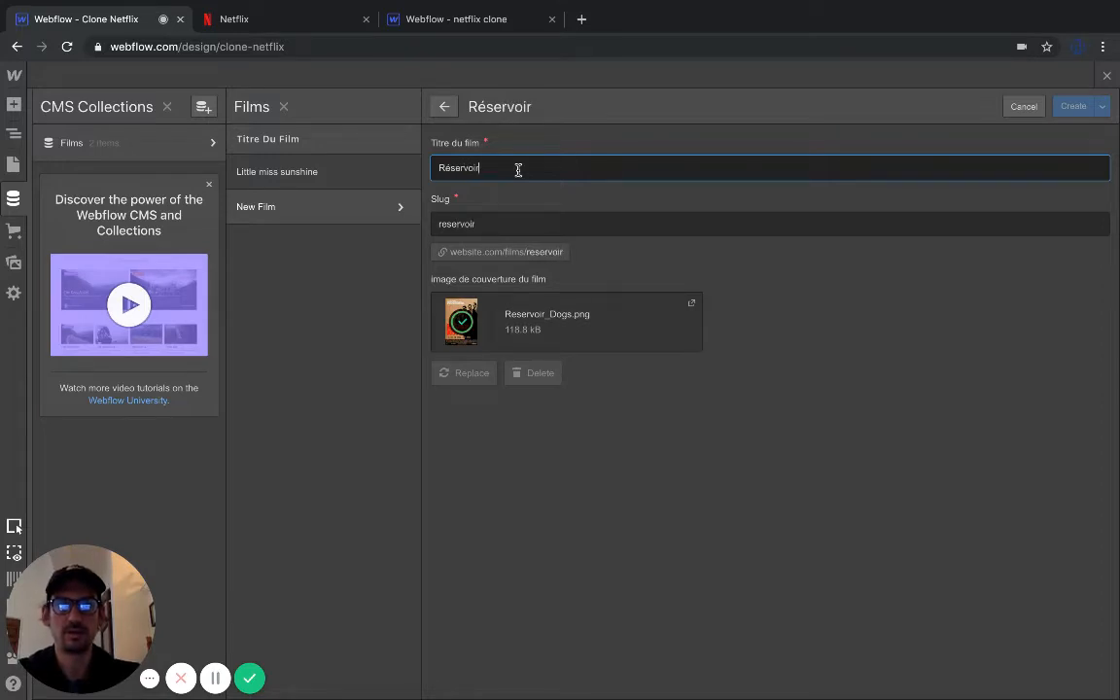
type(" dogs")
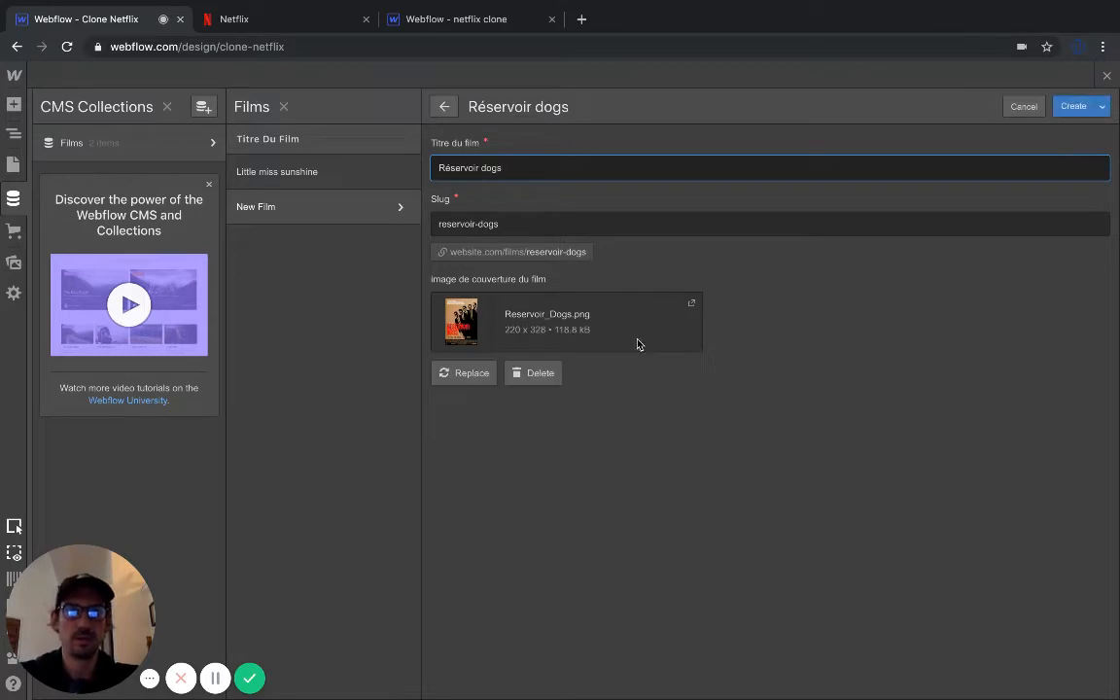
left_click(799, 302)
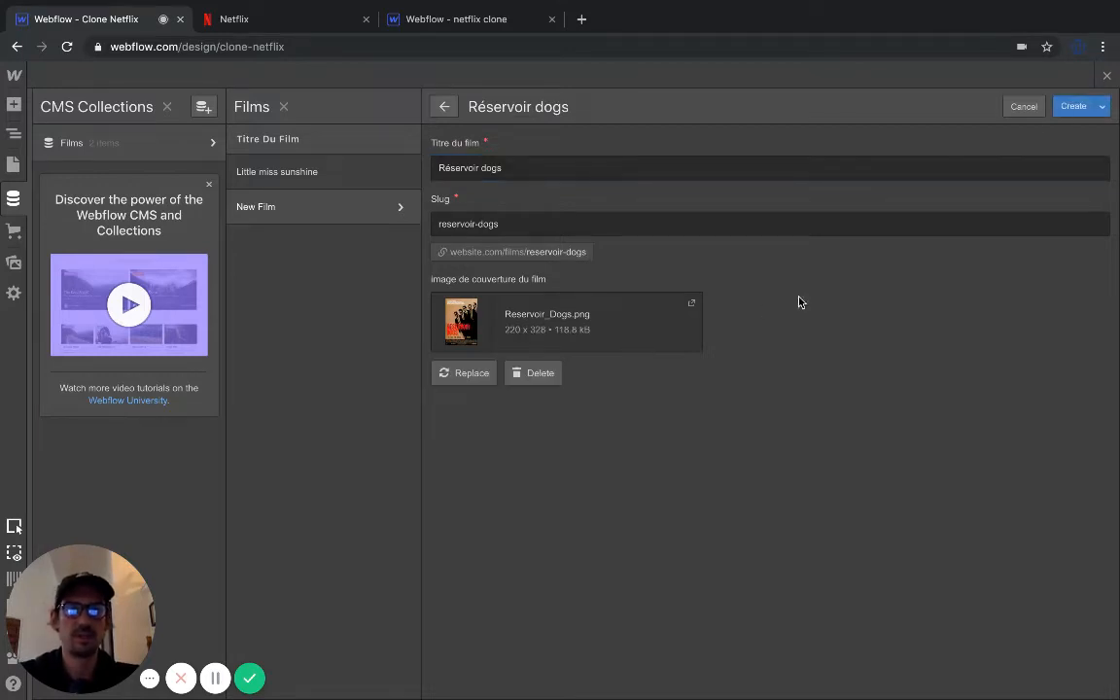
left_click(1072, 107)
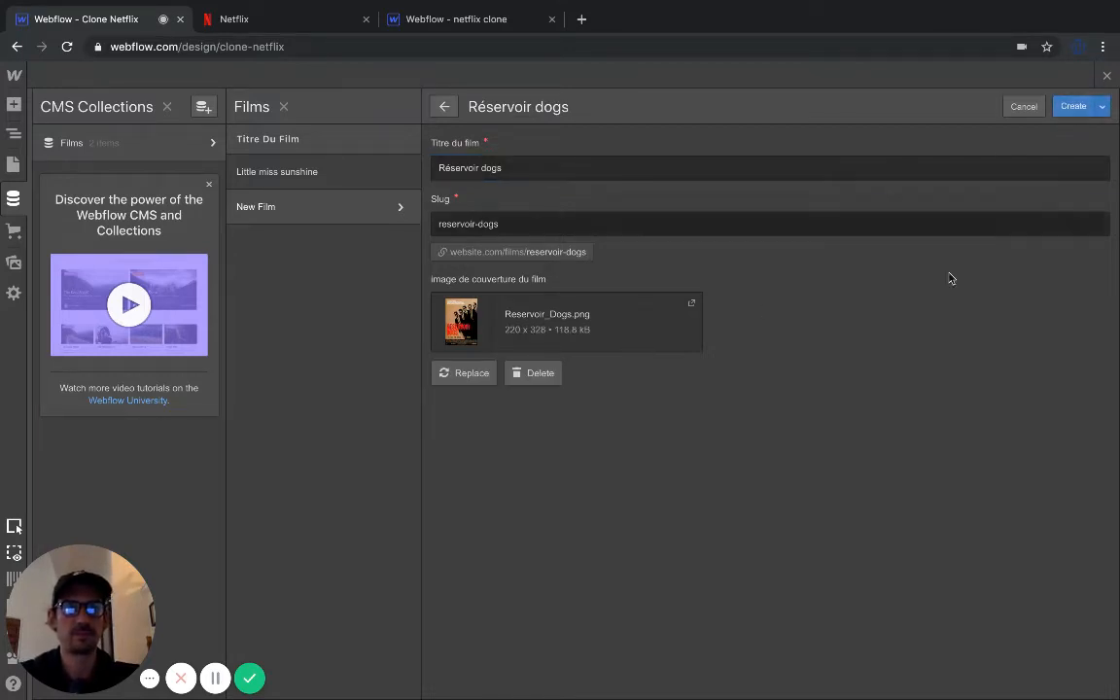
Step: Start another film item and upload Le_Garcon_qui_dompta_le_vent.jpg from the "cover film" folder as its cover image
left_click(924, 265)
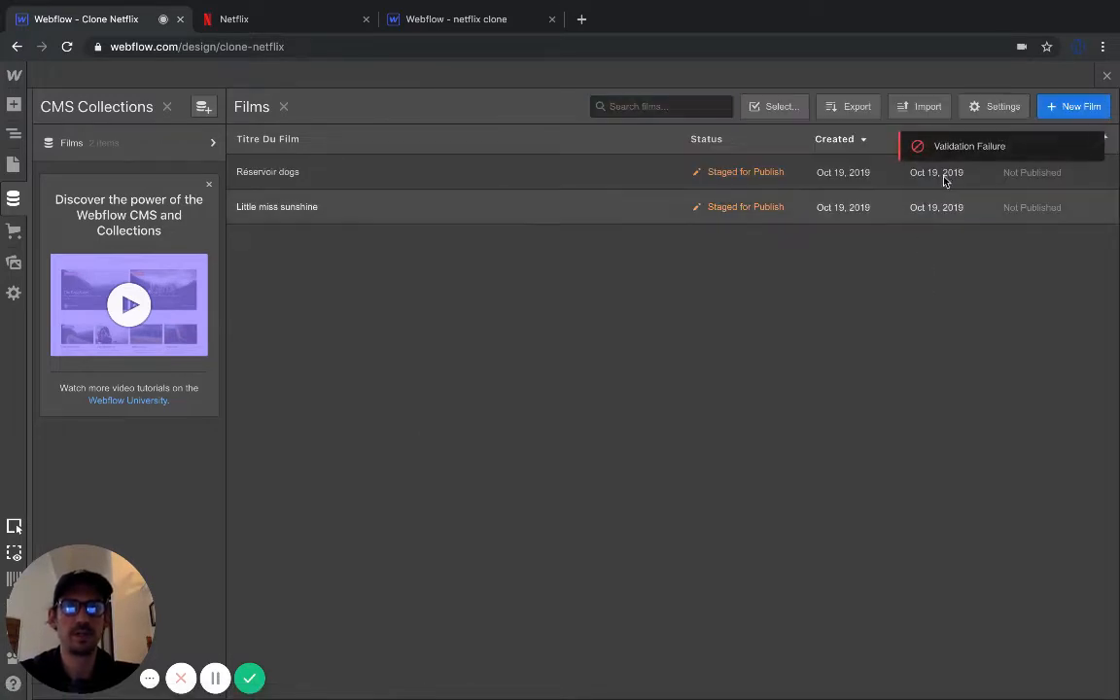
left_click(1064, 106)
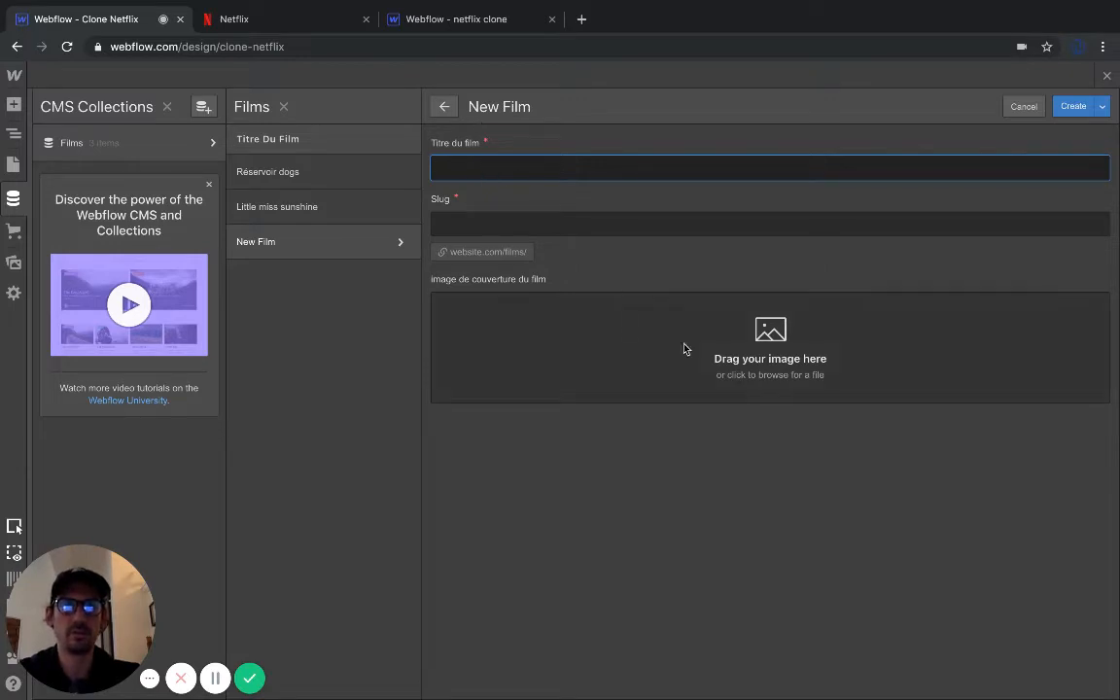
left_click(775, 369)
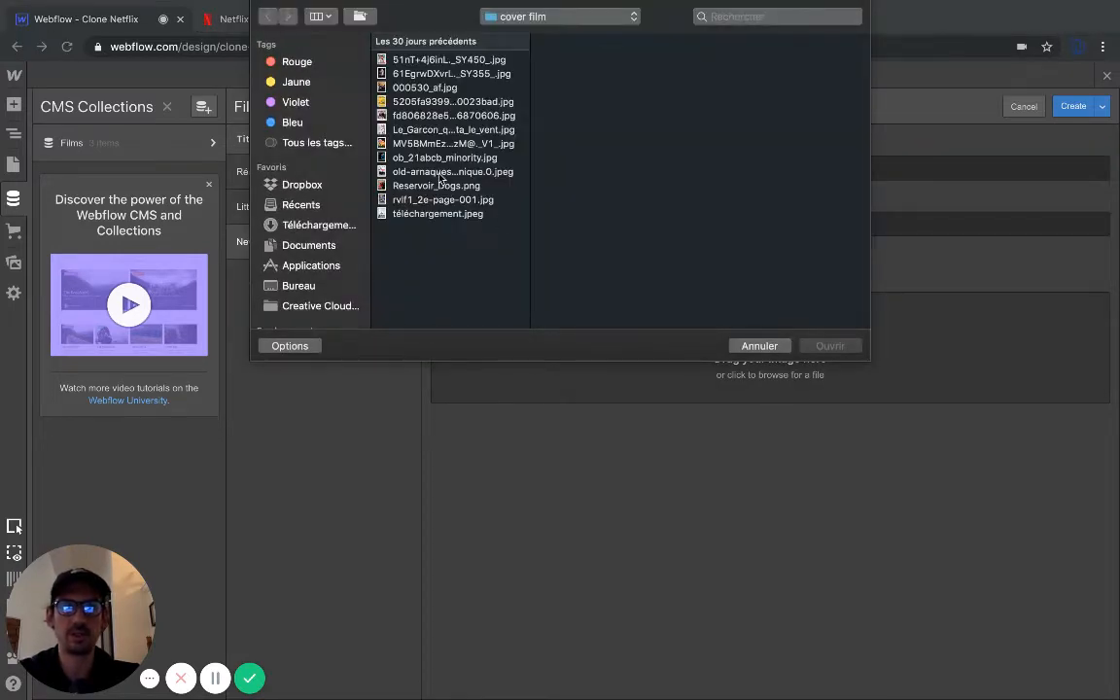
left_click(399, 171)
left_click(398, 185)
left_click(428, 115)
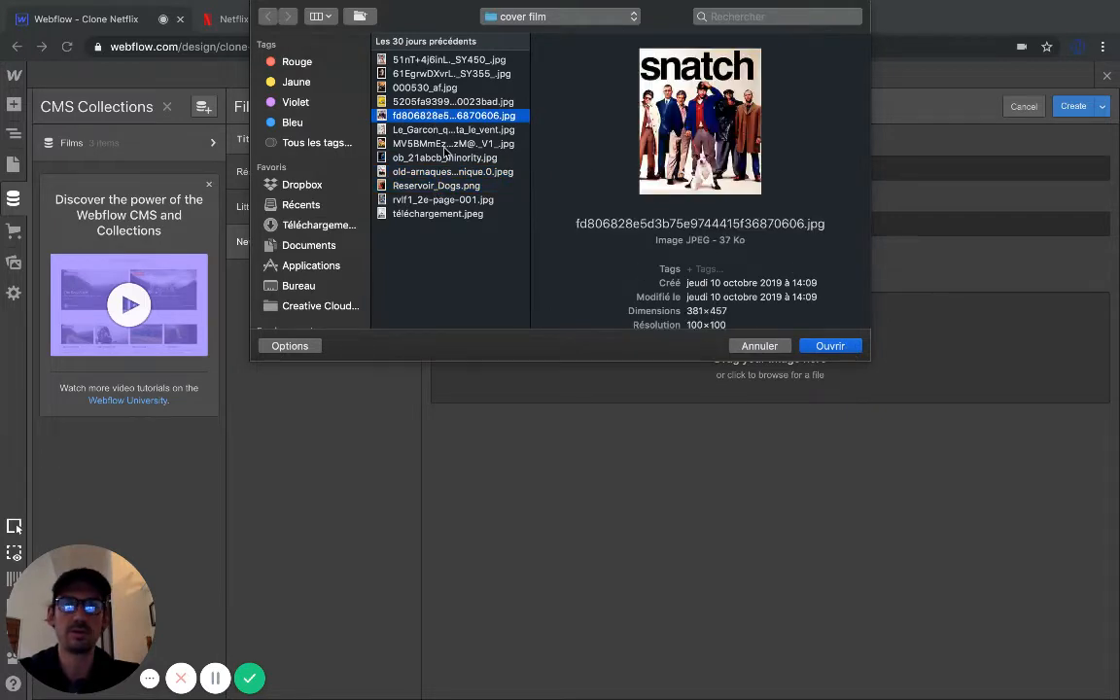
left_click(440, 129)
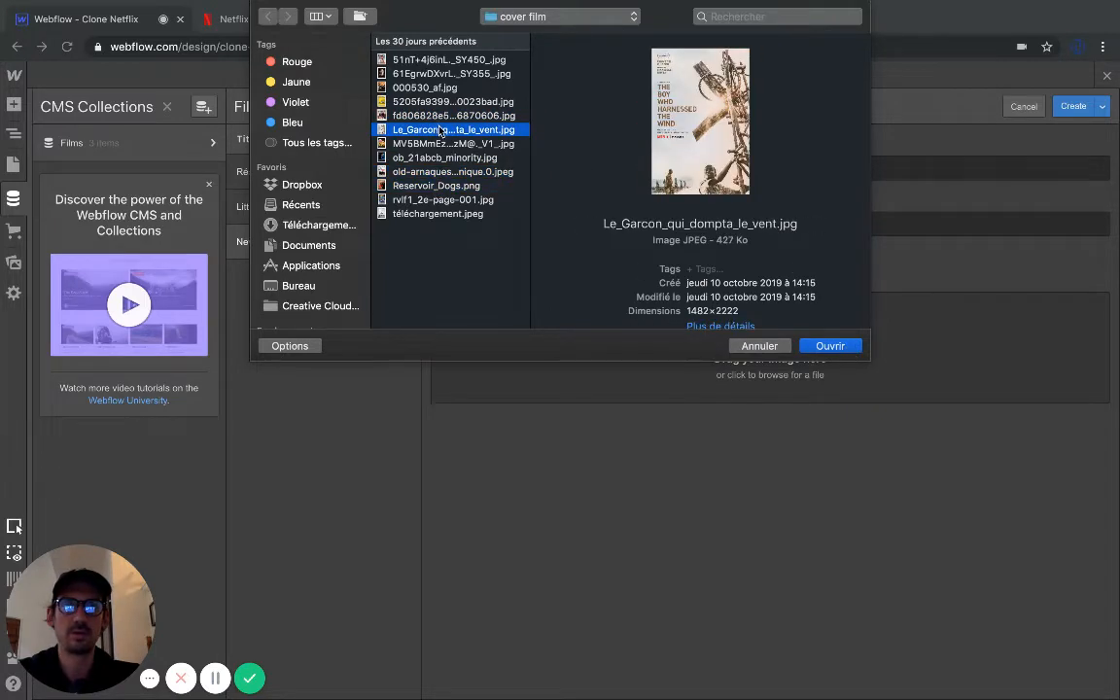
left_click(827, 347)
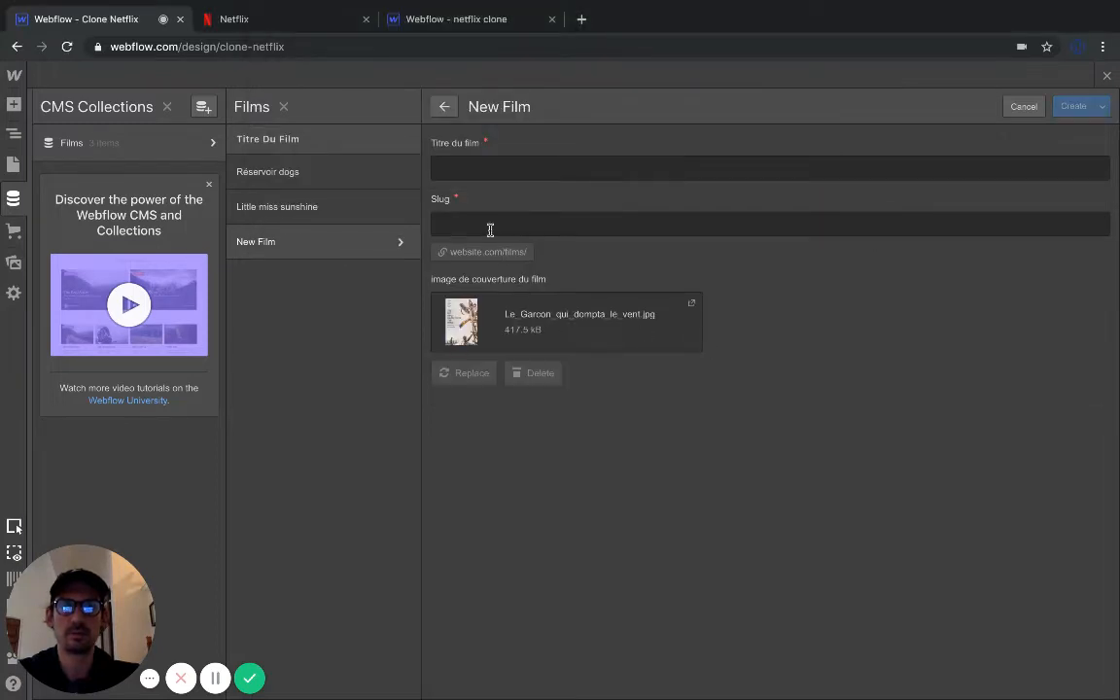
Step: Title the film "Le garcon qui dompta le vent" and create the item
left_click(477, 167)
type("Le")
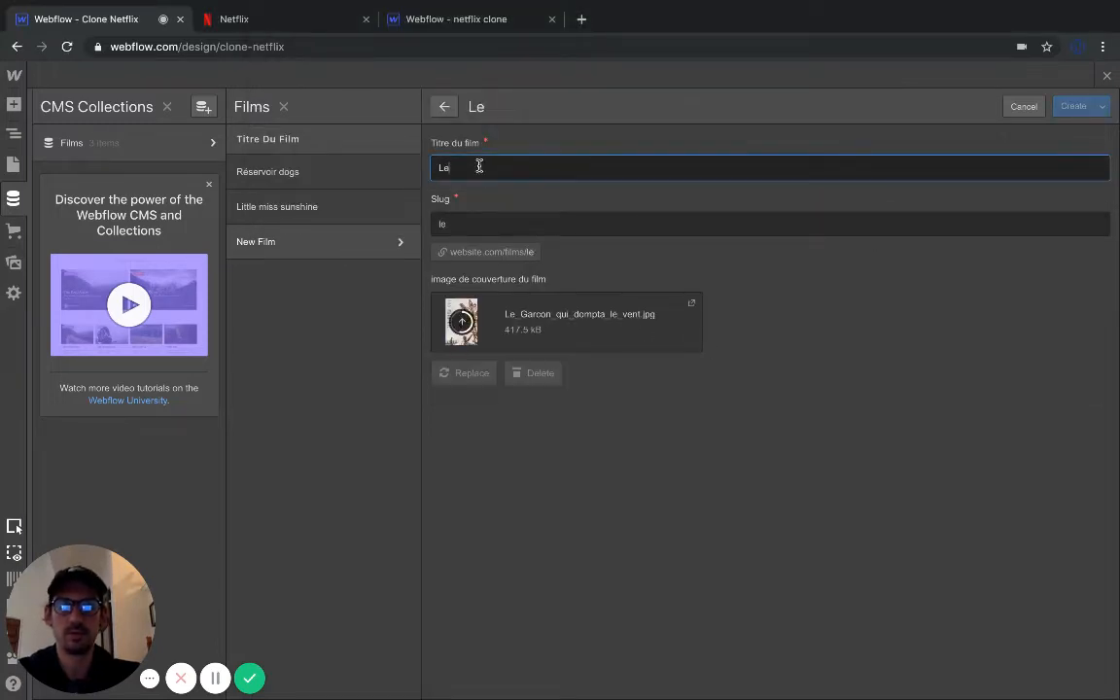
type(" gard")
key("BackSpace")
key("BackSpace")
type("c")
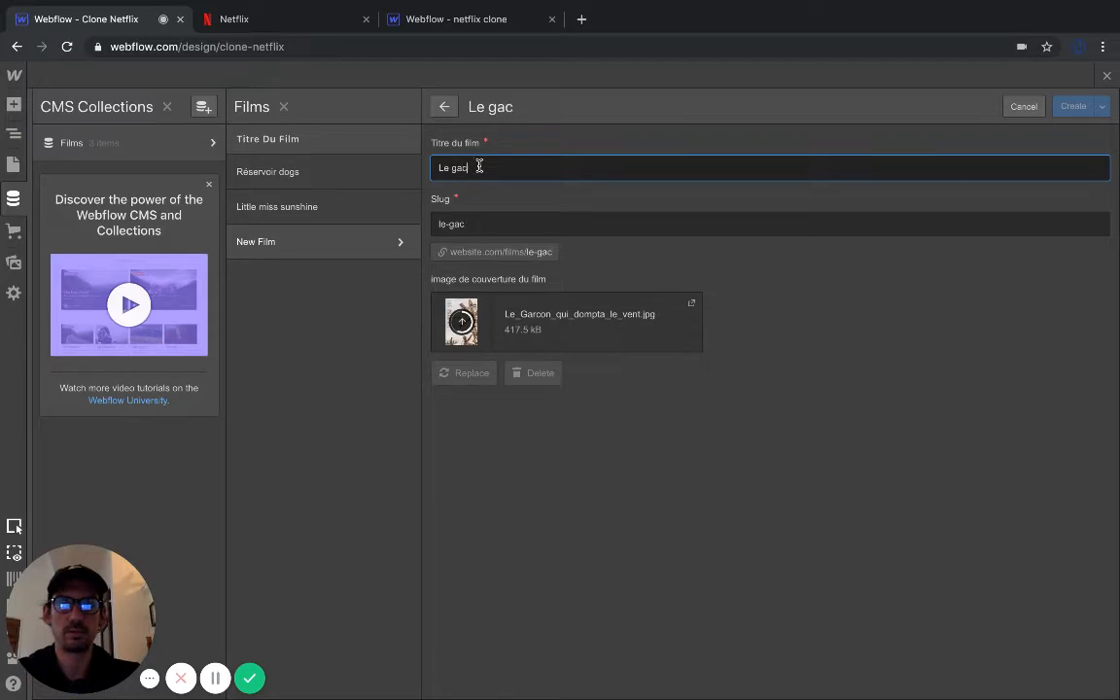
key("BackSpace")
type("rcon qu")
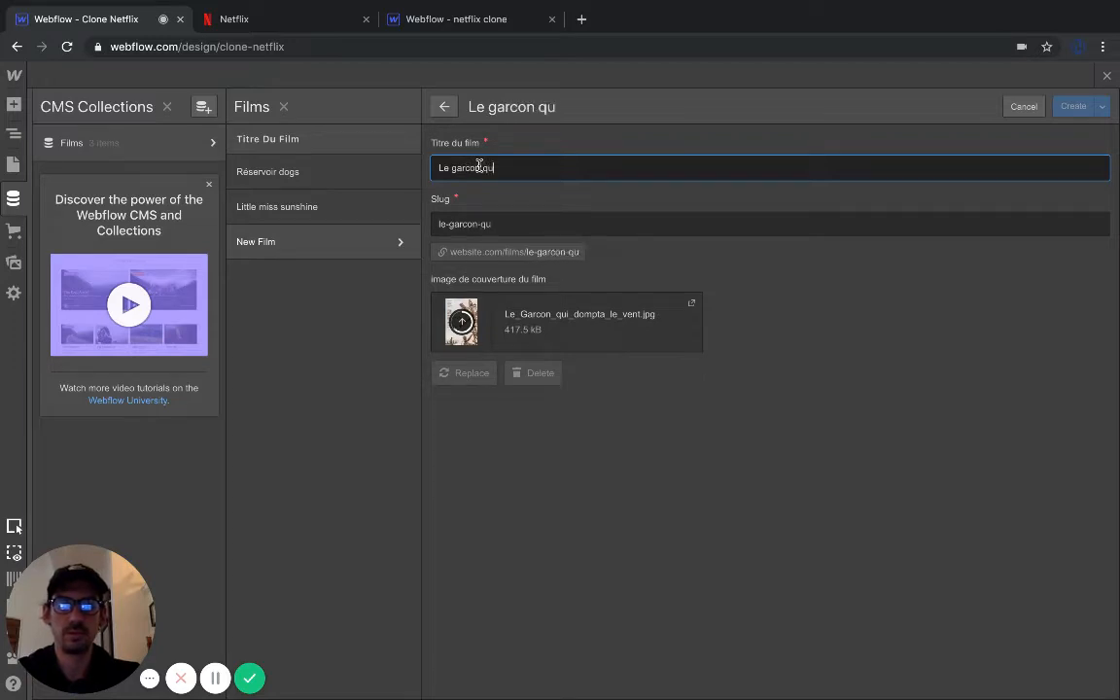
type("i dompta le ven")
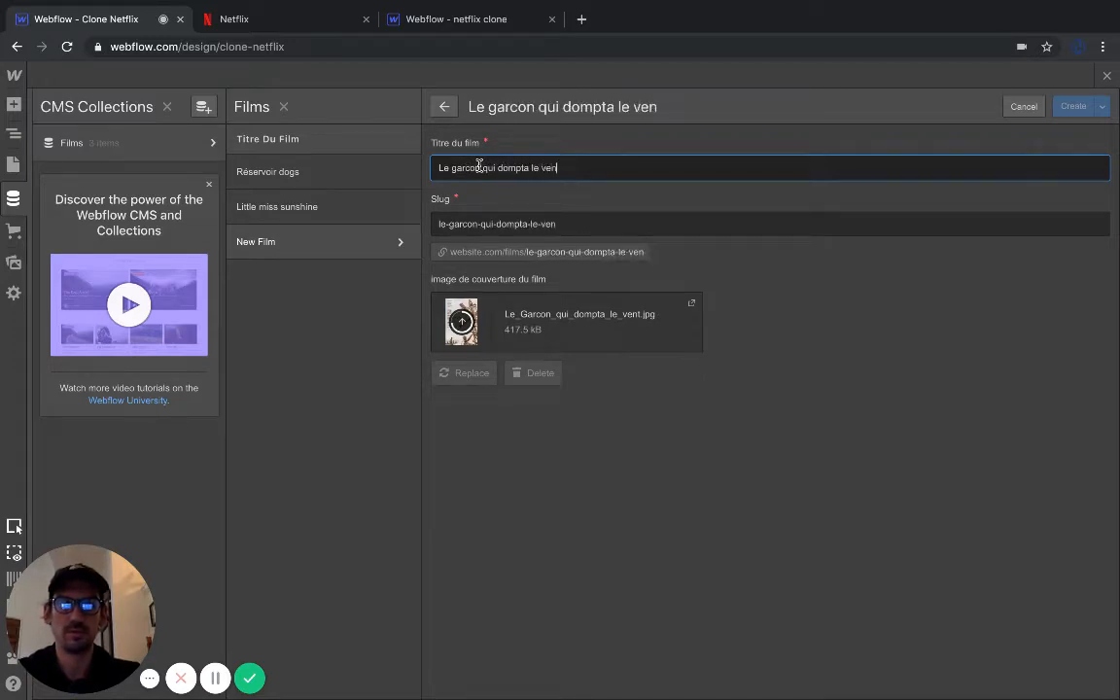
type("t")
left_click(803, 293)
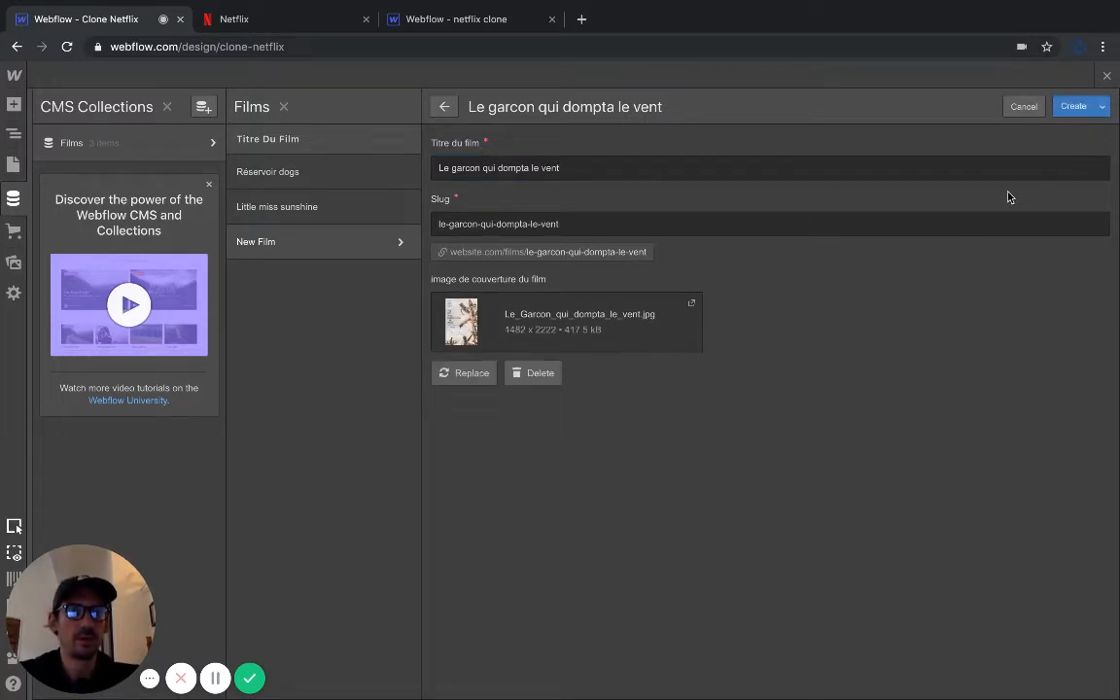
left_click(1074, 107)
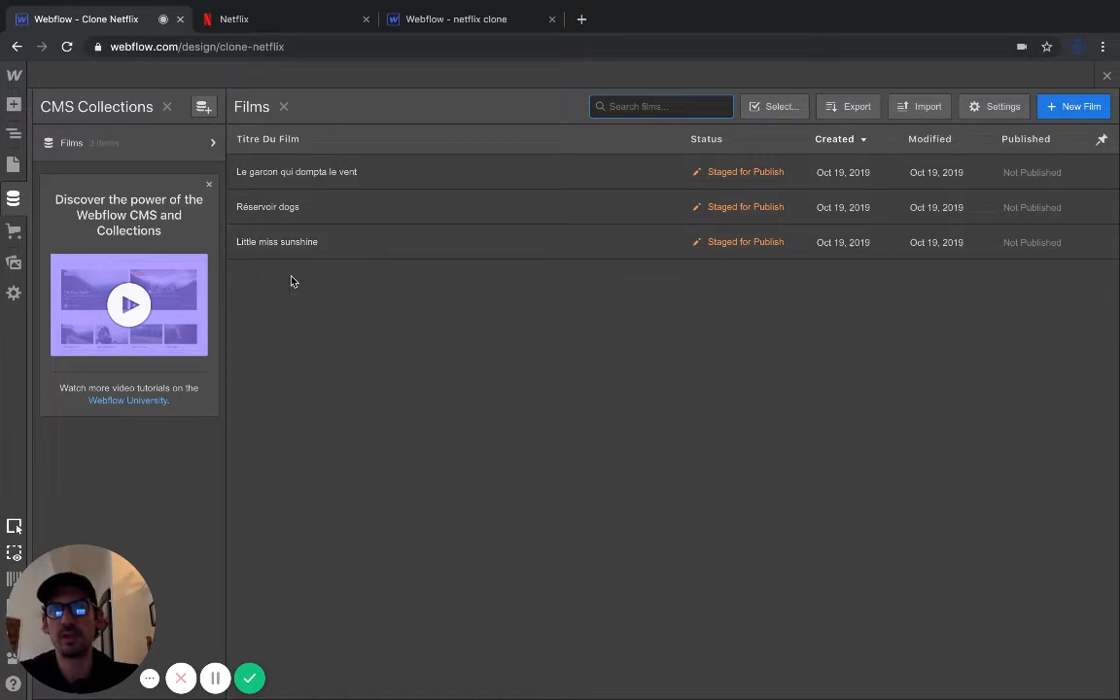
Step: Return to the page design and add a div block inside Slide 1 of the carousel slider
left_click(15, 199)
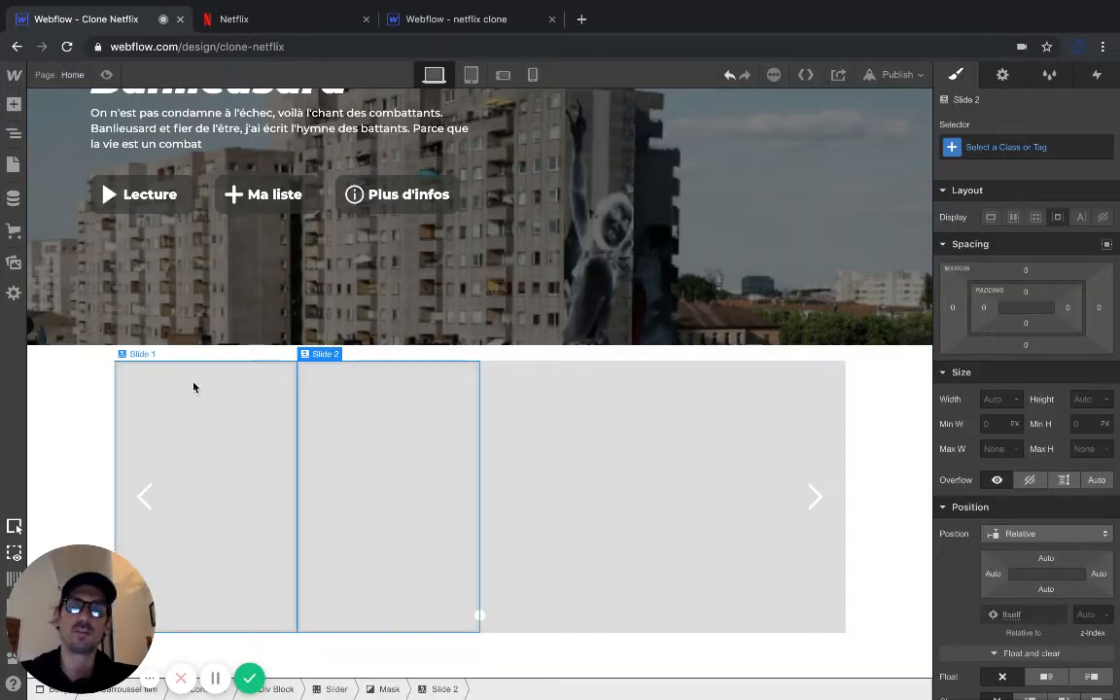
left_click(15, 134)
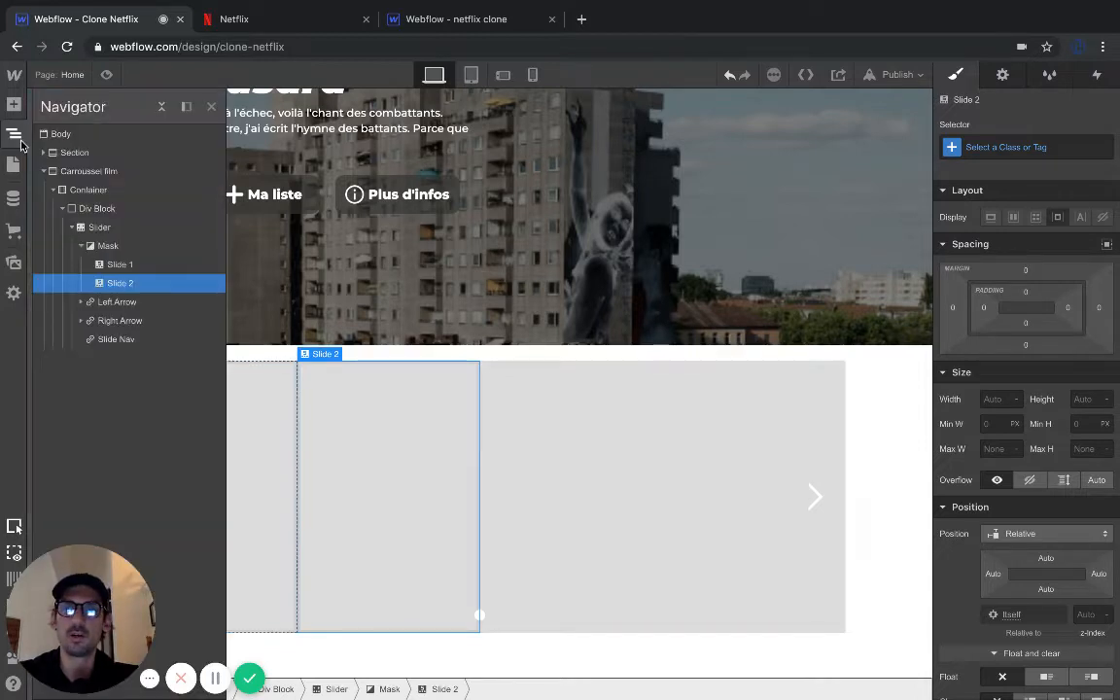
left_click(116, 265)
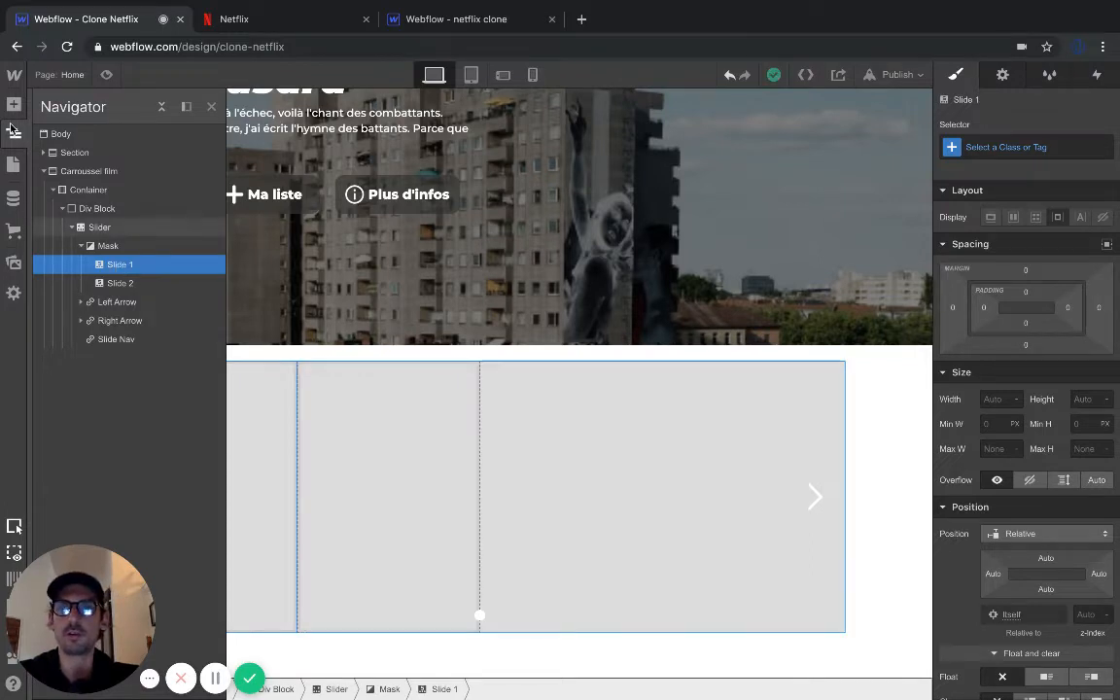
left_click(13, 107)
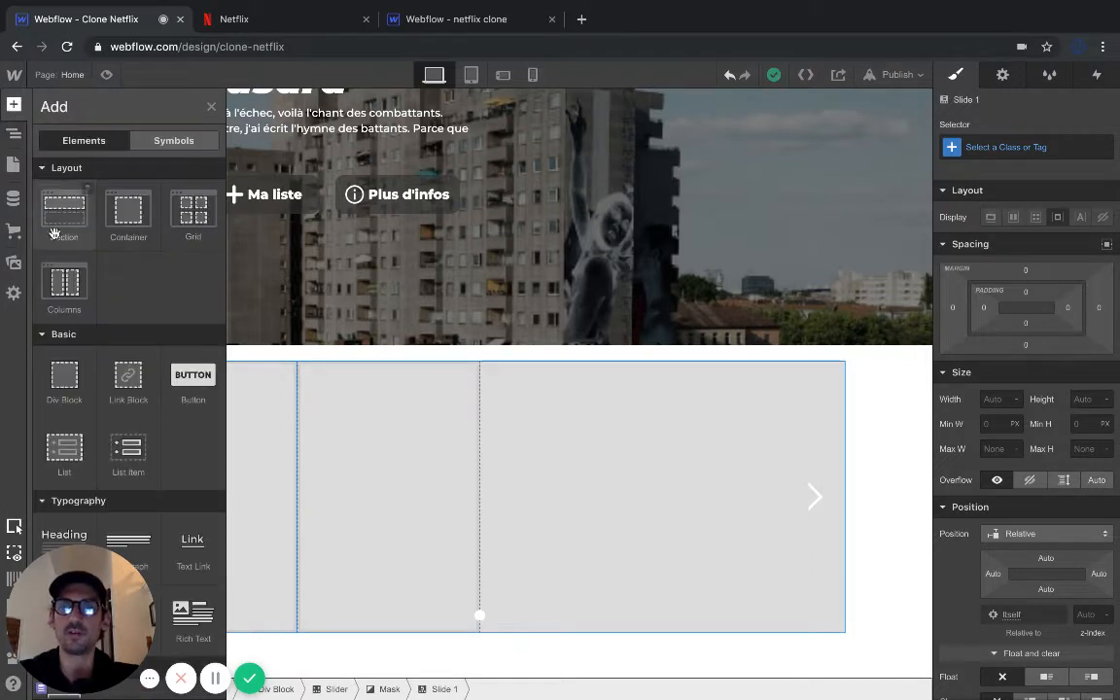
left_click(64, 390)
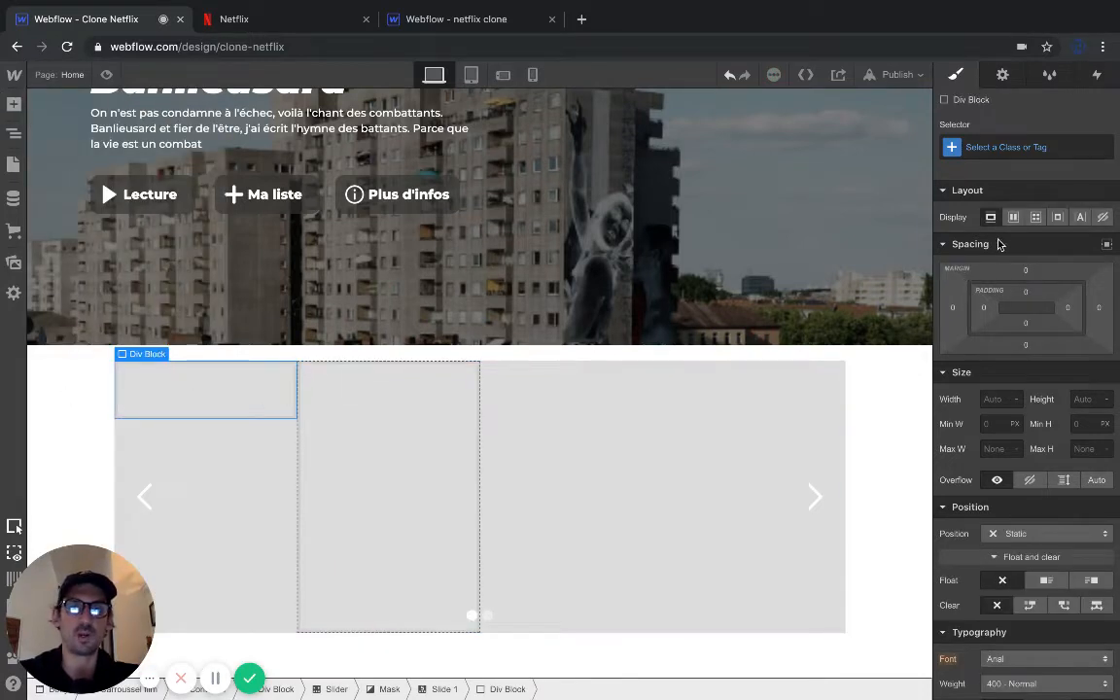
Step: Set the new div block's width and height to 100% so it fills Slide 1
left_click(1016, 399)
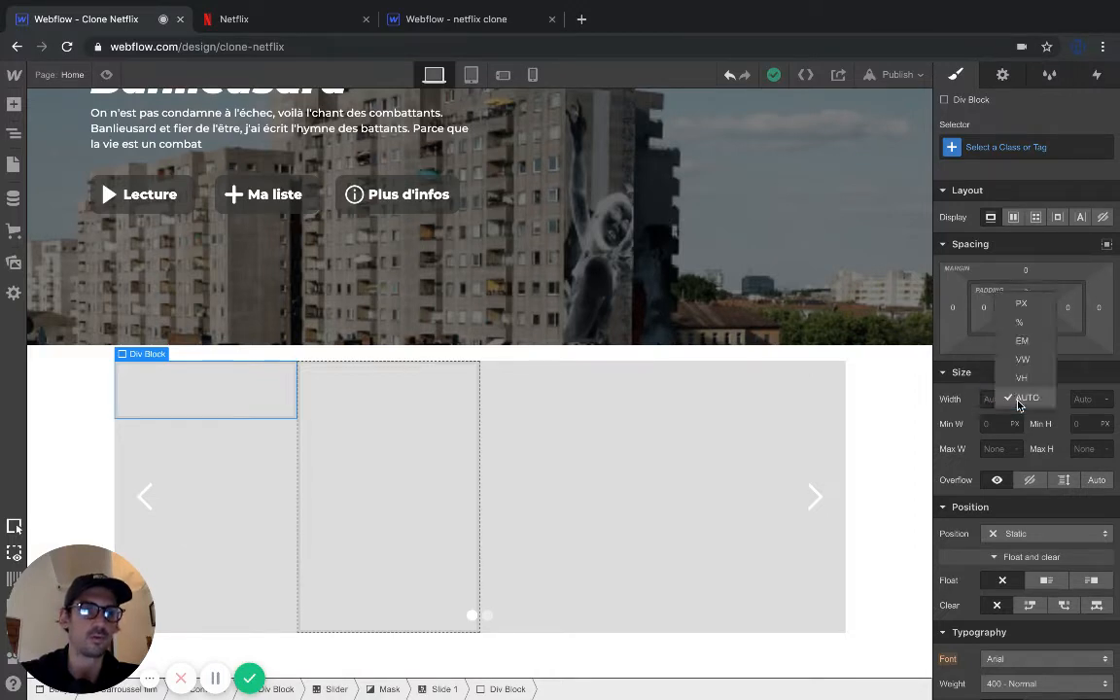
left_click(1018, 322)
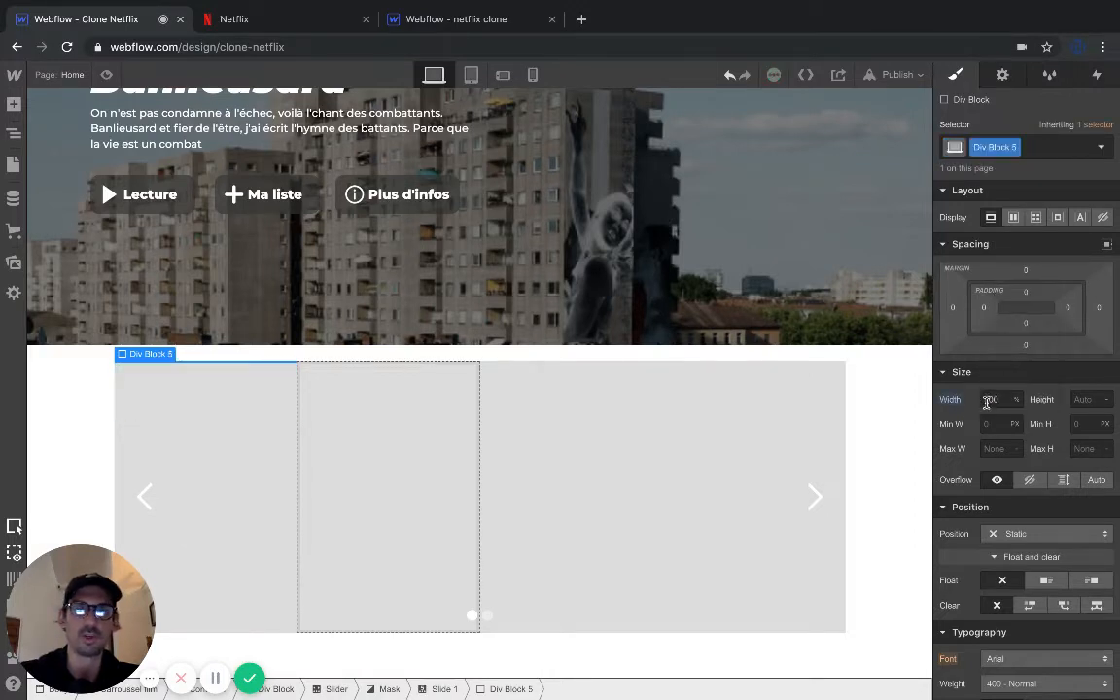
left_click(1085, 399)
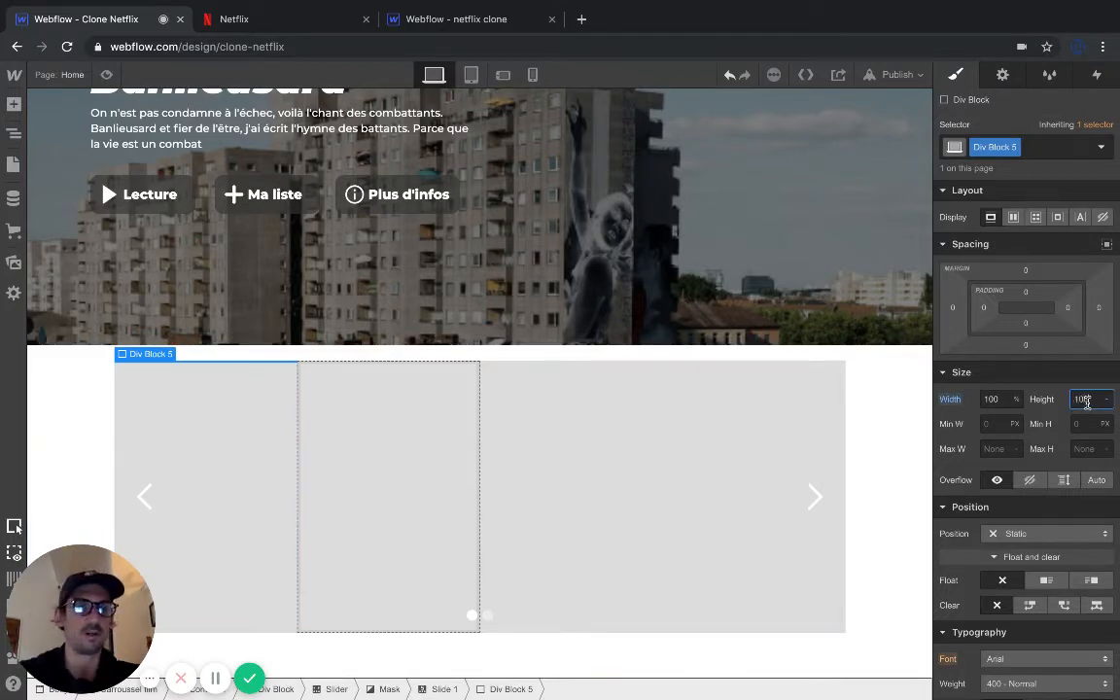
left_click(1106, 401)
left_click(1093, 418)
left_click(1090, 400)
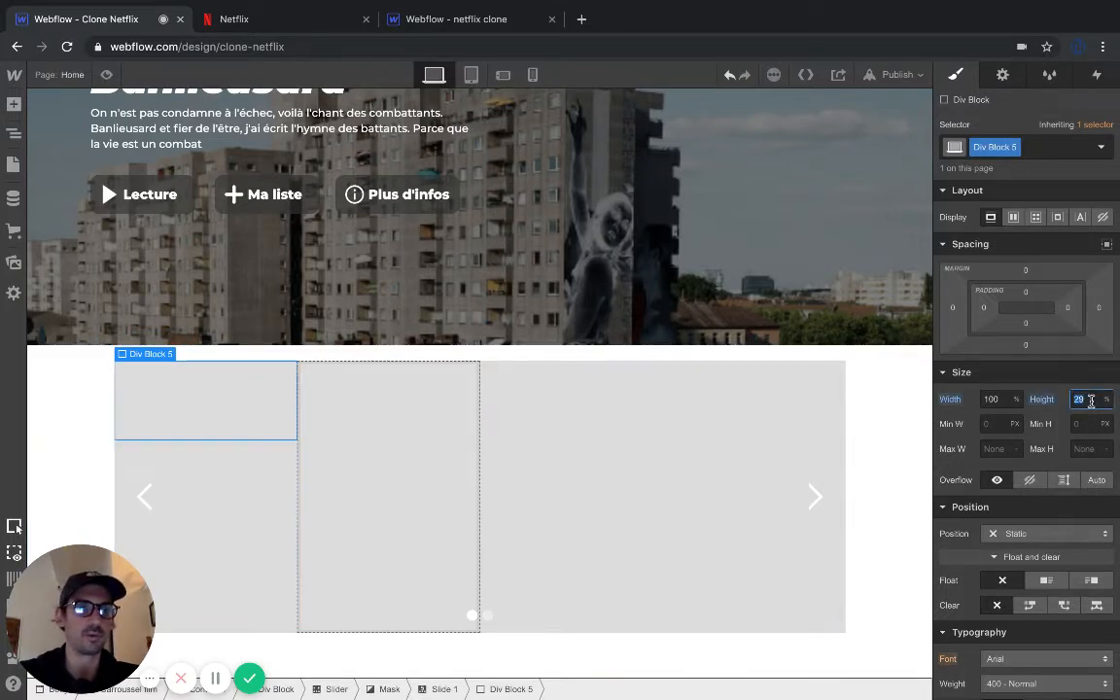
type("100")
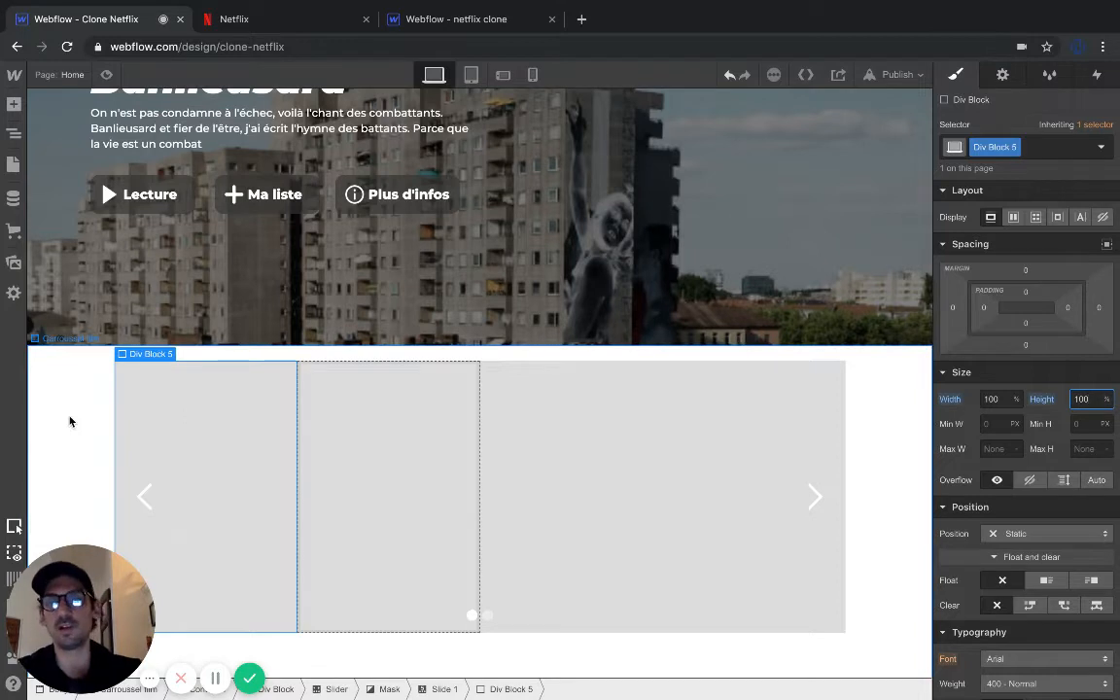
Step: Examine how the new div block is nested under Slide 1 in the page's element hierarchy
left_click(14, 137)
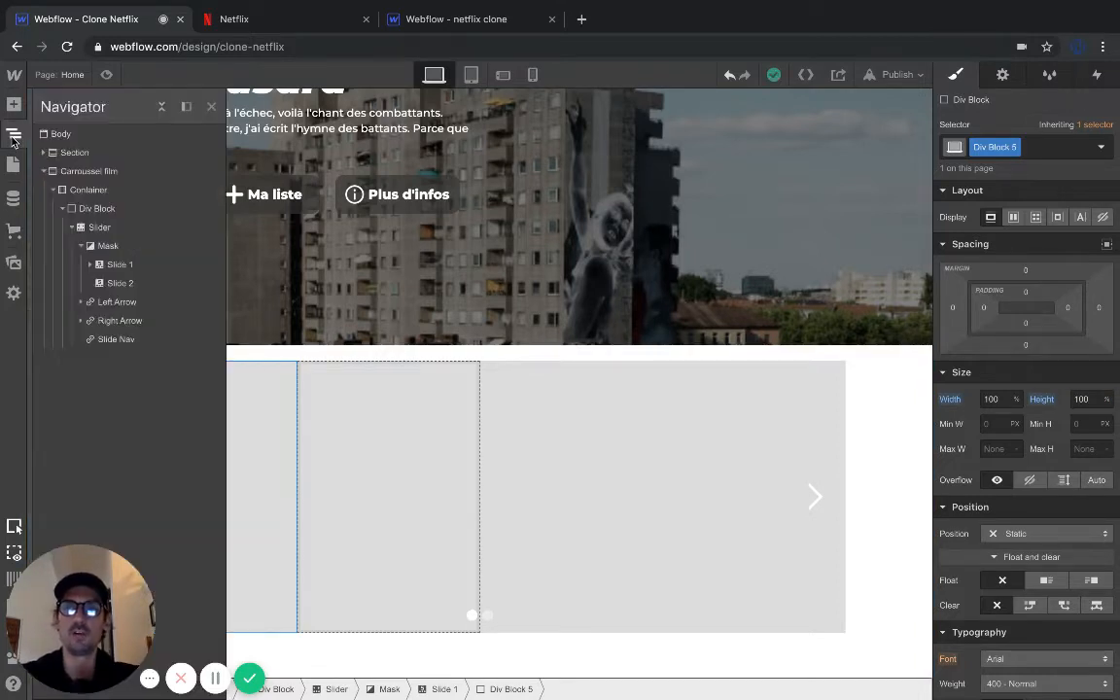
left_click(90, 265)
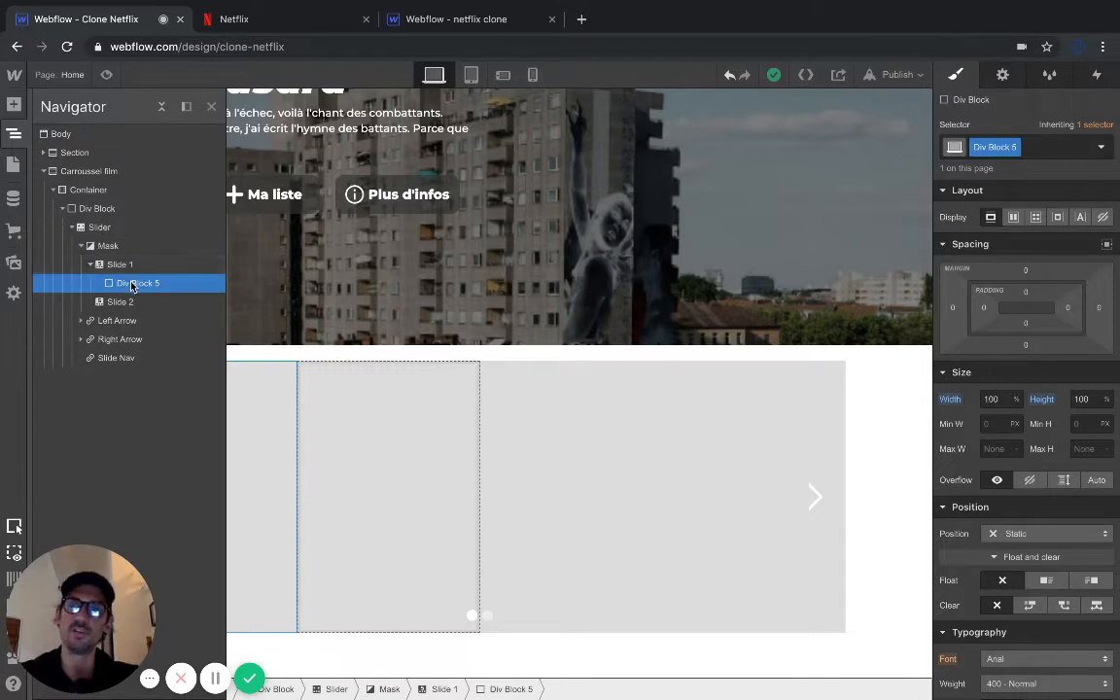
left_click(277, 418)
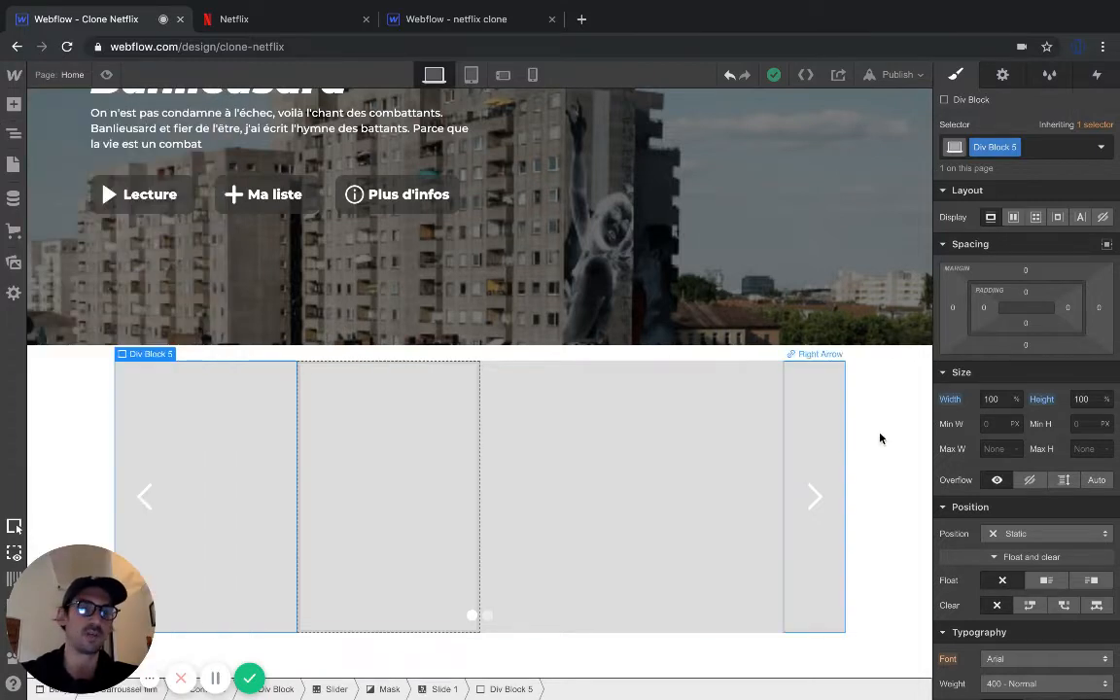
scroll(965, 469, "down", 3)
scroll(965, 469, "up", 5)
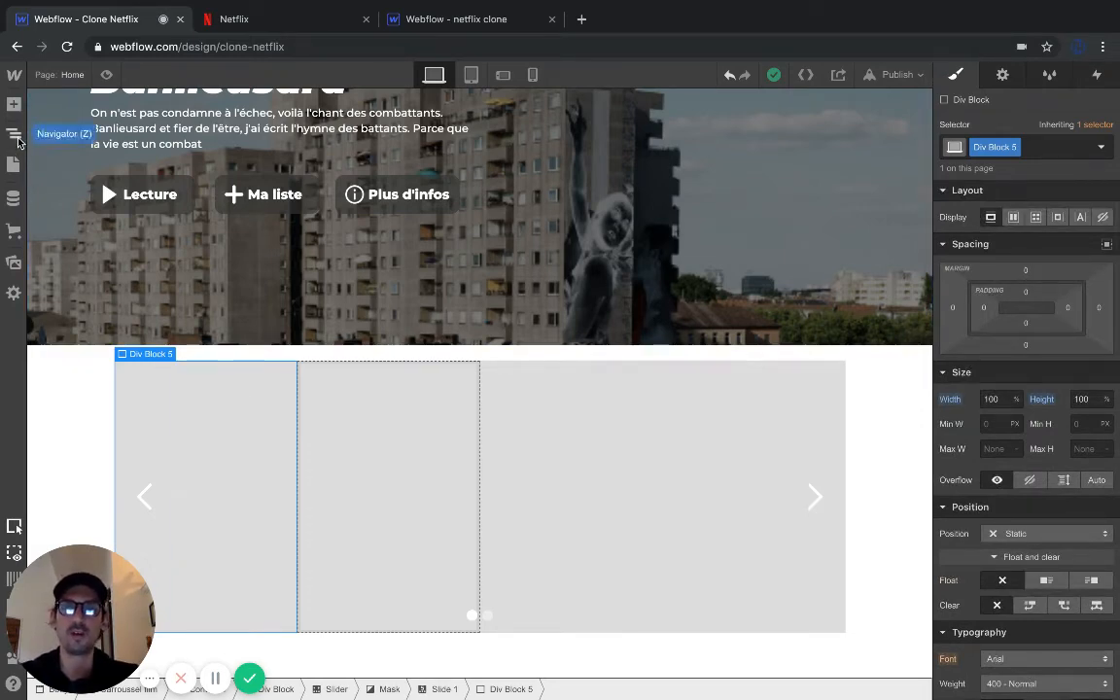
left_click(14, 109)
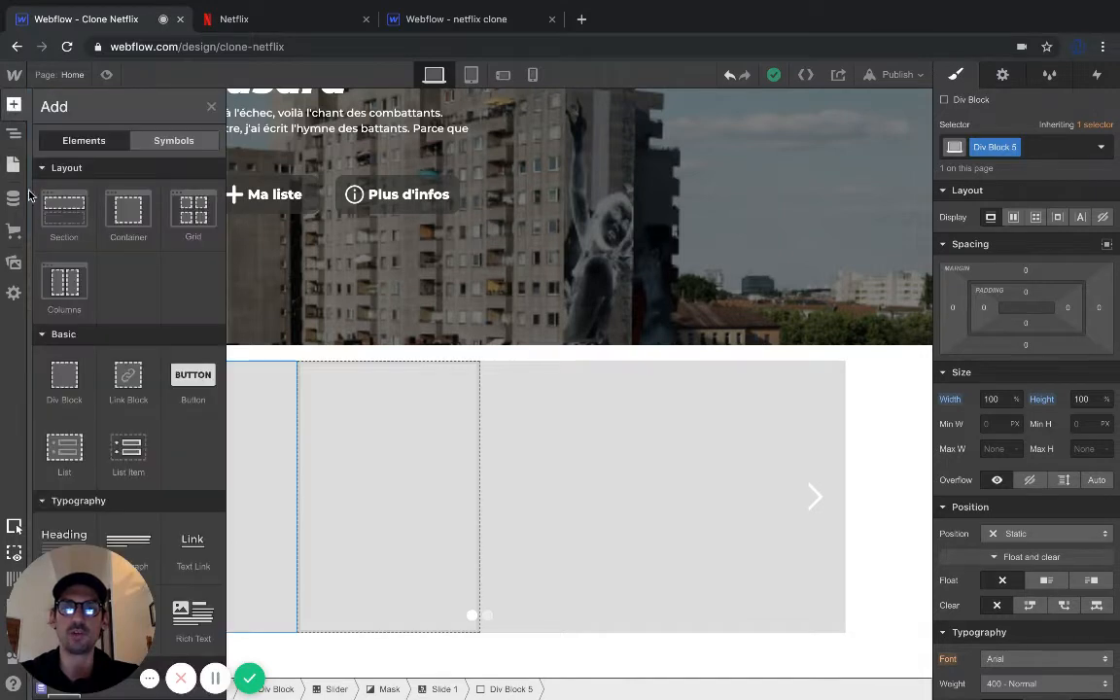
left_click(8, 105)
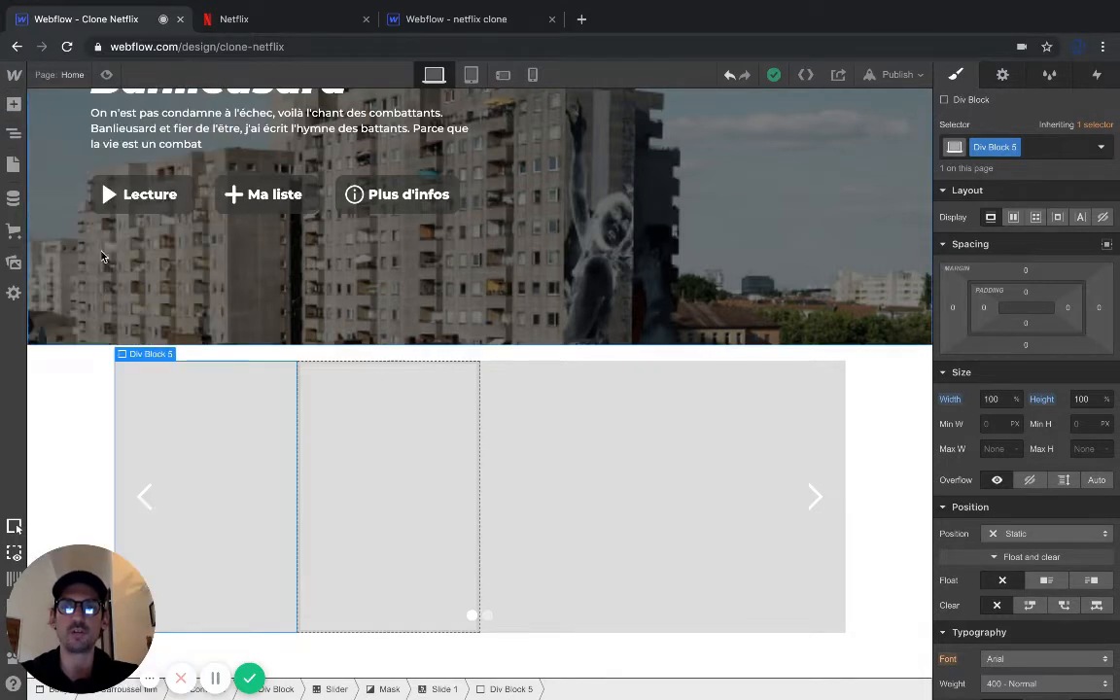
left_click(14, 107)
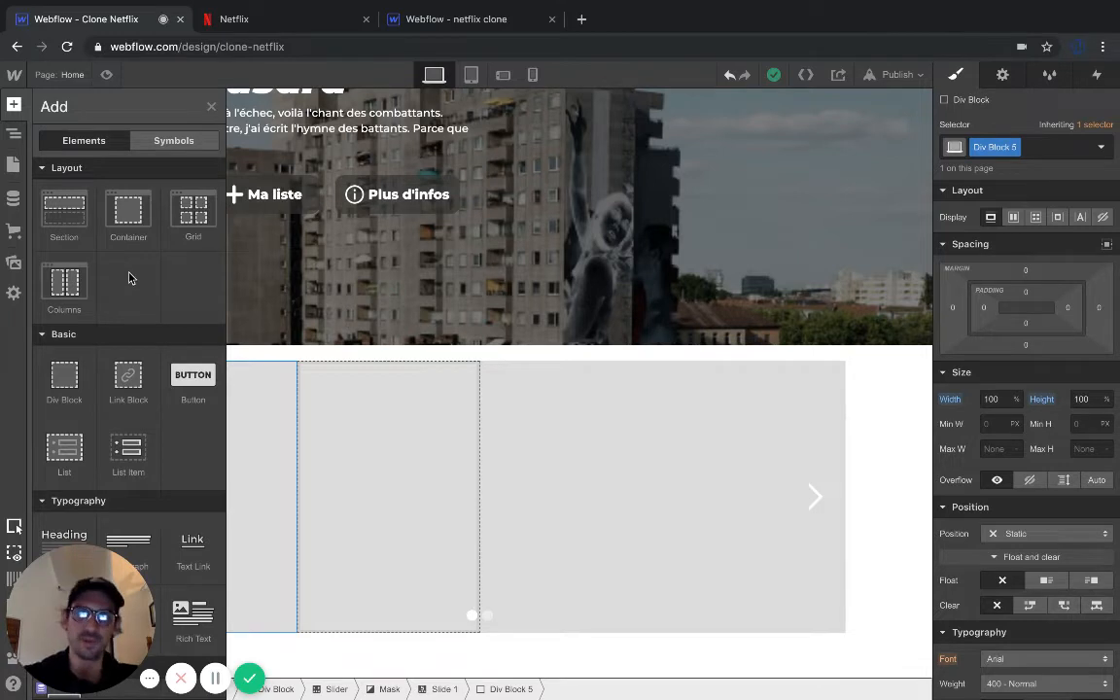
left_click(244, 413)
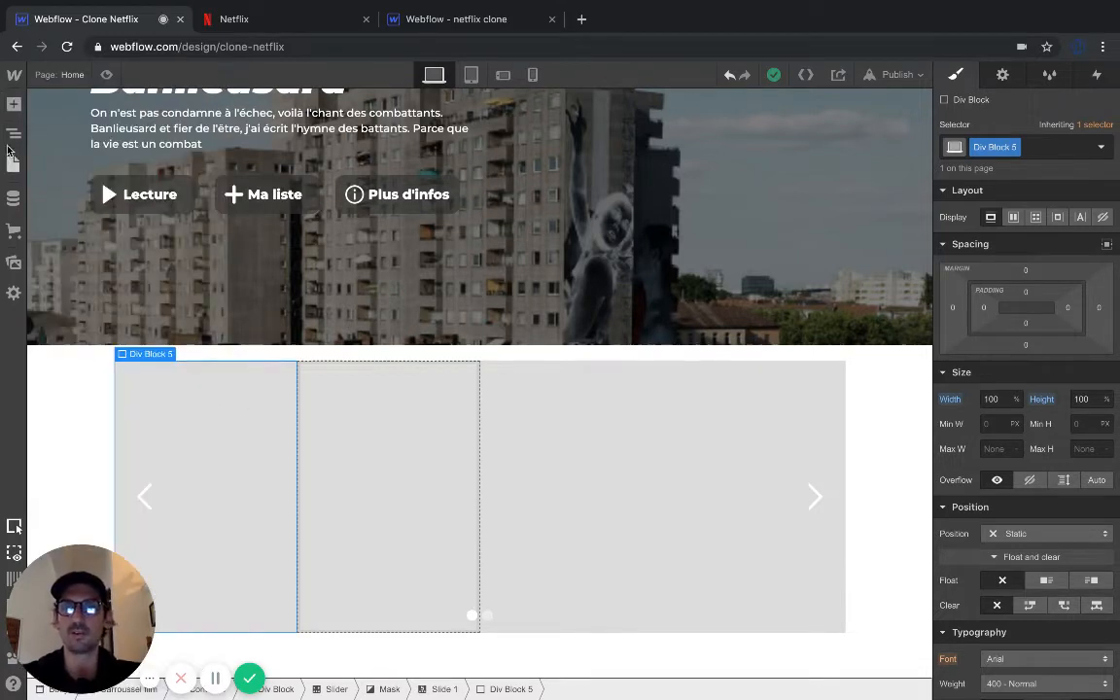
Step: Add a Collection List inside the div block of Slide 1
left_click(14, 103)
scroll(105, 369, "down", 2)
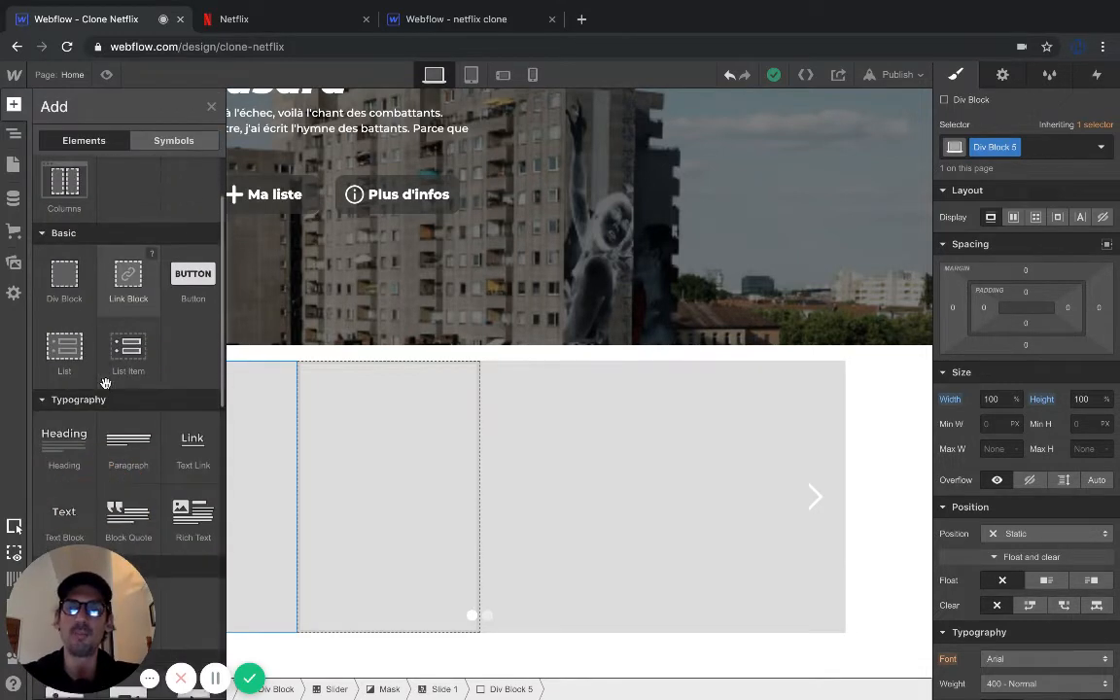
scroll(105, 382, "down", 3)
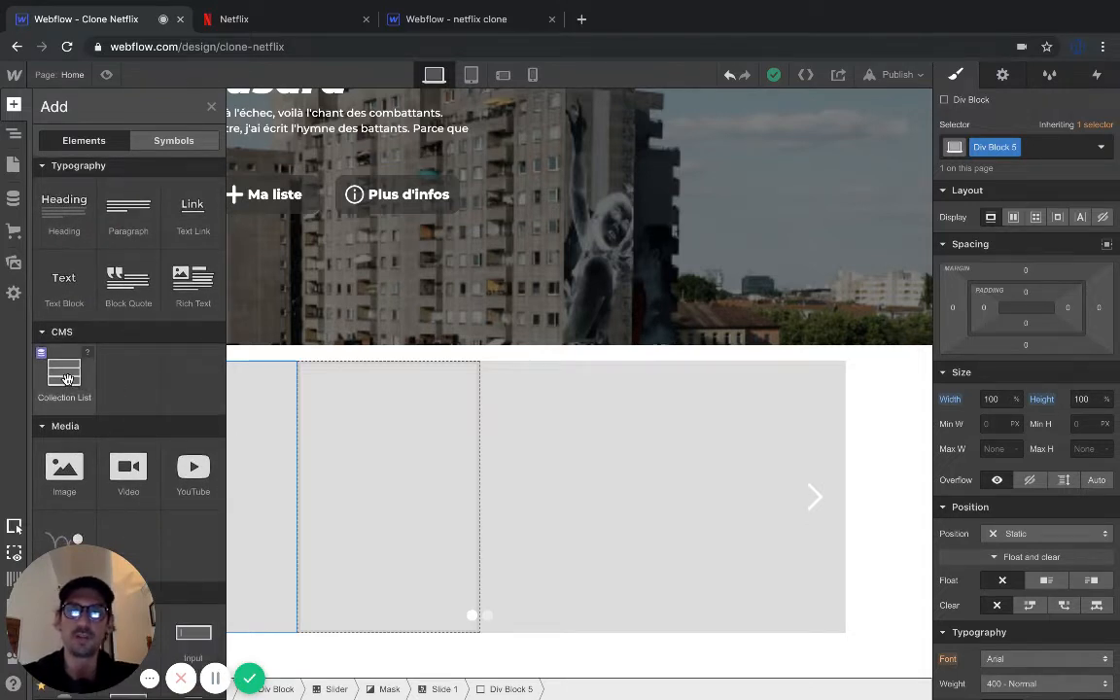
left_click(66, 379)
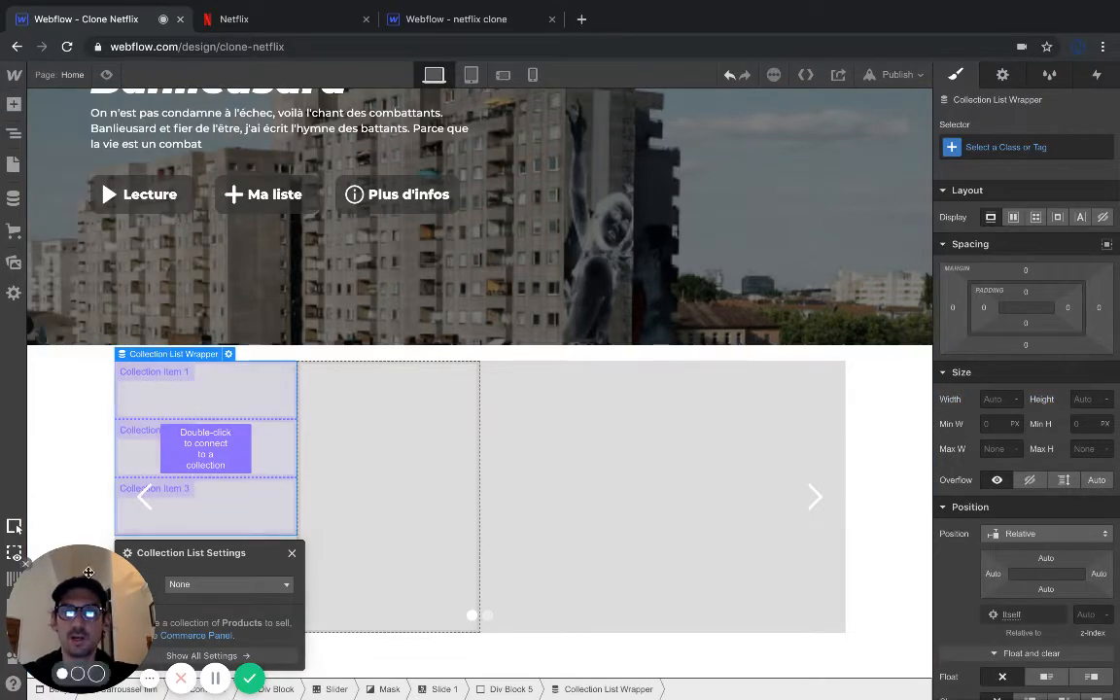
Step: Connect the new collection list to the Films collection as its source and close its settings
left_click_drag(73, 583, 863, 209)
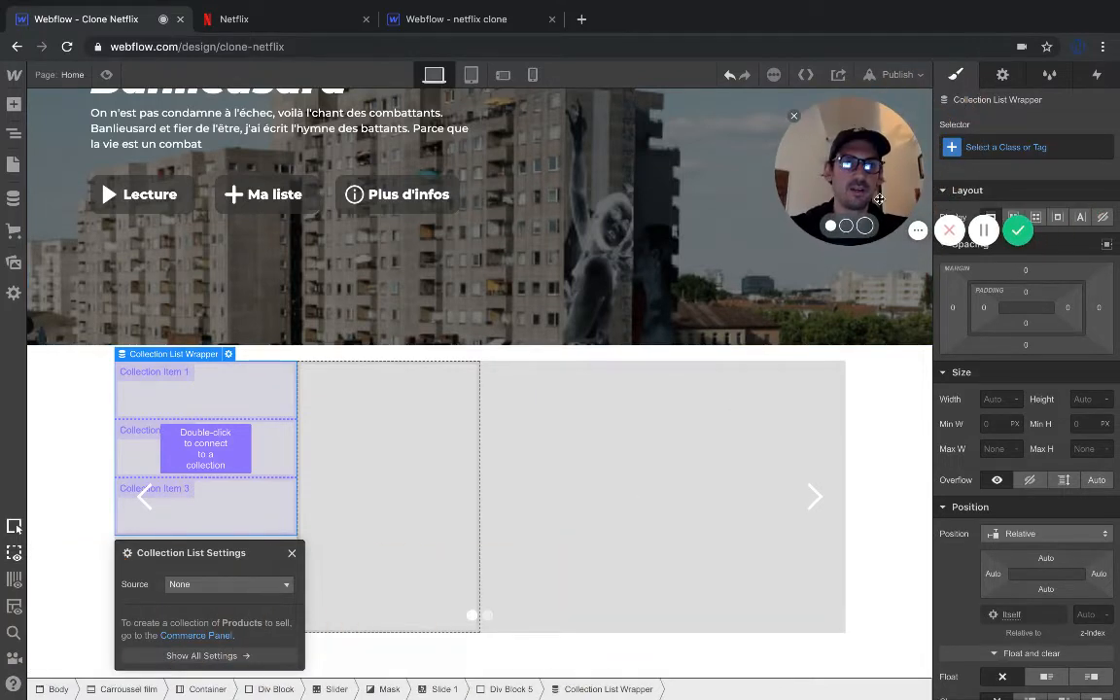
left_click(211, 583)
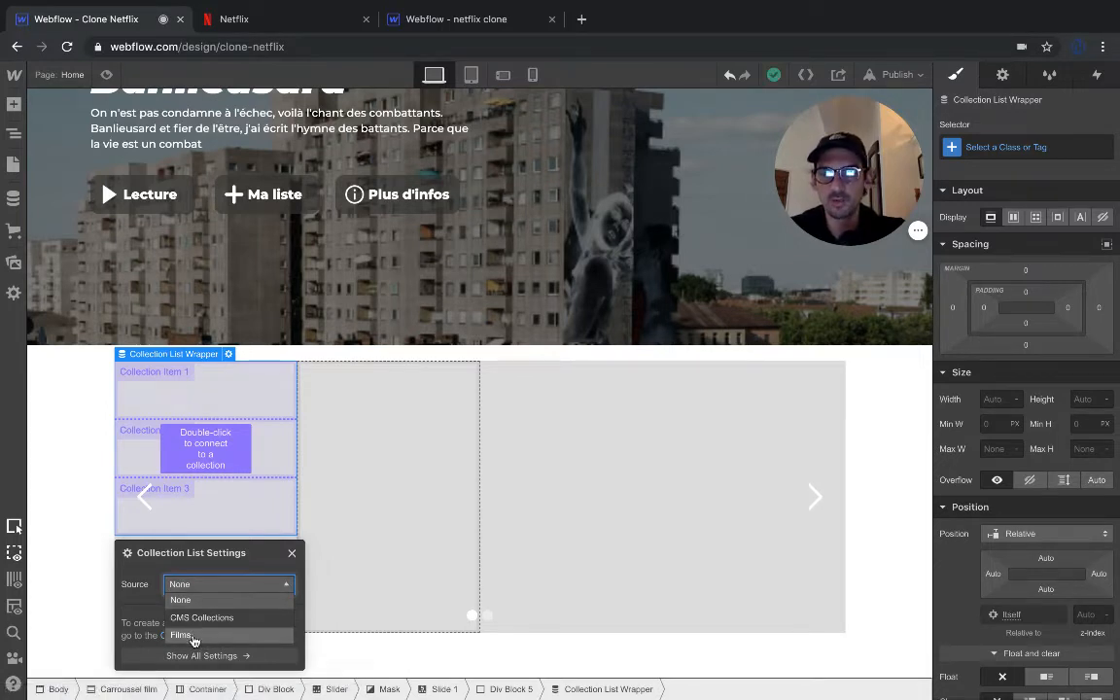
left_click(193, 636)
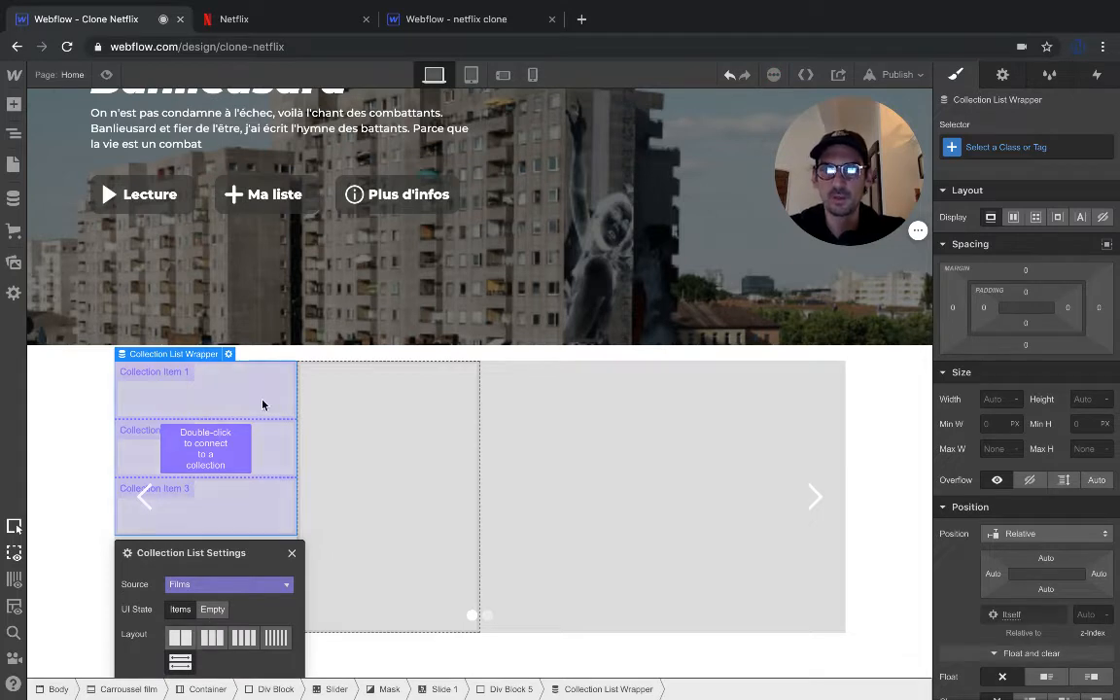
scroll(284, 407, "down", 3)
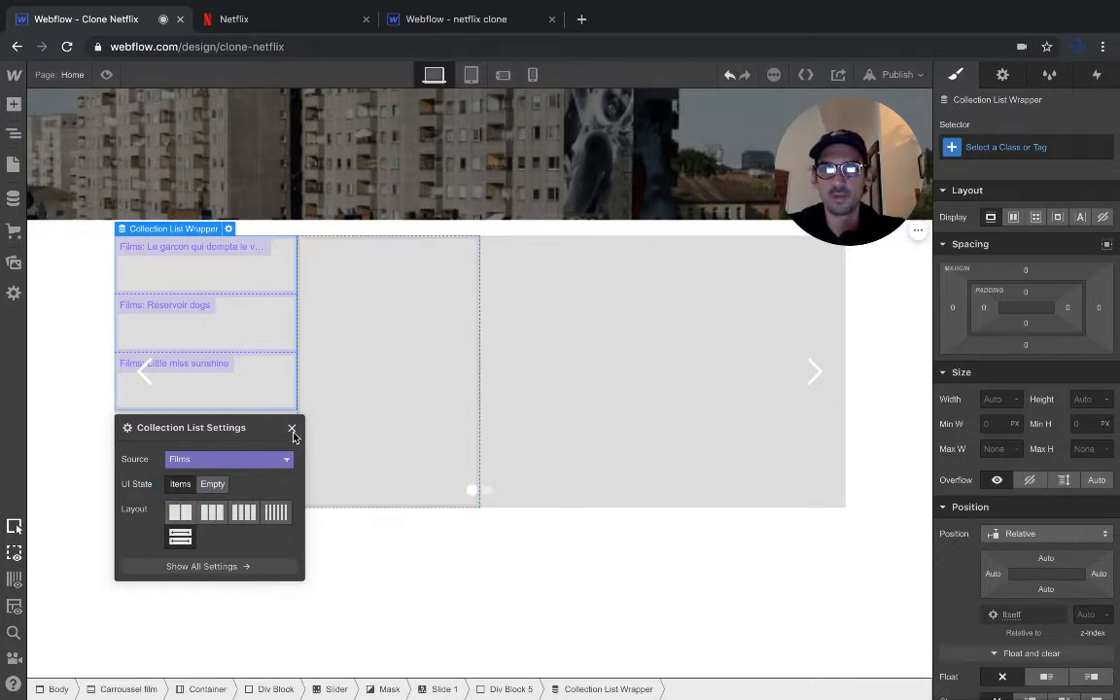
left_click(291, 429)
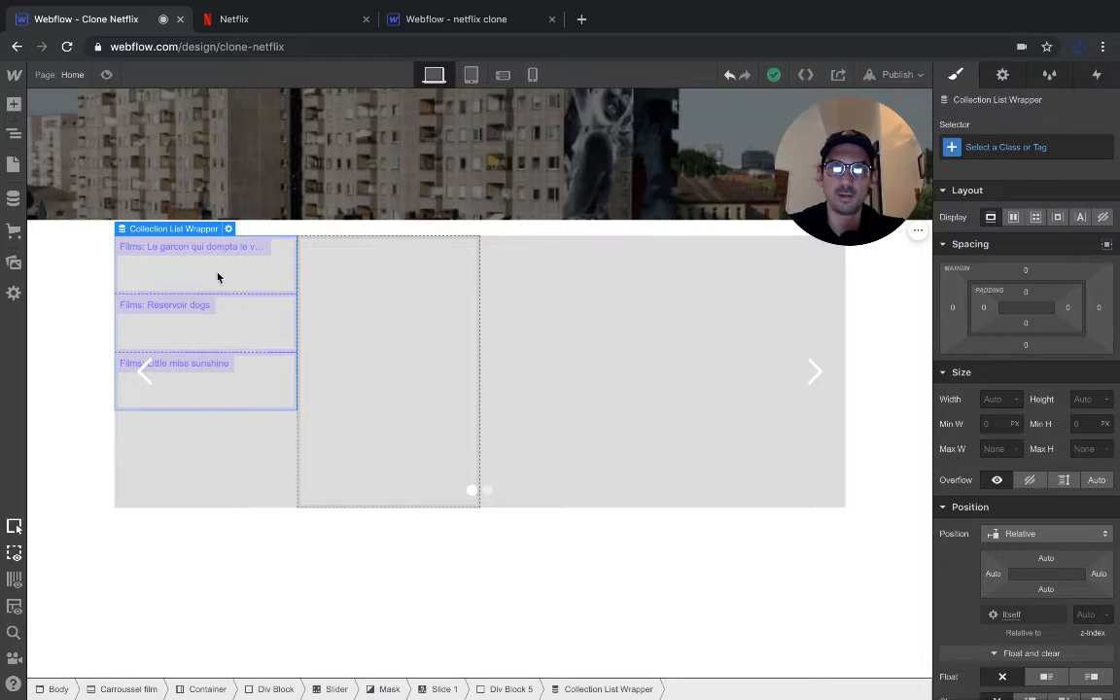
Step: Set the Collection List Wrapper's height to 100% so it fills the slide's div block
mouse_move(206, 238)
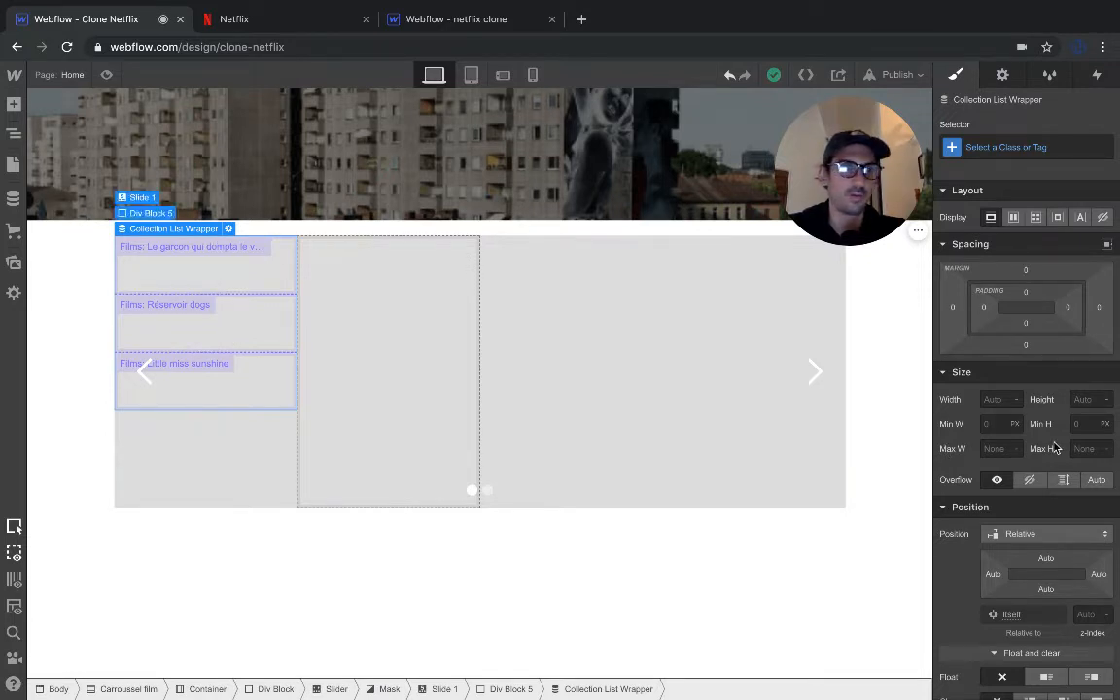
left_click(1081, 399)
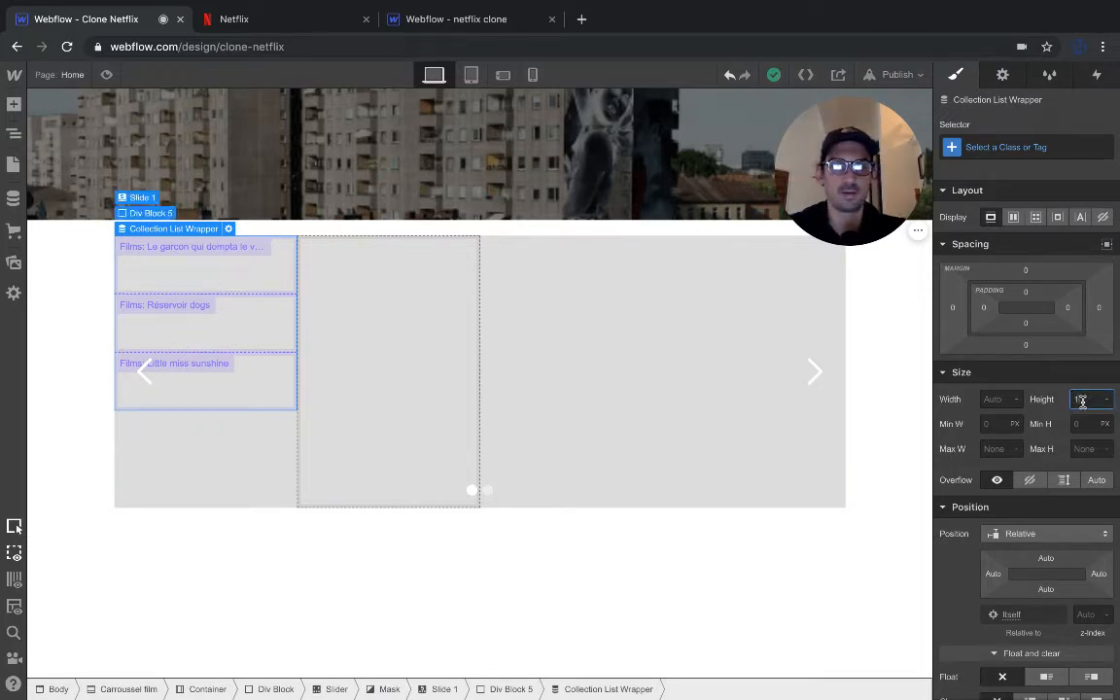
key("Return")
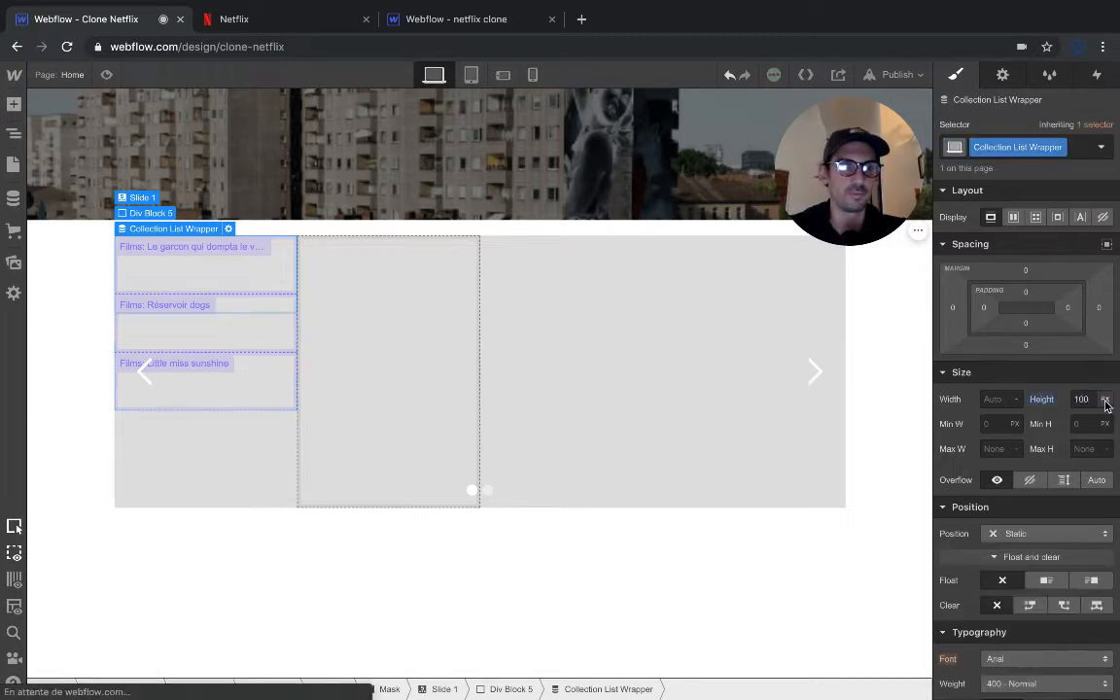
left_click(1105, 401)
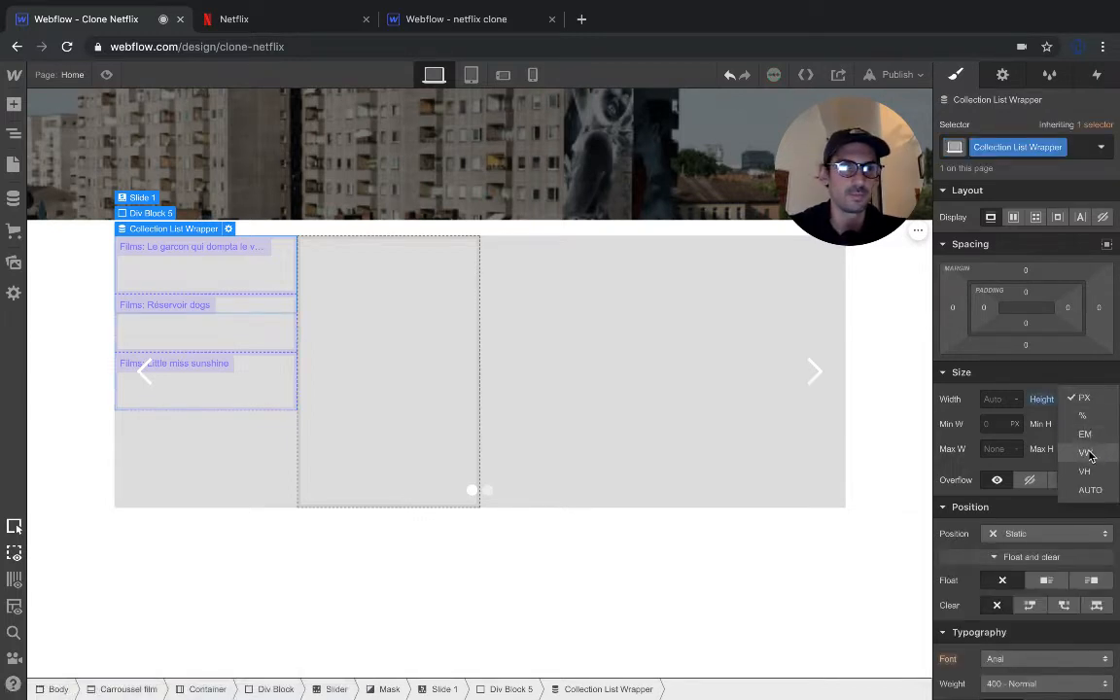
left_click(1087, 416)
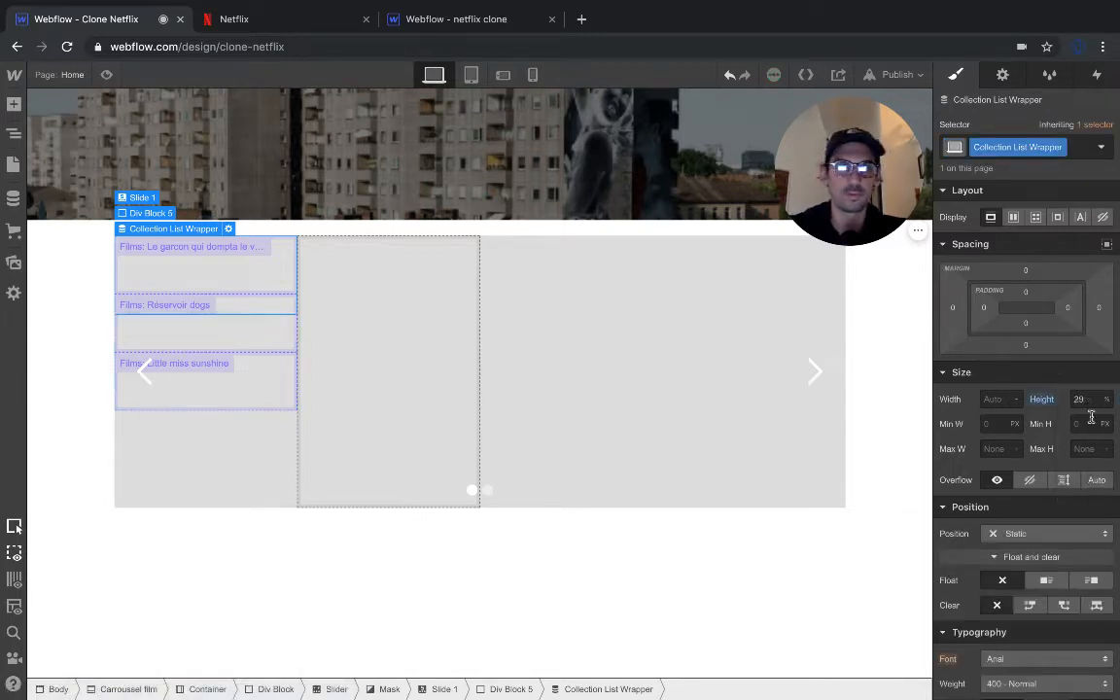
left_click(1091, 397)
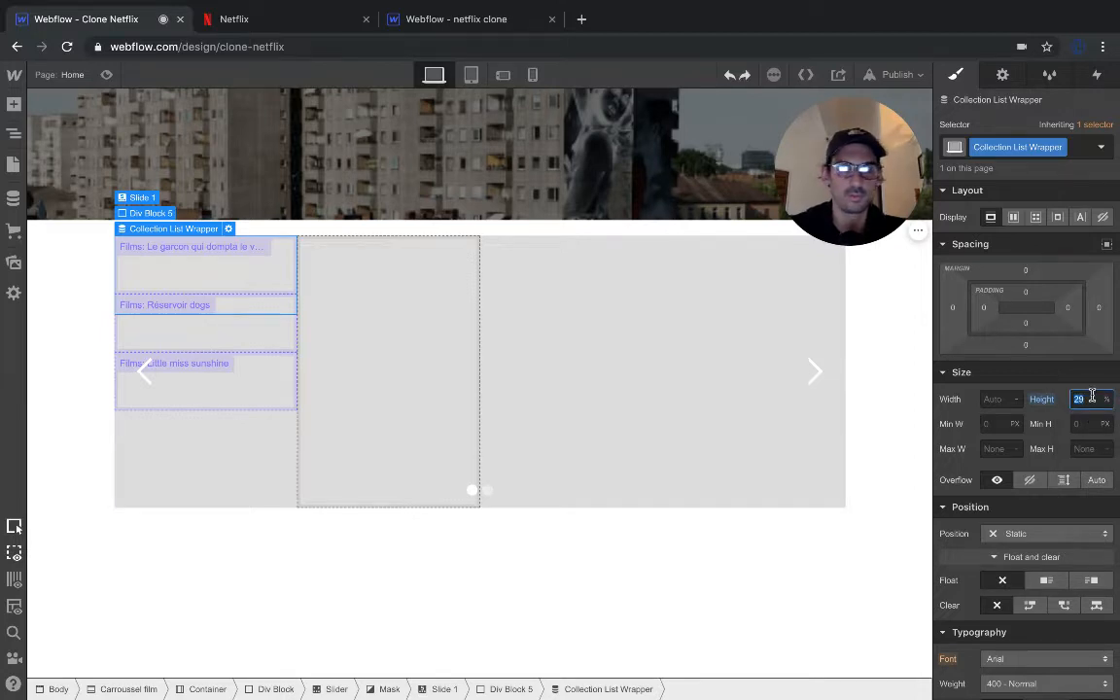
key("Return")
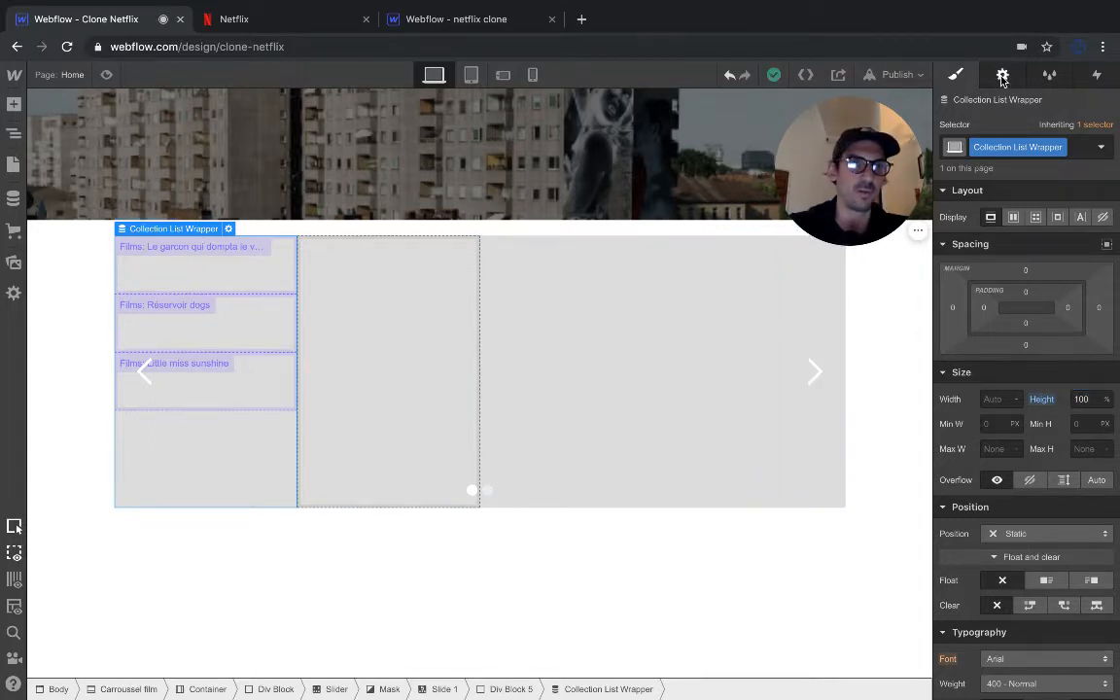
Step: Limit the items of the collection list to show 1 film
left_click(1002, 76)
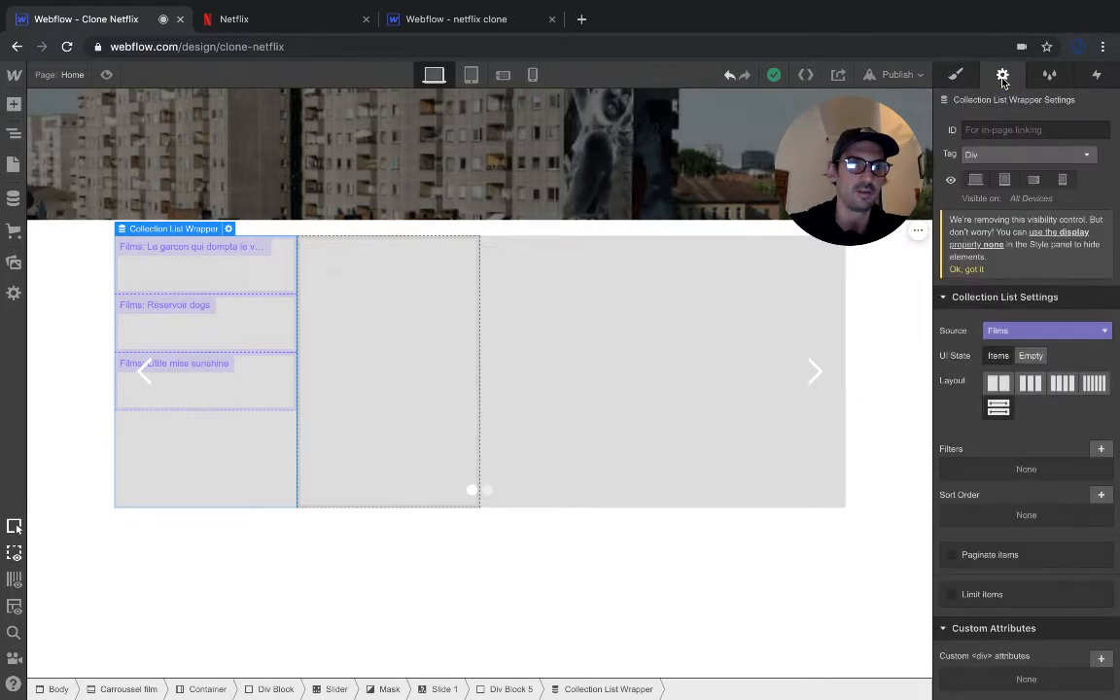
scroll(1004, 467, "down", 2)
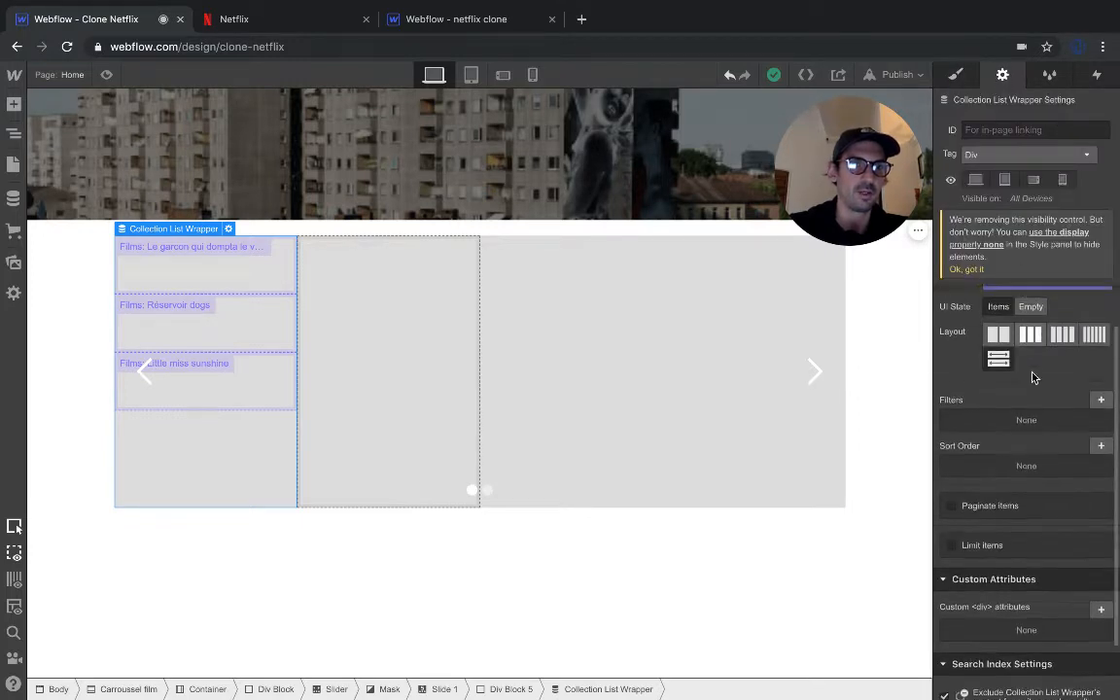
left_click(951, 531)
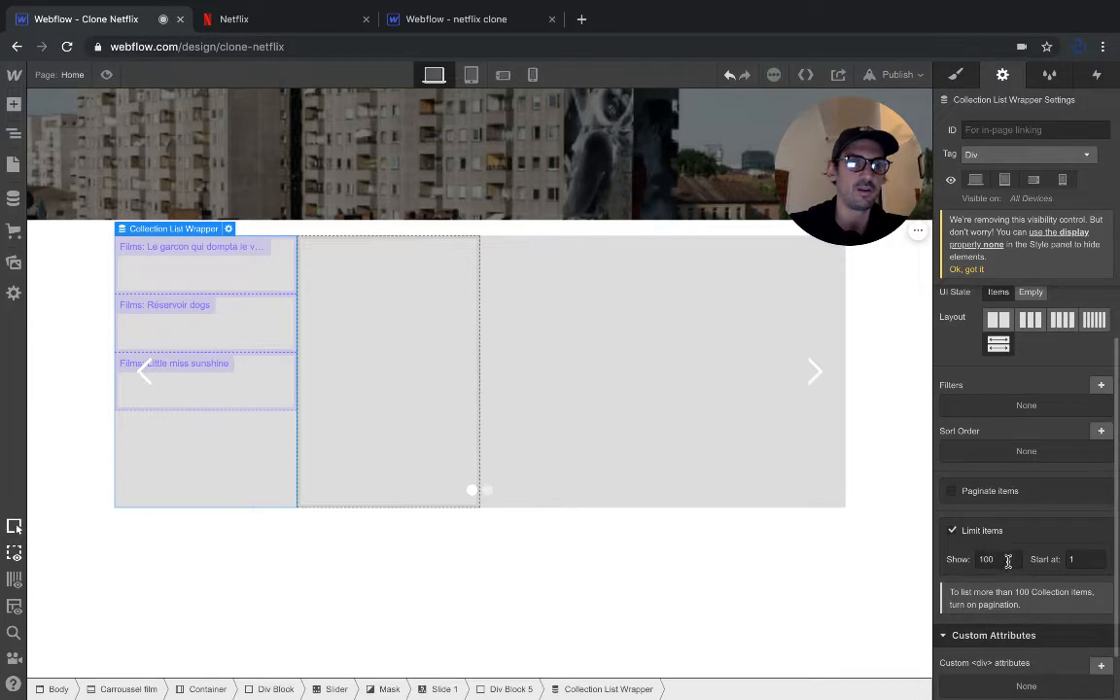
left_click(1002, 558)
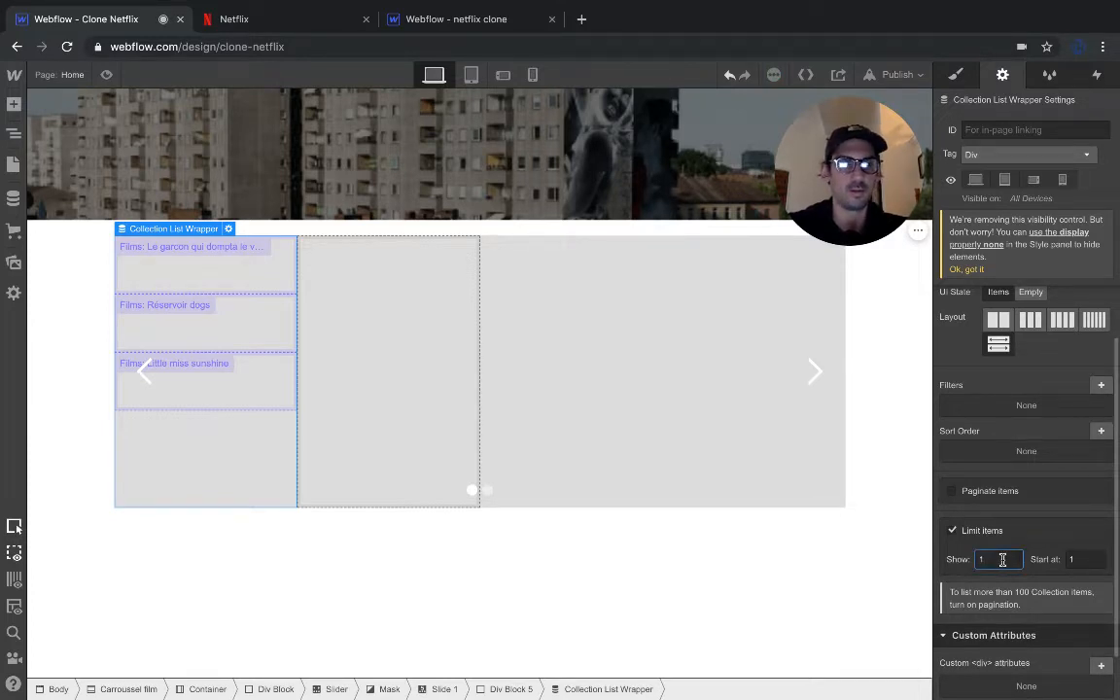
type("1")
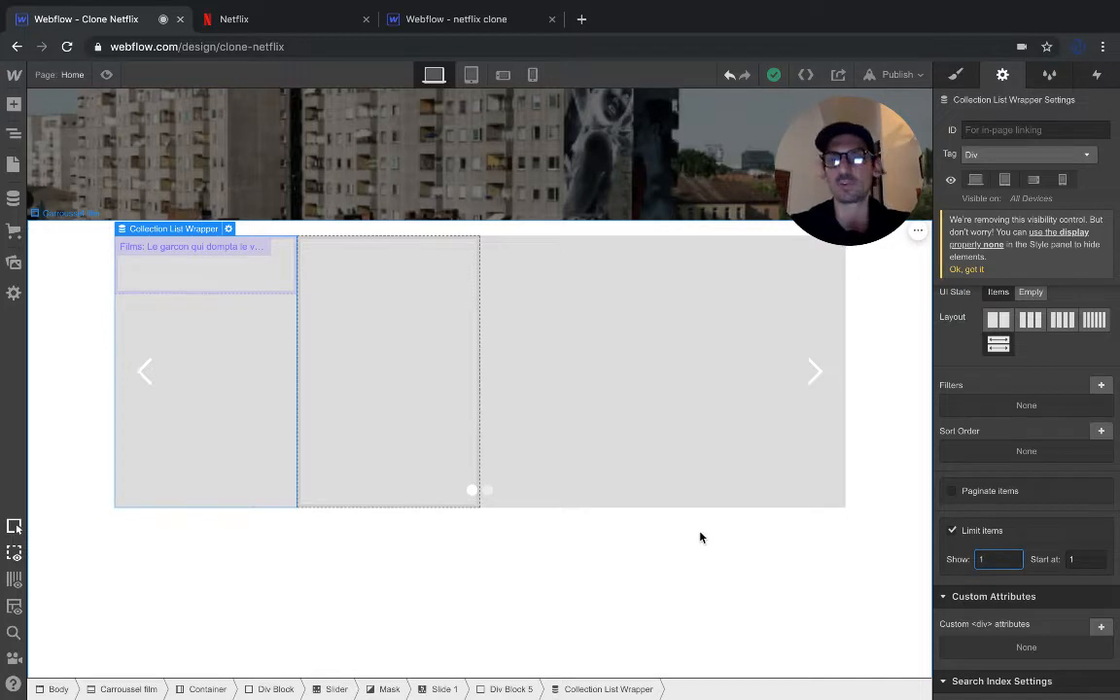
left_click(938, 549)
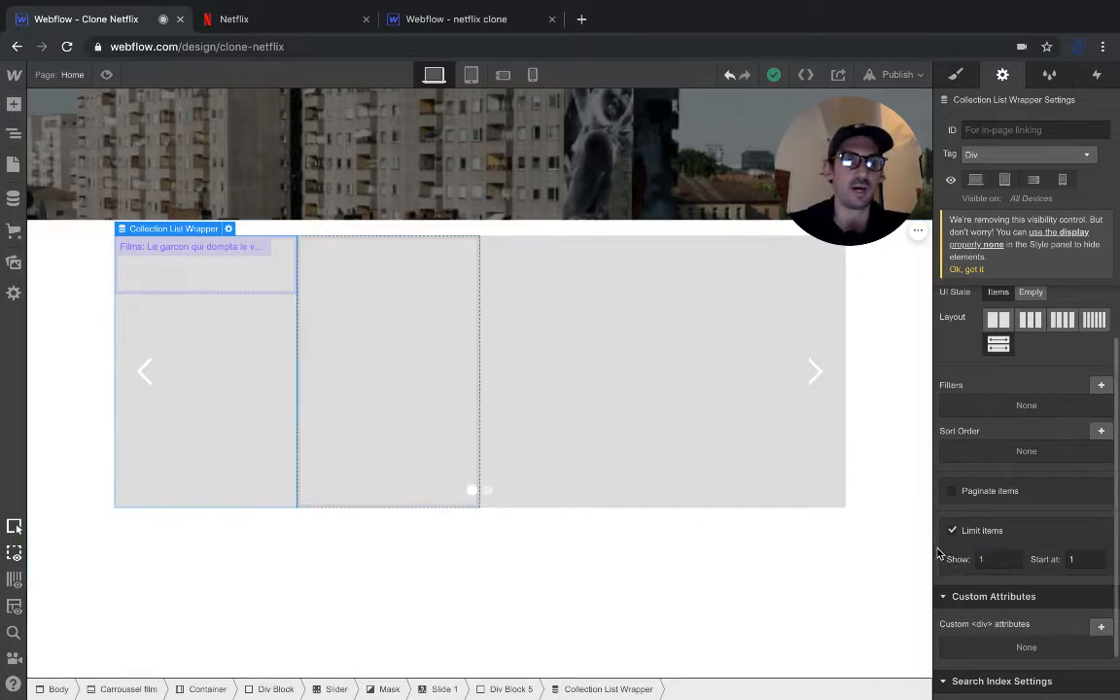
Step: Add an Image element inside the Collection Item of the Films list in Slide 1
left_click(205, 285)
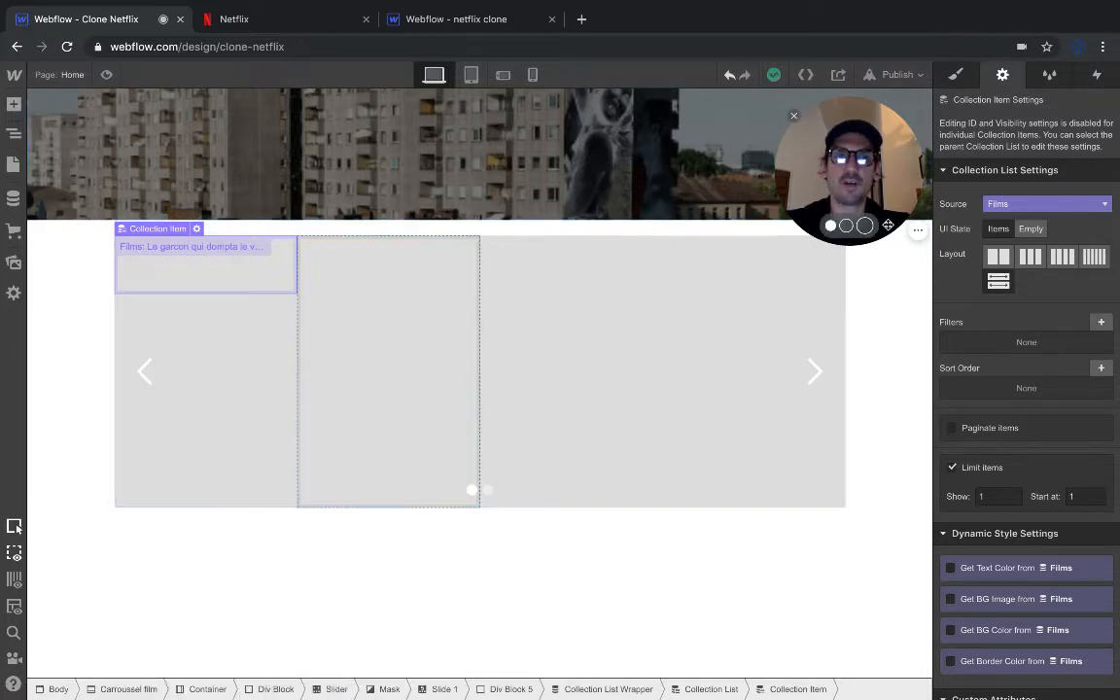
left_click(982, 231)
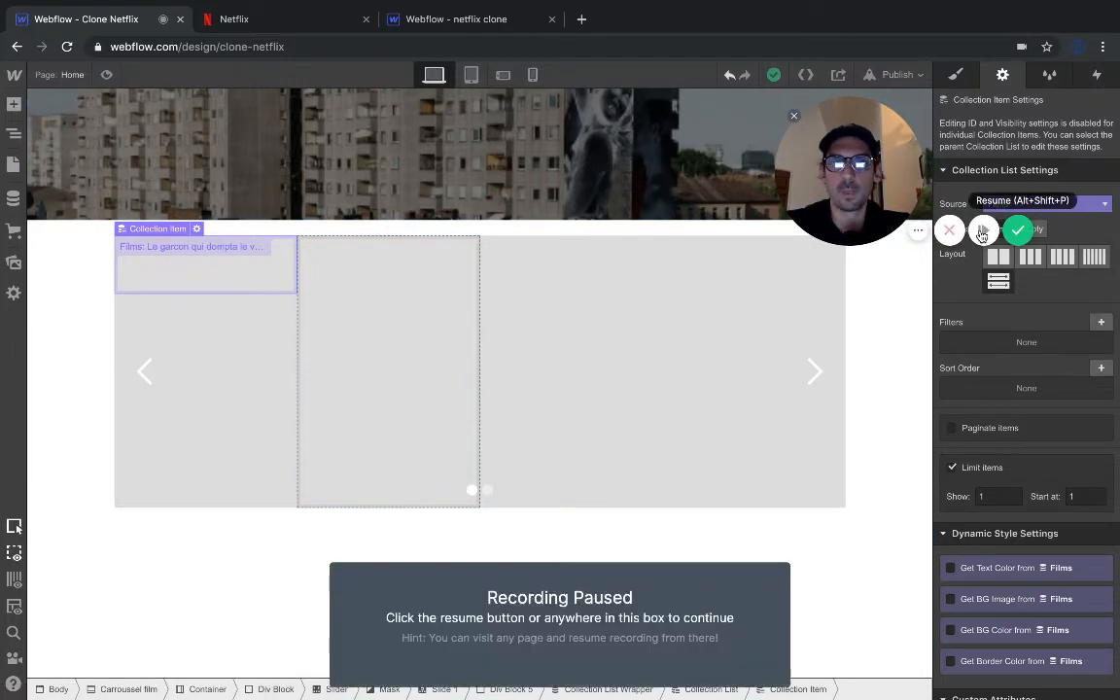
left_click(983, 231)
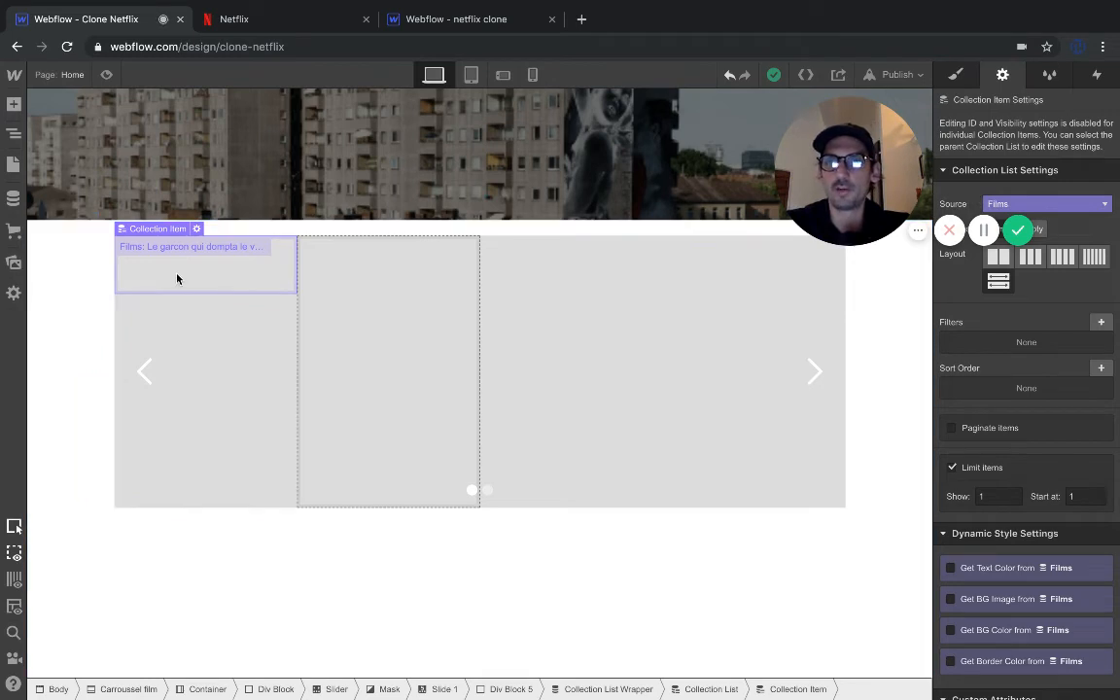
left_click(14, 139)
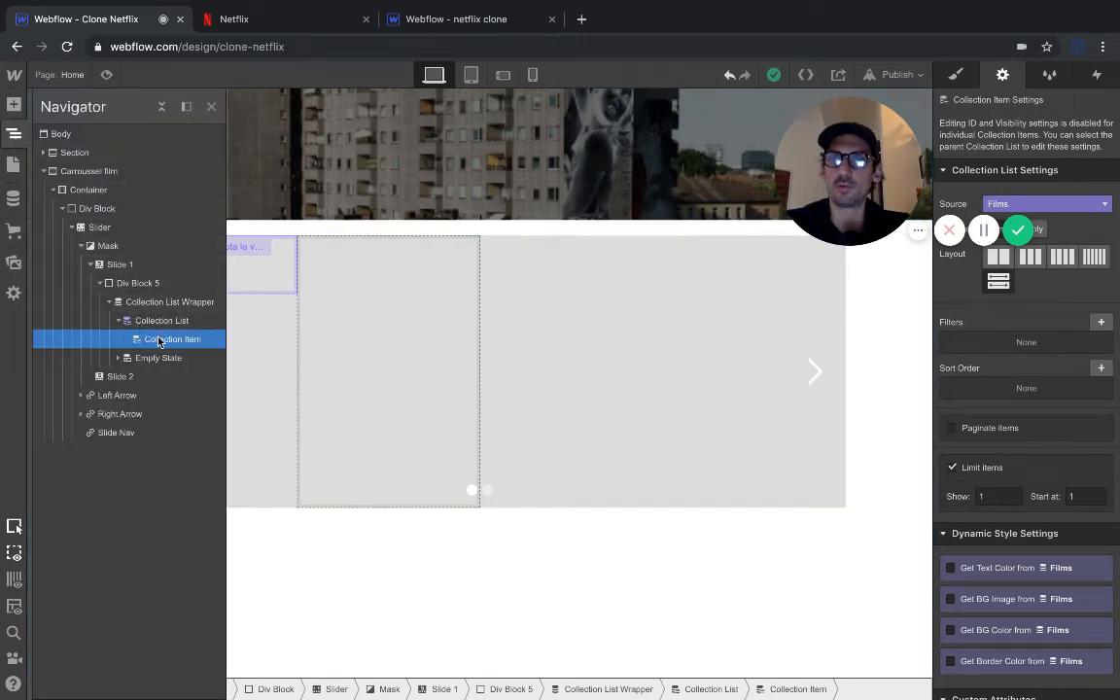
left_click(13, 107)
scroll(83, 463, "down", 5)
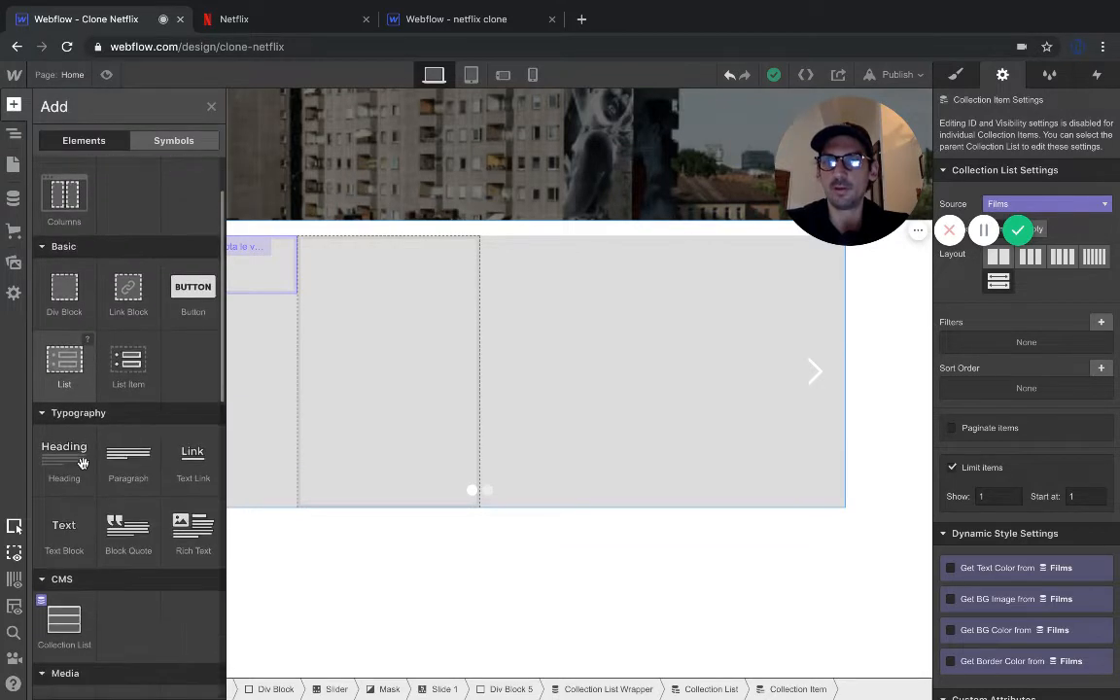
left_click(62, 387)
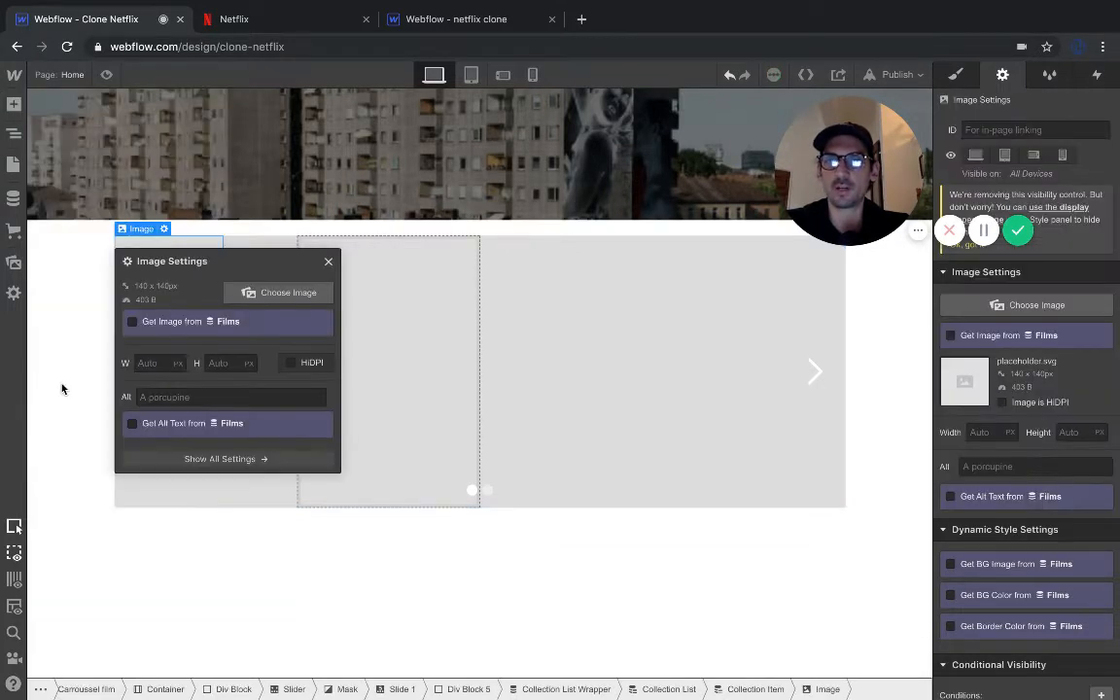
Step: Bind the image to the "image de couverture du film" field of the Films collection and close its settings
left_click(132, 322)
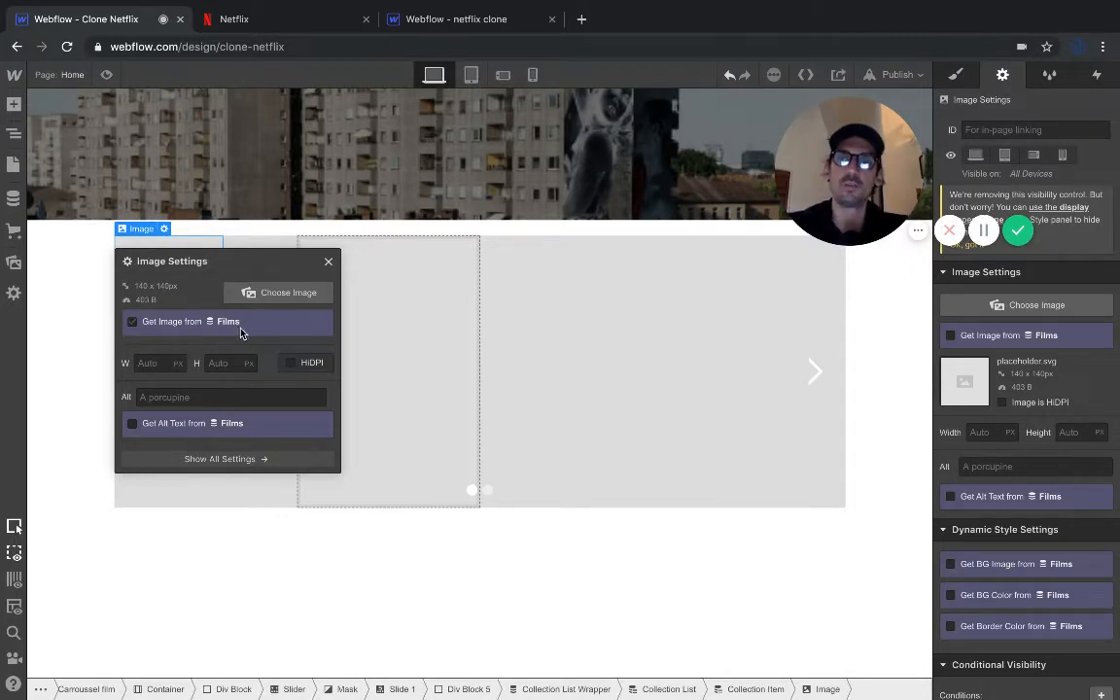
left_click(133, 323)
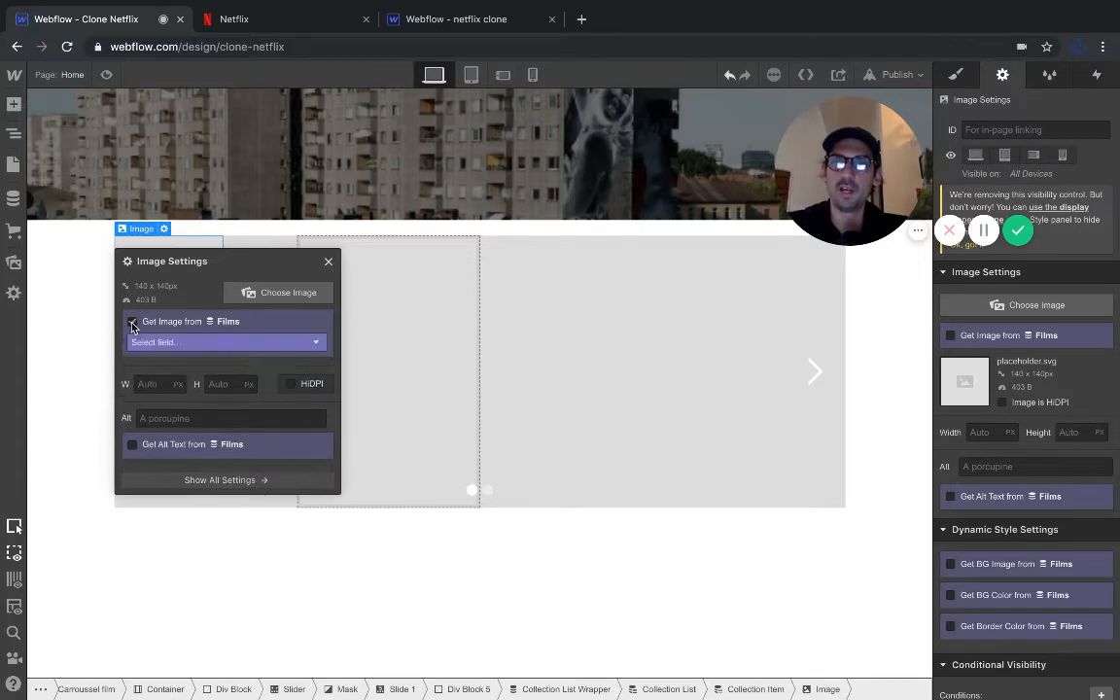
left_click(202, 343)
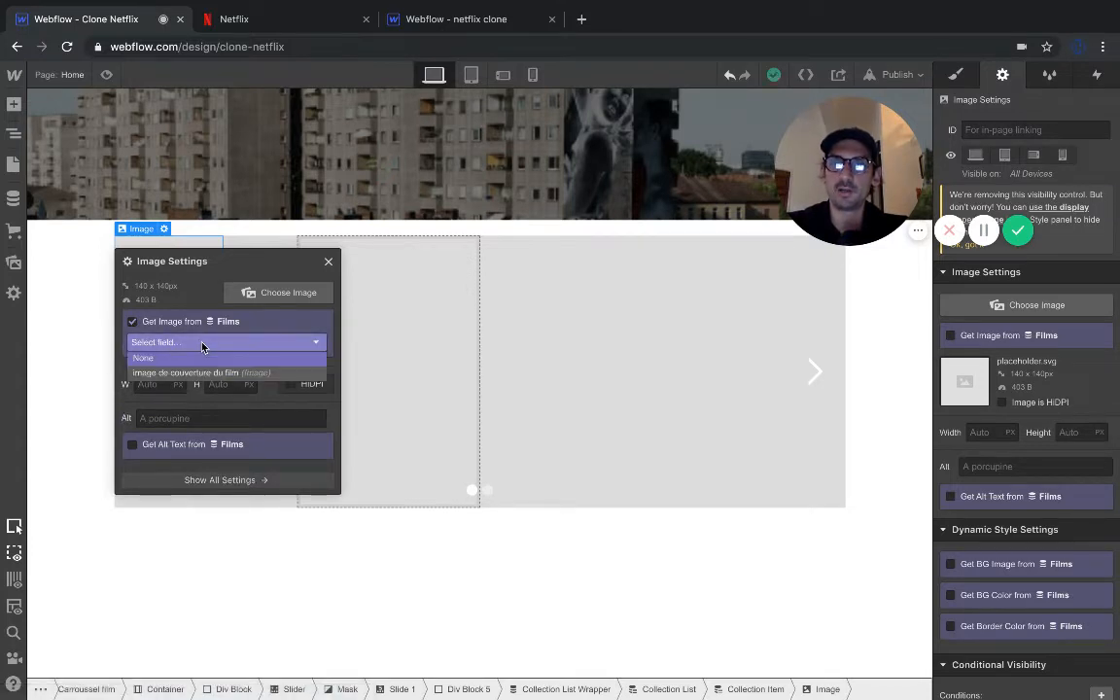
left_click(199, 373)
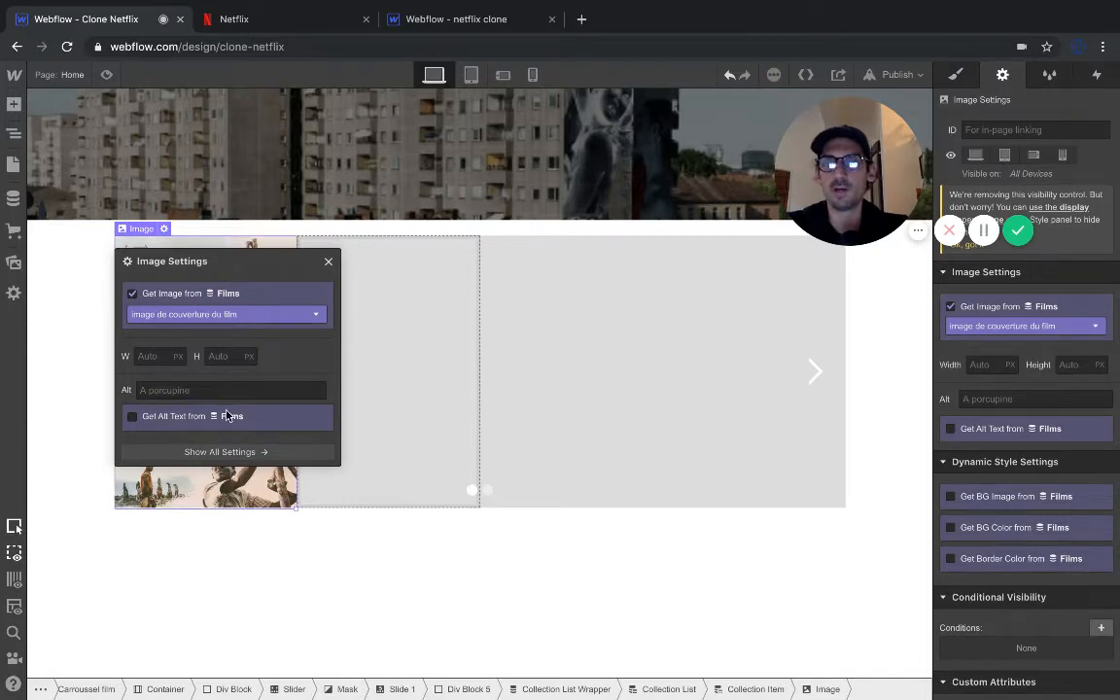
left_click(328, 262)
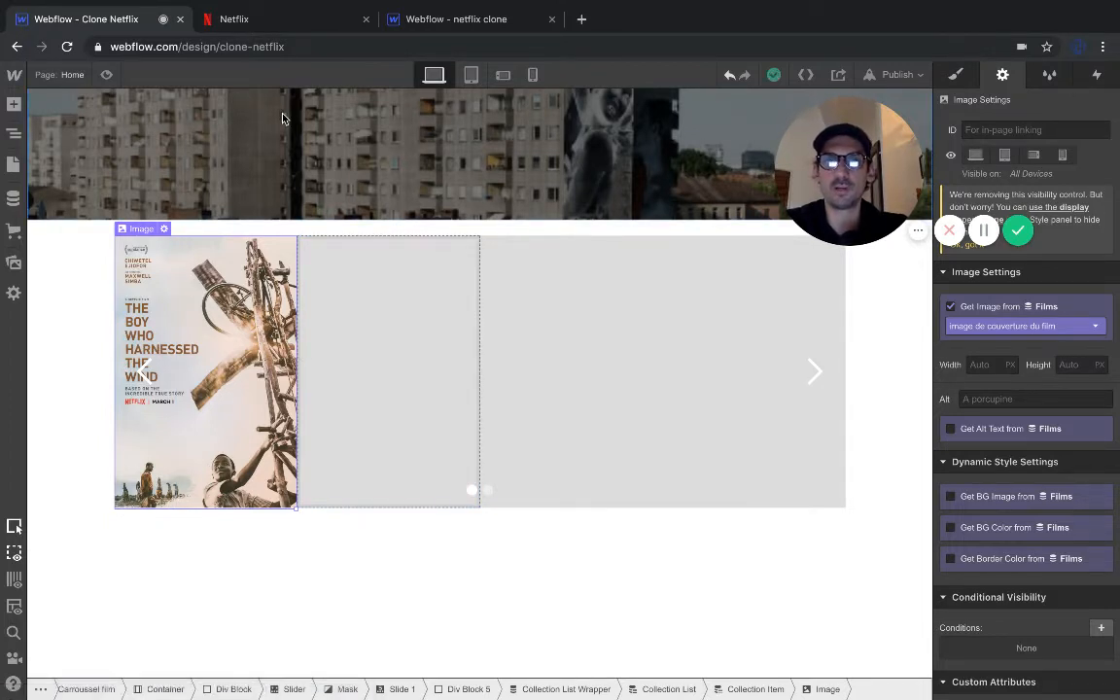
Step: Preview the page to check the film cover in the first slide, and return to the design view
left_click(106, 75)
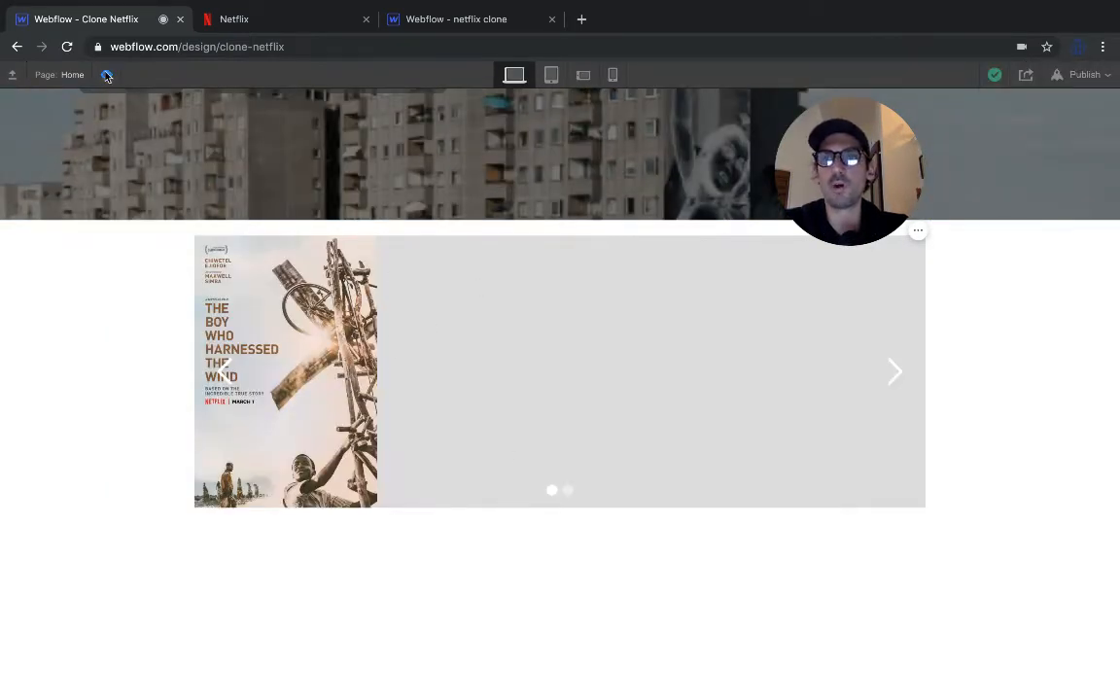
left_click(107, 77)
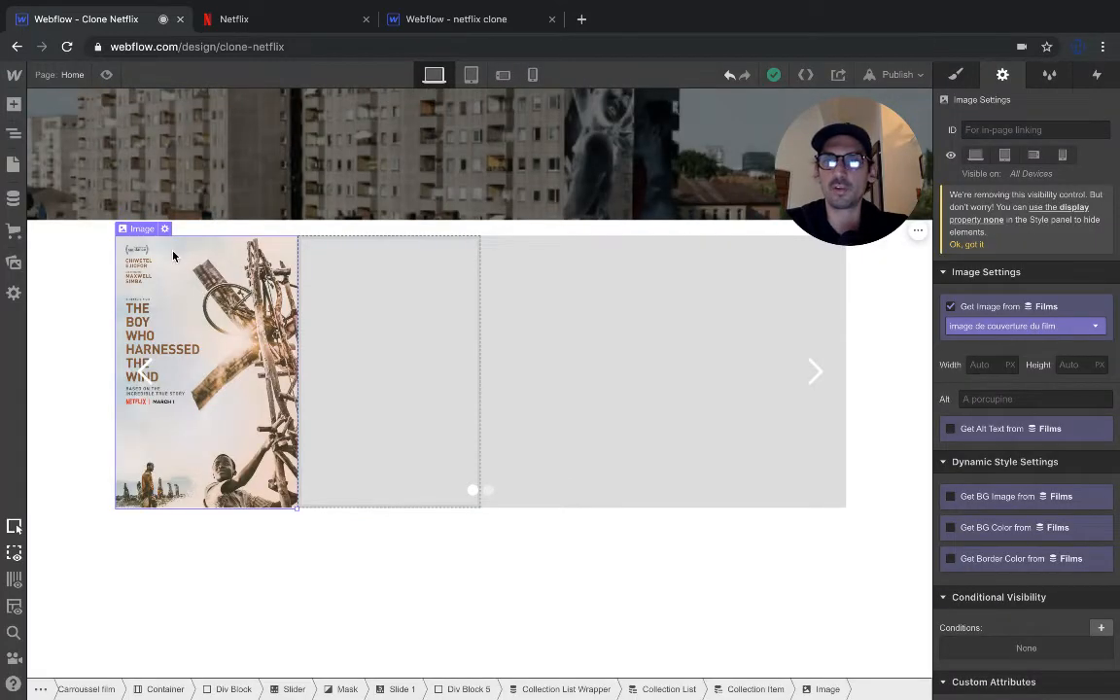
mouse_move(137, 216)
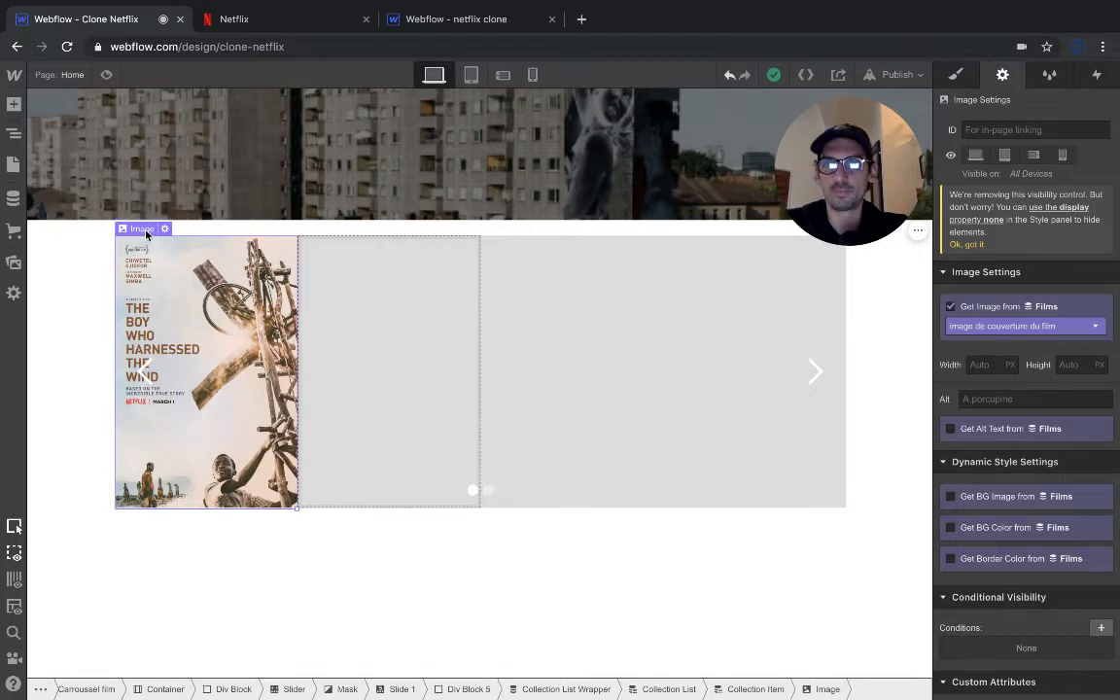
Step: Set the left and right padding of the film cover image in Slide 1 to 1 px
left_click(149, 199)
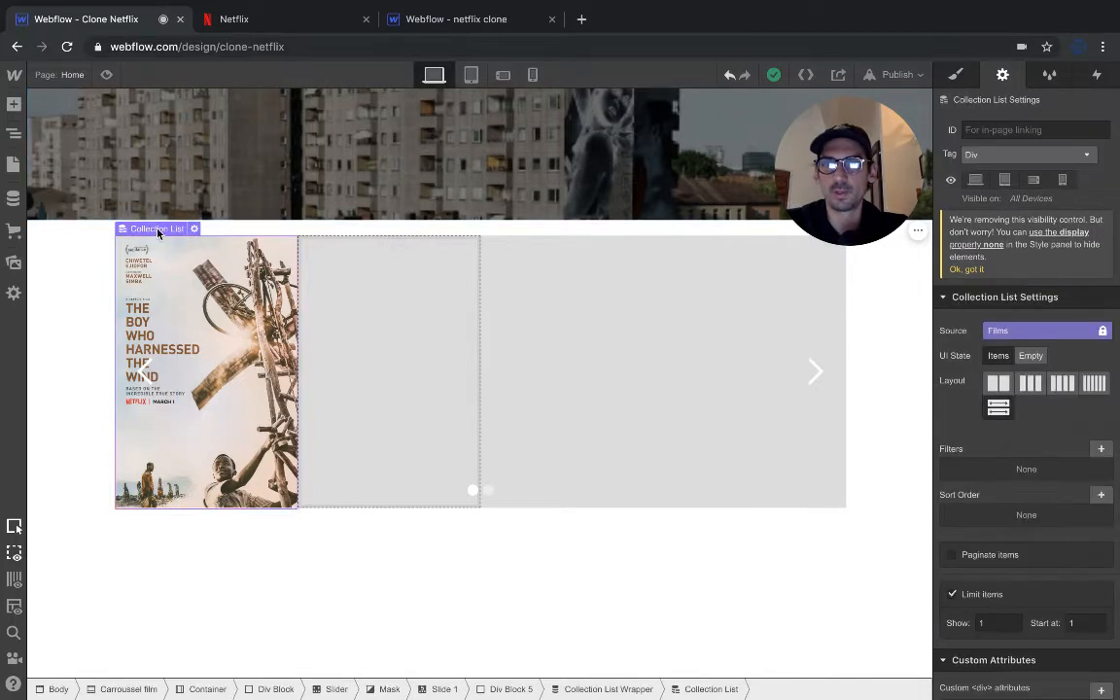
left_click(188, 276)
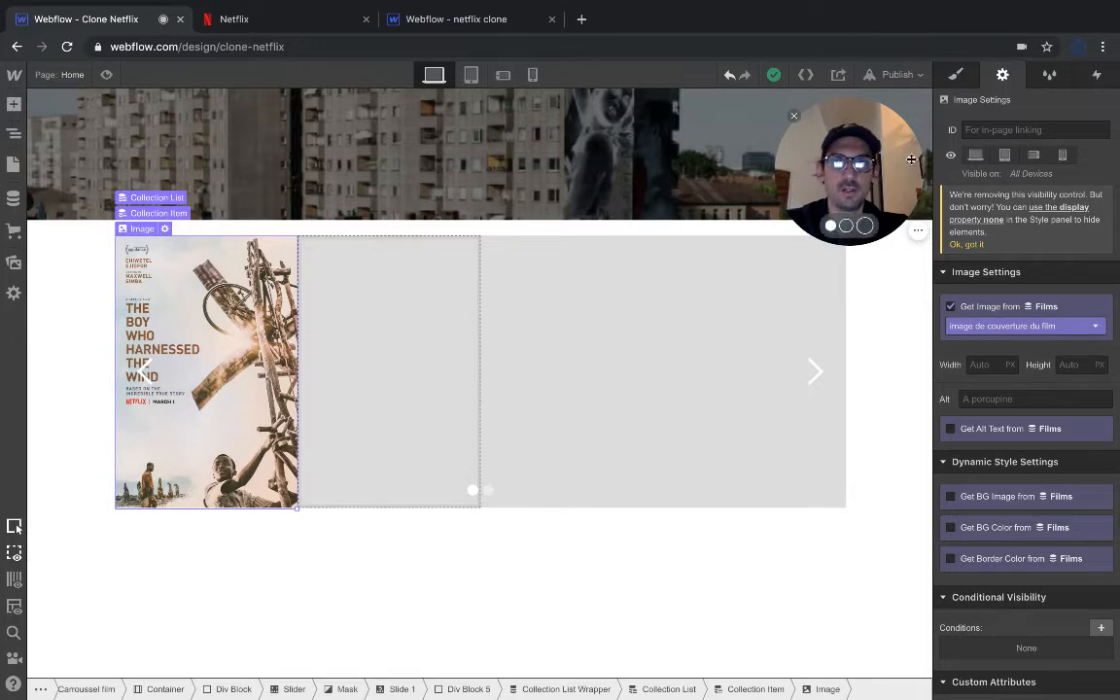
left_click(956, 75)
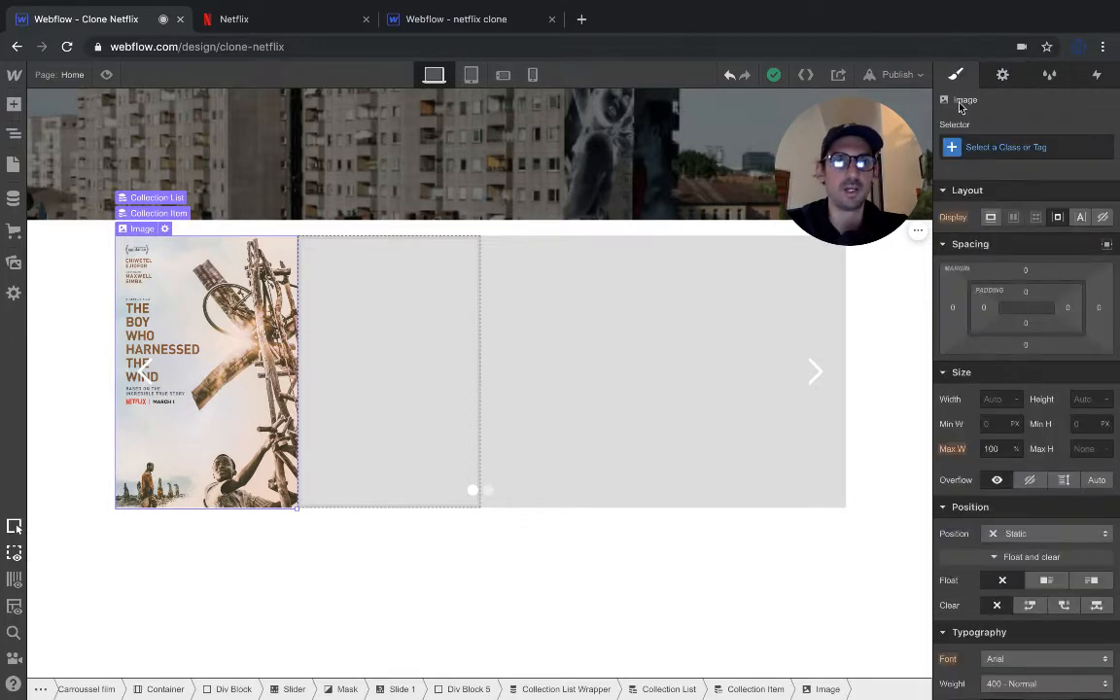
left_click(984, 309)
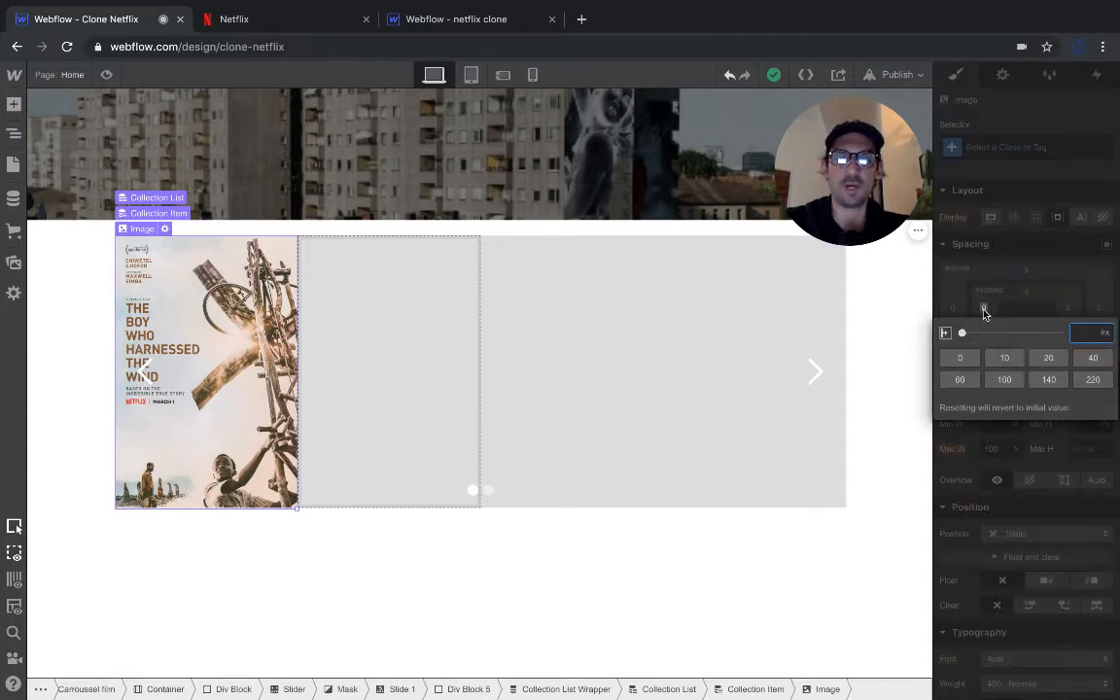
key("Return")
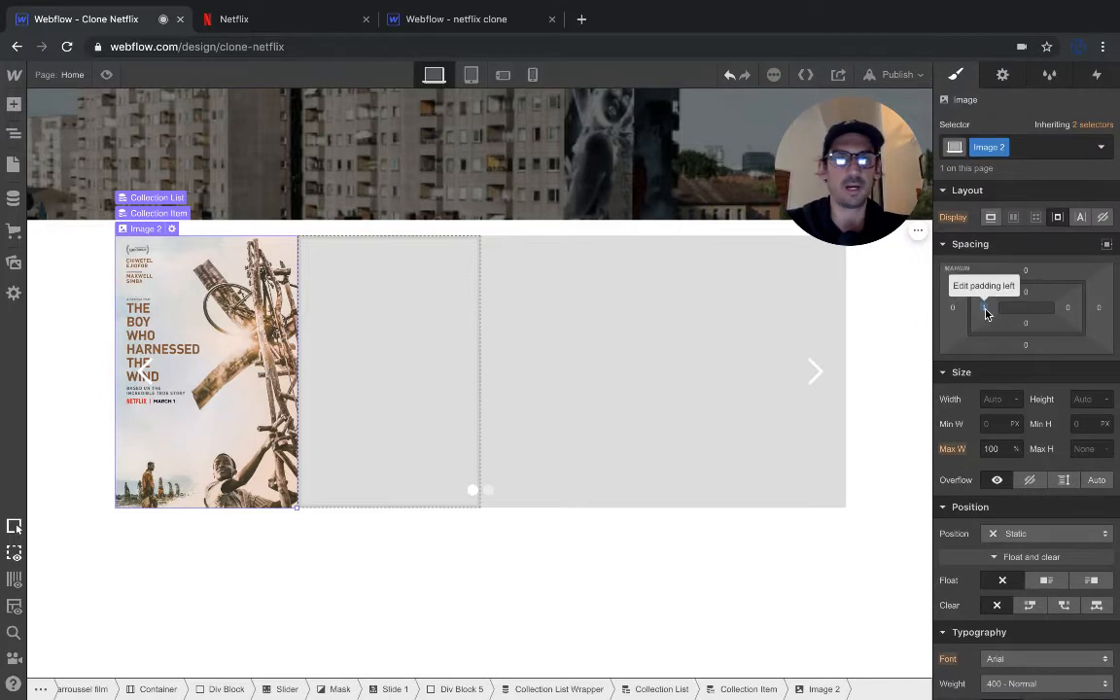
left_click(1069, 310)
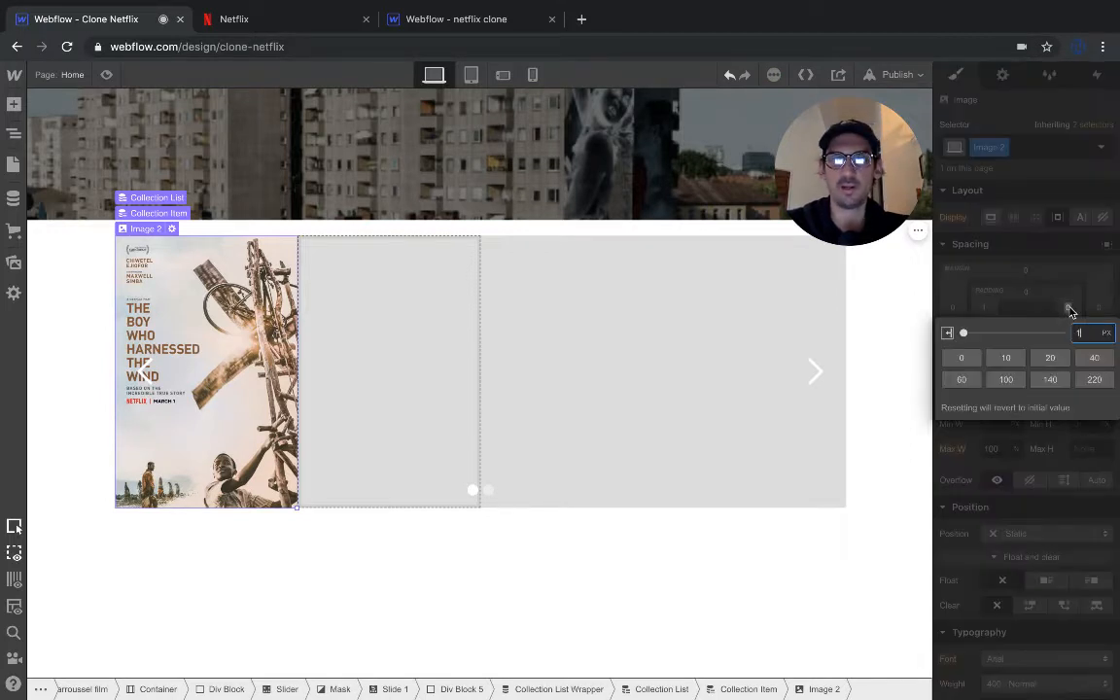
key("Return")
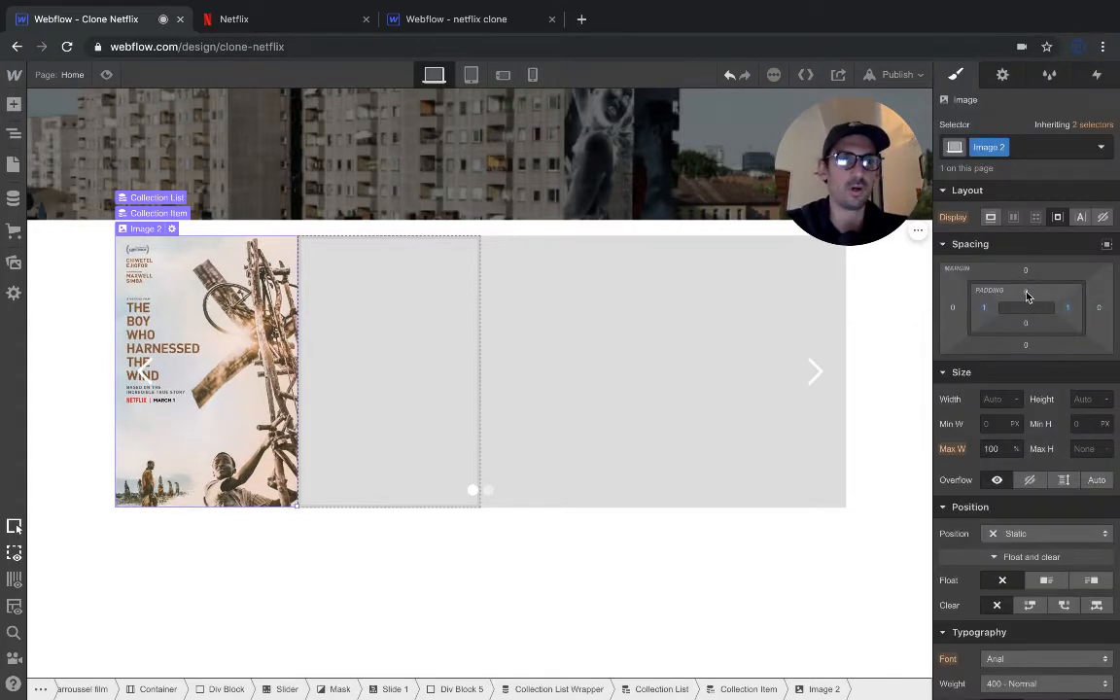
Step: Set the padding of the film cover image to 5 px on all four sides and deselect the image
left_click(1027, 296)
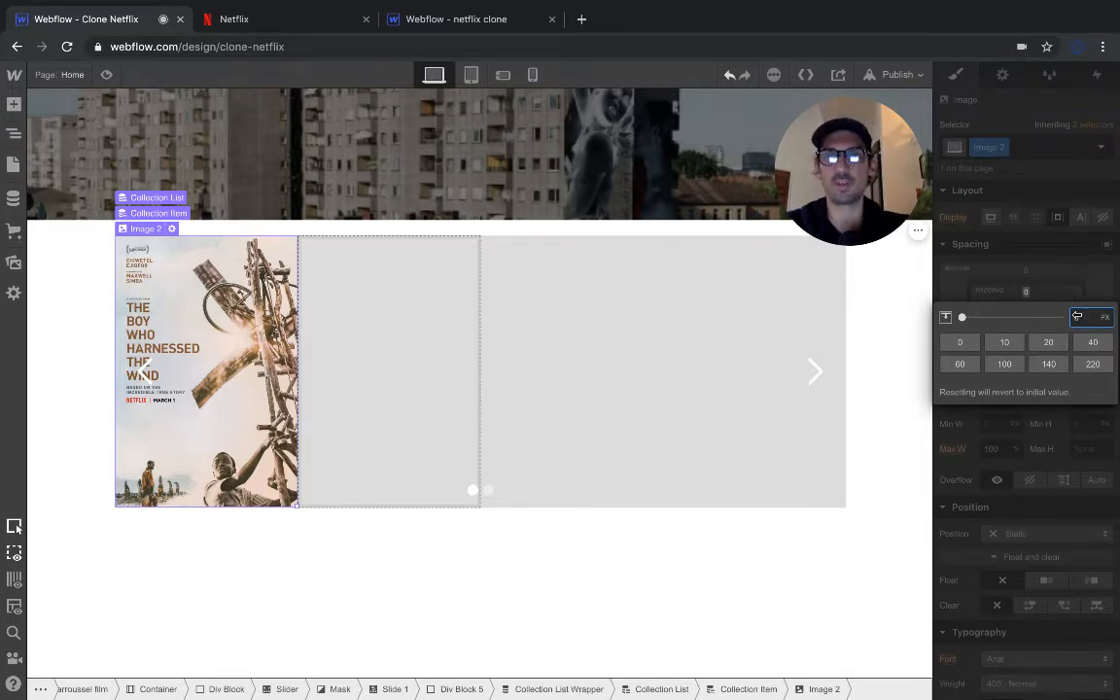
key("Return")
left_click(1027, 325)
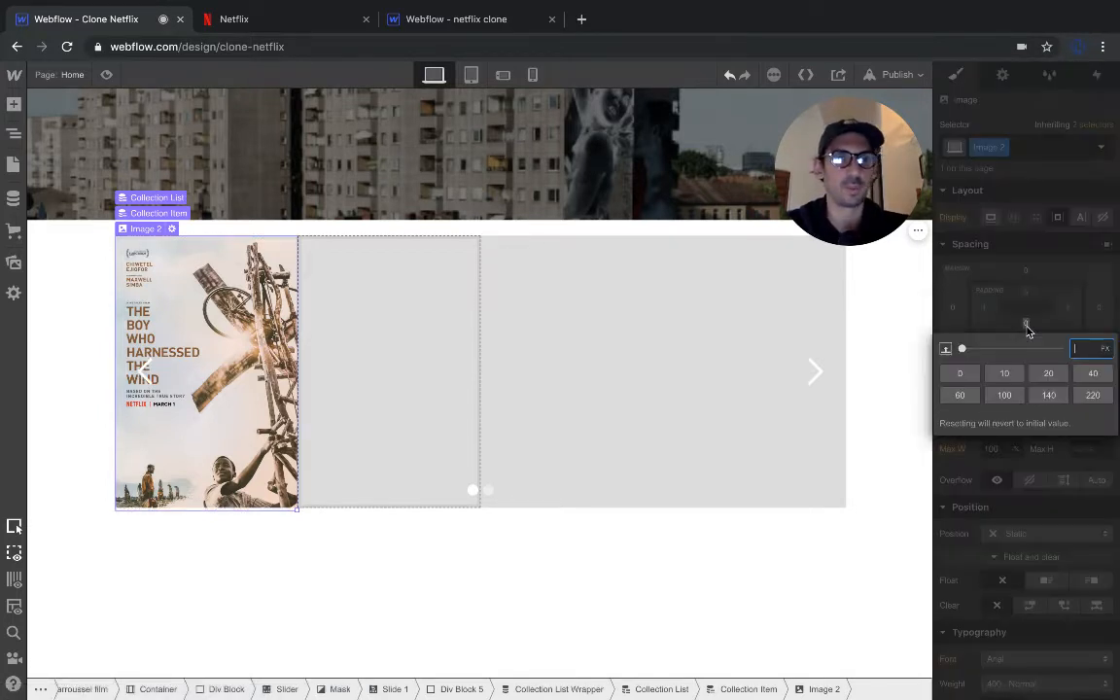
key("Return")
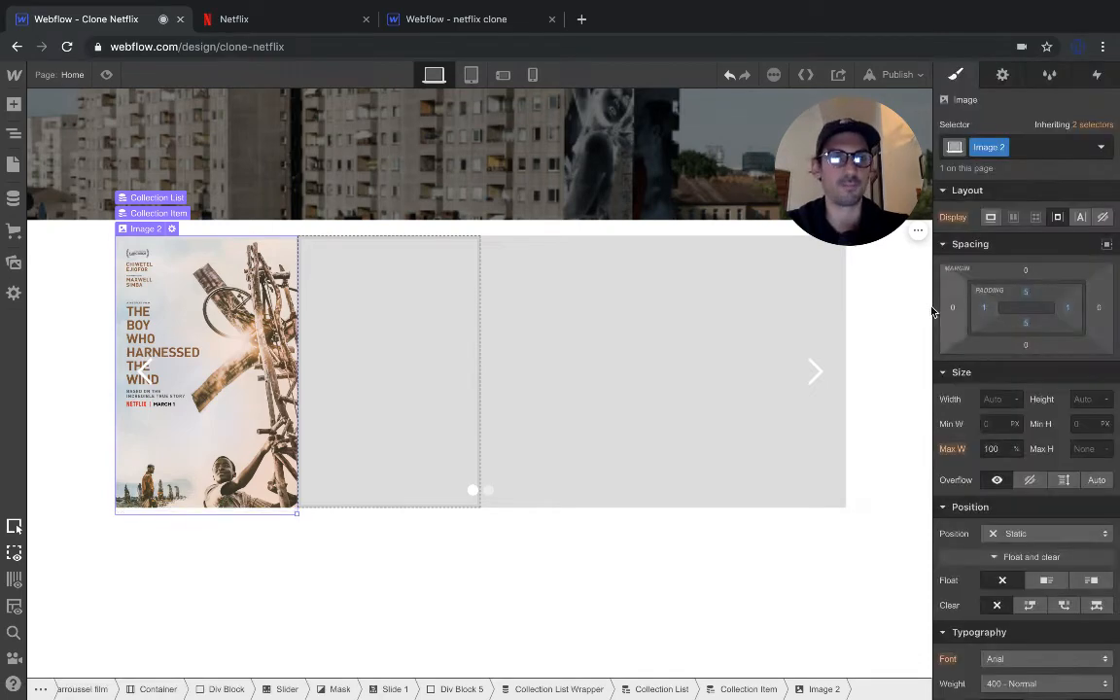
left_click(984, 309)
type("5")
key("Return")
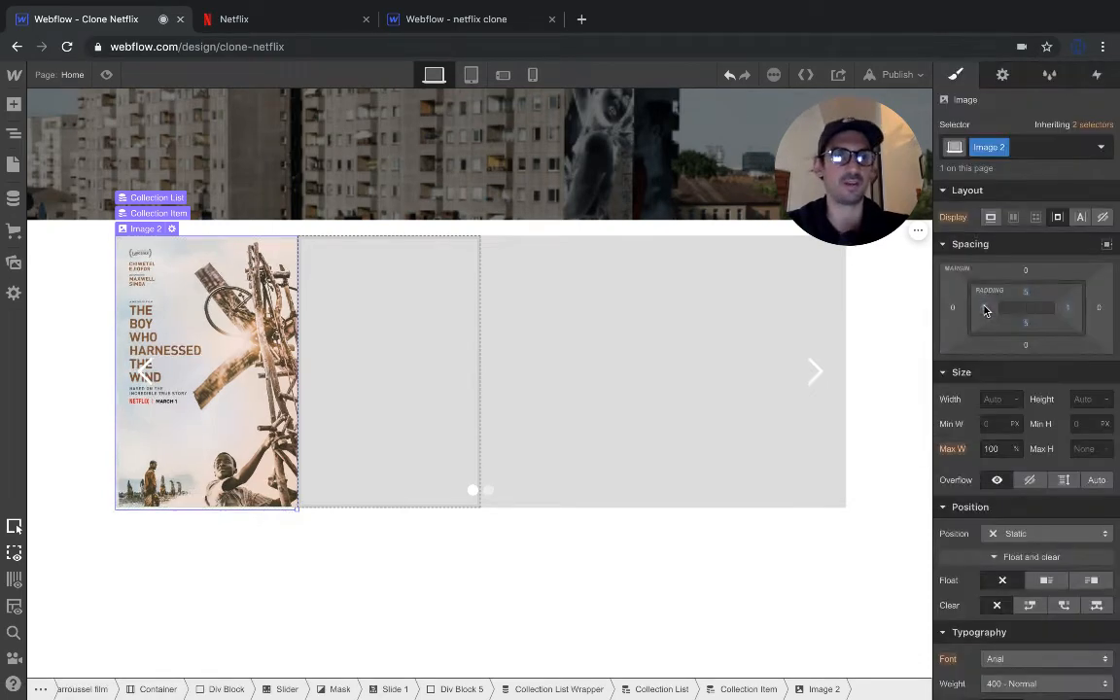
left_click(1070, 311)
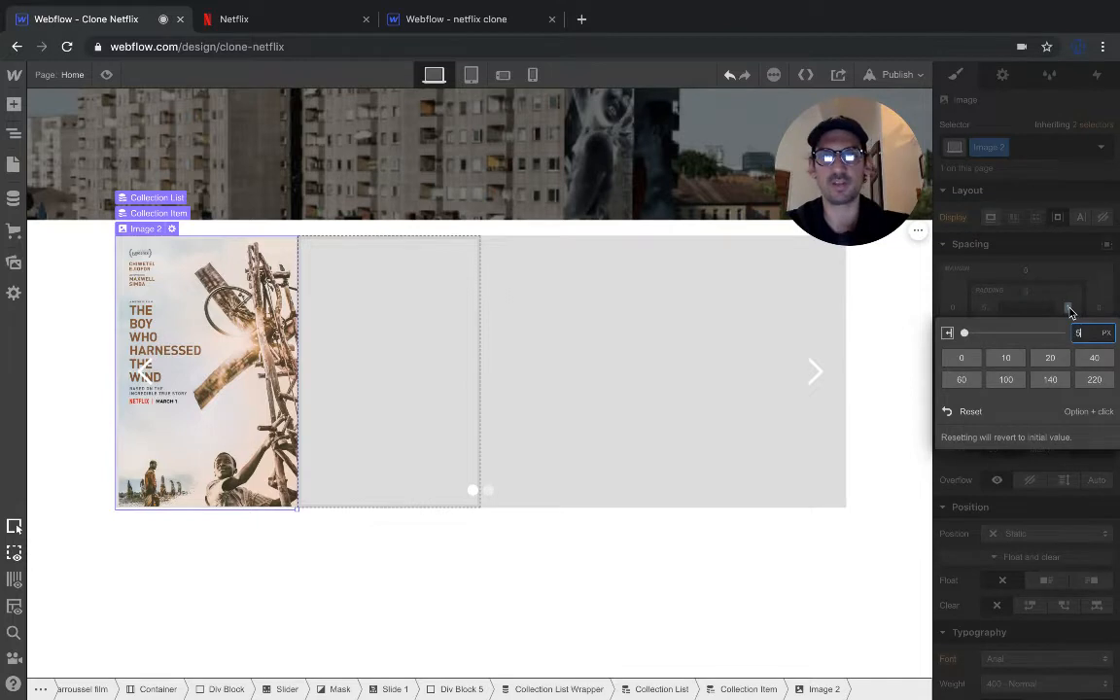
key("Return")
left_click(432, 561)
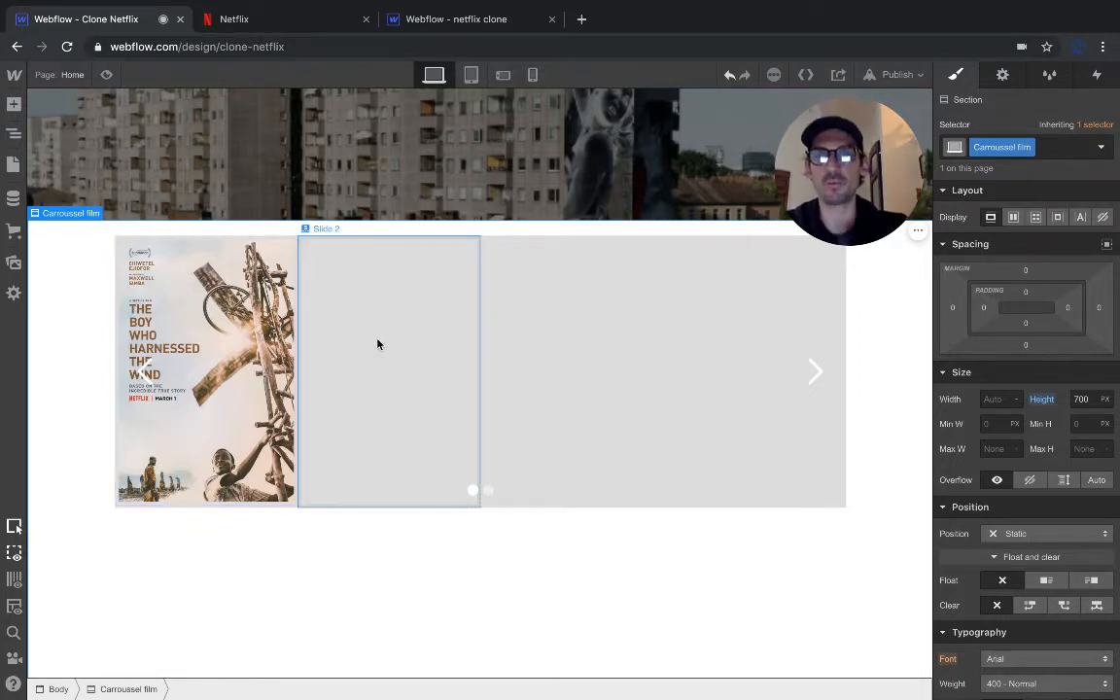
Step: Set the slider's background color to transparent
left_click(595, 336)
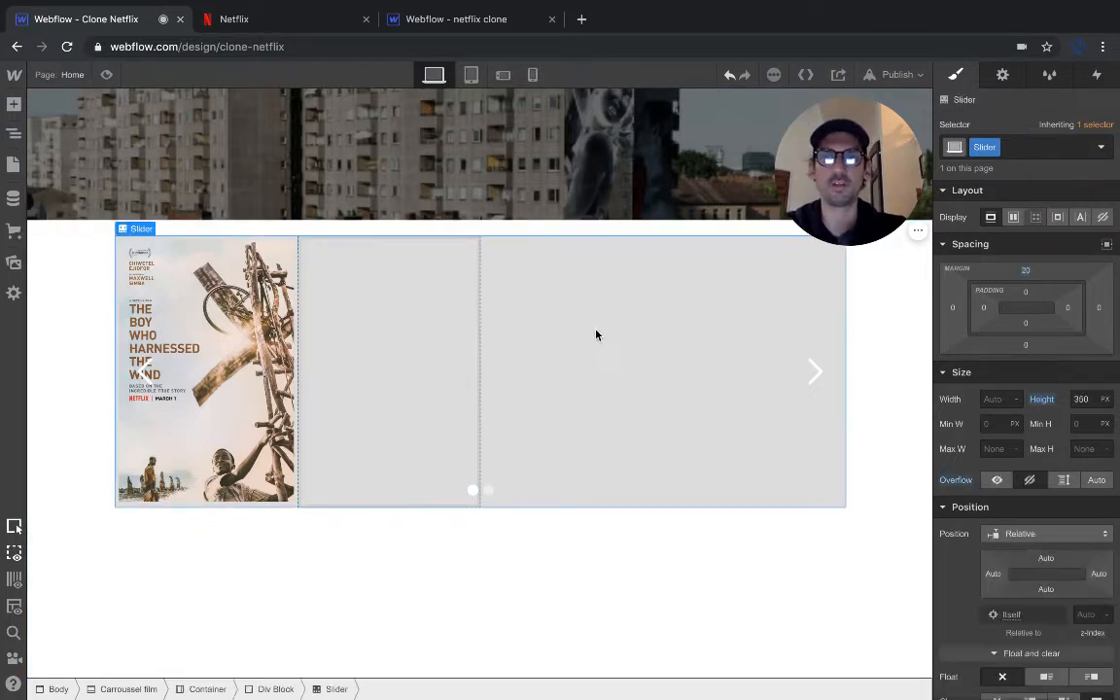
scroll(1007, 491, "down", 8)
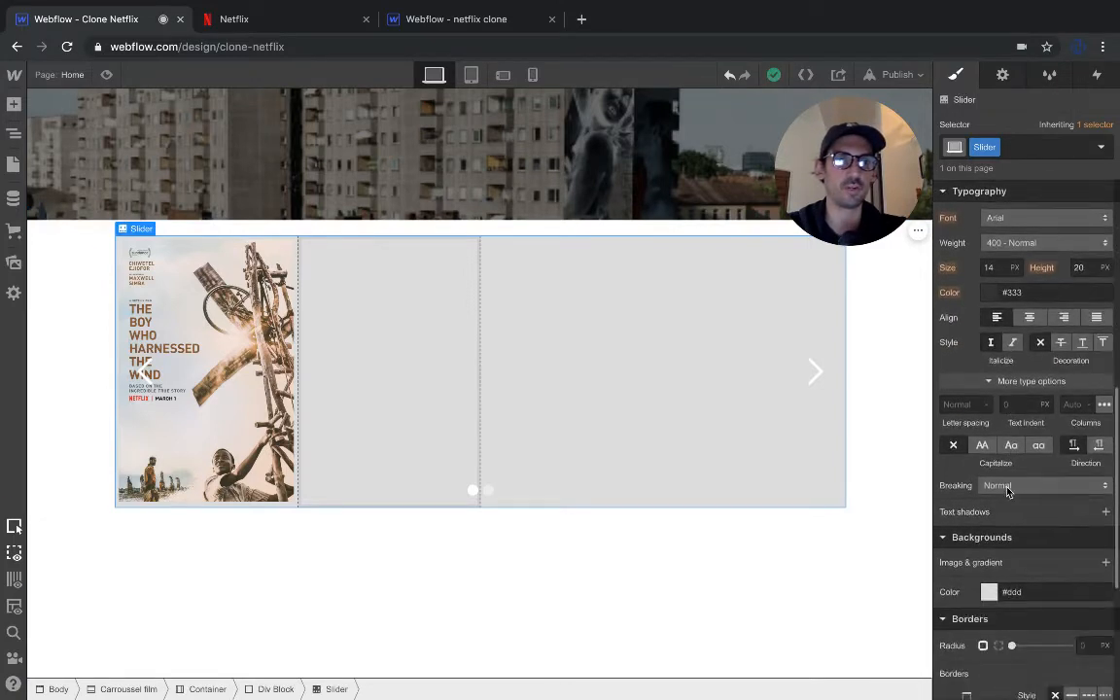
left_click(989, 525)
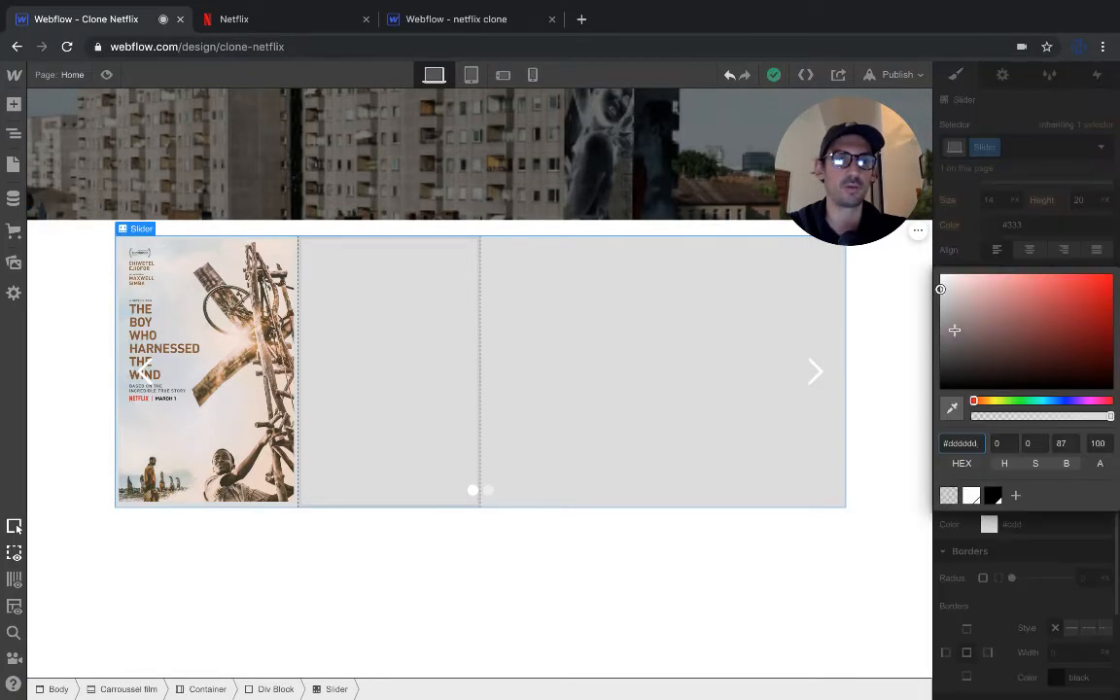
left_click_drag(941, 290, 940, 416)
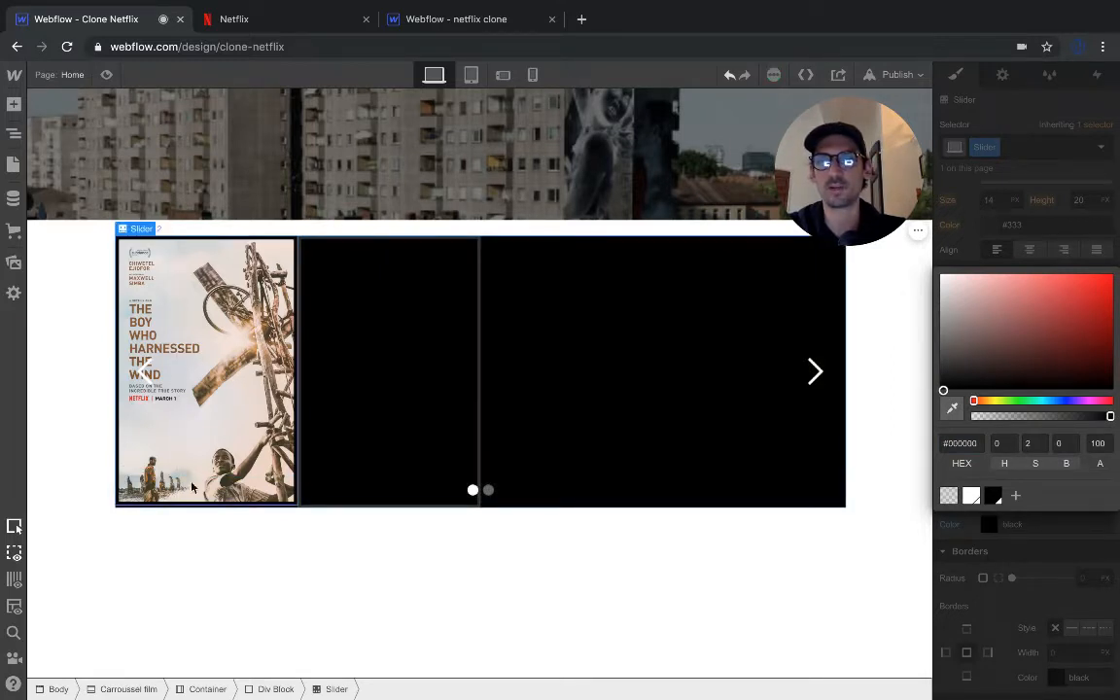
left_click(949, 495)
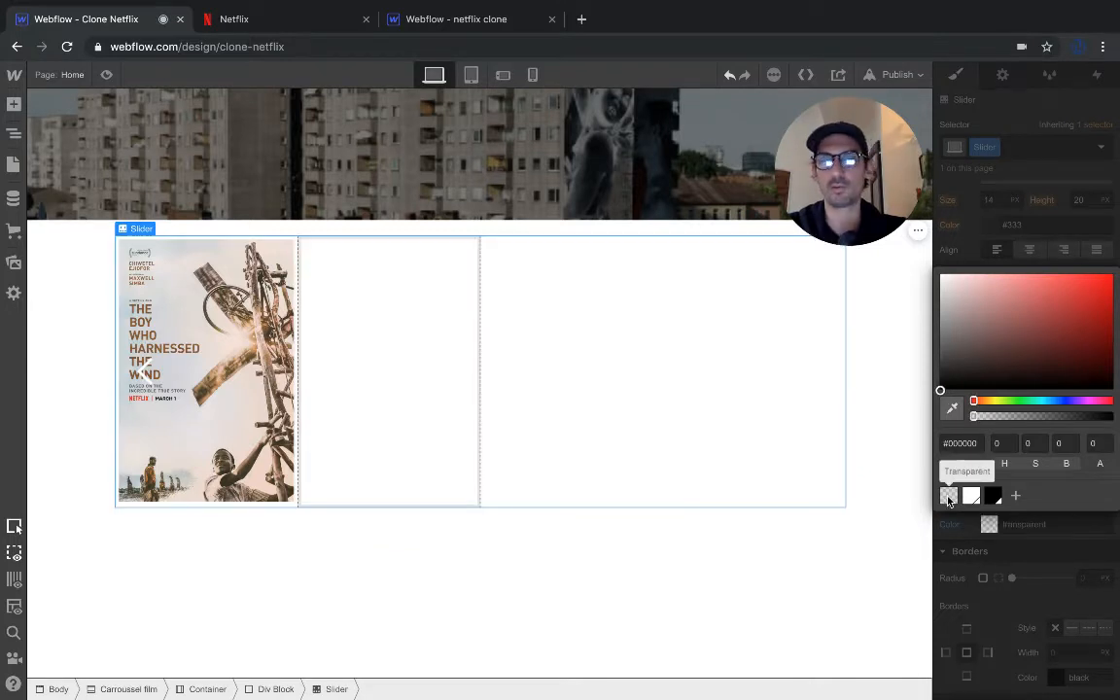
left_click(438, 550)
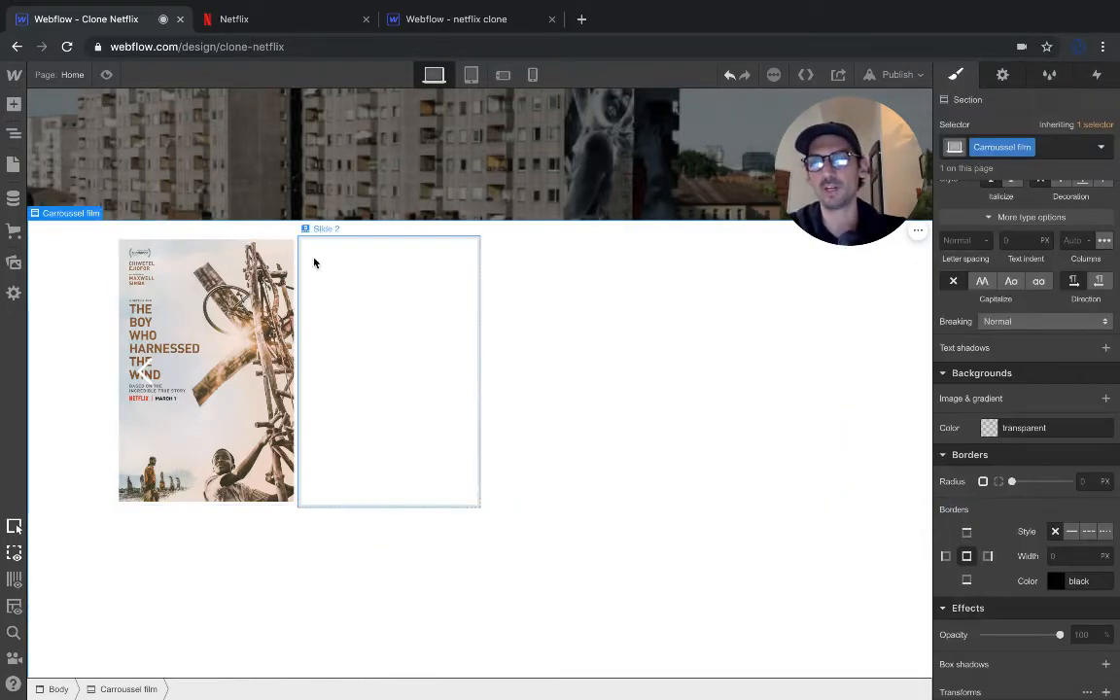
Step: Examine how the cover image, its collection list and the two slides are nested in the slider, ending with Slide 1 selected
left_click(179, 284)
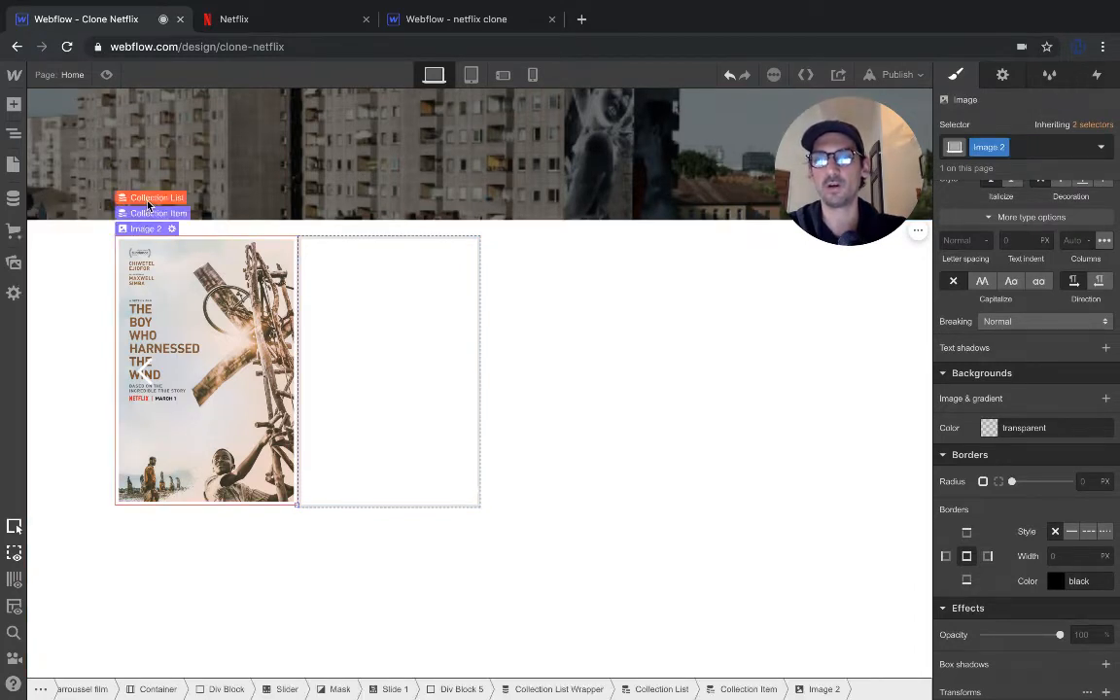
left_click(148, 199)
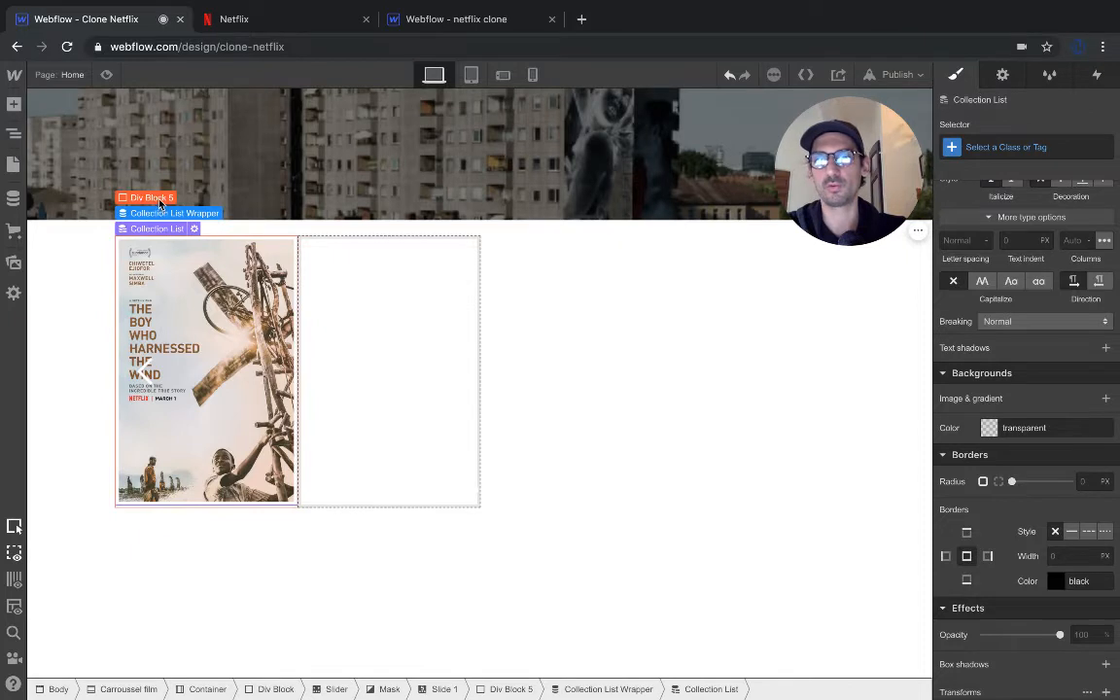
left_click(155, 199)
left_click(141, 196)
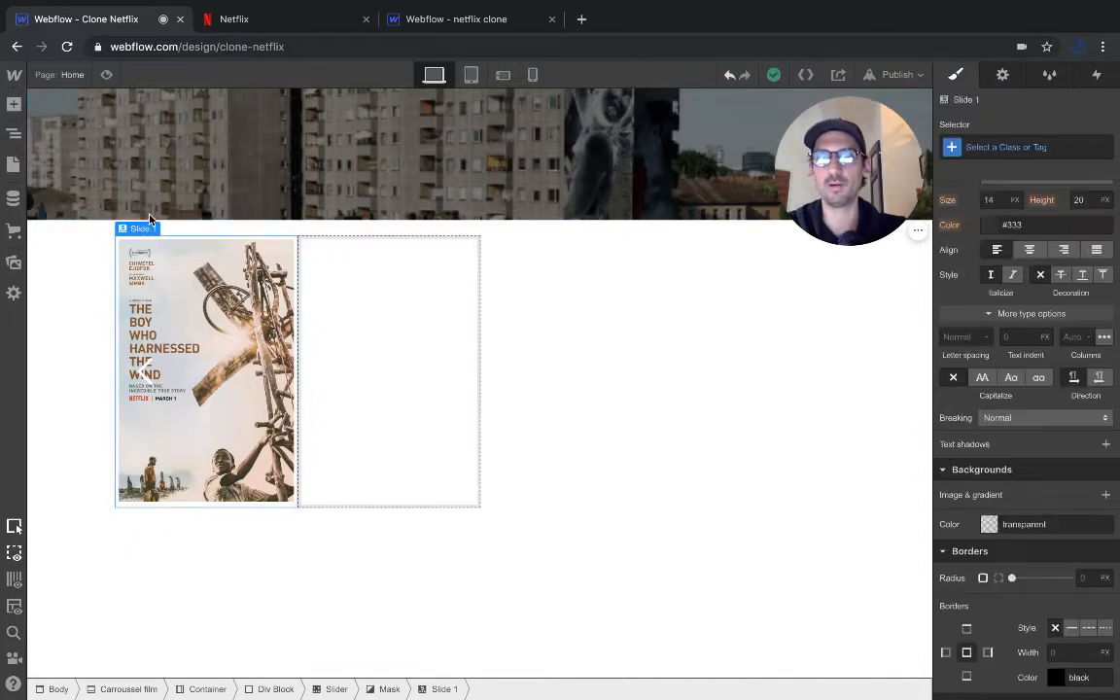
left_click(350, 307)
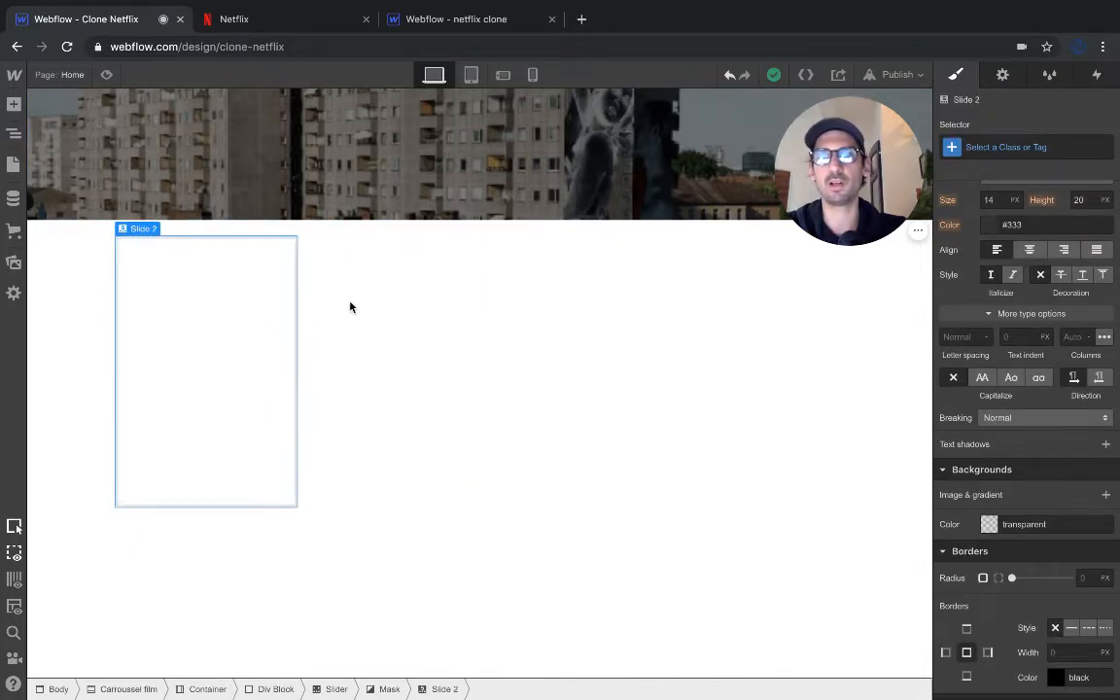
left_click(14, 133)
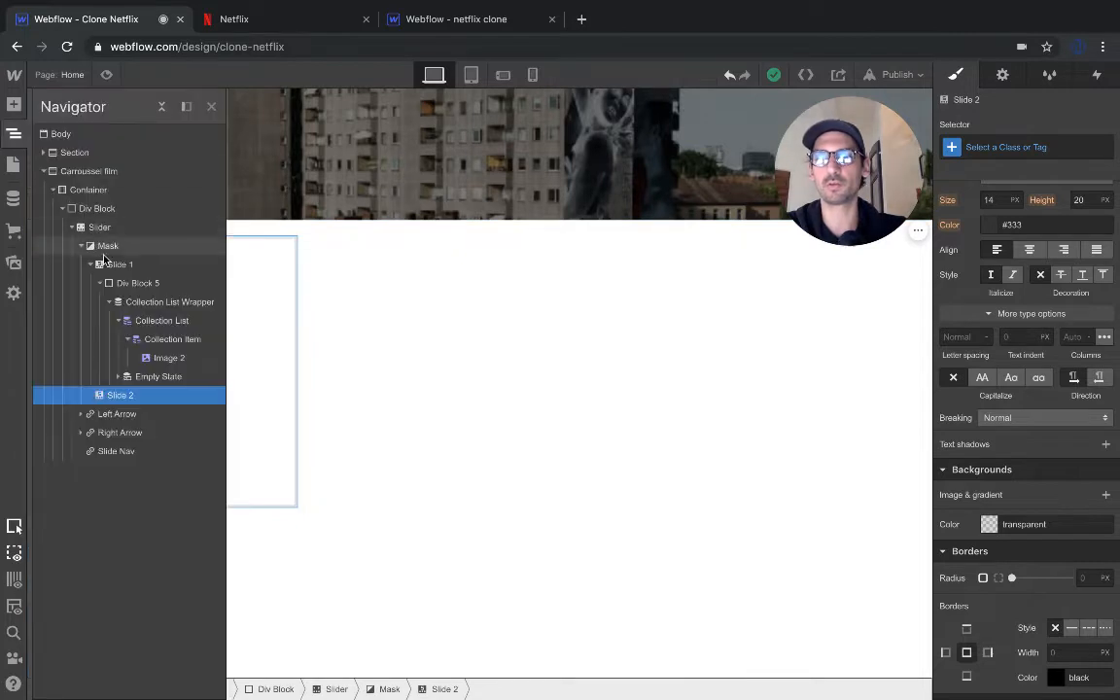
left_click(112, 264)
left_click(211, 106)
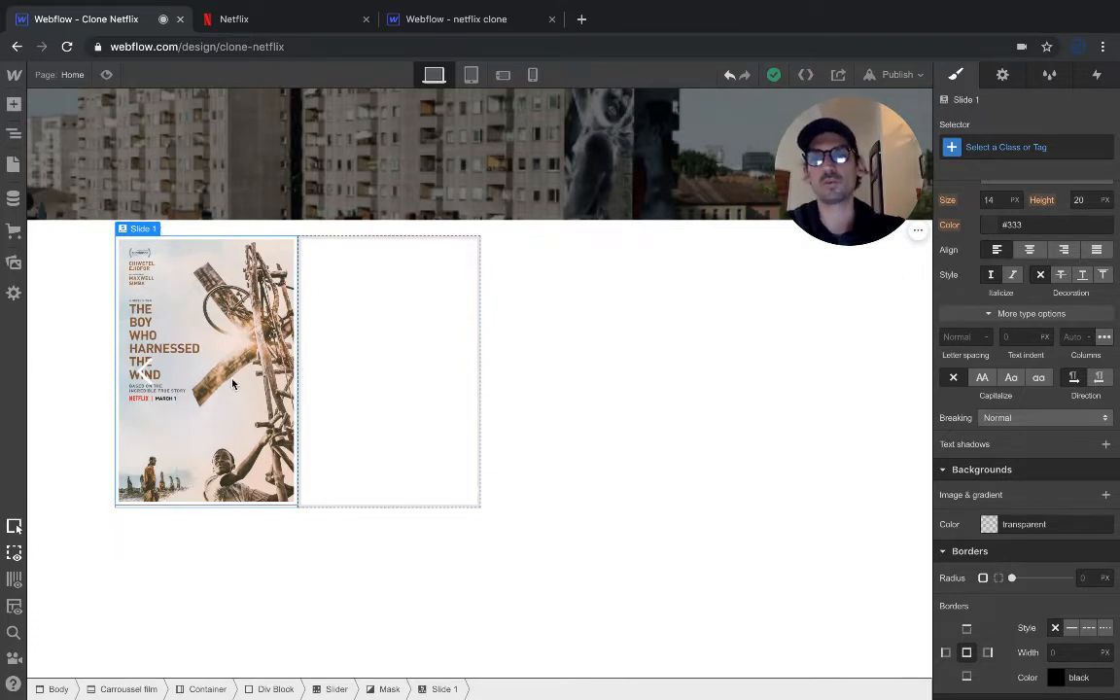
Step: Switch to the Netflix site, open Top Boy from its carousel to see where a cover leads, and return to the Webflow design
left_click(245, 21)
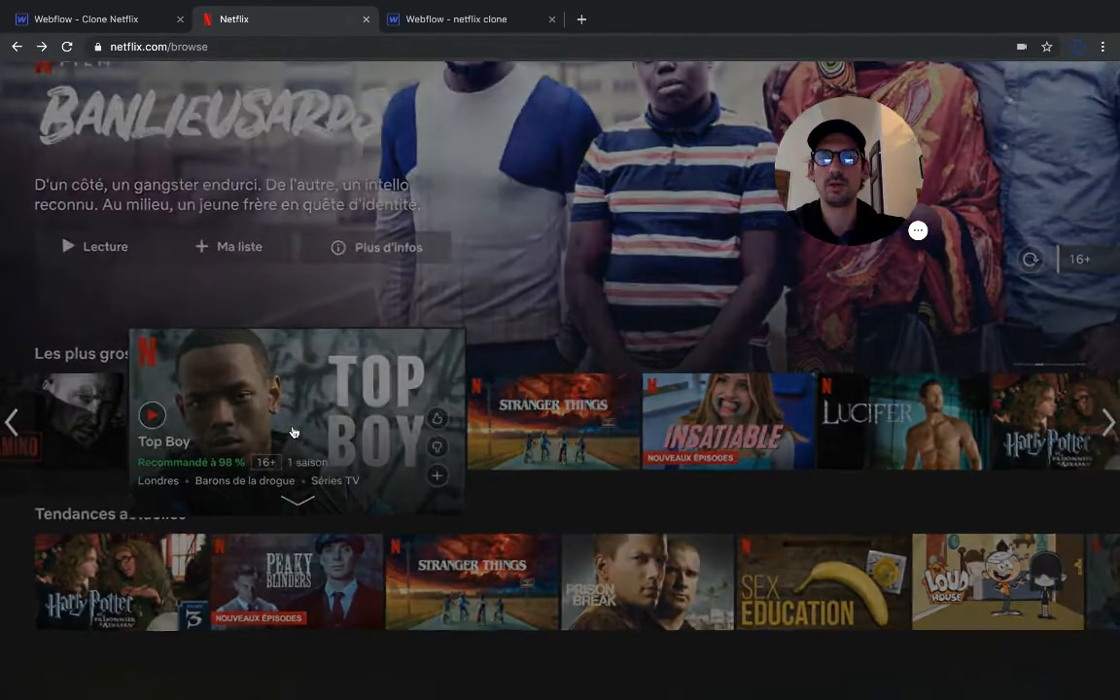
left_click(292, 433)
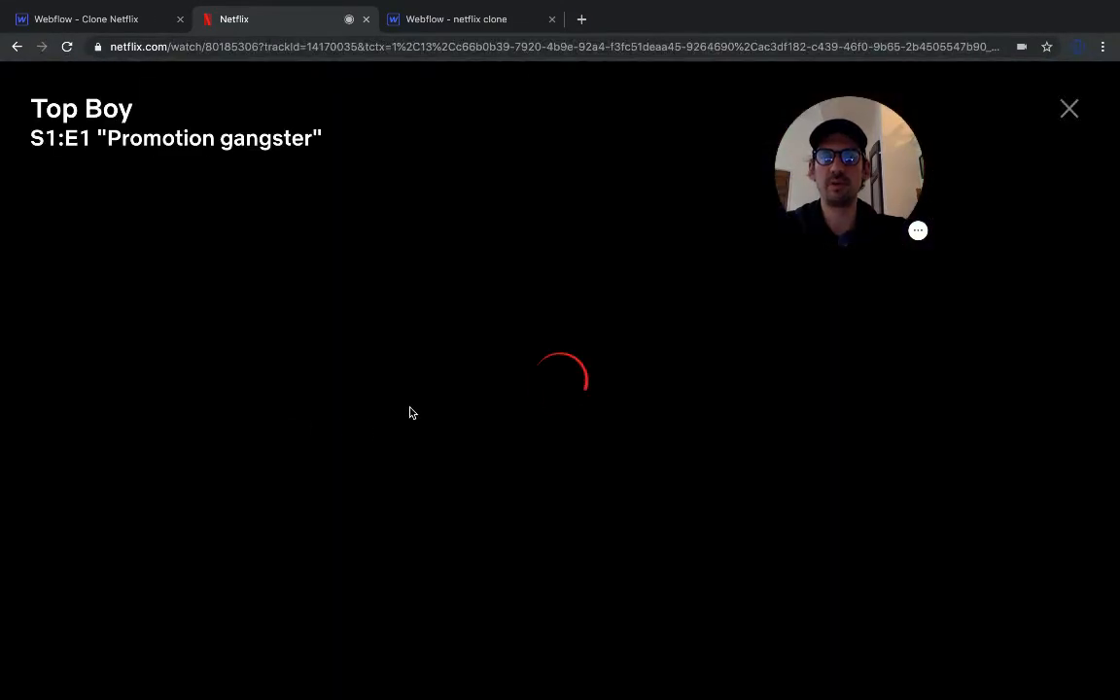
left_click(447, 374)
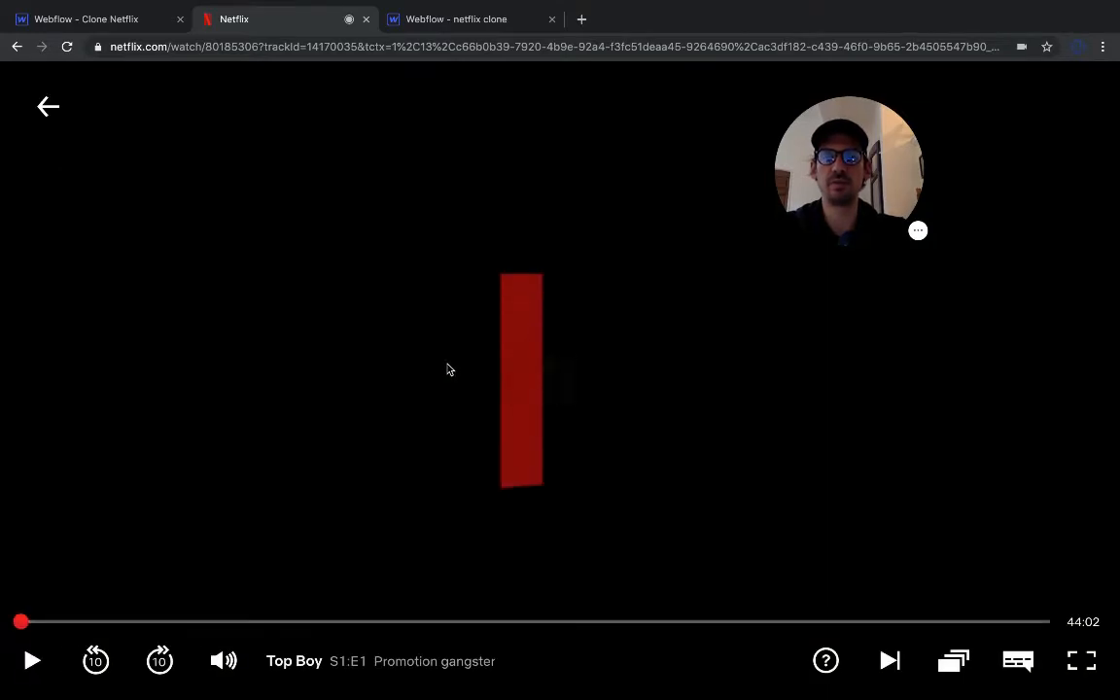
left_click(54, 107)
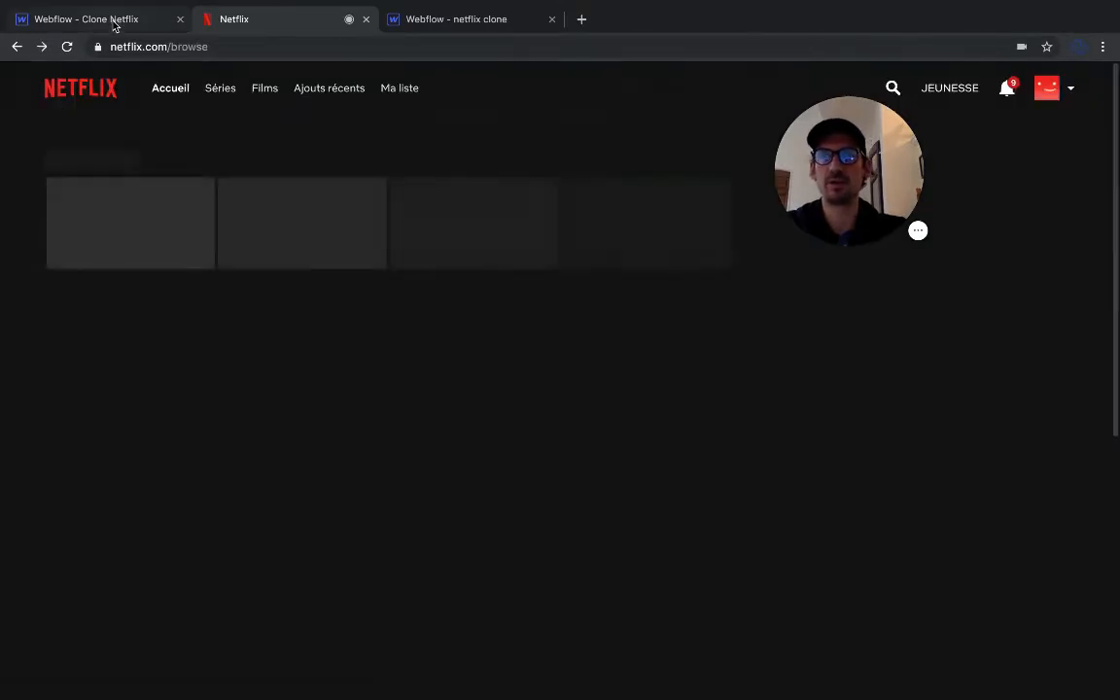
left_click(114, 23)
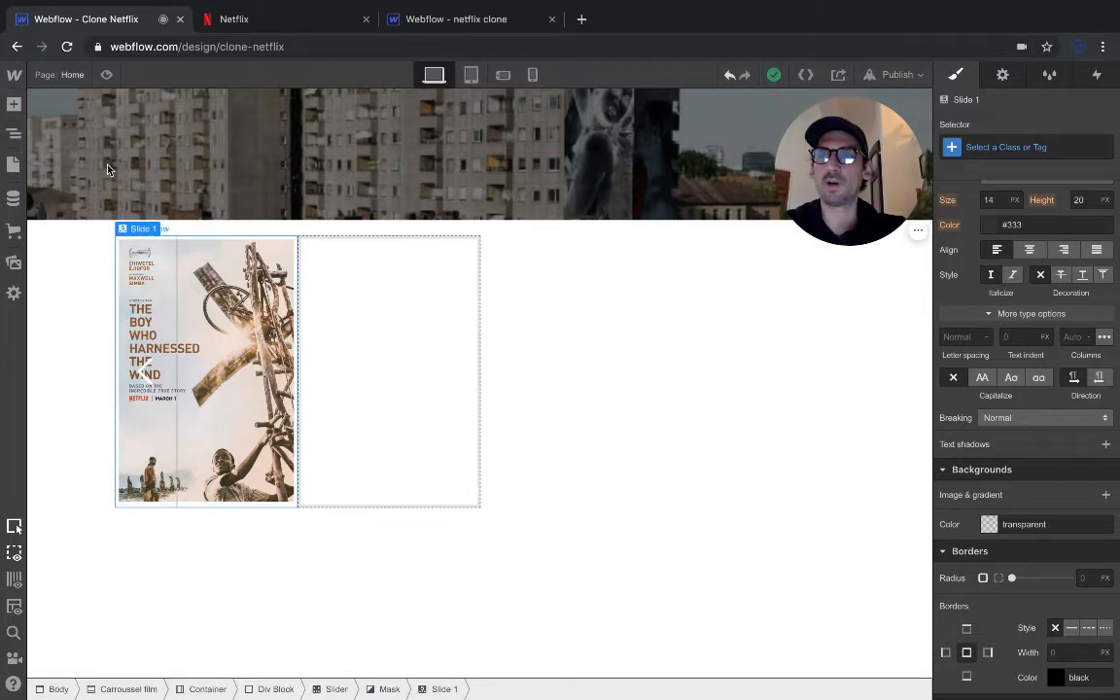
Step: Add a link block after the cover image inside the collection item of Slide 1
left_click(179, 258)
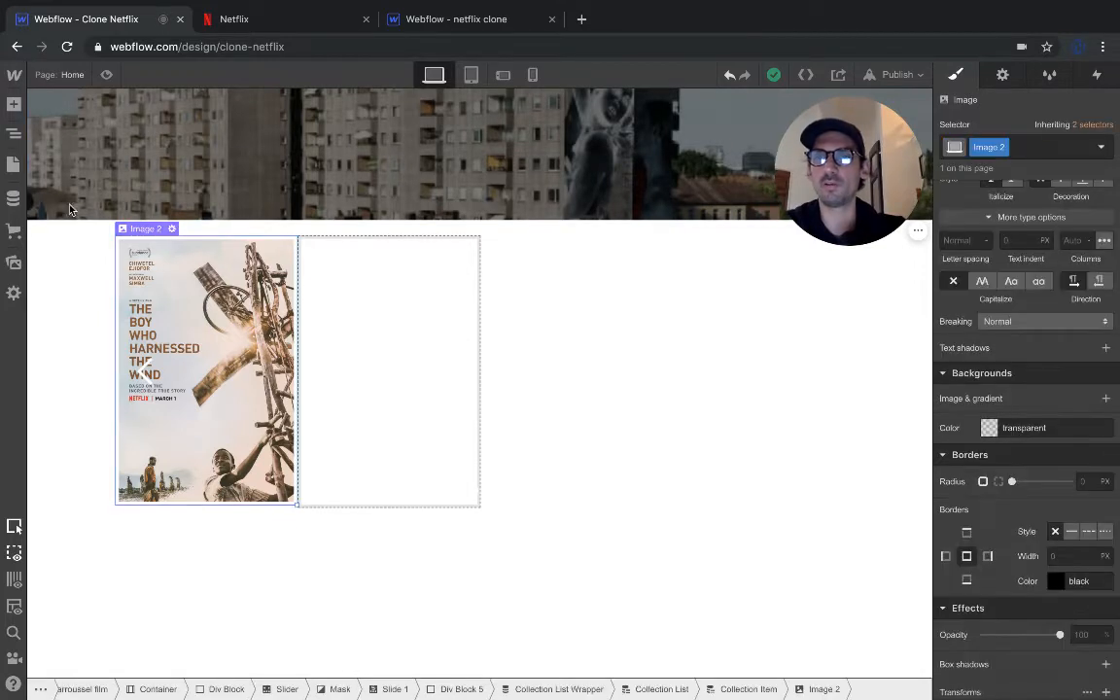
left_click(13, 135)
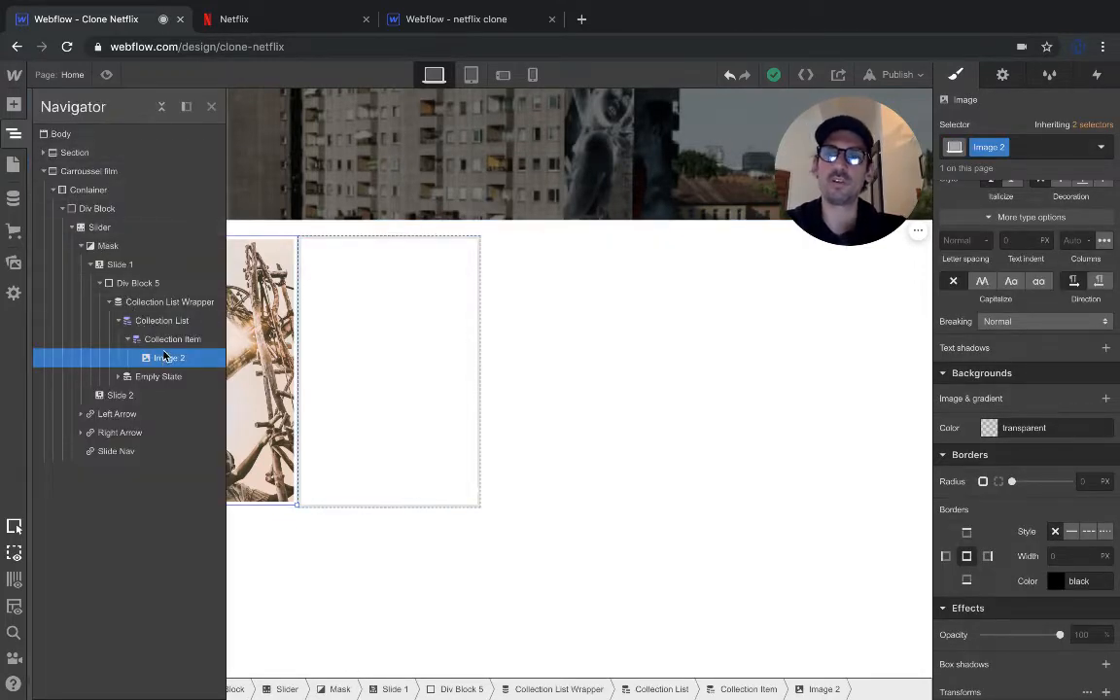
left_click(255, 349)
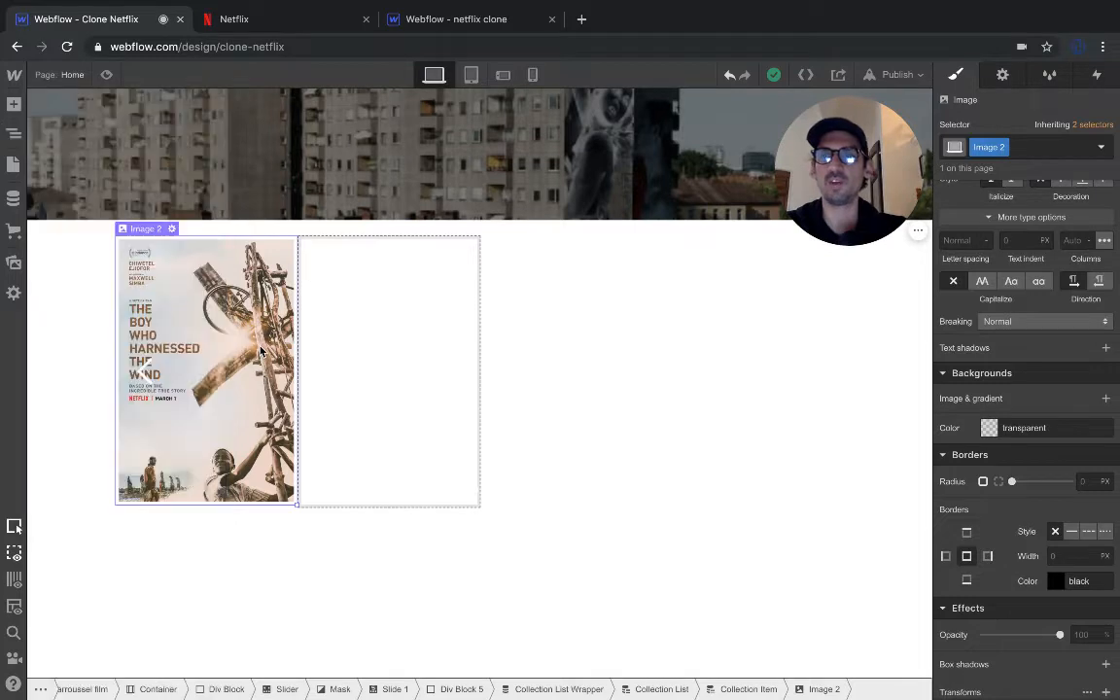
left_click(14, 104)
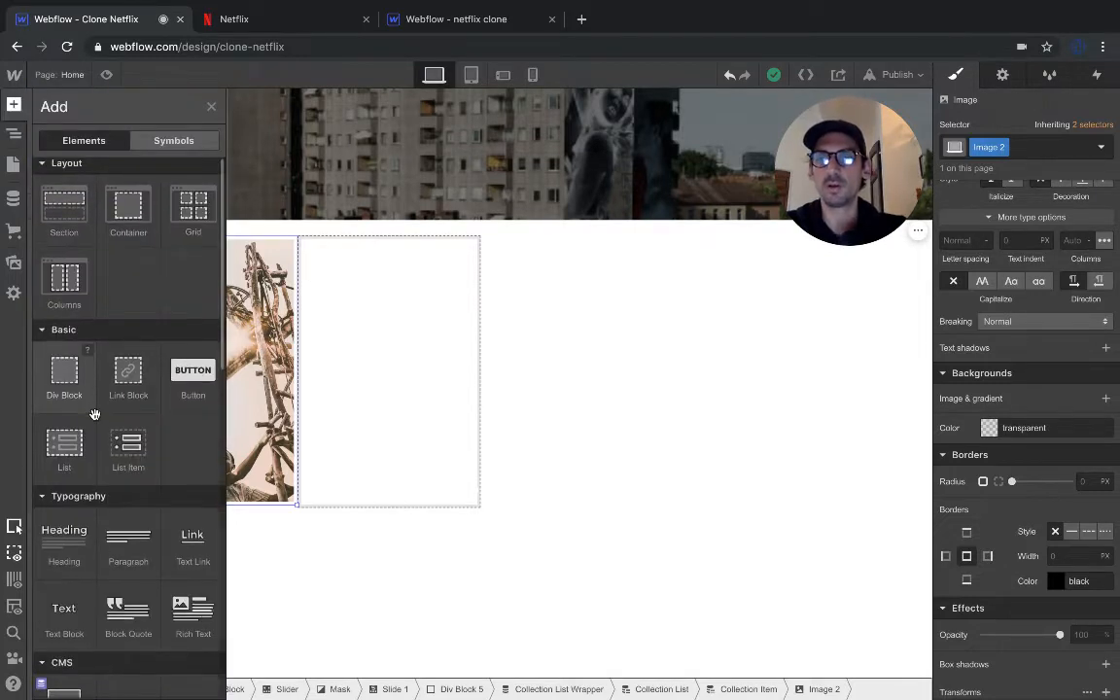
scroll(94, 414, "down", 1)
scroll(102, 482, "down", 4)
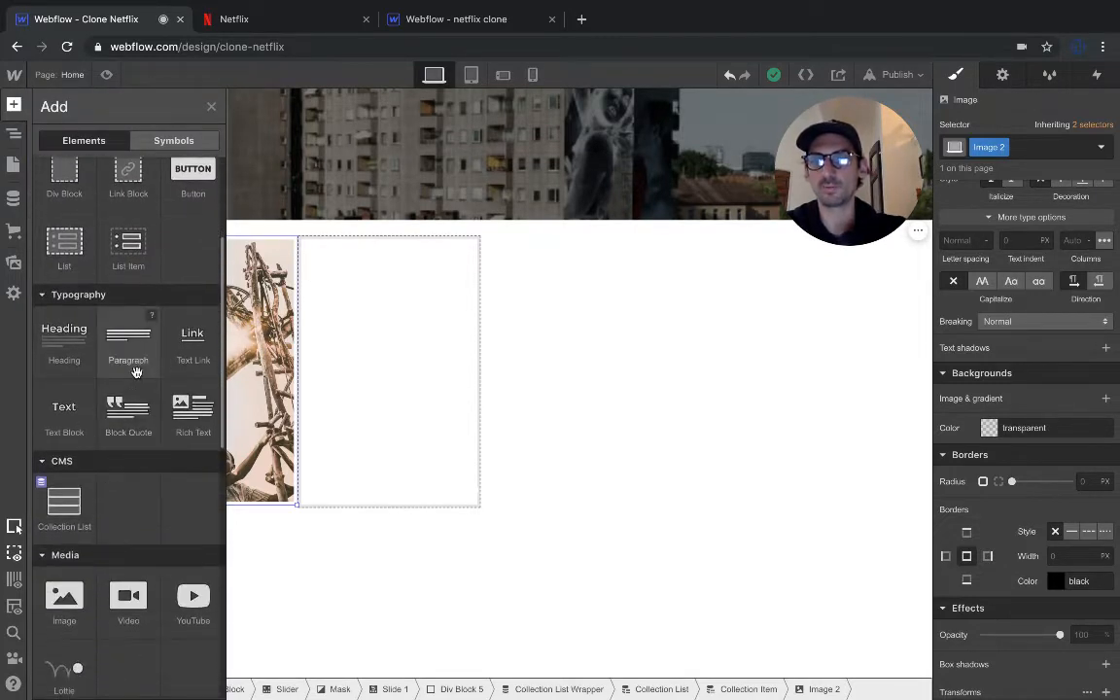
scroll(127, 337, "up", 3)
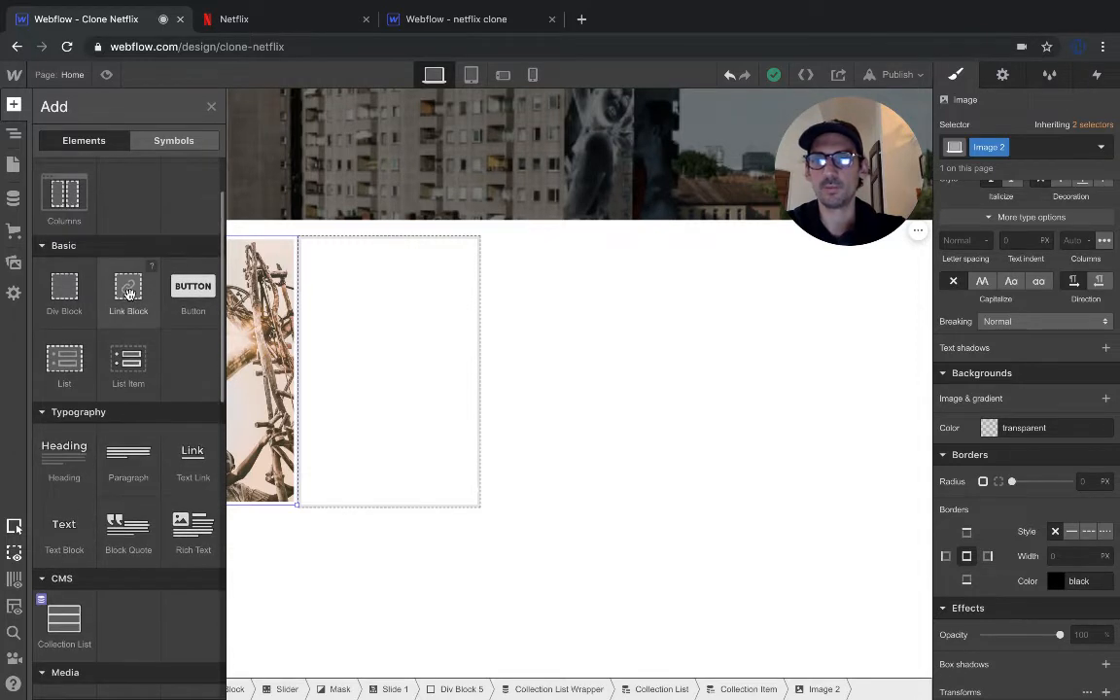
left_click(129, 296)
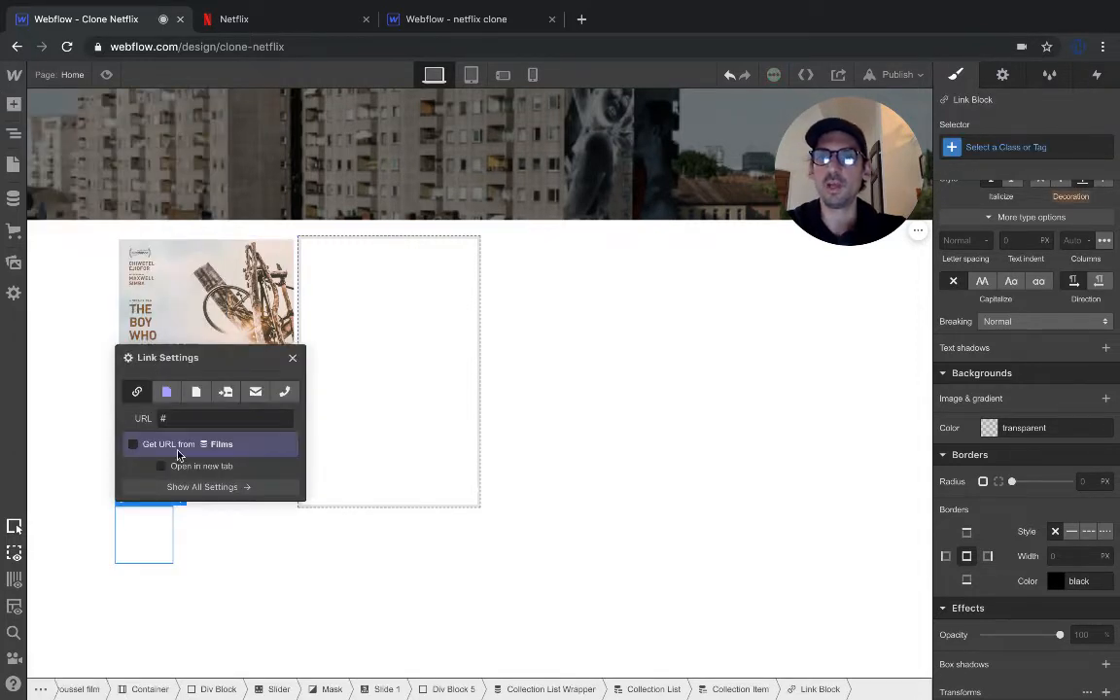
Step: Link the new link block to the Current Film collection page and close its link settings
left_click(167, 393)
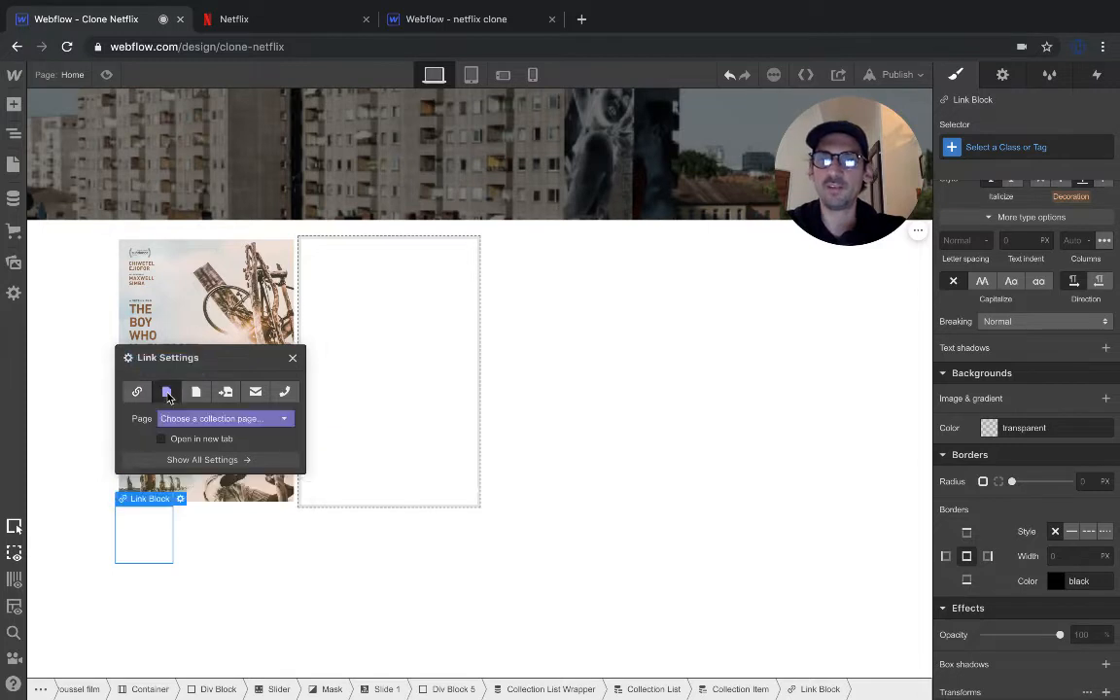
left_click(183, 419)
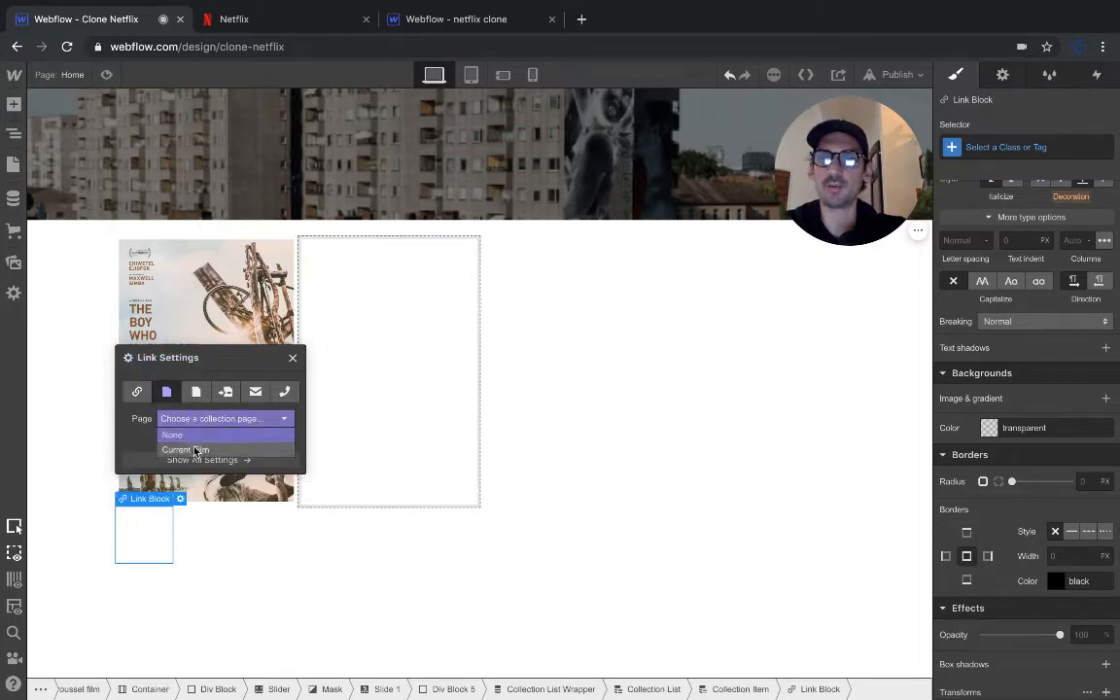
left_click(196, 450)
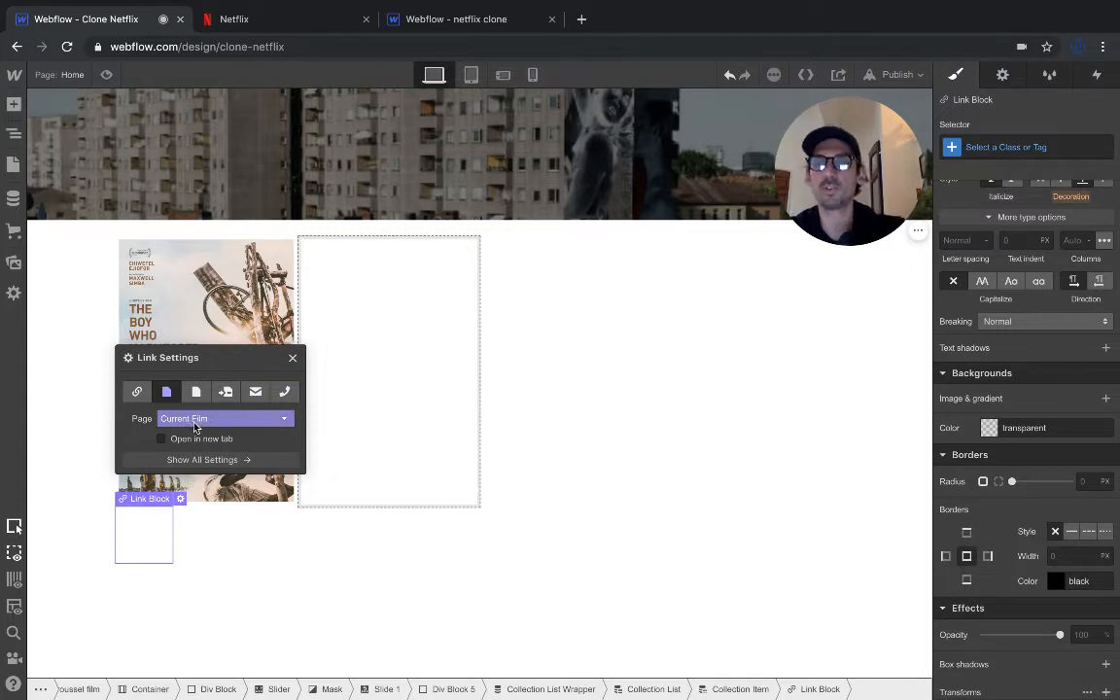
left_click(293, 357)
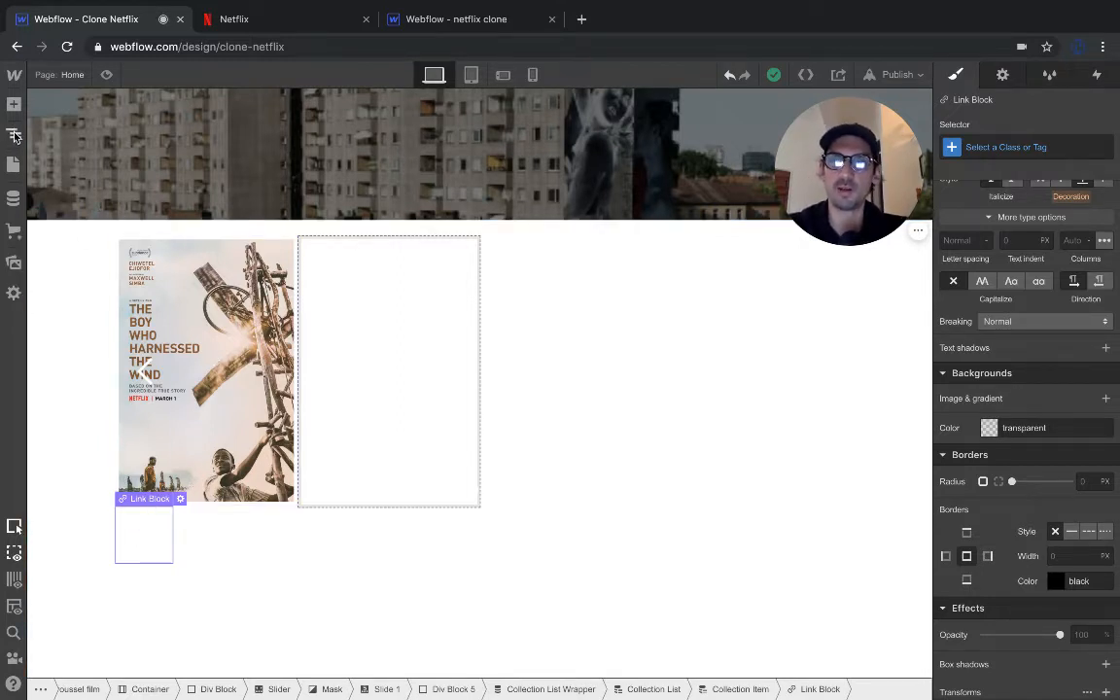
Step: Set the link block's display to horizontal flex with its children aligned to the start
scroll(995, 425, "up", 10)
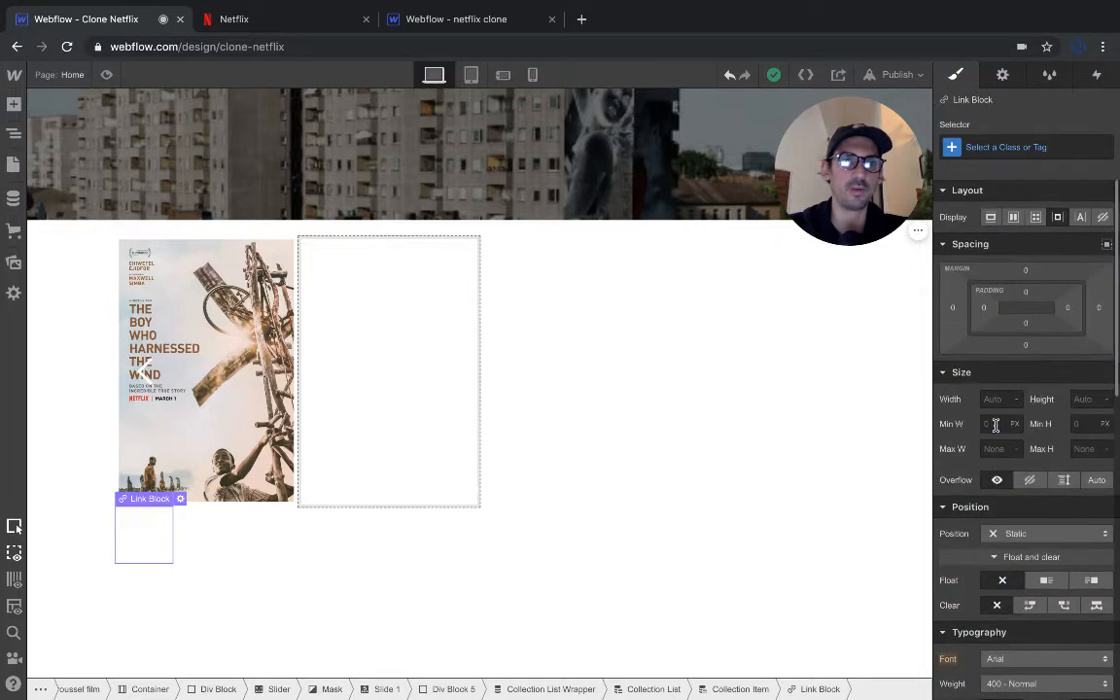
left_click(1013, 217)
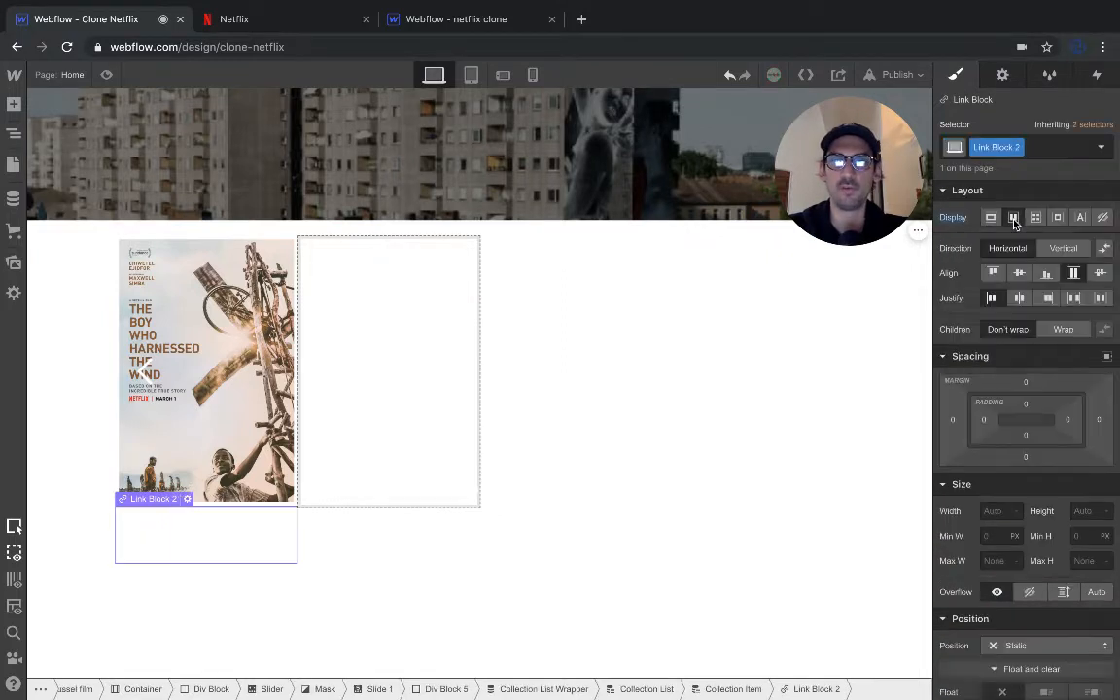
left_click(995, 275)
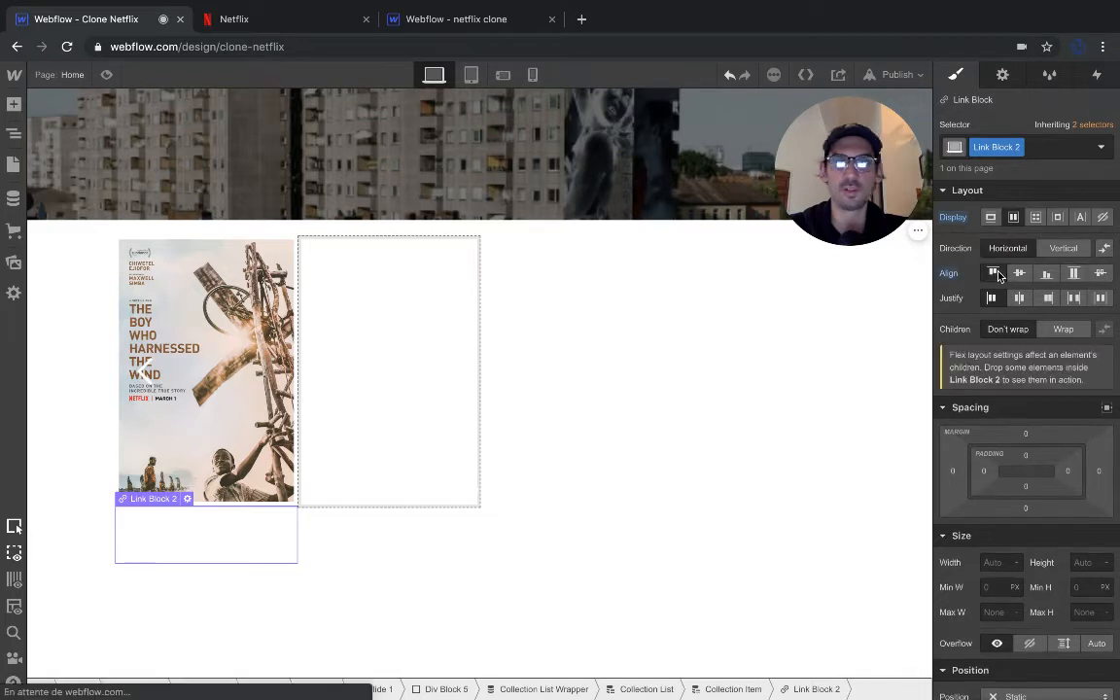
Step: Set the link block's position to absolute
left_click(13, 136)
left_click_drag(161, 381, 185, 385)
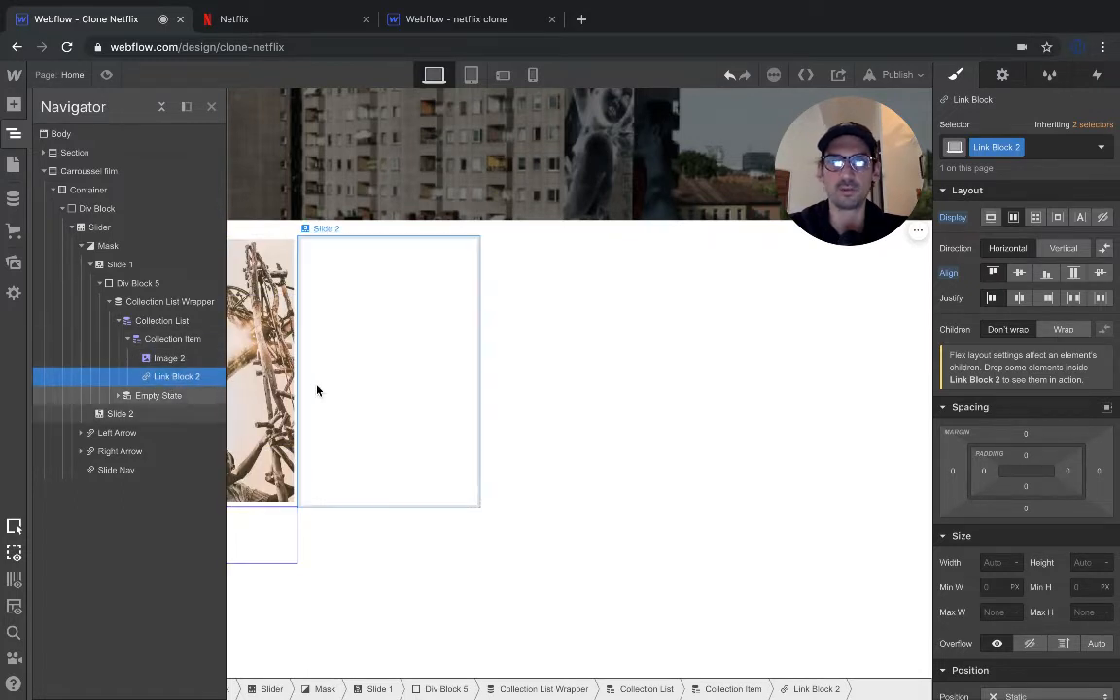
scroll(992, 587, "down", 3)
scroll(994, 593, "down", 2)
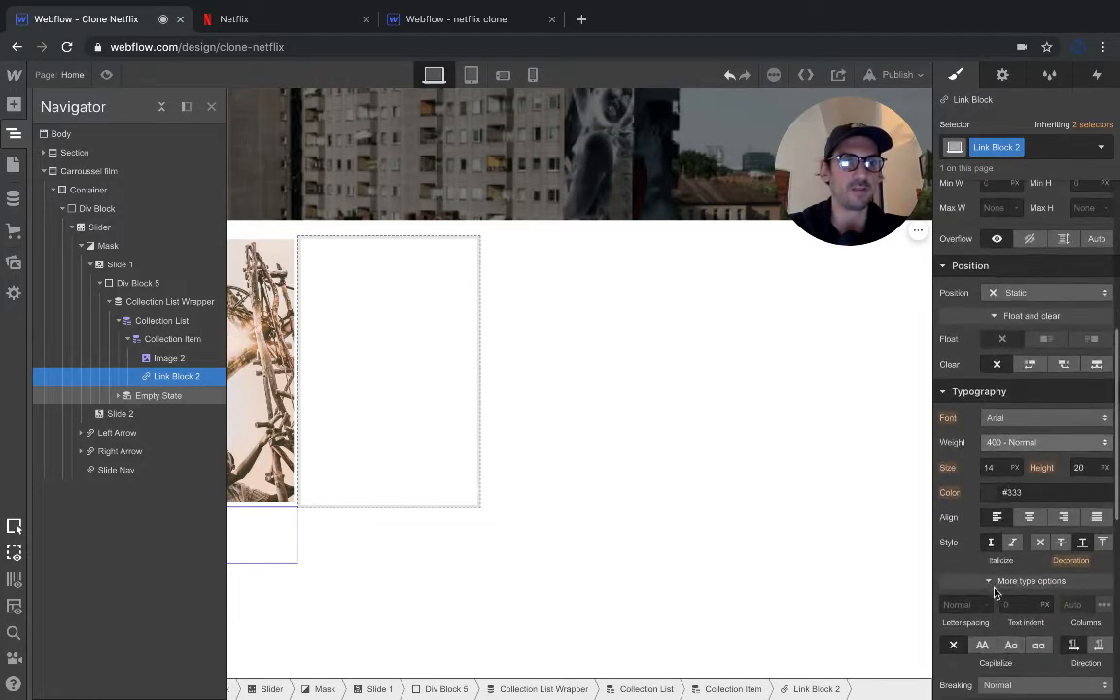
left_click(1015, 292)
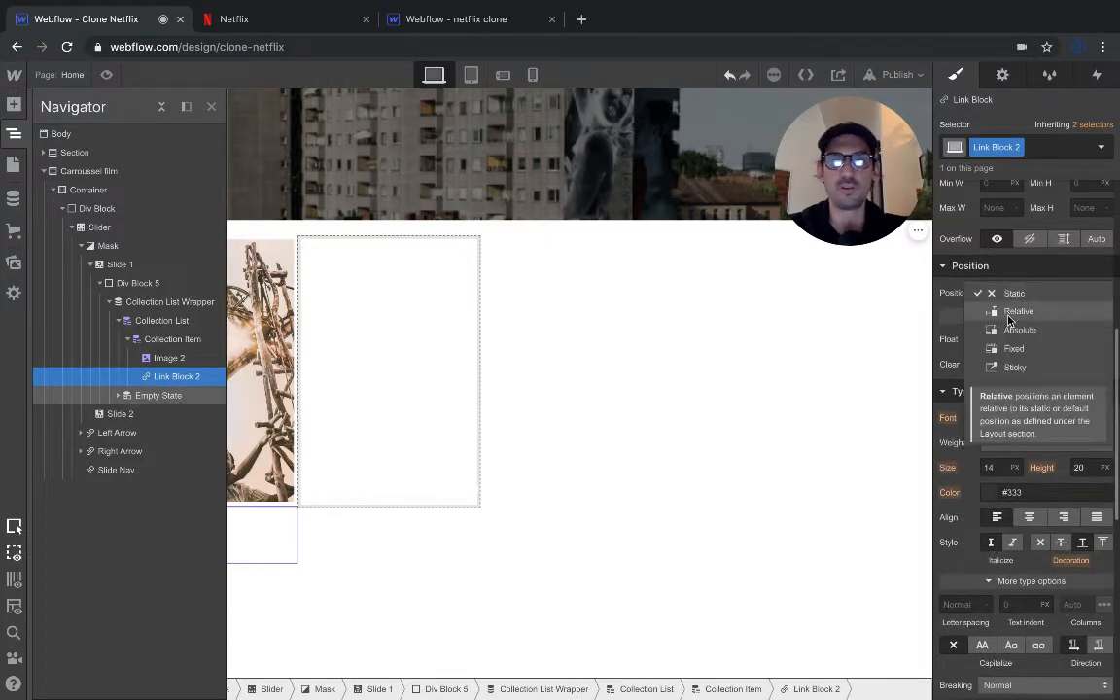
left_click(1011, 313)
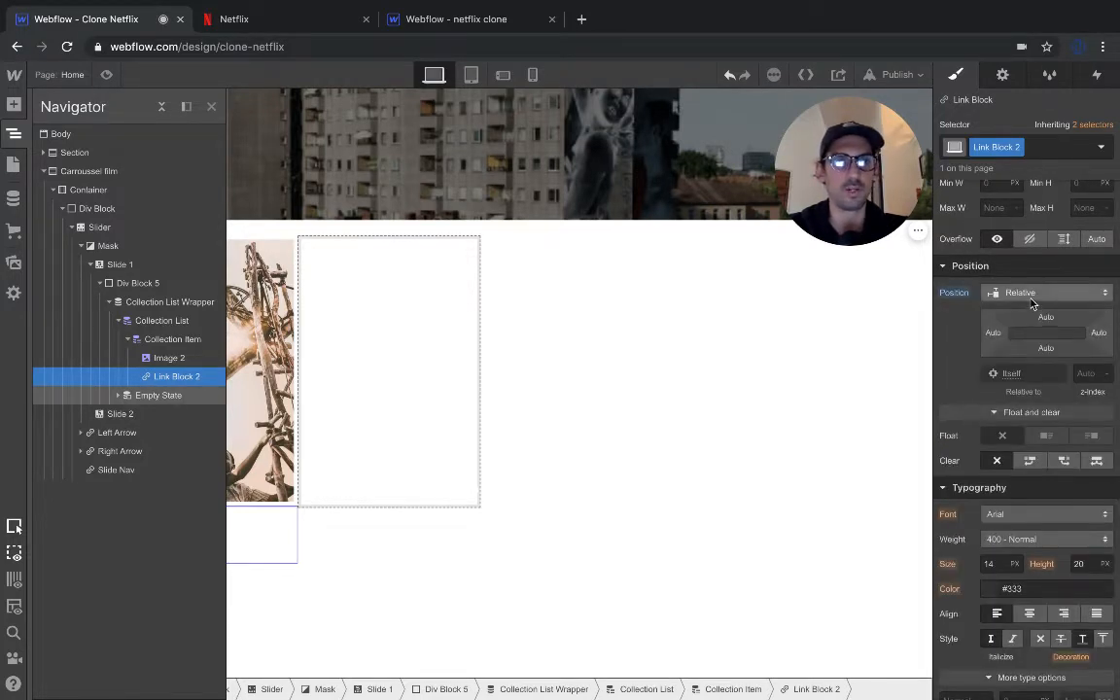
left_click(1030, 296)
left_click(1011, 311)
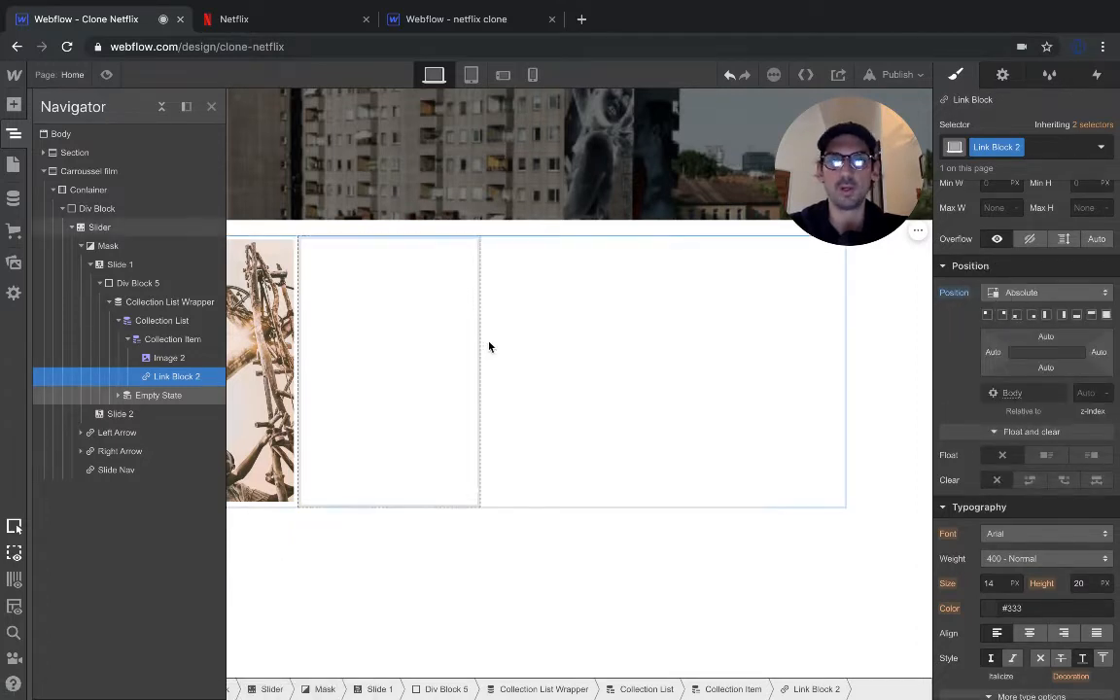
Step: Give the link block a pure red background color, #ff0000
scroll(975, 296, "up", 4)
scroll(992, 370, "down", 9)
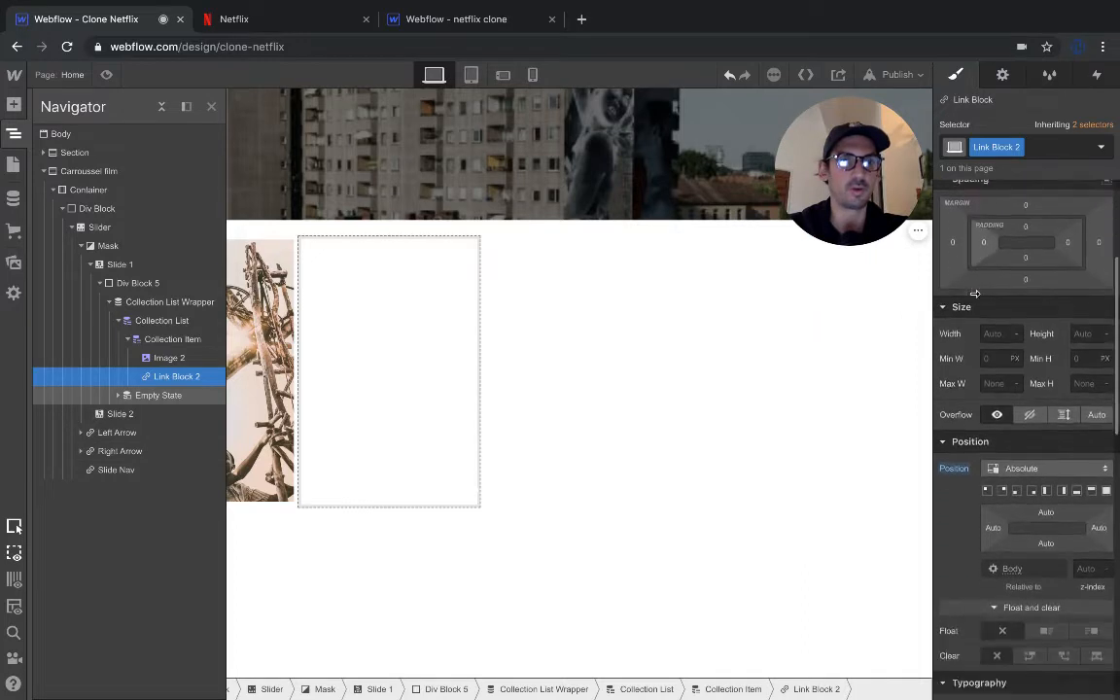
scroll(994, 401, "down", 2)
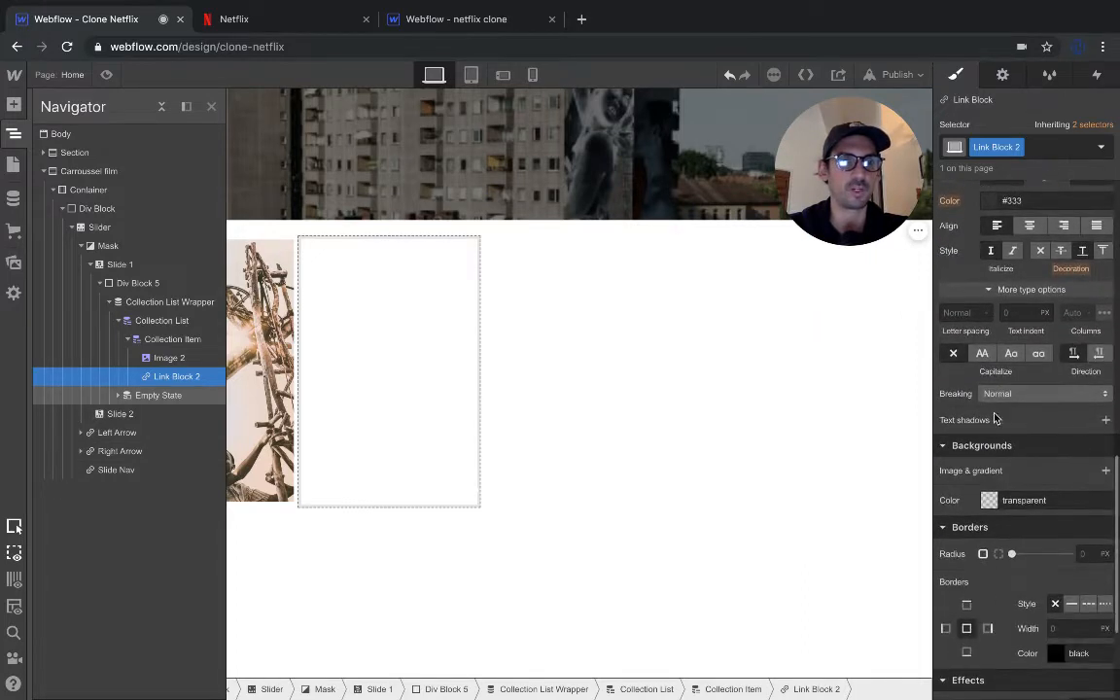
left_click(988, 499)
left_click_drag(1019, 323, 1086, 339)
left_click(971, 198)
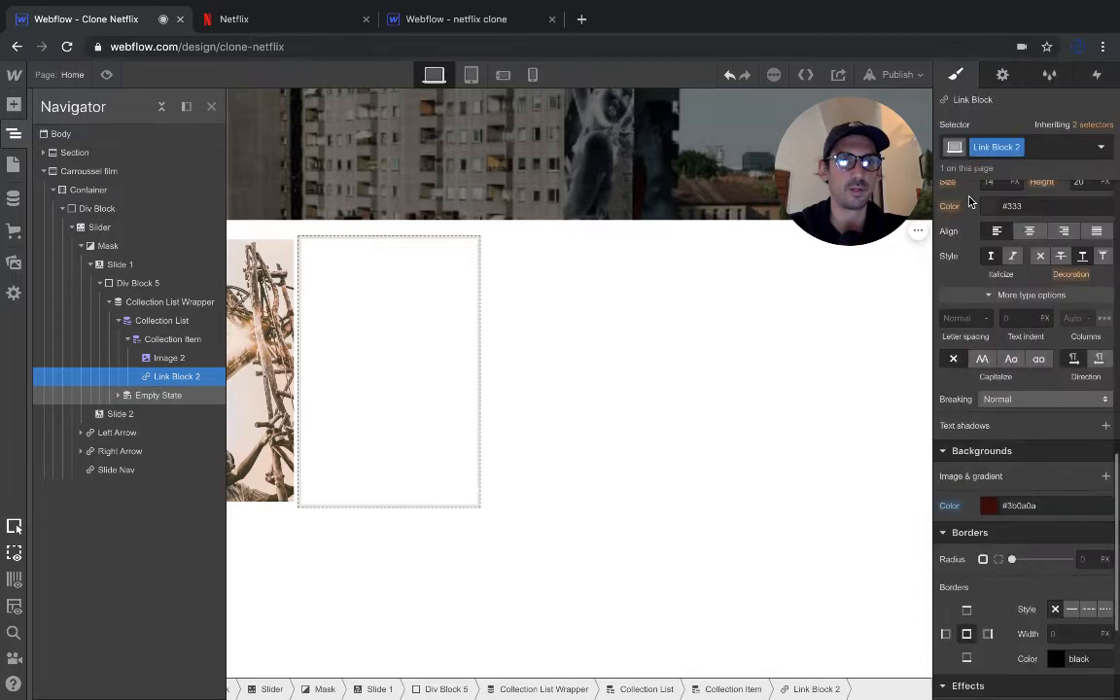
left_click(984, 506)
left_click_drag(1047, 338, 1116, 253)
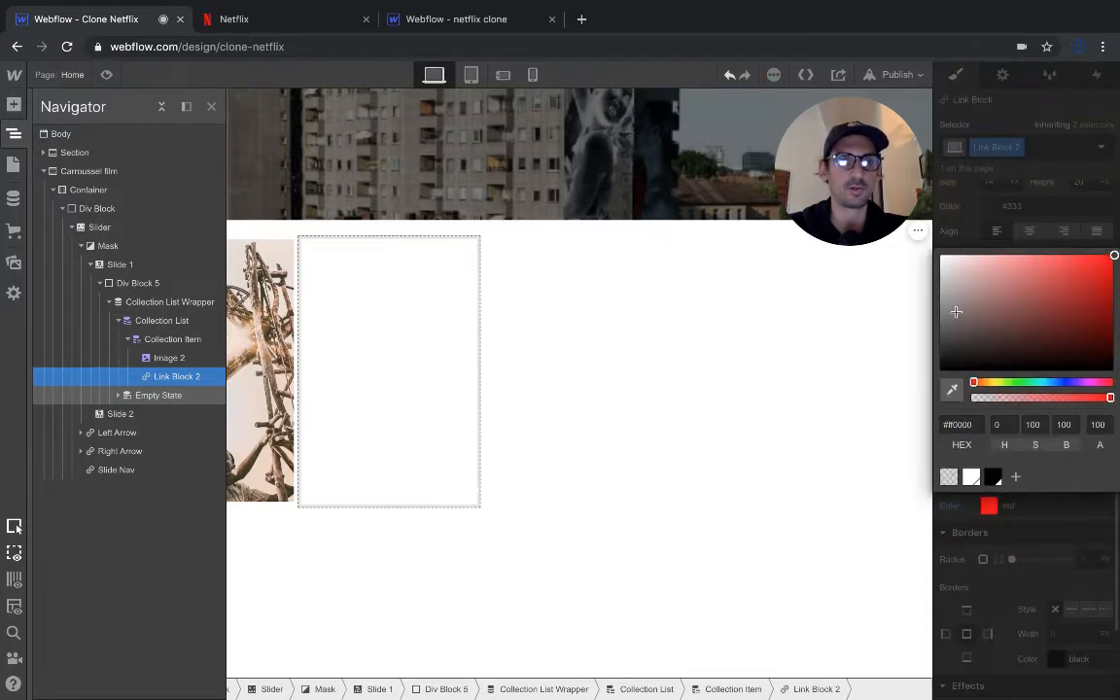
Step: Set the link block's width to 100% and close the element tree
scroll(969, 242, "up", 6)
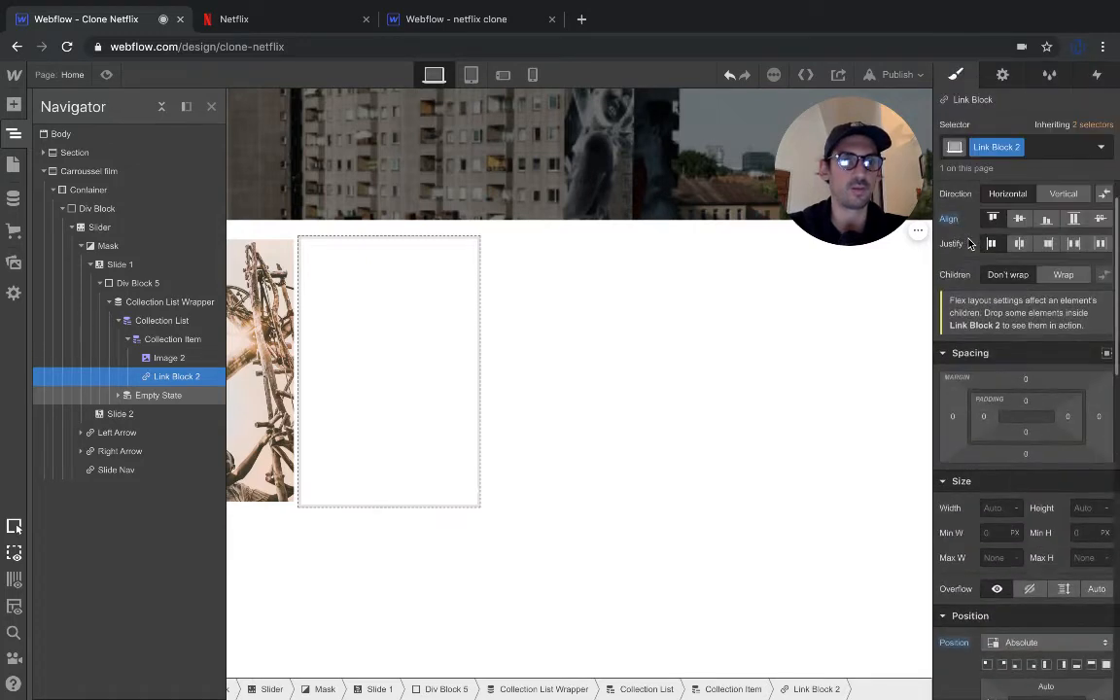
scroll(969, 243, "down", 1)
scroll(969, 242, "up", 1)
left_click(997, 491)
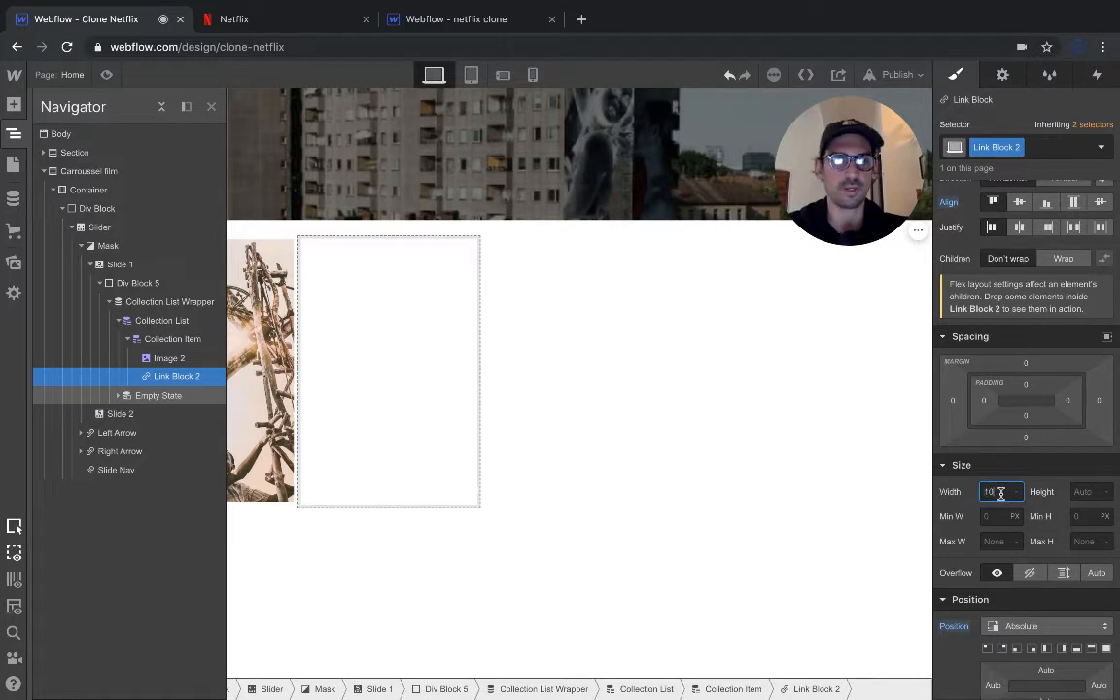
type("100")
left_click(1015, 491)
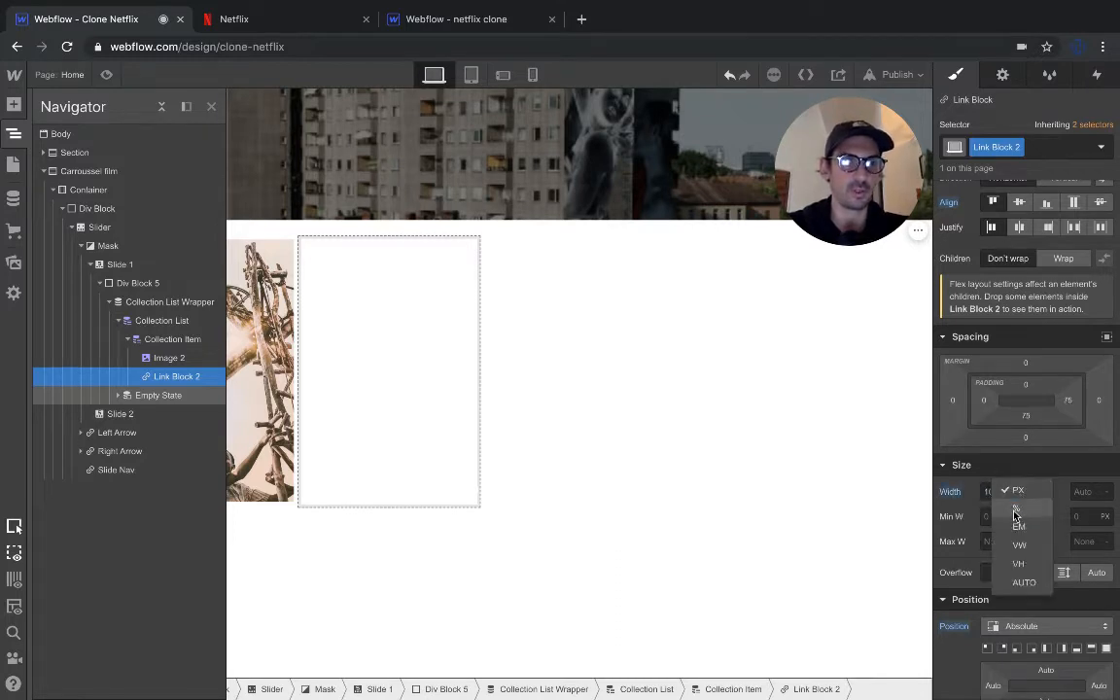
left_click(1015, 512)
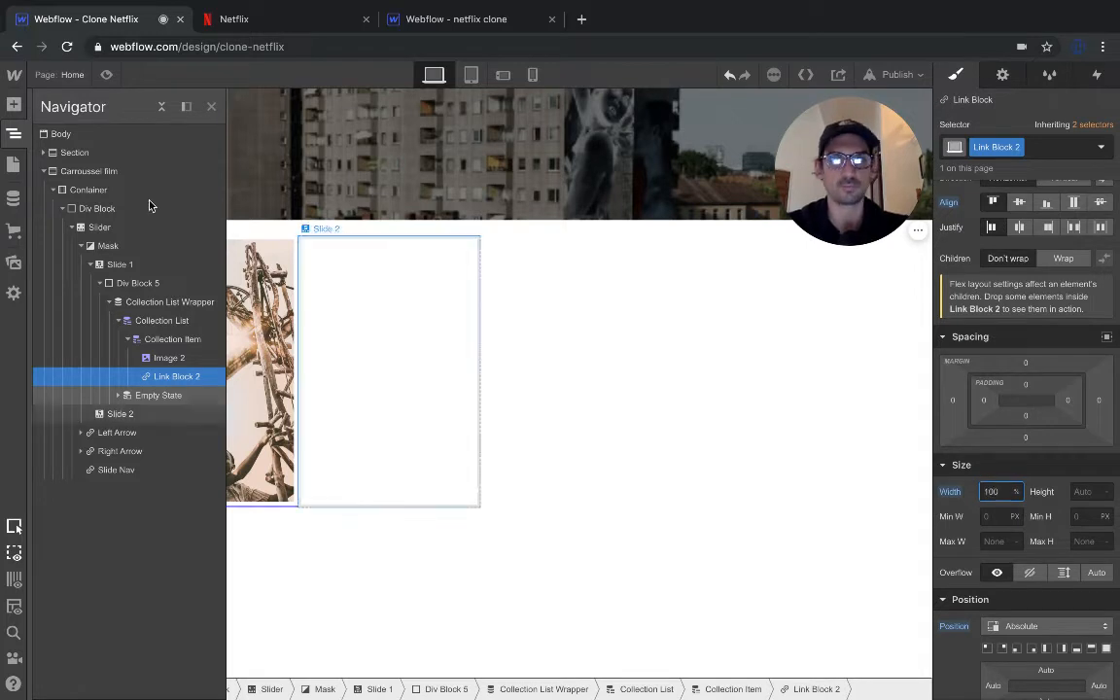
left_click(210, 106)
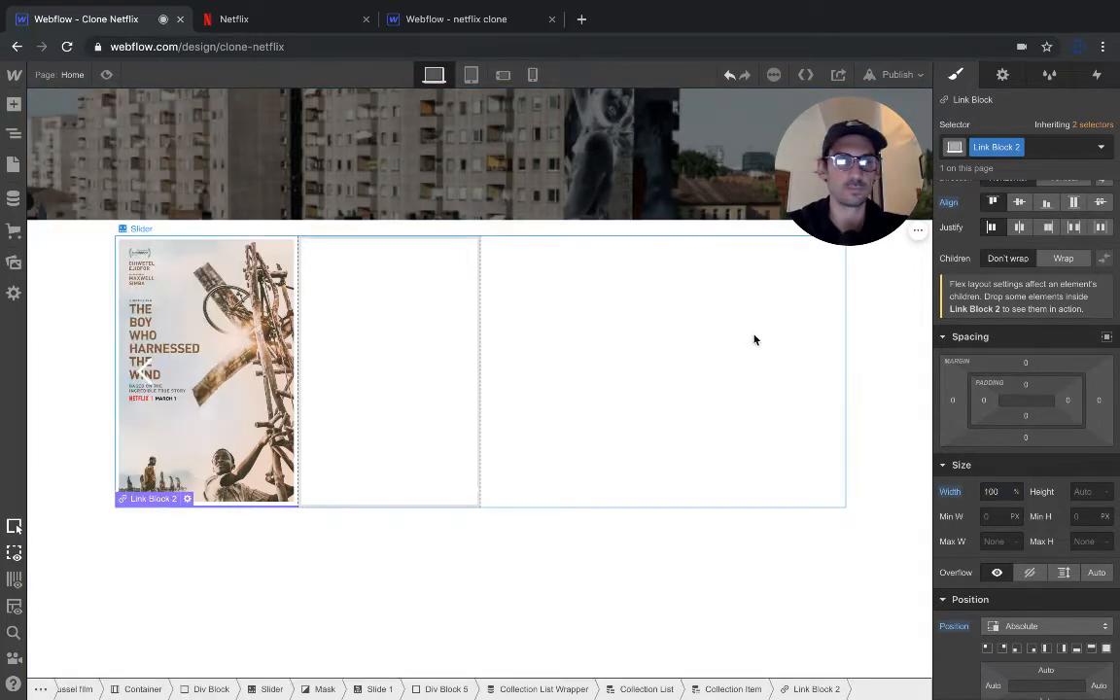
Step: Set the link block's height to 100%
left_click(1088, 492)
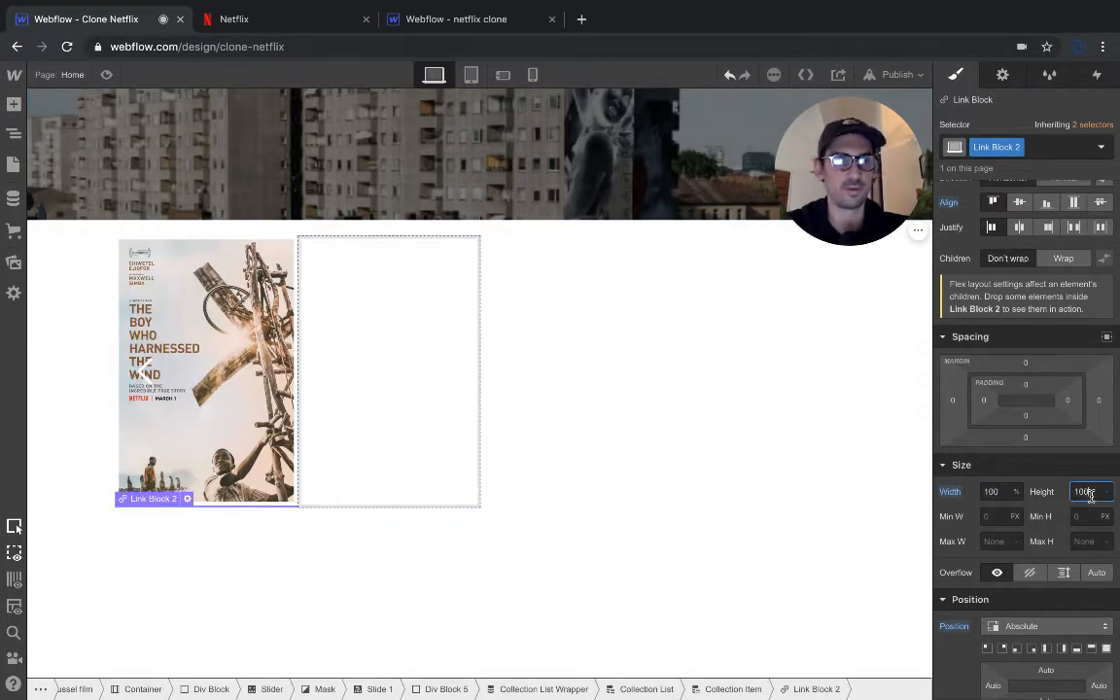
left_click(1106, 492)
left_click(1086, 510)
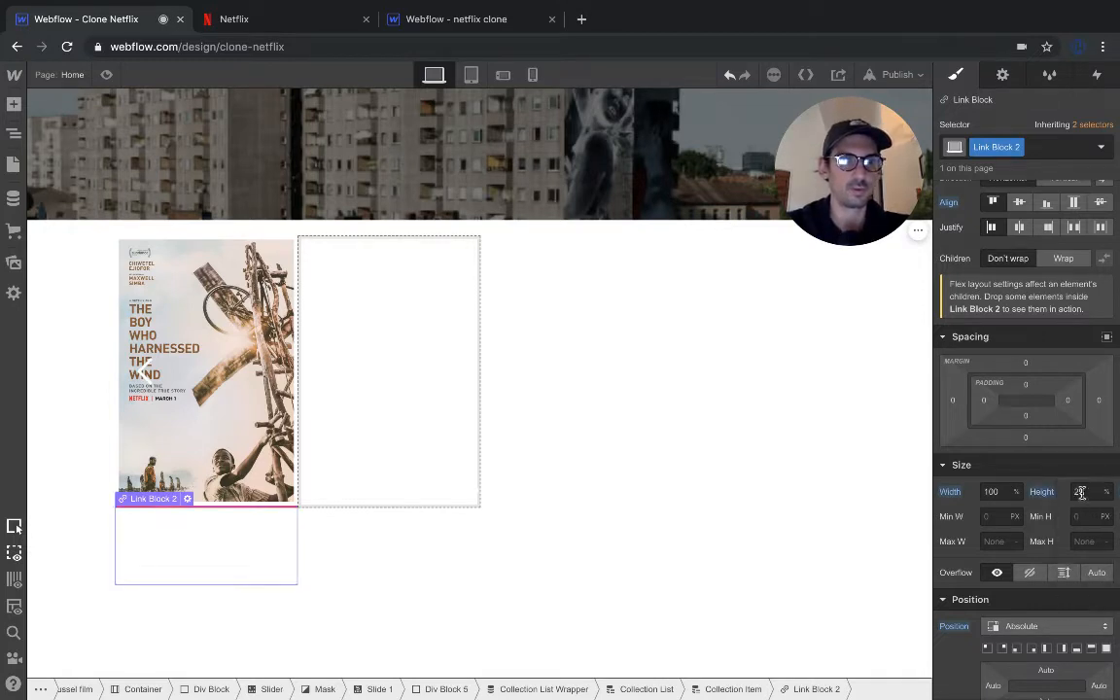
left_click(1080, 491)
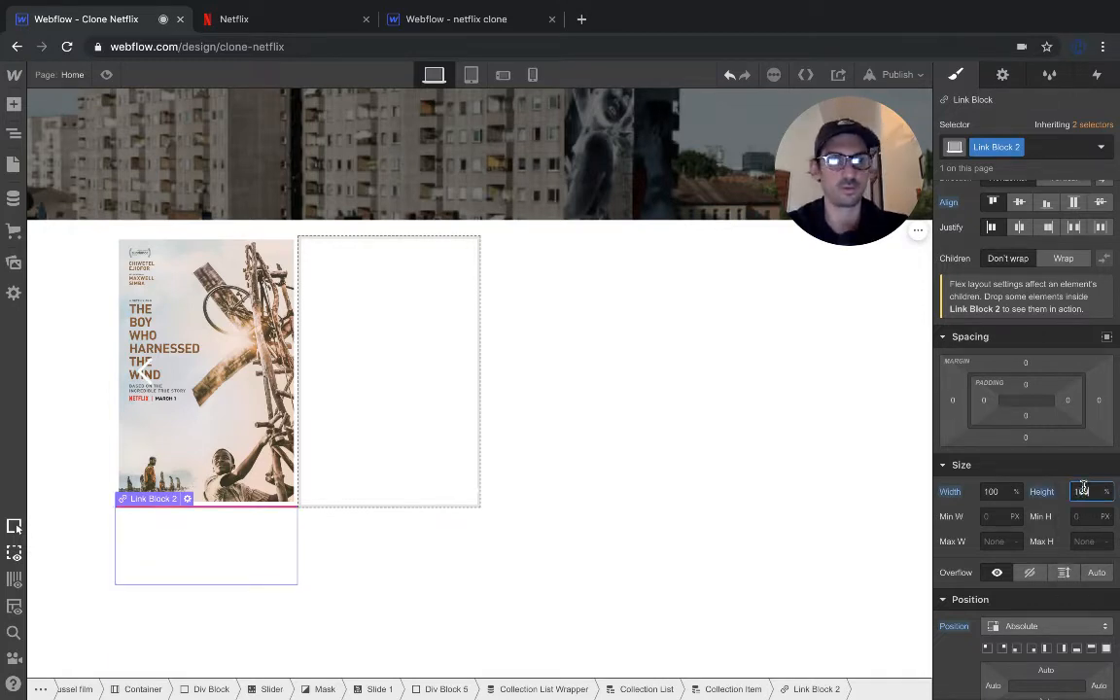
Step: Anchor the absolutely positioned link block to the top-left corner with 0% top and left offsets
scroll(1017, 504, "down", 3)
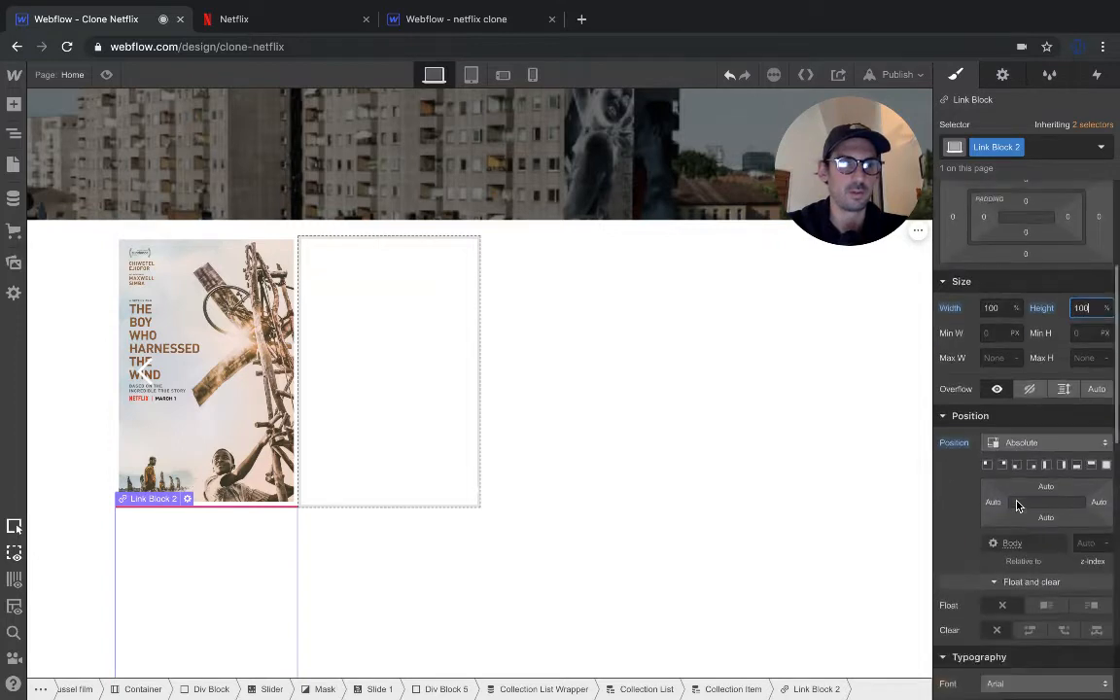
scroll(1016, 505, "down", 2)
left_click(988, 326)
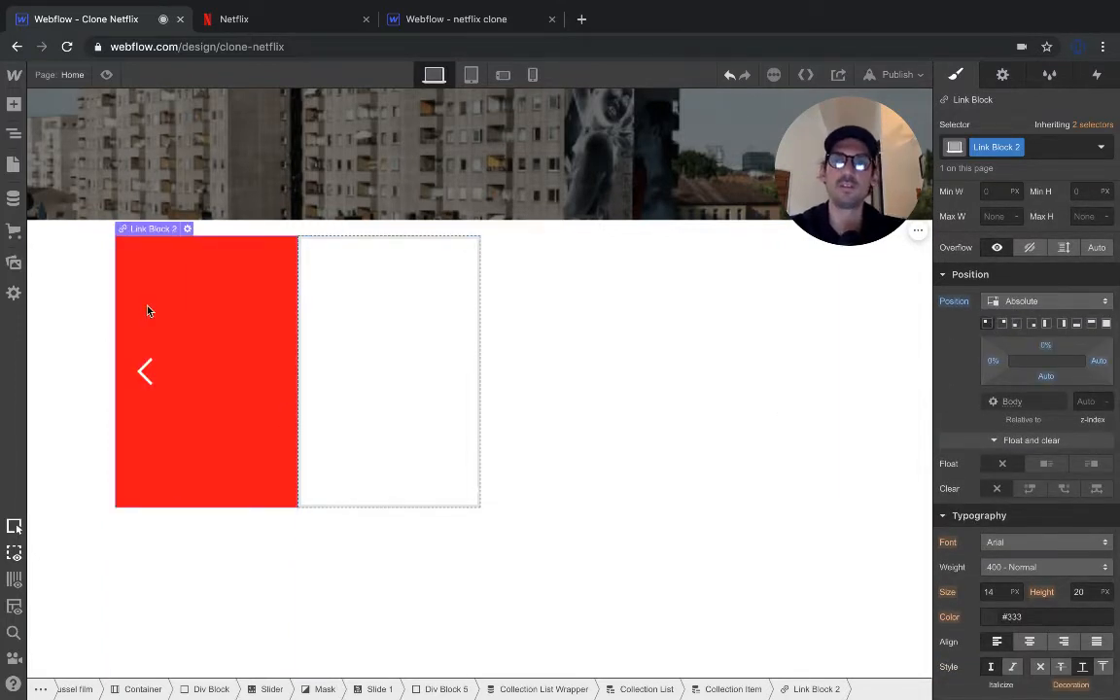
scroll(968, 467, "down", 4)
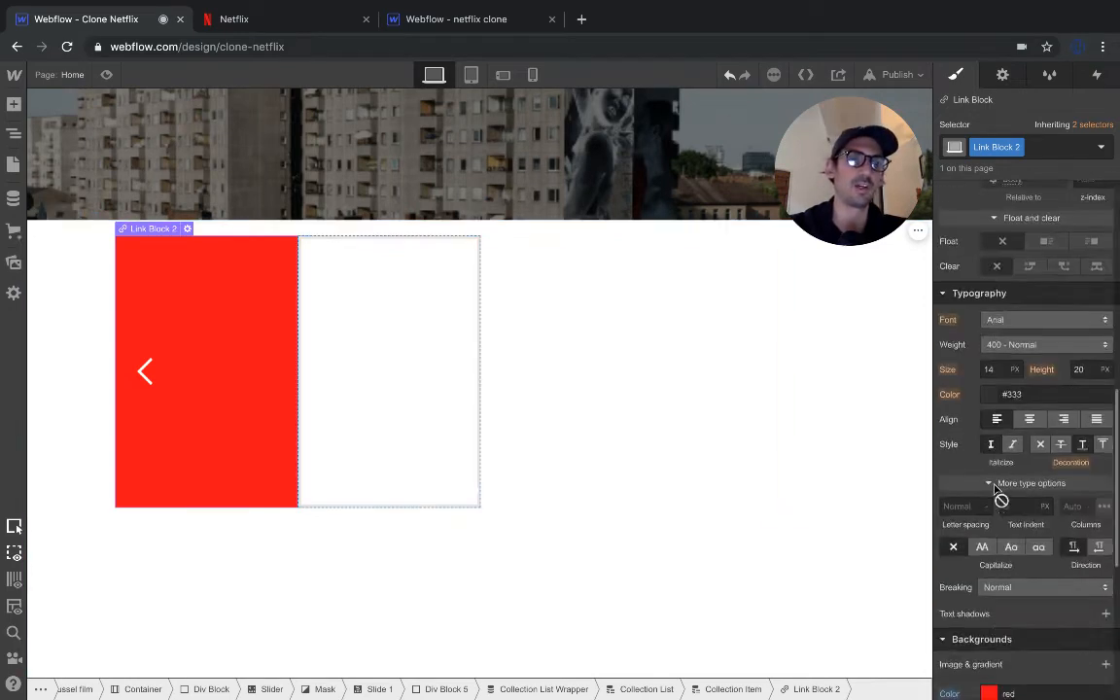
scroll(988, 389, "up", 5)
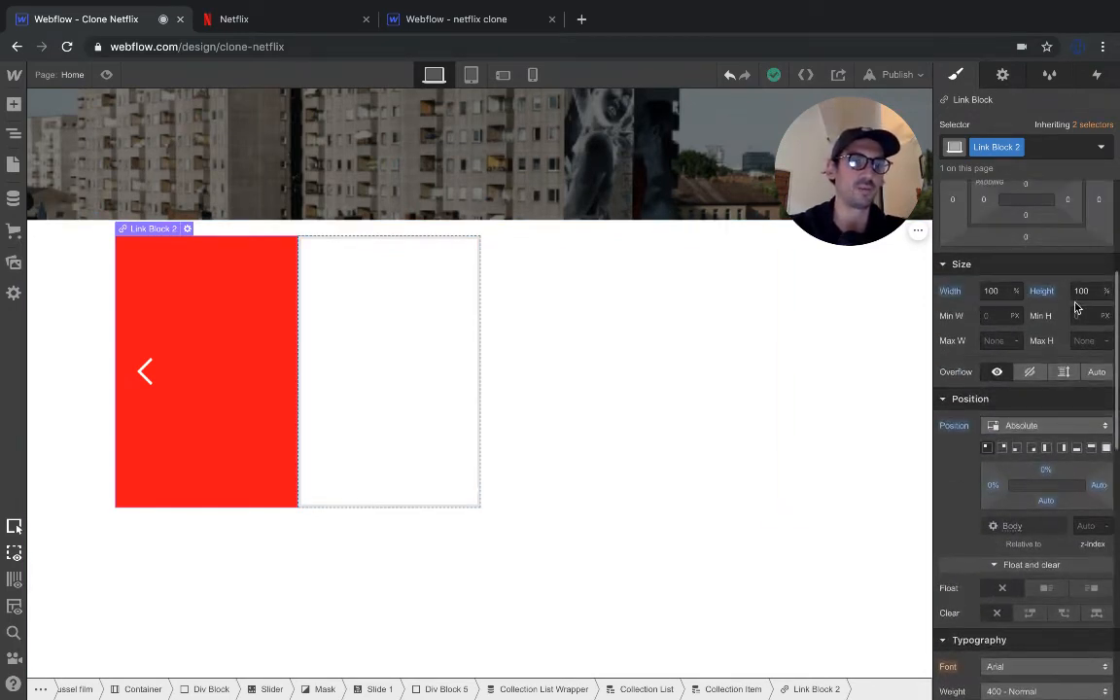
Step: Make the link block's background color transparent so that the film cover underneath shows through
scroll(1088, 306, "down", 2)
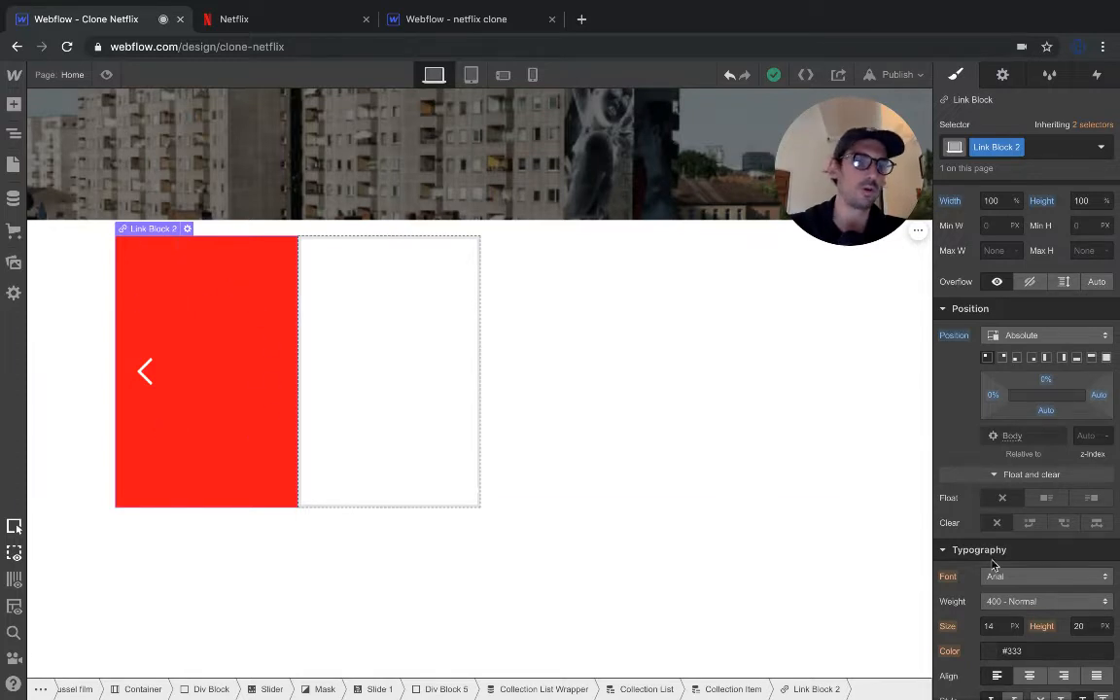
scroll(992, 565, "down", 3)
scroll(992, 565, "down", 5)
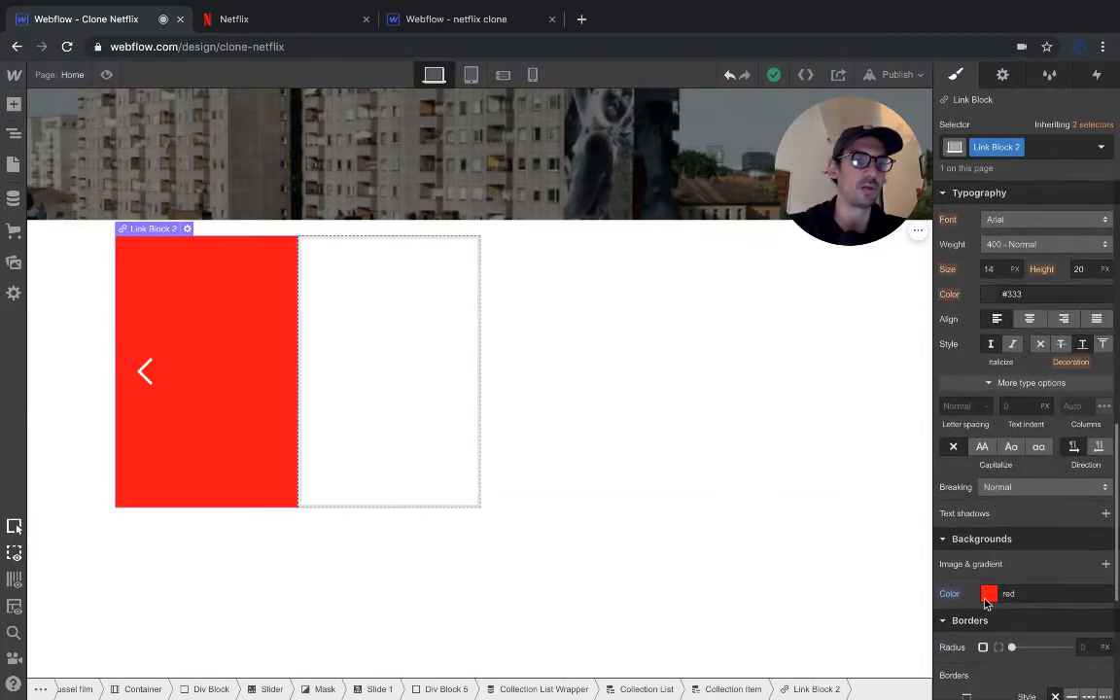
left_click(988, 596)
left_click(948, 564)
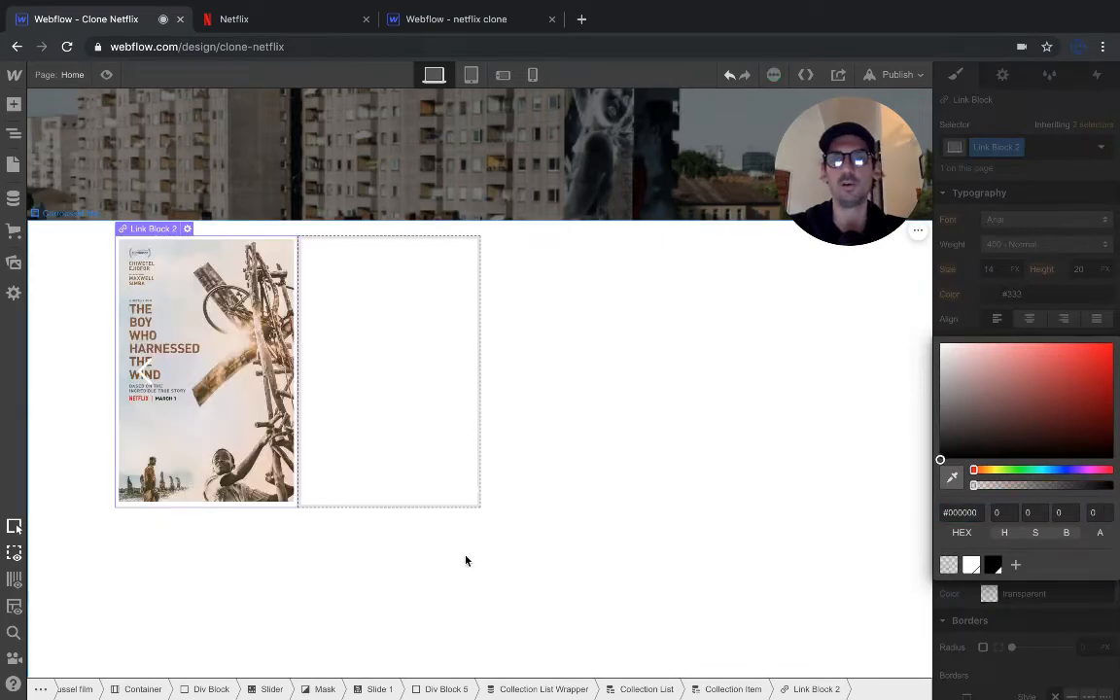
Step: Preview the page to check that the film cover links to its film page, and return to editing
left_click(428, 560)
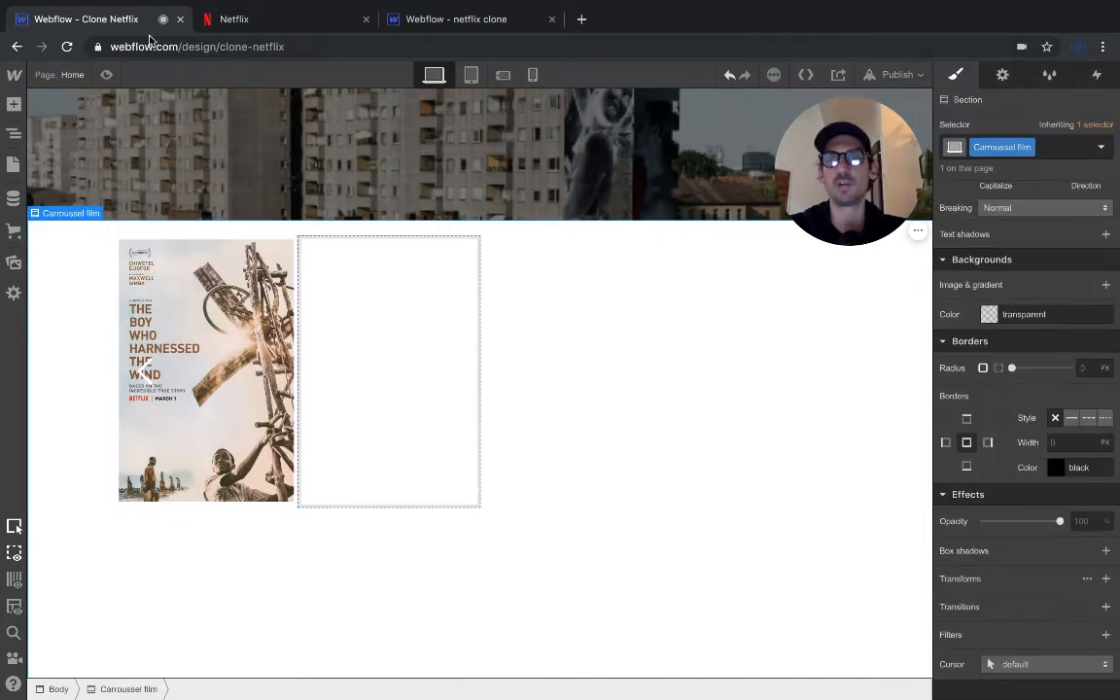
left_click(105, 75)
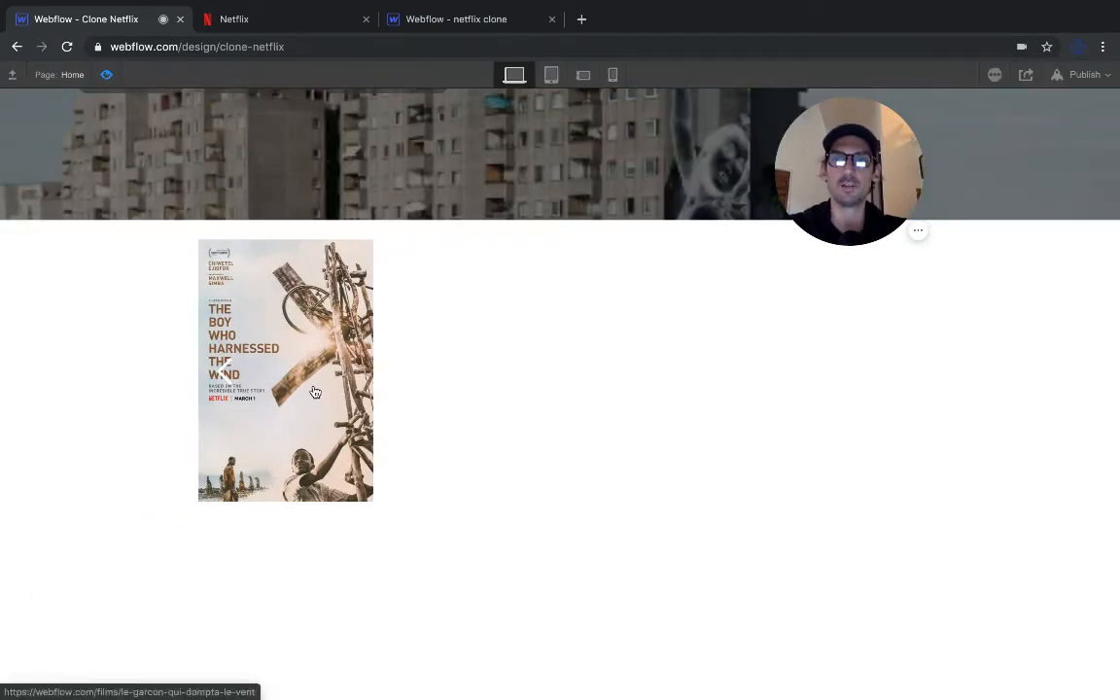
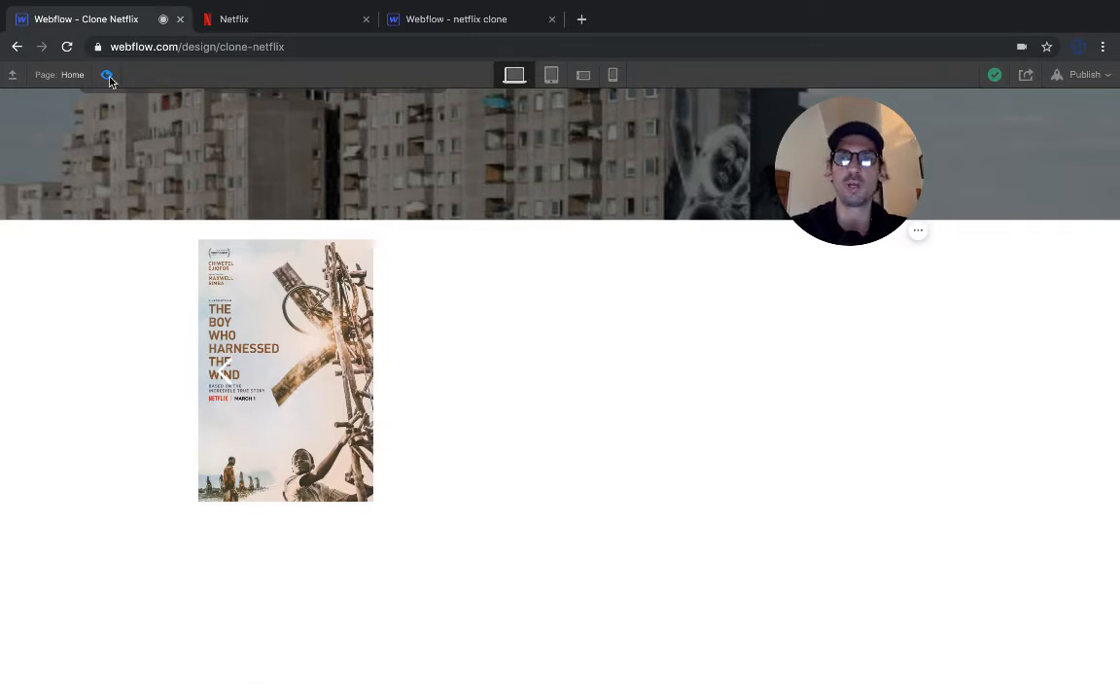
left_click(107, 76)
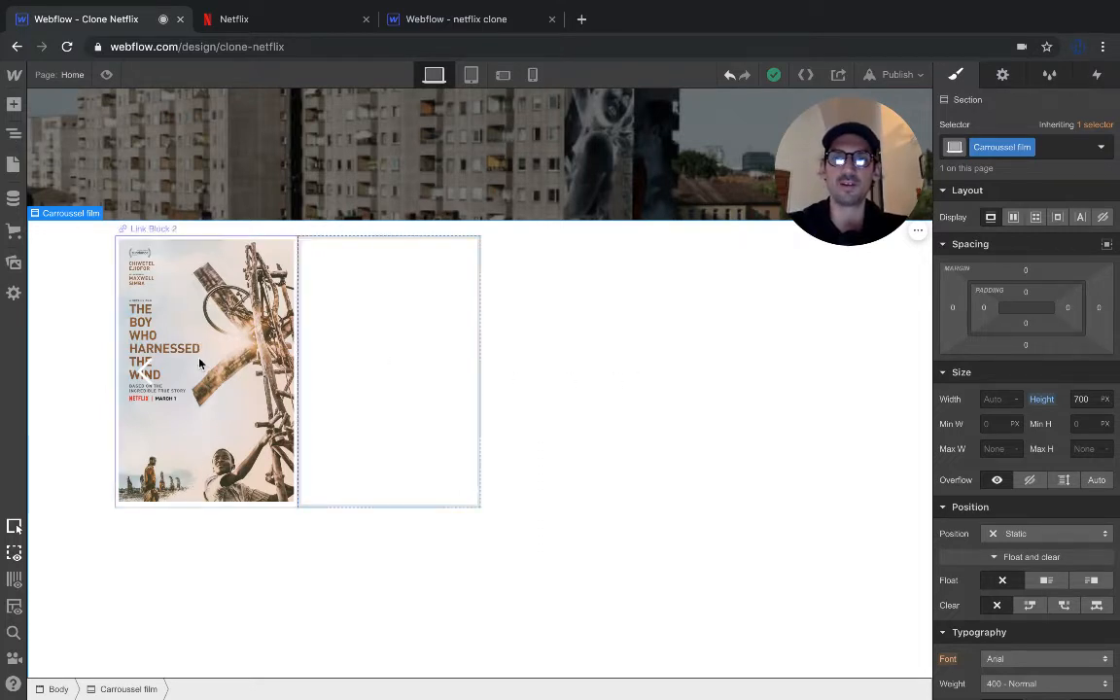
Step: Copy Div Block 5 with its film collection list from Slide 1 and paste it into Slide 2
left_click(14, 137)
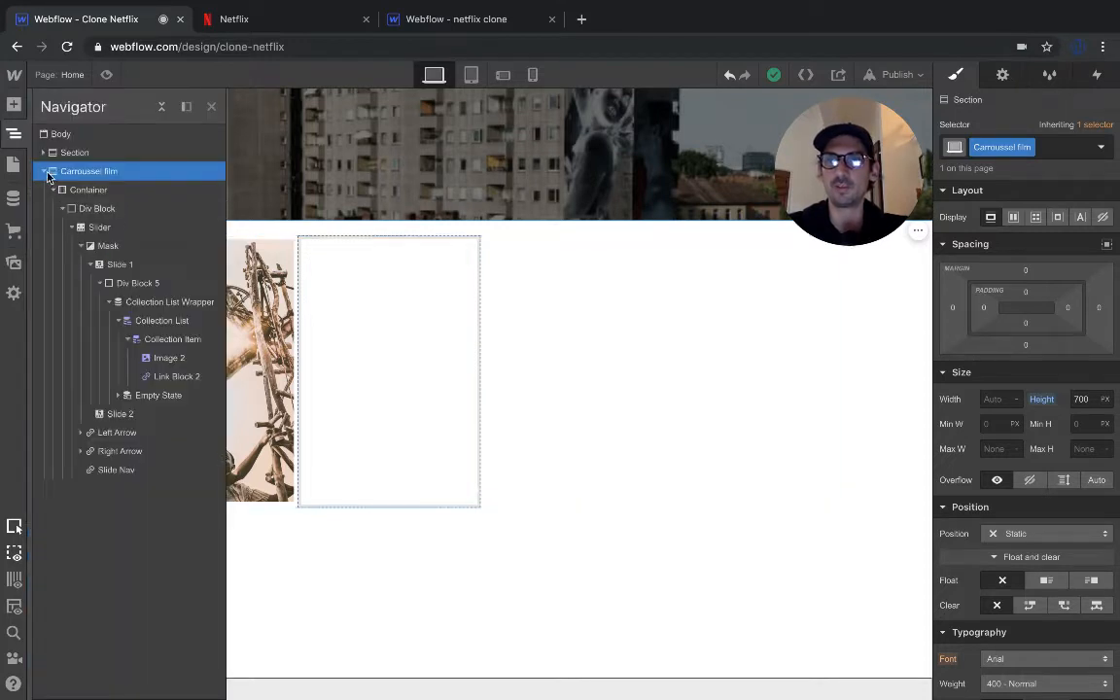
left_click(81, 246)
left_click(81, 246)
left_click(89, 265)
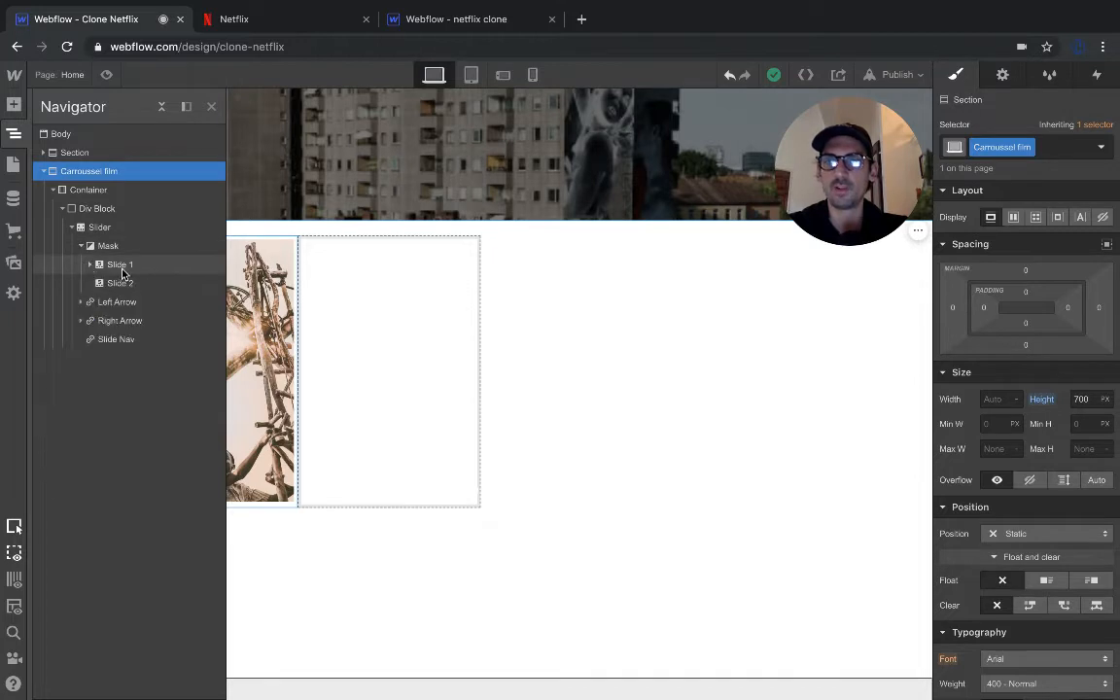
left_click(120, 272)
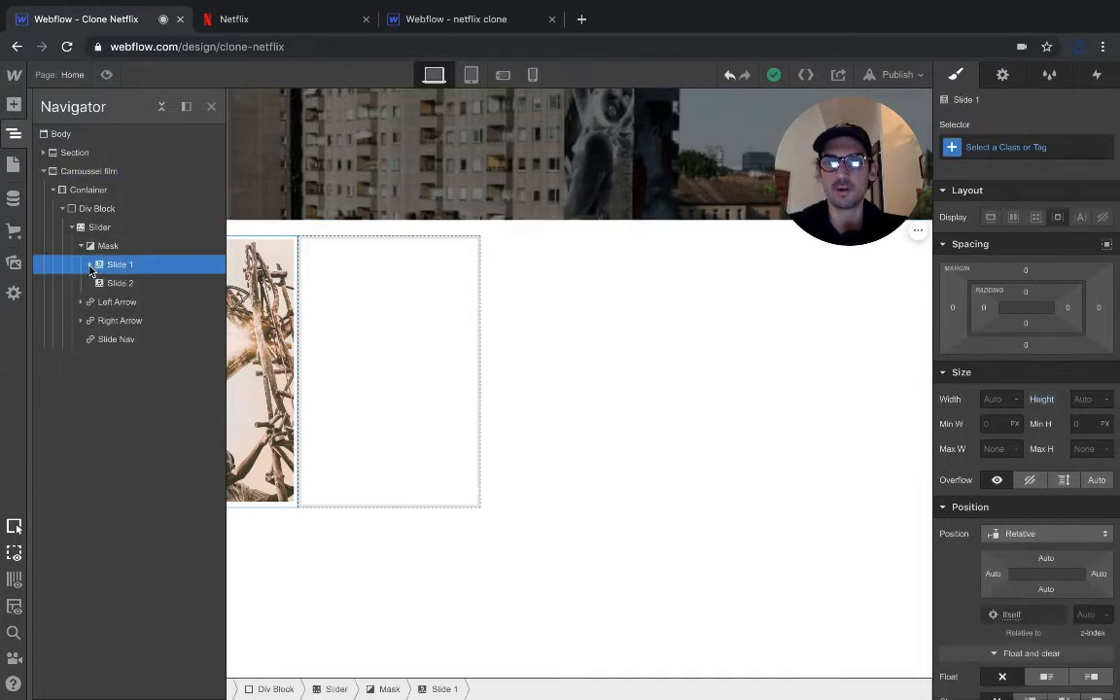
left_click(90, 264)
left_click(102, 283)
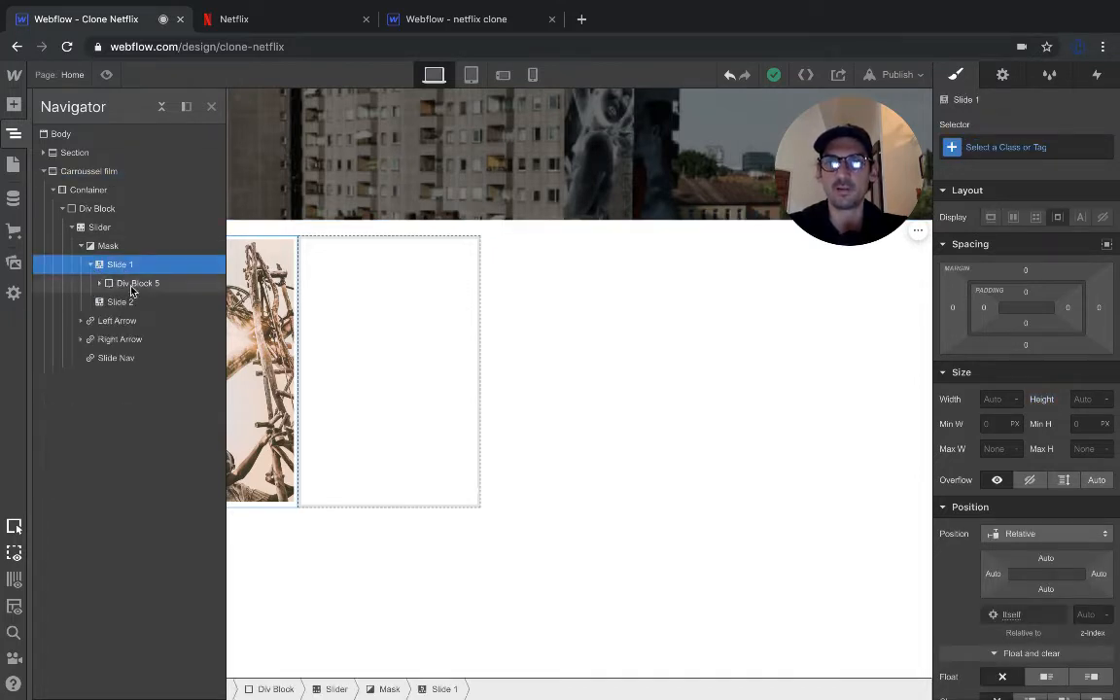
left_click(131, 289)
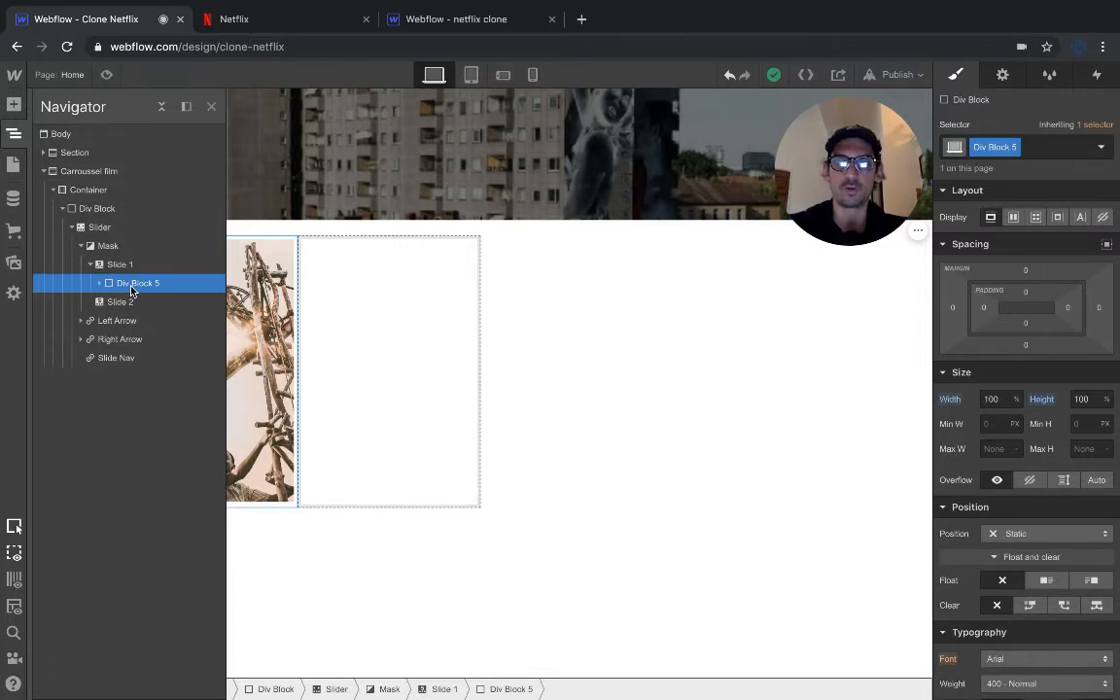
left_click(119, 304)
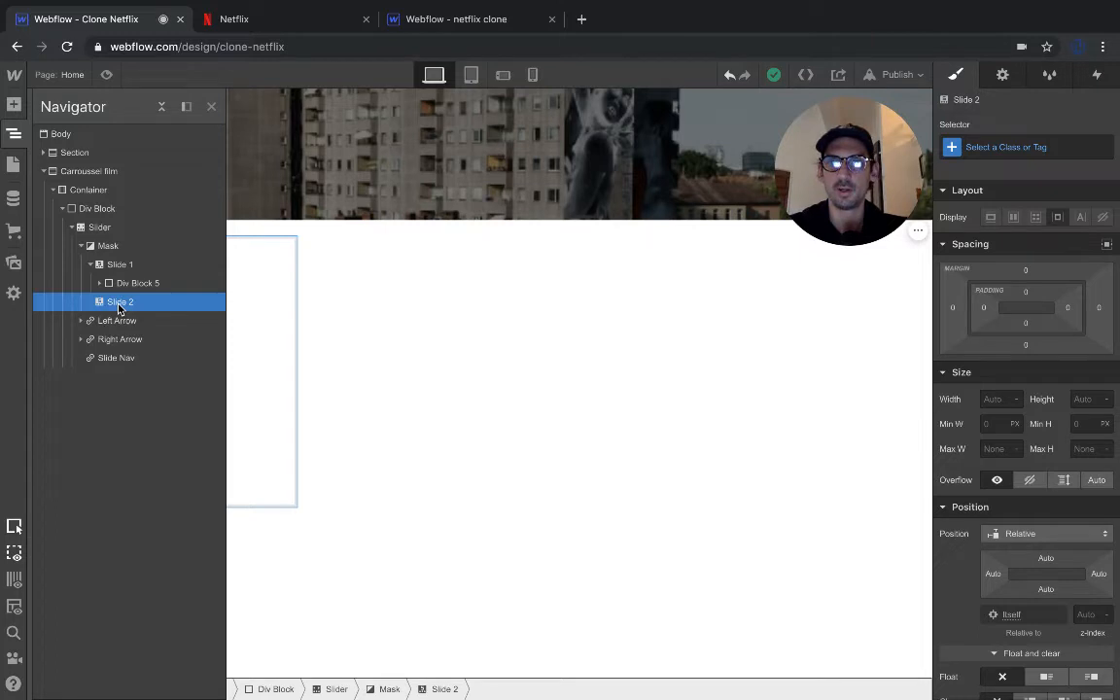
key("super+v")
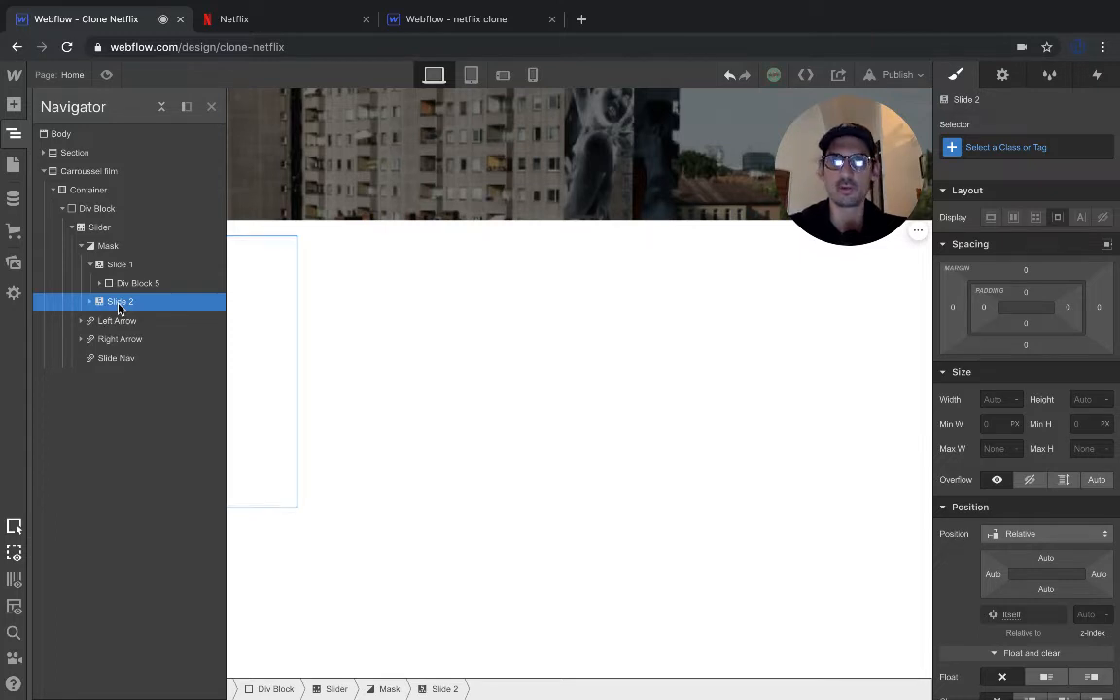
Step: Close the element tree and preview the carousel with both slides, then return to editing
left_click(212, 108)
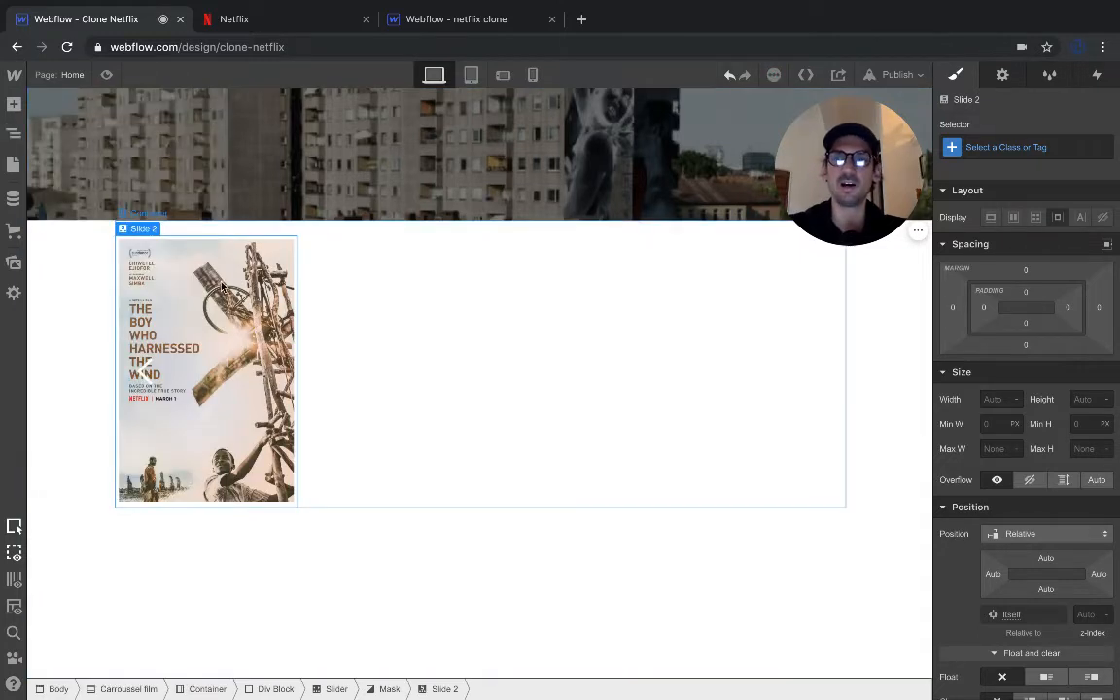
left_click(106, 76)
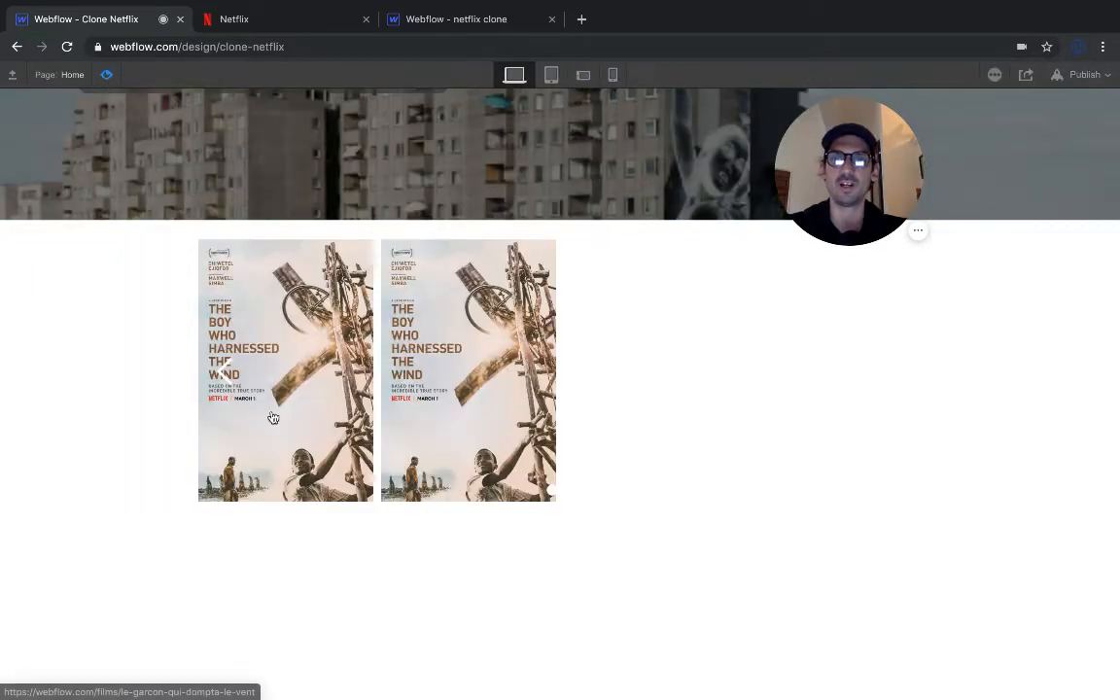
left_click(108, 78)
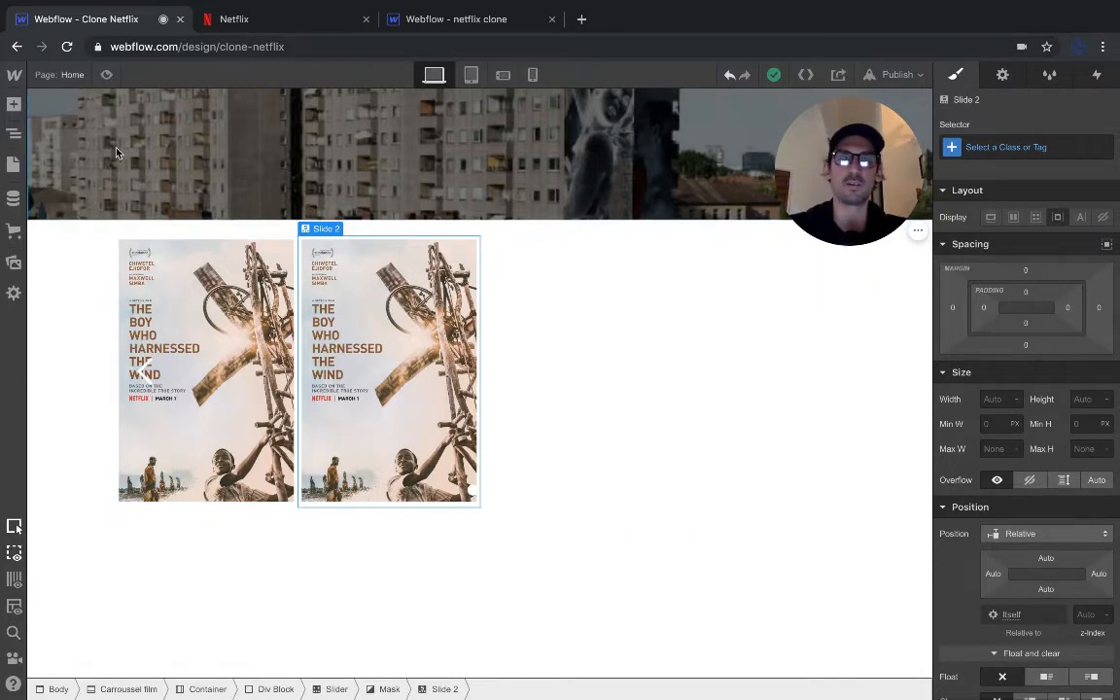
Step: Switch to the Netflix site and page through the "Les plus gros succès sur Netflix" row to examine how its carousel advances
left_click(295, 28)
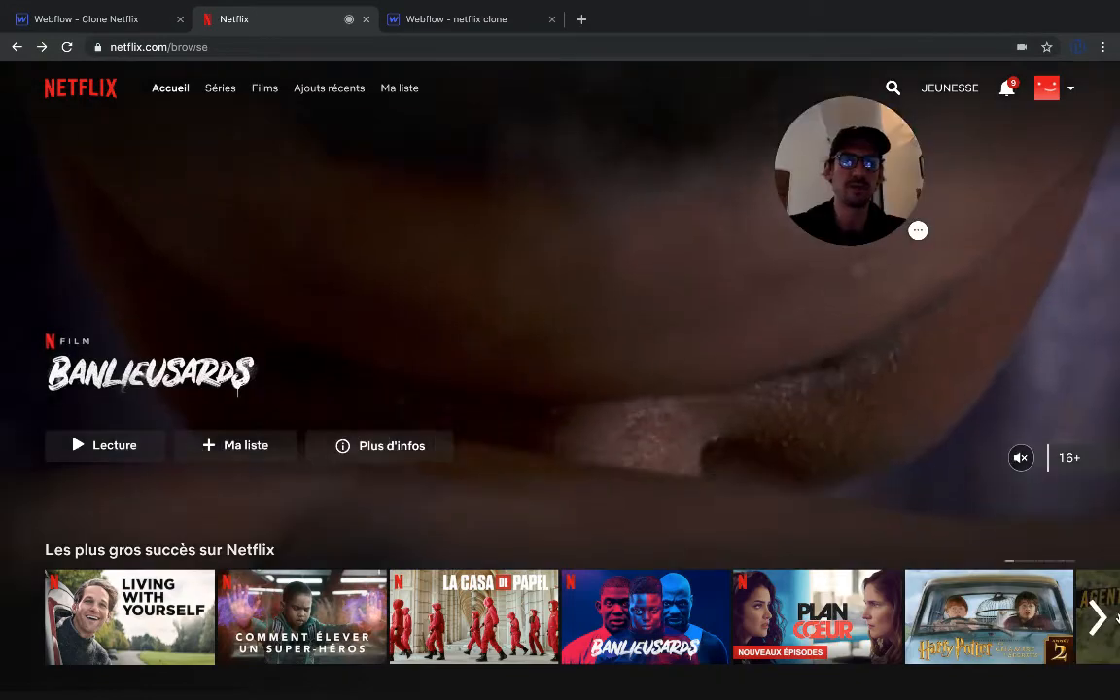
left_click(1101, 618)
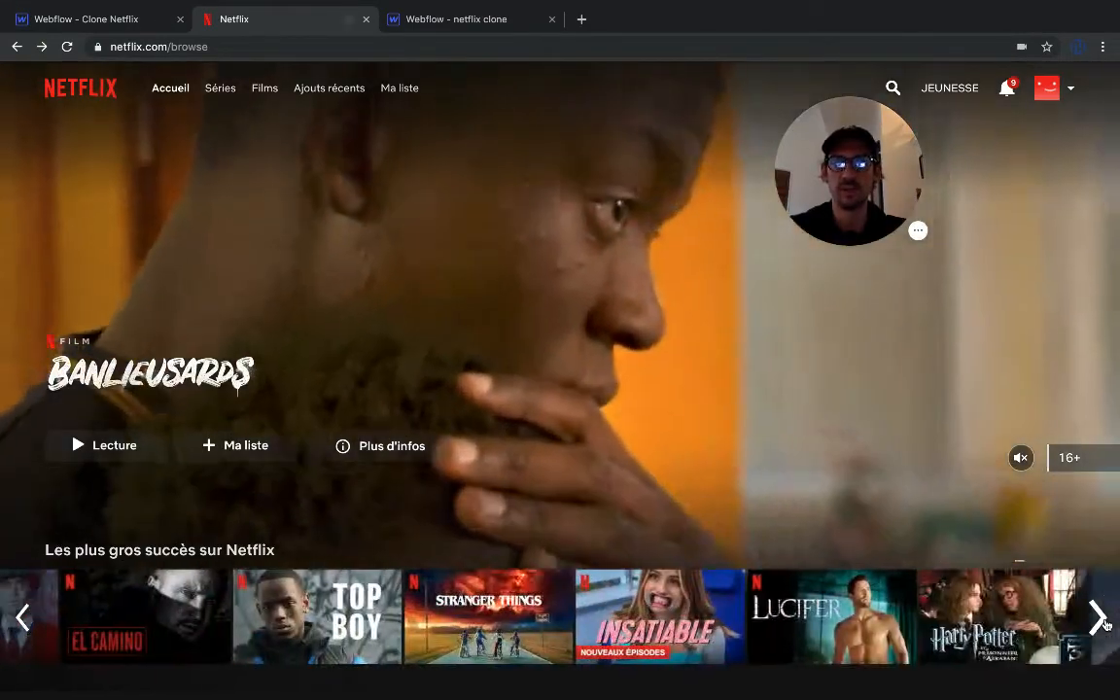
left_click(1104, 622)
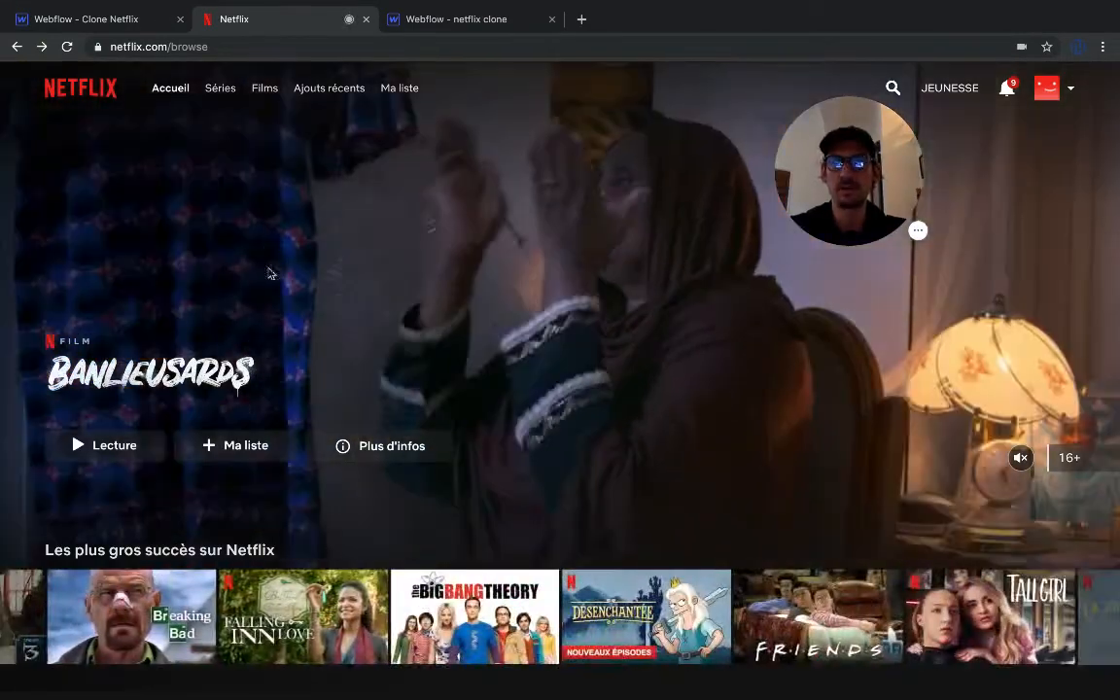
scroll(237, 288, "down", 2)
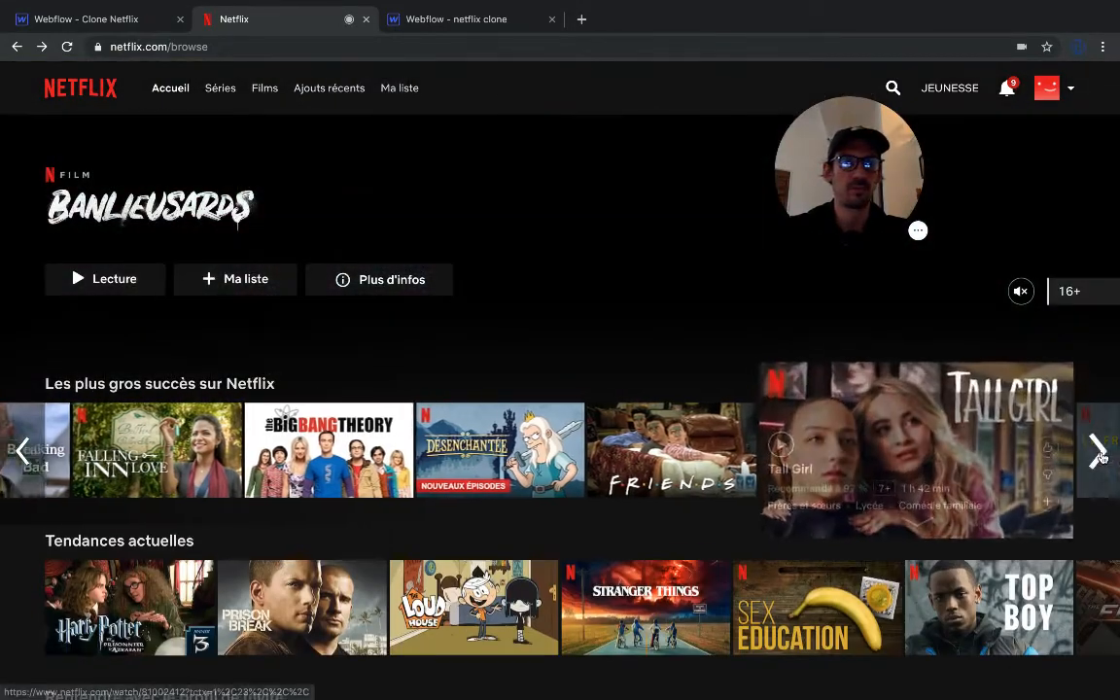
left_click(1098, 455)
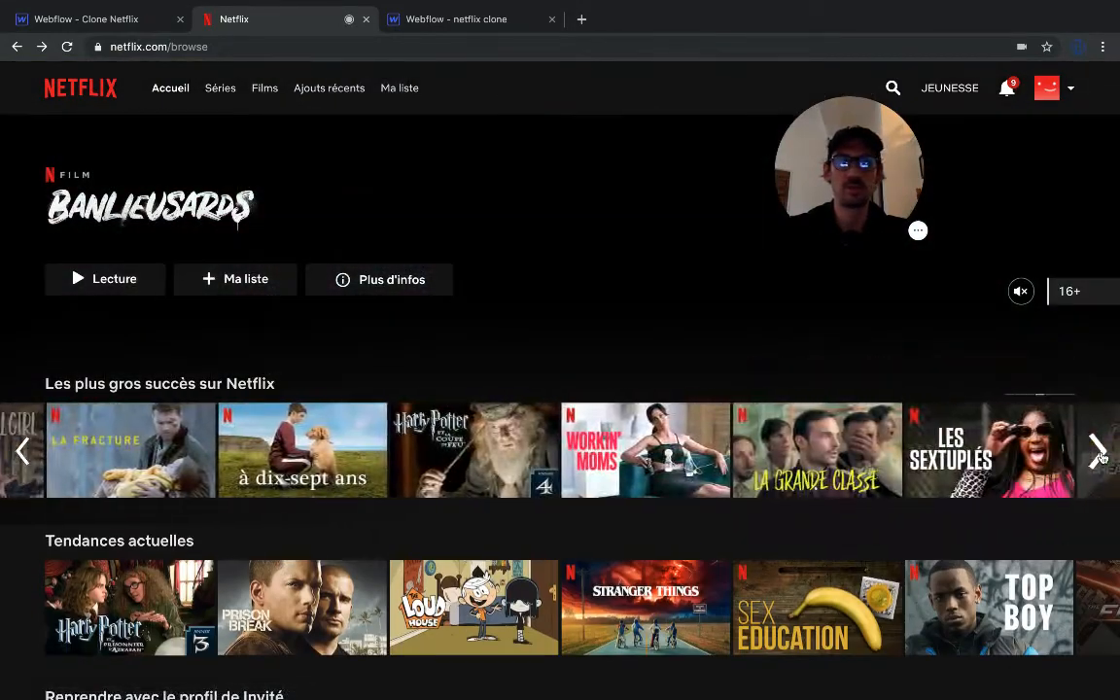
left_click(1098, 454)
left_click(1098, 455)
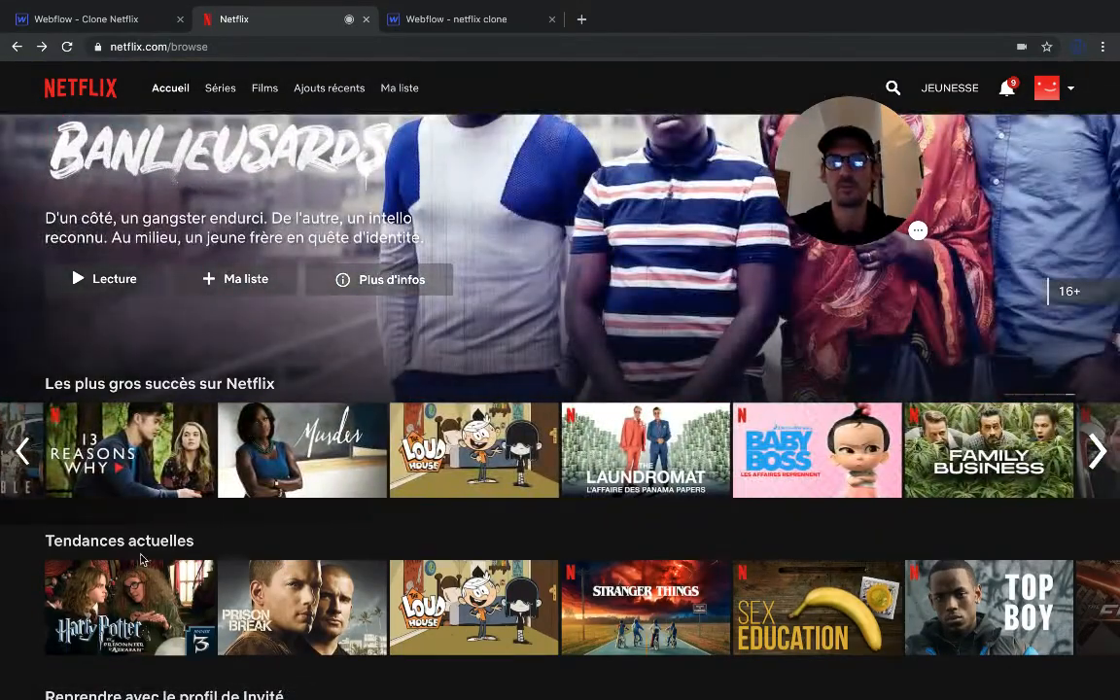
Step: Return to the Clone Netflix project in Webflow, select the Slider in the element tree and open its settings
left_click(112, 19)
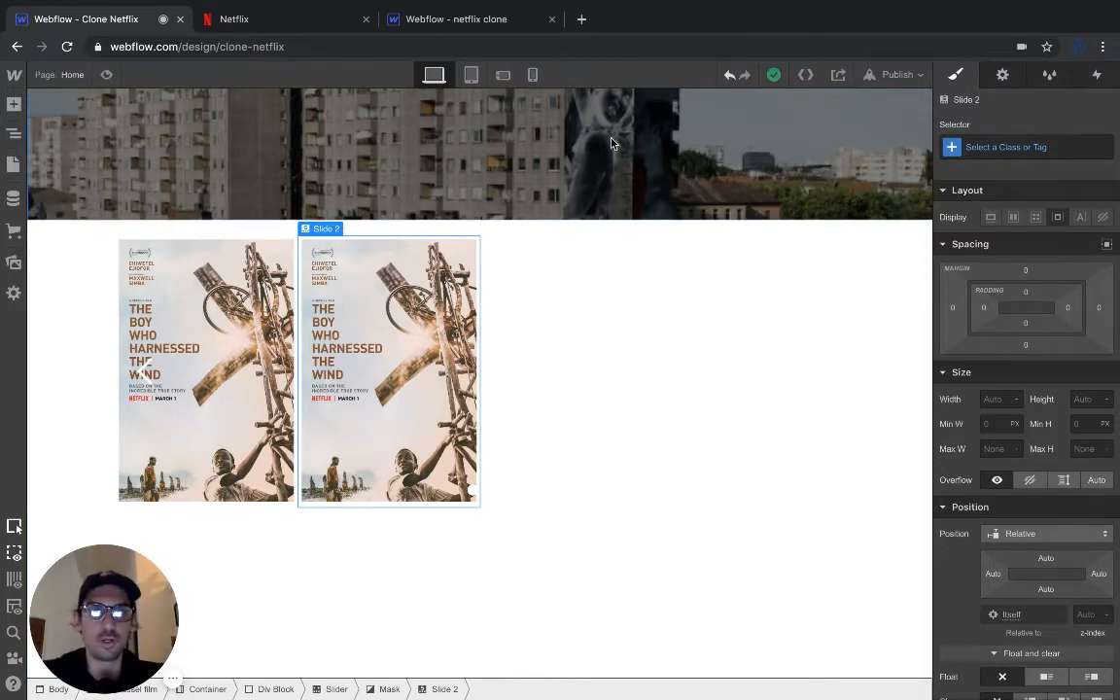
left_click(14, 133)
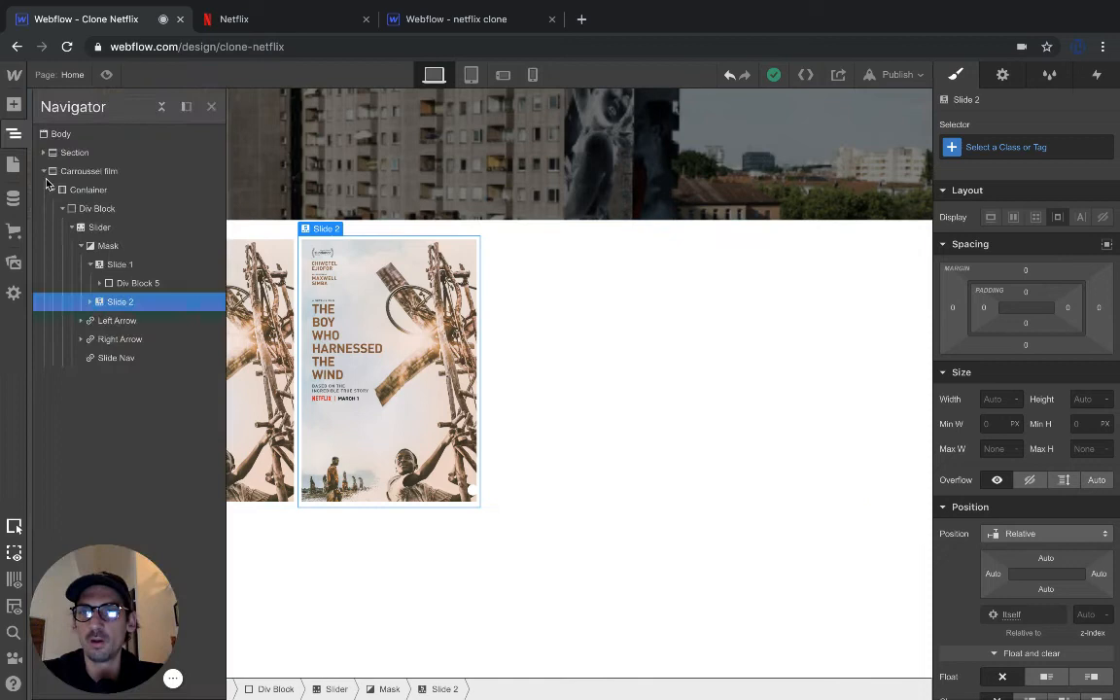
left_click(100, 228)
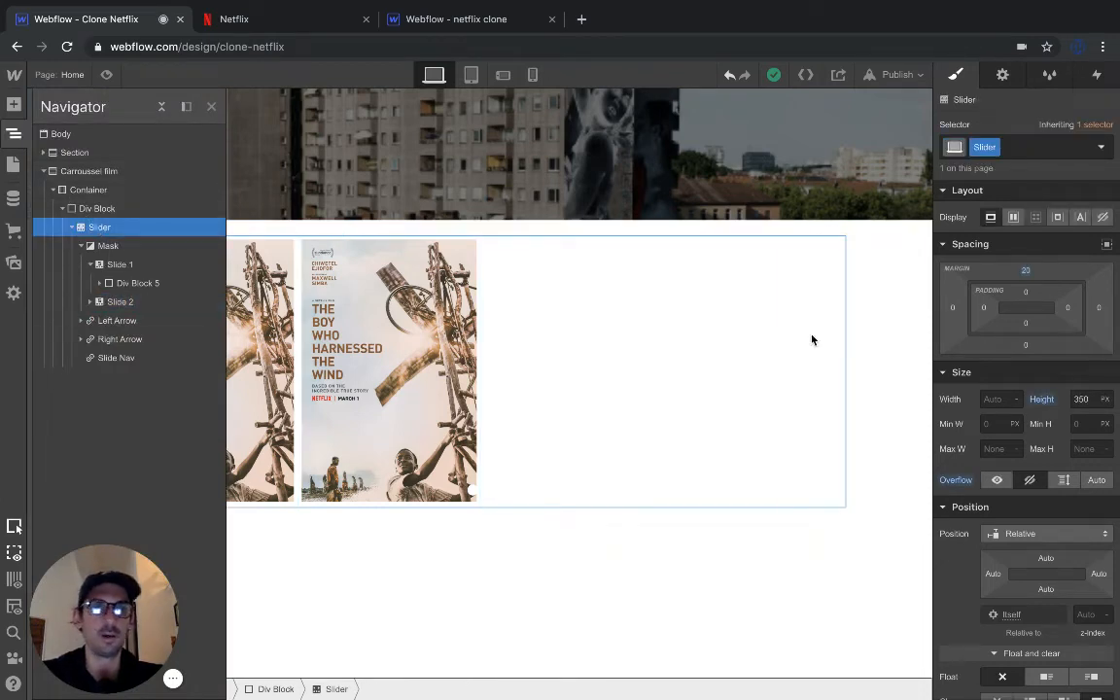
left_click(1001, 78)
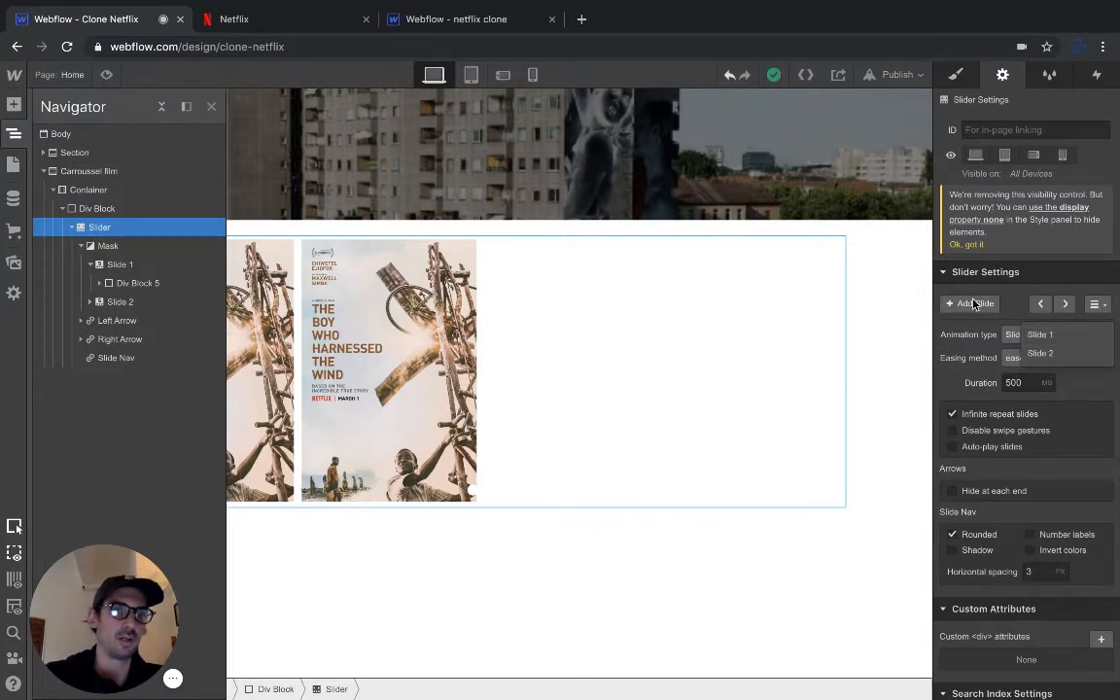
Step: Add a third slide to the movie slider
left_click(1042, 353)
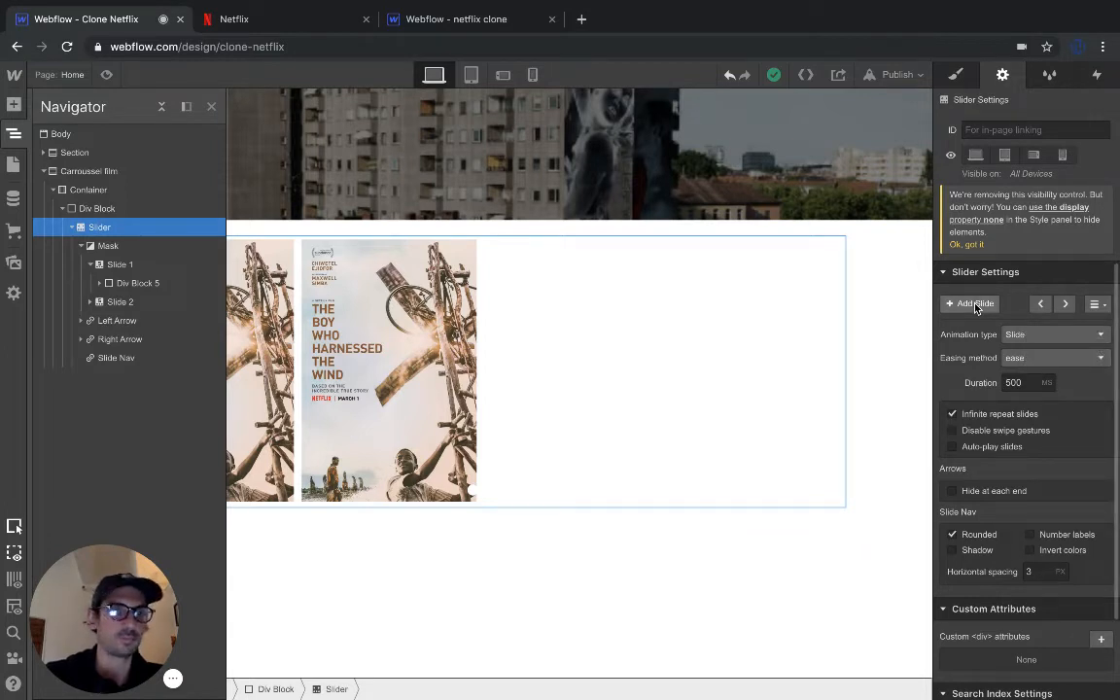
left_click(972, 304)
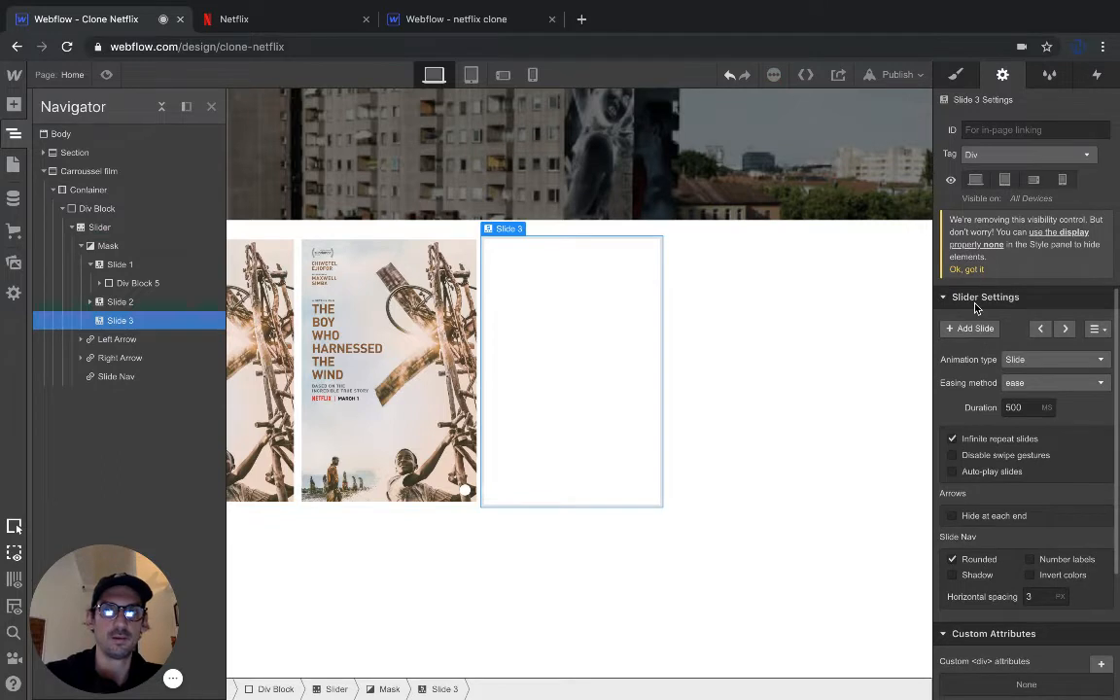
left_click(976, 301)
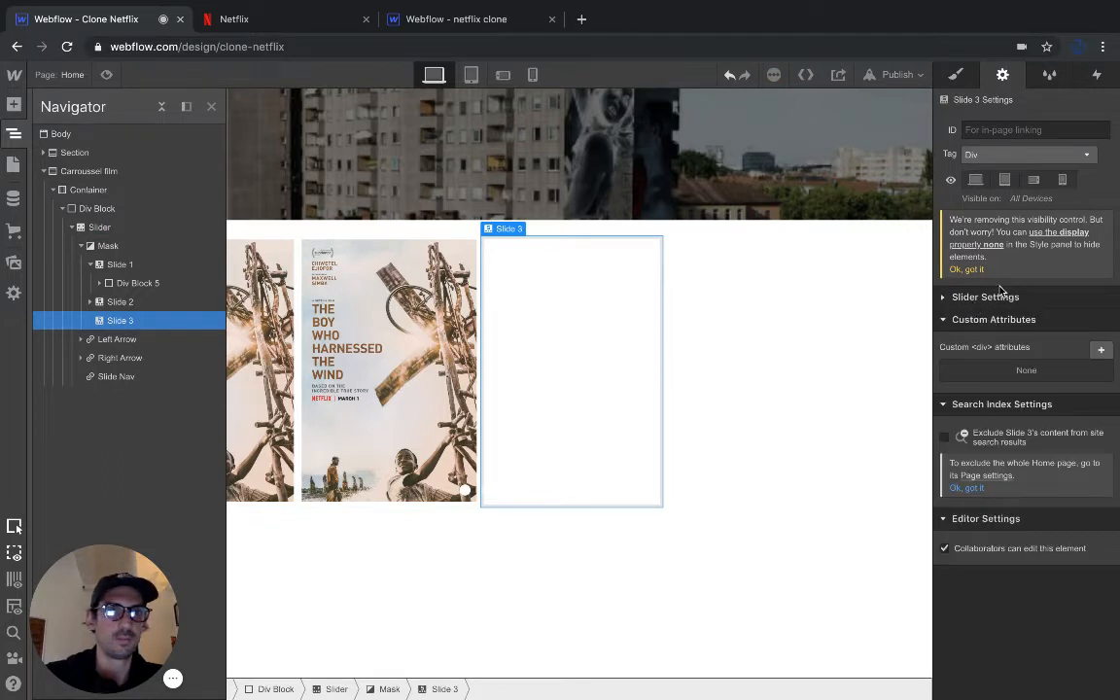
Step: Add five more slides to the slider in the Carroussel film section, creating Slides 4 to 8
left_click(101, 229)
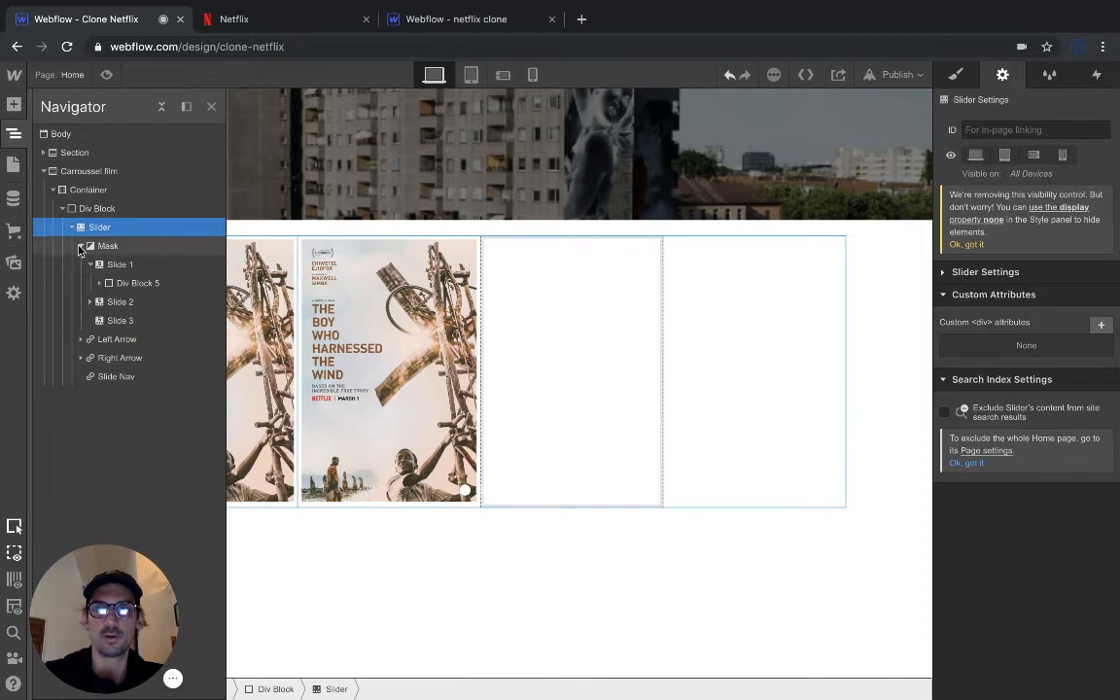
left_click(81, 247)
left_click(81, 246)
left_click(88, 266)
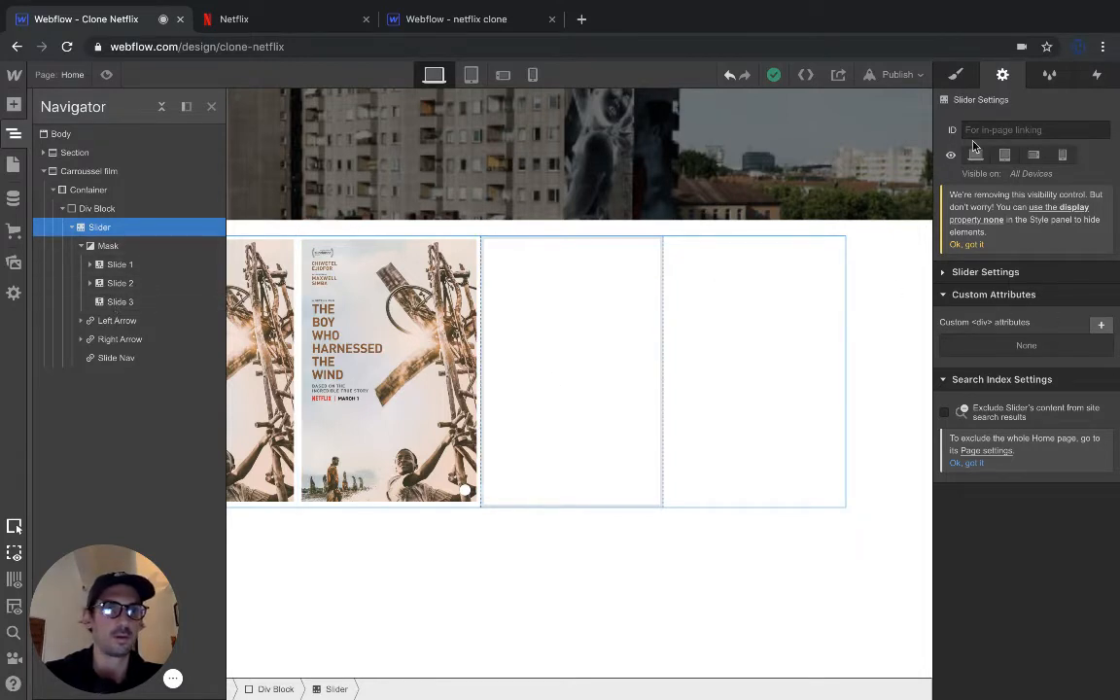
left_click(960, 75)
left_click(995, 76)
left_click(941, 272)
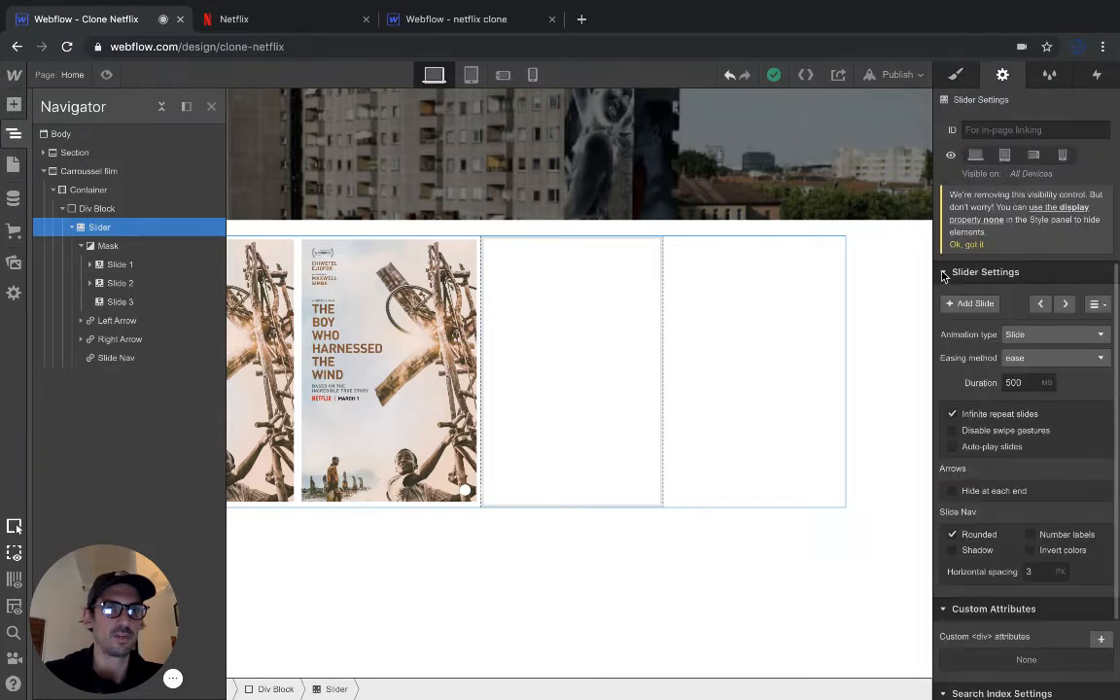
left_click(1095, 305)
left_click(980, 308)
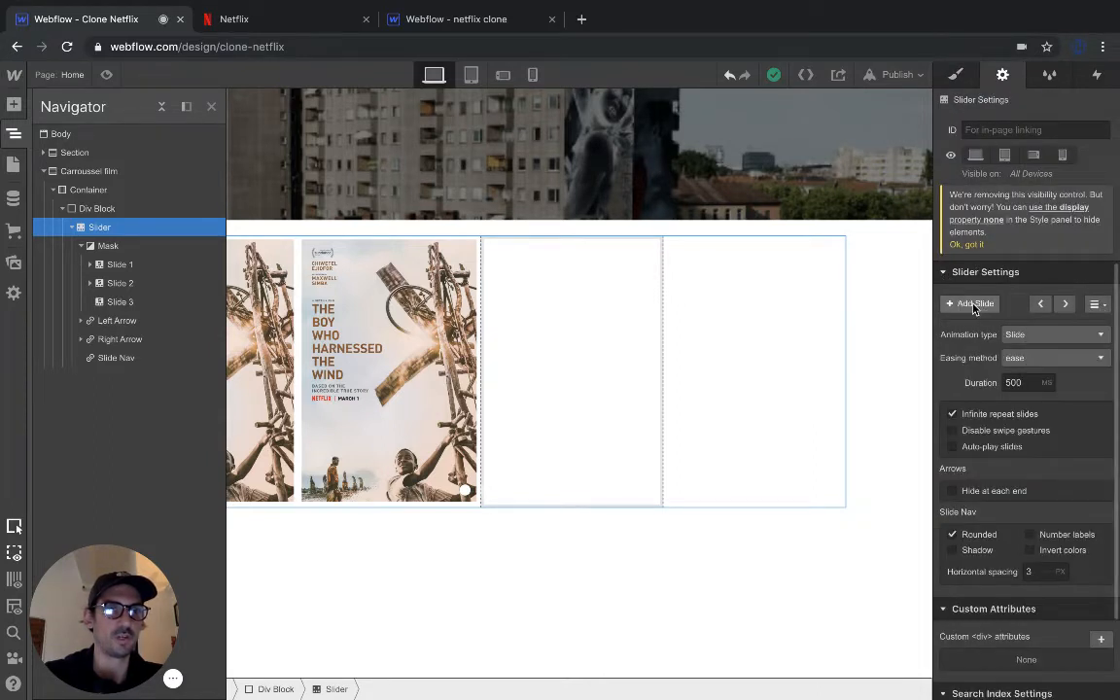
left_click(973, 305)
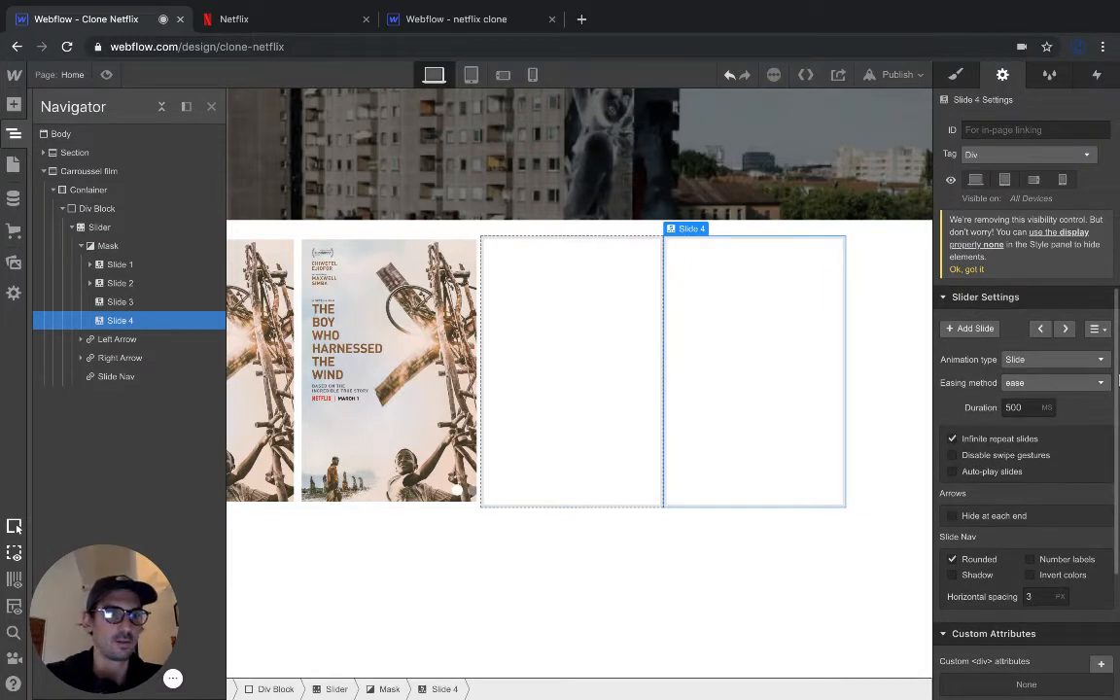
left_click(975, 330)
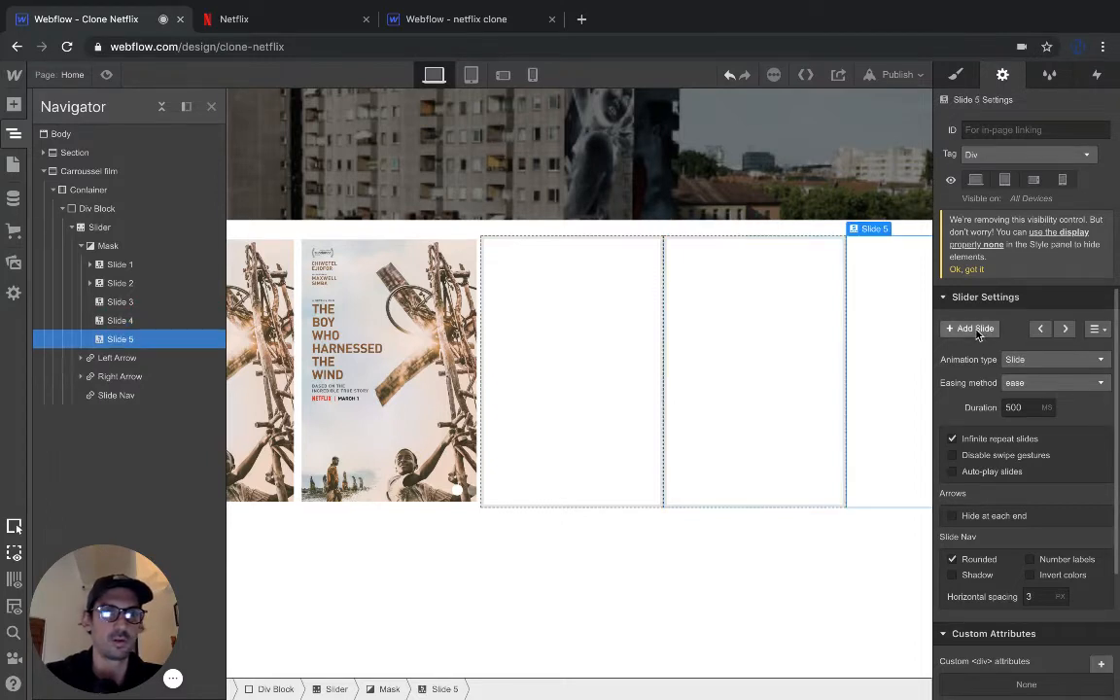
left_click(975, 330)
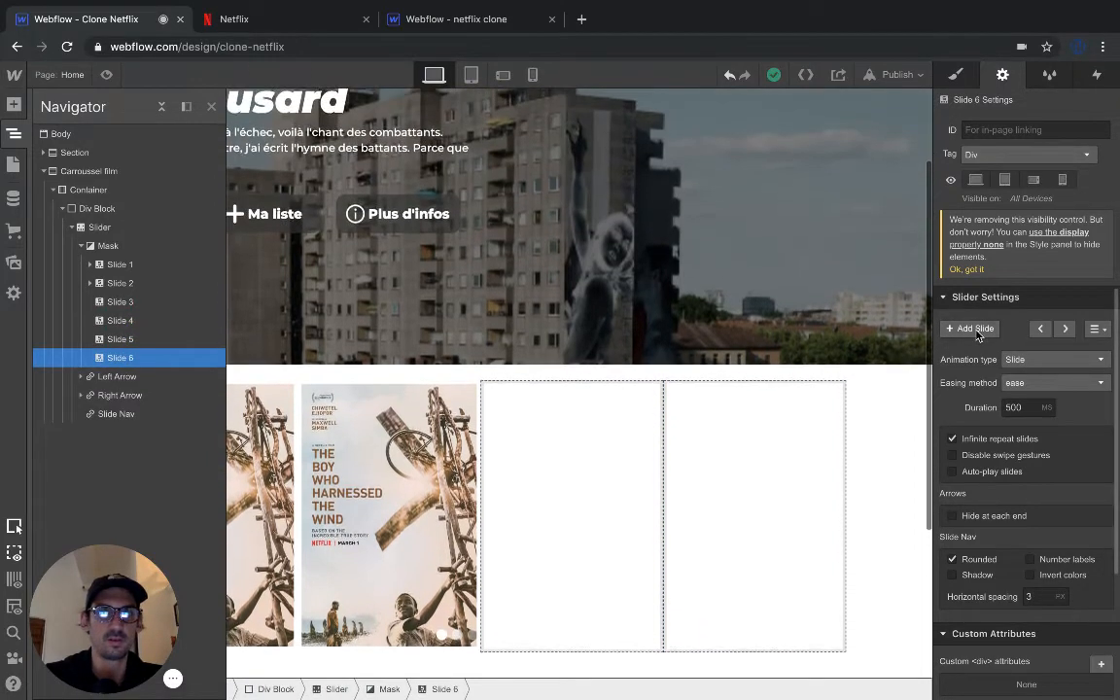
left_click(975, 329)
left_click(975, 329)
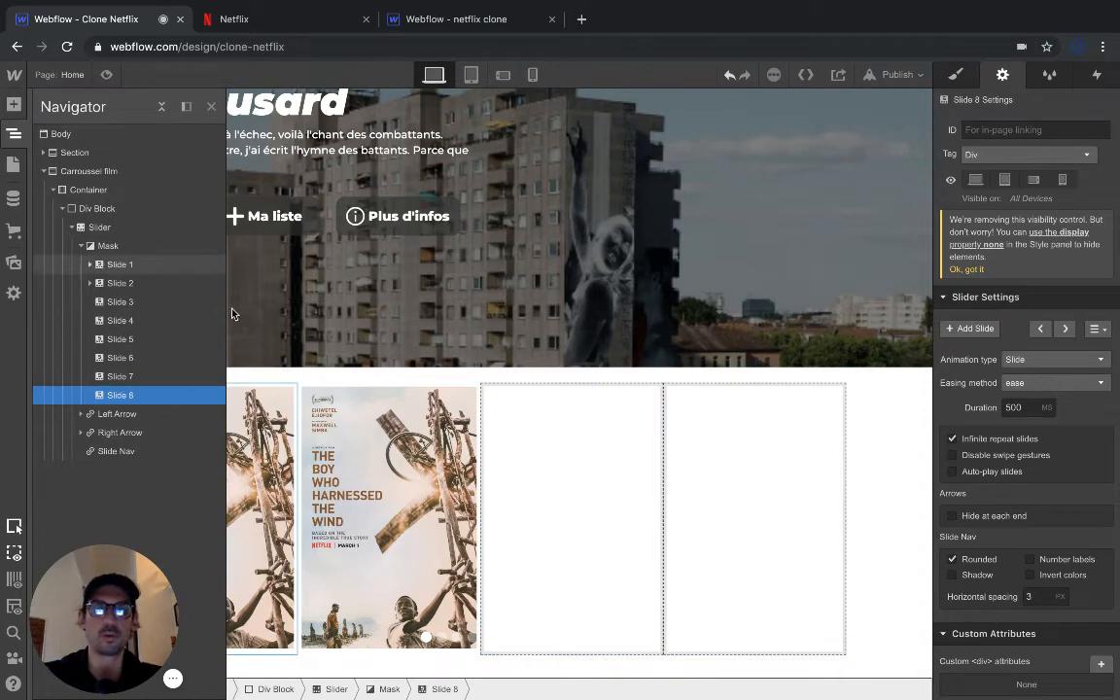
scroll(965, 498, "down", 2)
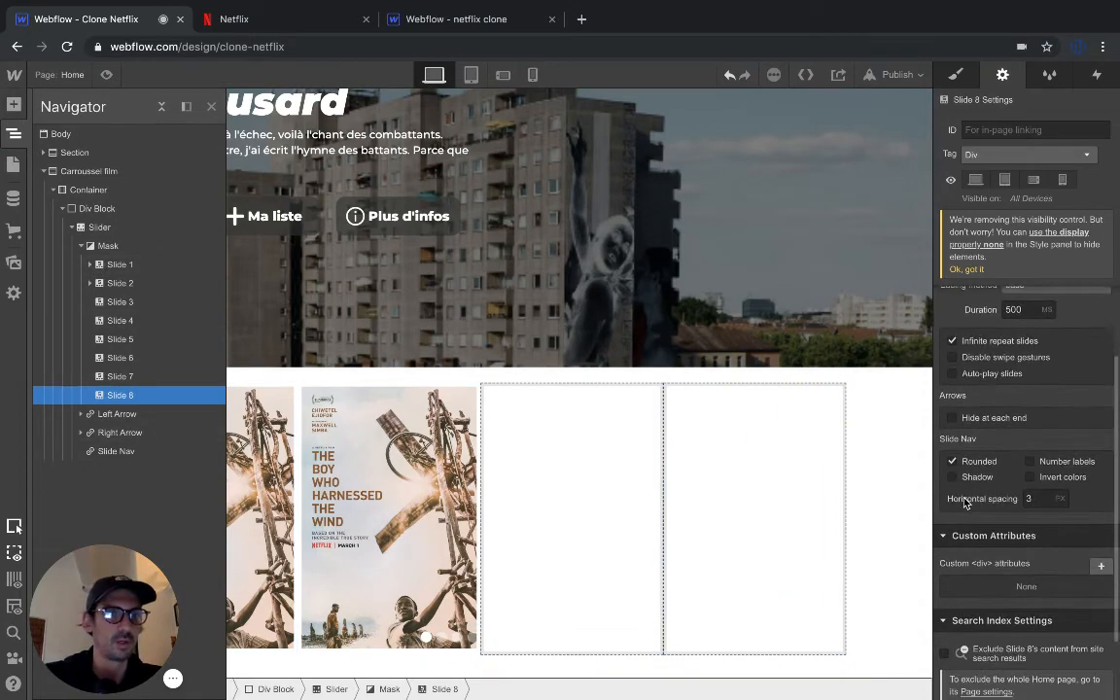
scroll(962, 342, "up", 2)
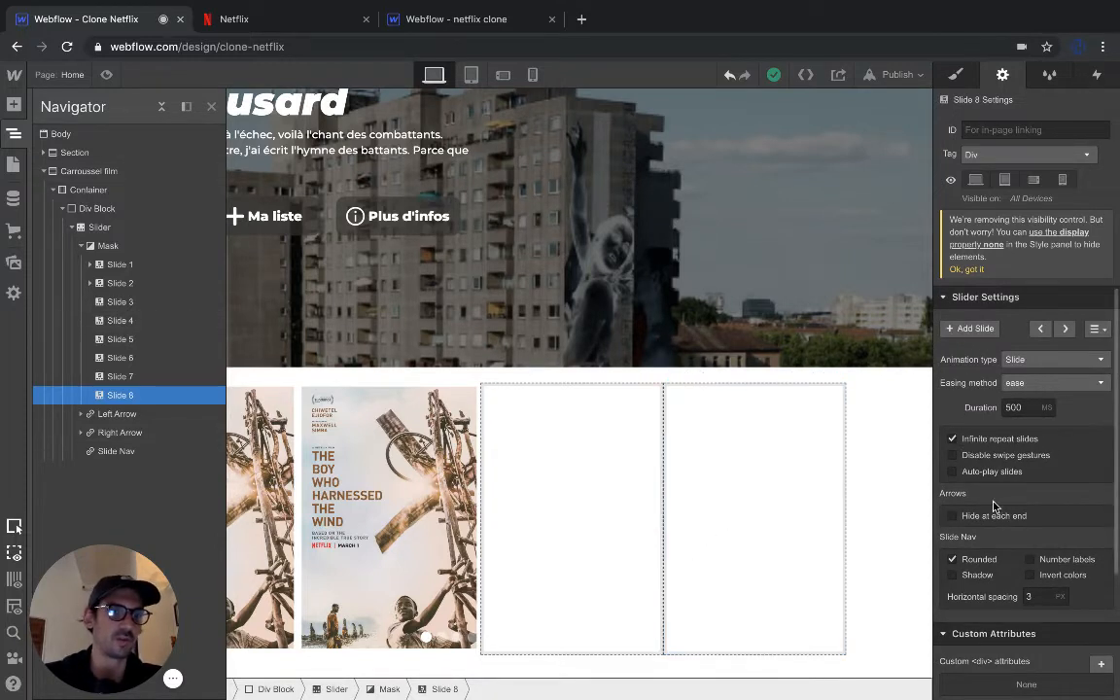
scroll(993, 506, "down", 3)
scroll(993, 505, "down", 1)
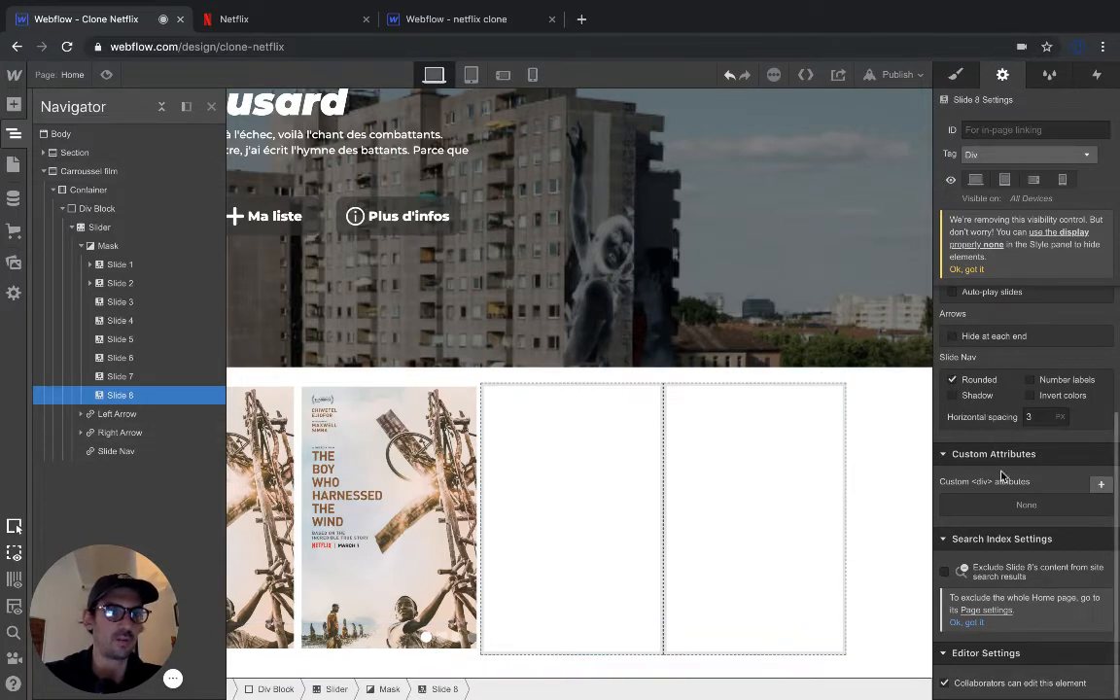
scroll(996, 486, "up", 3)
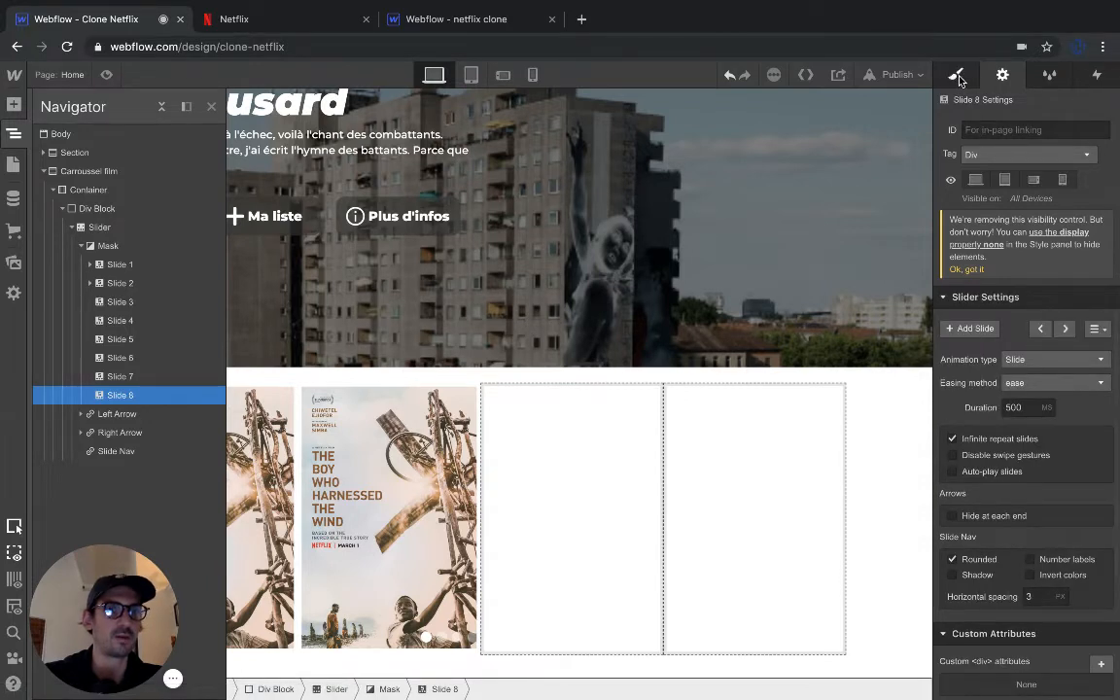
left_click(958, 76)
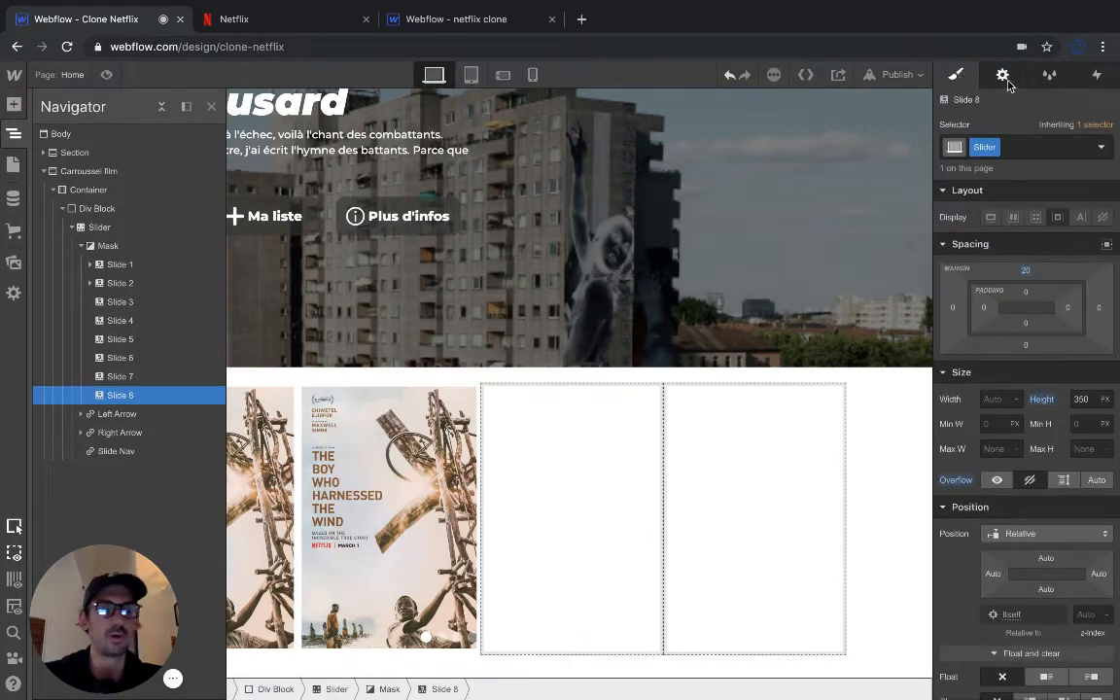
Step: Copy the poster's Div Block 5 from Slide 2 and paste it into each of Slides 3 to 8
left_click(114, 284)
left_click(90, 284)
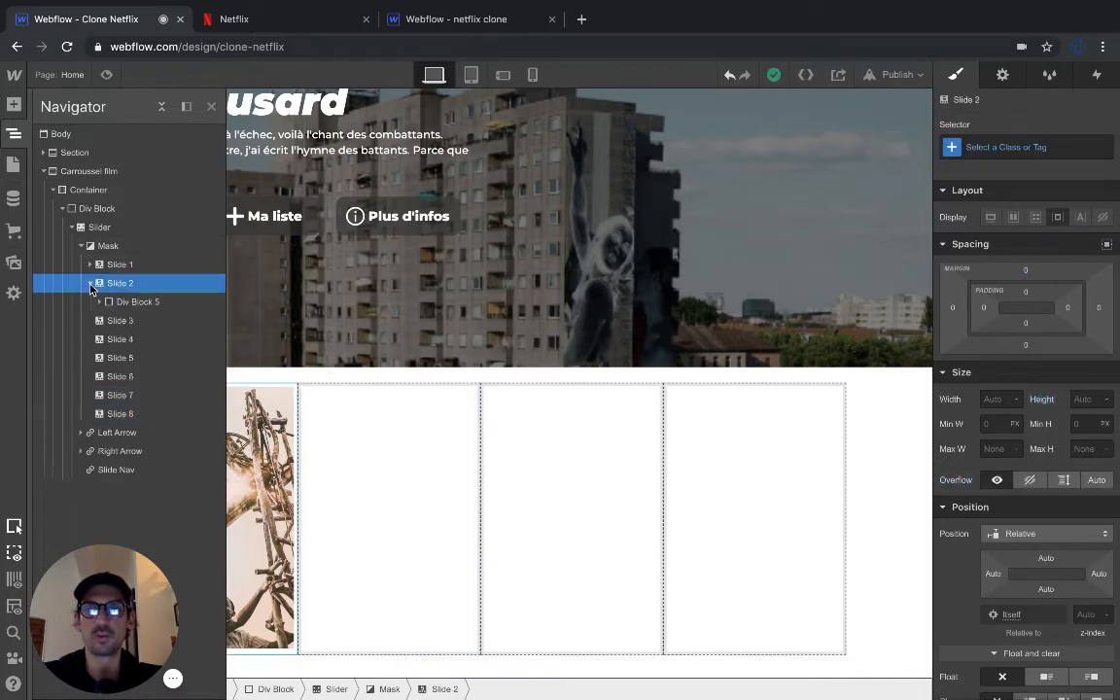
left_click(117, 302)
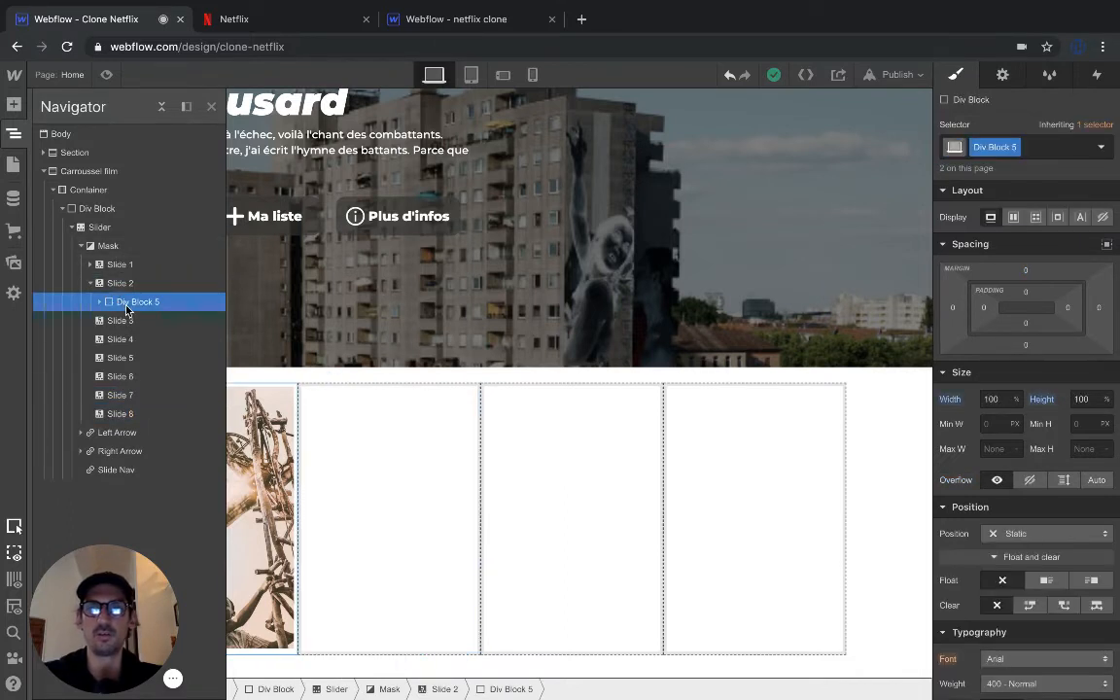
left_click(89, 282)
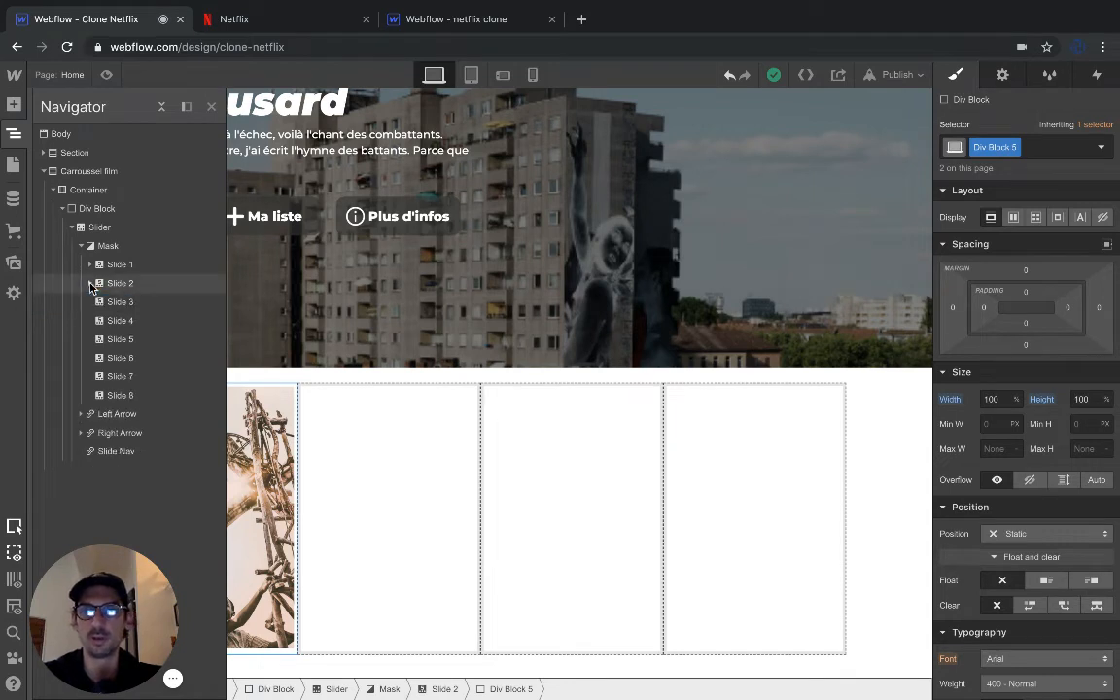
left_click(115, 303)
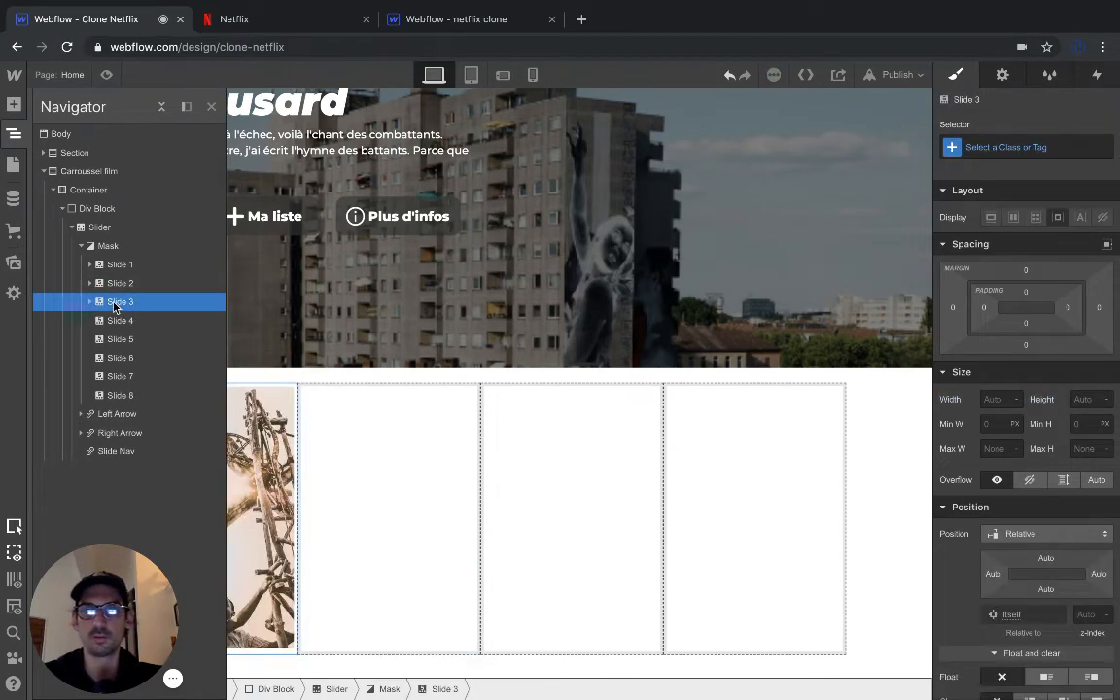
left_click(113, 321)
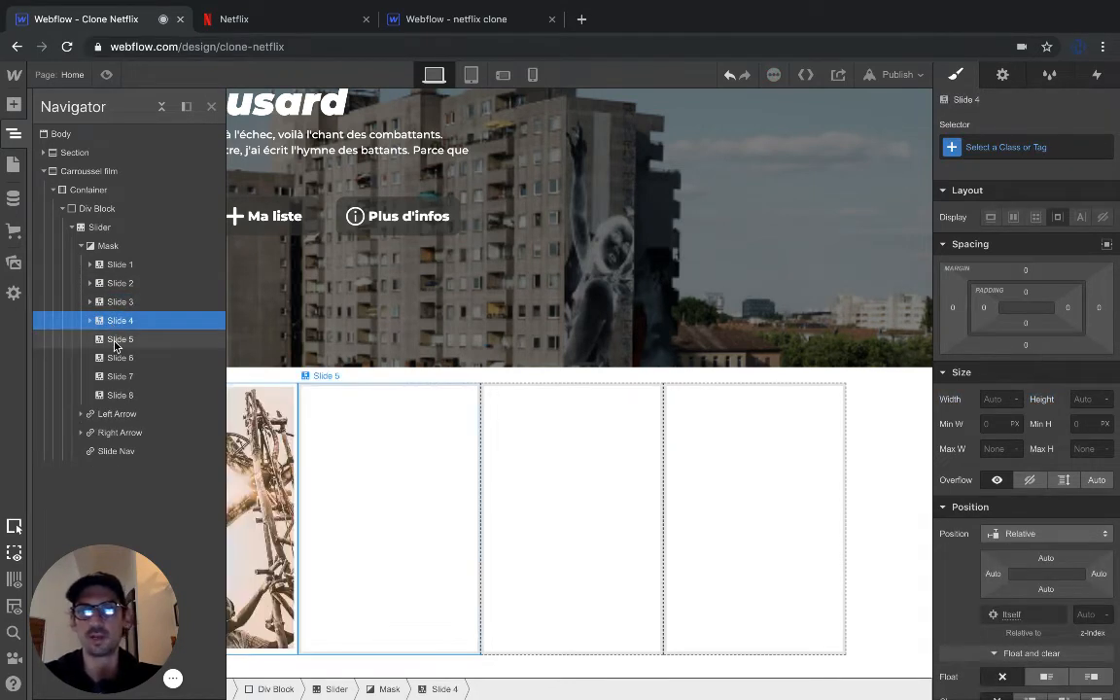
left_click(115, 342)
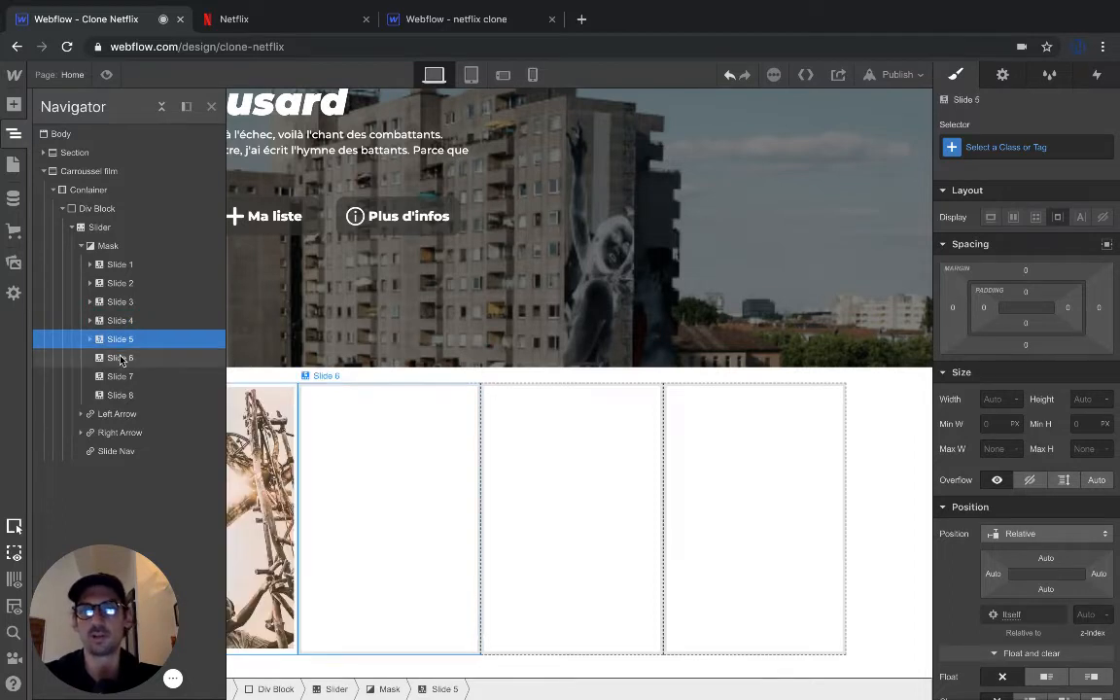
left_click(120, 358)
left_click(115, 377)
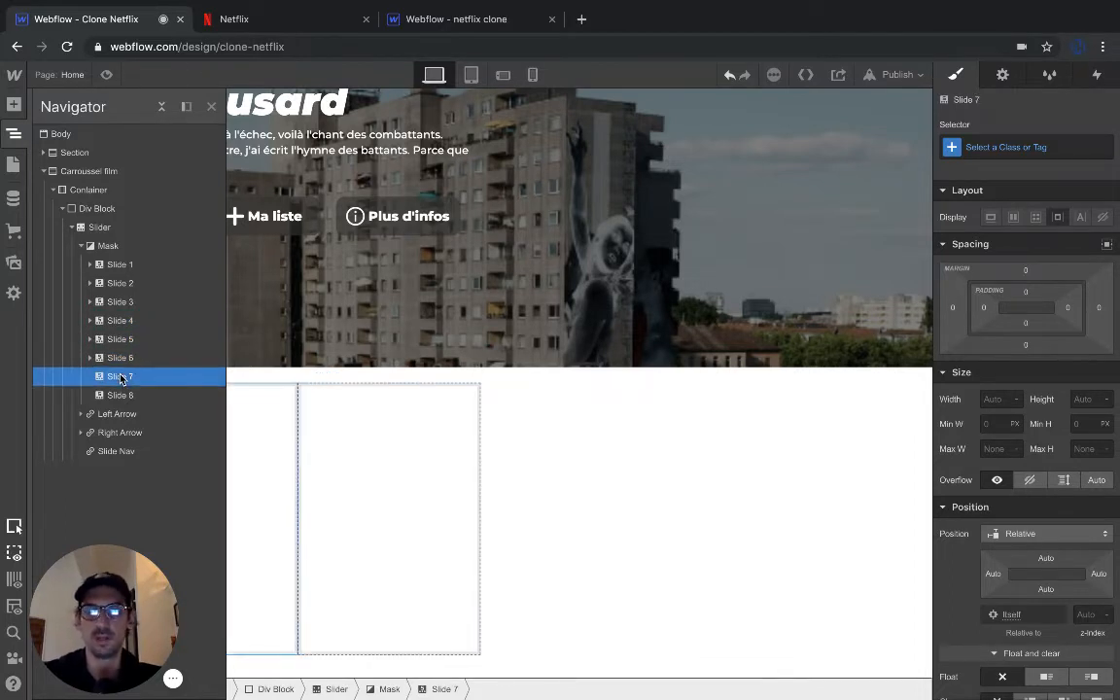
left_click(113, 398)
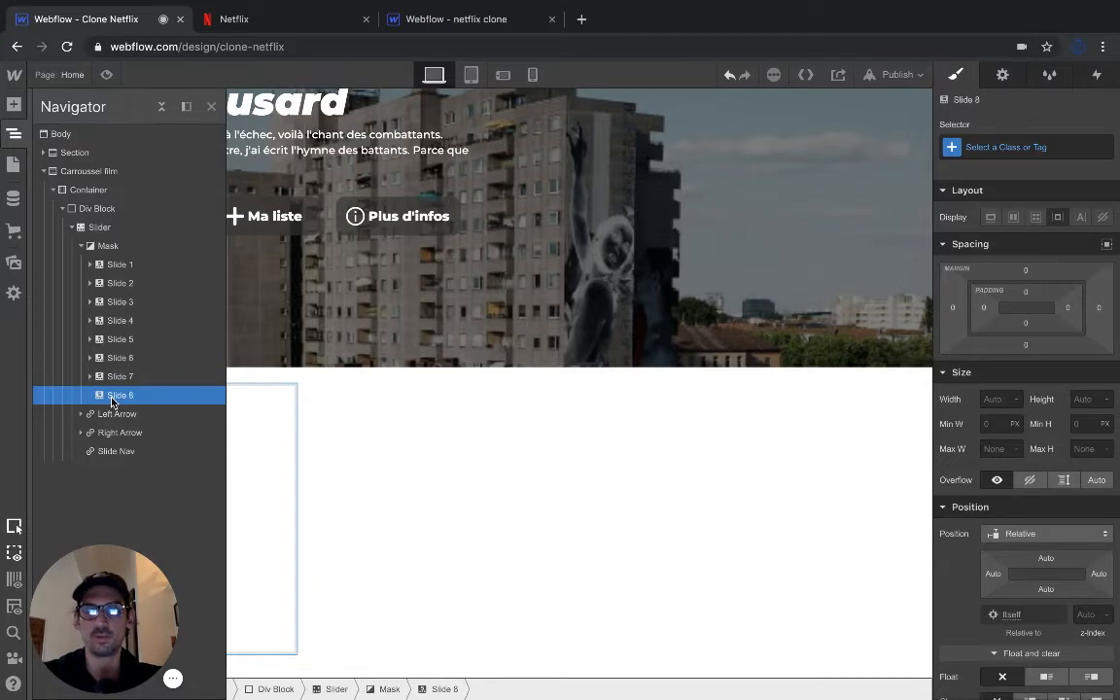
Step: Preview the page with the Navigator closed and test the film carousel by moving through its slides forward and back
left_click(212, 107)
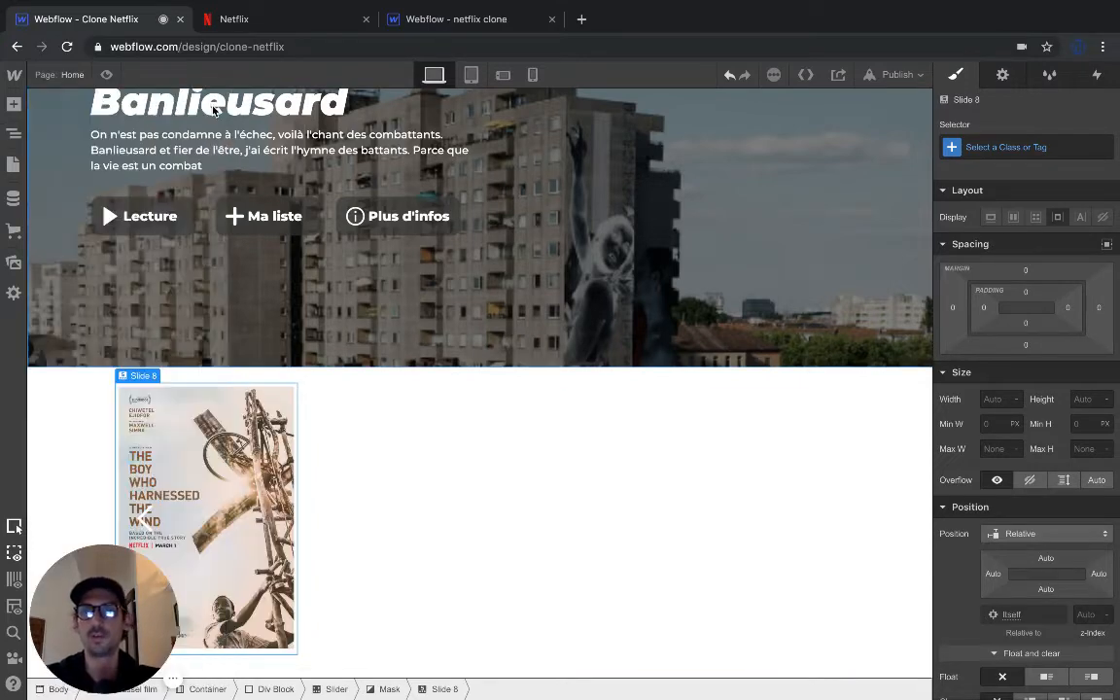
left_click(107, 74)
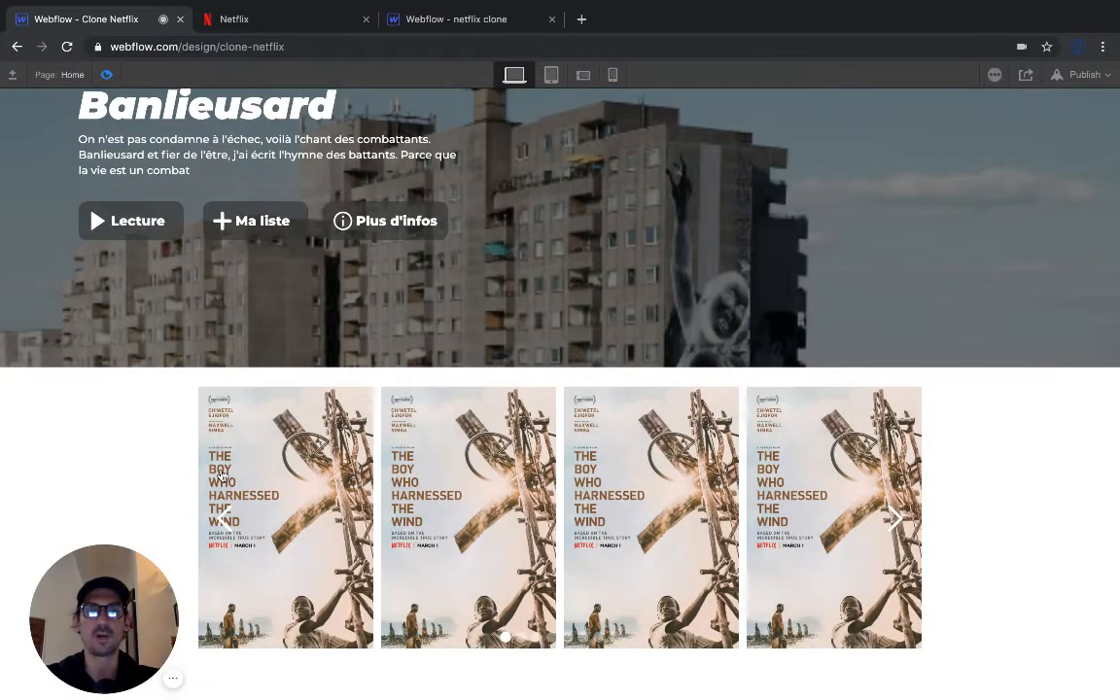
left_click(894, 521)
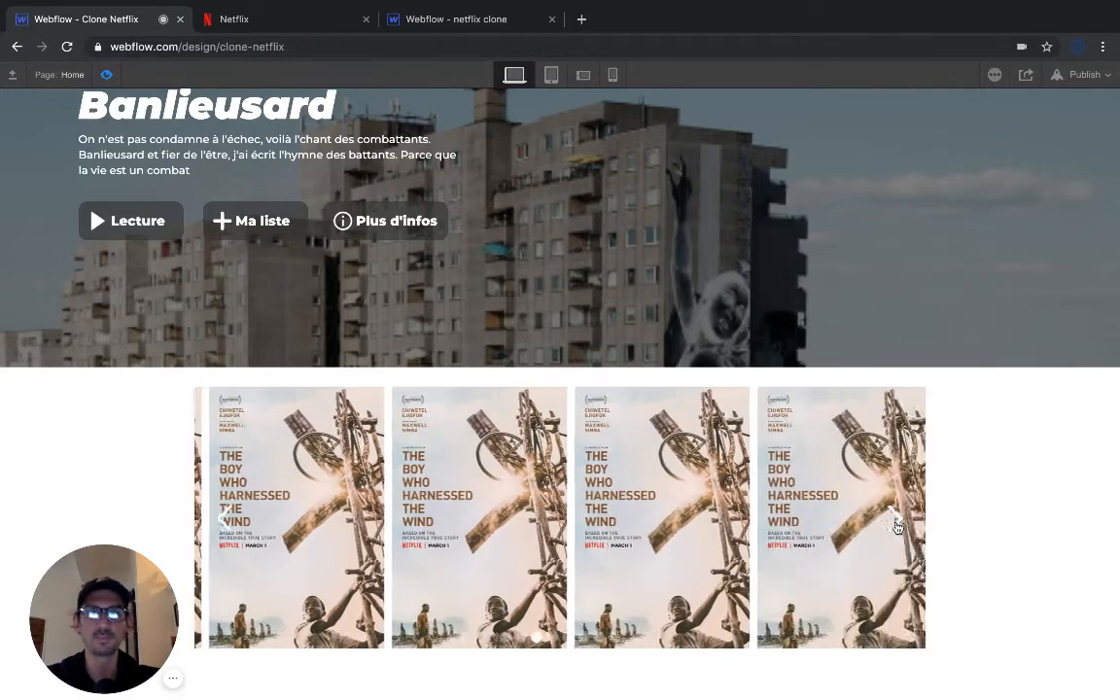
left_click(897, 527)
left_click(897, 527)
left_click(897, 527)
left_click(897, 527)
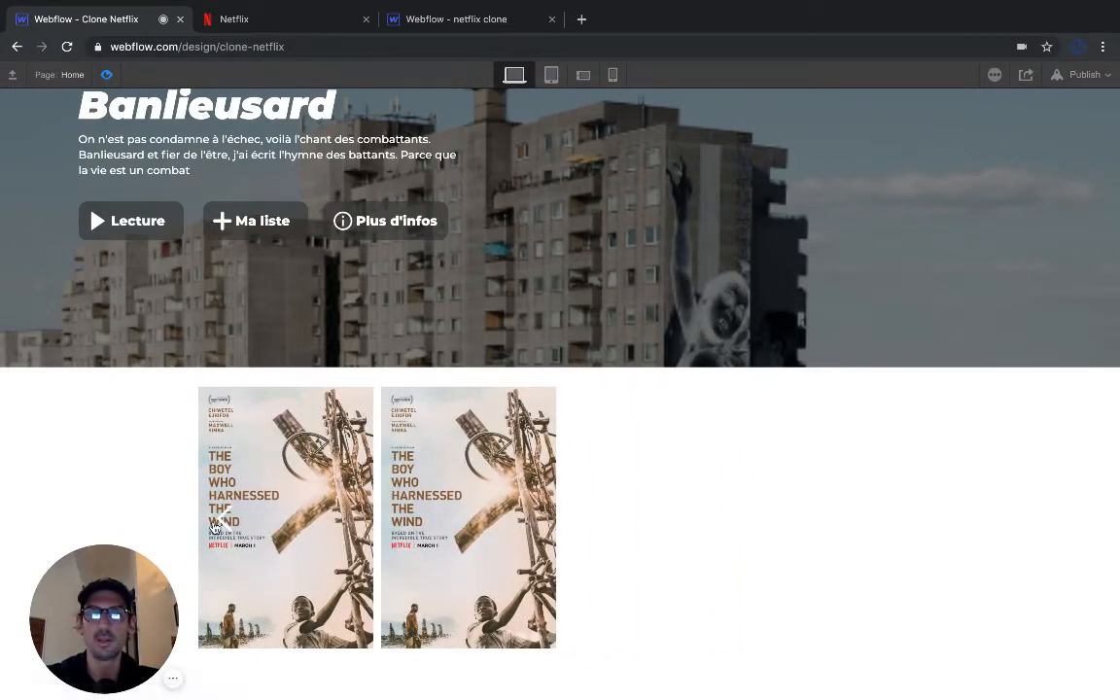
left_click(213, 525)
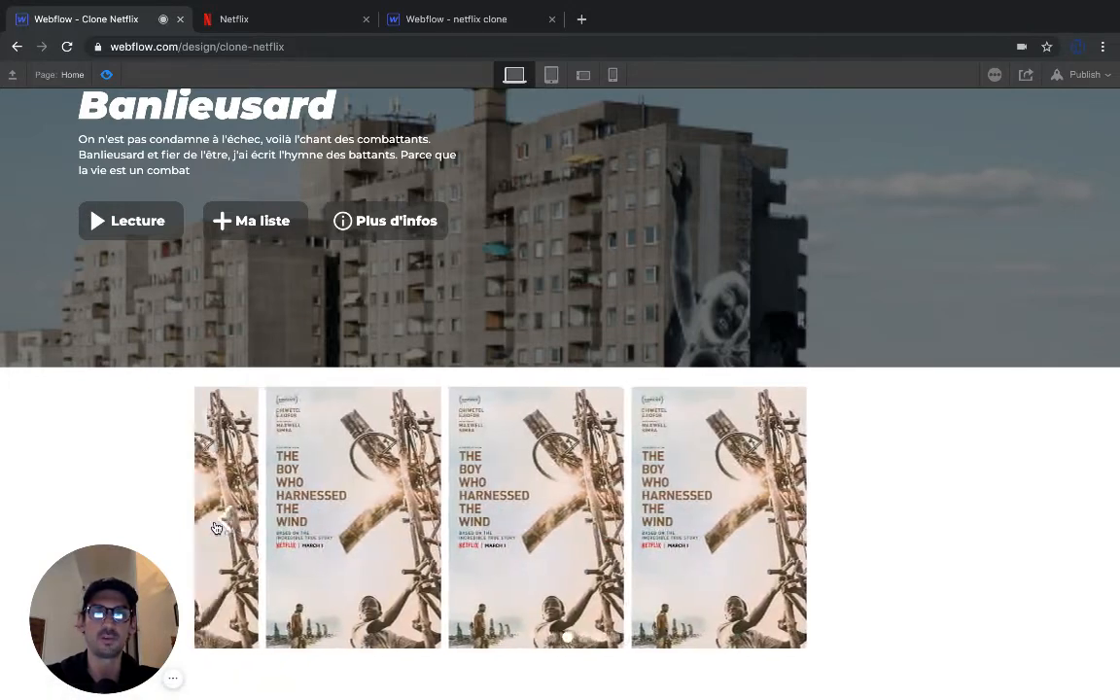
left_click(217, 528)
left_click(217, 528)
left_click(215, 526)
left_click(216, 527)
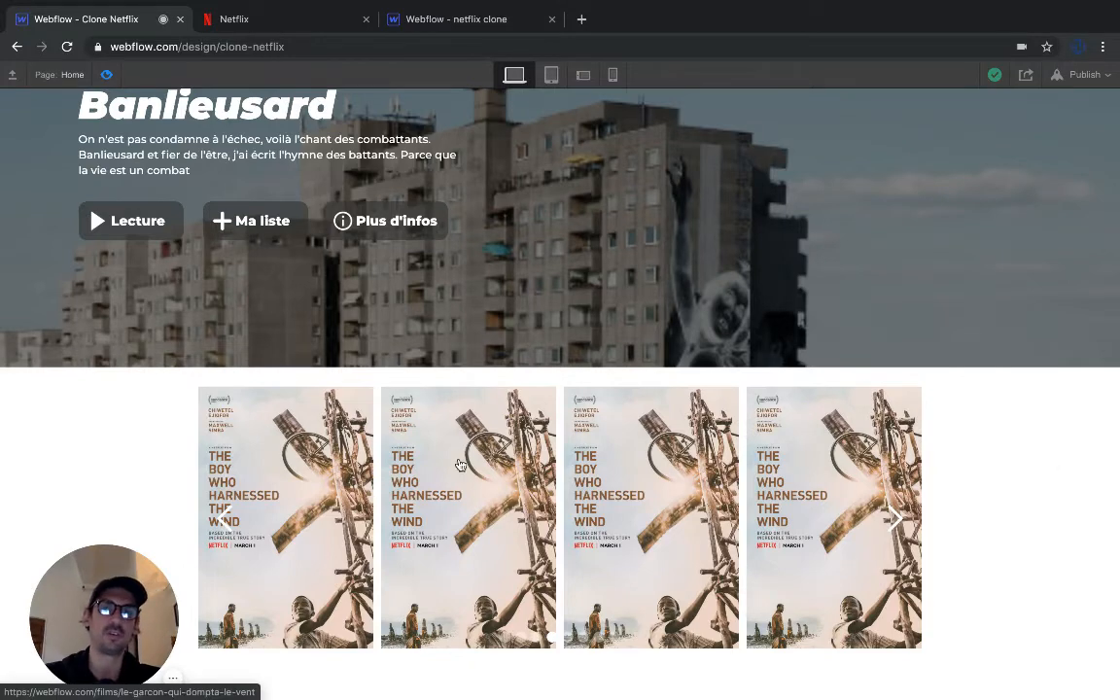
Step: Switch to the Netflix browse page and examine how the Programmes originaux Netflix row advances its posters, for comparison with the clone
left_click(292, 29)
scroll(327, 338, "down", 5)
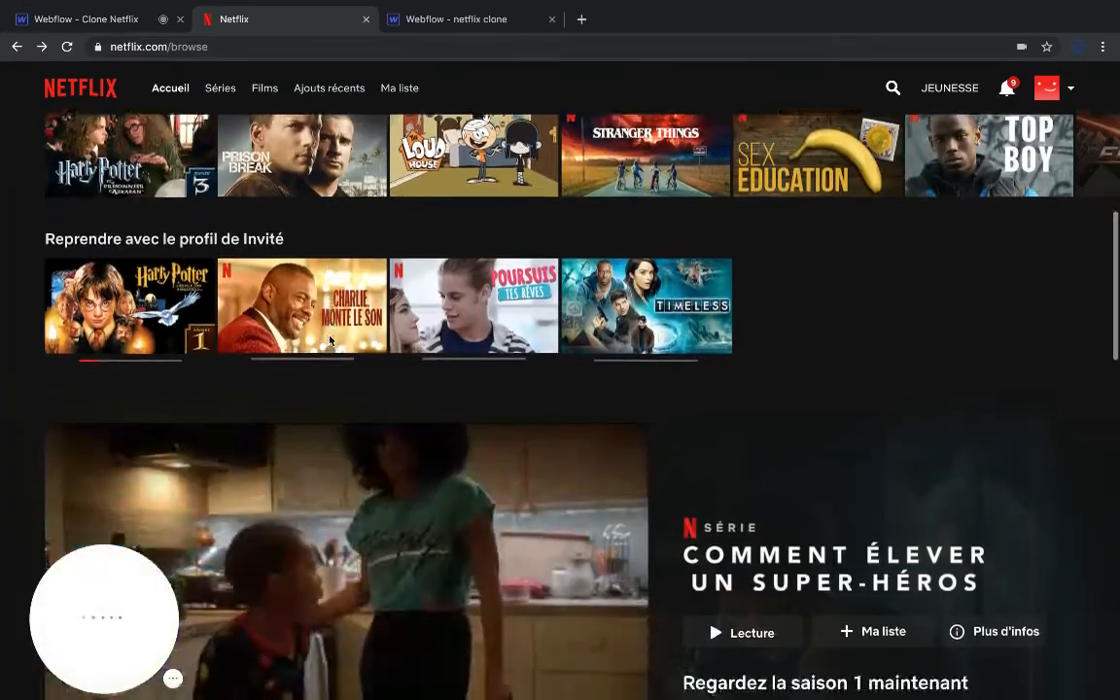
scroll(330, 339, "down", 6)
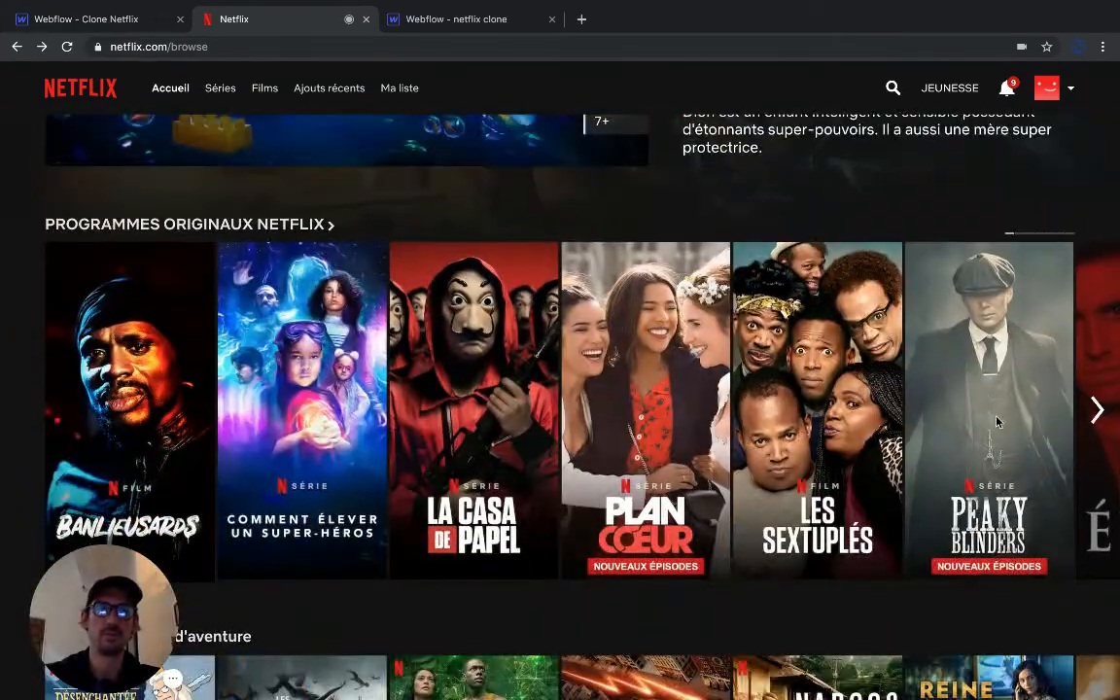
left_click(1097, 410)
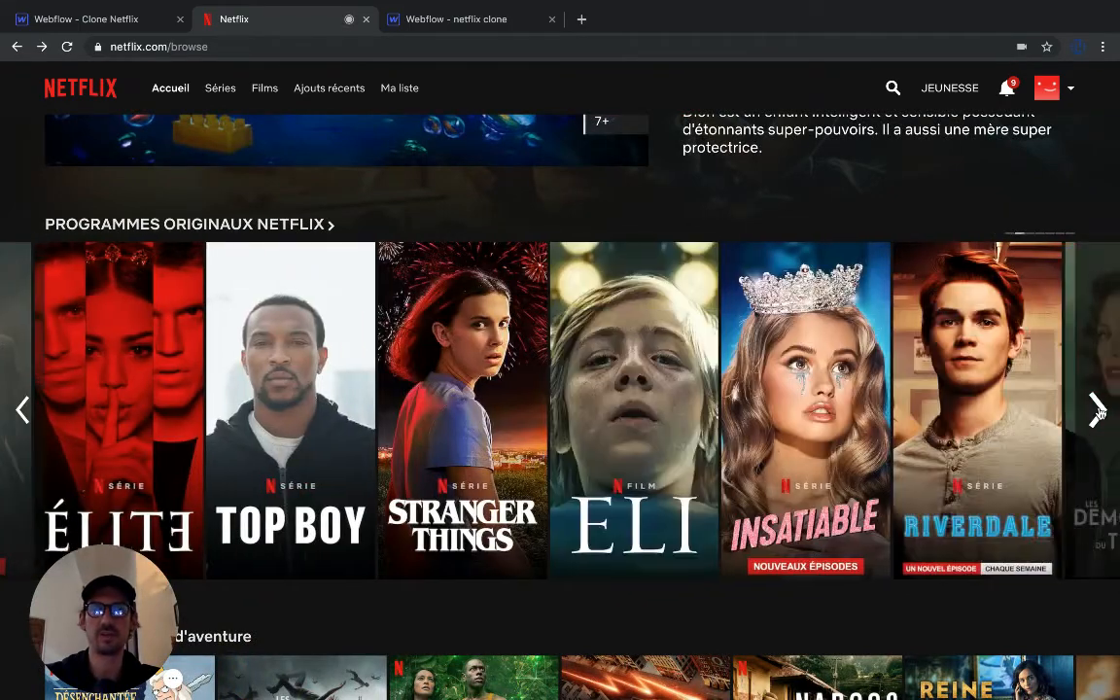
left_click(1096, 408)
left_click(1095, 408)
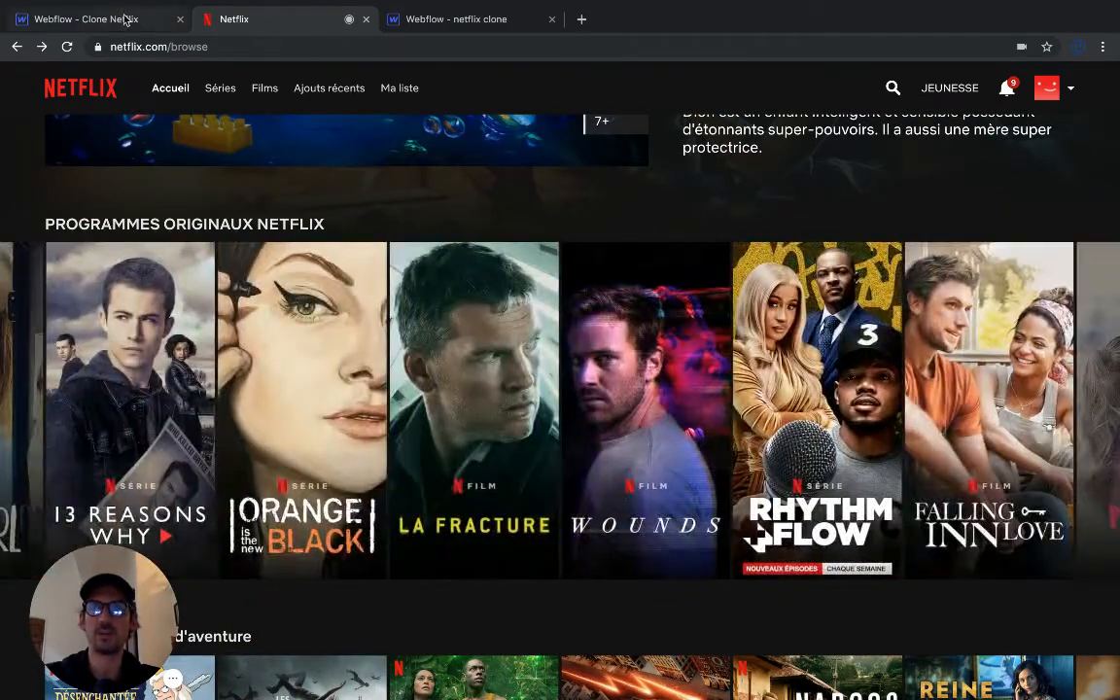
left_click(124, 19)
left_click(270, 15)
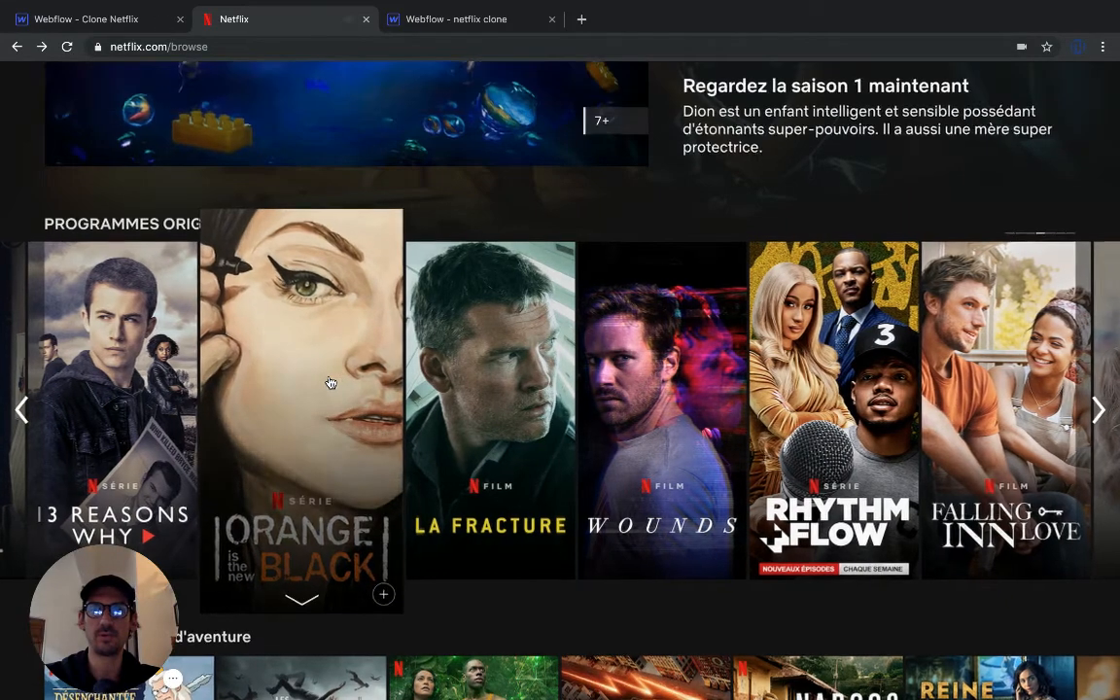
Step: Return to the Webflow clone's preview and advance the film carousel to compare its movement with the Netflix row
left_click(331, 381)
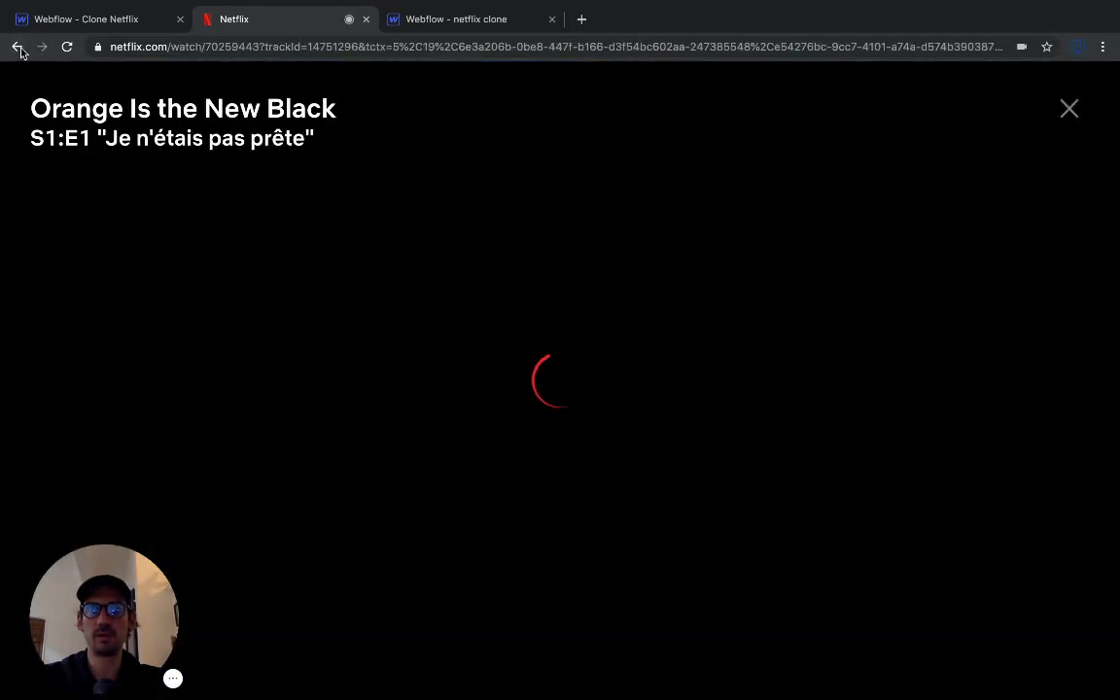
left_click(17, 47)
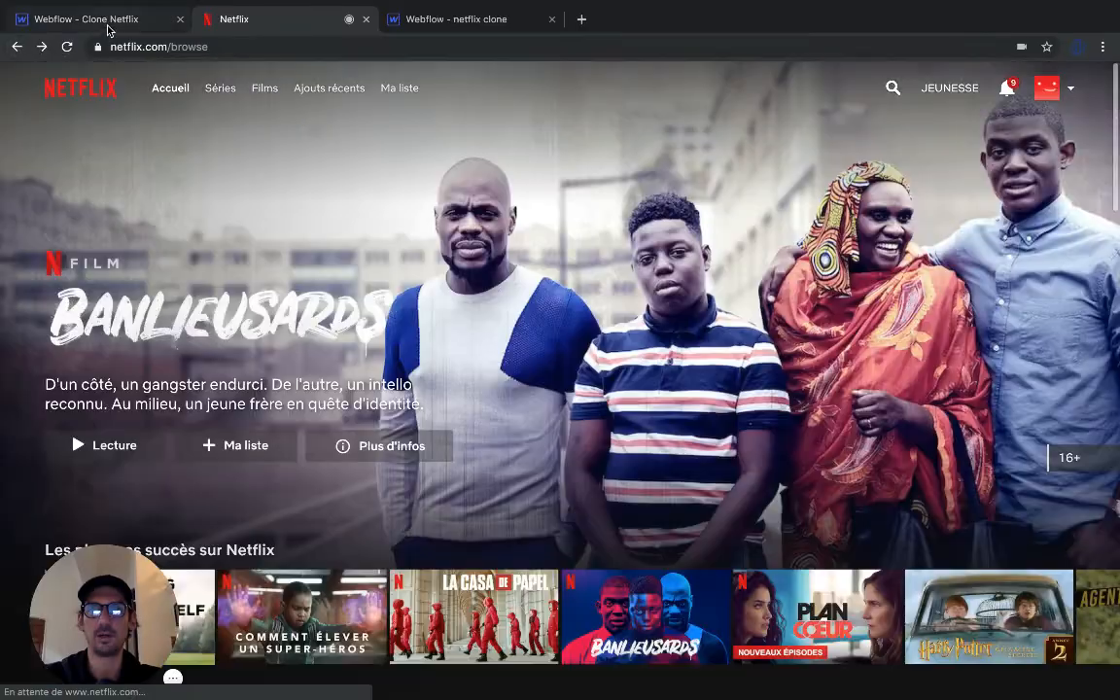
left_click(78, 19)
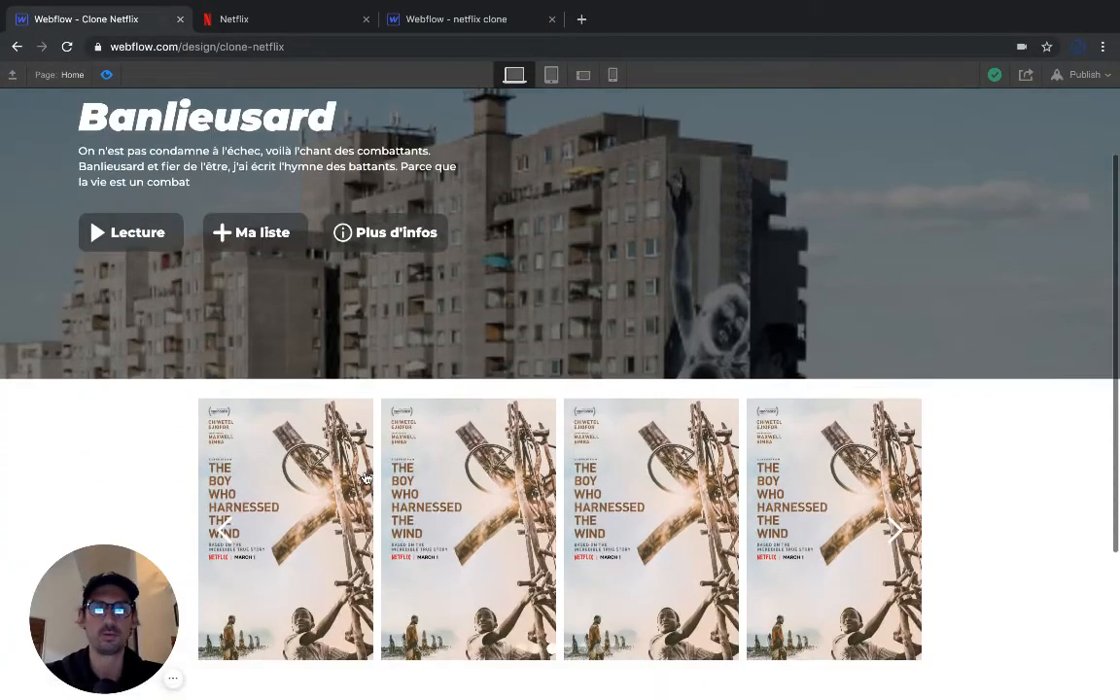
scroll(366, 476, "down", 2)
scroll(365, 477, "down", 1)
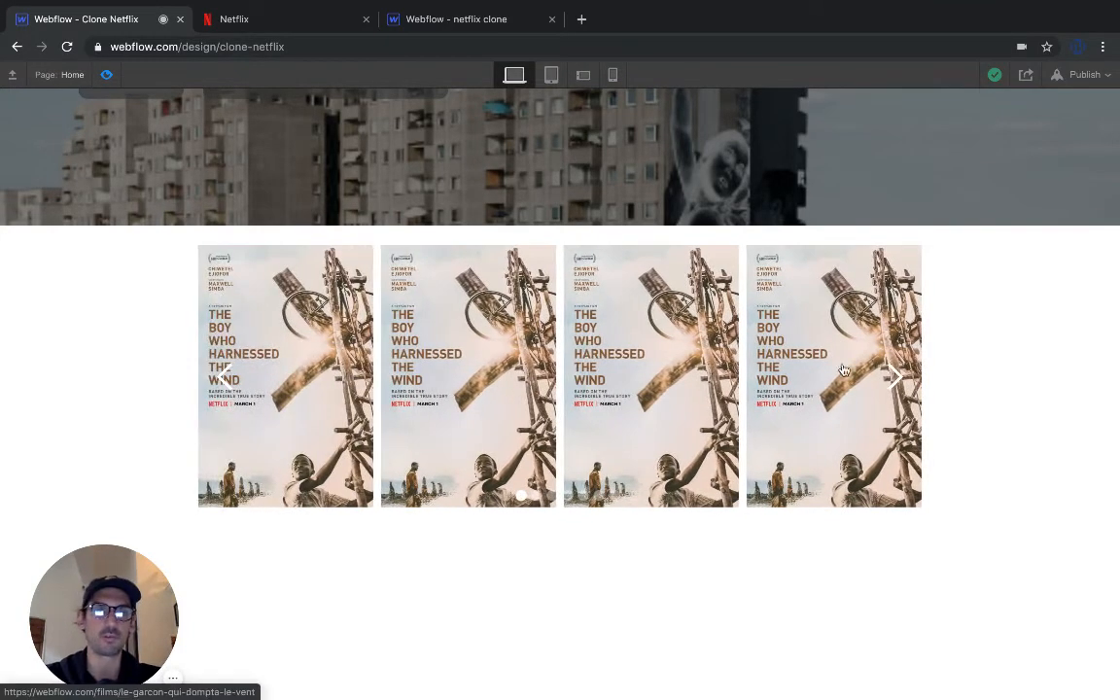
left_click(892, 377)
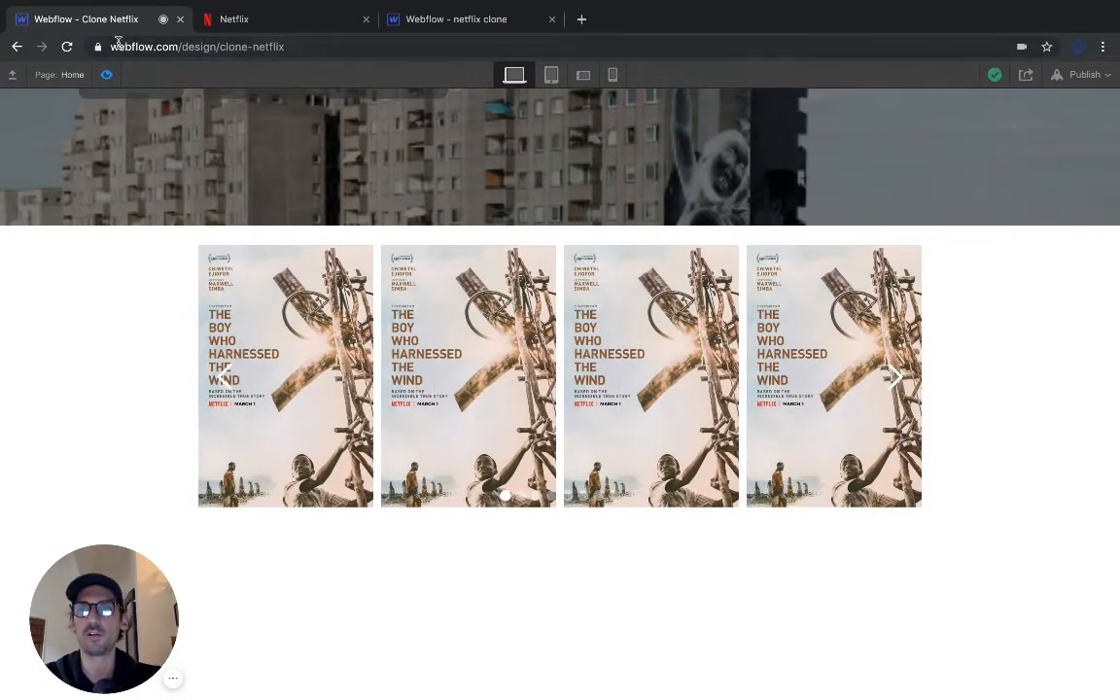
Step: Leave the preview, select the Collection Item inside Slide 1 and open its collection list settings
left_click(107, 76)
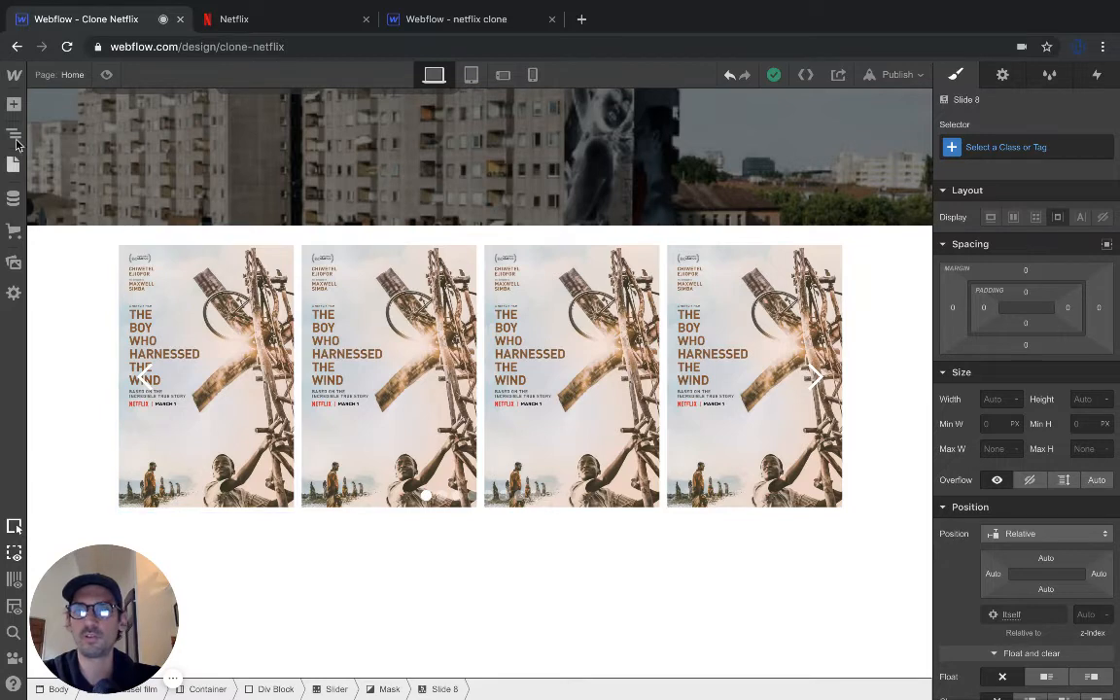
left_click(191, 304)
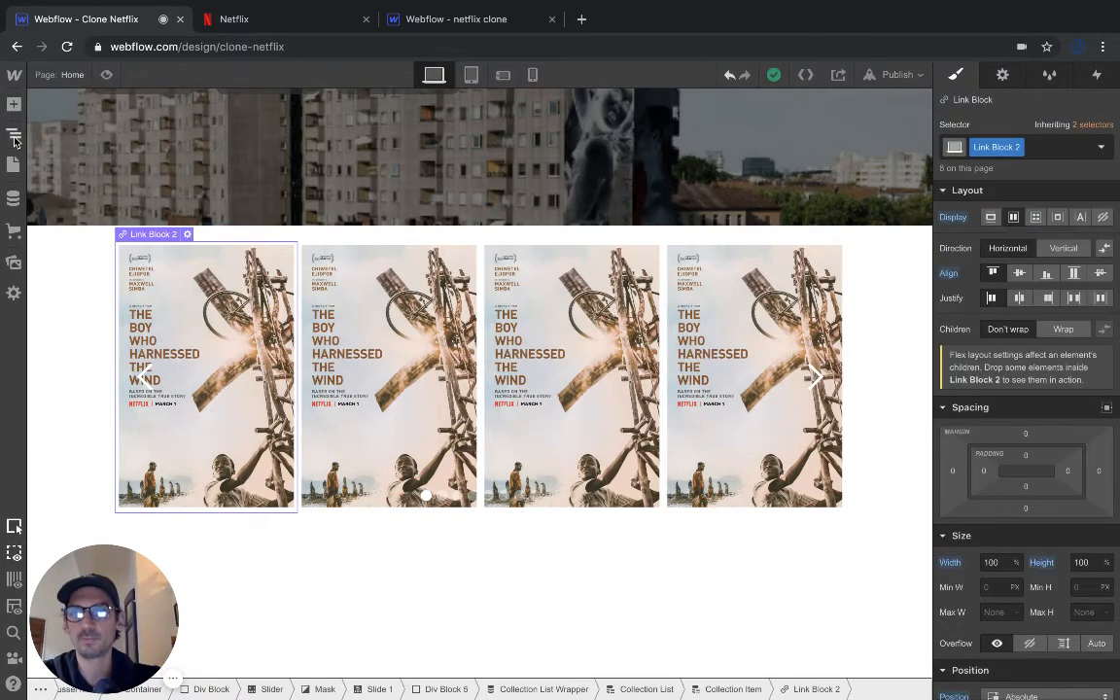
left_click(14, 133)
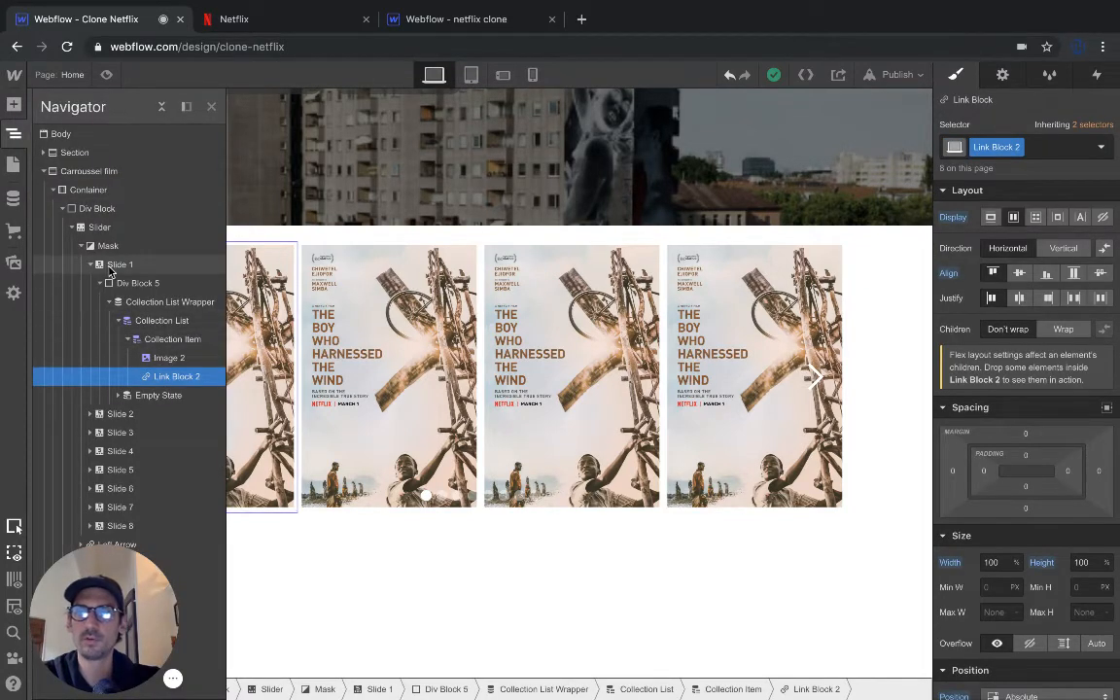
left_click(116, 265)
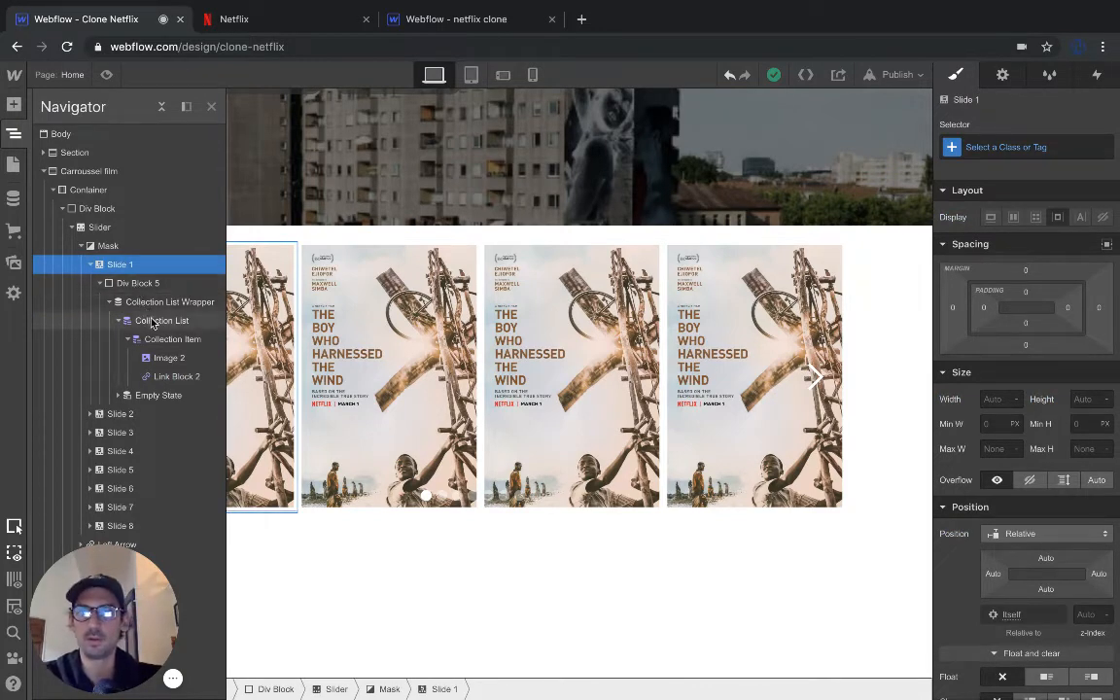
left_click(157, 322)
left_click(167, 340)
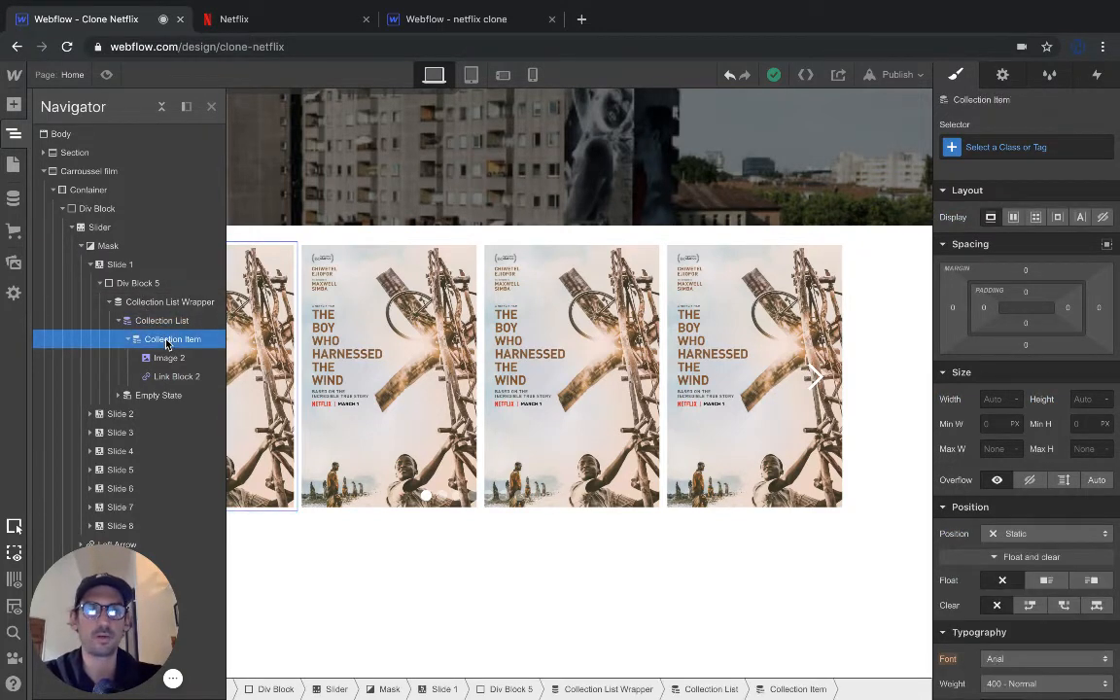
left_click(1002, 78)
scroll(1008, 389, "down", 1)
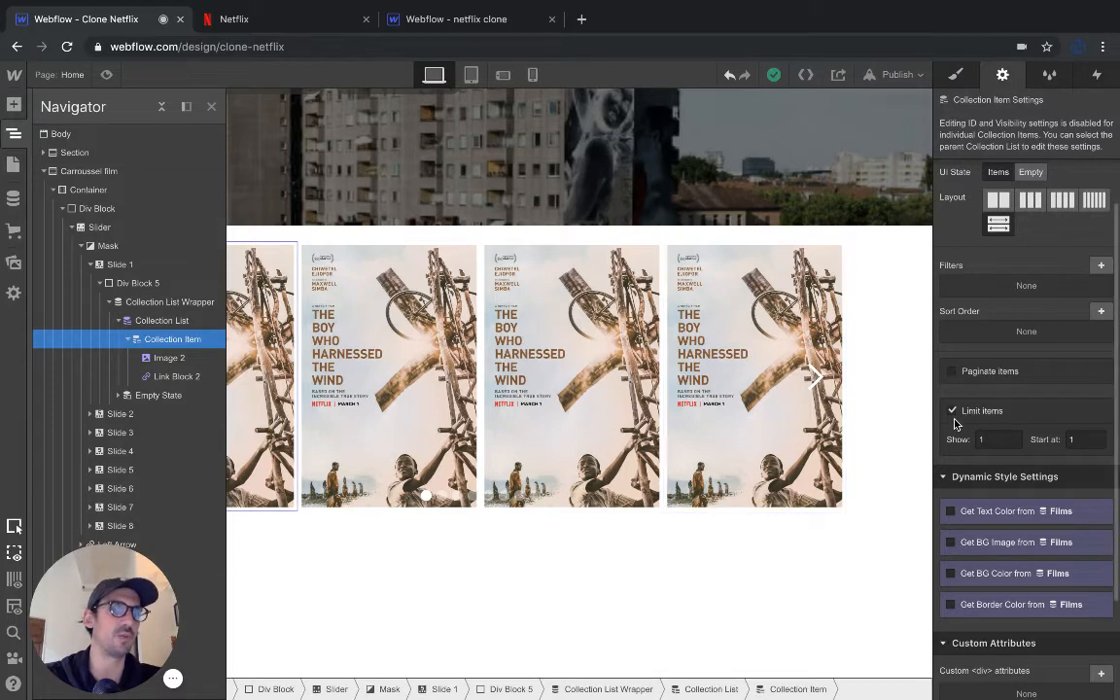
Step: Try limiting Slide 1's collection list to 2 items, switch the limit off and on, and restore it to 1 item
left_click(986, 438)
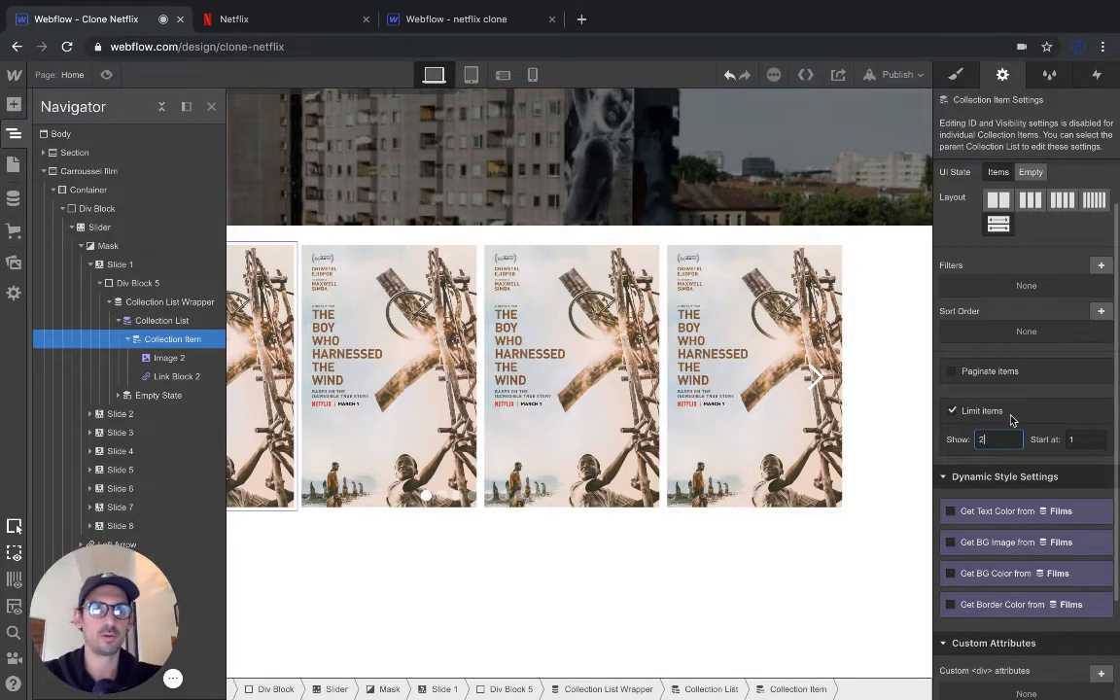
key("Return")
left_click(951, 411)
left_click(951, 411)
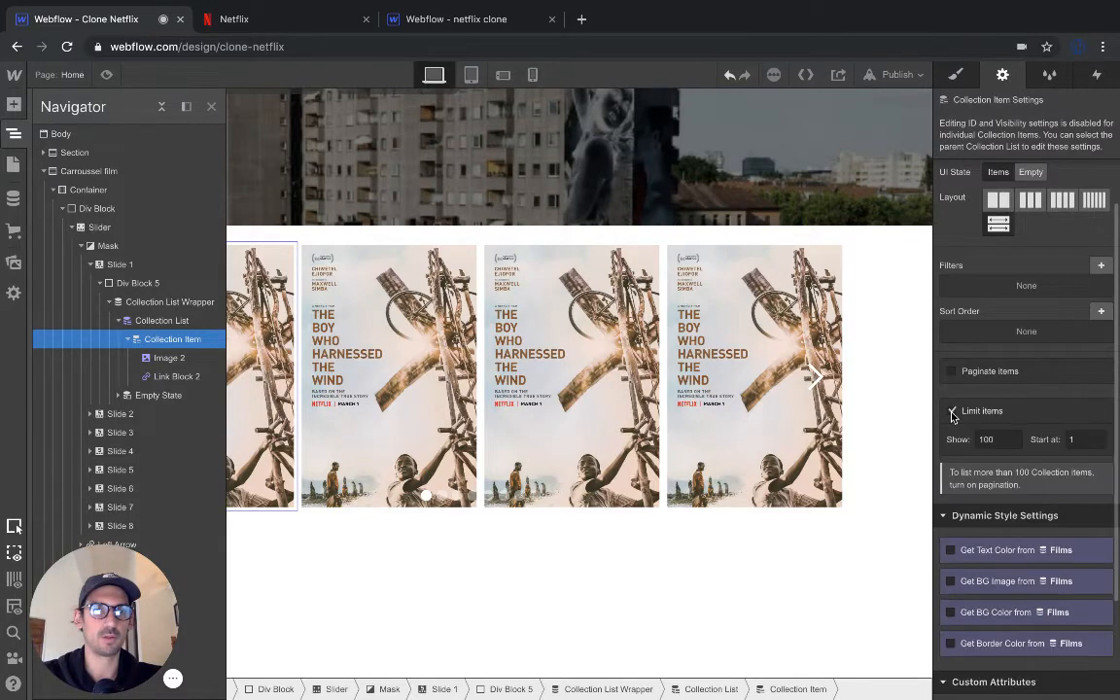
left_click(998, 439)
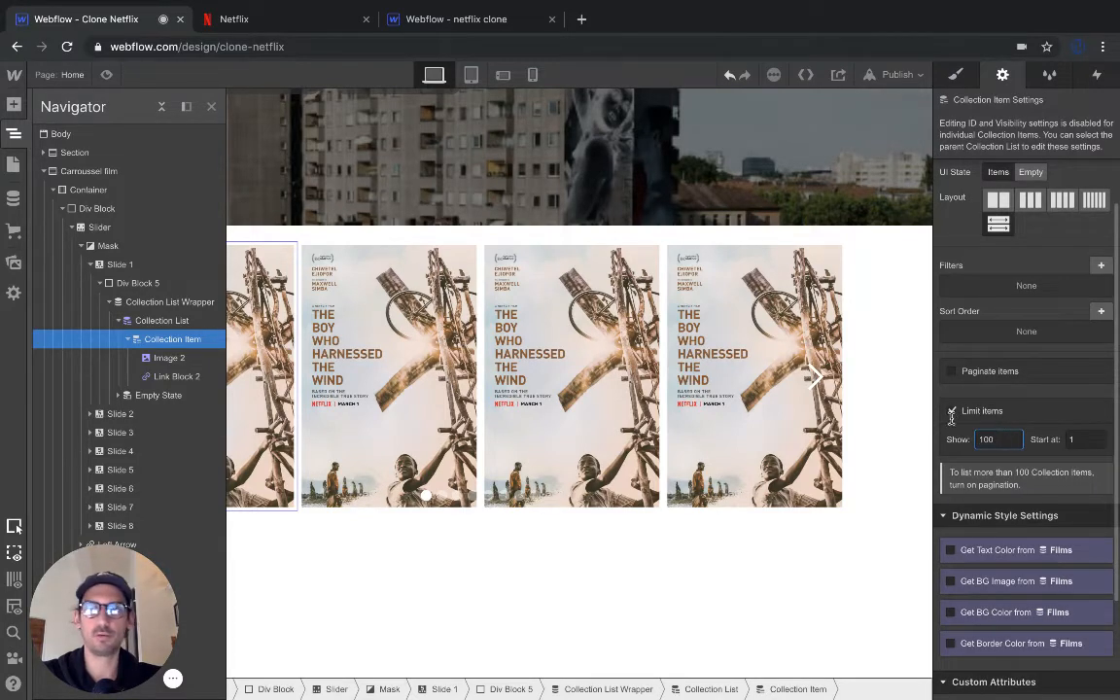
left_click(210, 106)
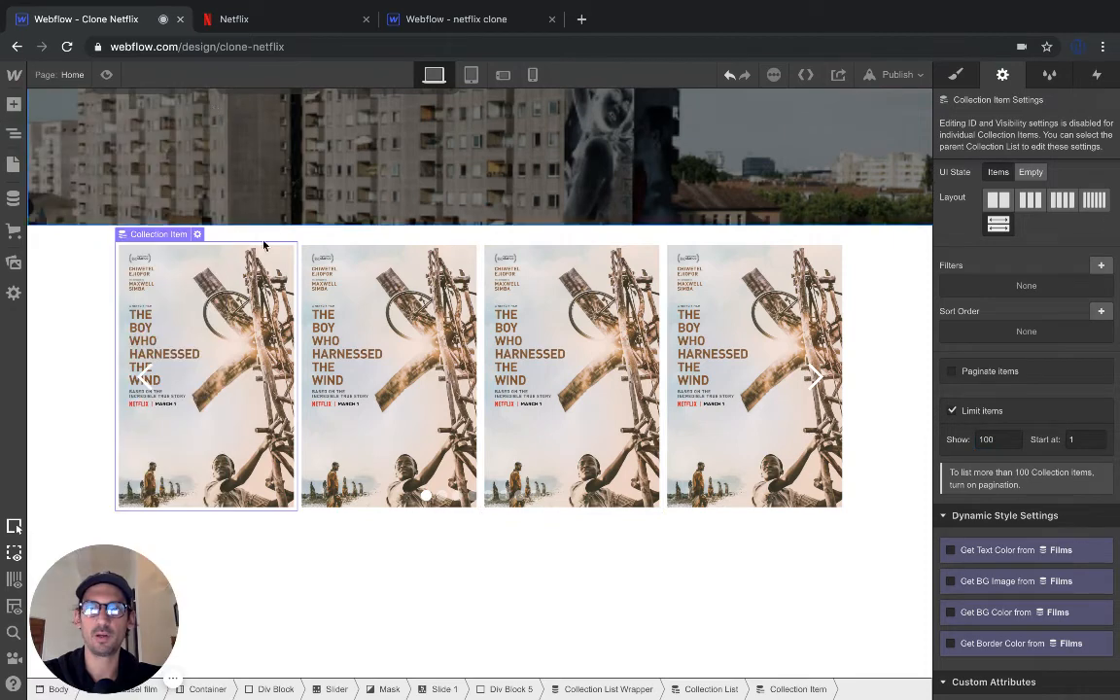
double_click(988, 438)
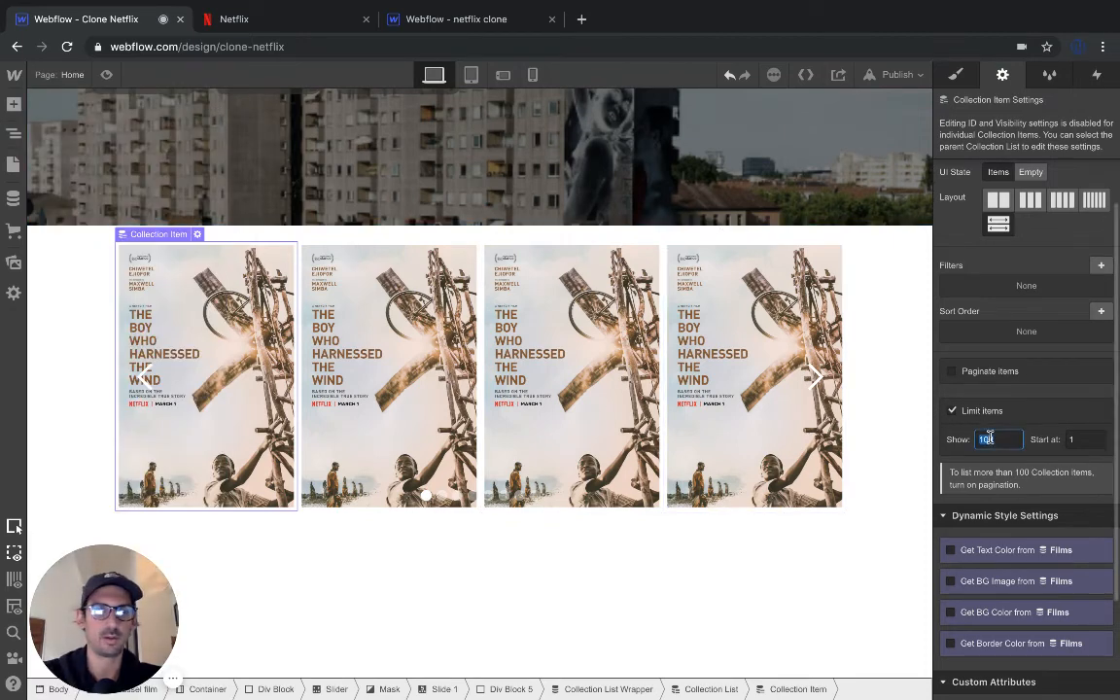
key("Return")
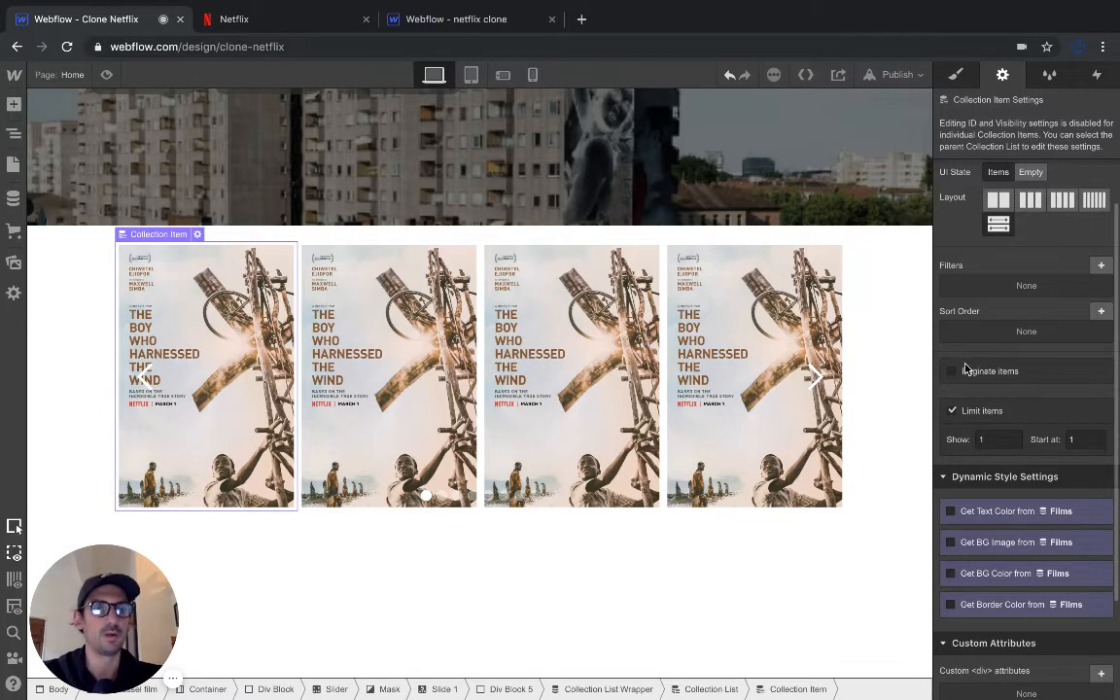
scroll(1035, 321, "up", 1)
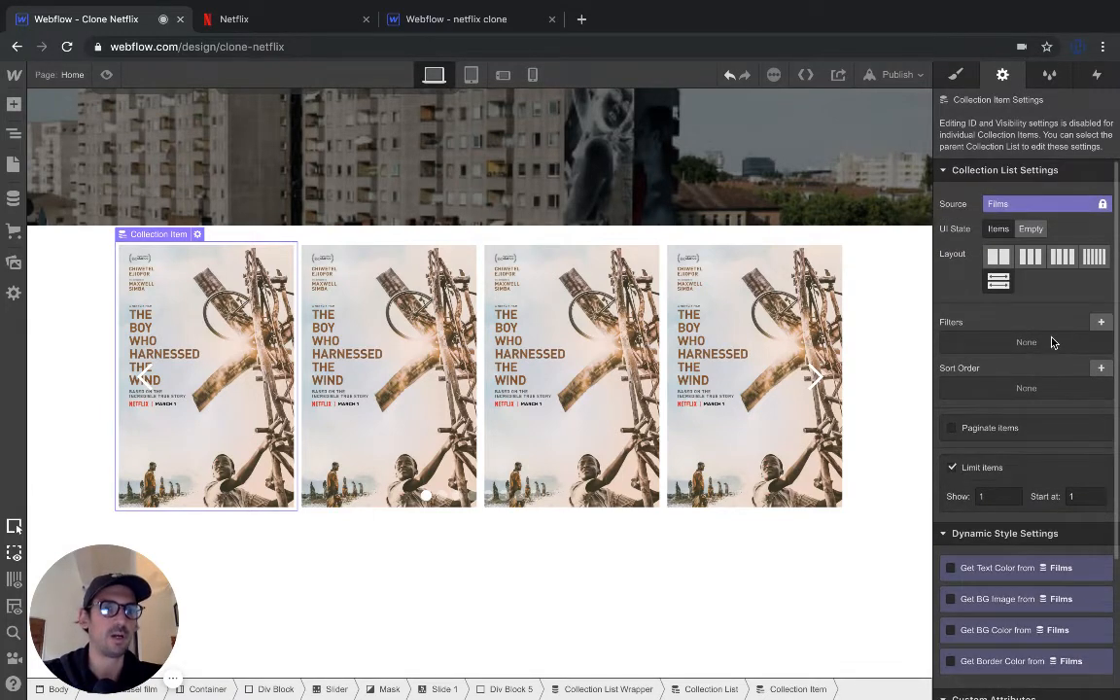
left_click(1101, 322)
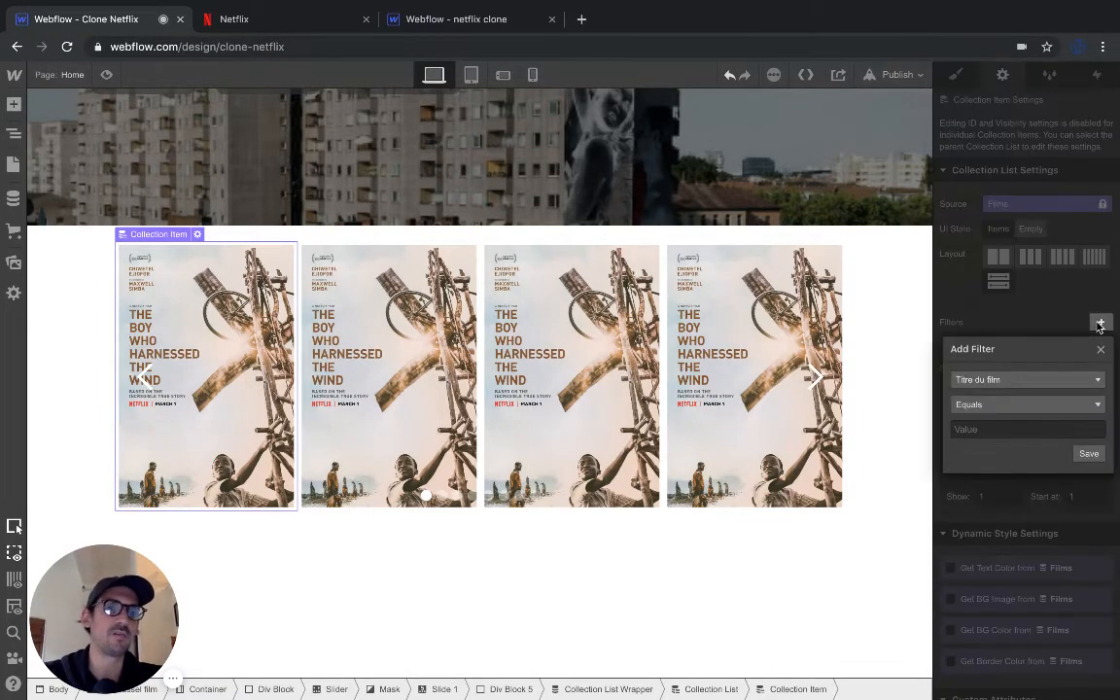
left_click(1029, 382)
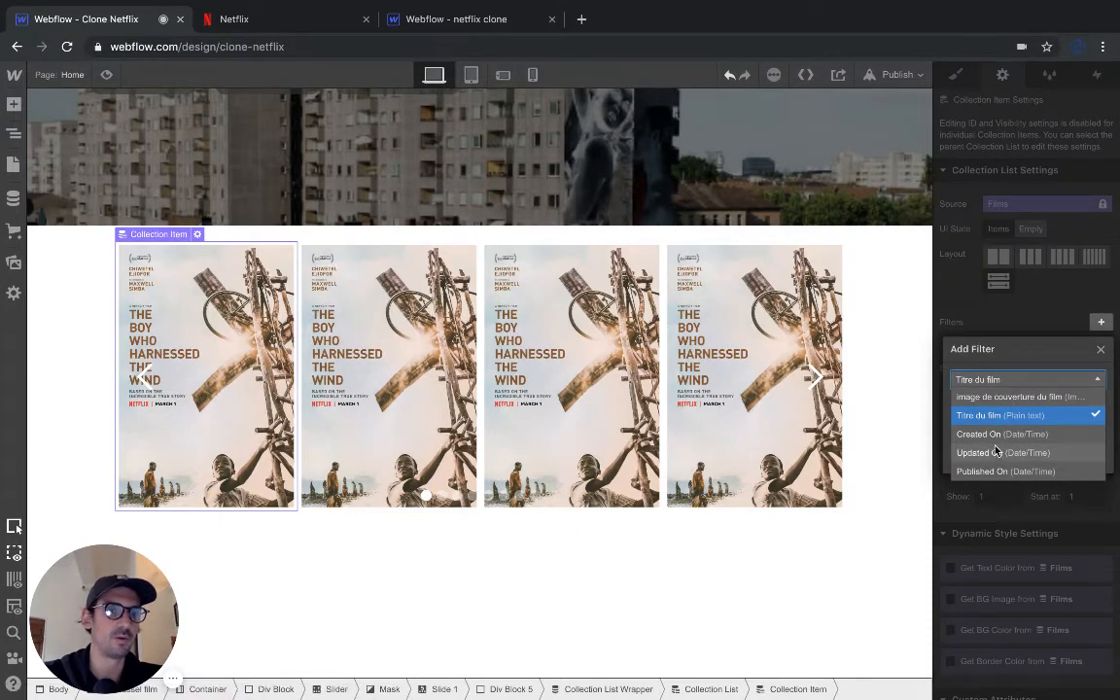
left_click(1085, 375)
left_click(1101, 351)
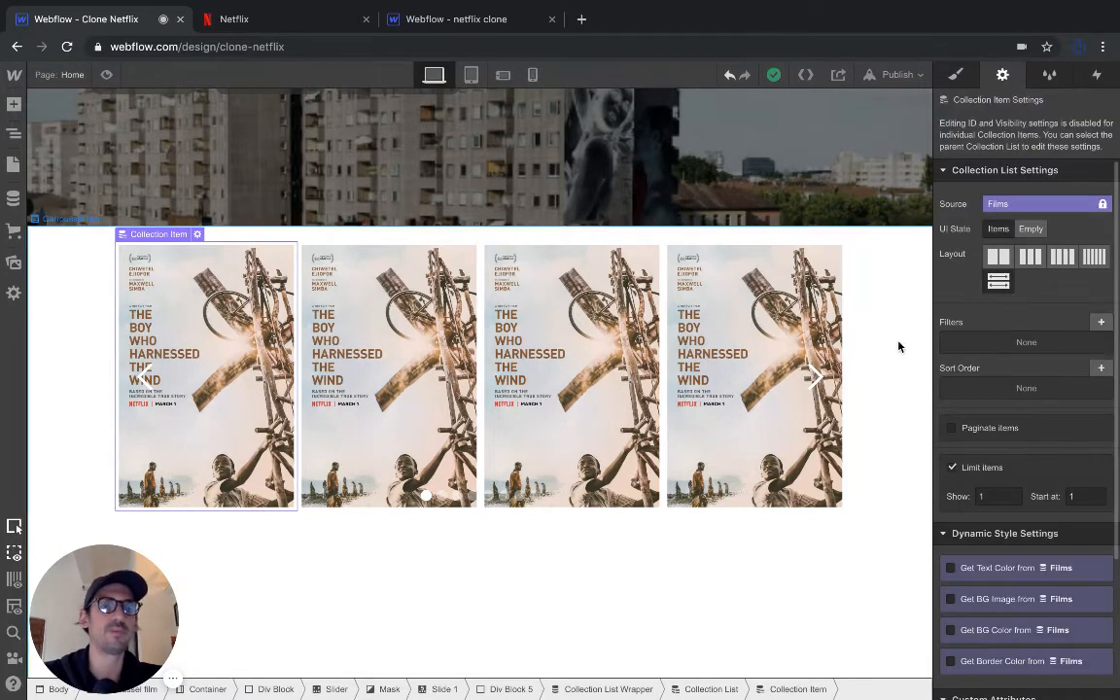
Step: Look at the category rows on the Netflix browse page and return to the Webflow clone
left_click(234, 19)
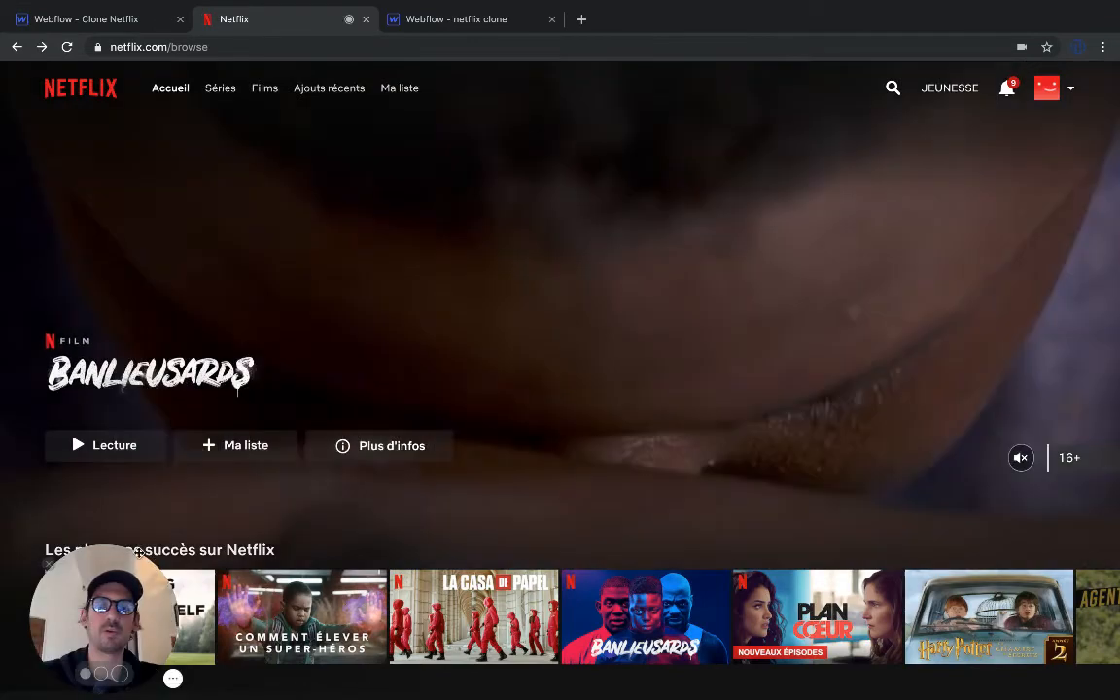
scroll(184, 517, "down", 2)
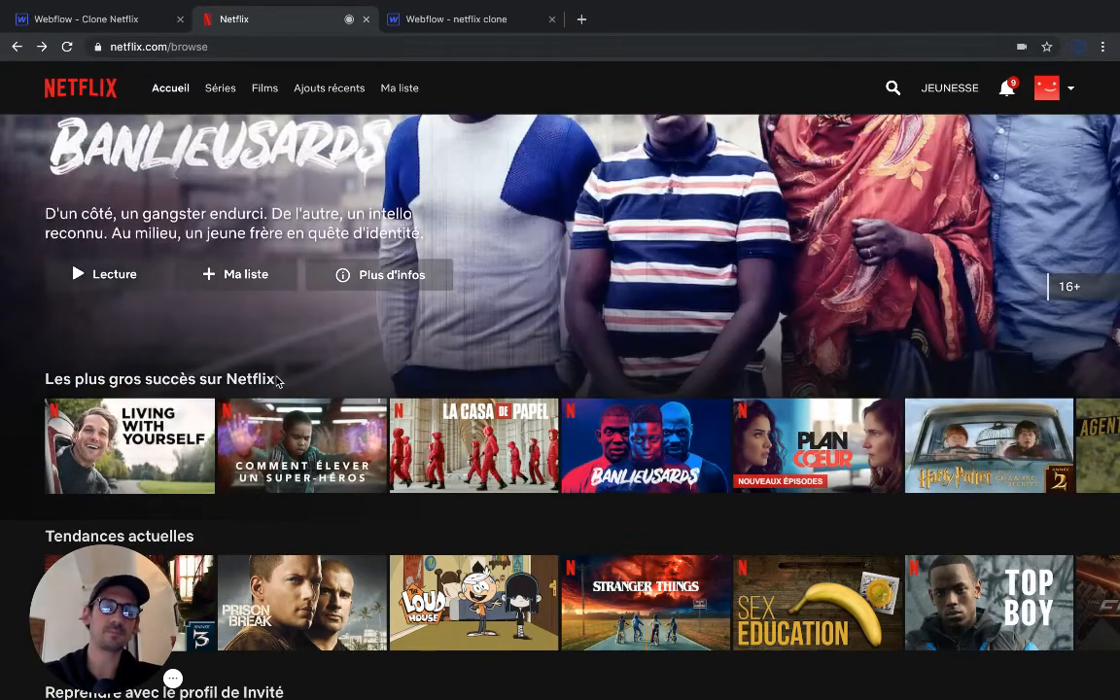
left_click(136, 29)
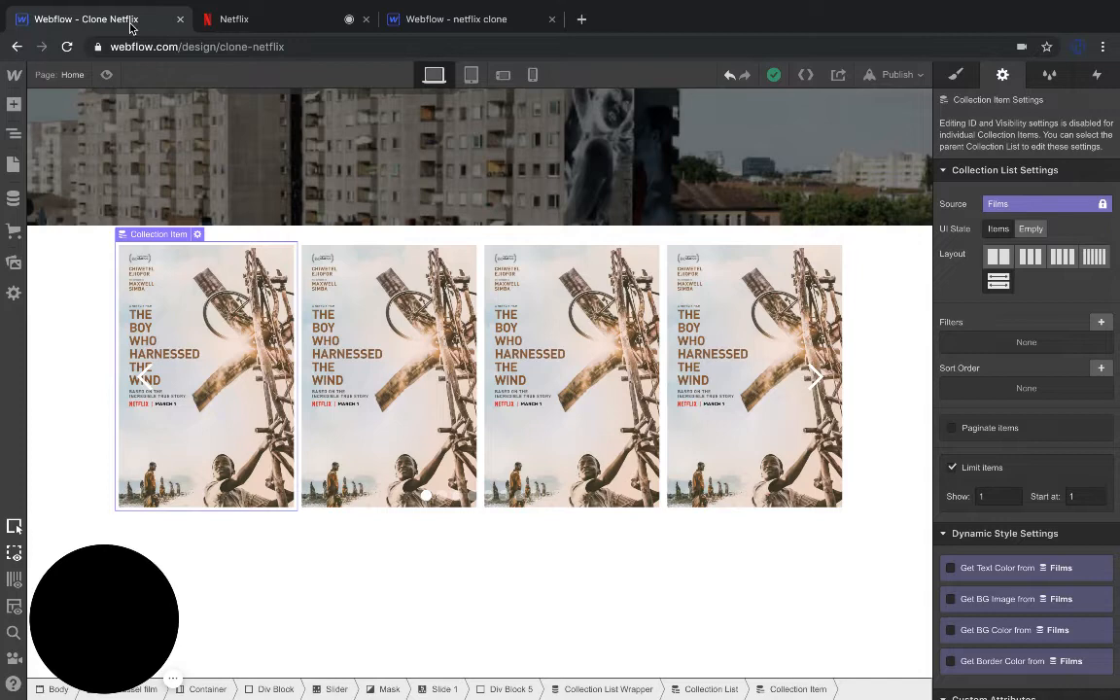
Step: Add a Number field labelled "Class" with Integer format to the Films CMS collection and save the collection
left_click(13, 199)
left_click(129, 151)
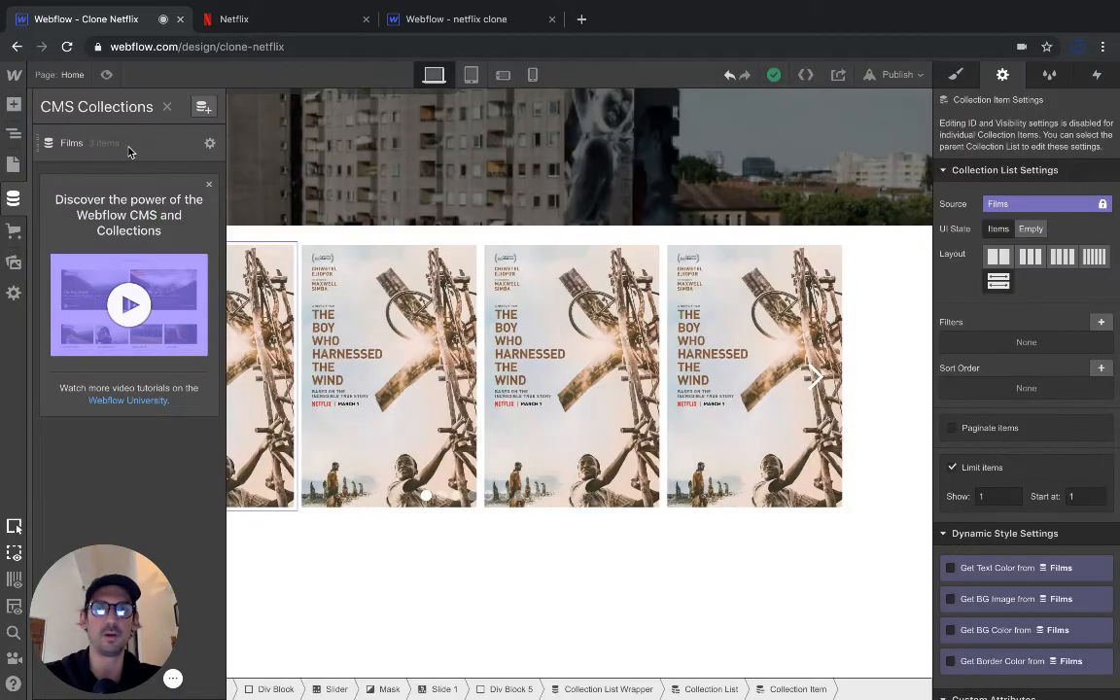
left_click(110, 146)
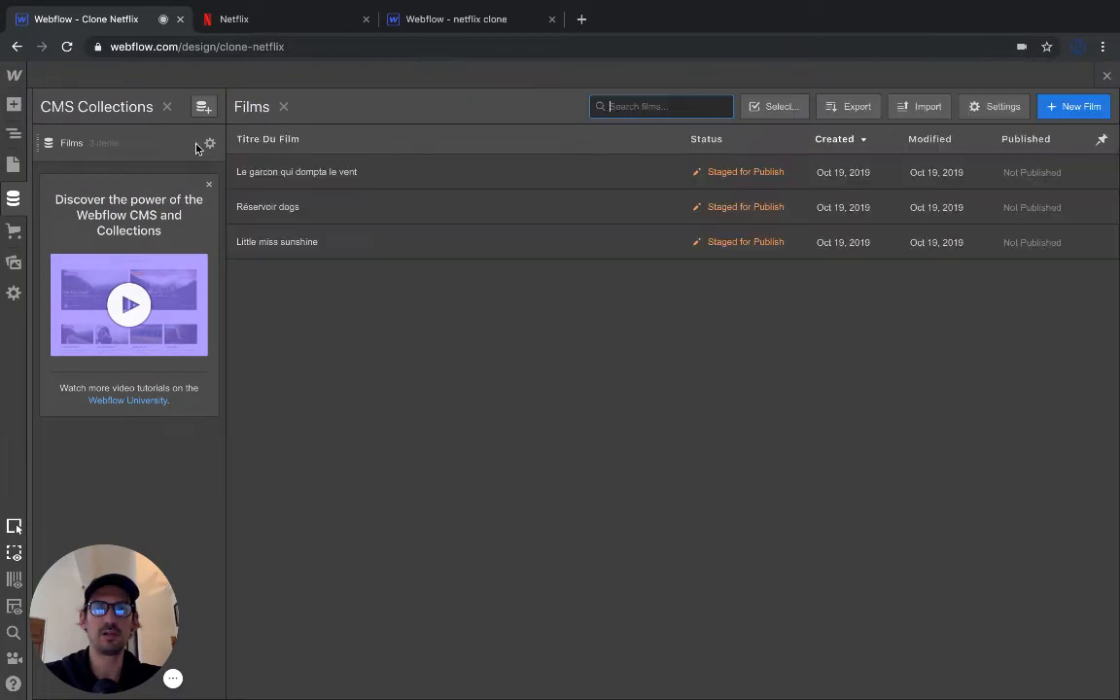
left_click(987, 107)
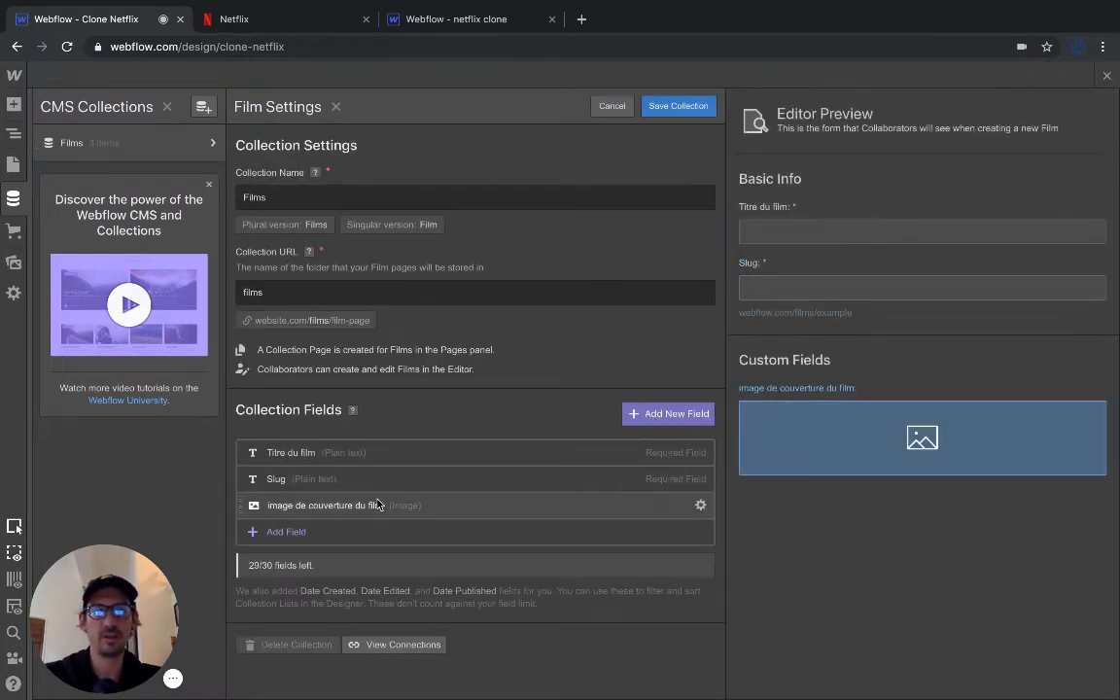
left_click(287, 532)
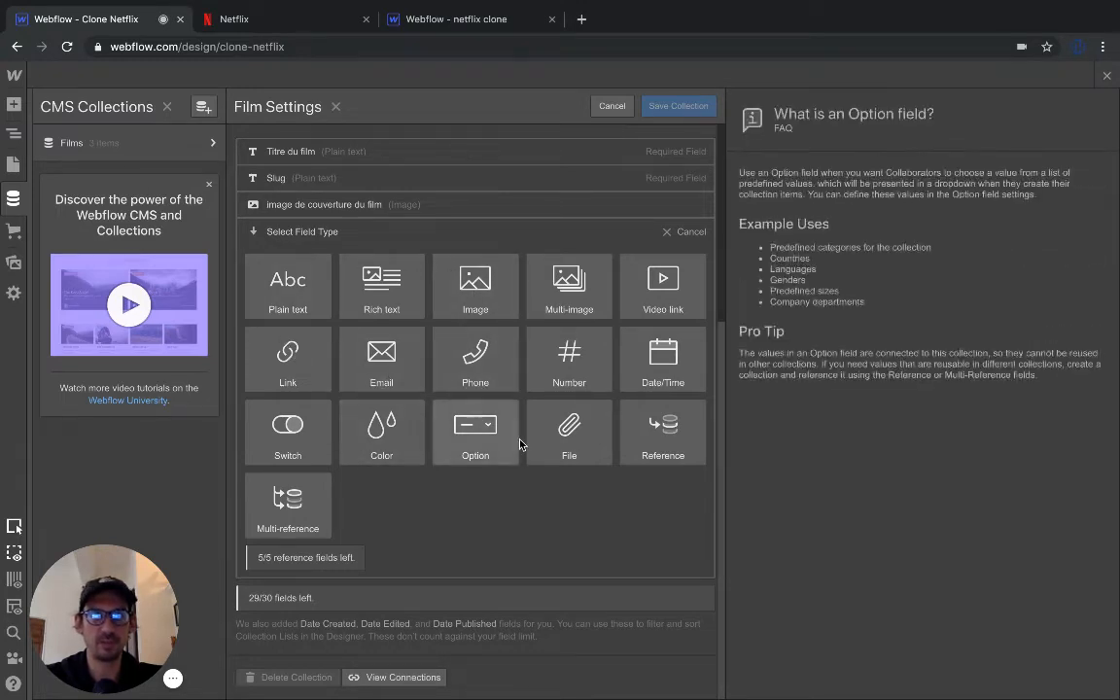
left_click(569, 368)
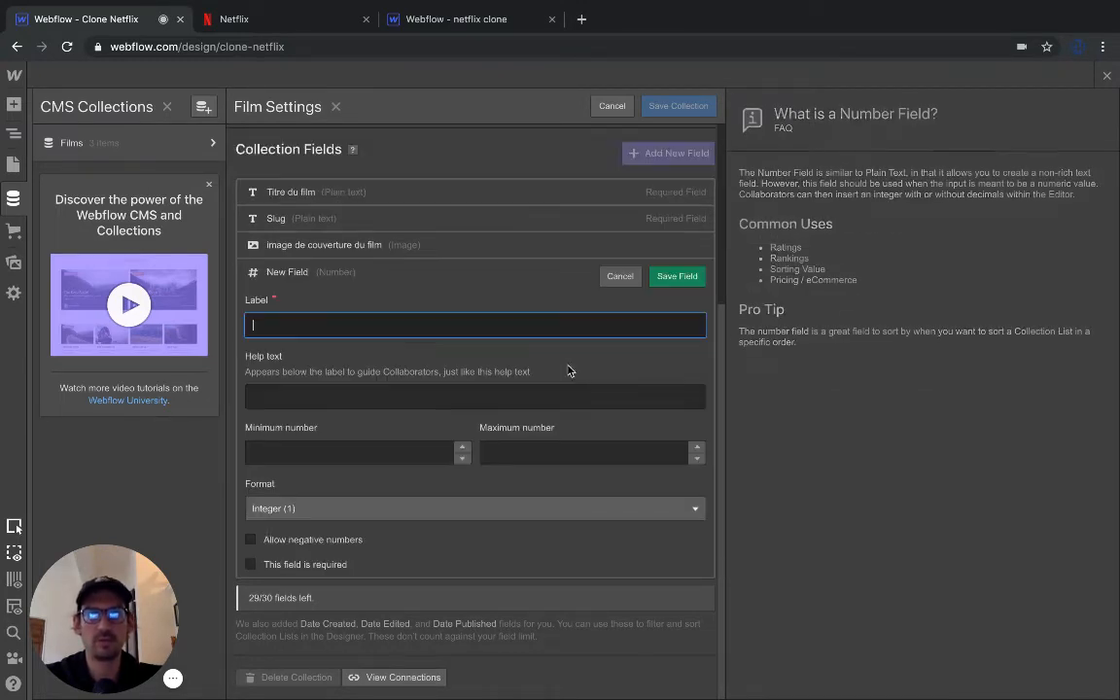
type("Class")
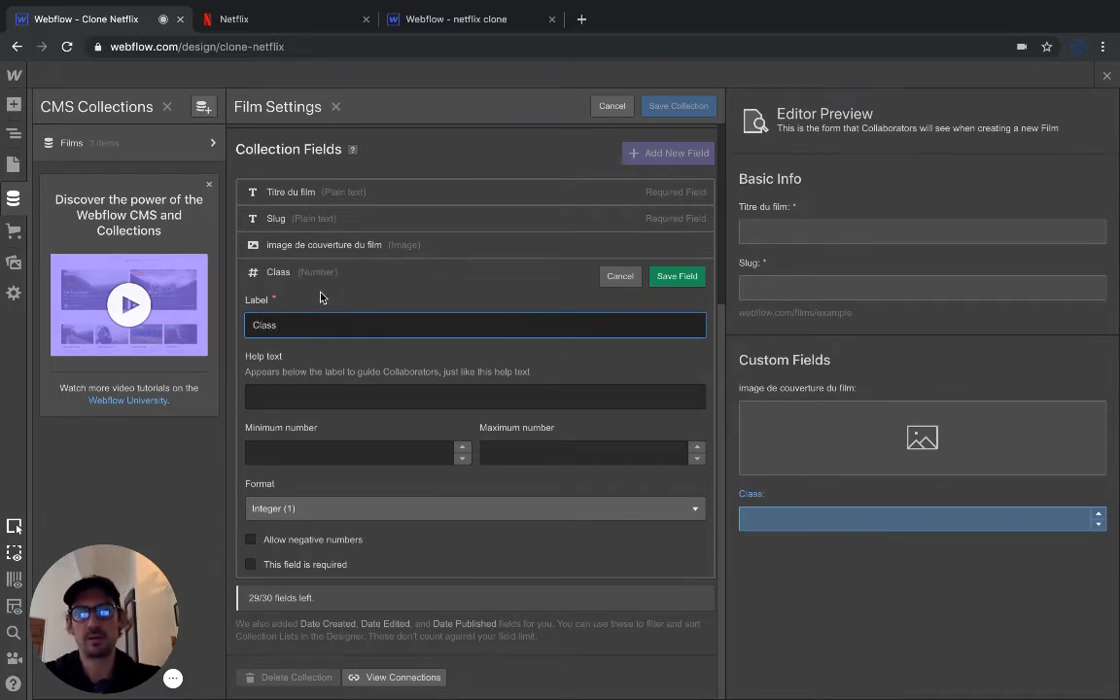
left_click(321, 297)
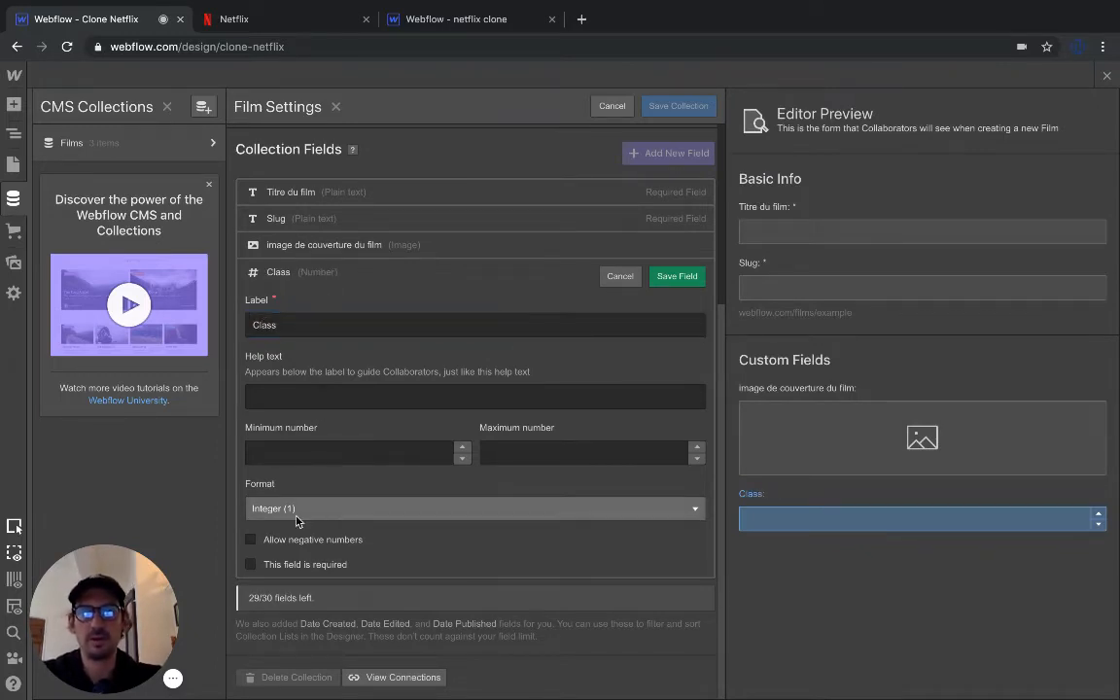
left_click(677, 277)
left_click(678, 107)
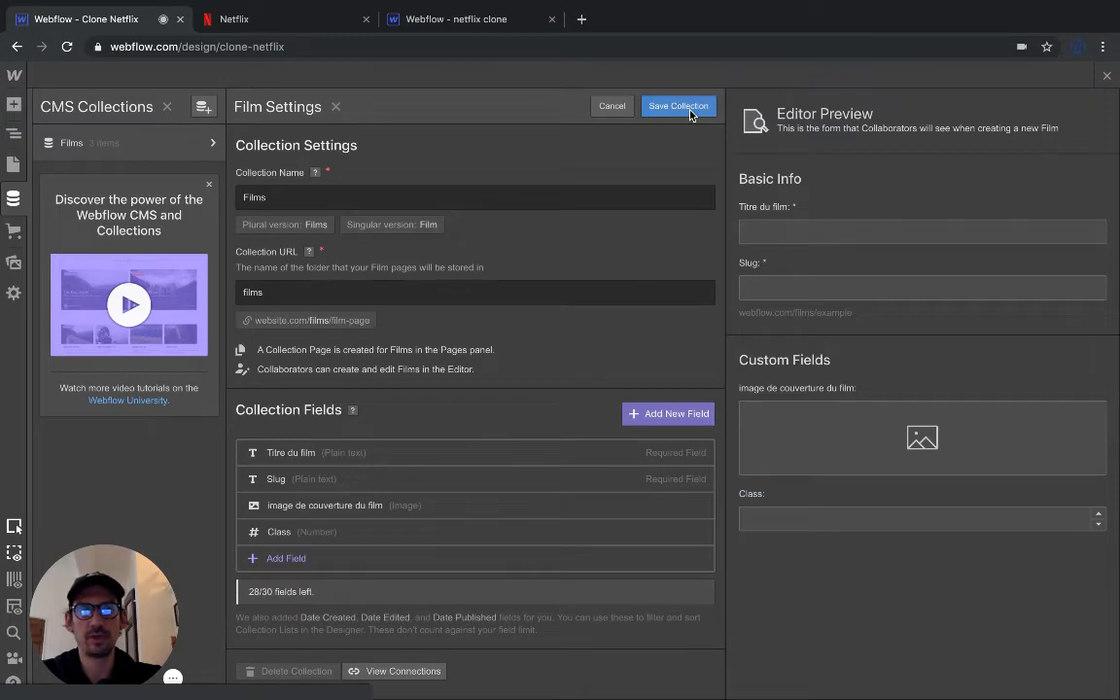
Step: Set the Class number of the film "Le garcon qui dompta le vent" to 1 and save the item
left_click(373, 187)
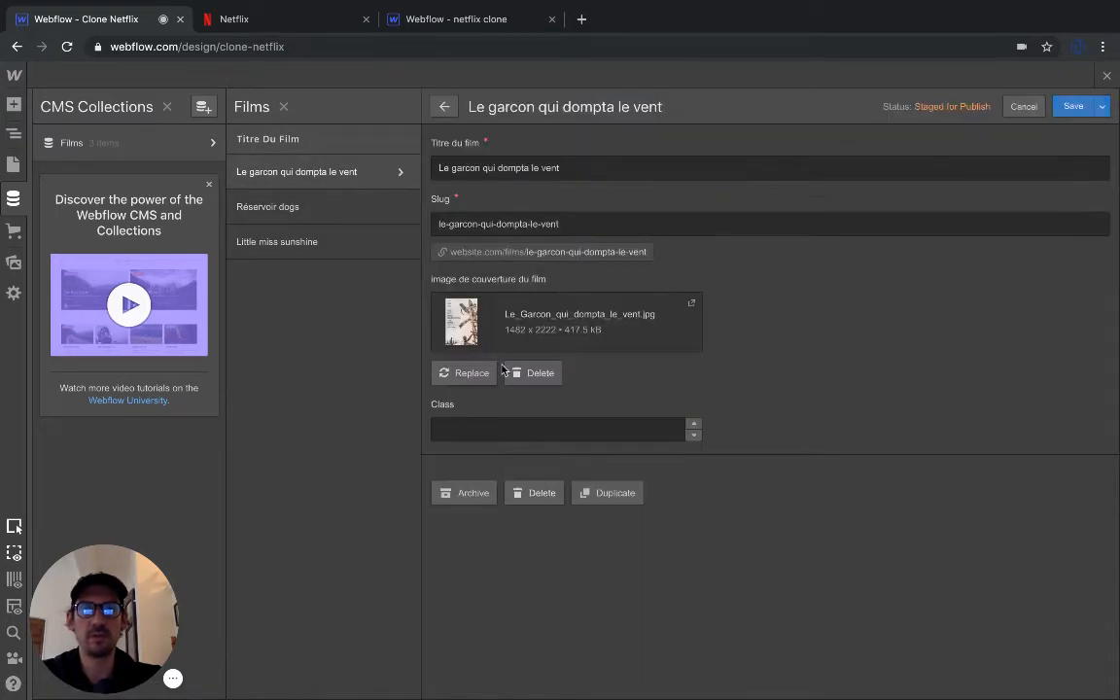
left_click(494, 431)
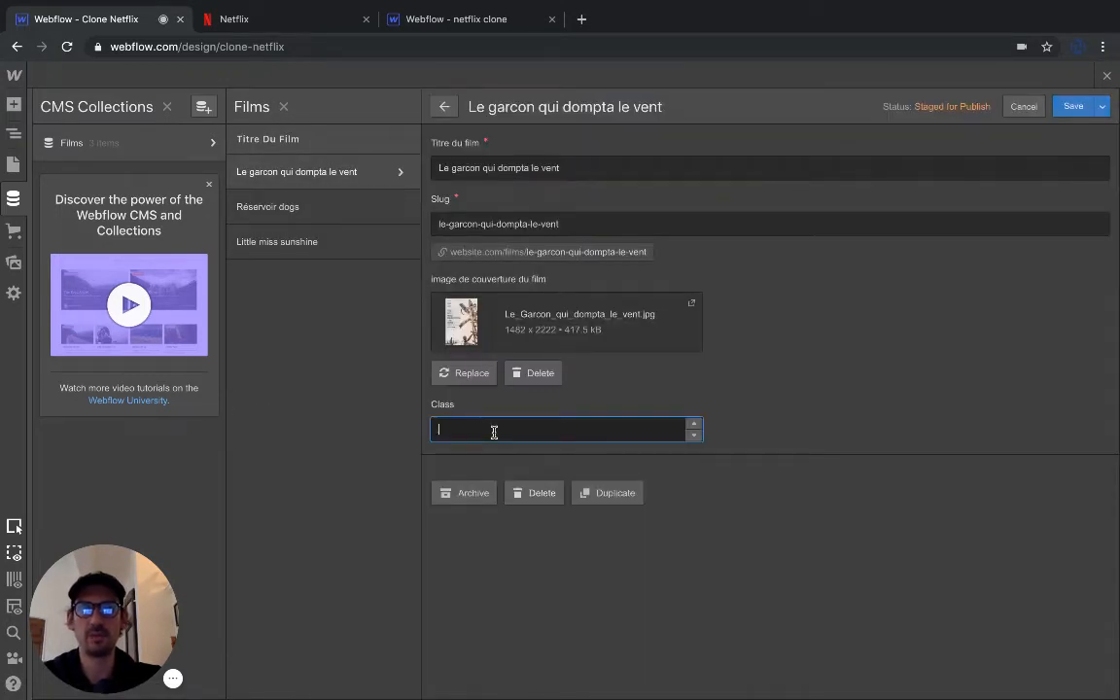
left_click(526, 553)
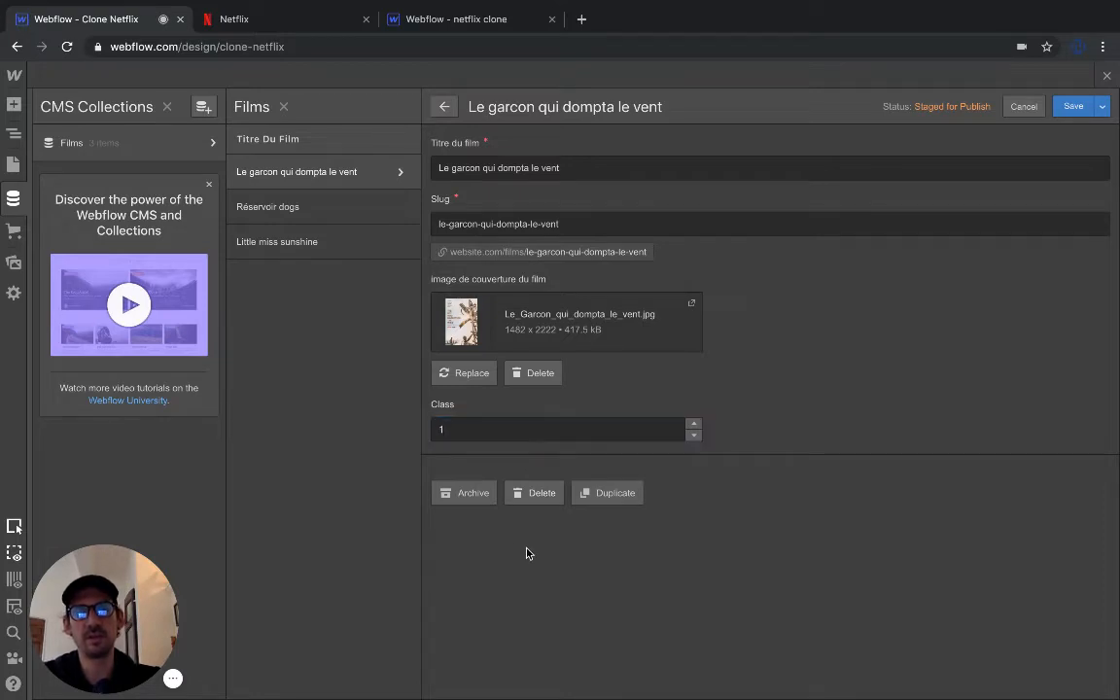
left_click(1066, 107)
left_click(444, 106)
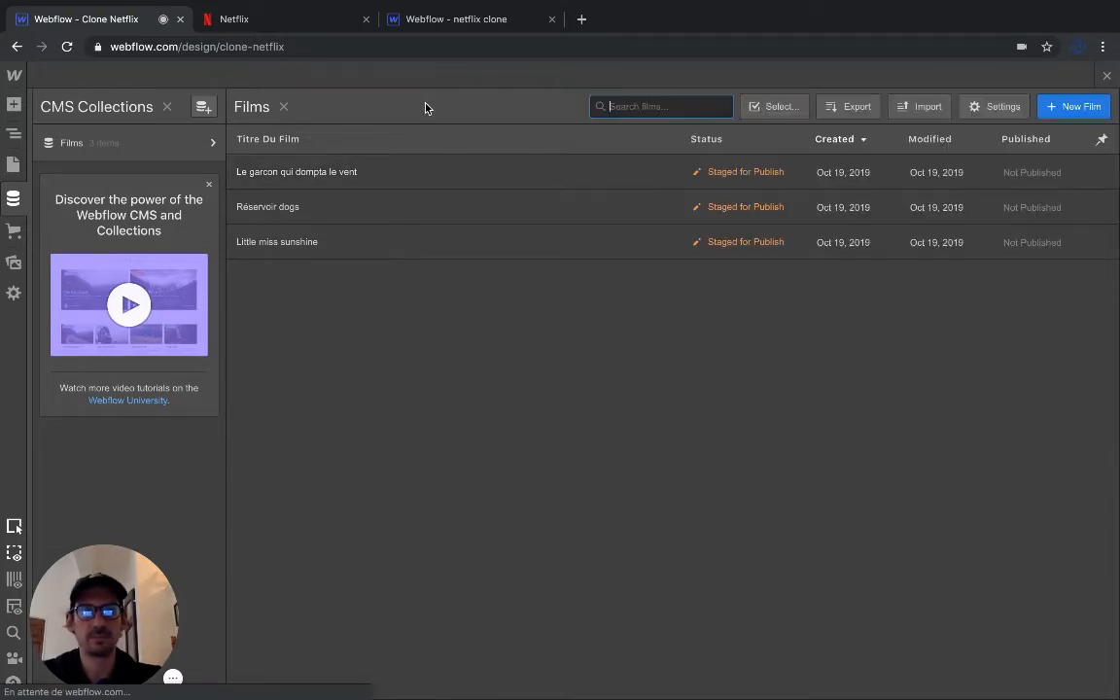
Step: Set the Class number of the film "Réservoir dogs" to 2 and save the item
left_click(374, 210)
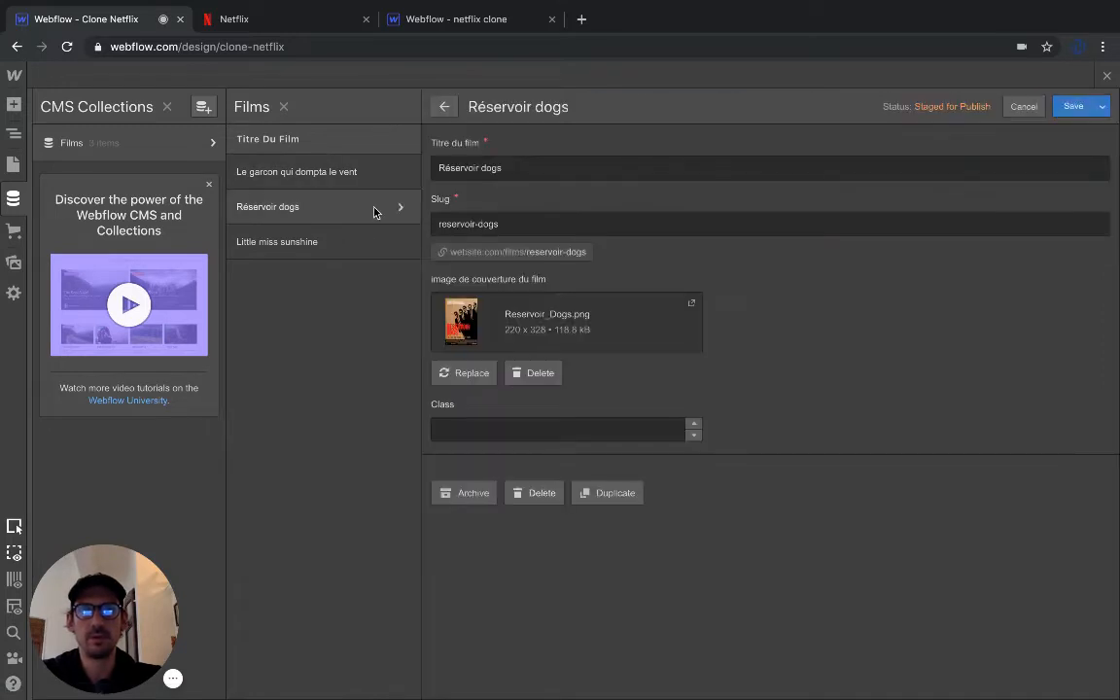
left_click(478, 432)
type("2")
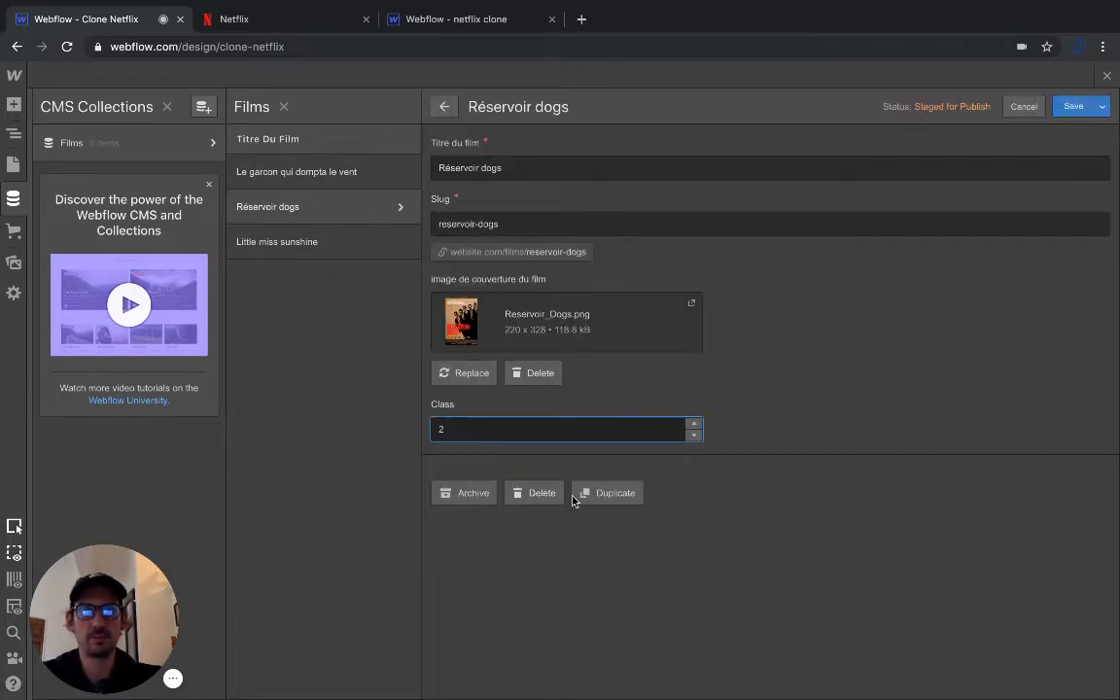
left_click(1081, 106)
left_click(1023, 106)
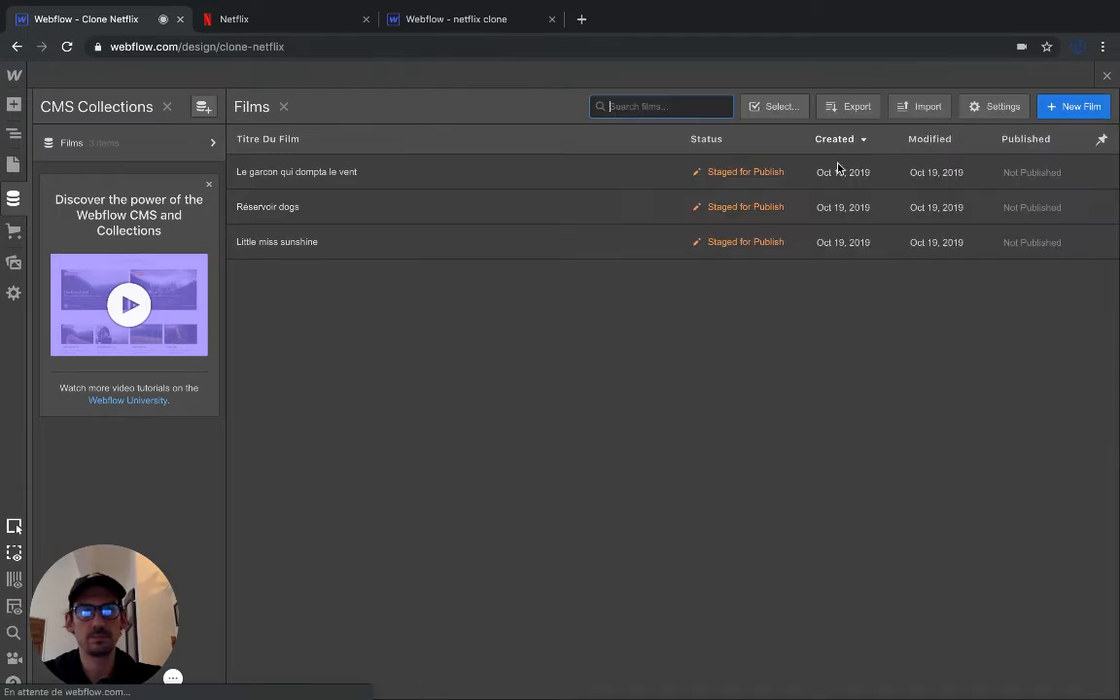
Step: Set the Class number of "Little miss sunshine" to 3, save the item and return to the page canvas
left_click(500, 255)
left_click(530, 432)
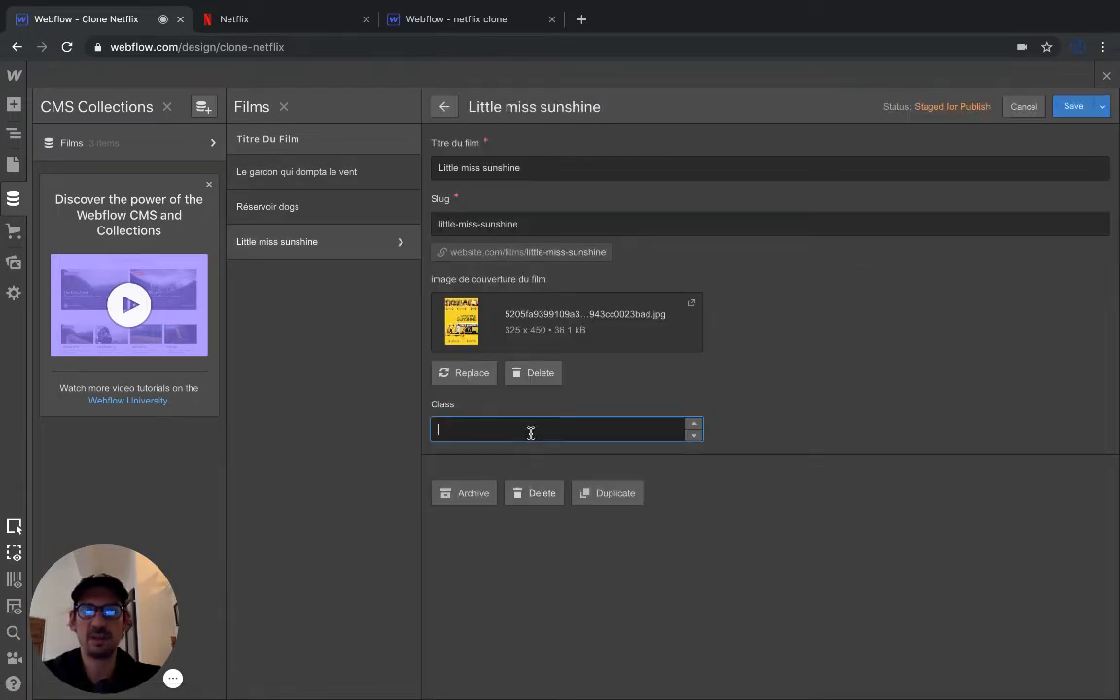
type("3")
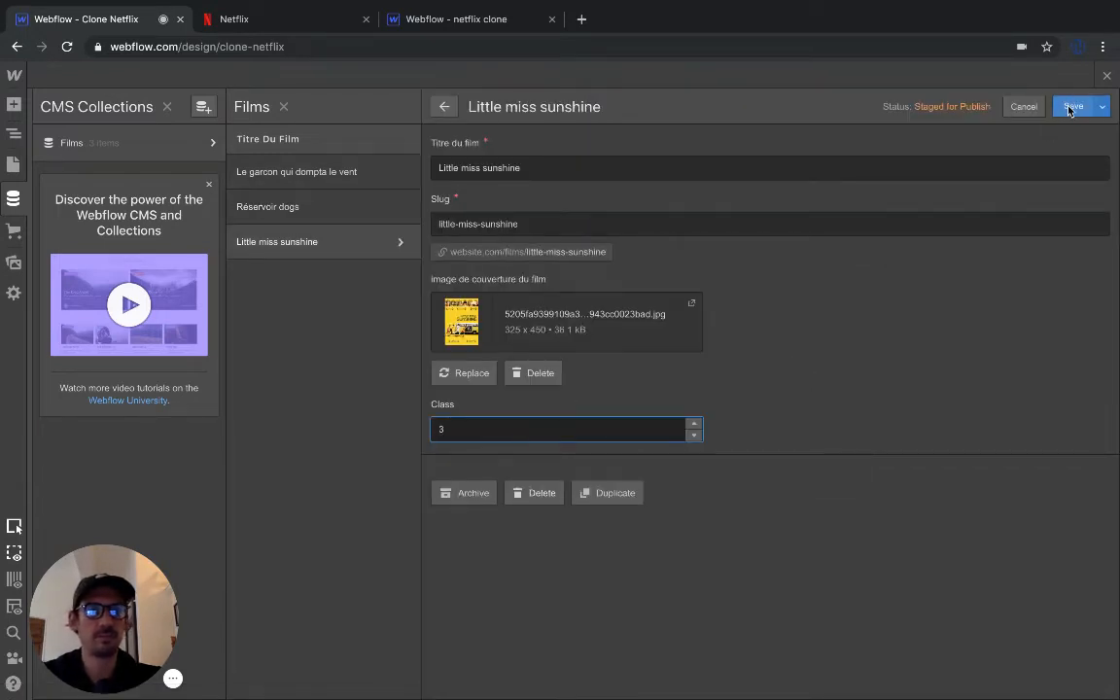
left_click(1071, 106)
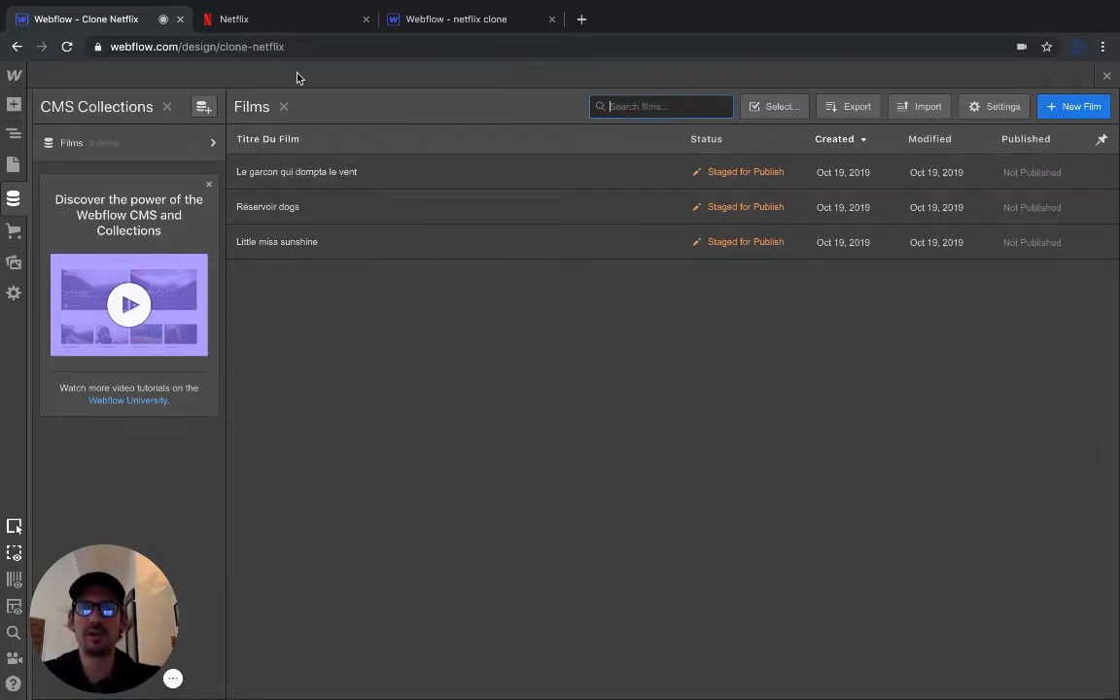
left_click(14, 197)
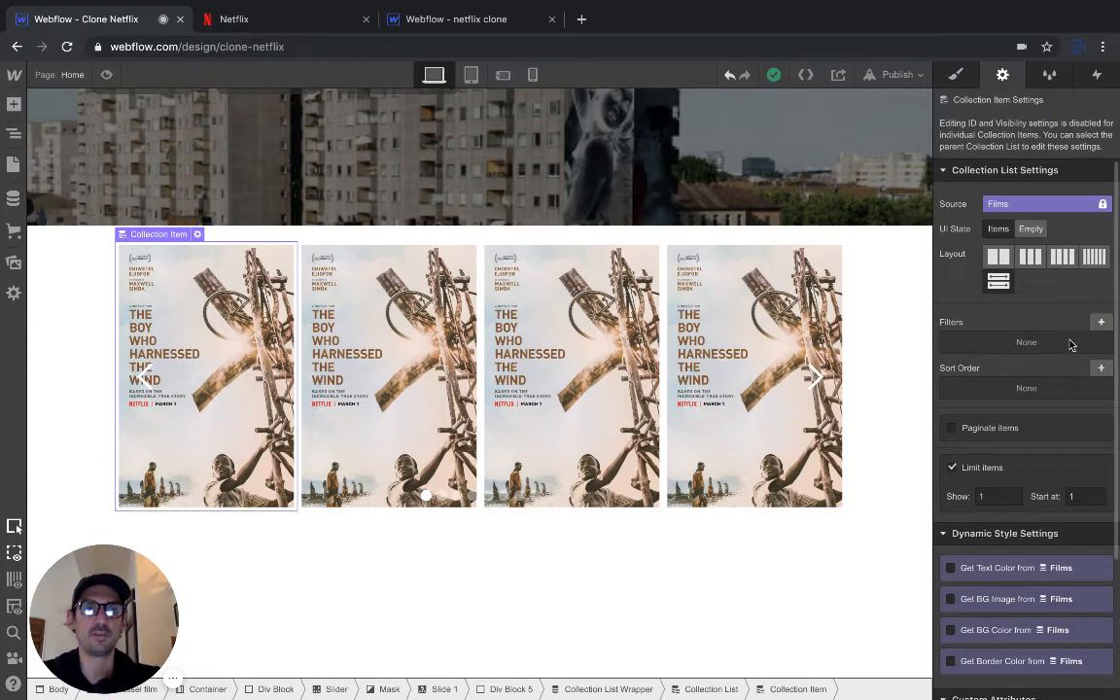
Step: Add a filter to Slide 1's collection list so that Class equals 1, and save it
left_click(1101, 323)
left_click(1019, 380)
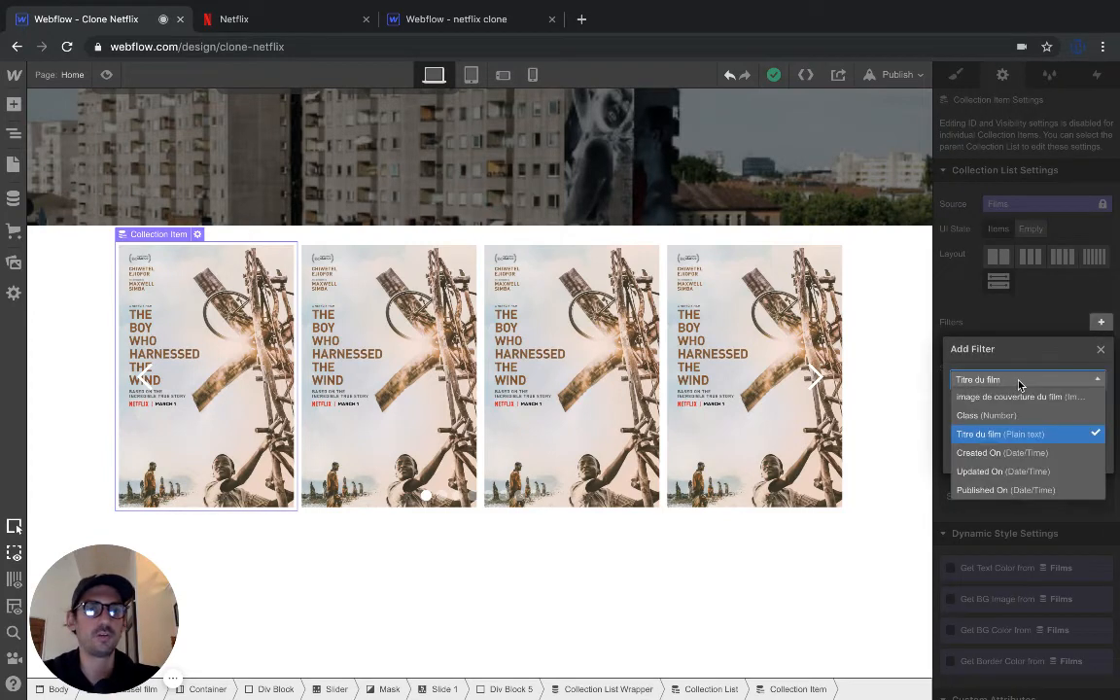
left_click(999, 433)
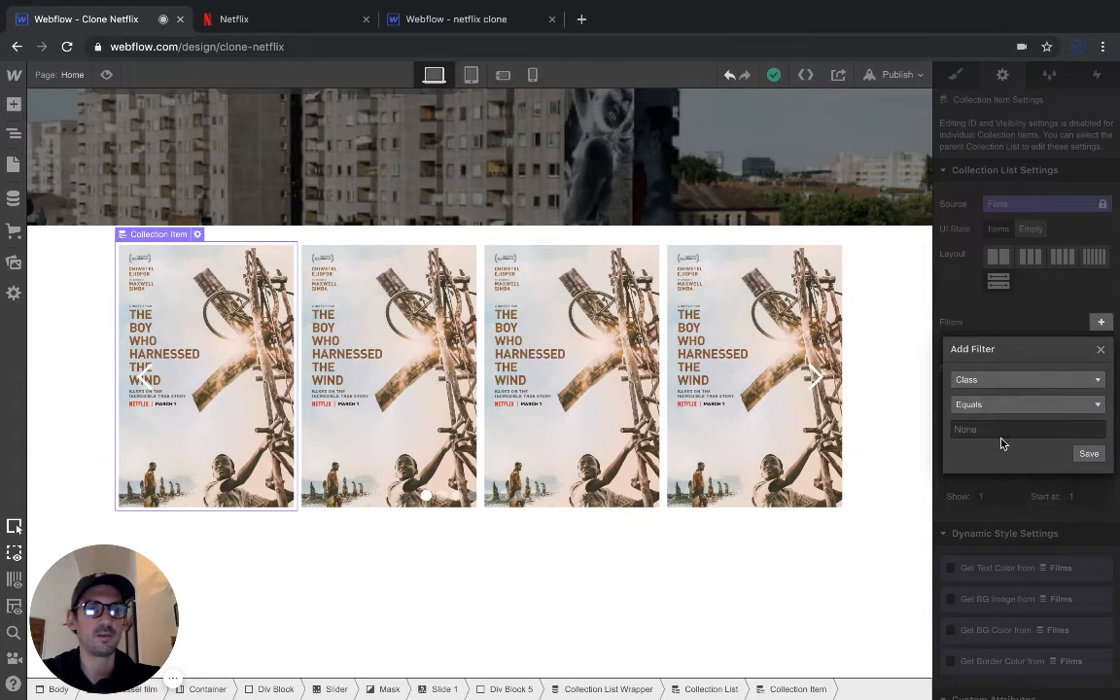
left_click(1002, 430)
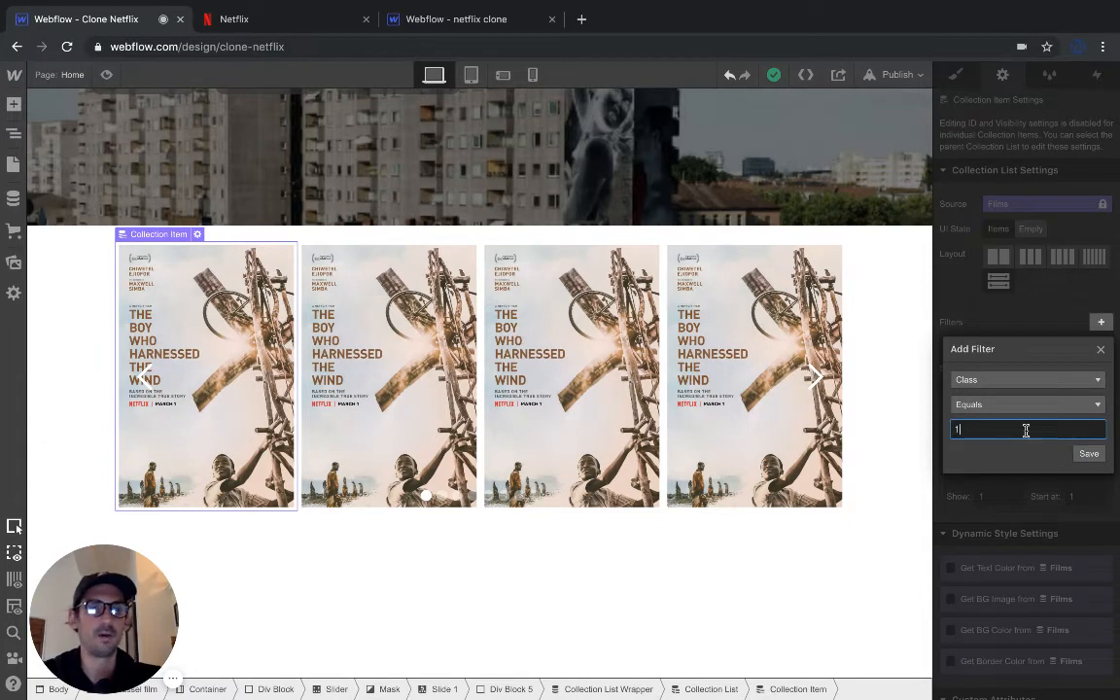
left_click(1089, 453)
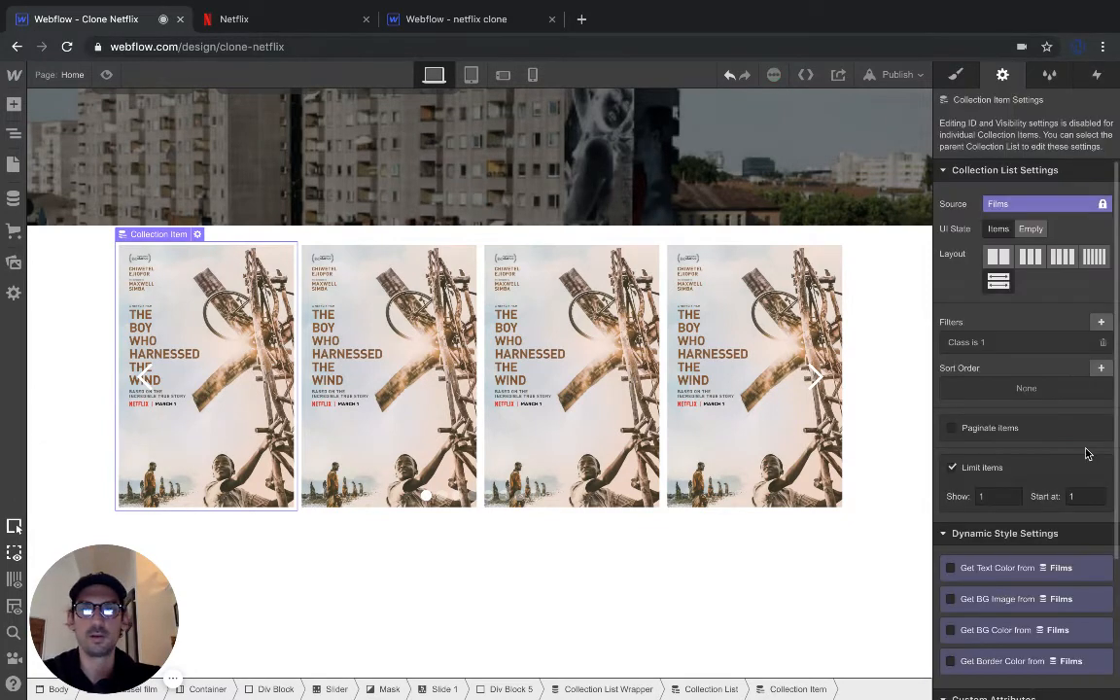
Step: Select the Collection Item inside Slide 2 and filter its collection list to Class equals 2
left_click(373, 320)
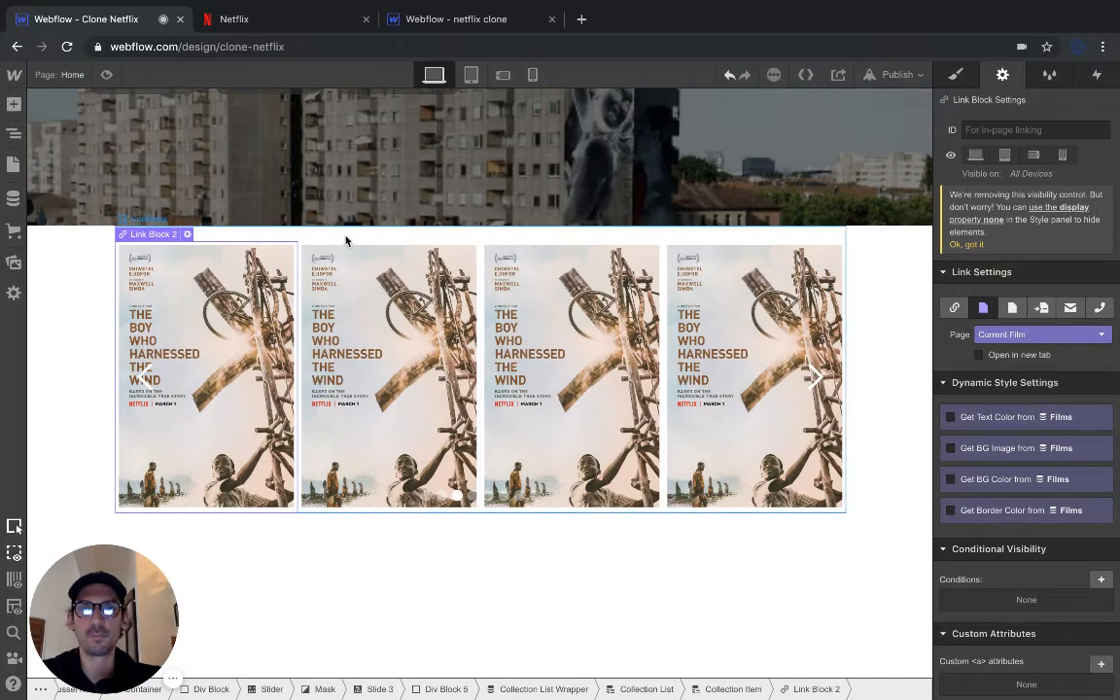
left_click(345, 240)
left_click(14, 134)
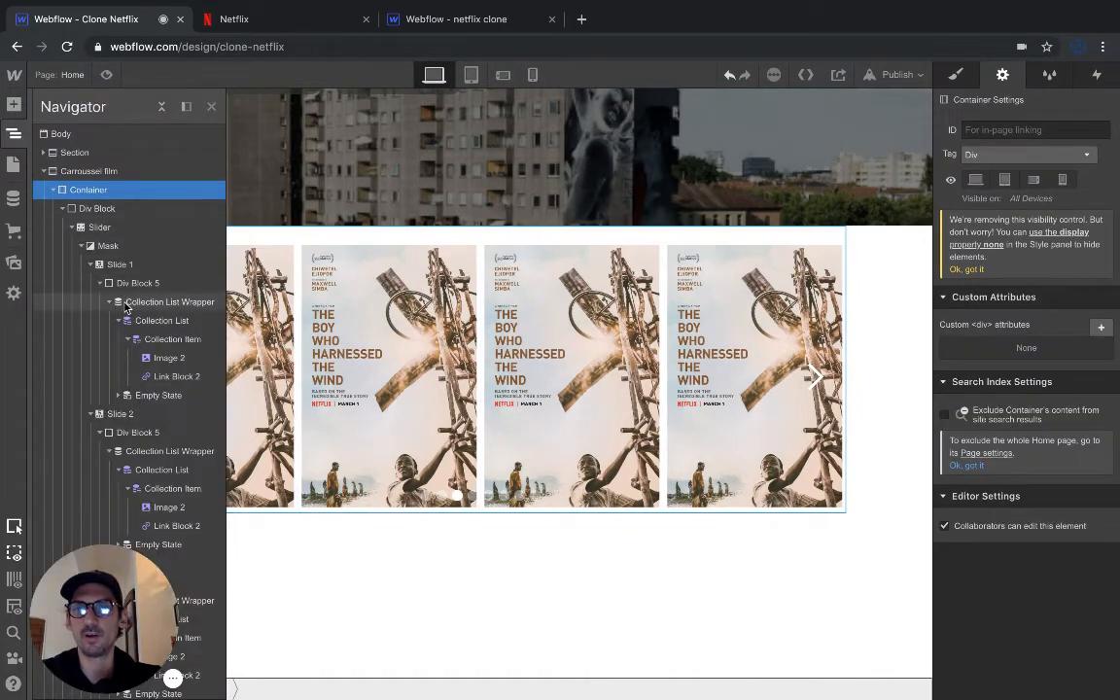
left_click(71, 226)
left_click(71, 227)
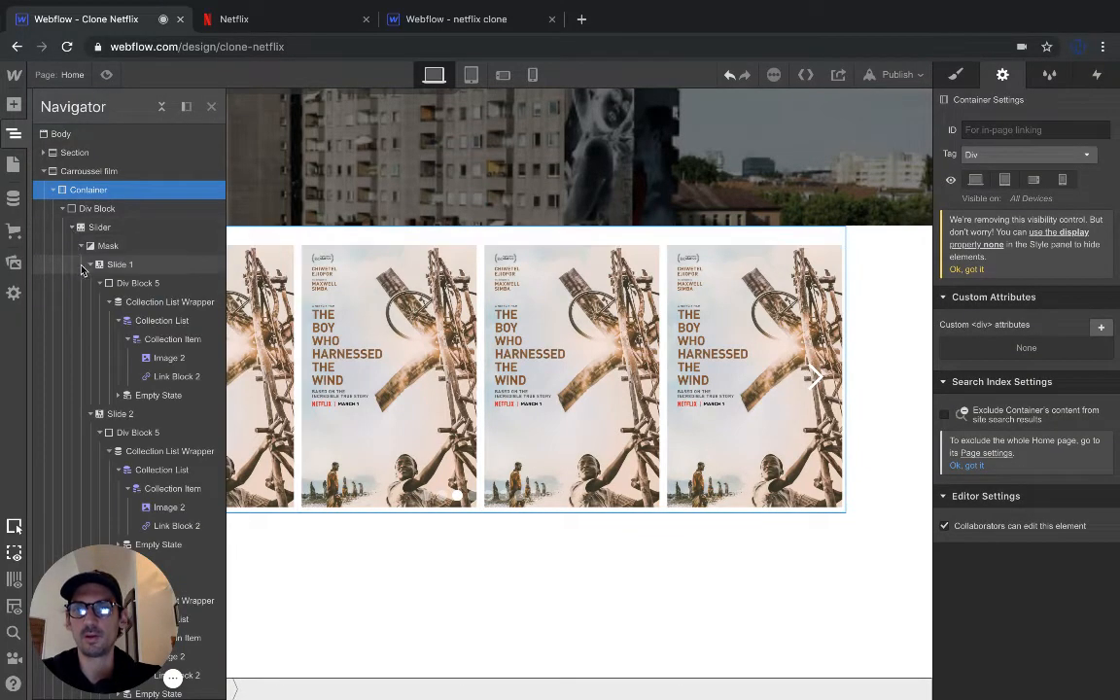
left_click(89, 264)
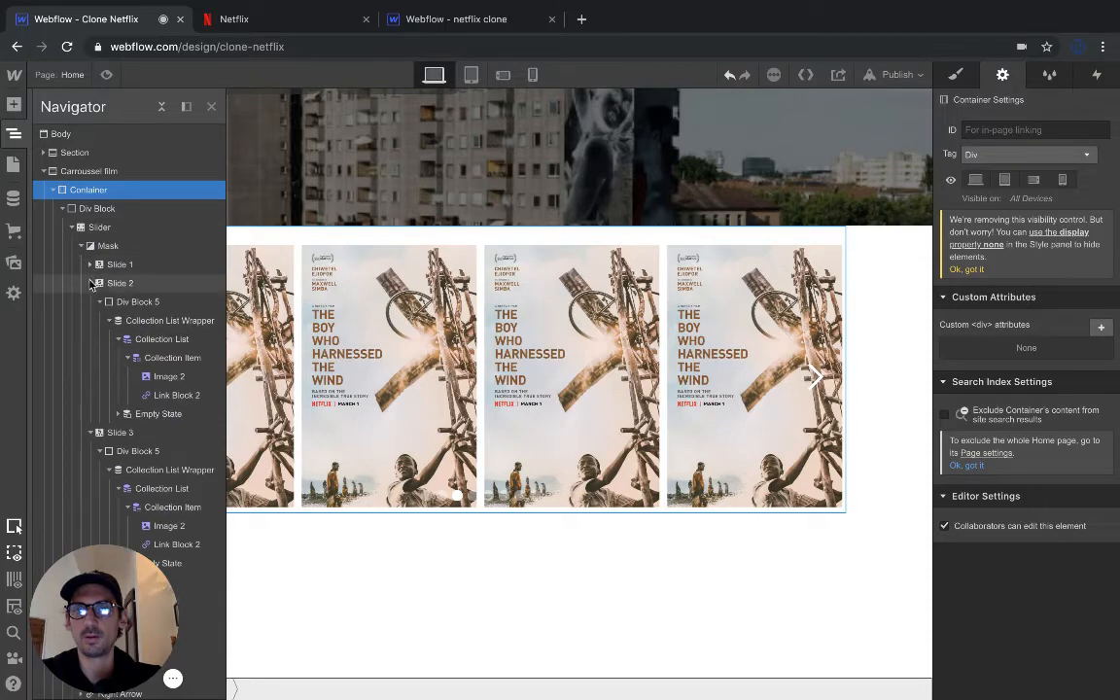
left_click(170, 358)
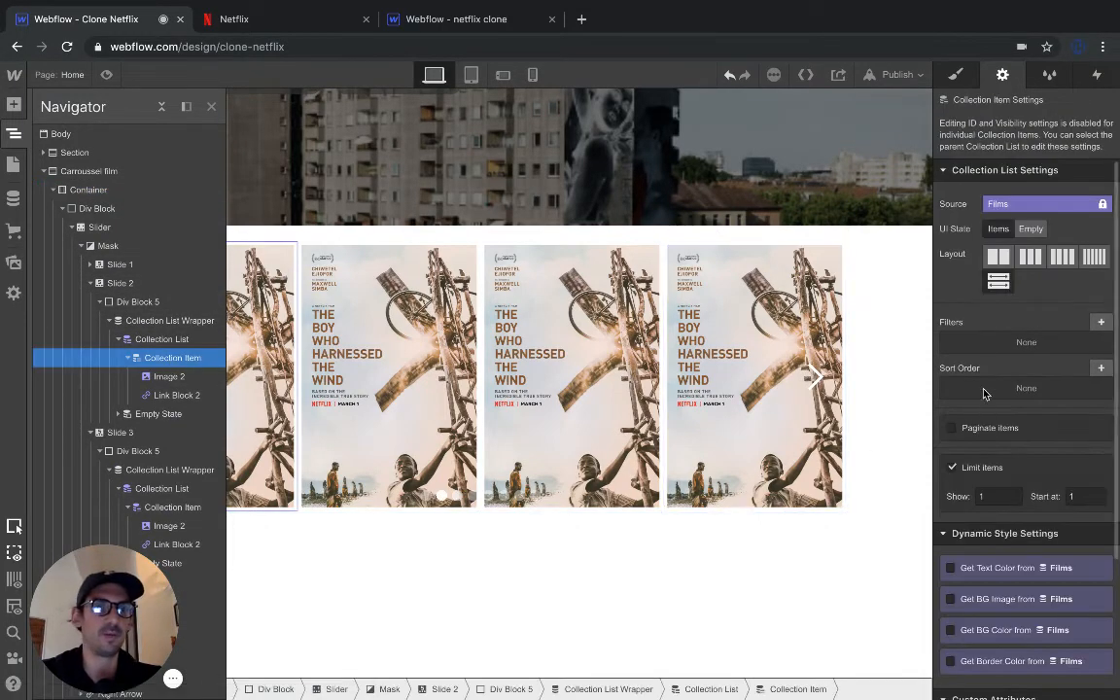
left_click(1100, 321)
left_click(1006, 381)
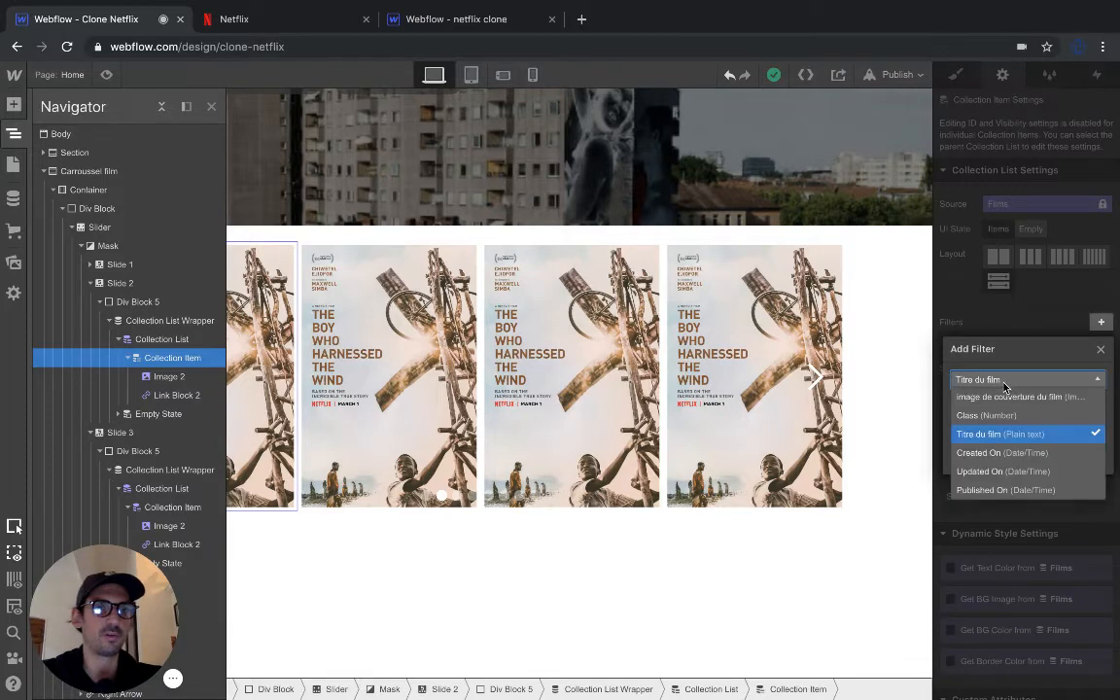
left_click(987, 430)
left_click(989, 429)
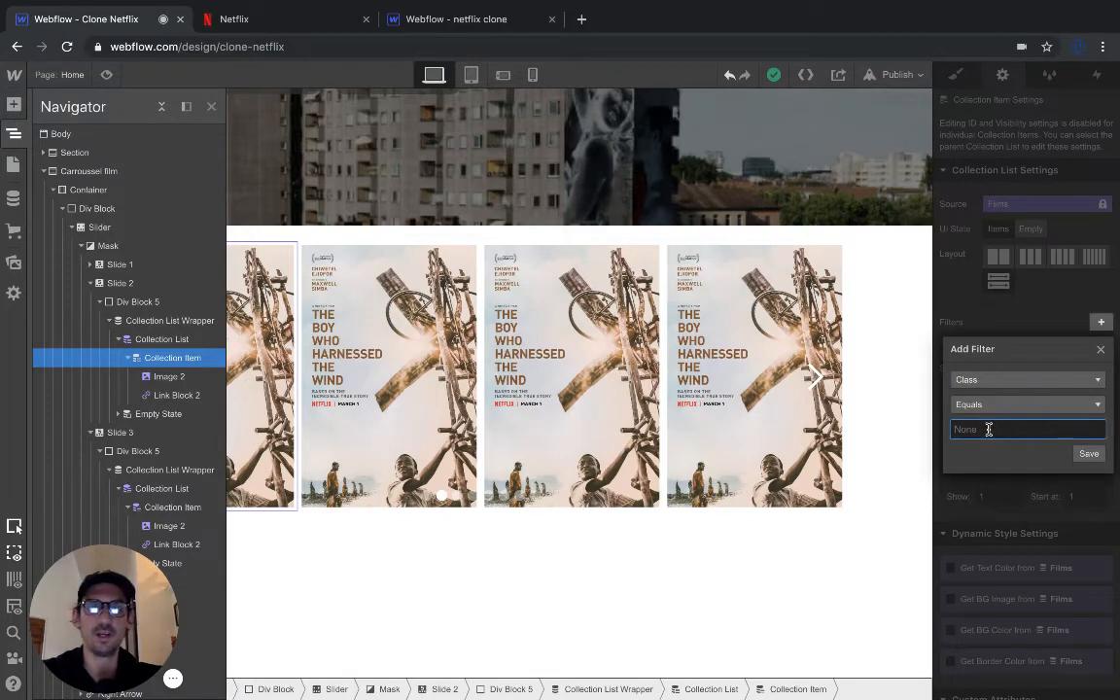
left_click(1088, 453)
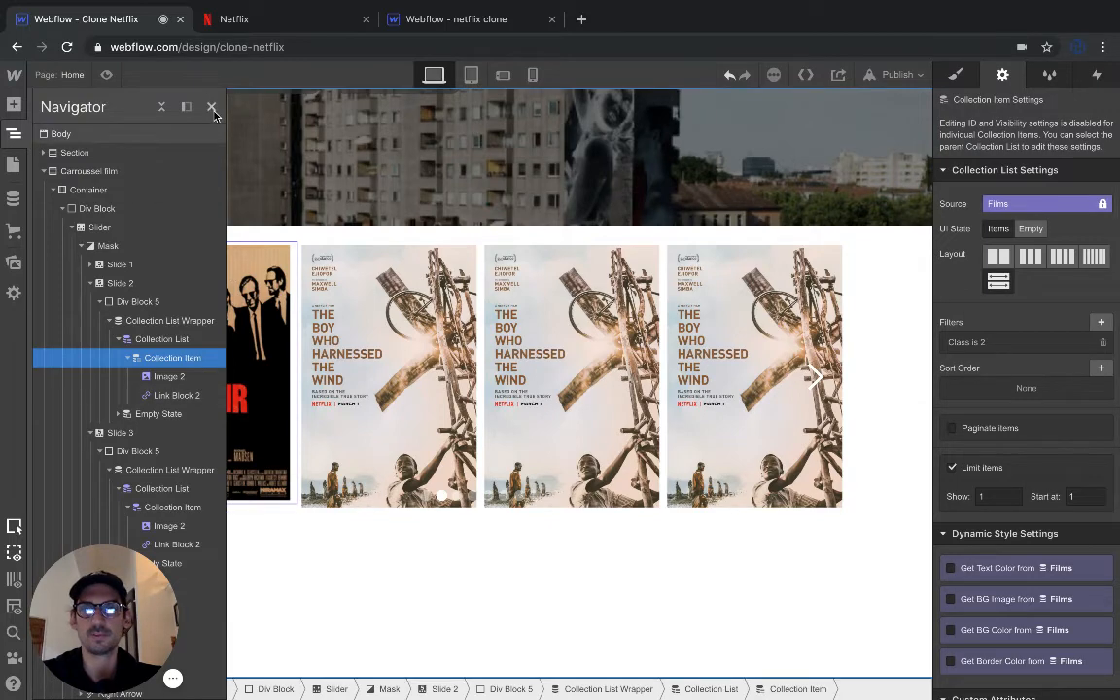
Step: Select the Collection Item inside Slide 3 and filter its collection list to Class equals 3
left_click(99, 301)
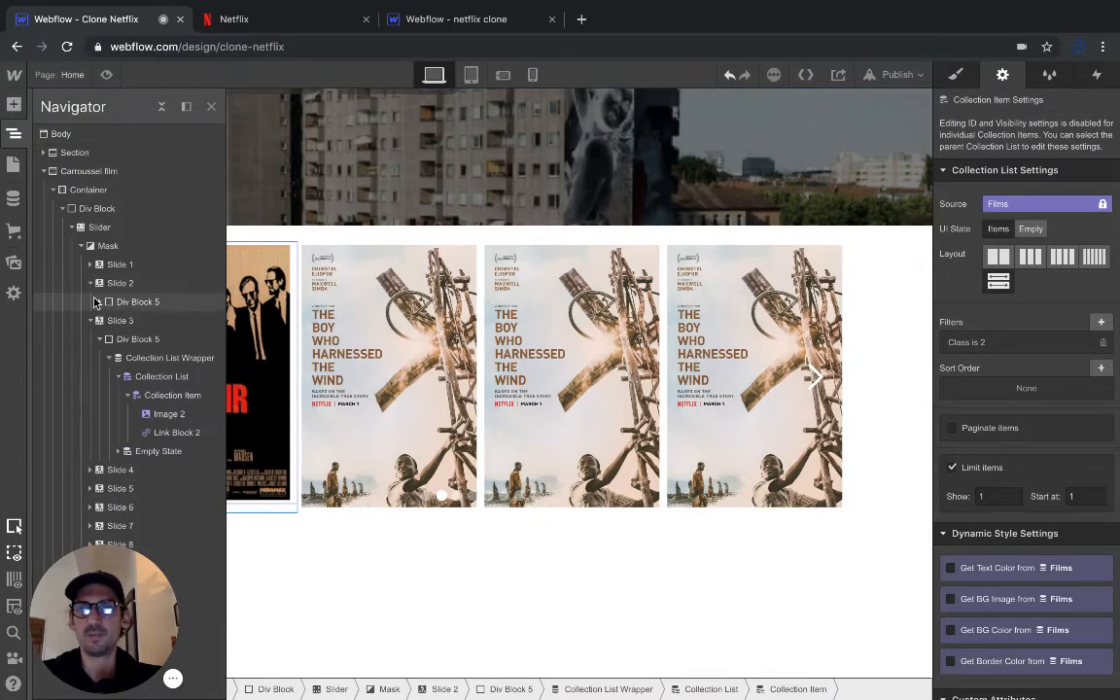
left_click(125, 322)
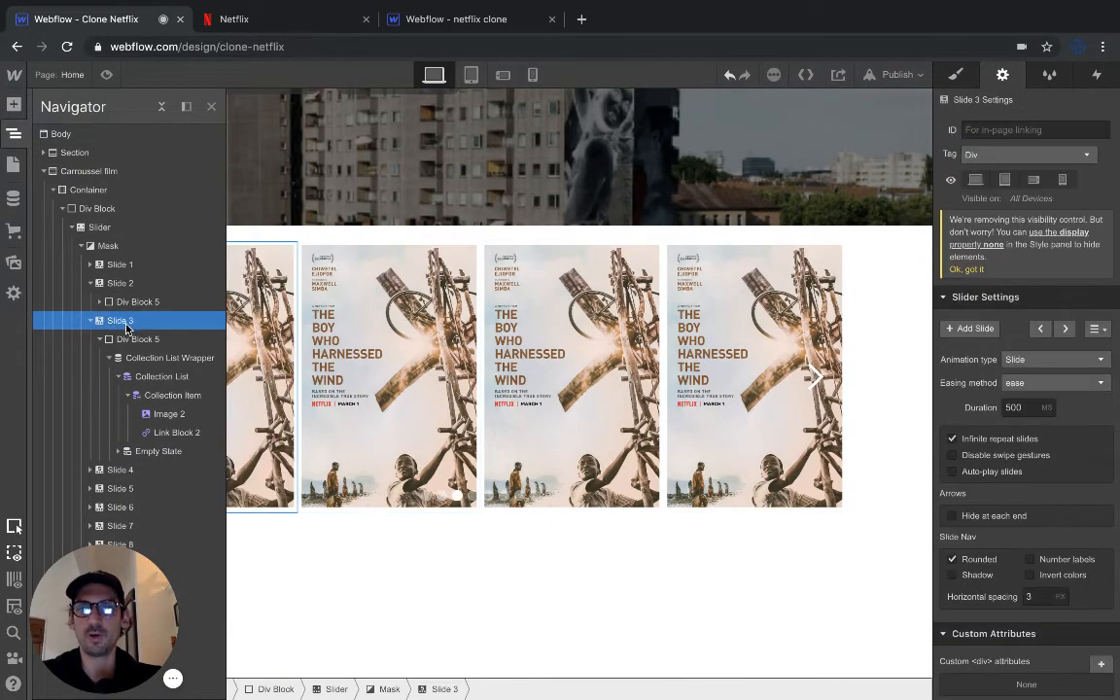
left_click(156, 394)
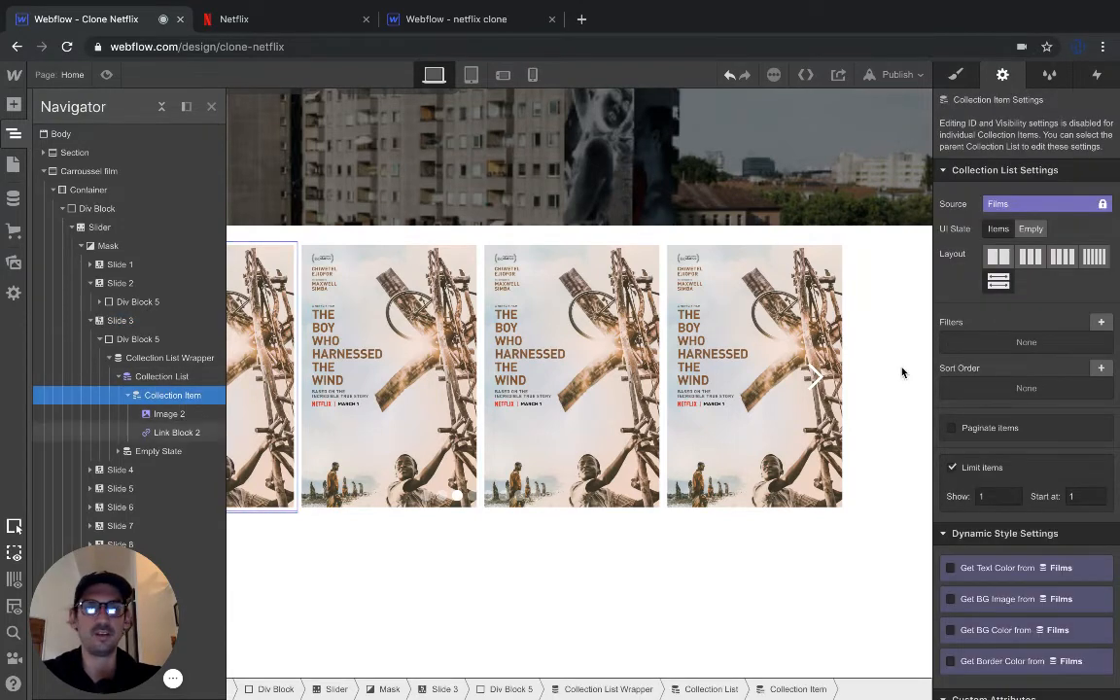
left_click(1101, 322)
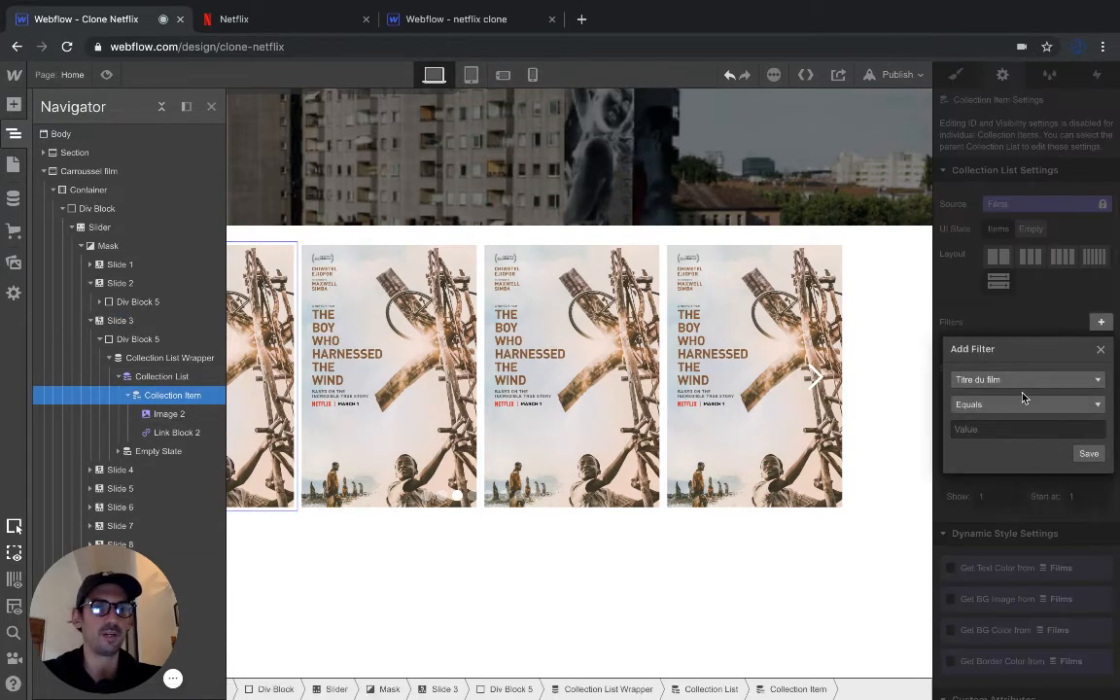
left_click(1018, 381)
left_click(1001, 417)
left_click(995, 428)
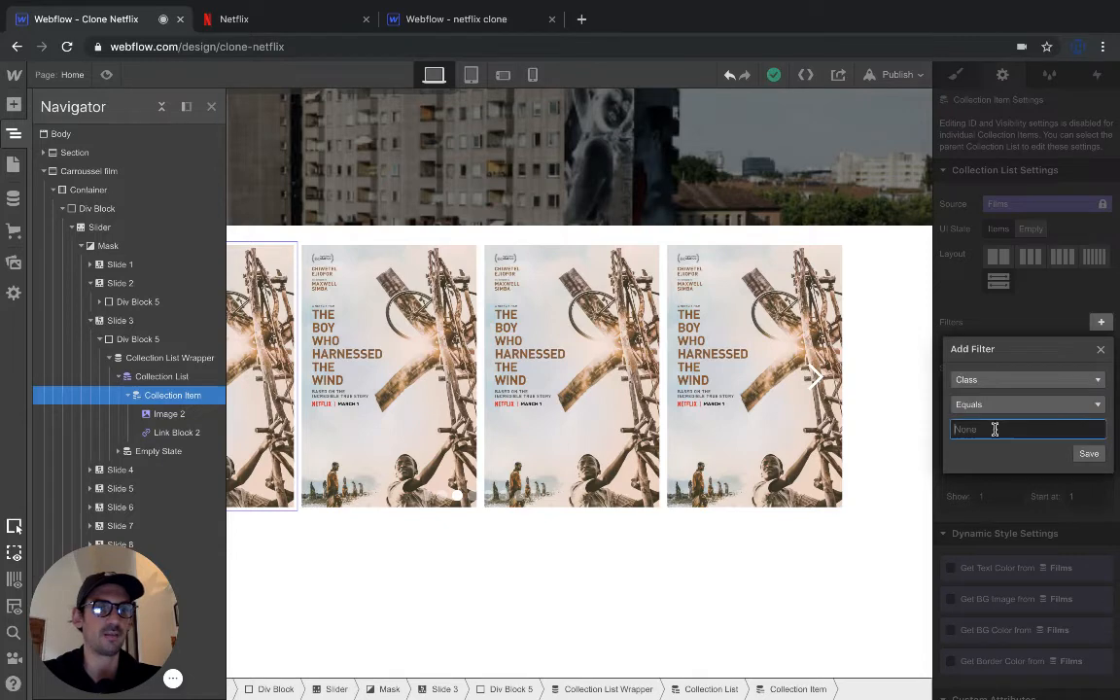
type("3")
left_click(1088, 452)
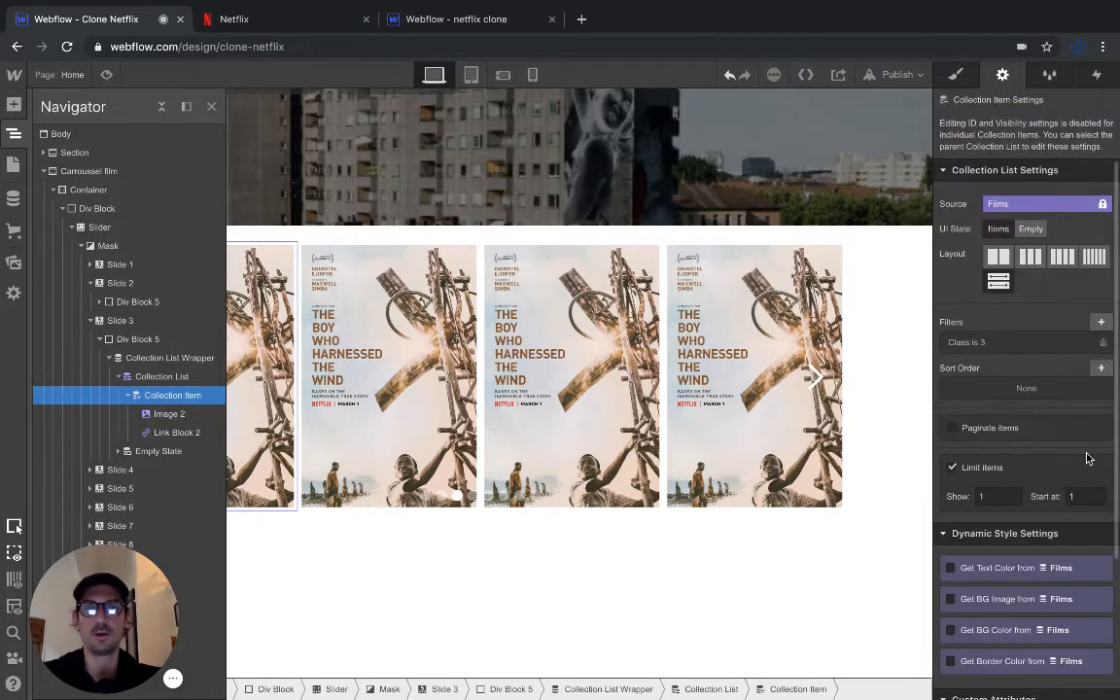
Step: Preview the film carousel to check the posters on the filtered slides, and return to editing
left_click(89, 321)
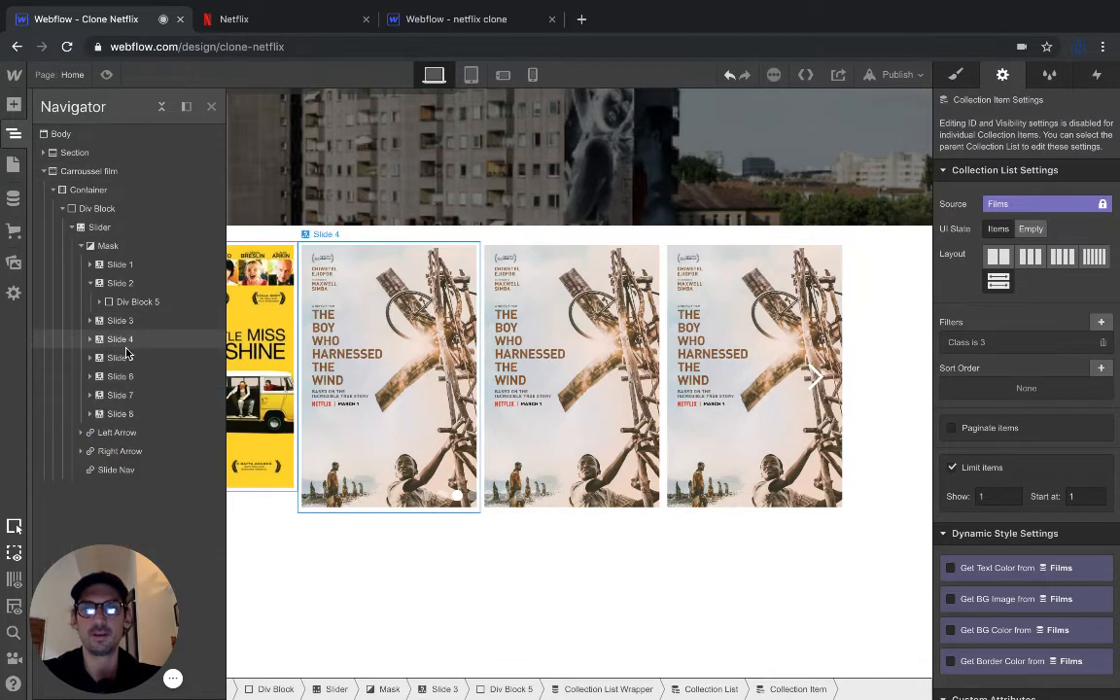
left_click(268, 467)
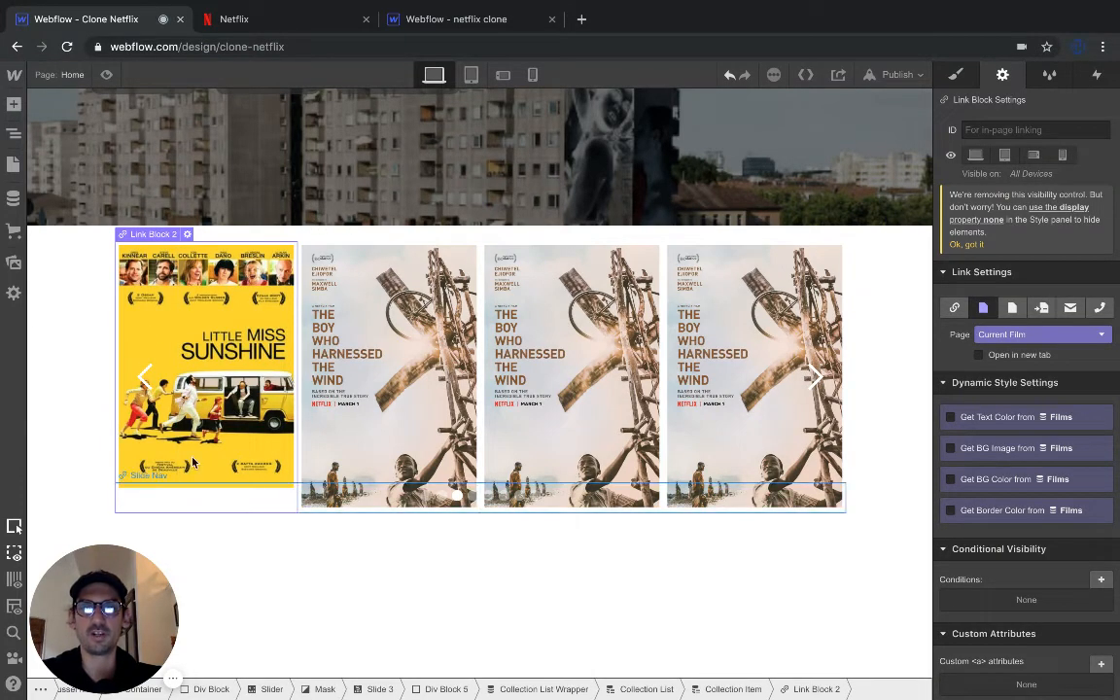
left_click(106, 75)
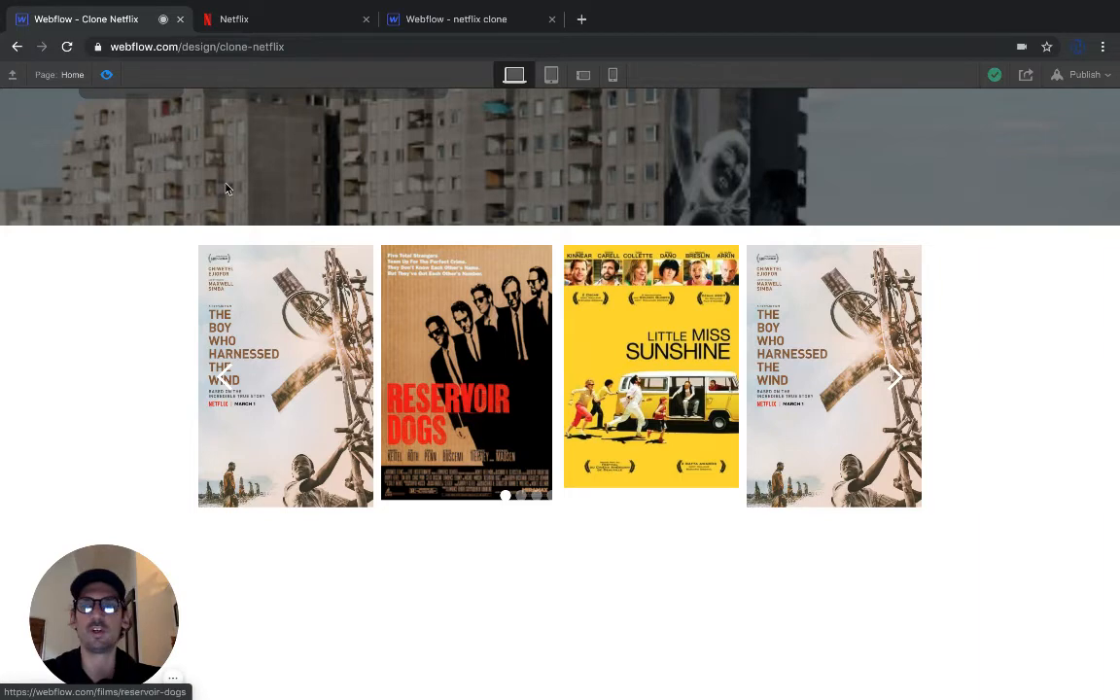
left_click(106, 75)
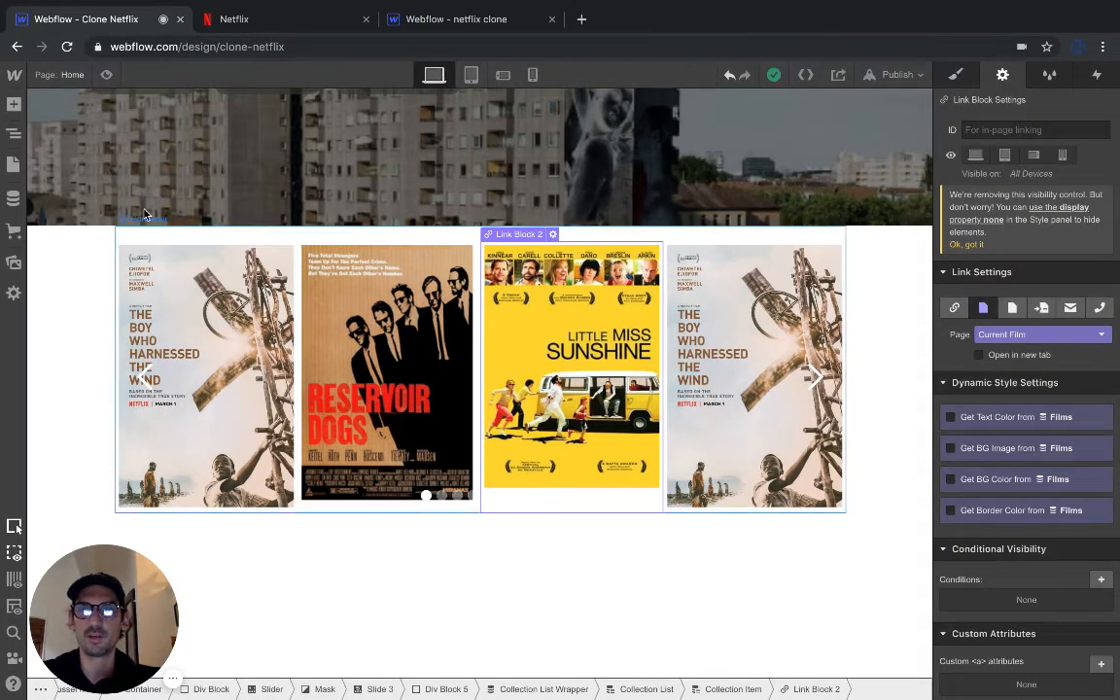
Step: Select the Collection List Wrapper inside Slide 3 and set its height to 90%
left_click(15, 132)
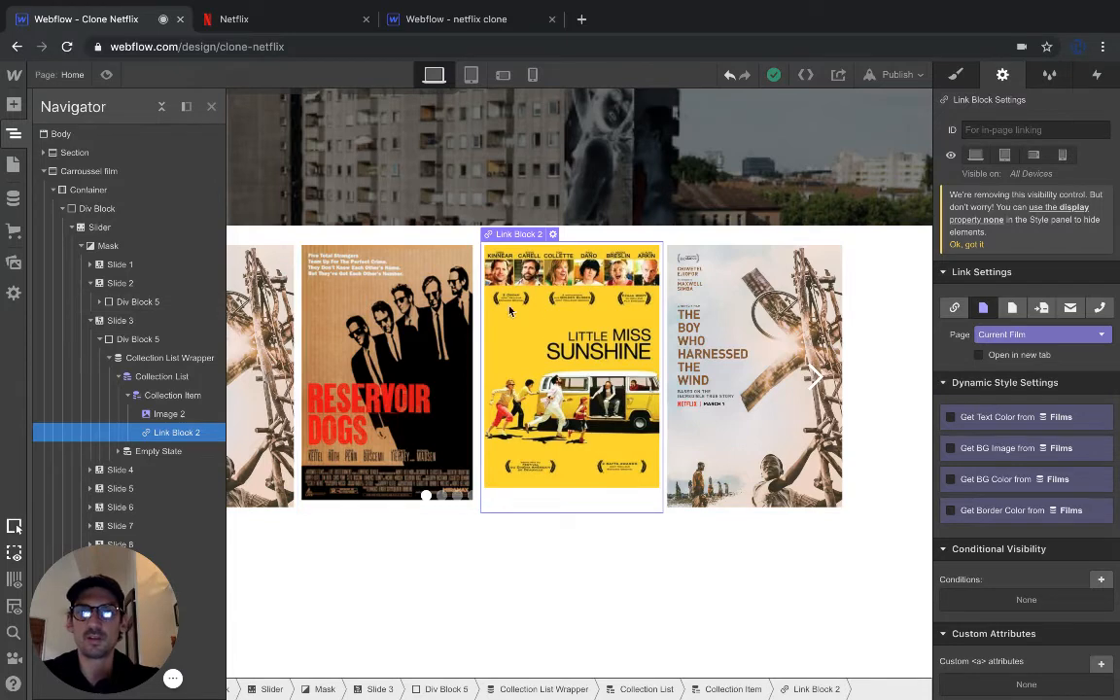
left_click(71, 227)
left_click(71, 227)
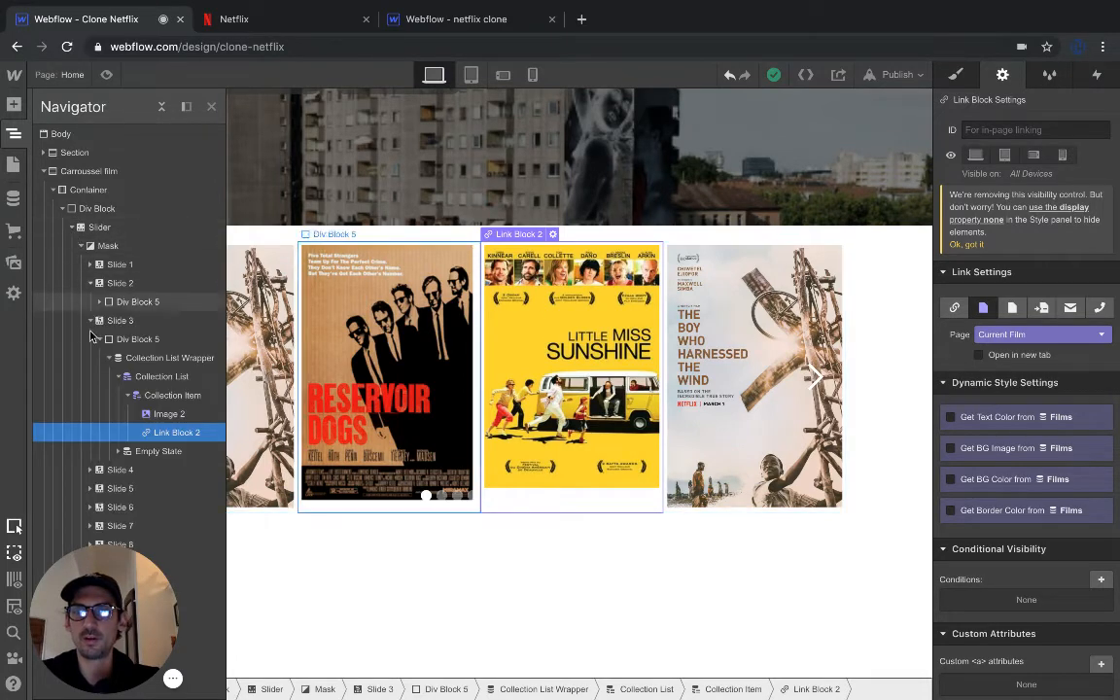
left_click(130, 341)
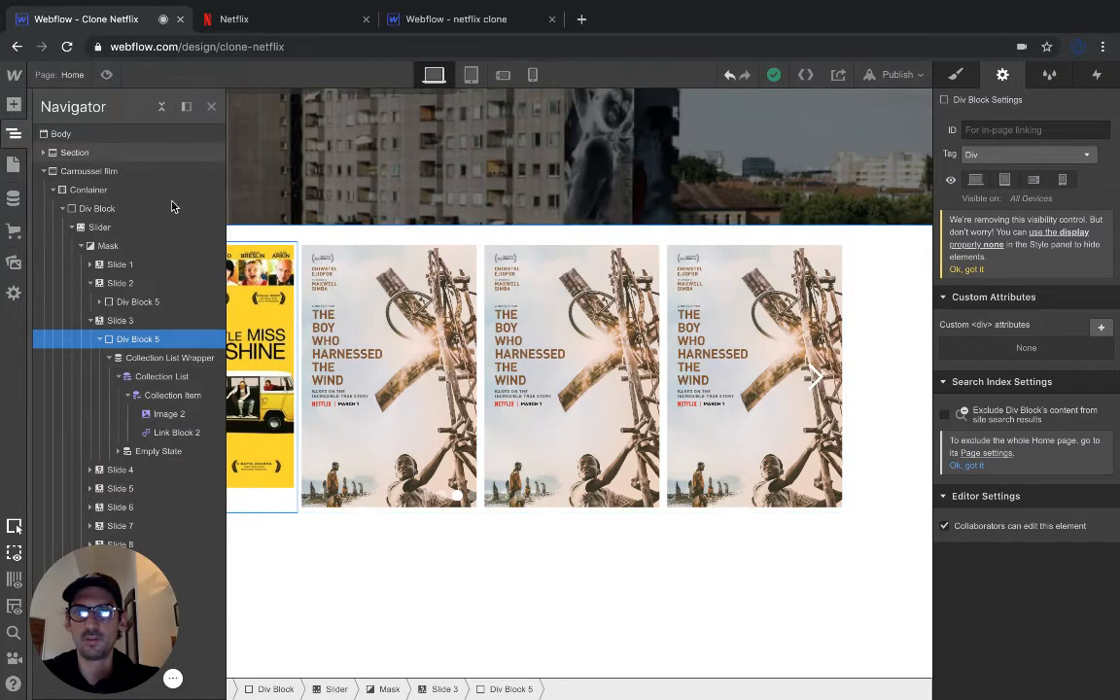
left_click(155, 360)
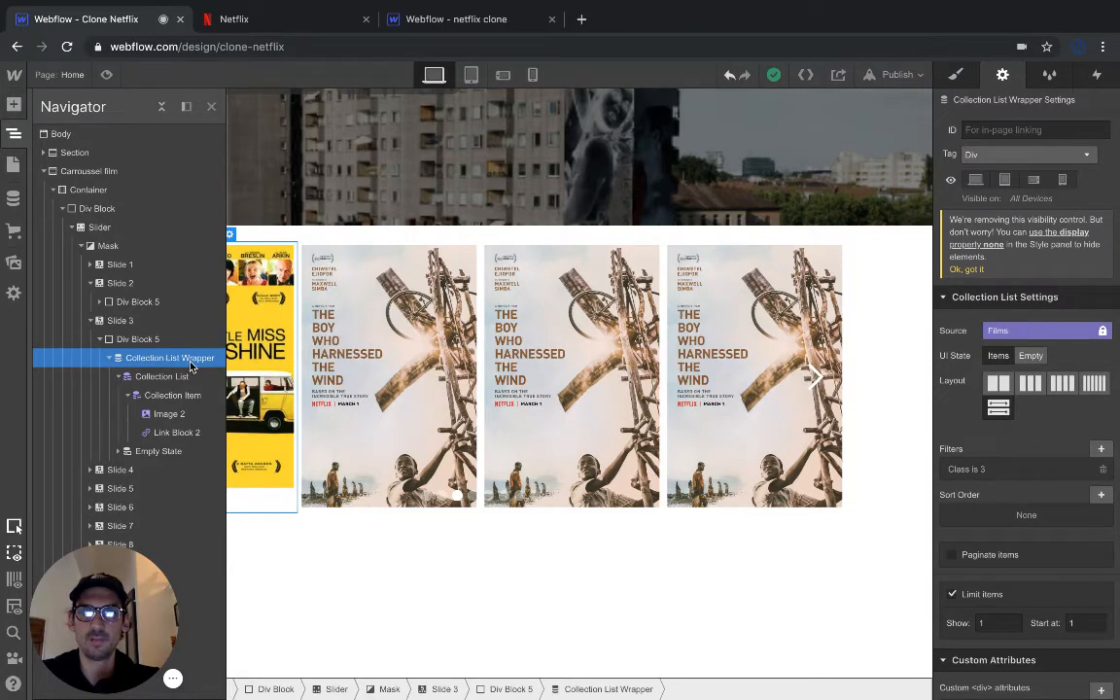
left_click(173, 416)
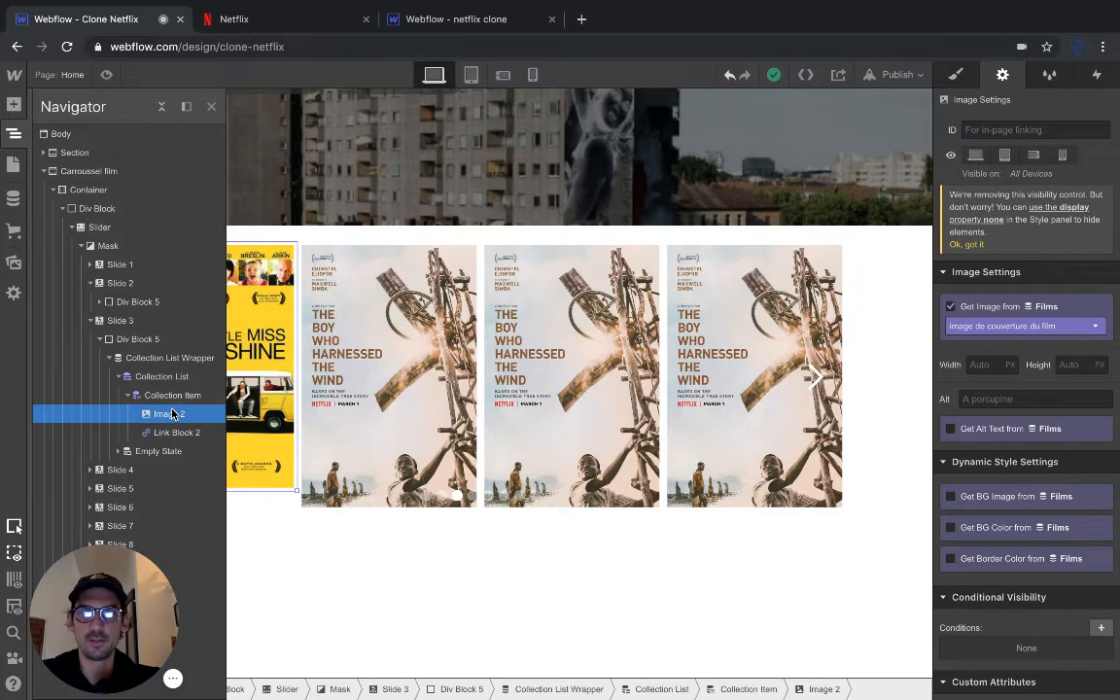
left_click(169, 397)
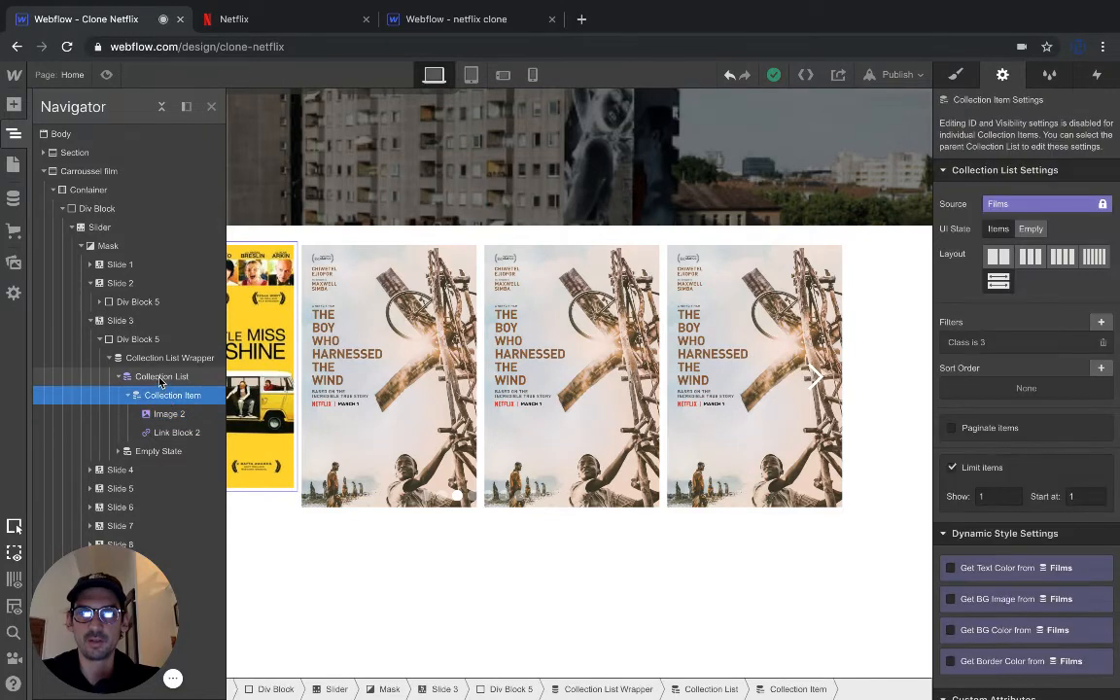
left_click(161, 360)
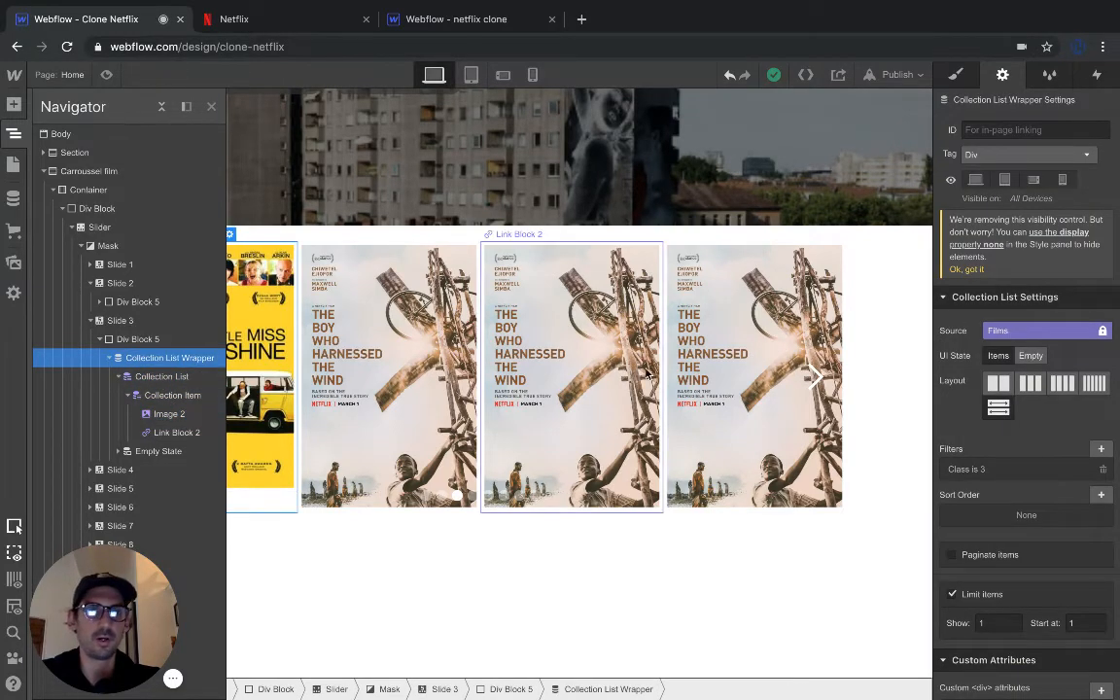
key("s")
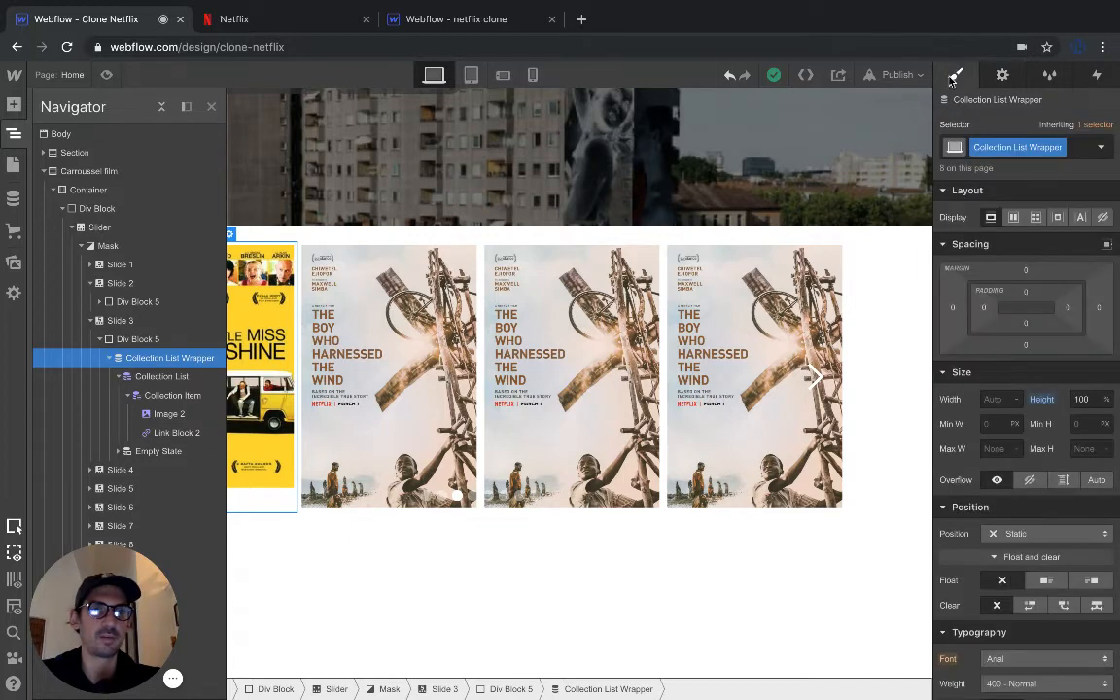
left_click(1092, 399)
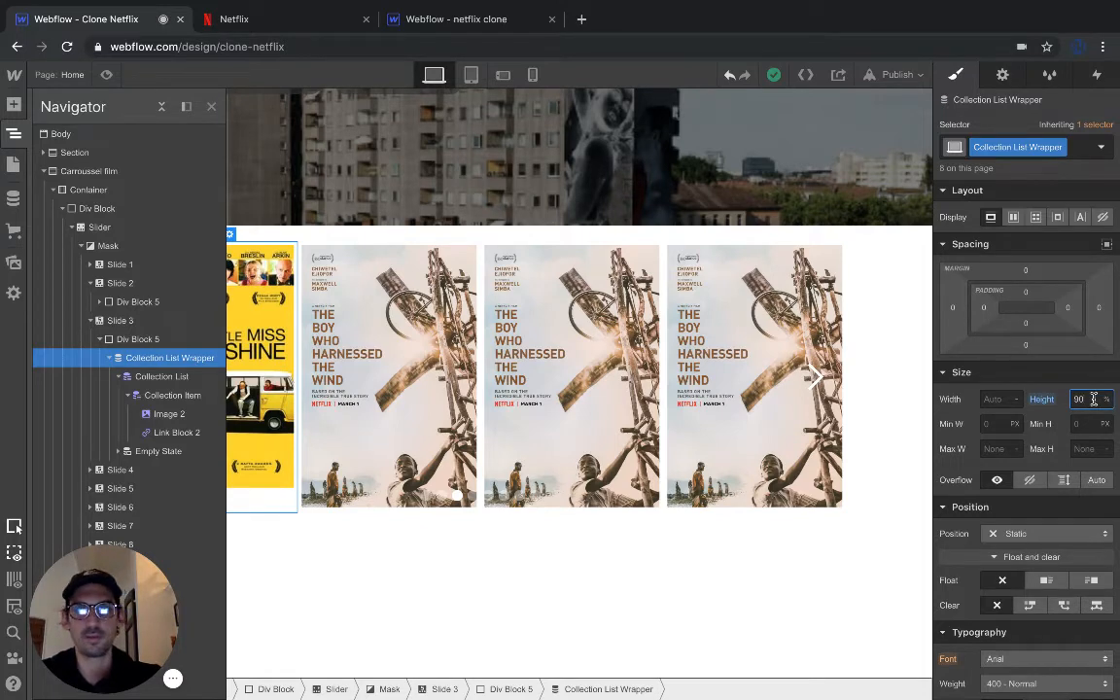
type("90")
key("Return")
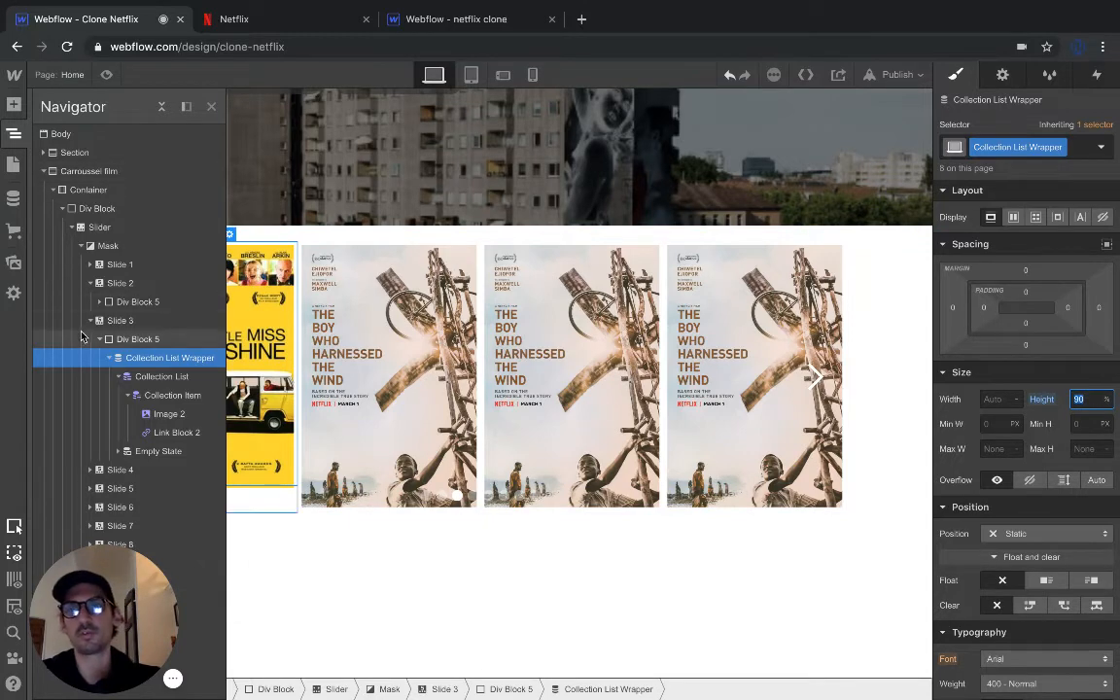
Step: Check the height of the Collection List Wrapper inside Slide 4, and preview the carousel before returning to editing
left_click(100, 340)
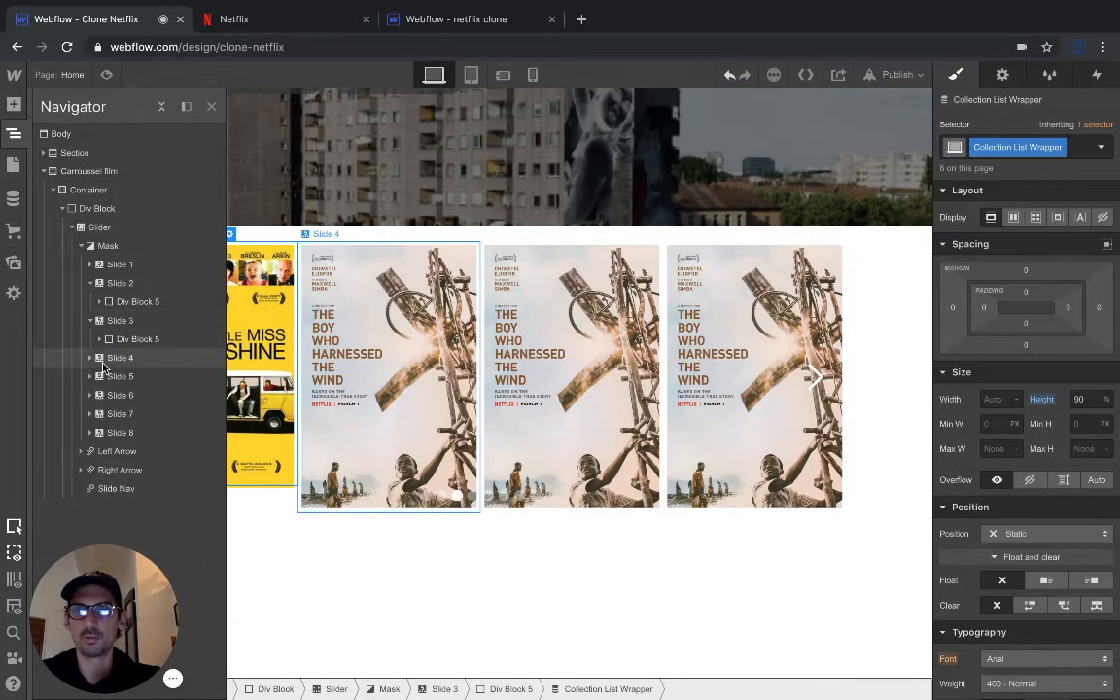
left_click(109, 359)
left_click(91, 359)
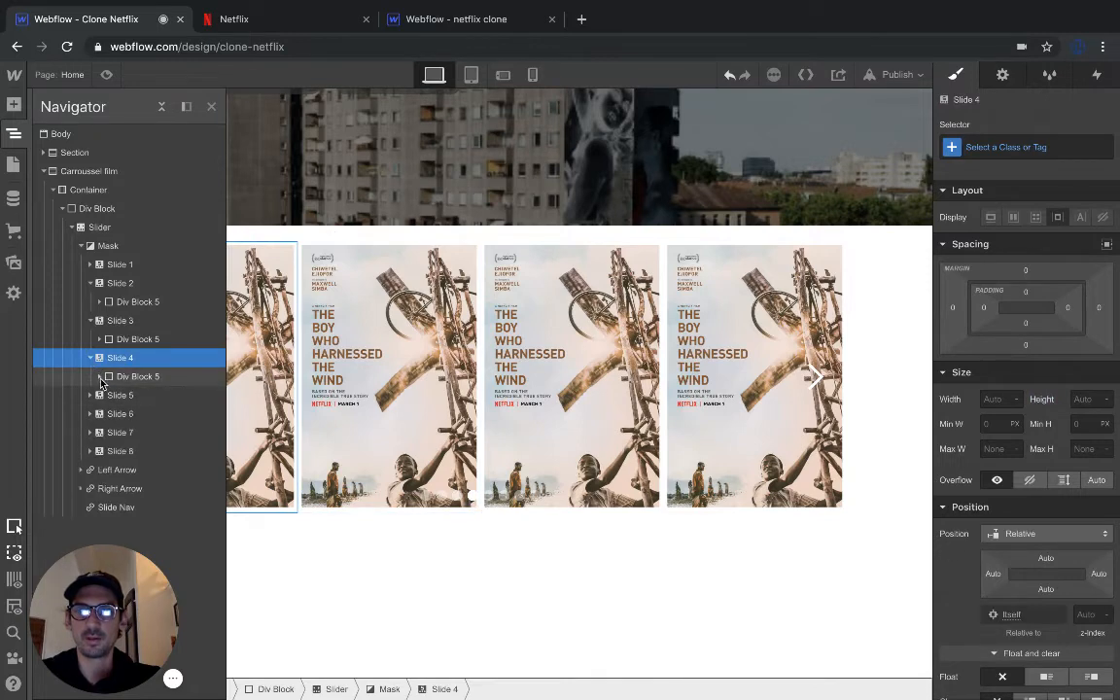
left_click(101, 377)
left_click(107, 396)
left_click(132, 402)
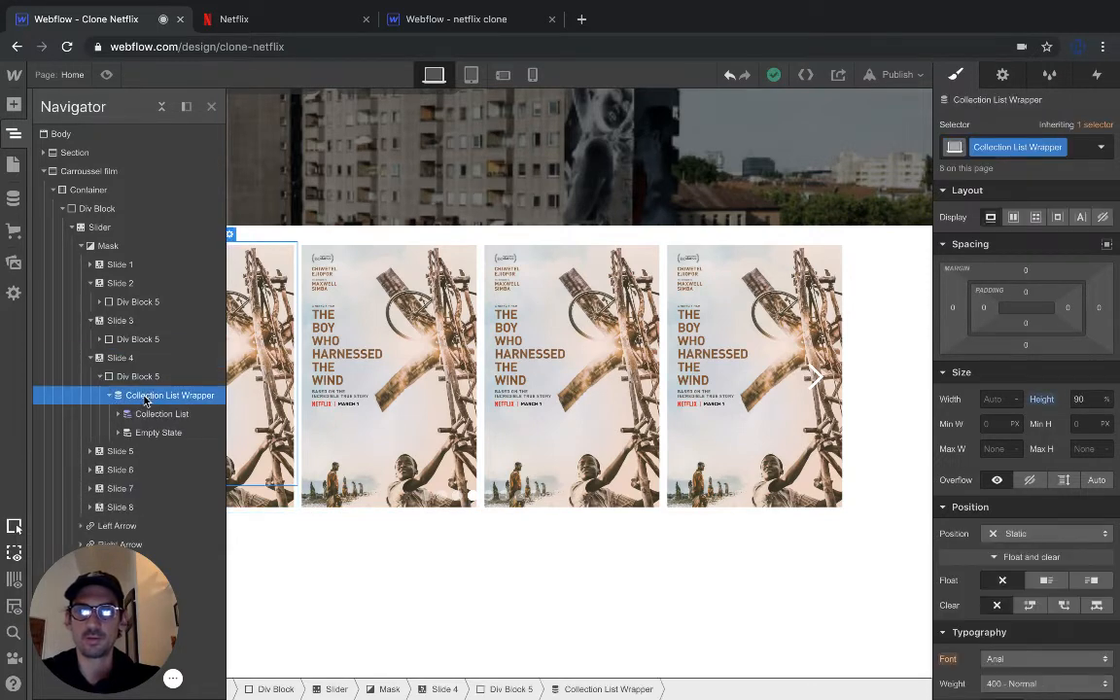
left_click(1094, 401)
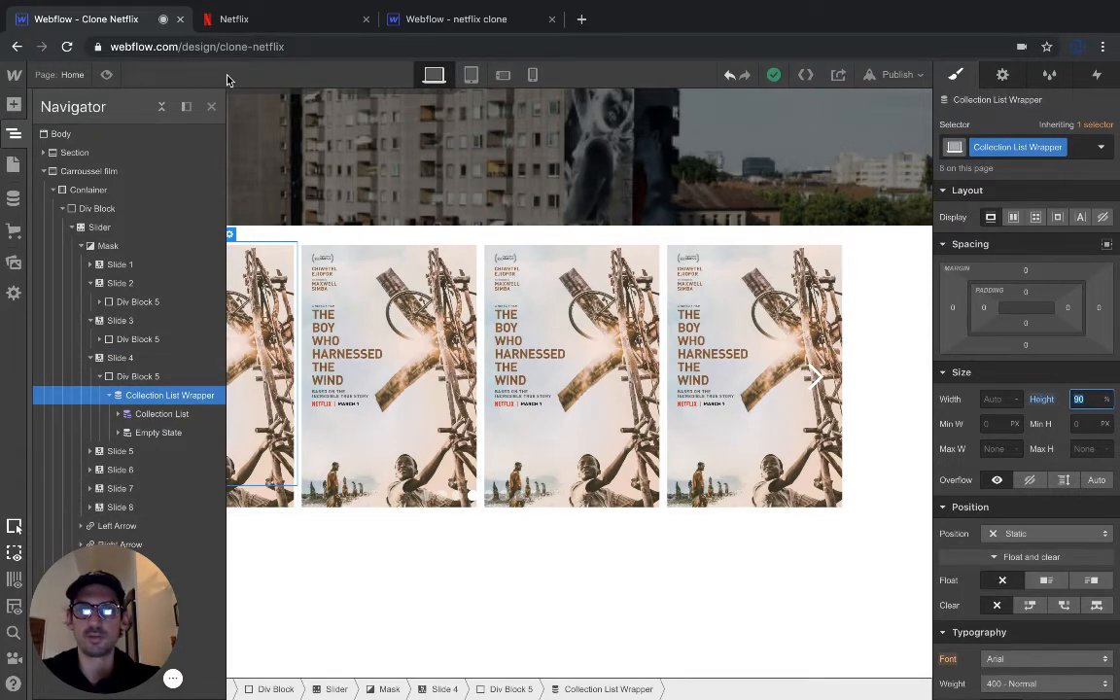
left_click(211, 106)
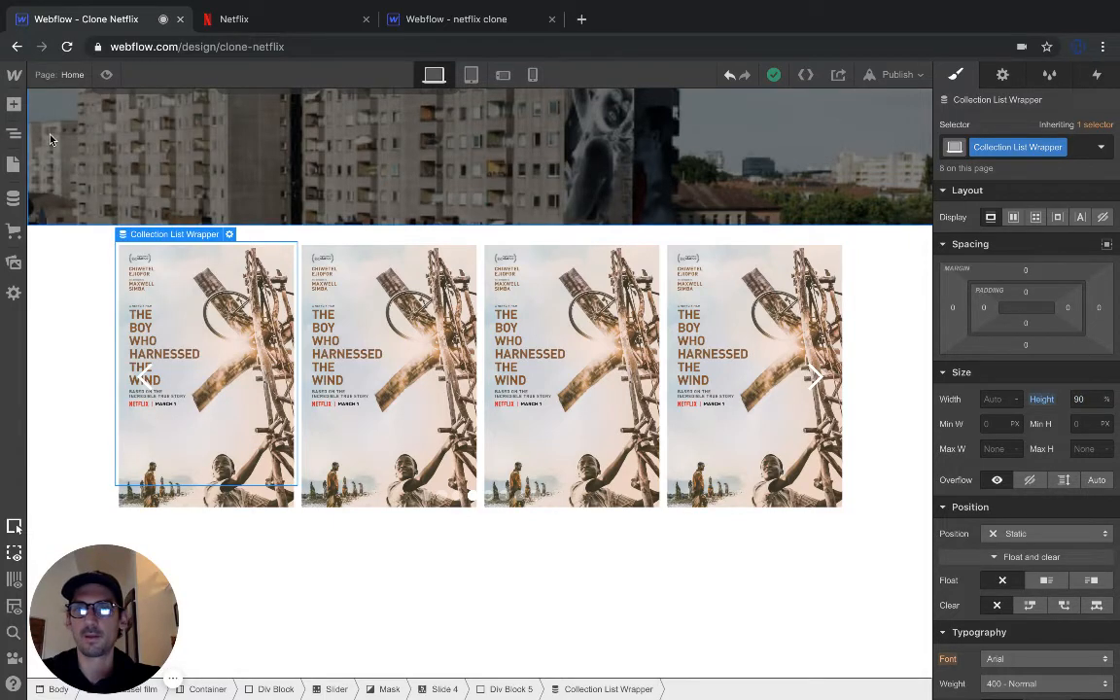
left_click(107, 75)
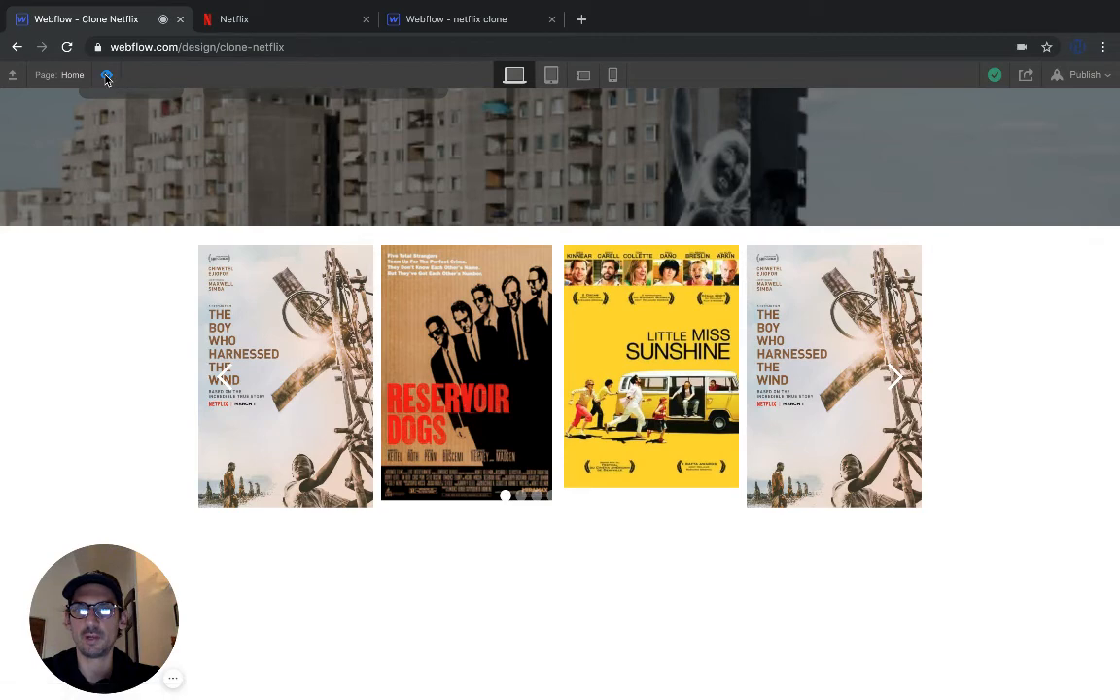
left_click(107, 75)
Step: Select the Slider and adjust its height, trying 250, 300 and 310 px and settling on 320 px
left_click(523, 319)
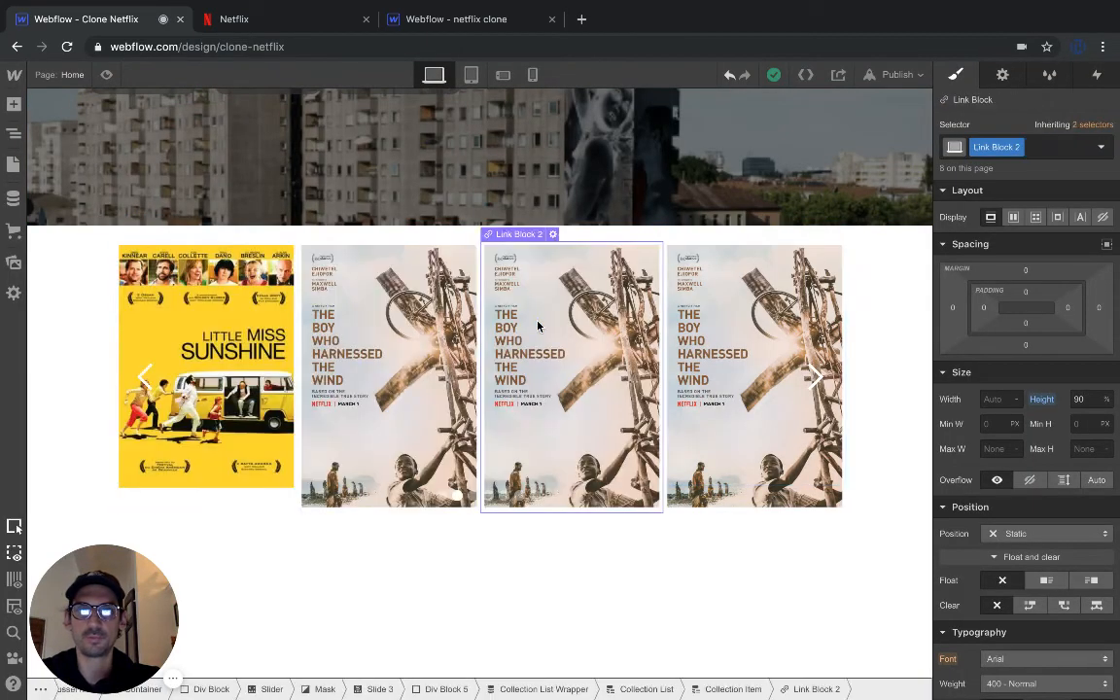
left_click(14, 136)
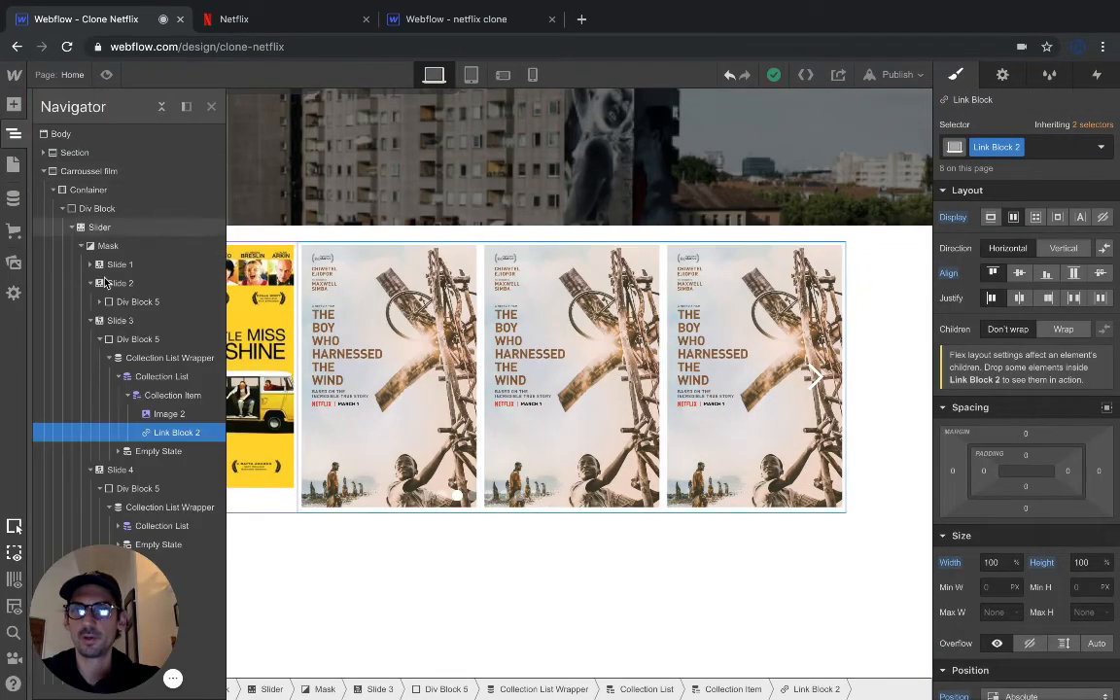
left_click(122, 322)
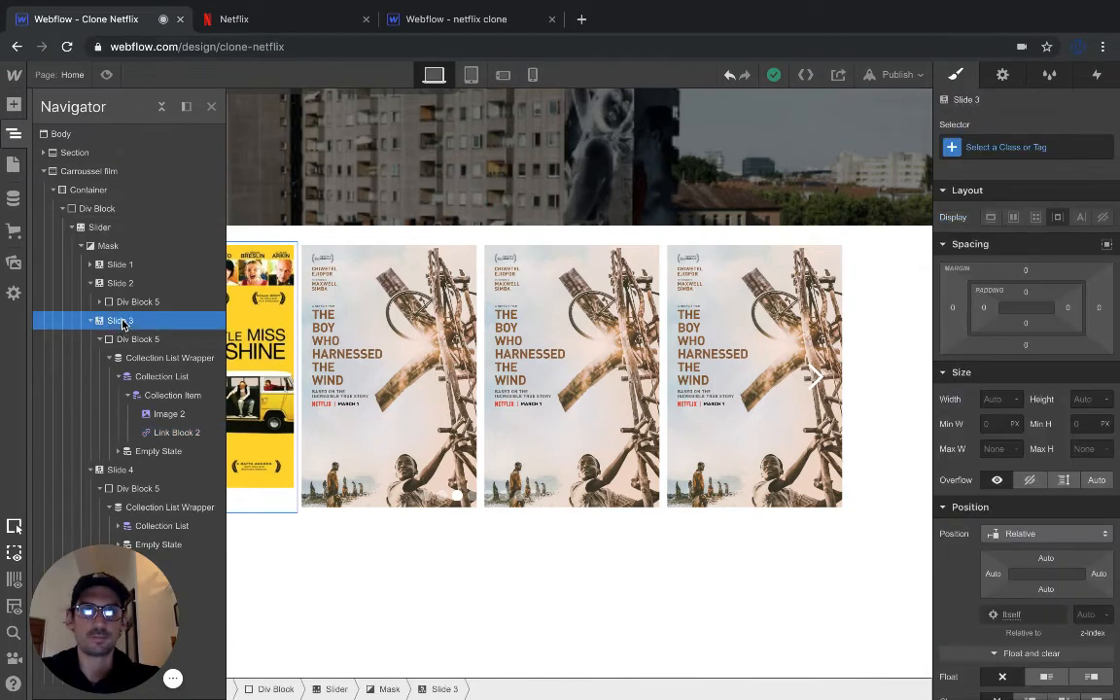
left_click(101, 227)
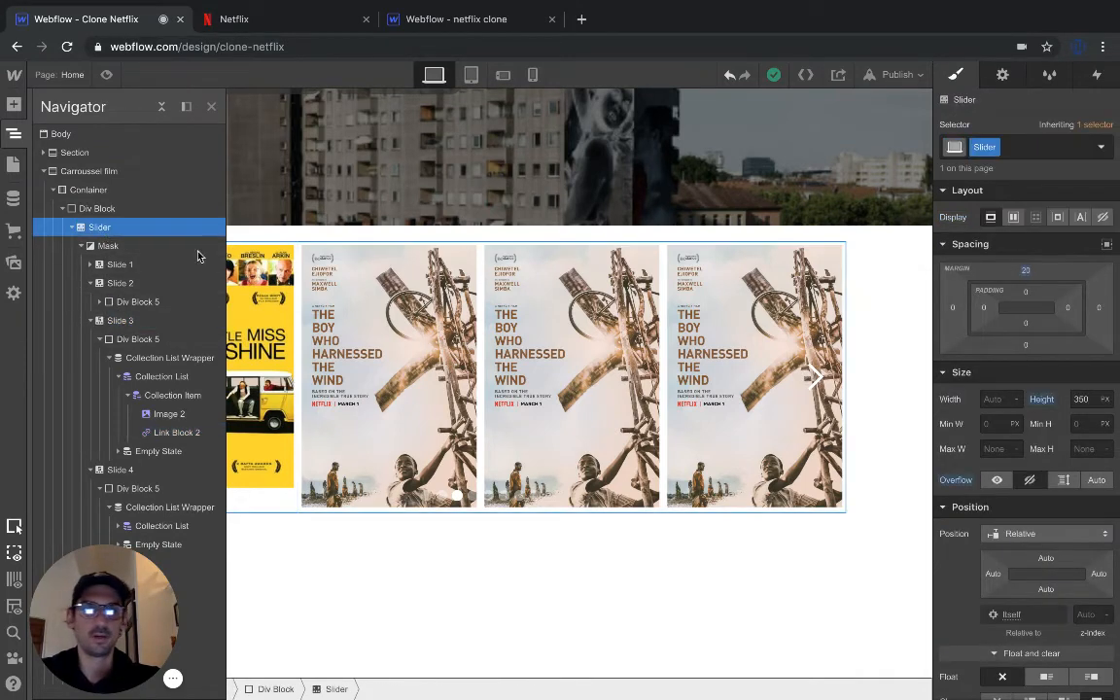
left_click(1085, 399)
type("250")
key("Return")
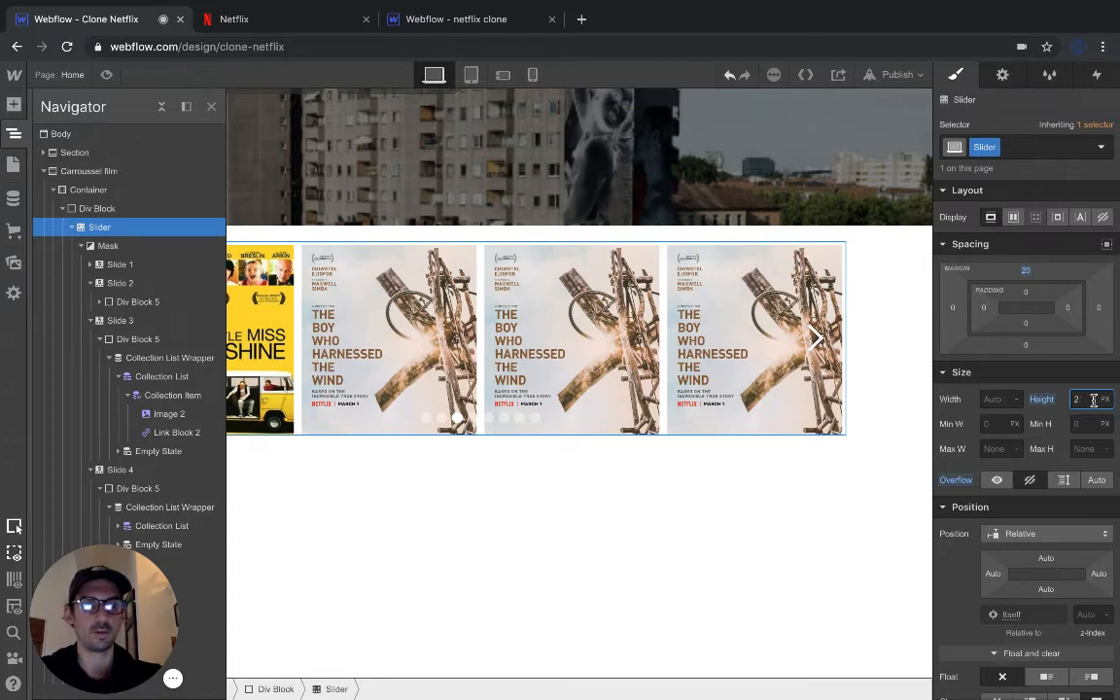
key("Return")
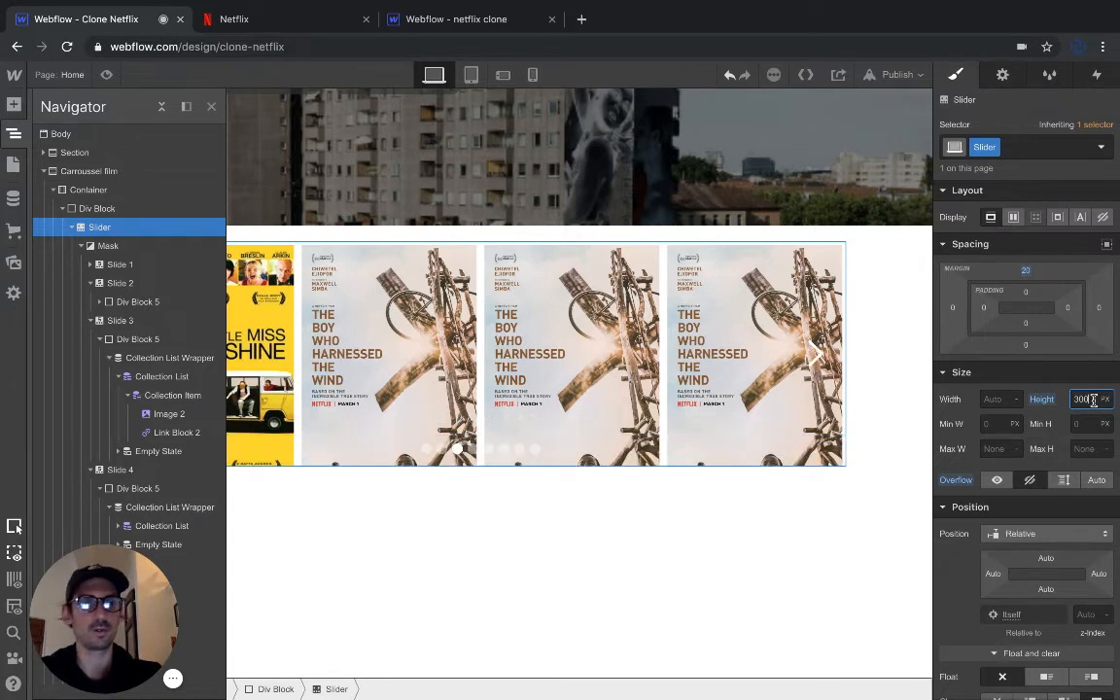
key("Return")
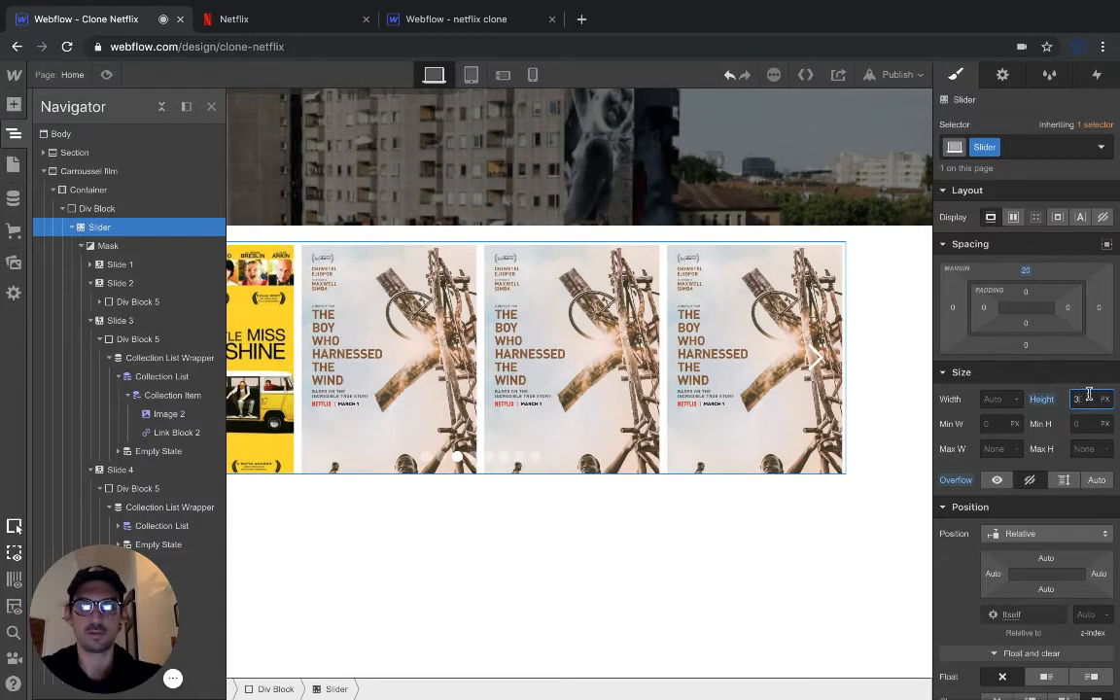
key("Return")
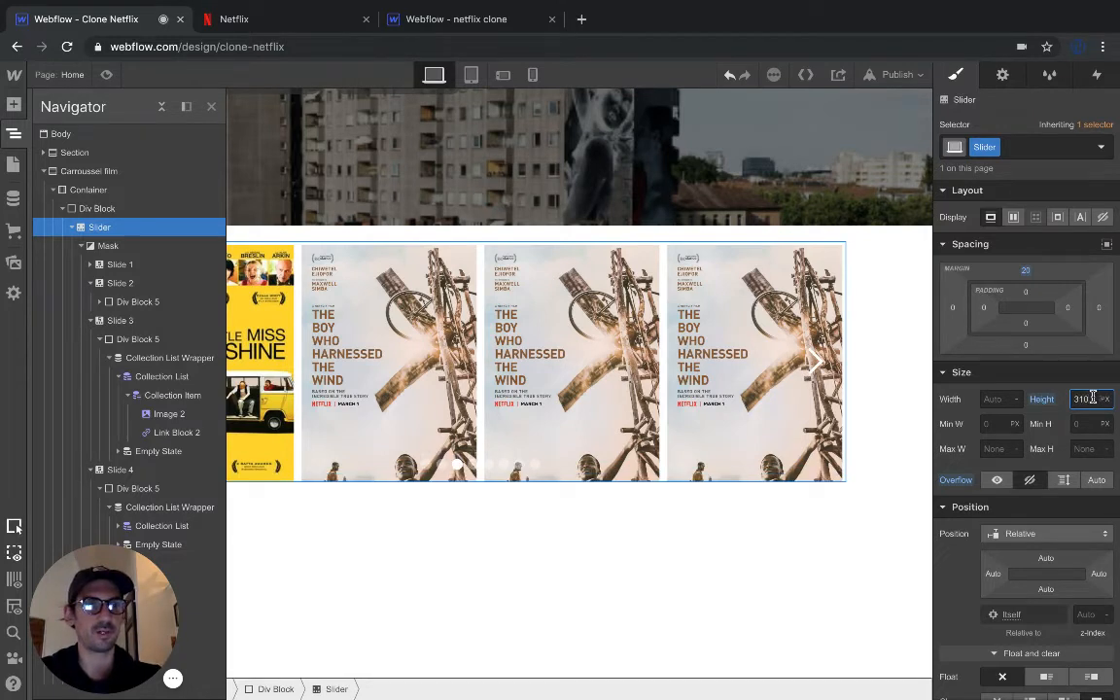
key("Return")
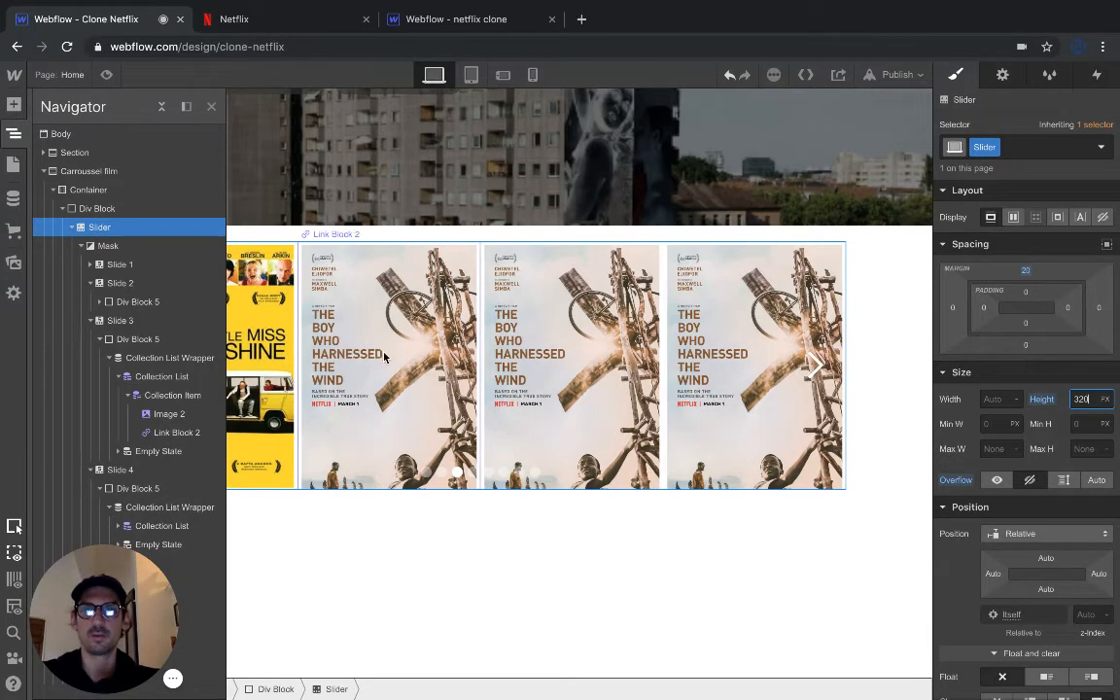
Step: Preview the carousel at the new slider height and return to editing
left_click(211, 106)
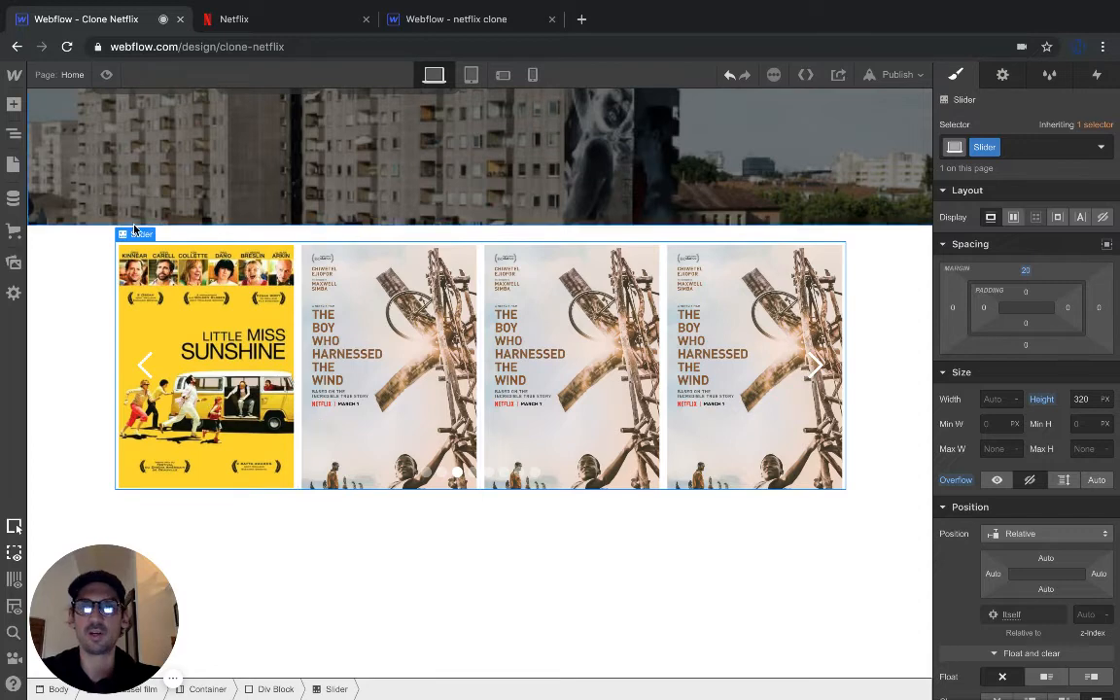
left_click(107, 74)
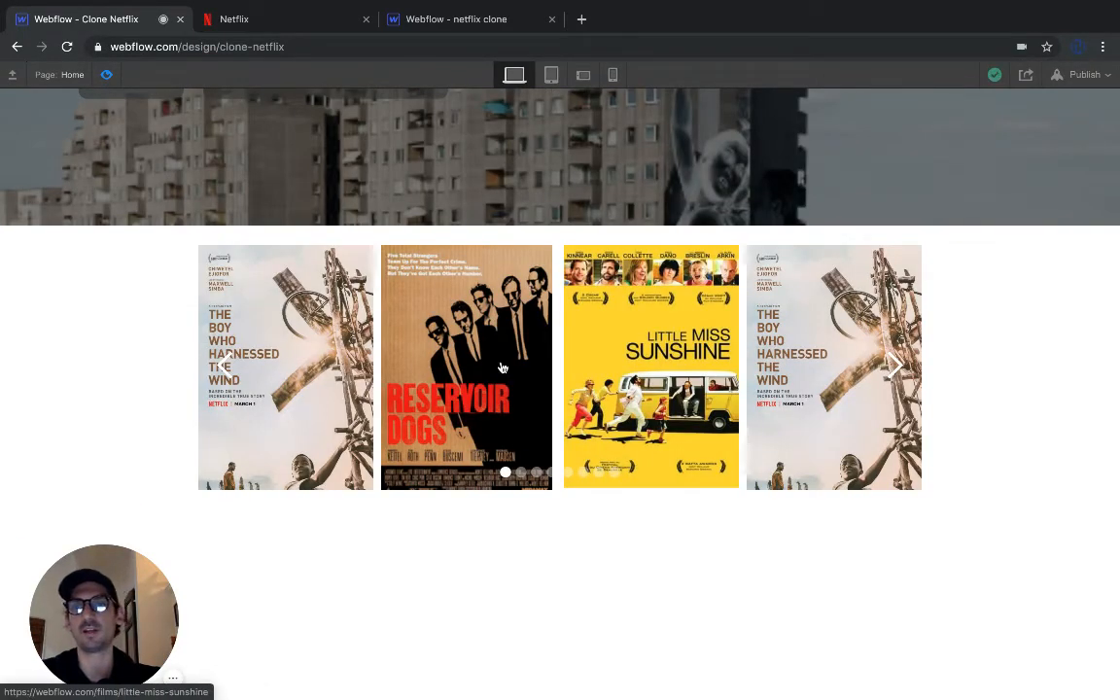
left_click(107, 74)
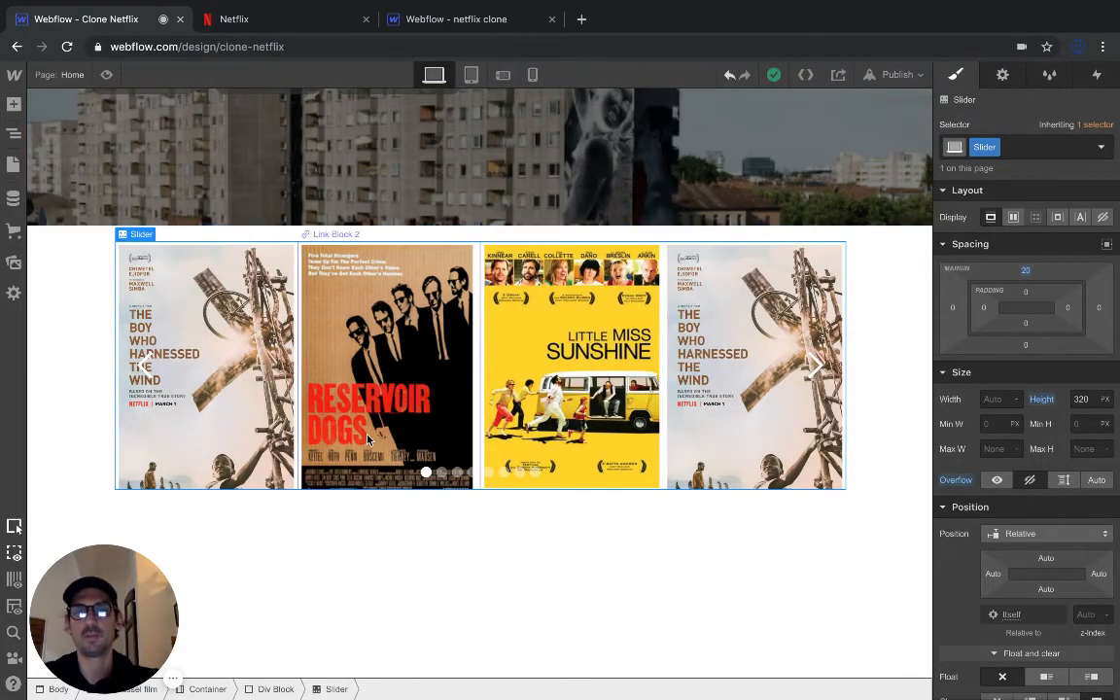
Step: Inspect the Reservoir Dogs poster's link block and Collection Item, and Div Block 5 inside Slide 3
left_click(330, 389)
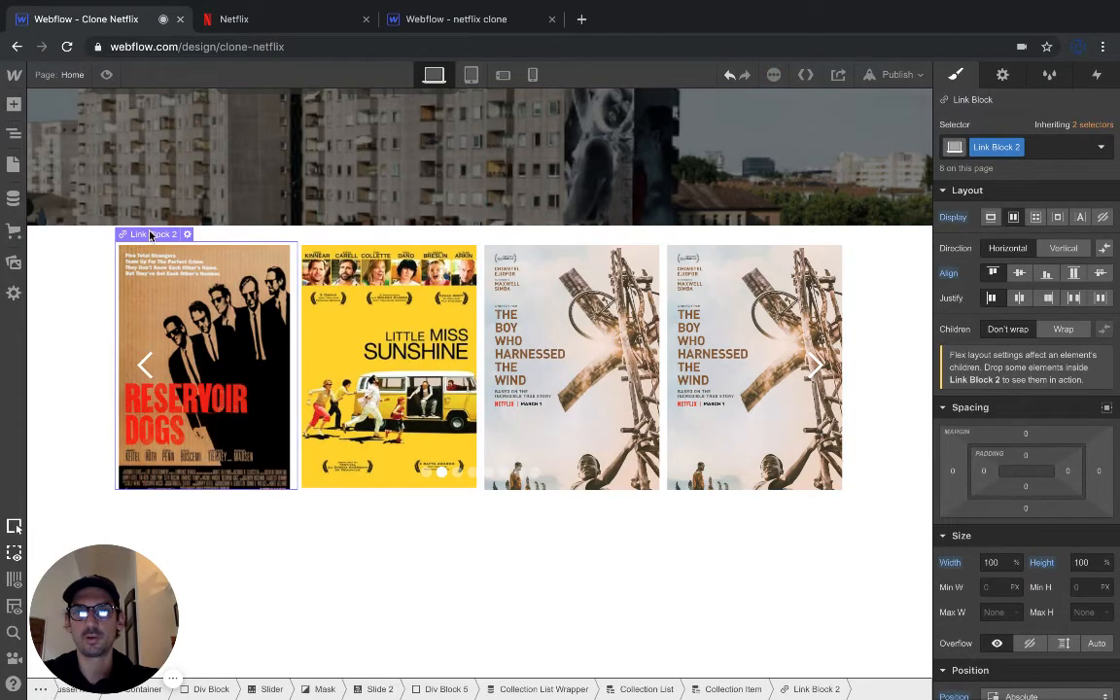
left_click(151, 219)
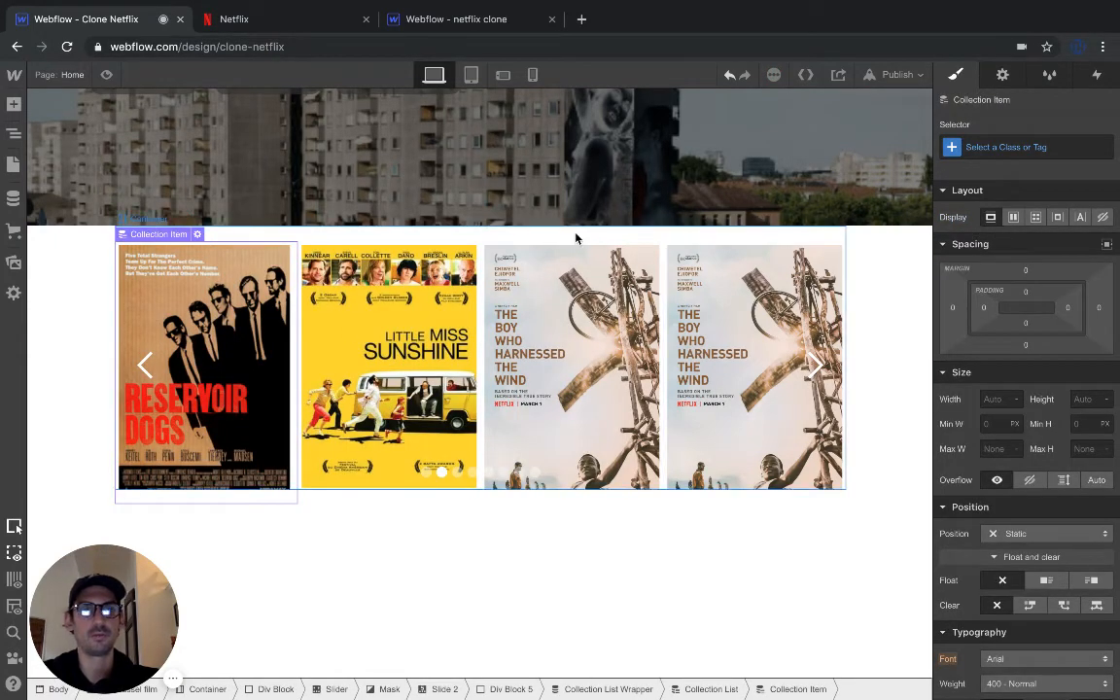
left_click(14, 133)
left_click(124, 452)
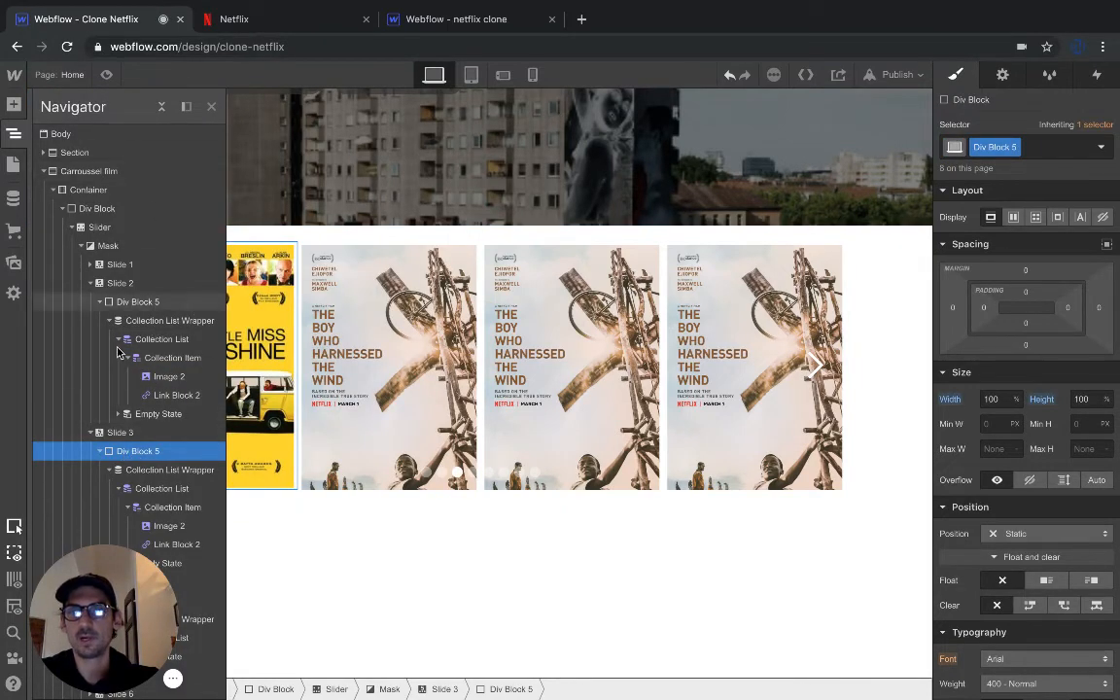
left_click(211, 106)
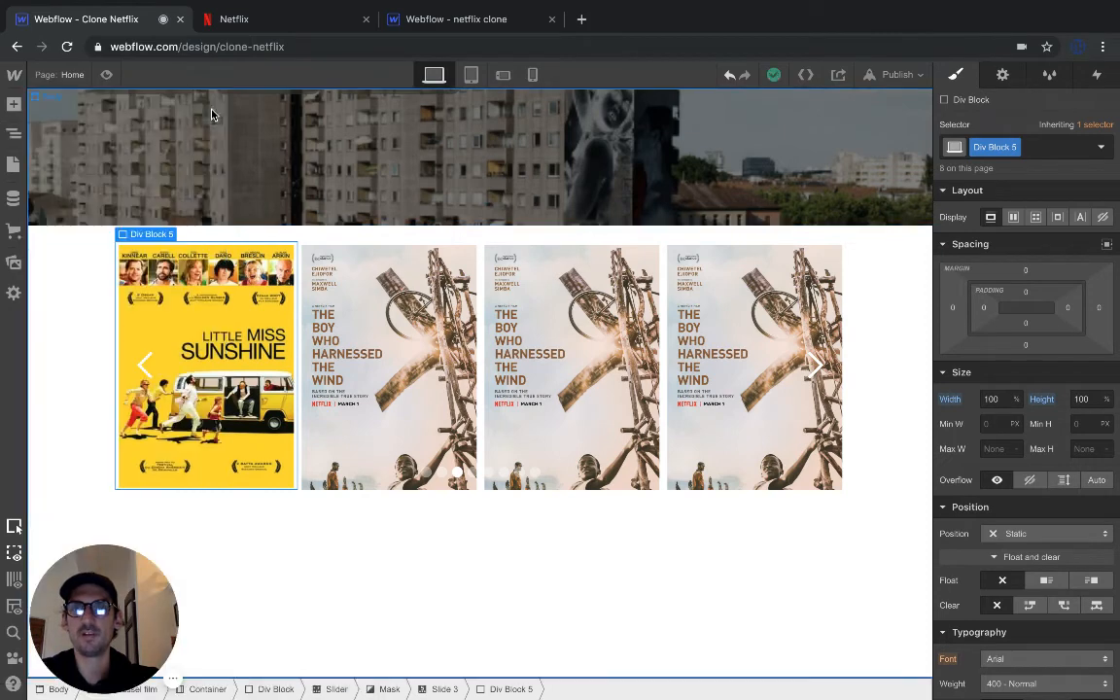
Step: Preview the carousel and move back through its slides to the first one
left_click(106, 74)
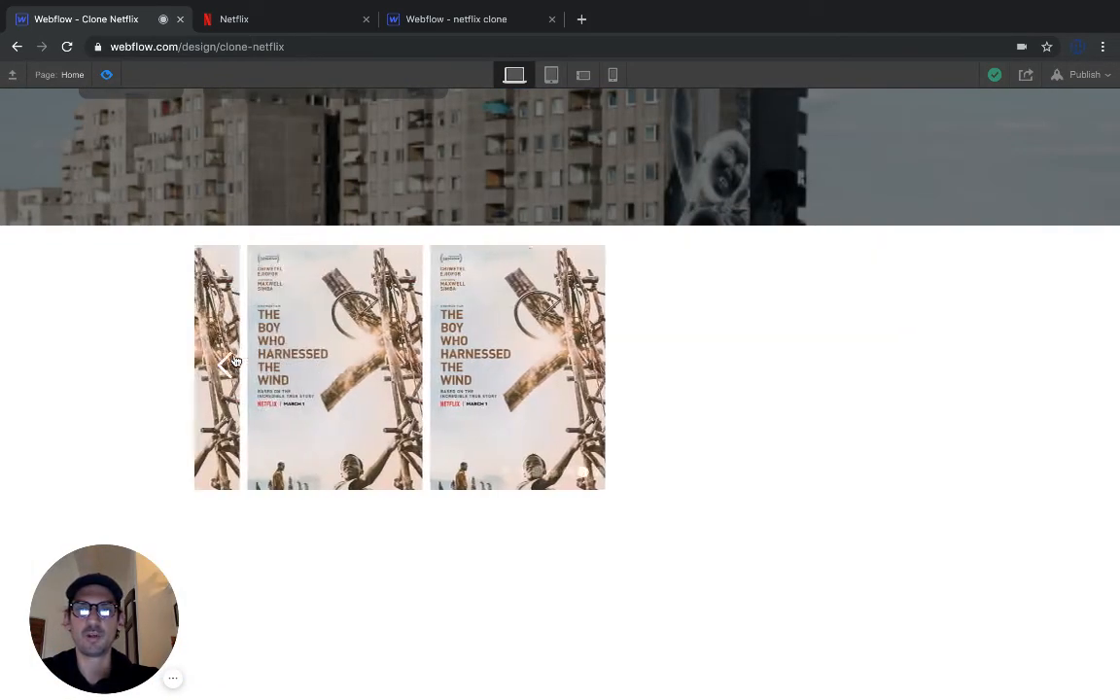
left_click(234, 361)
left_click(234, 361)
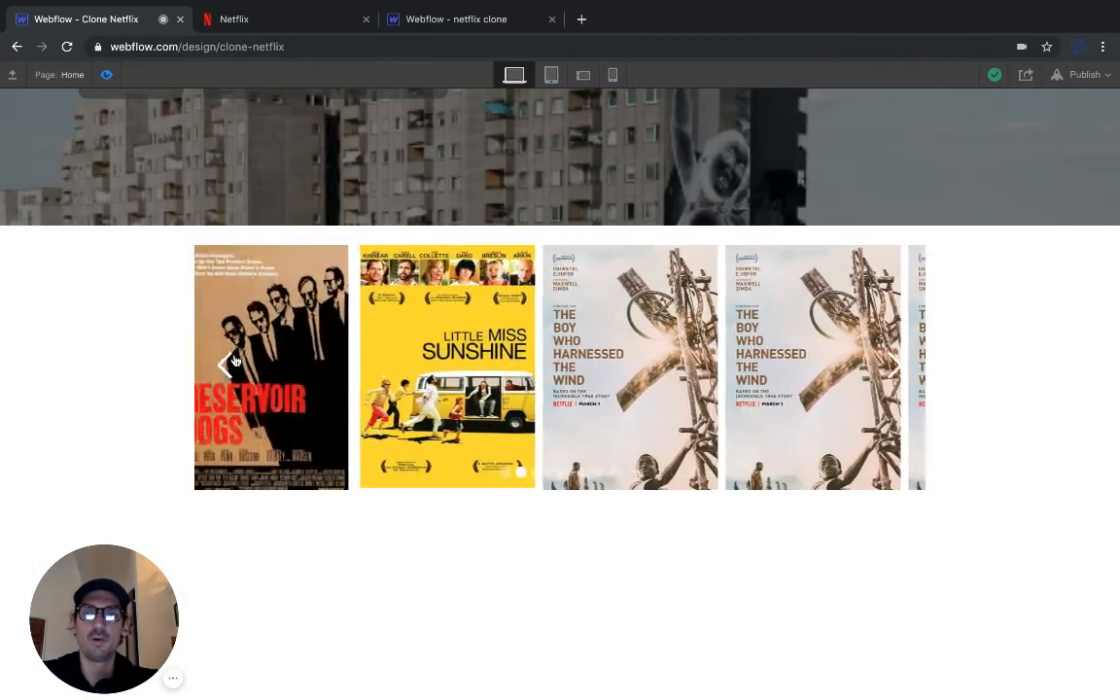
left_click(234, 361)
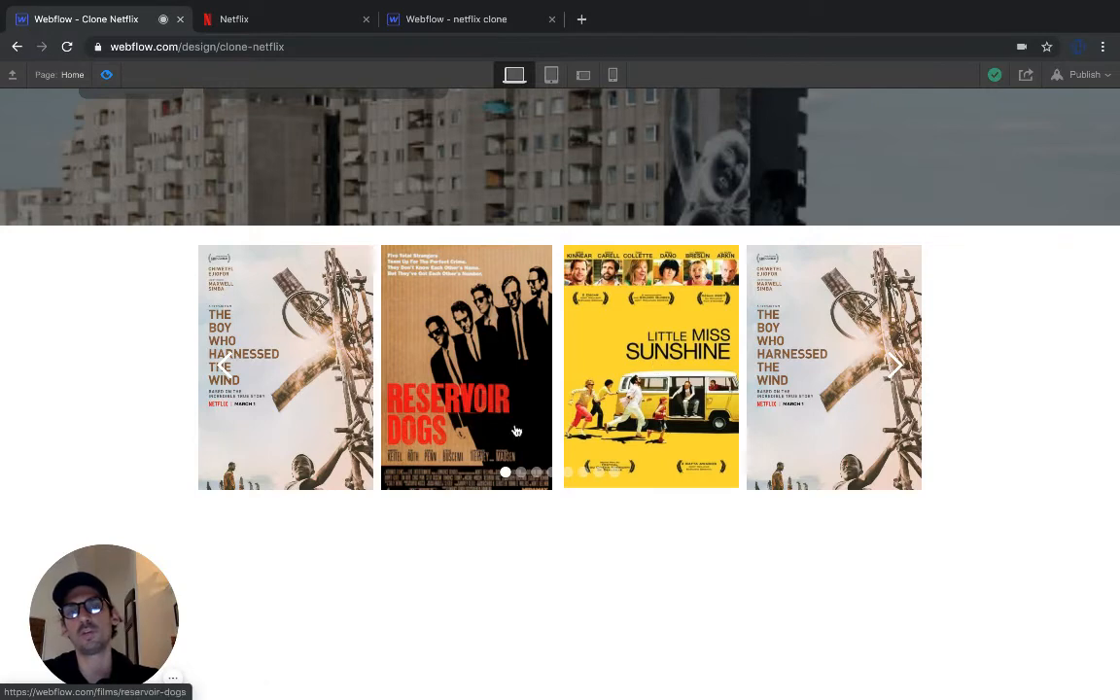
Step: Leave the preview and add a Div Block to the carousel's Container, placed above the block that holds the slider
left_click(108, 75)
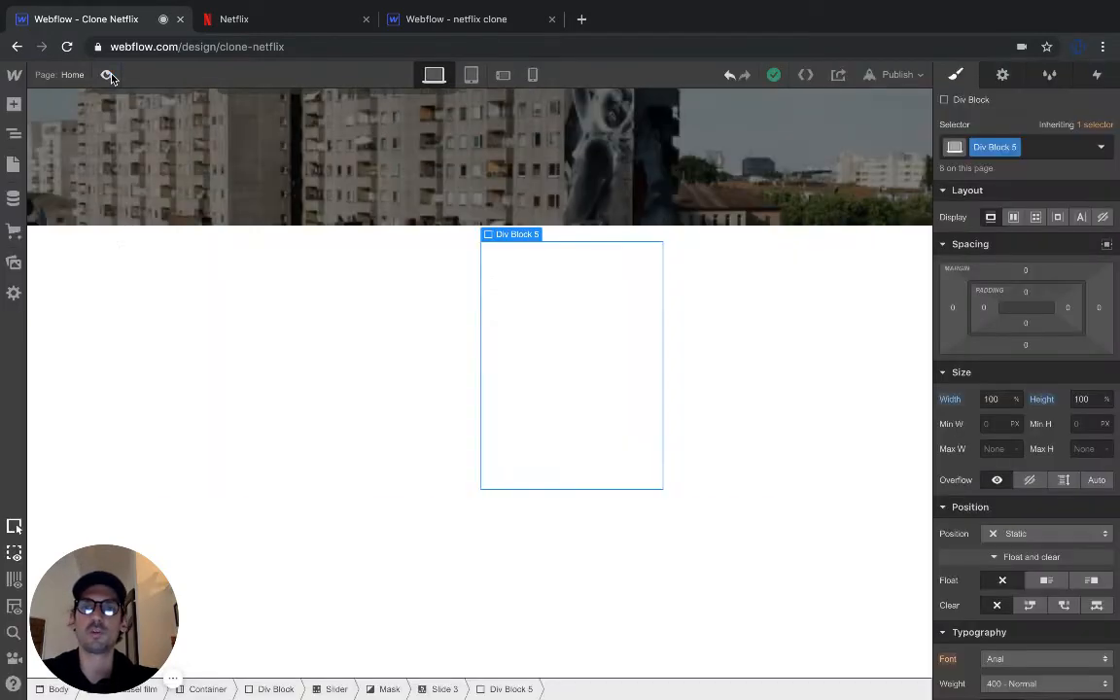
left_click(233, 234)
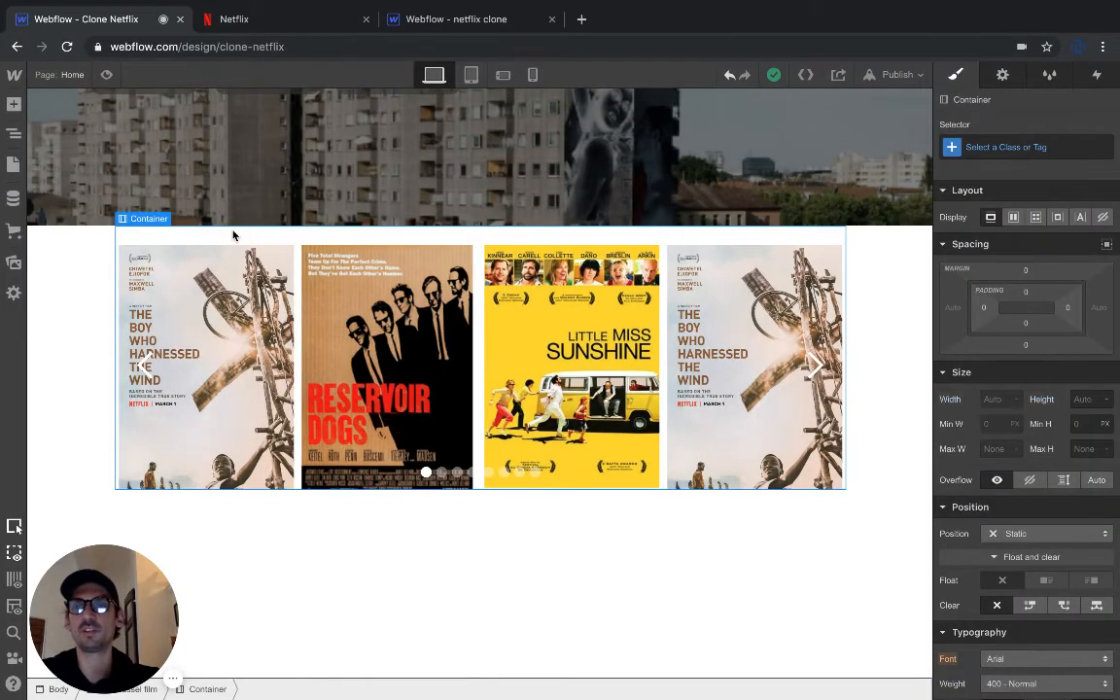
left_click(14, 105)
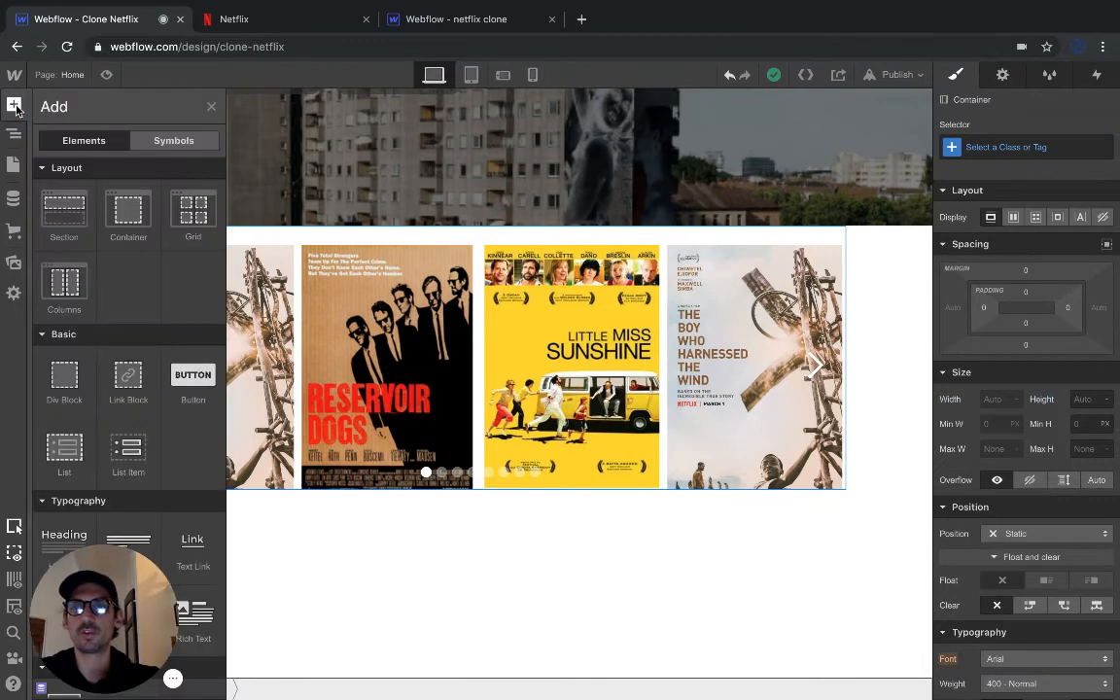
left_click(15, 107)
left_click(13, 134)
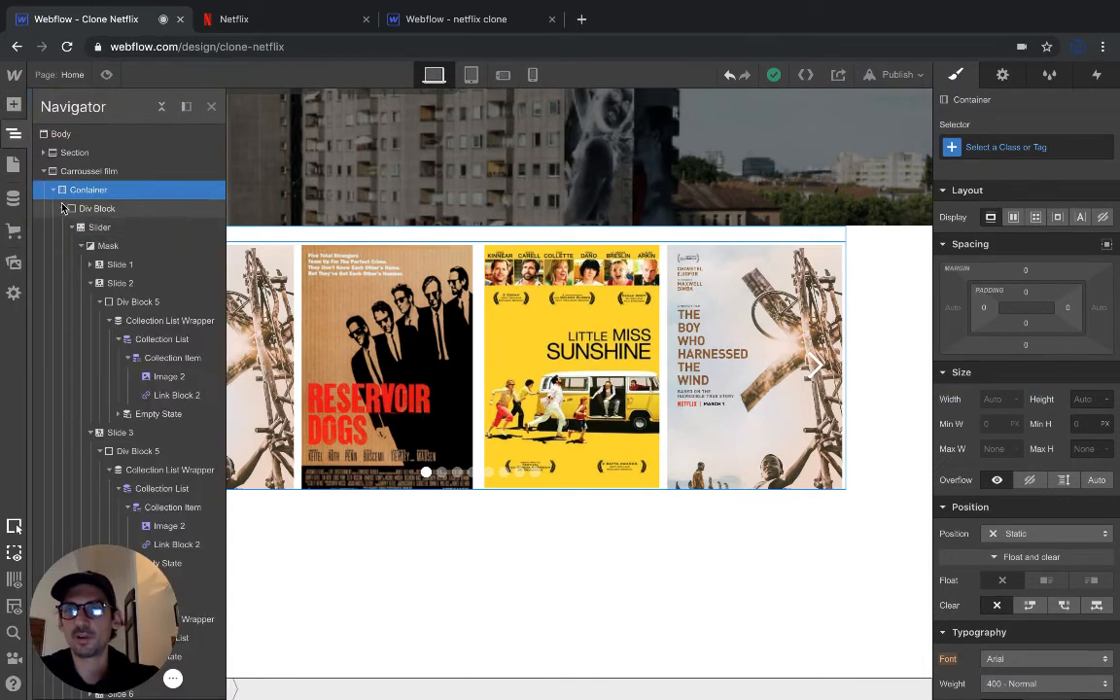
left_click(70, 229)
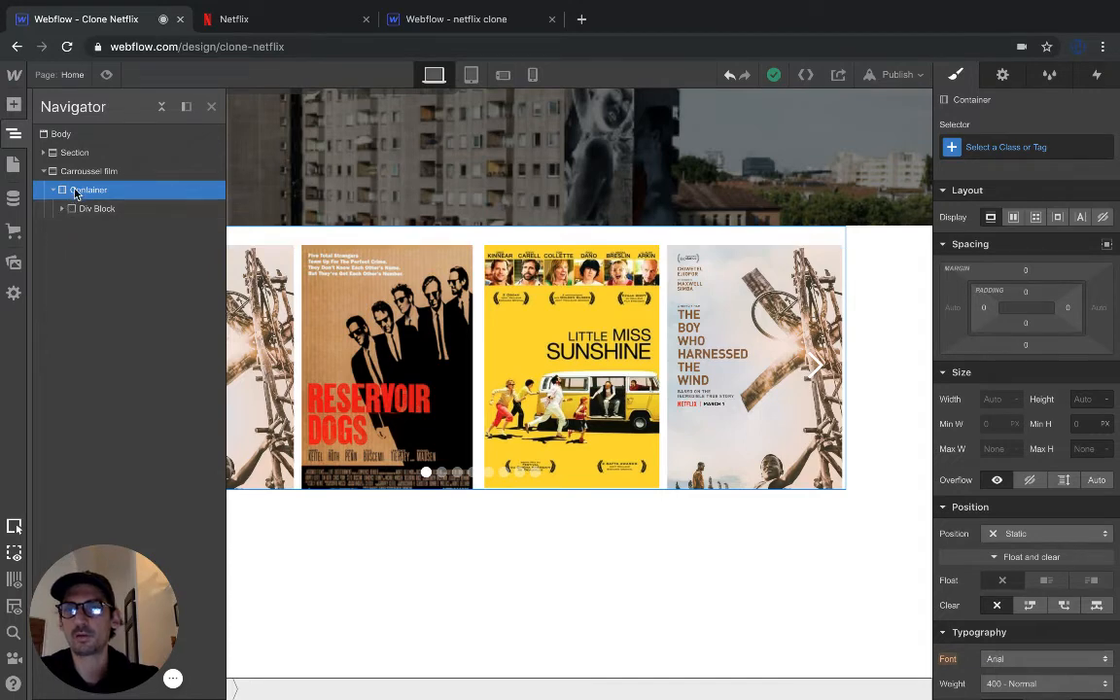
left_click(14, 103)
left_click(64, 369)
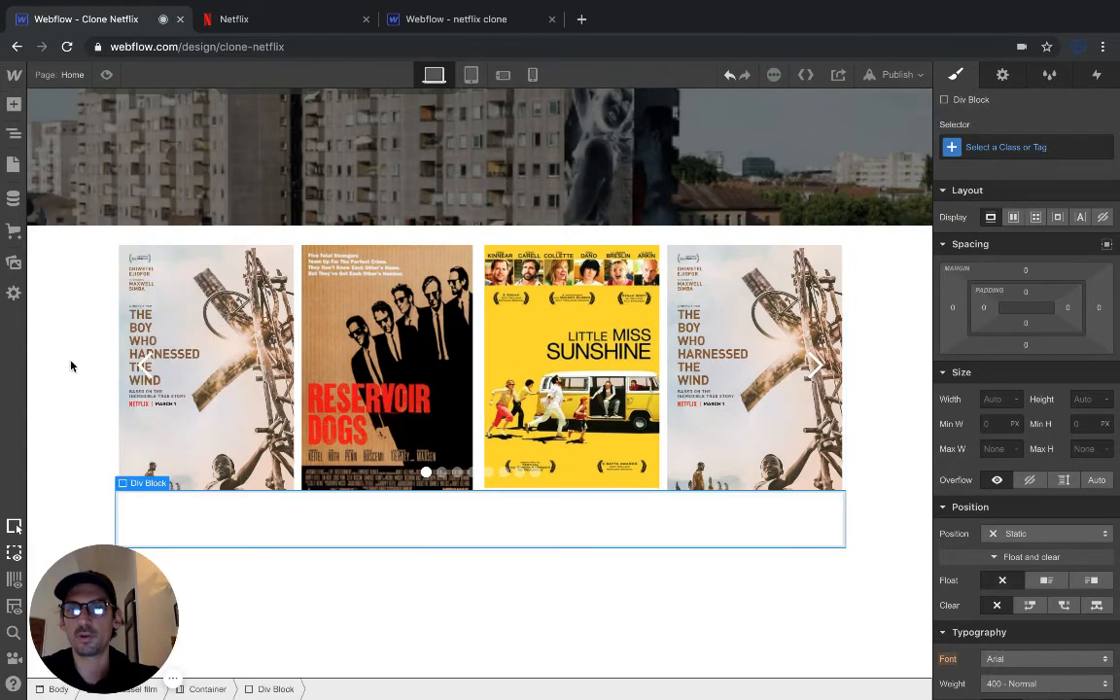
left_click(14, 133)
left_click_drag(68, 236, 75, 206)
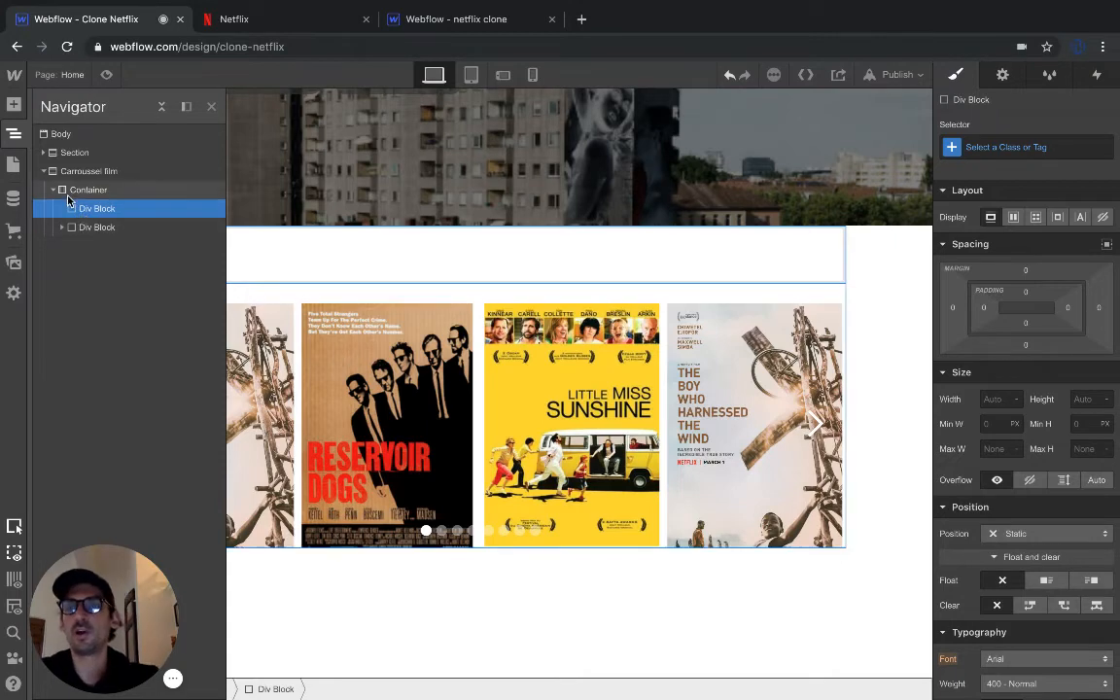
left_click(13, 107)
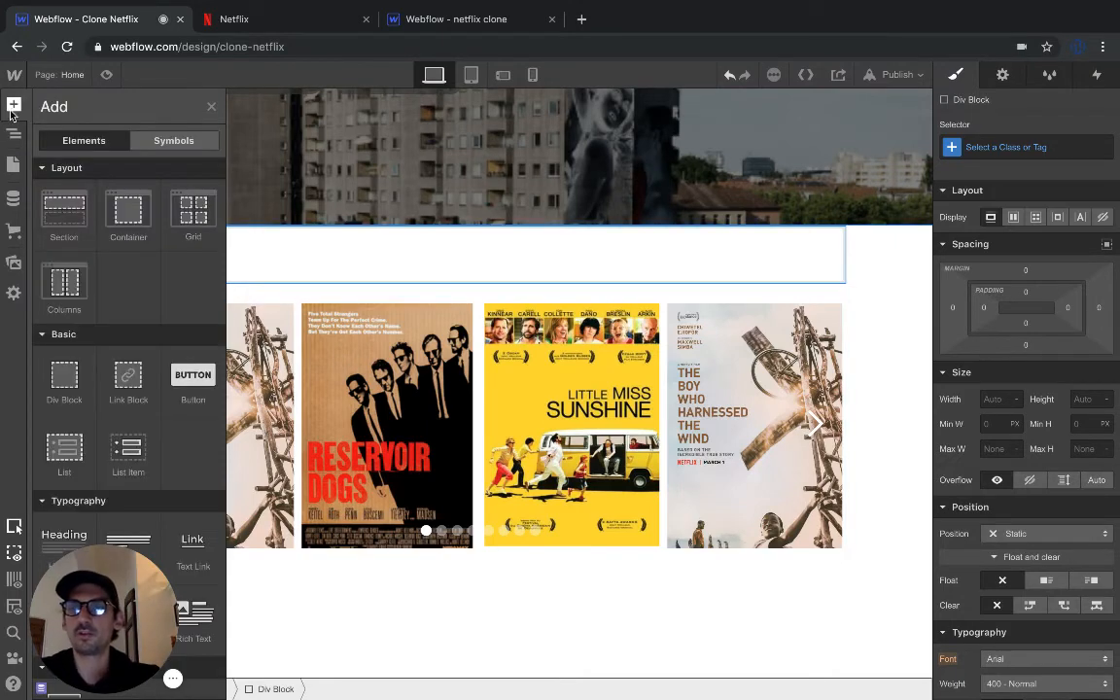
left_click(55, 539)
double_click(176, 260)
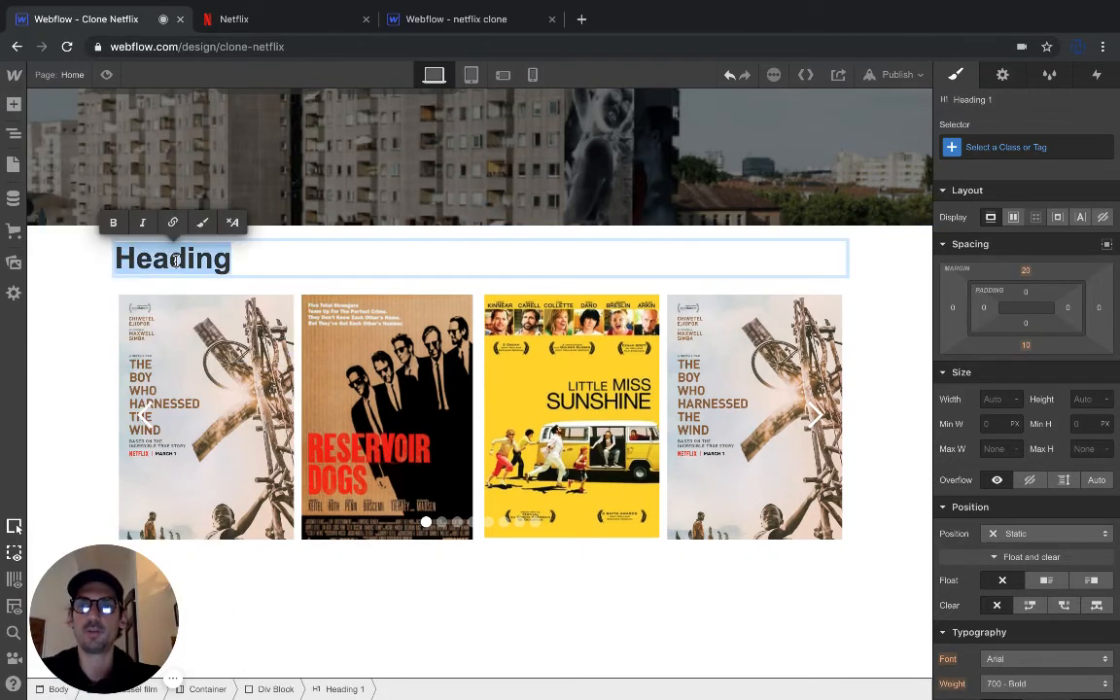
type("Les plus")
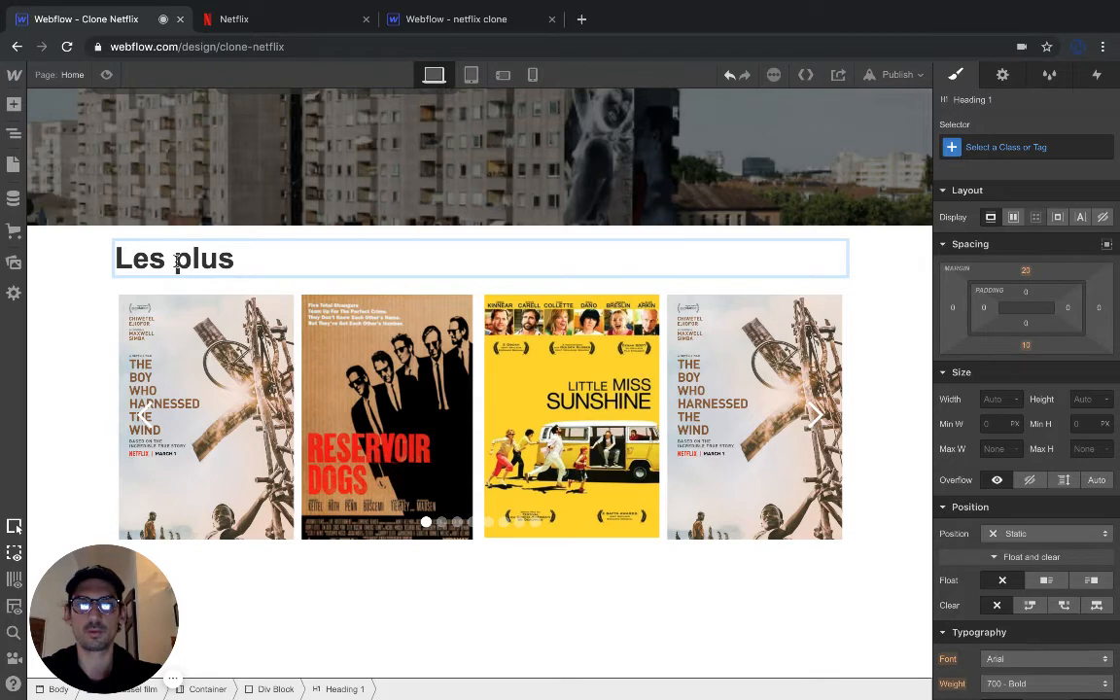
left_click(100, 282)
left_click(207, 265)
key("Delete")
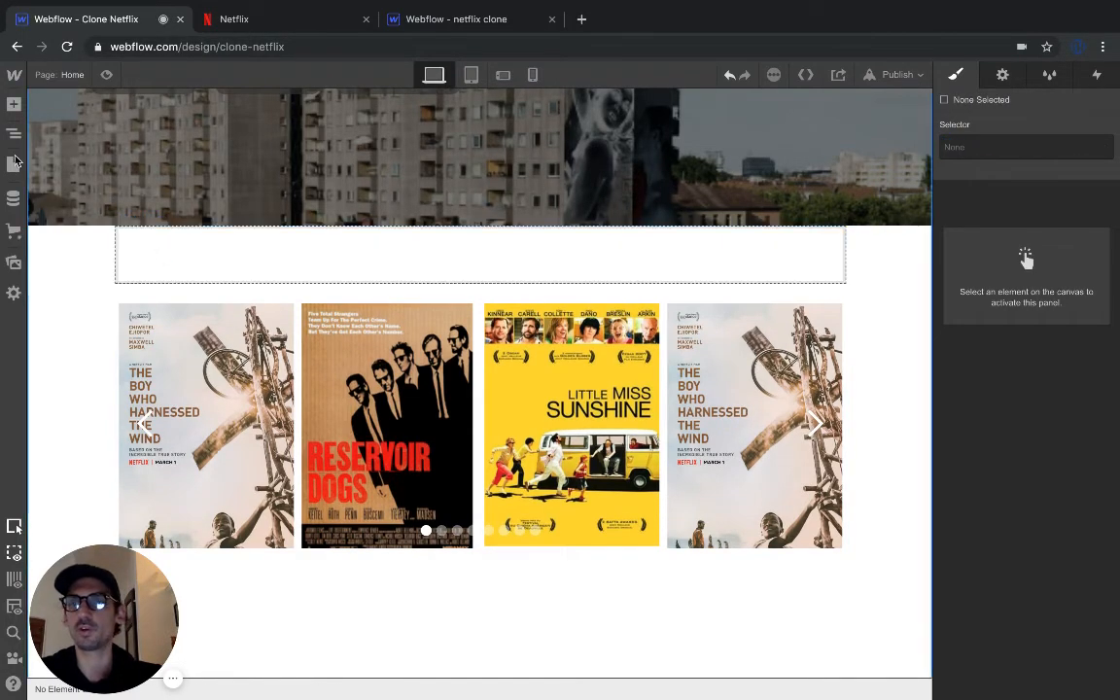
left_click(14, 105)
scroll(82, 425, "down", 3)
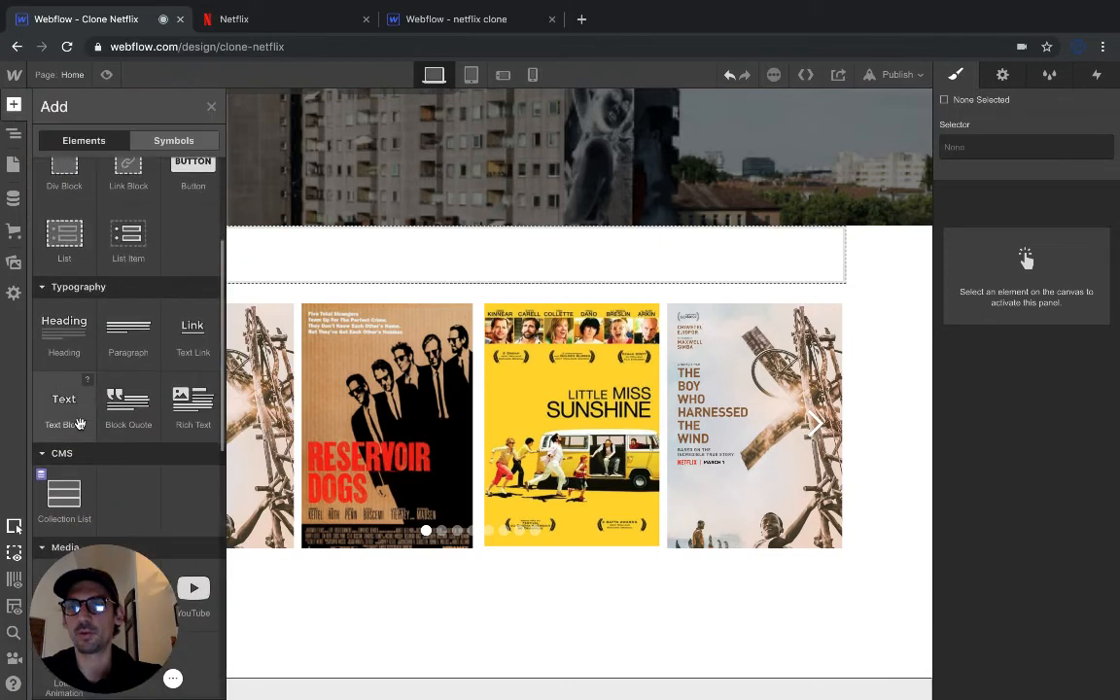
left_click(70, 402)
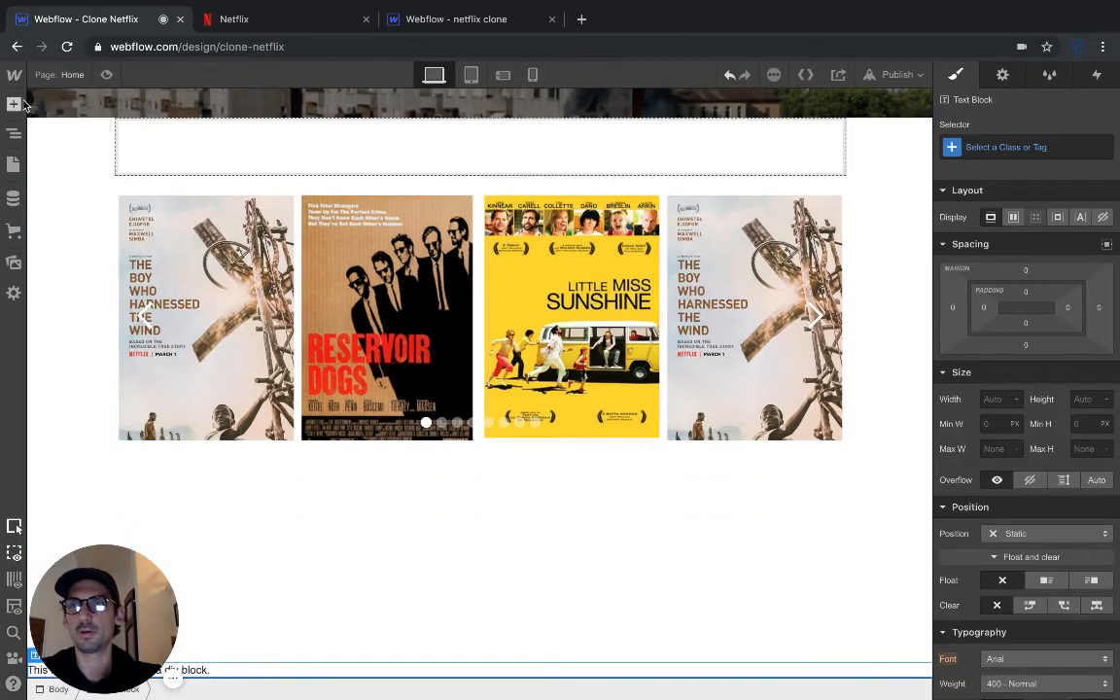
key("ctrl+z")
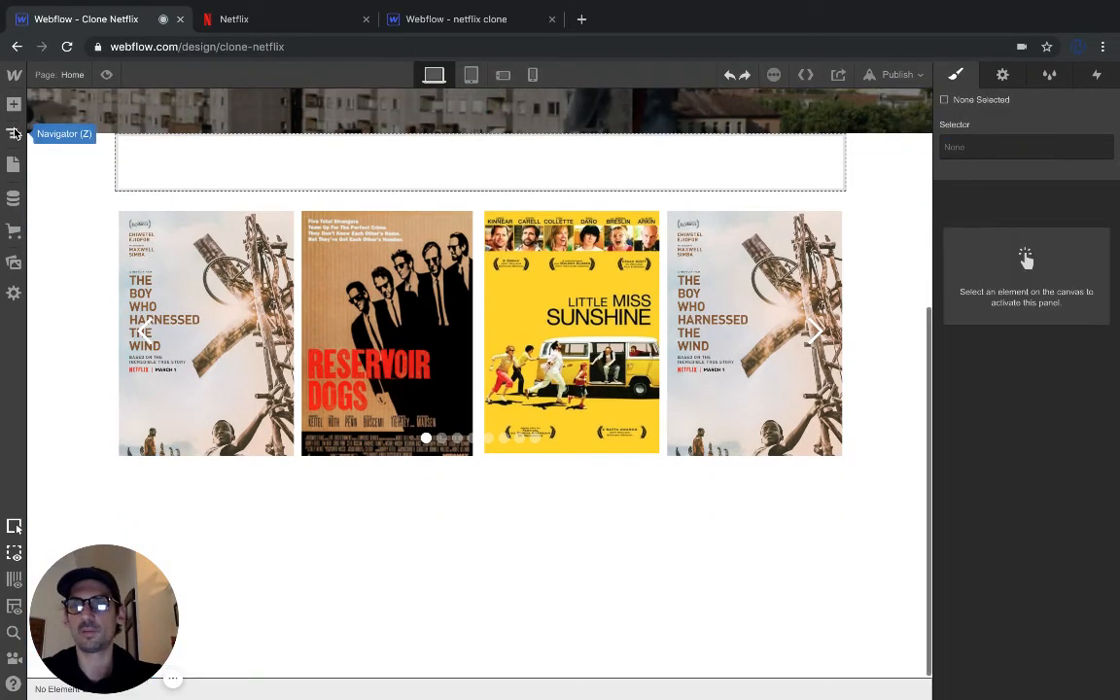
Step: Add a Text Block inside the empty Div Block above the slider, reading "Les plus gros succès"
left_click(167, 156)
left_click(14, 104)
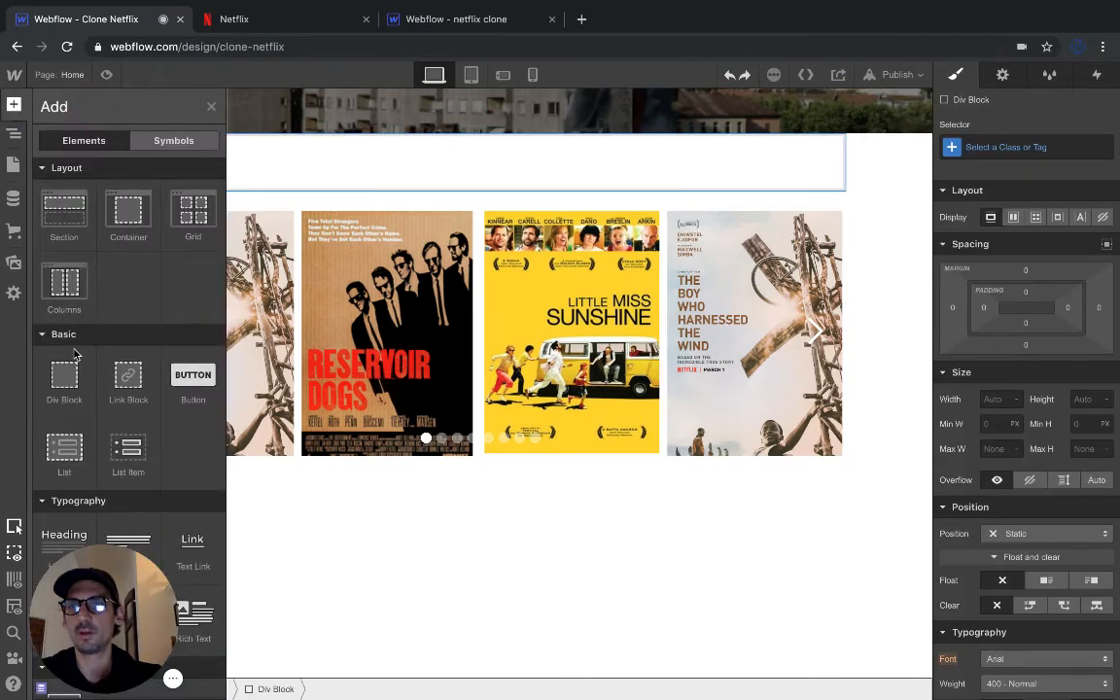
scroll(72, 395, "down", 1)
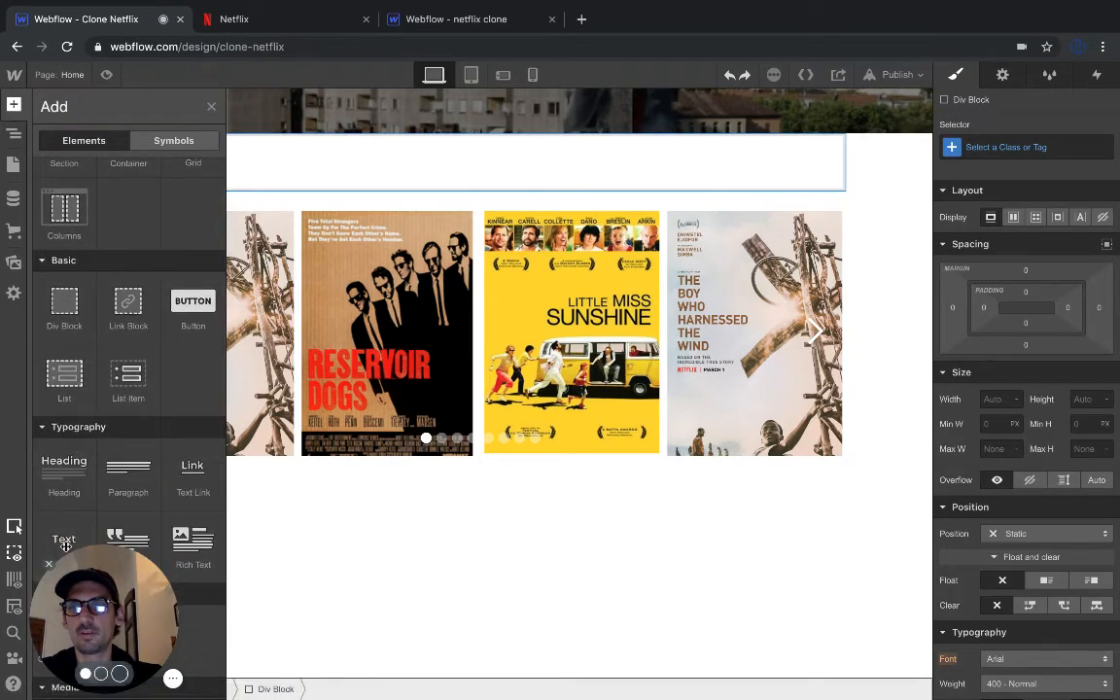
left_click(64, 537)
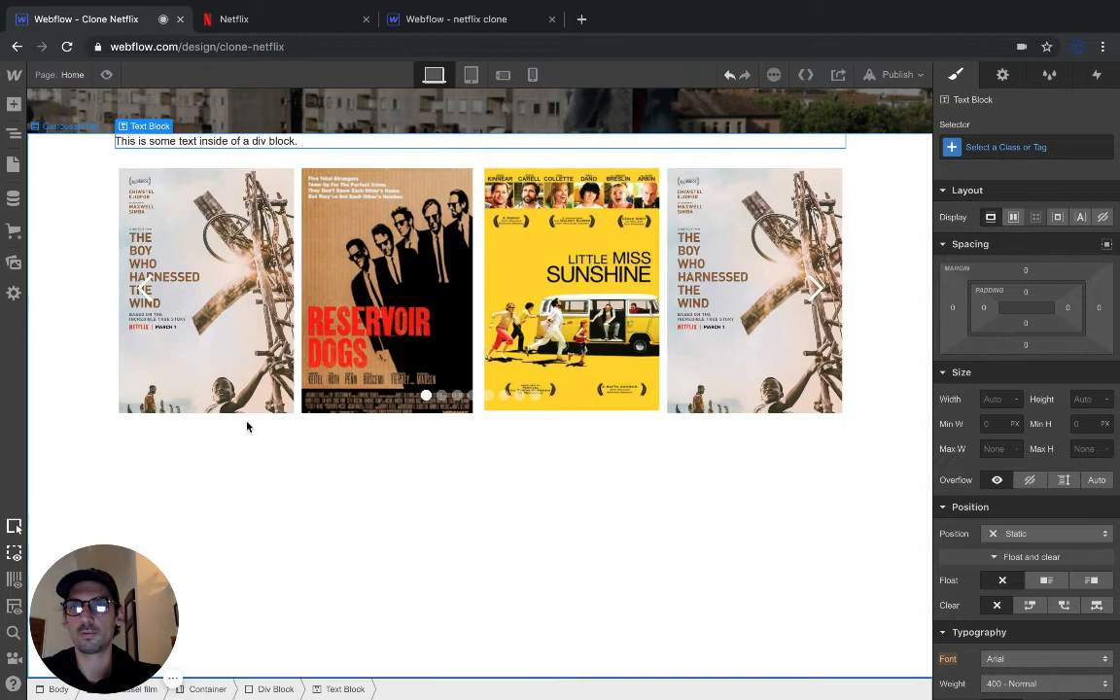
double_click(210, 143)
type("Les ")
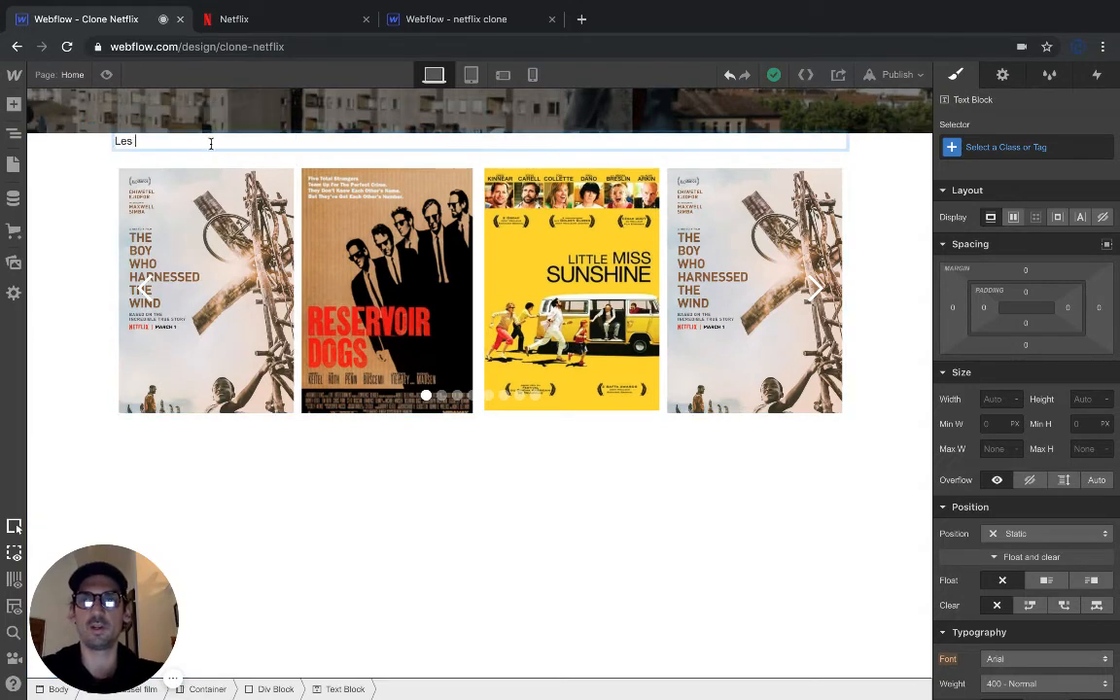
type("plus gros ")
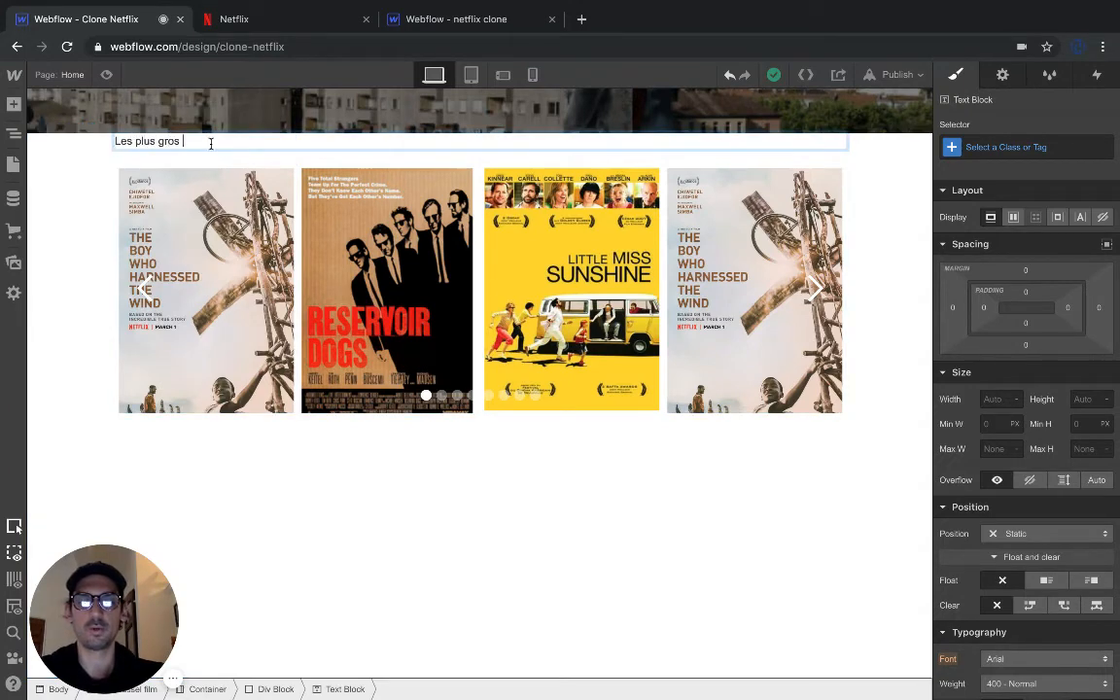
type("succès")
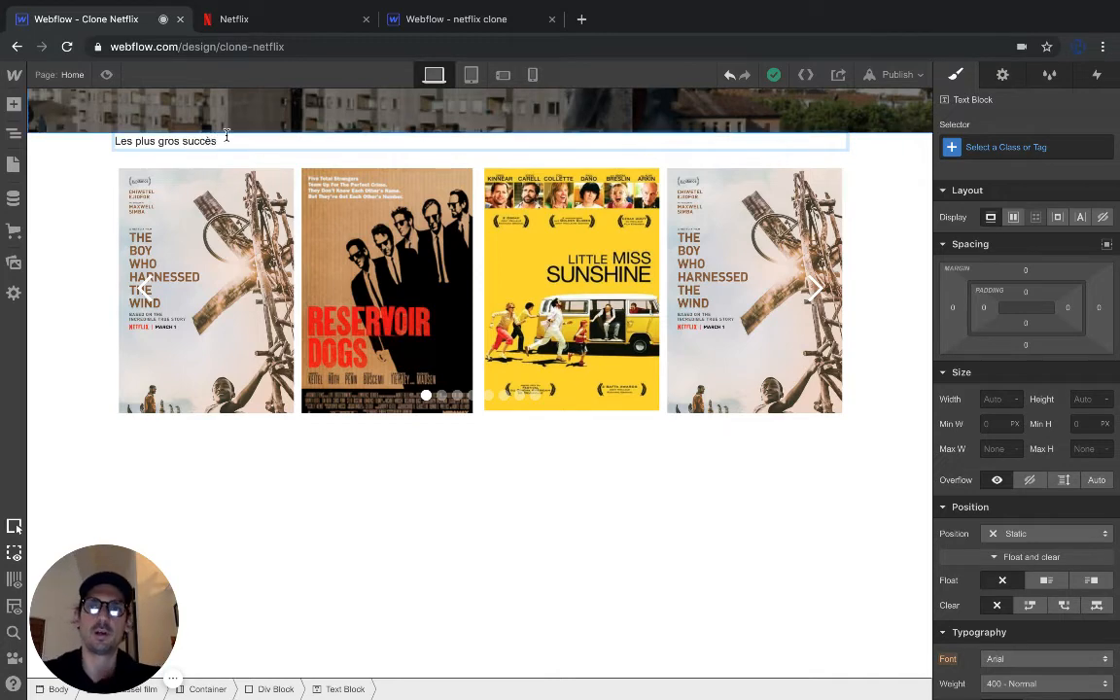
triple_click(224, 144)
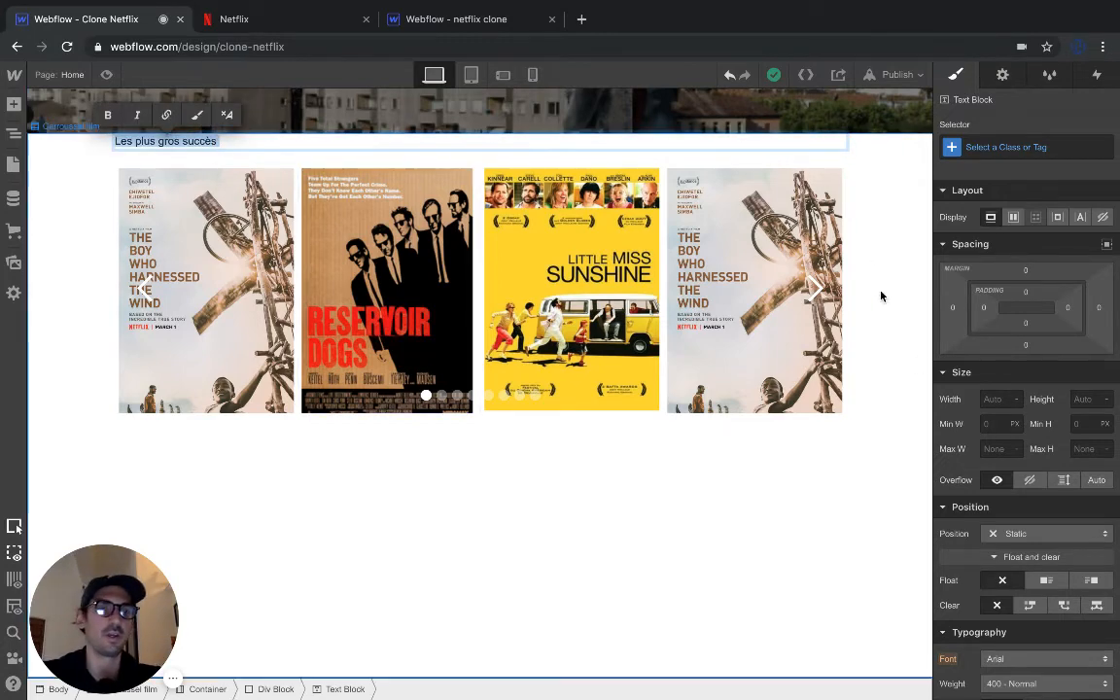
scroll(987, 514, "down", 1)
scroll(987, 514, "down", 4)
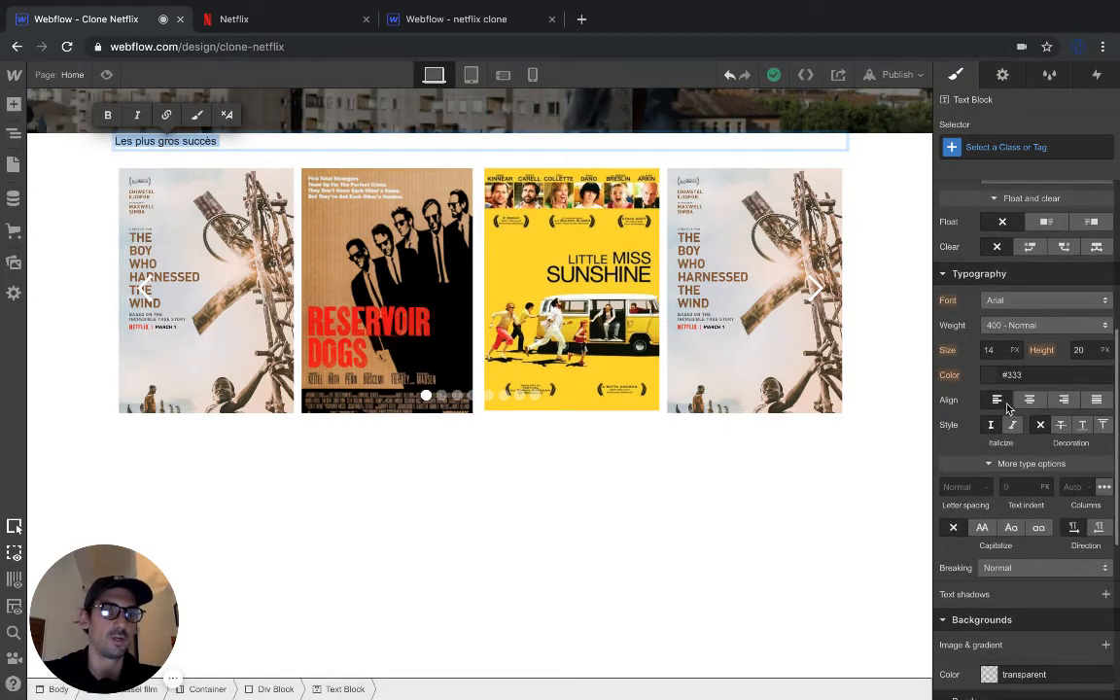
left_click(977, 147)
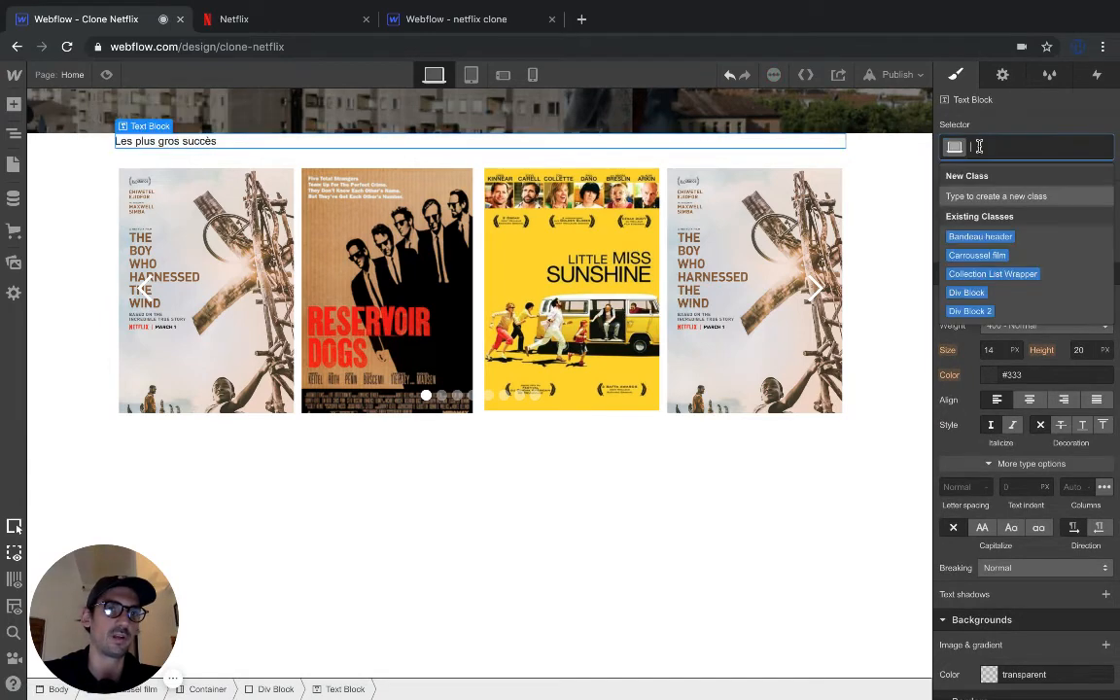
type("h3")
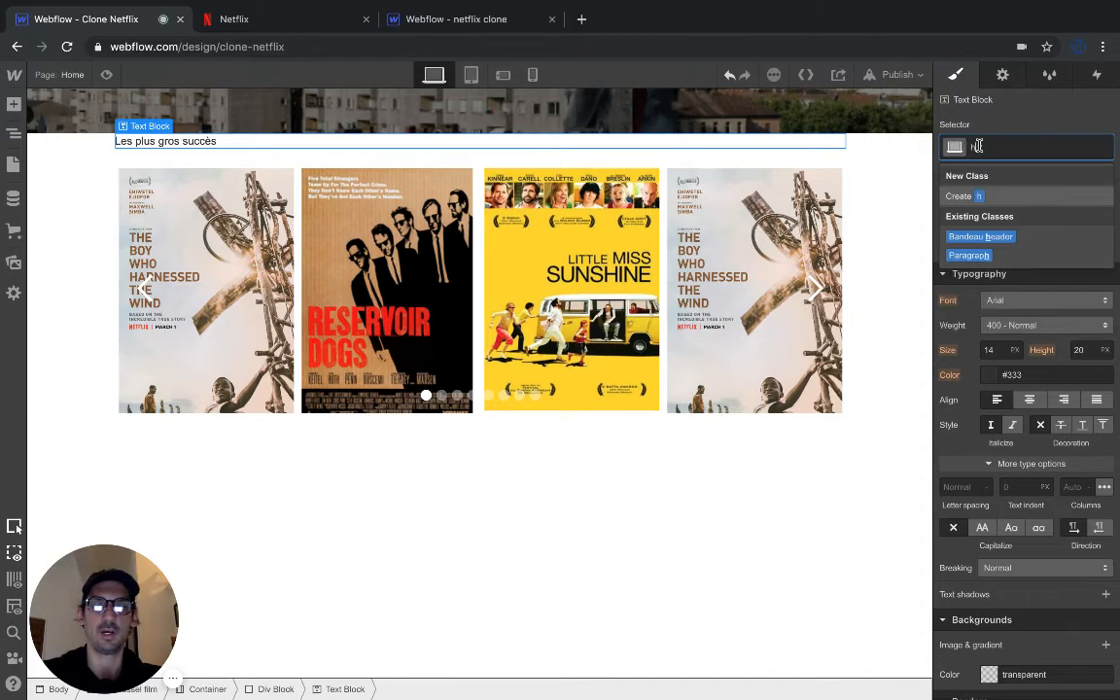
key("BackSpace")
key("BackSpace")
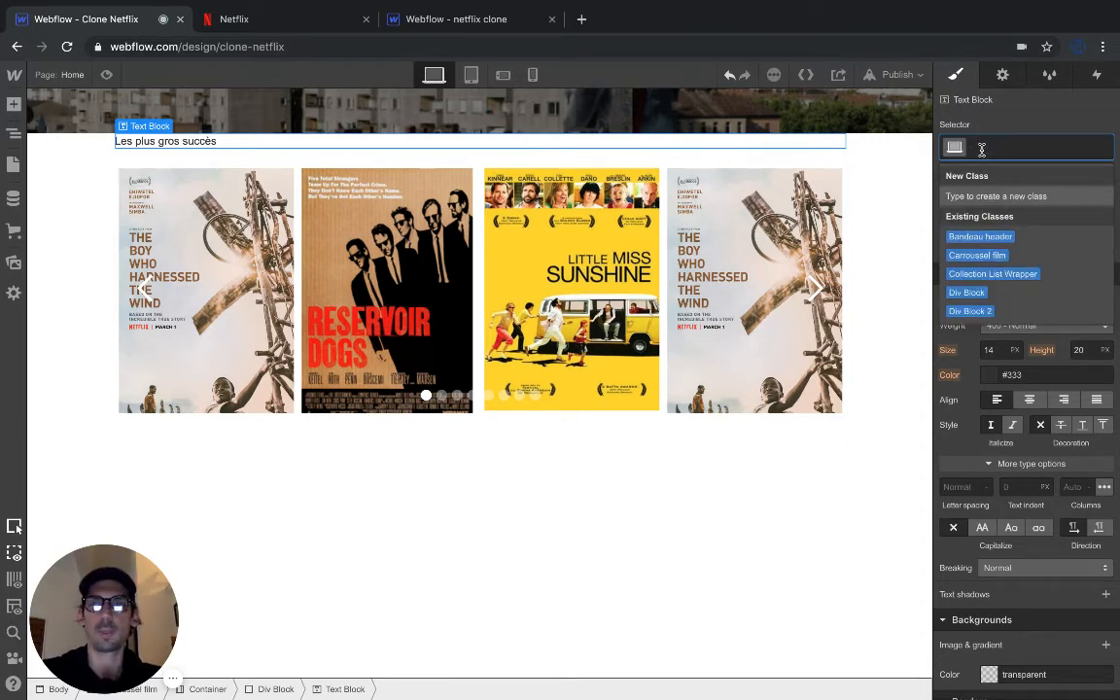
left_click(934, 124)
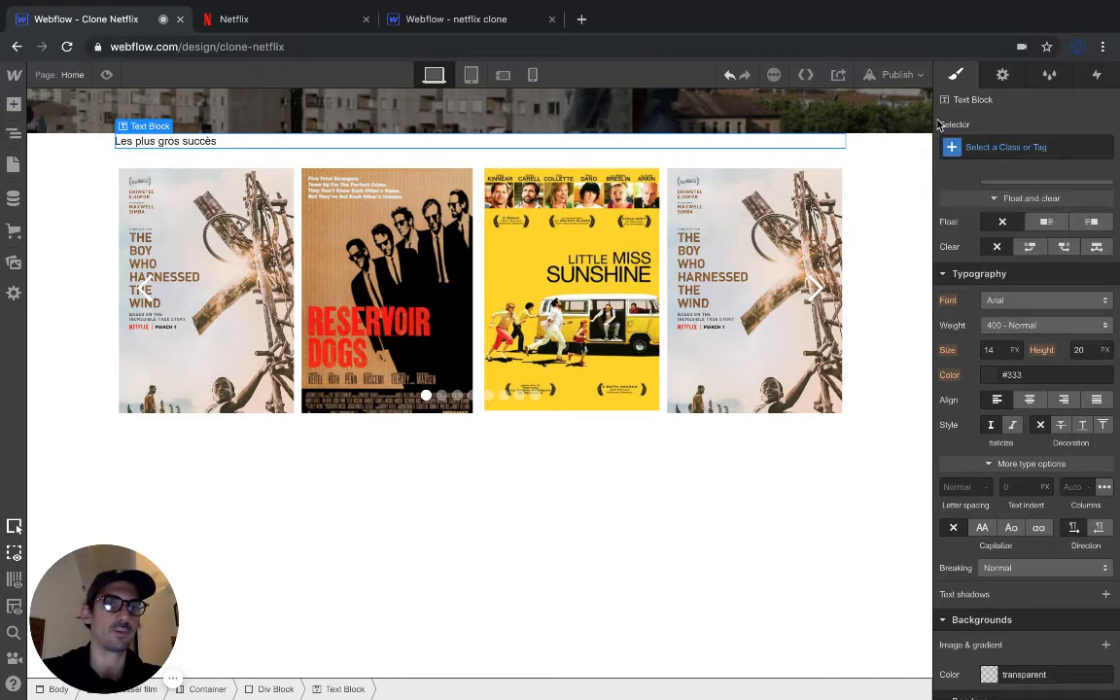
Step: Set the "Les plus gros succès" text to Montserrat, weight 700 - Bold, size 24 px
scroll(996, 342, "down", 1)
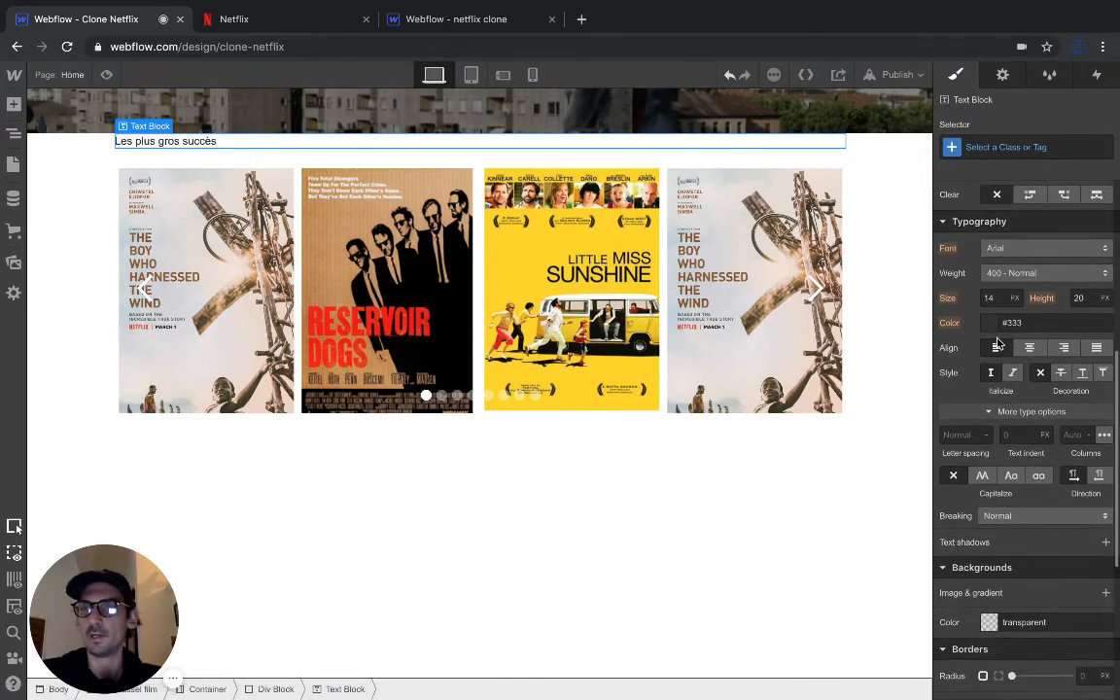
scroll(997, 342, "up", 1)
left_click(1029, 346)
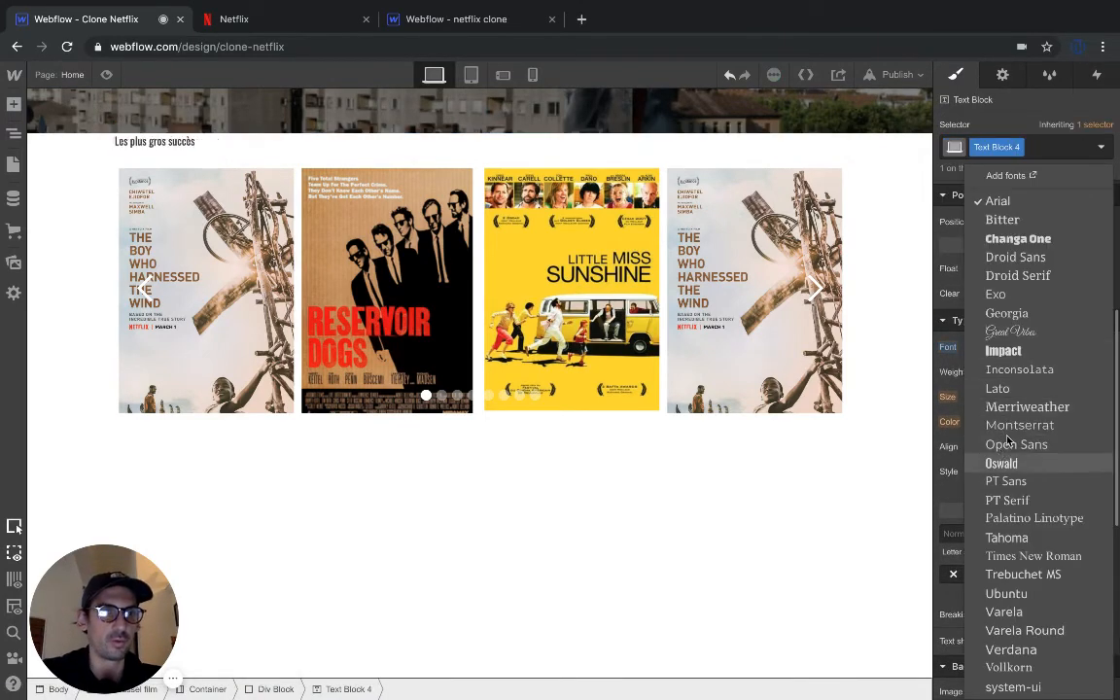
left_click(1011, 423)
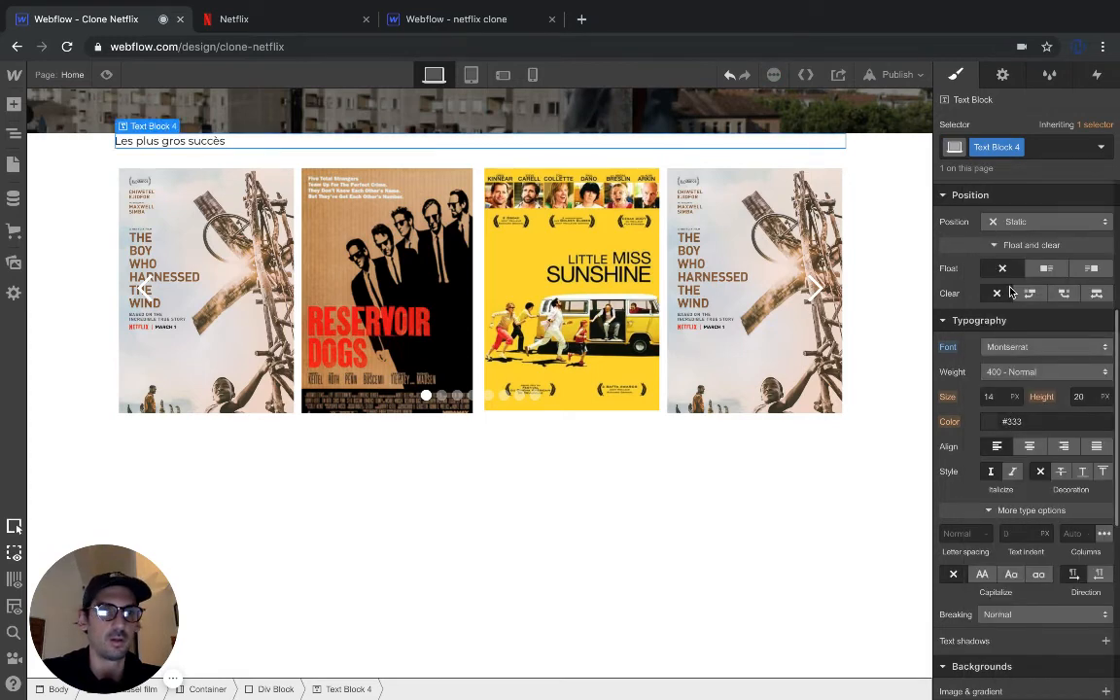
left_click(1031, 374)
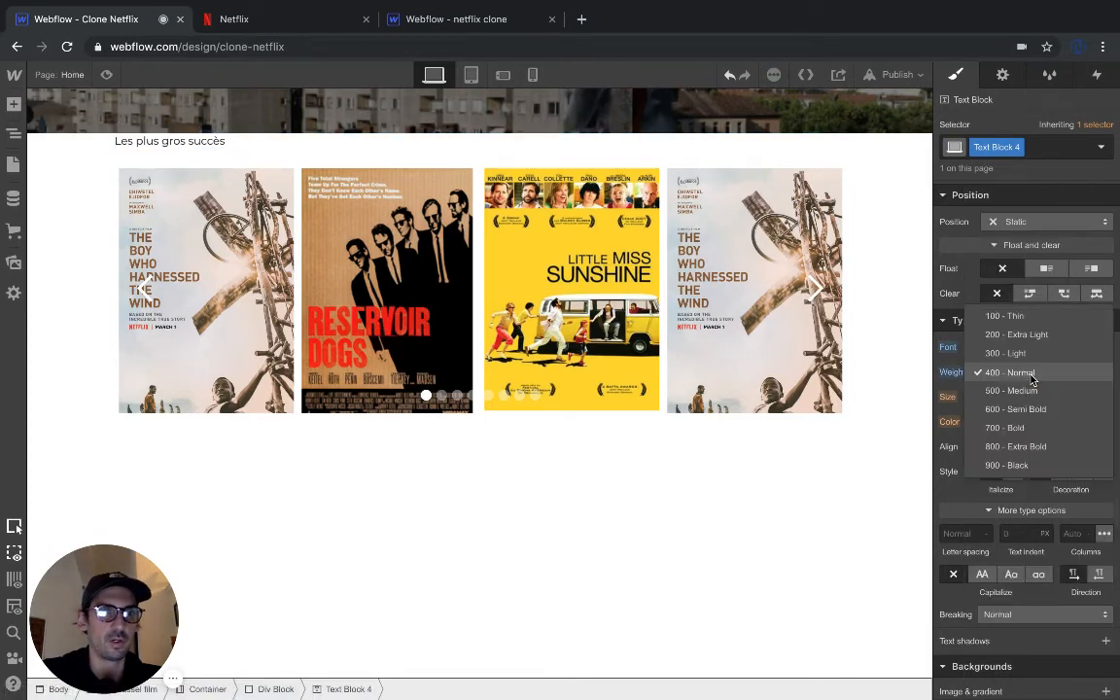
left_click(1017, 428)
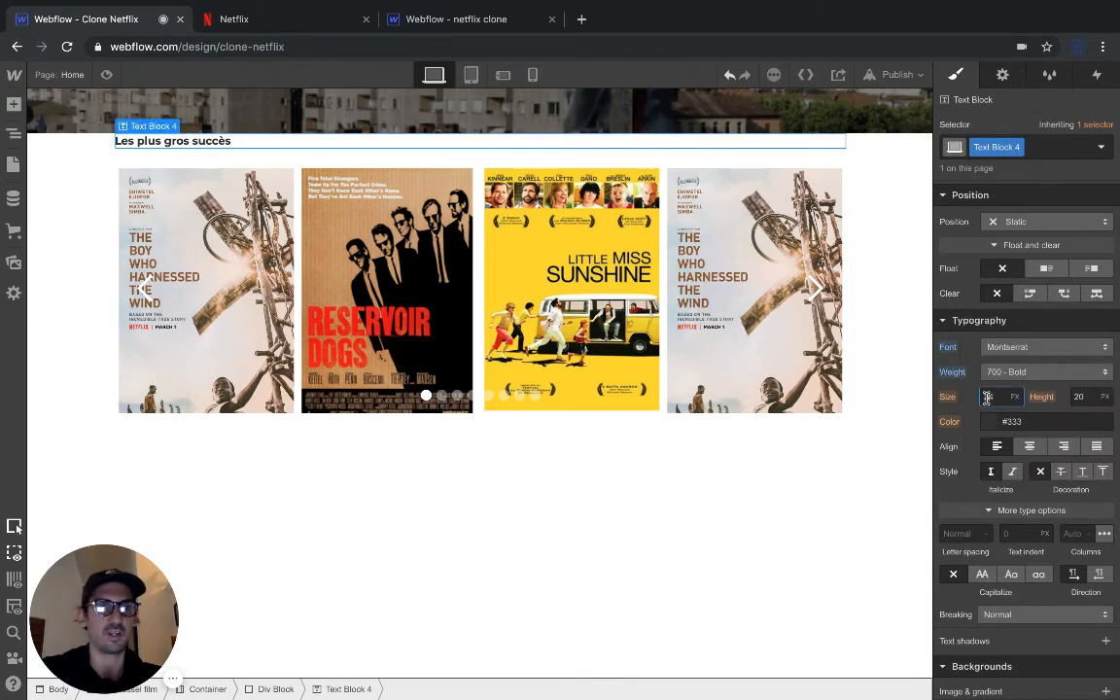
key("Return")
Step: Change the carousel title's text color to the light grey #b9b9b9
left_click(1002, 422)
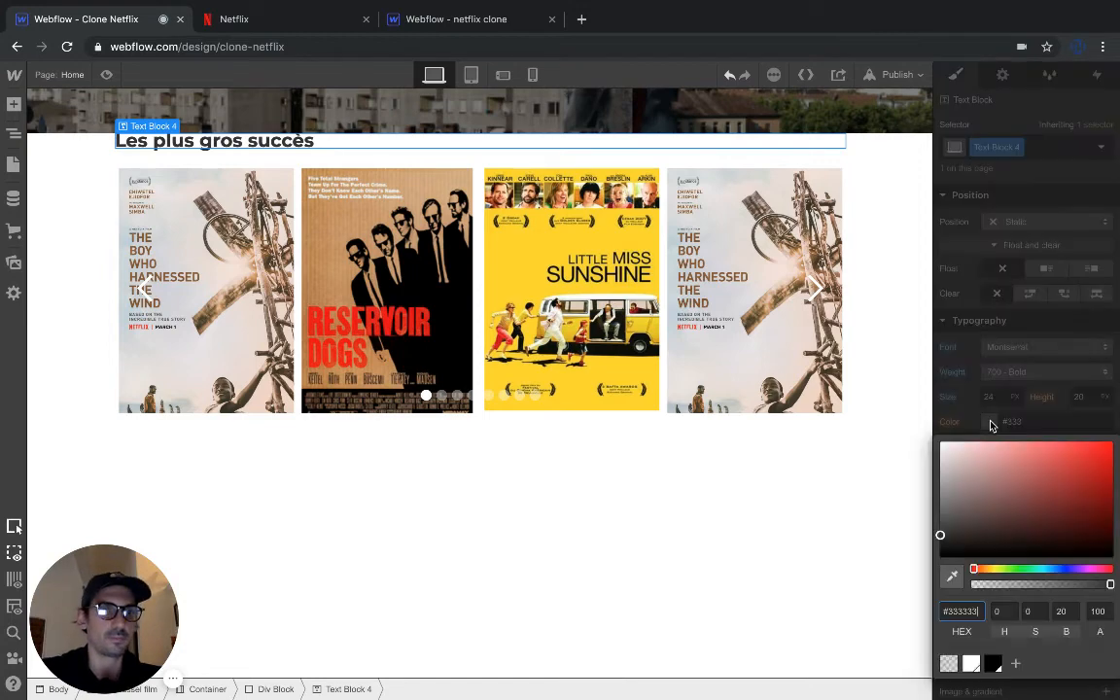
left_click(940, 443)
mouse_move(941, 479)
left_mouse_down()
mouse_move(940, 533)
mouse_move(921, 494)
mouse_move(924, 471)
mouse_move(937, 473)
left_mouse_up()
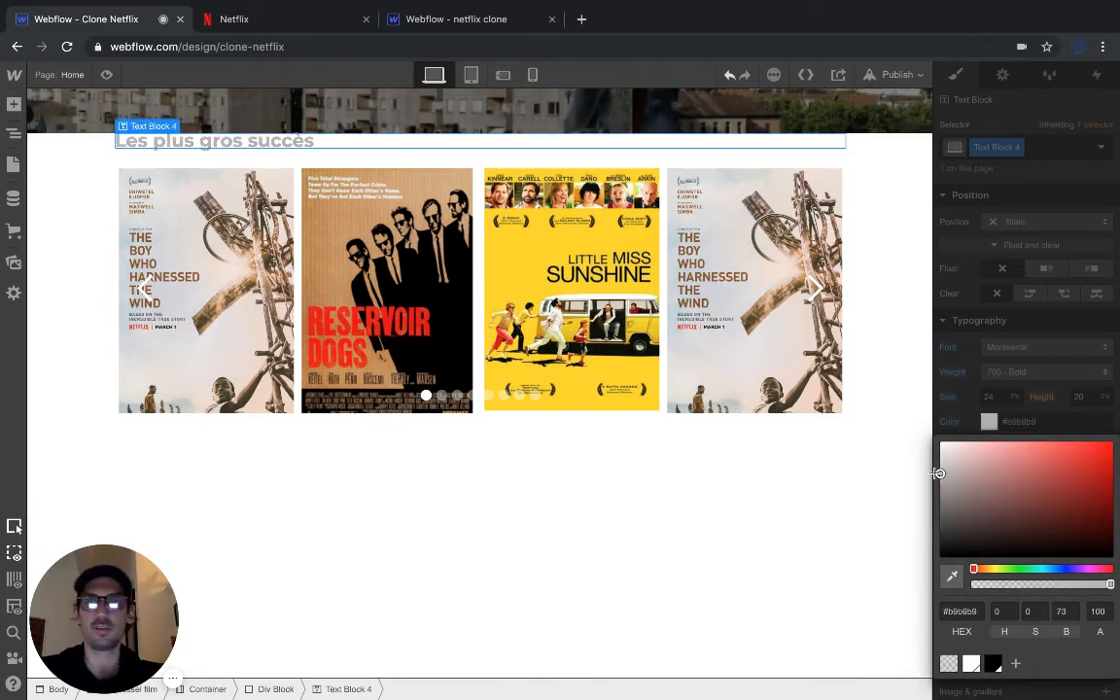
left_click(367, 123)
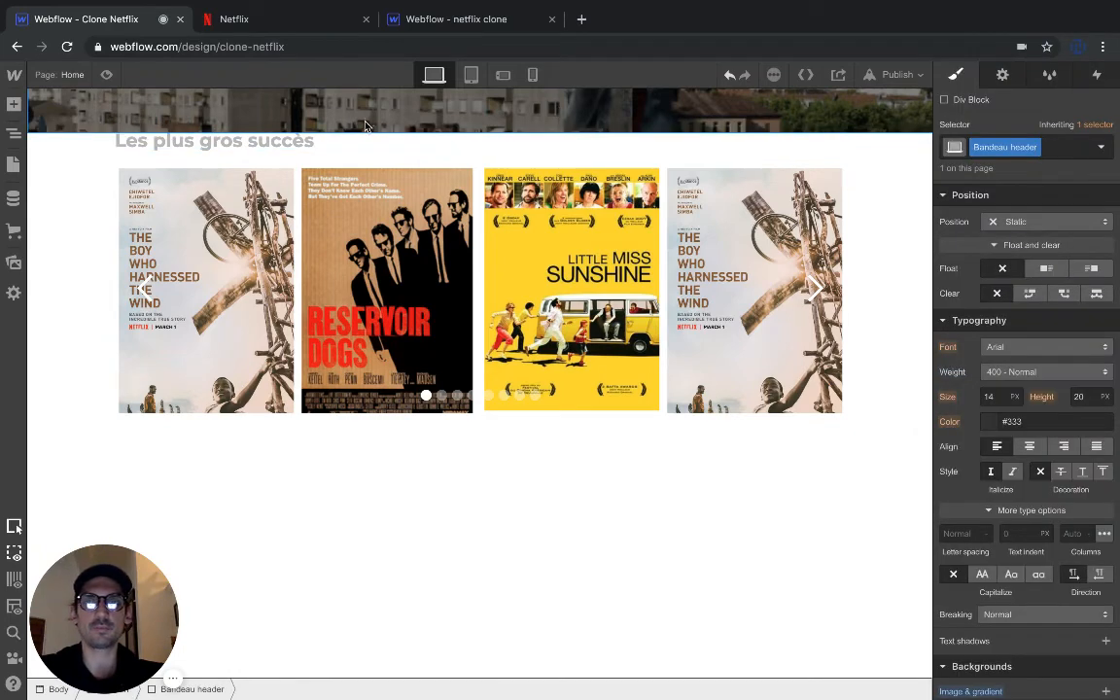
Step: Switch to the Netflix browse page to compare its row titles
left_click(282, 19)
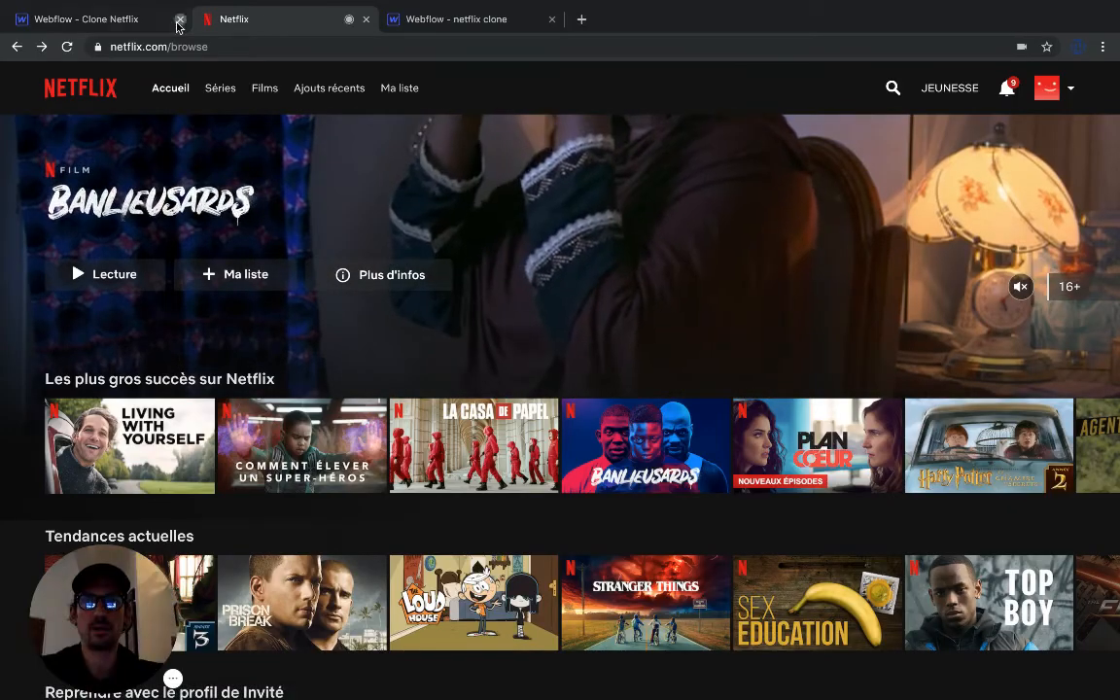
Step: Switch back to the Webflow clone project and set the Carroussel film section's top margin to -75 px
left_click(130, 22)
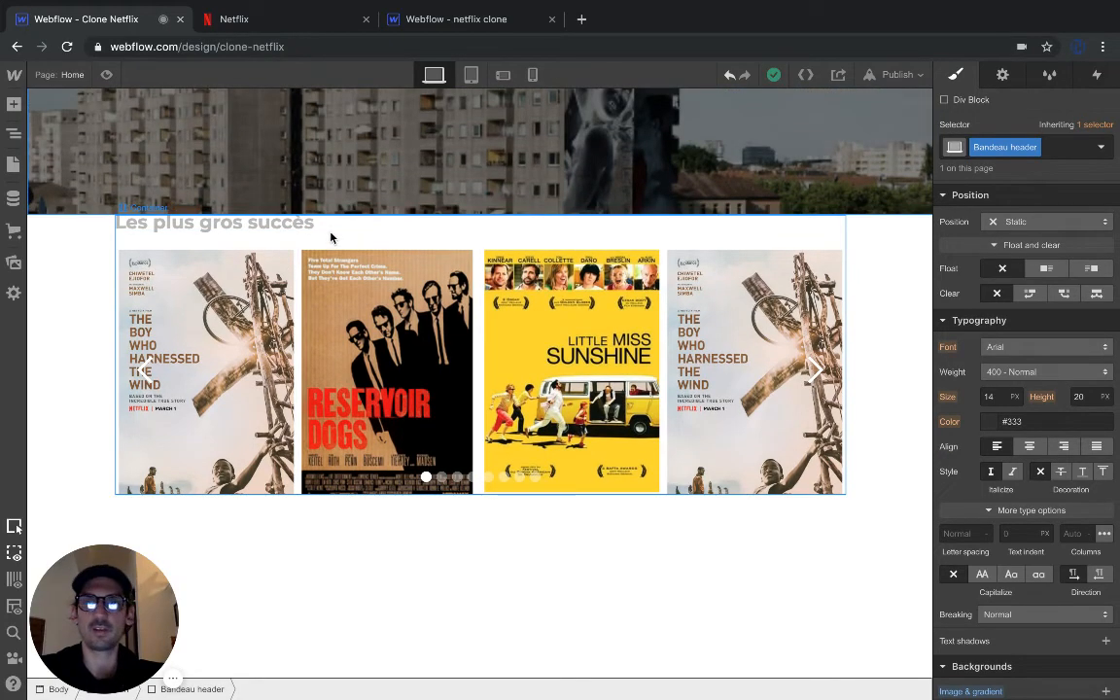
left_click(86, 230)
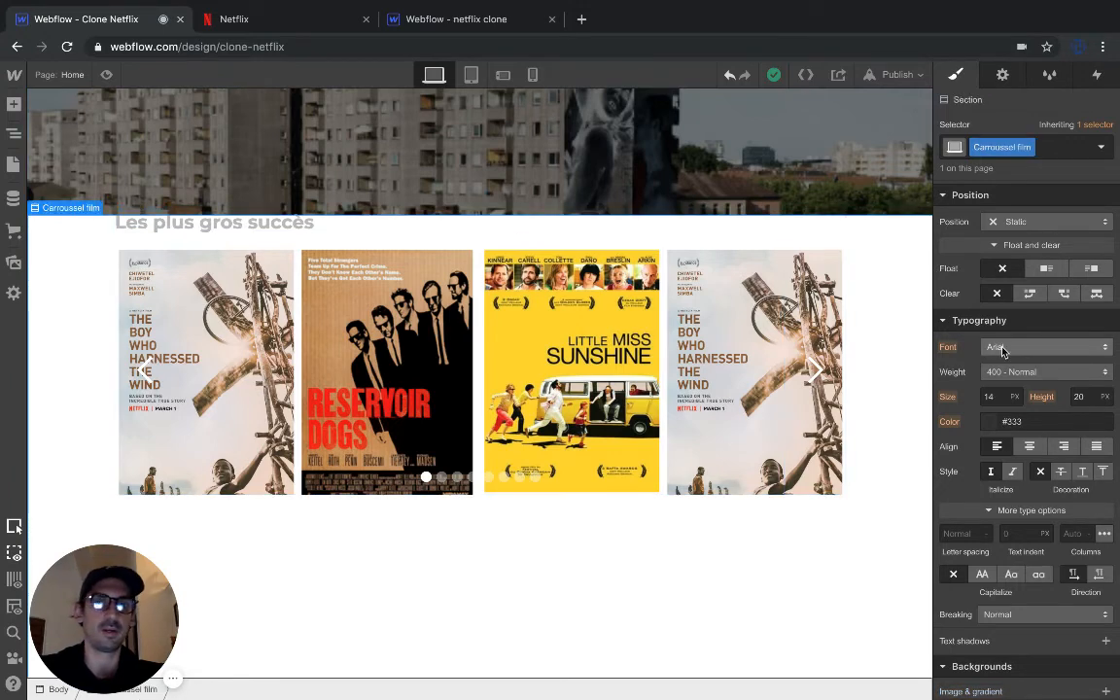
scroll(1035, 364, "up", 6)
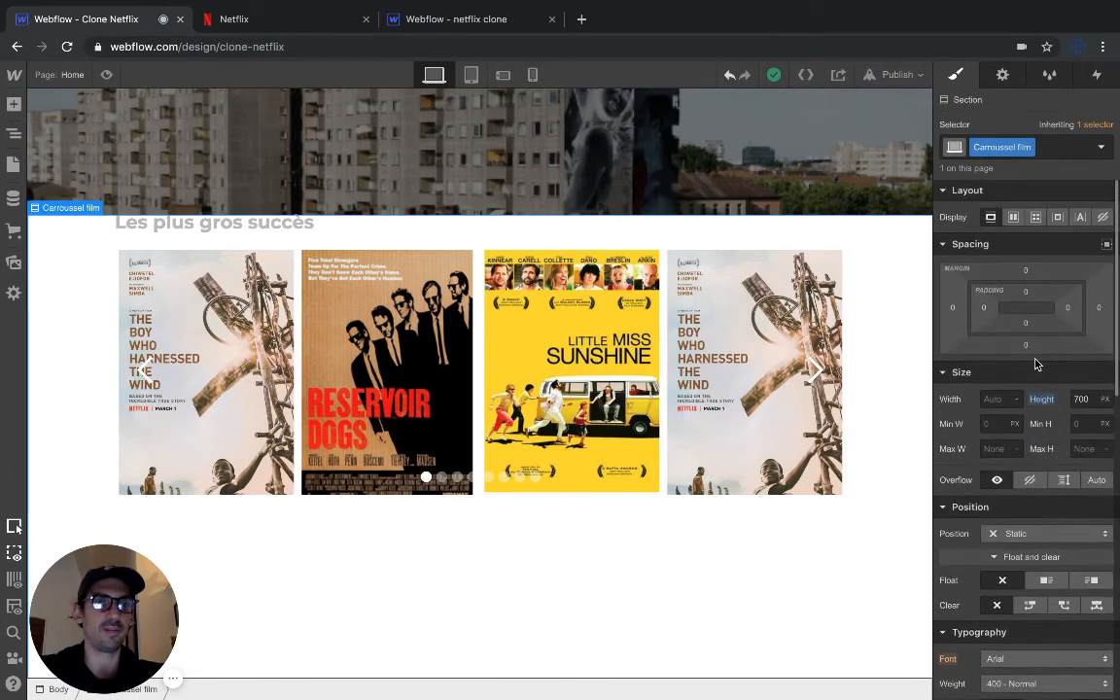
left_click_drag(1030, 271, 976, 444)
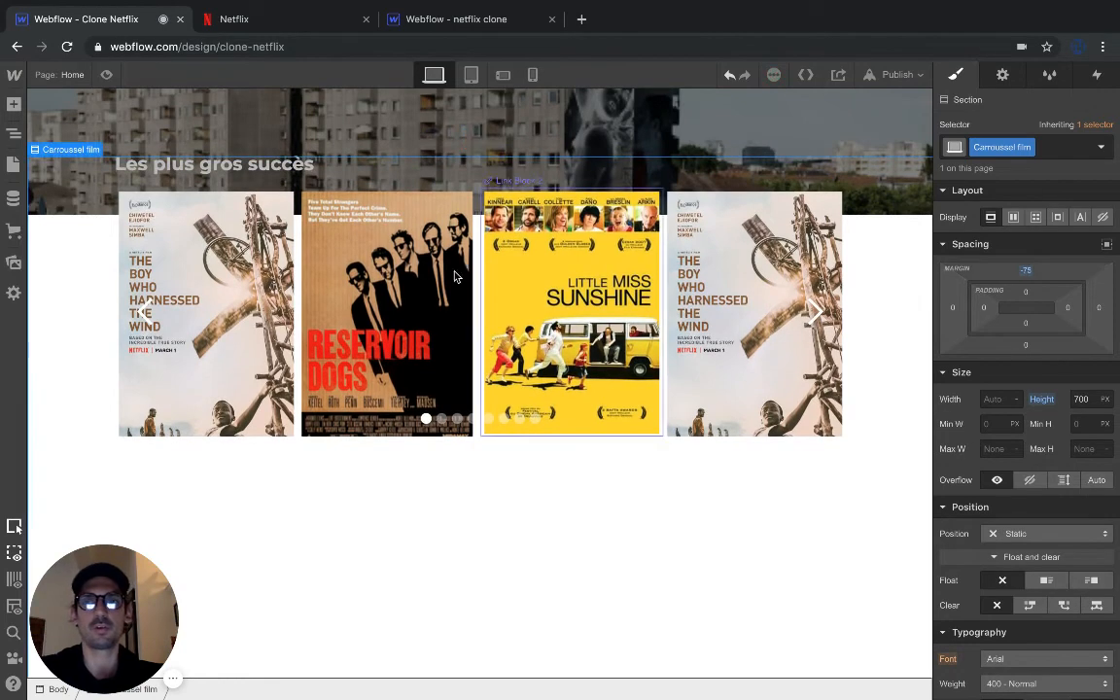
Step: Set the bottom margin of the Div Block holding the "Les plus gros succès" title to -6 px
left_click(227, 172)
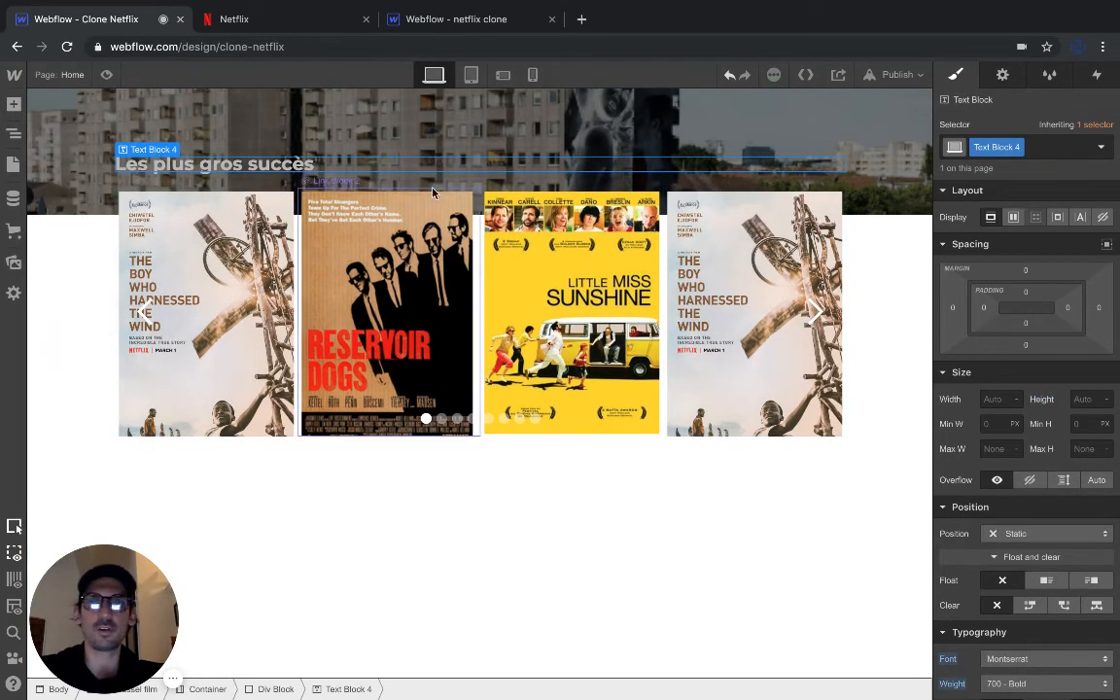
left_click(301, 185)
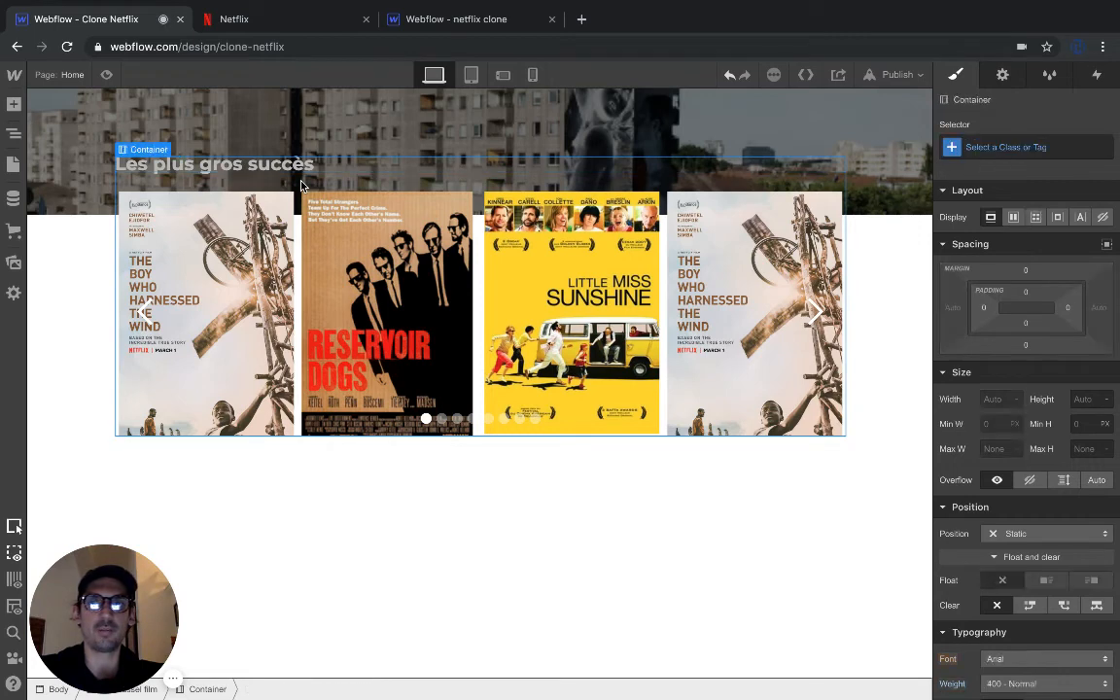
left_click(15, 134)
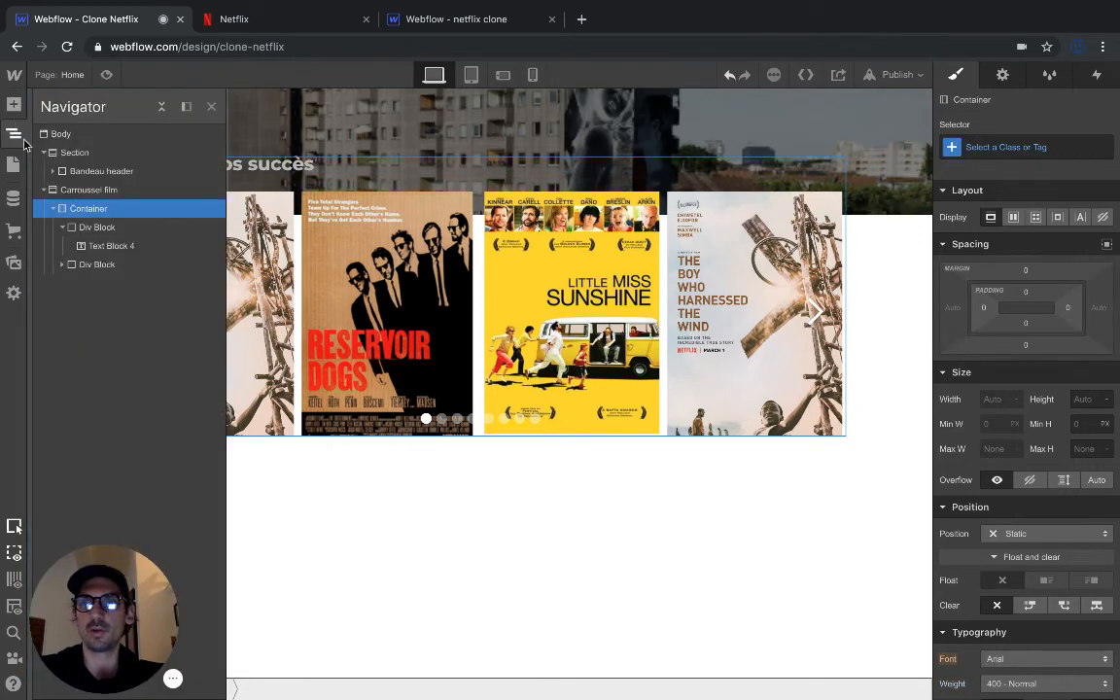
left_click(88, 229)
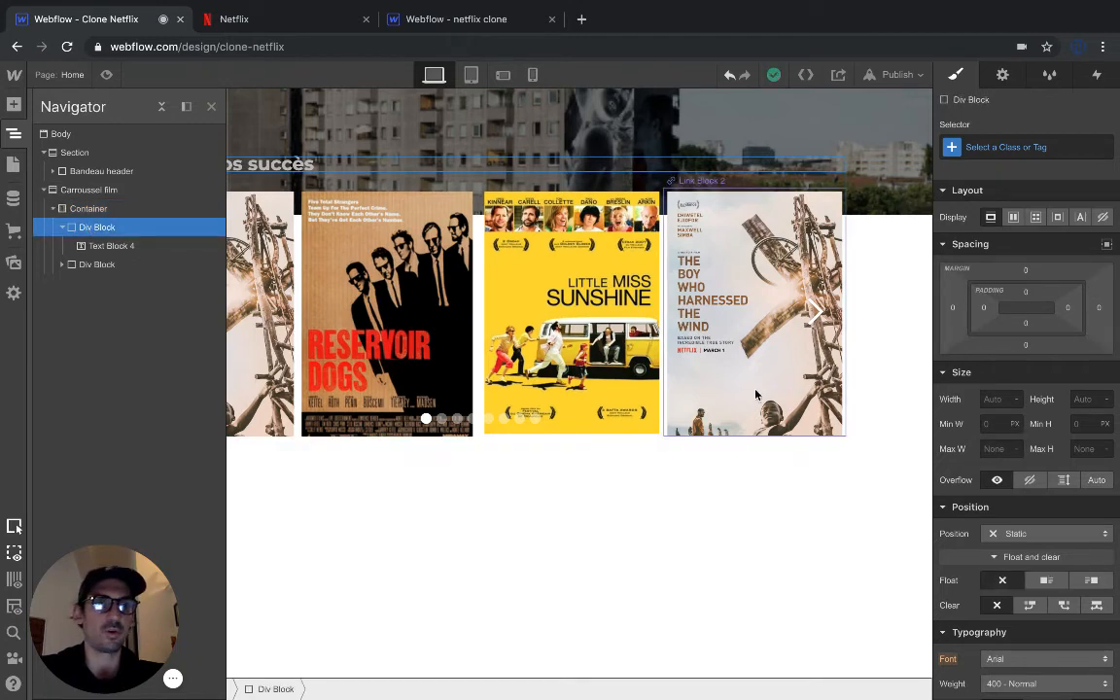
left_click(1025, 348)
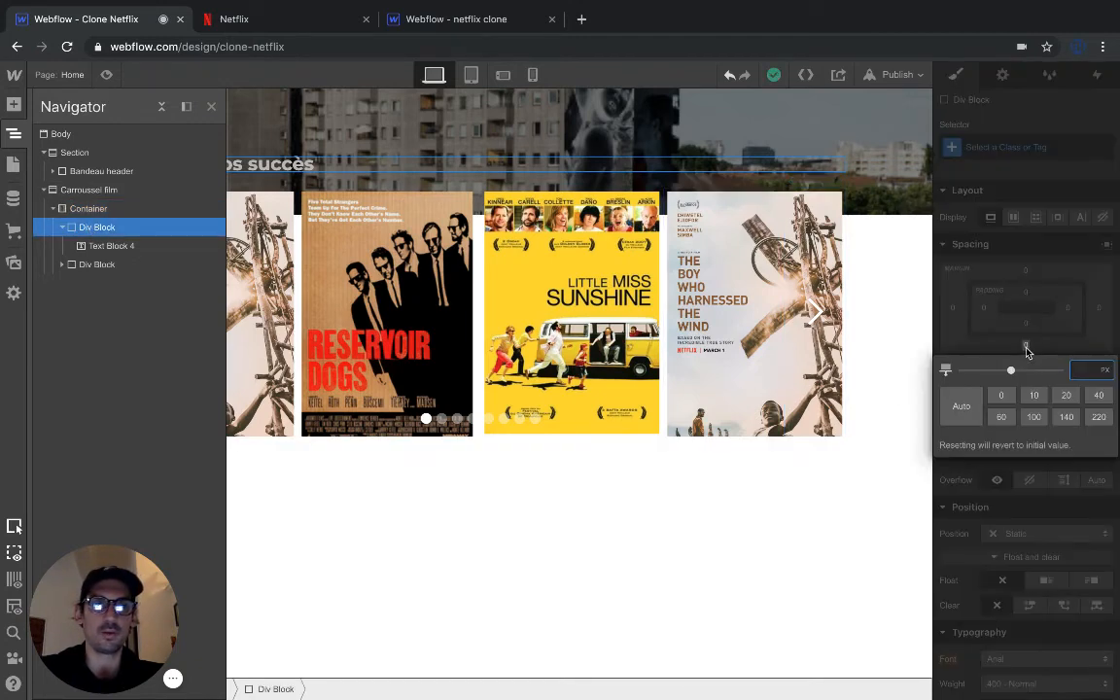
left_click_drag(1008, 374, 1010, 370)
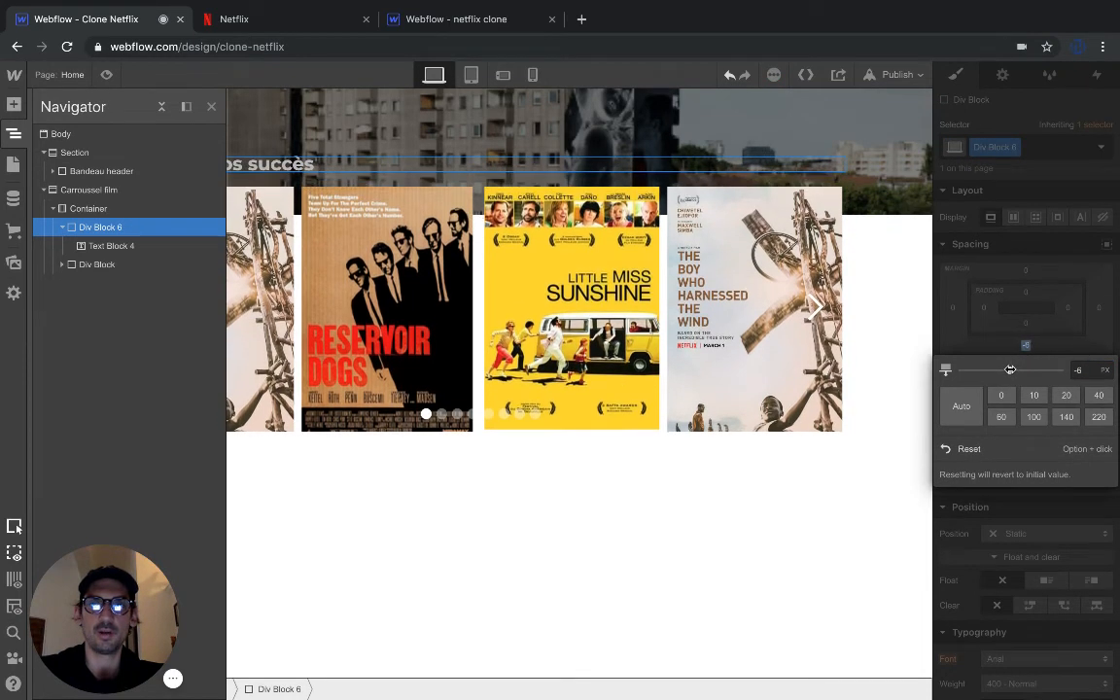
Step: Change the text color of the "Les plus gros succès" title to white
left_click(243, 161)
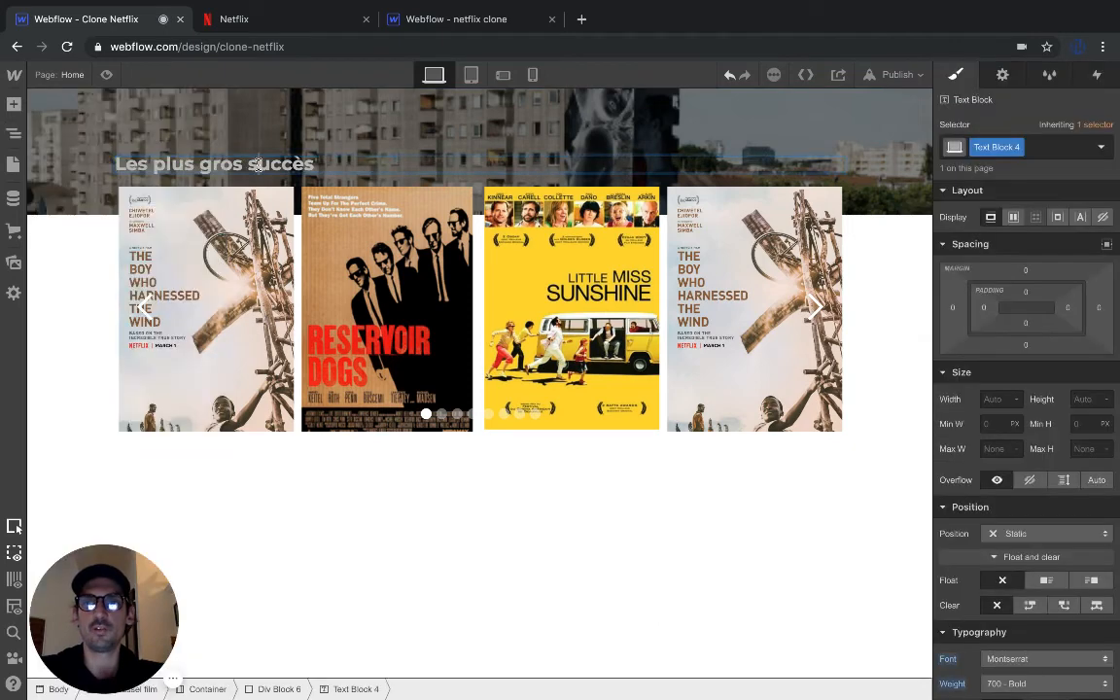
double_click(243, 160)
scroll(1040, 591, "down", 1)
scroll(1038, 591, "down", 4)
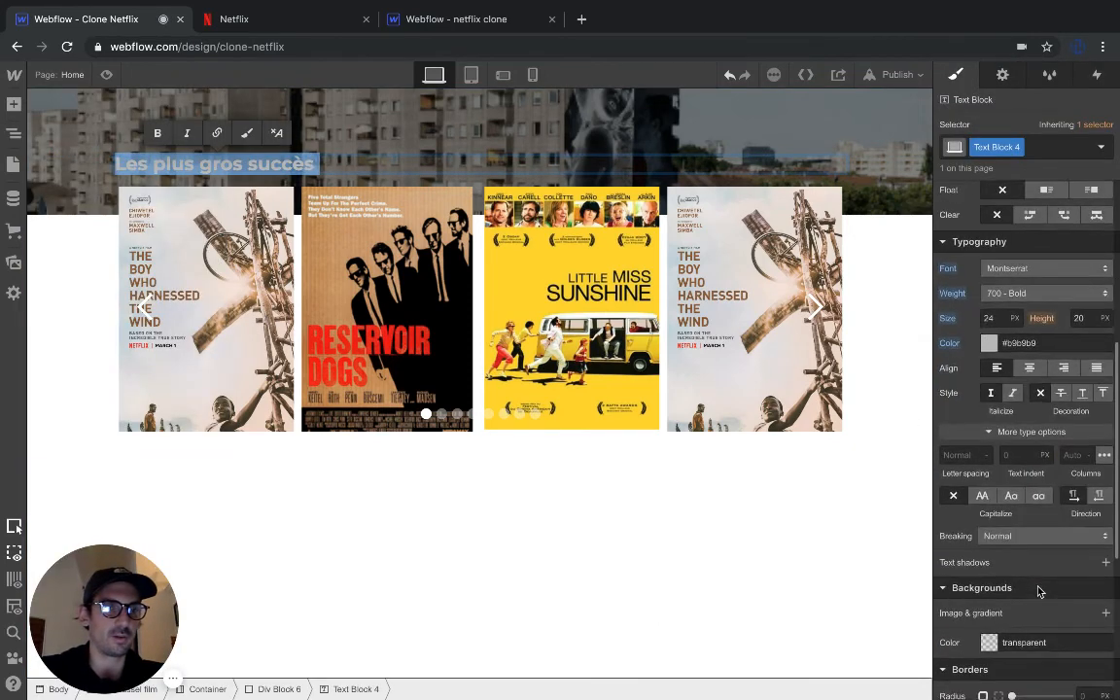
left_click(990, 343)
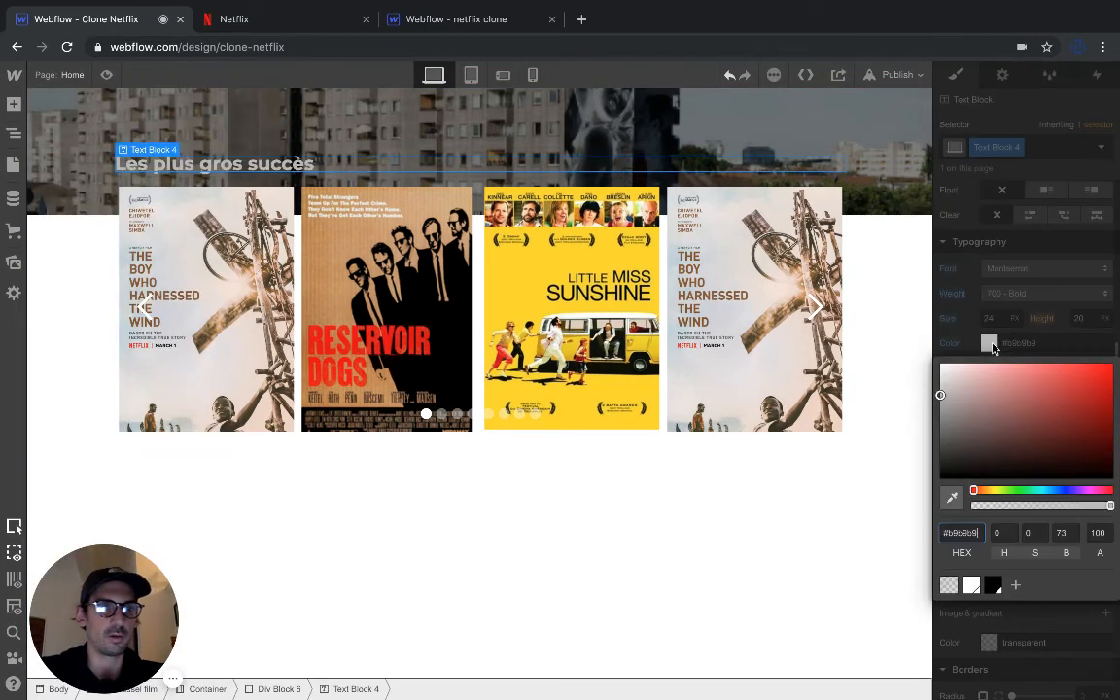
left_click_drag(980, 388, 887, 342)
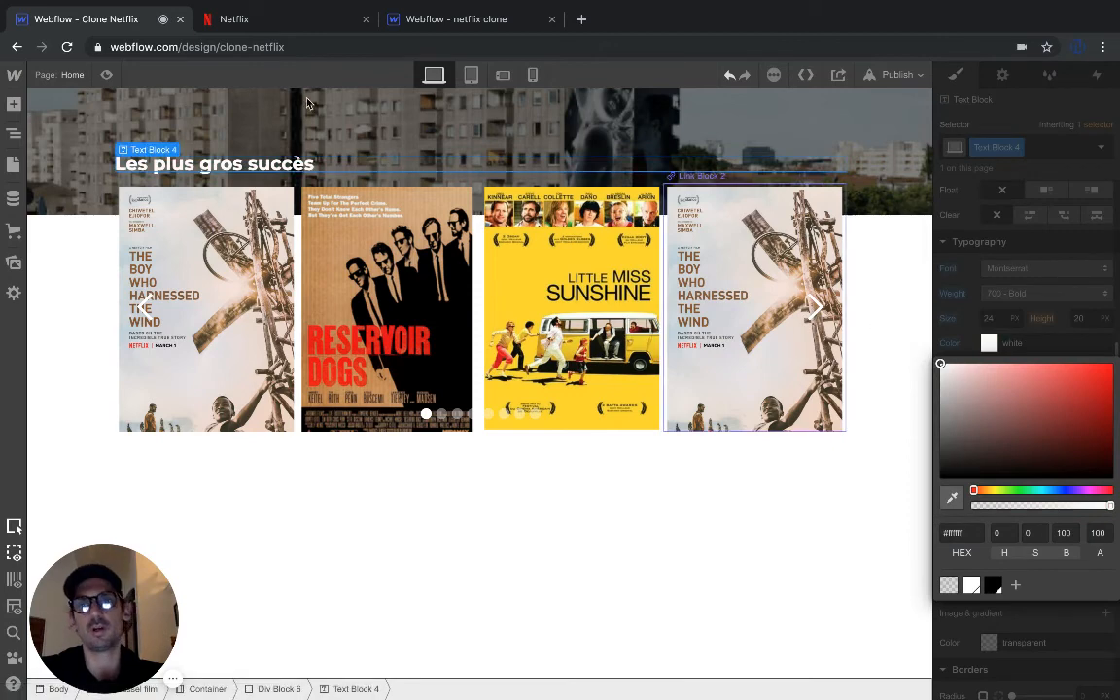
Step: Set the Body's background color to black (#000000)
left_click(74, 236)
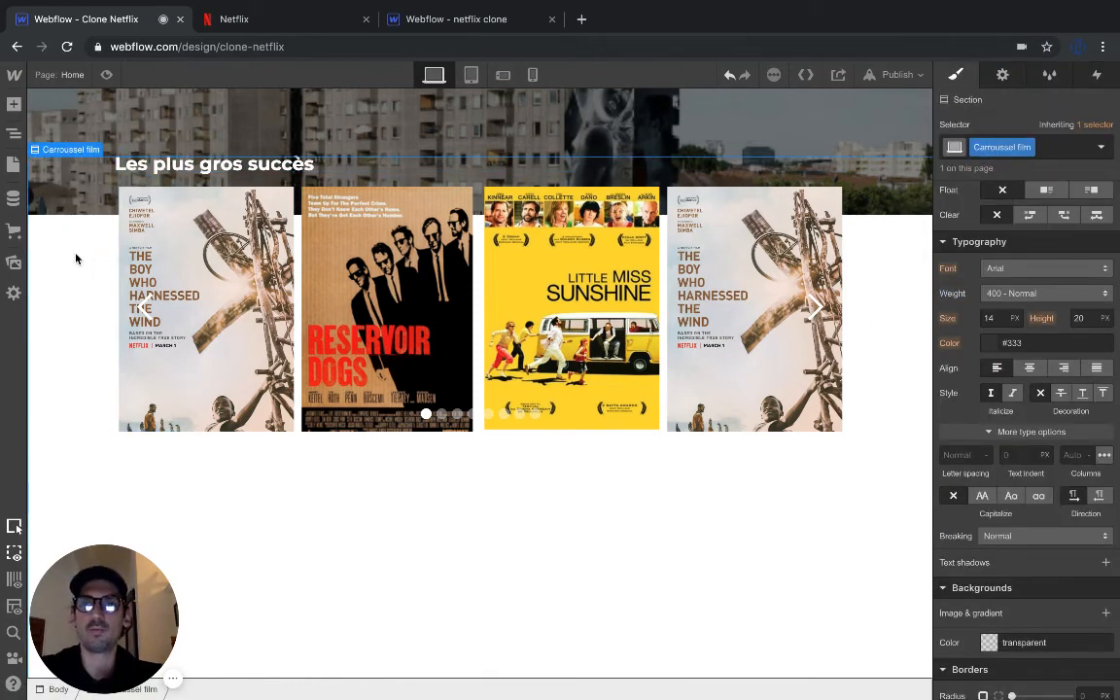
left_click(124, 146)
scroll(107, 146, "up", 3)
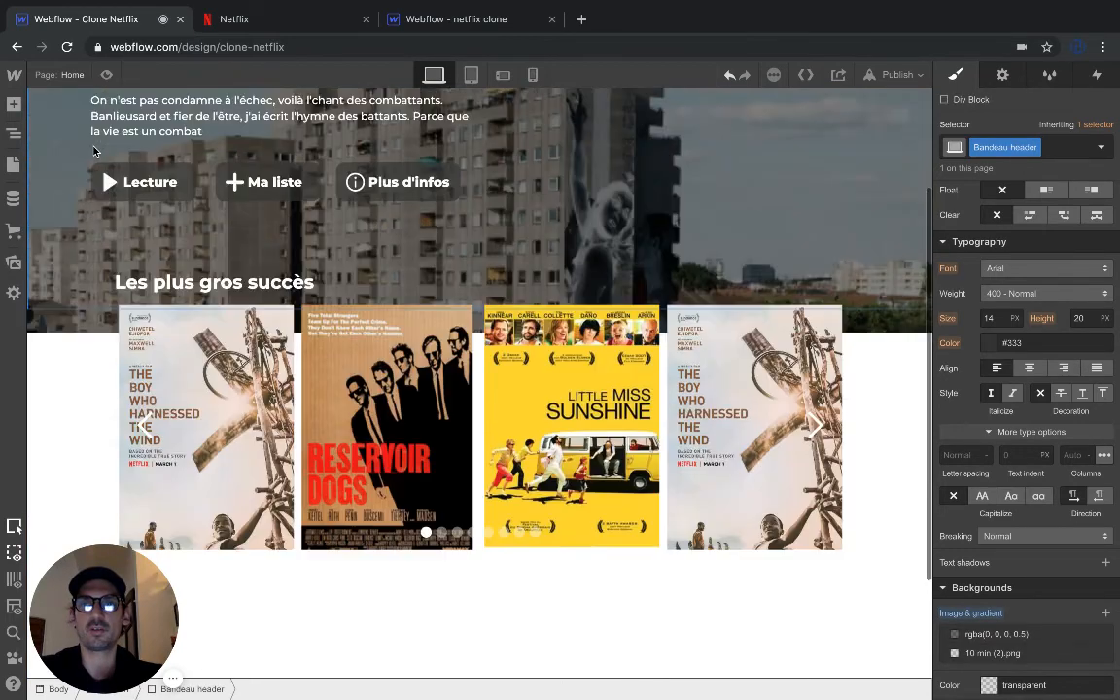
left_click(14, 133)
left_click(59, 137)
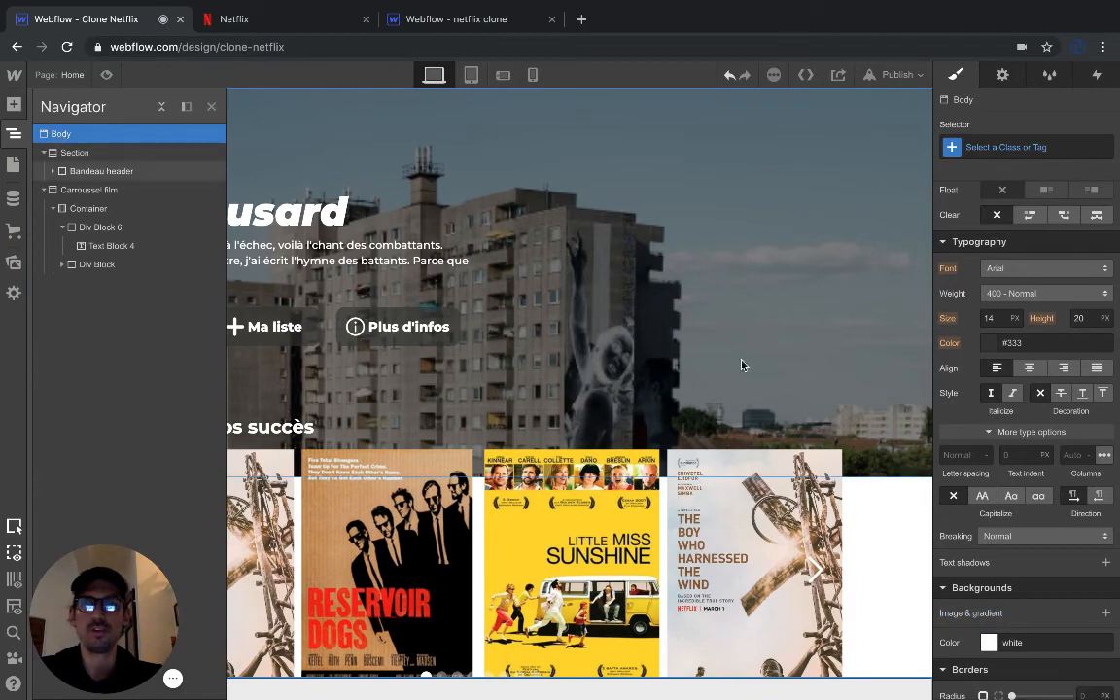
scroll(1021, 437, "down", 3)
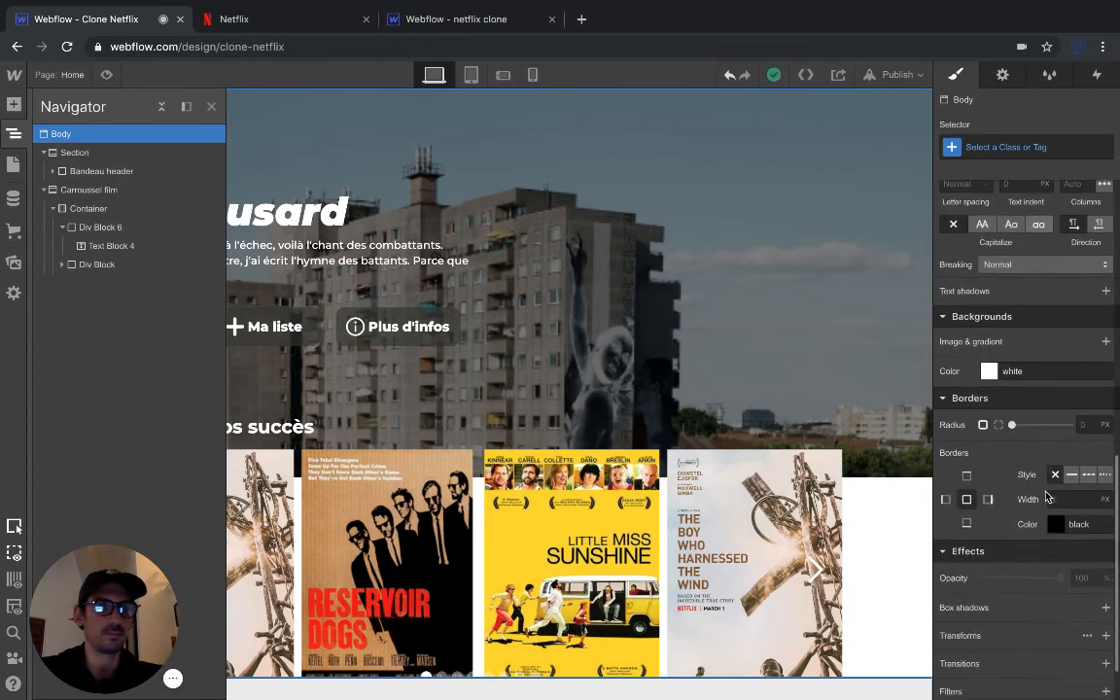
left_click(988, 371)
left_click_drag(968, 449, 921, 517)
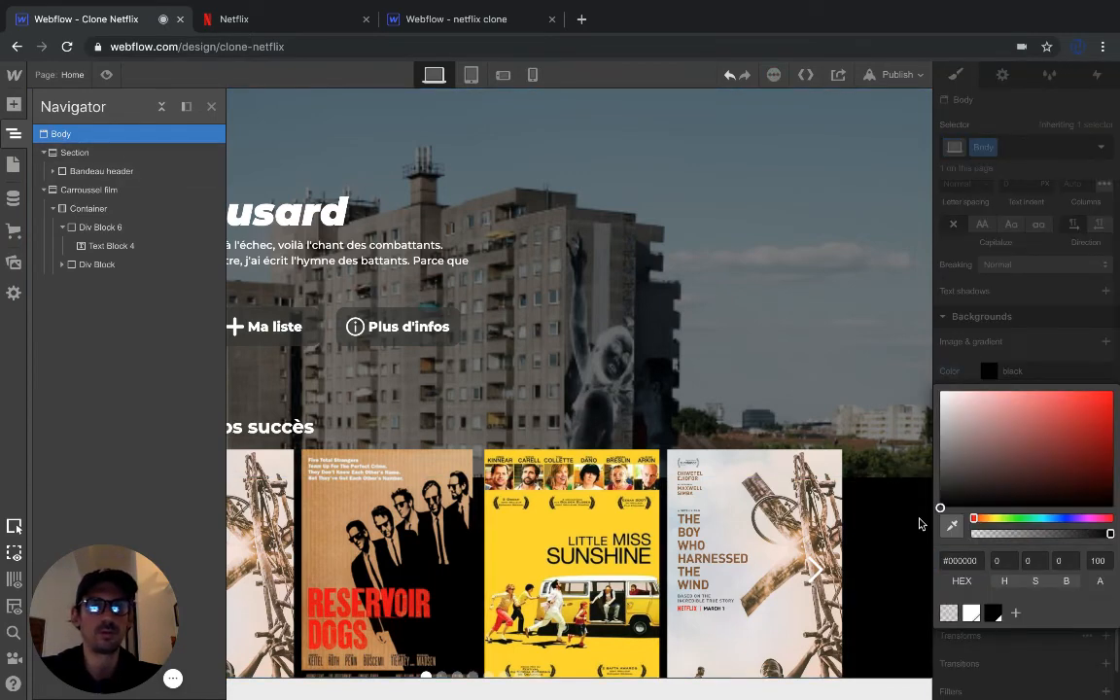
left_click(212, 107)
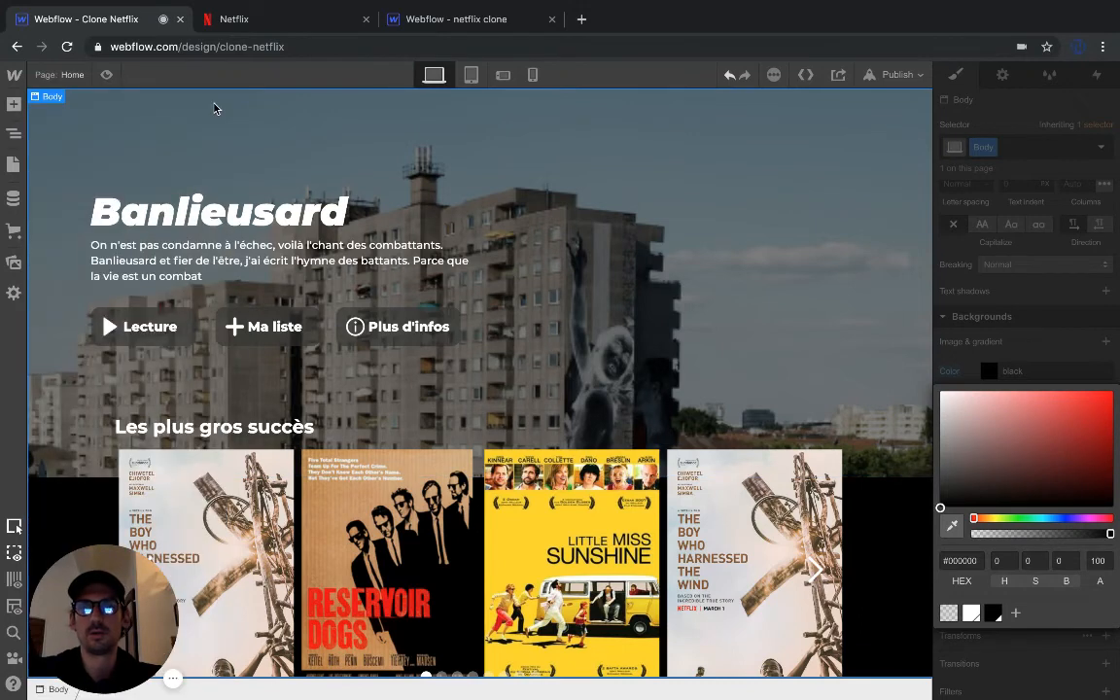
Step: Preview the page, compare the carousel's layout with the Netflix browse page, and return to the design view
left_click(107, 75)
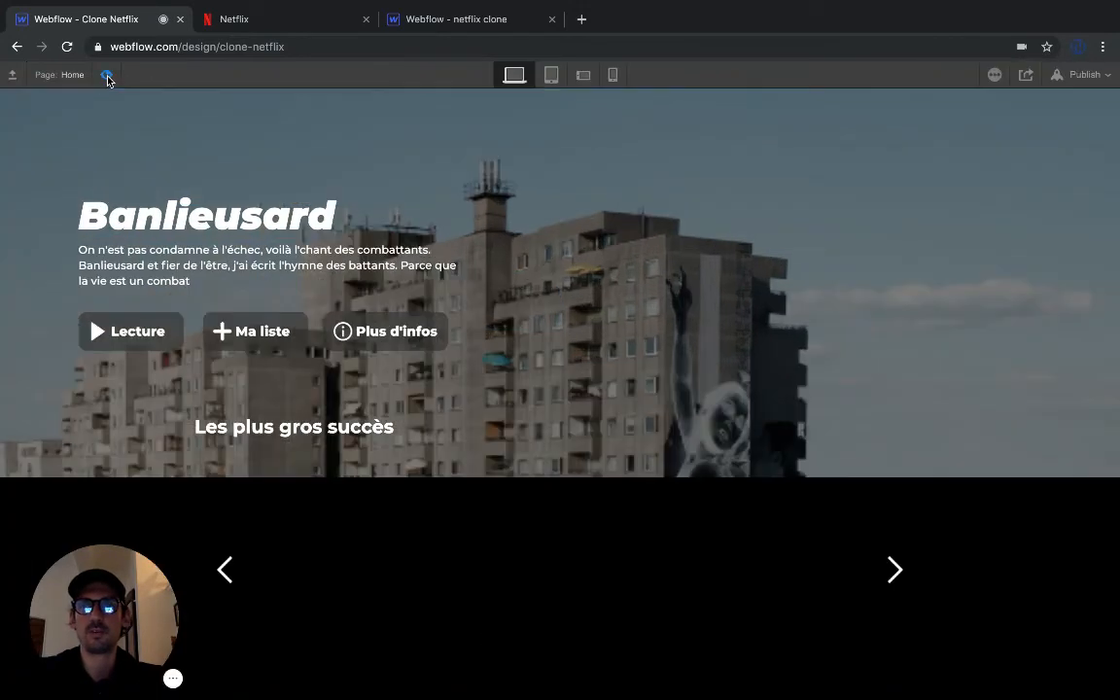
scroll(311, 267, "down", 3)
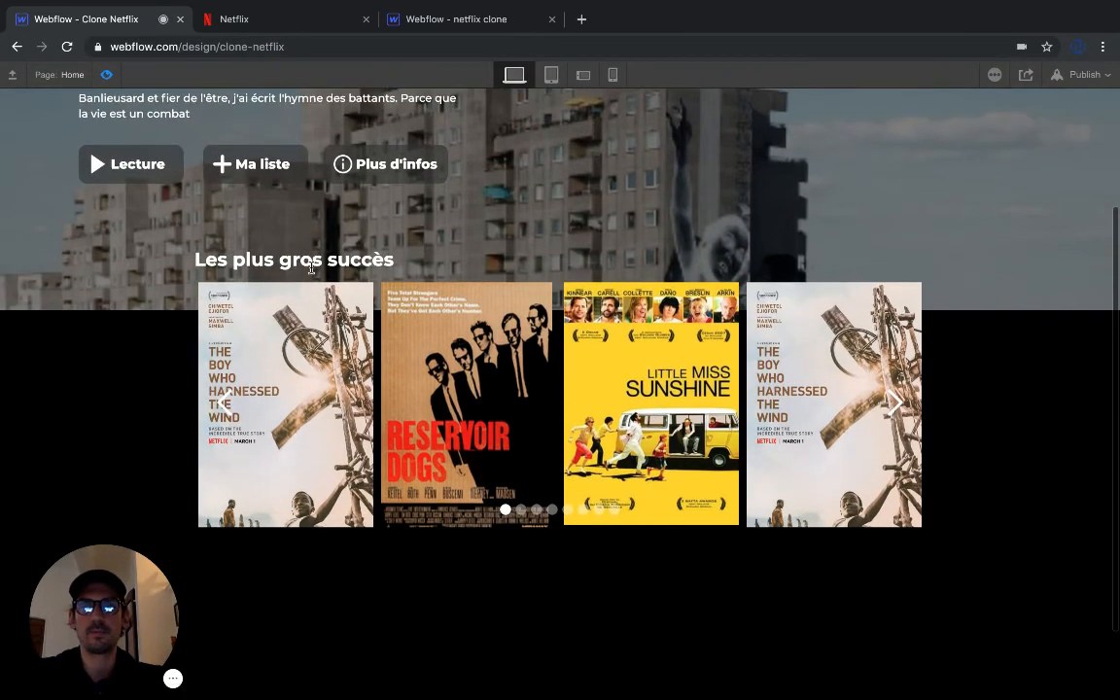
scroll(429, 385, "up", 3)
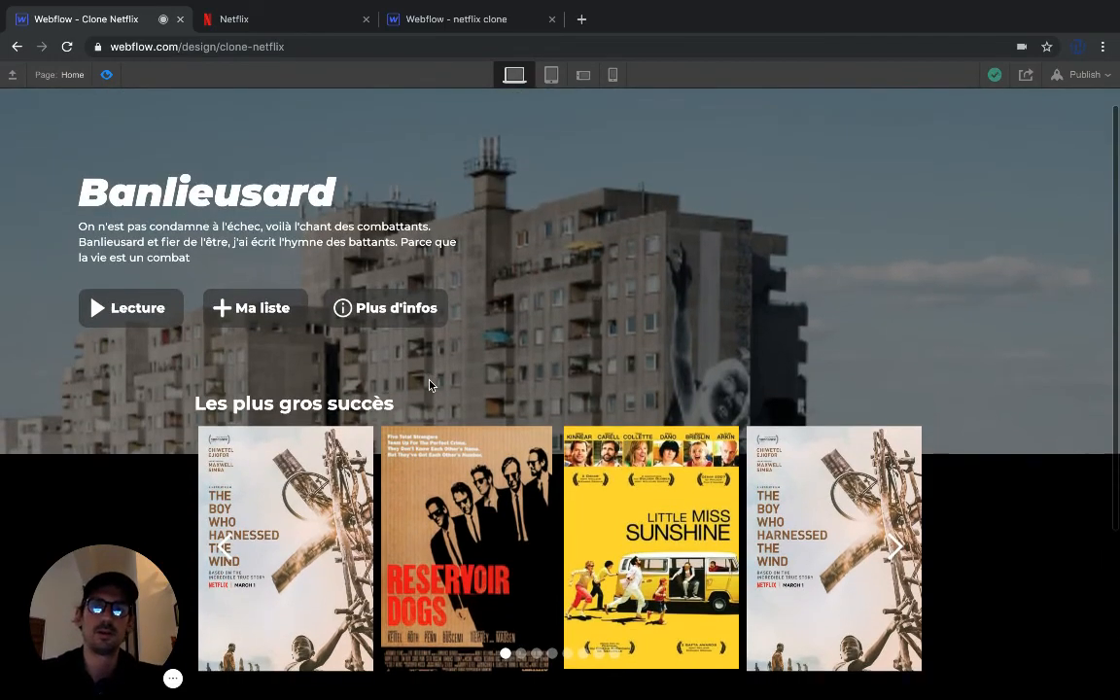
left_click(269, 20)
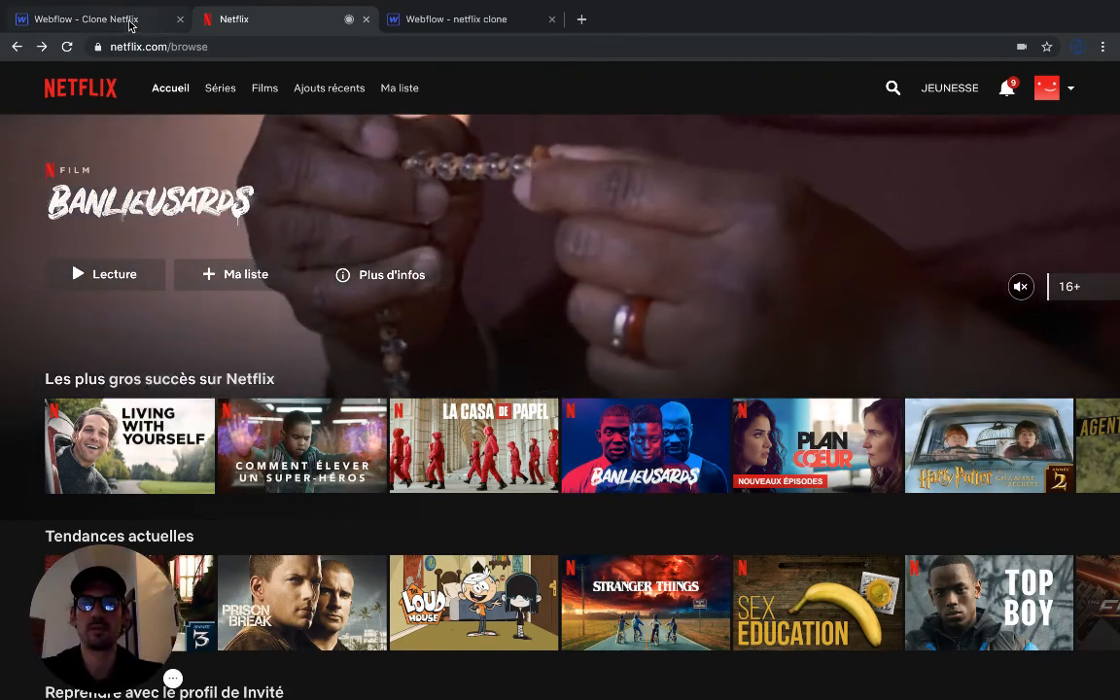
left_click(122, 19)
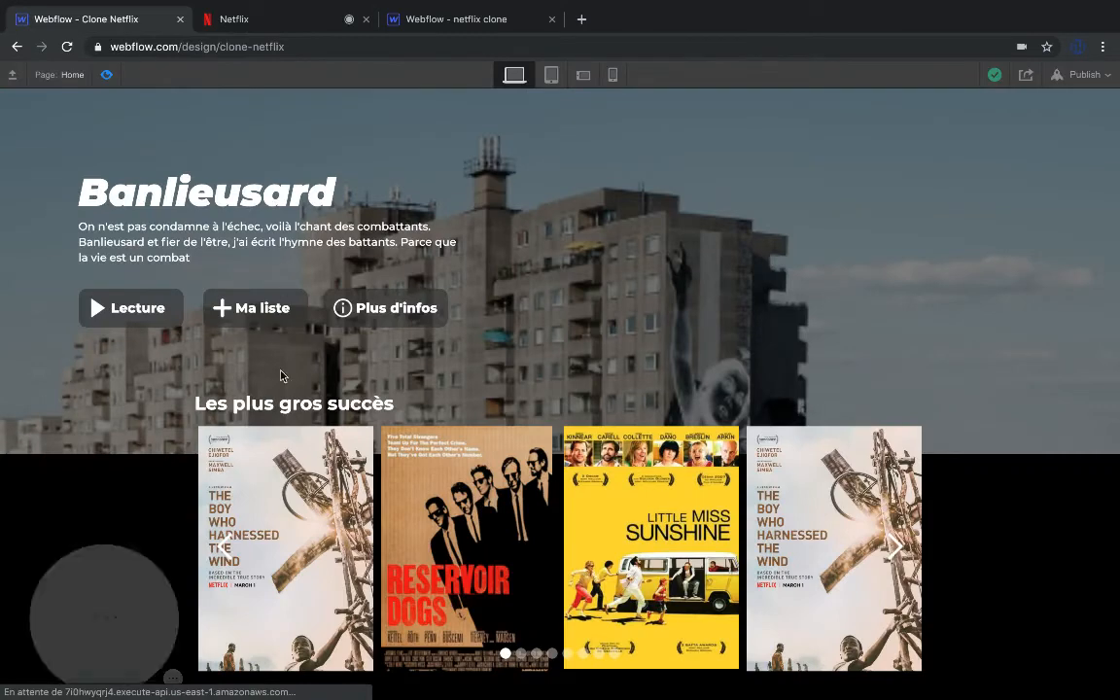
left_click(107, 76)
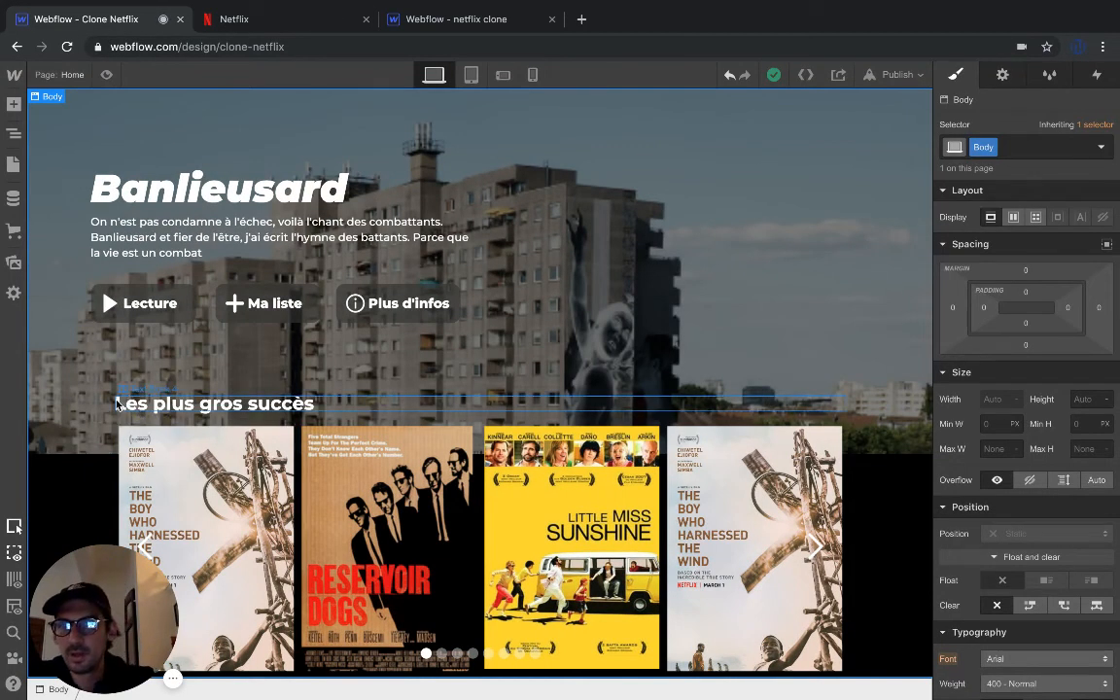
key("z")
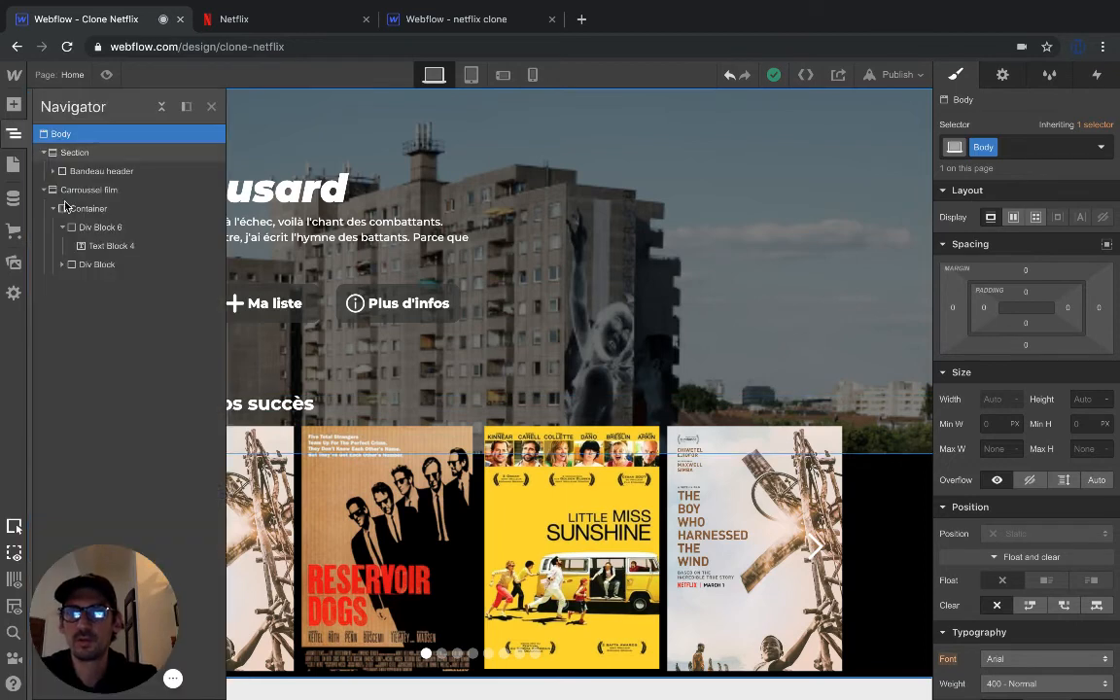
left_click(251, 342)
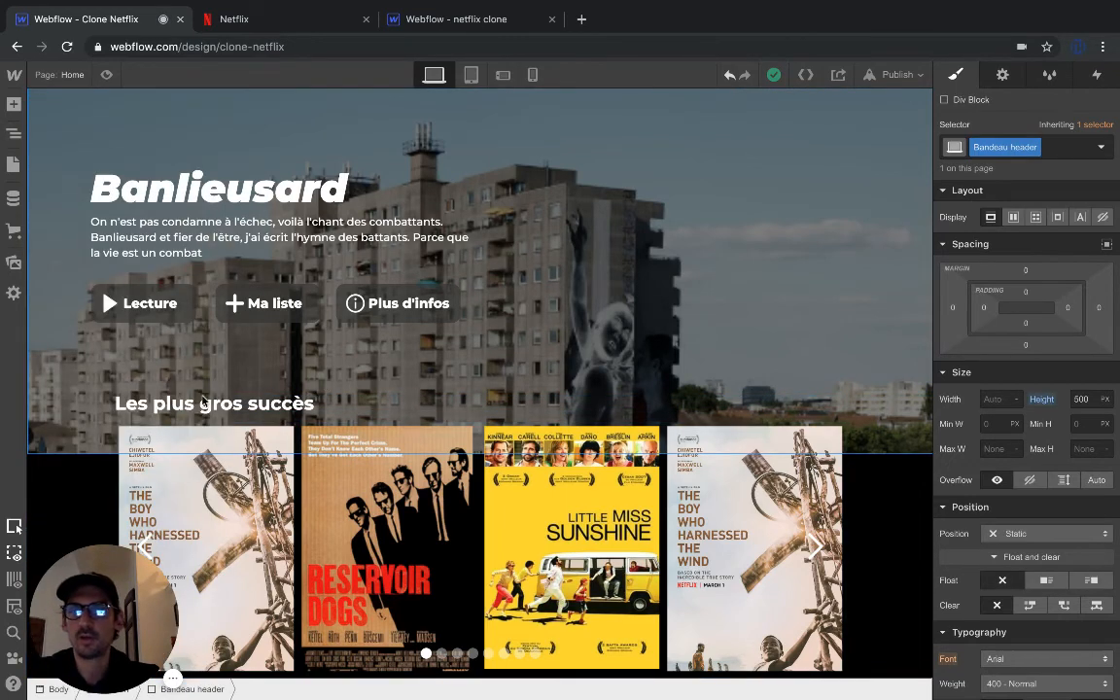
scroll(202, 401, "down", 1)
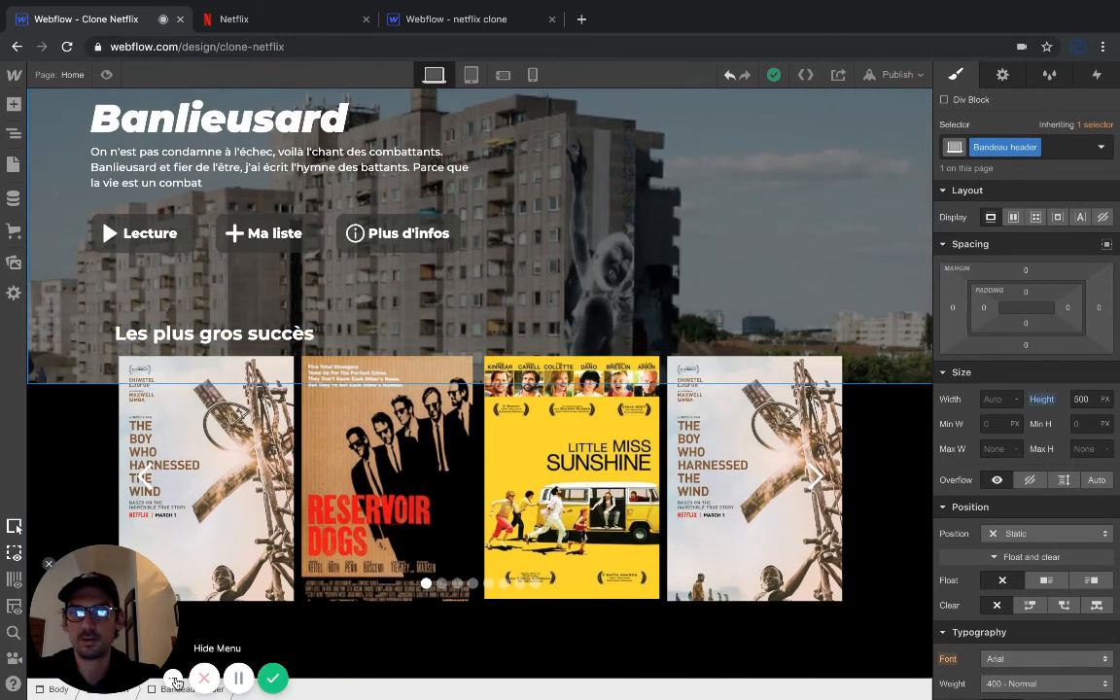
left_click(238, 677)
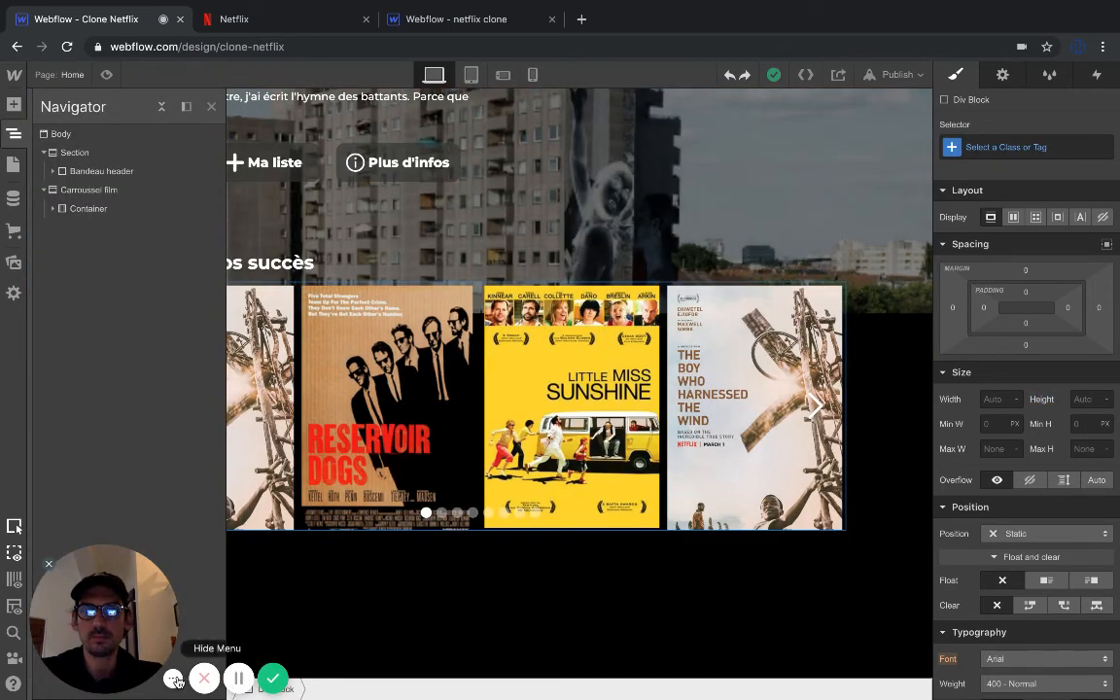
Step: Move the title and slider Div Blocks out of the Container directly into the Carroussel film section, and select the emptied Container
left_click(288, 620)
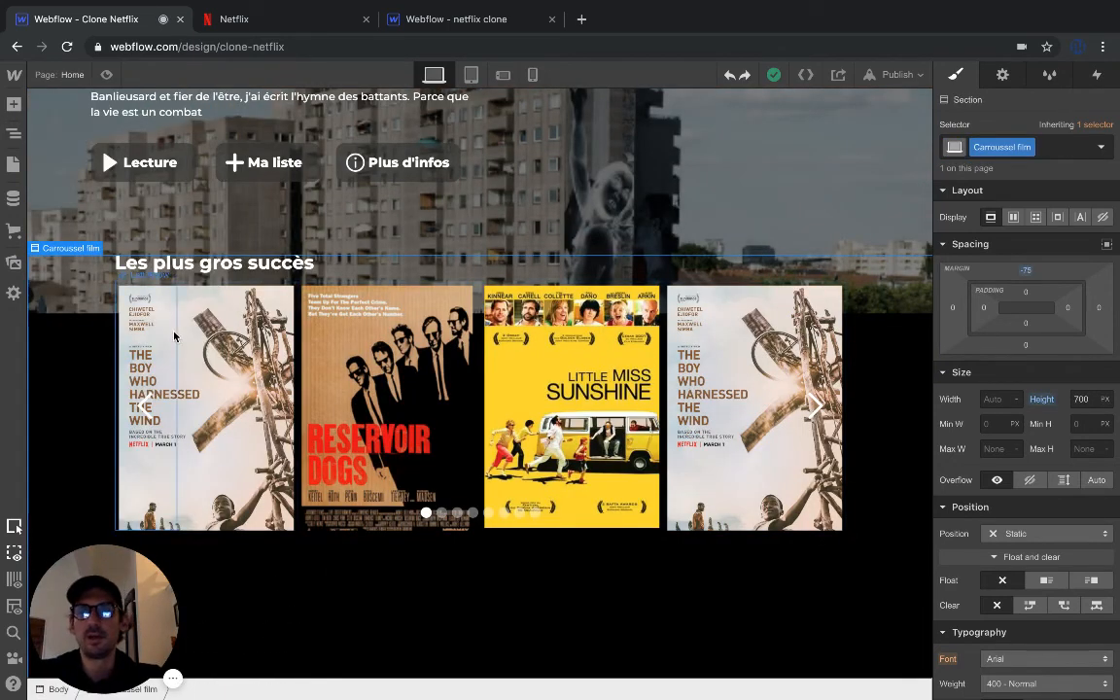
left_click(16, 146)
left_click(53, 208)
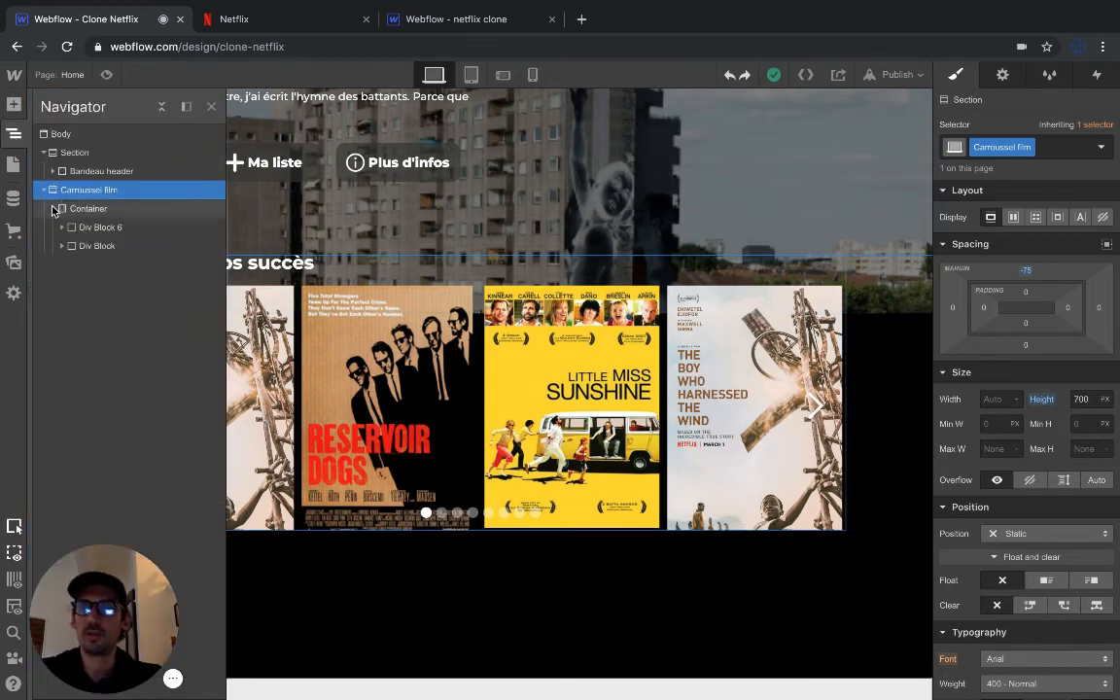
left_click_drag(86, 230, 82, 200)
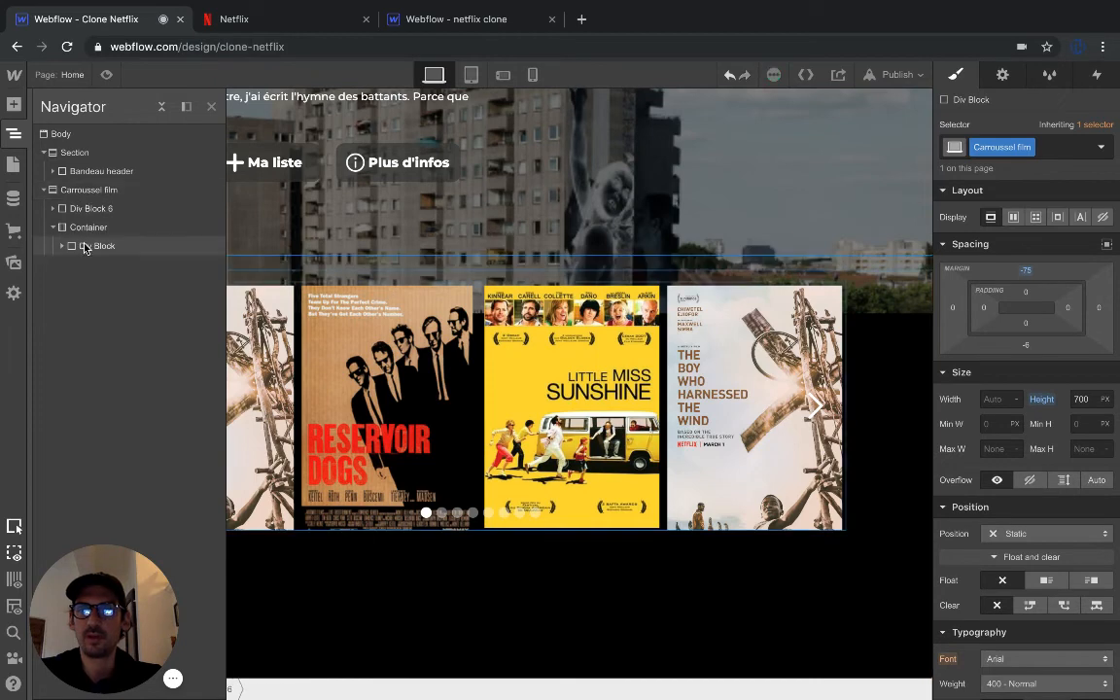
left_click_drag(83, 244, 84, 219)
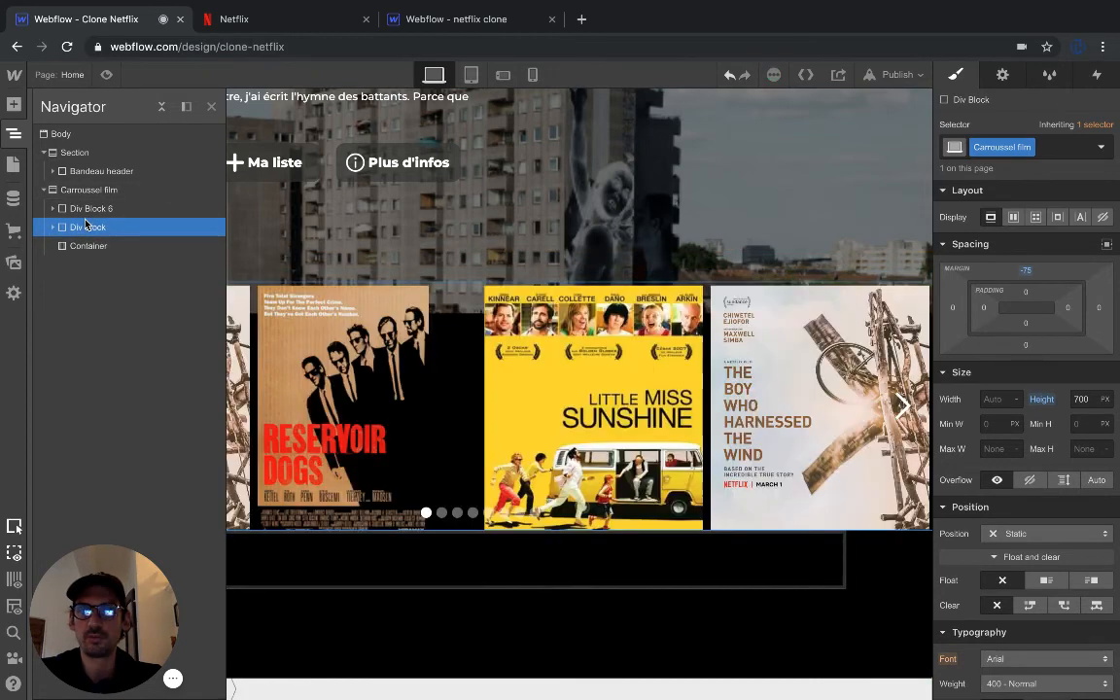
left_click(88, 246)
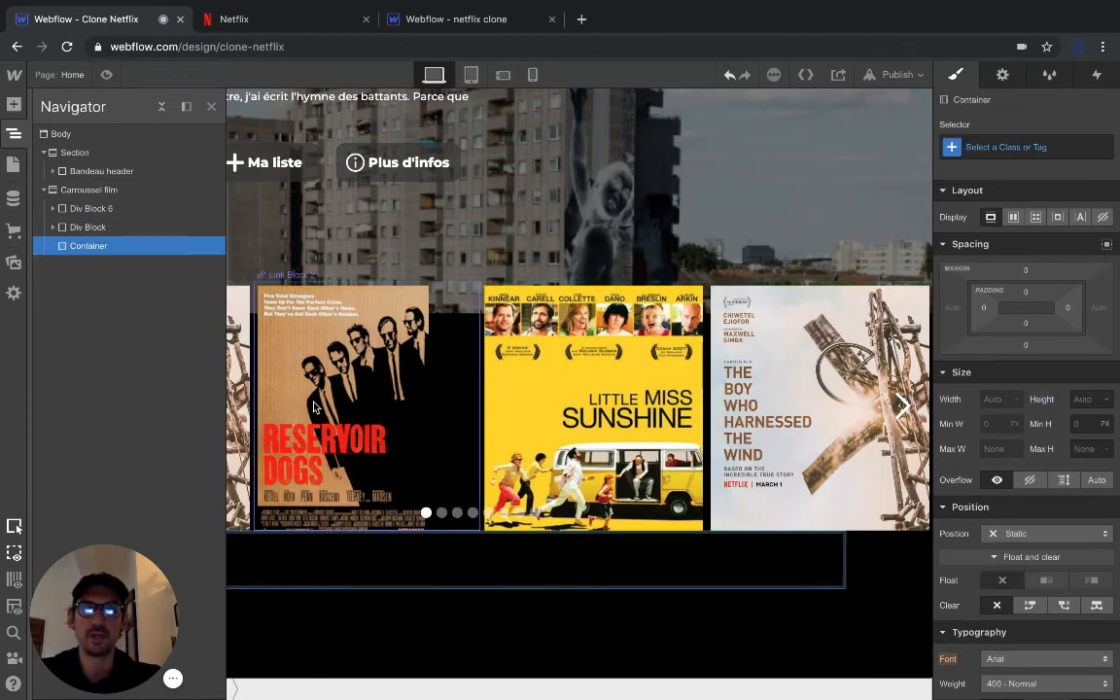
Step: Select the Carroussel film section and set its left margin to 76 px
left_click(210, 107)
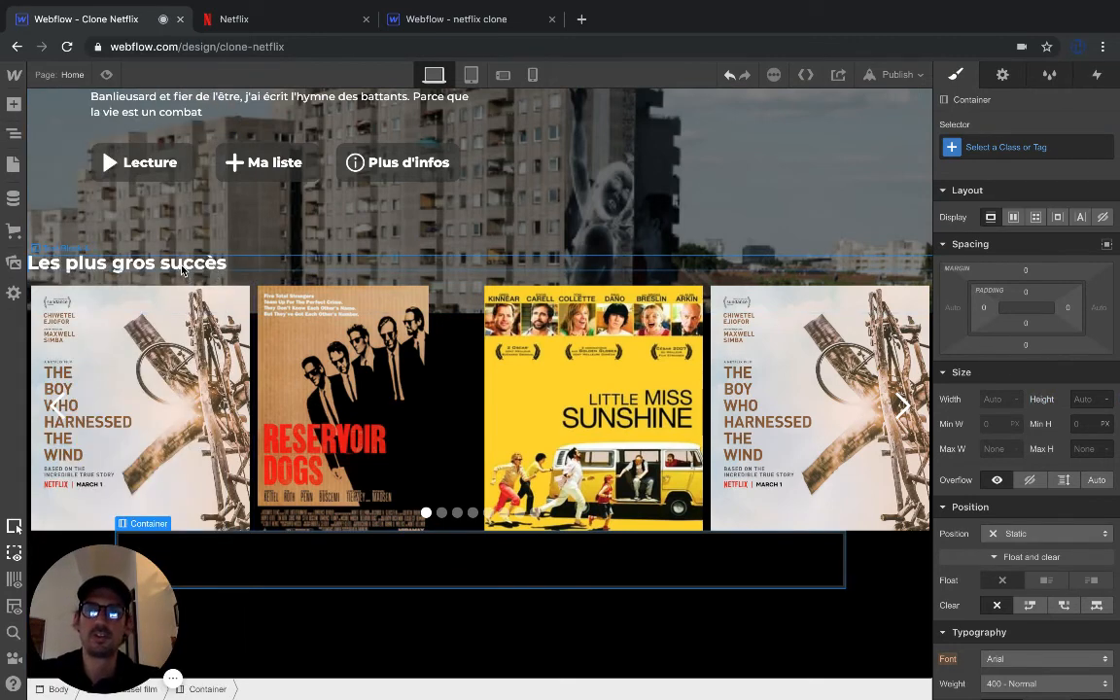
left_click(74, 265)
mouse_move(61, 248)
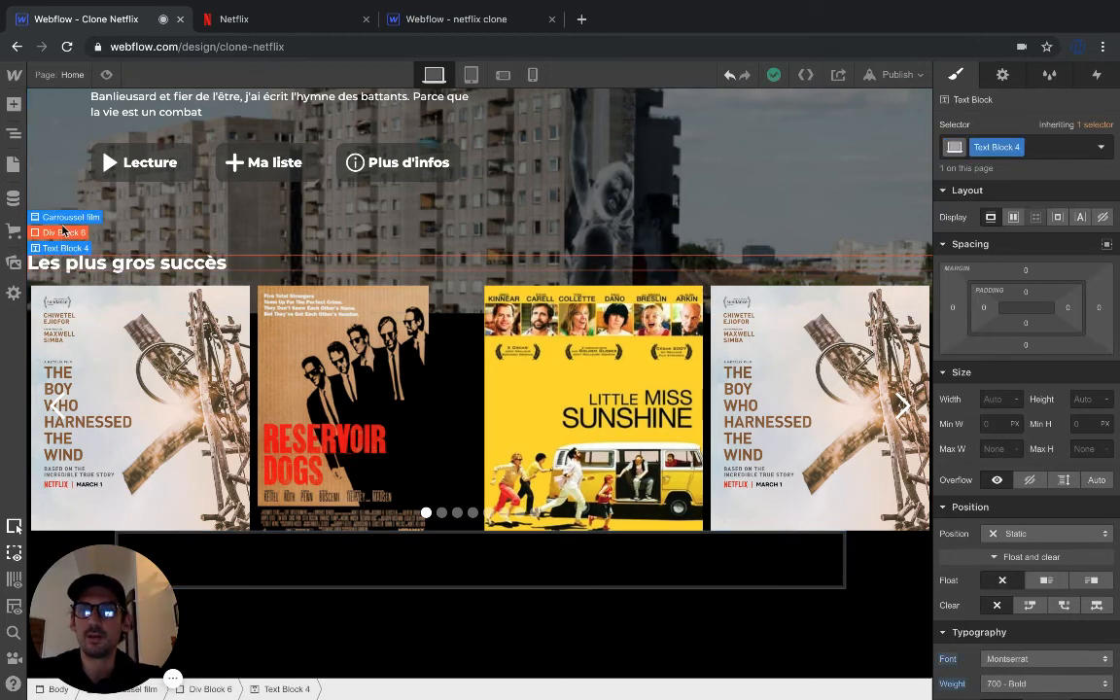
left_click(64, 218)
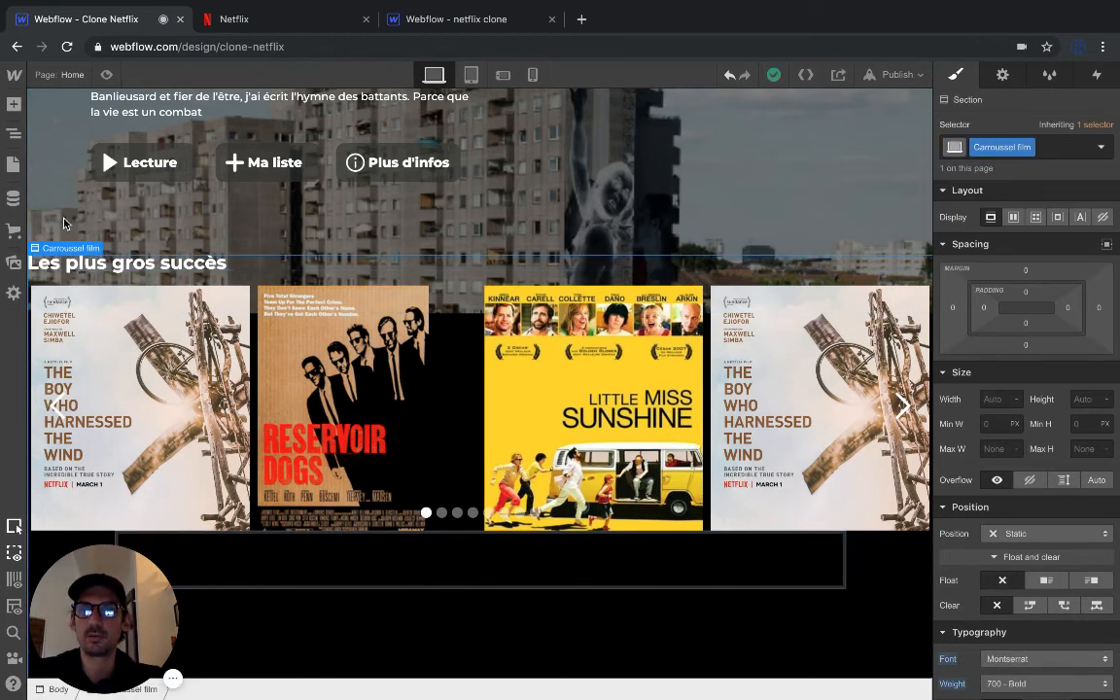
left_click_drag(948, 308, 779, 277)
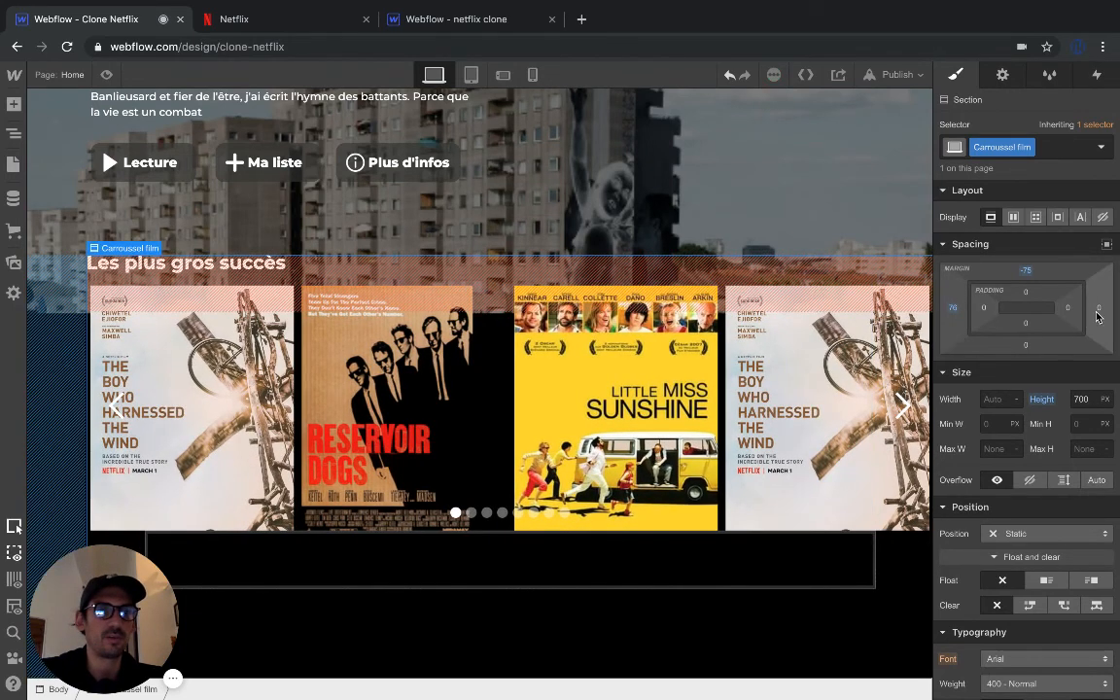
Step: Set the Carroussel film section's right margin to 11 px, checking the Netflix browse page for comparison
left_click_drag(1098, 312, 1043, 307)
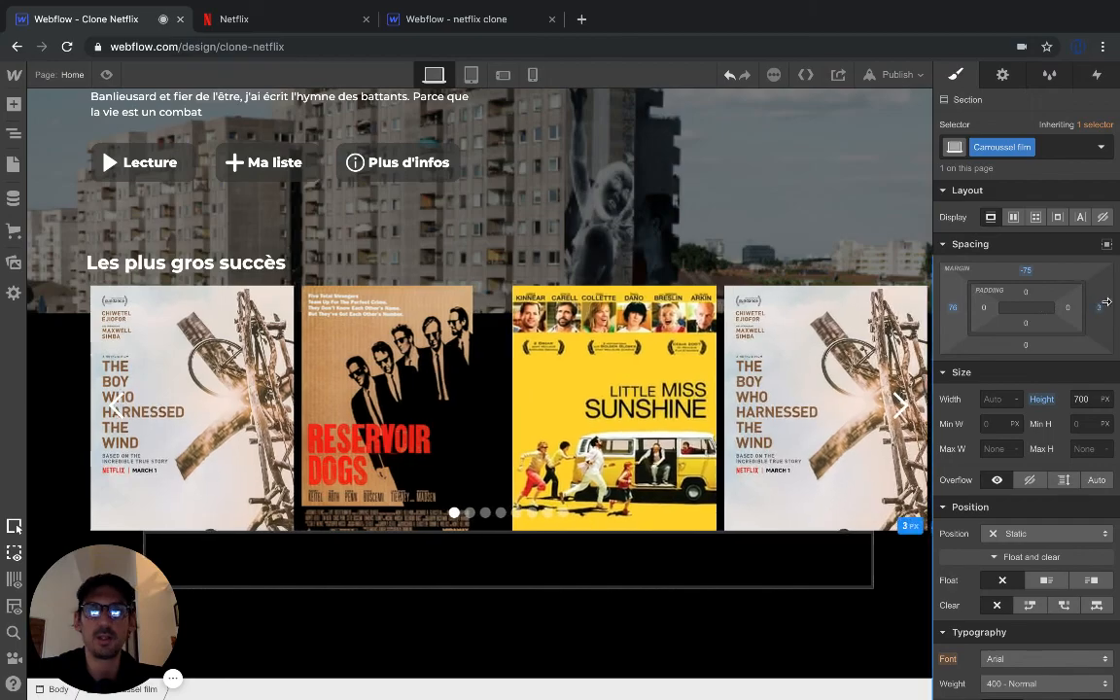
left_click(329, 29)
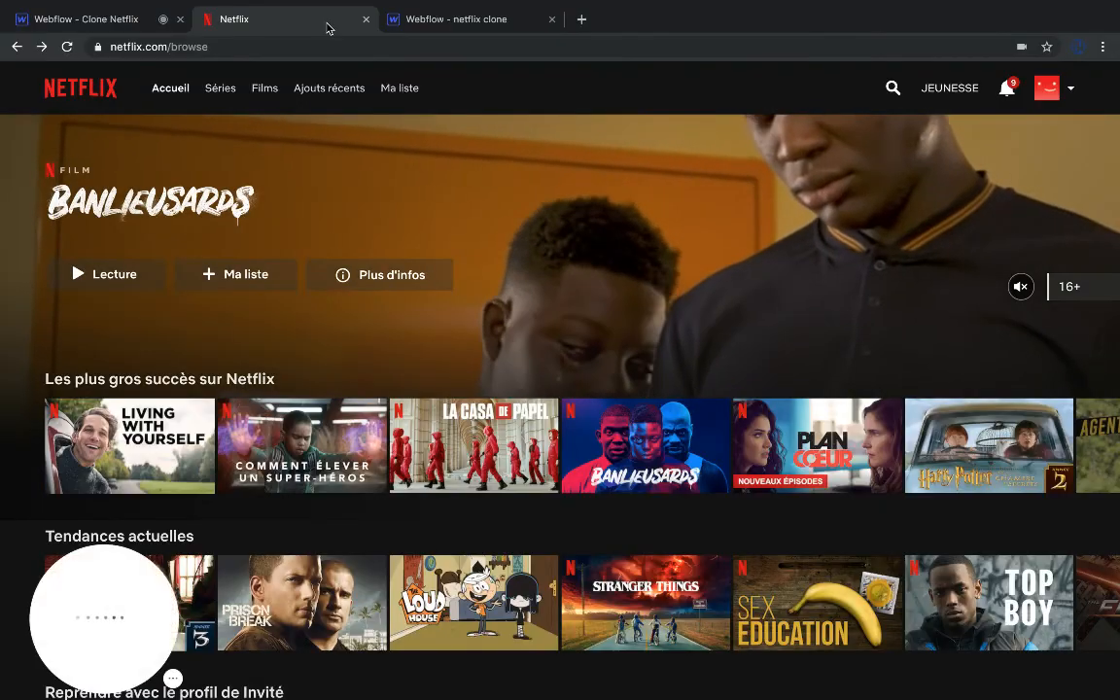
left_click(97, 18)
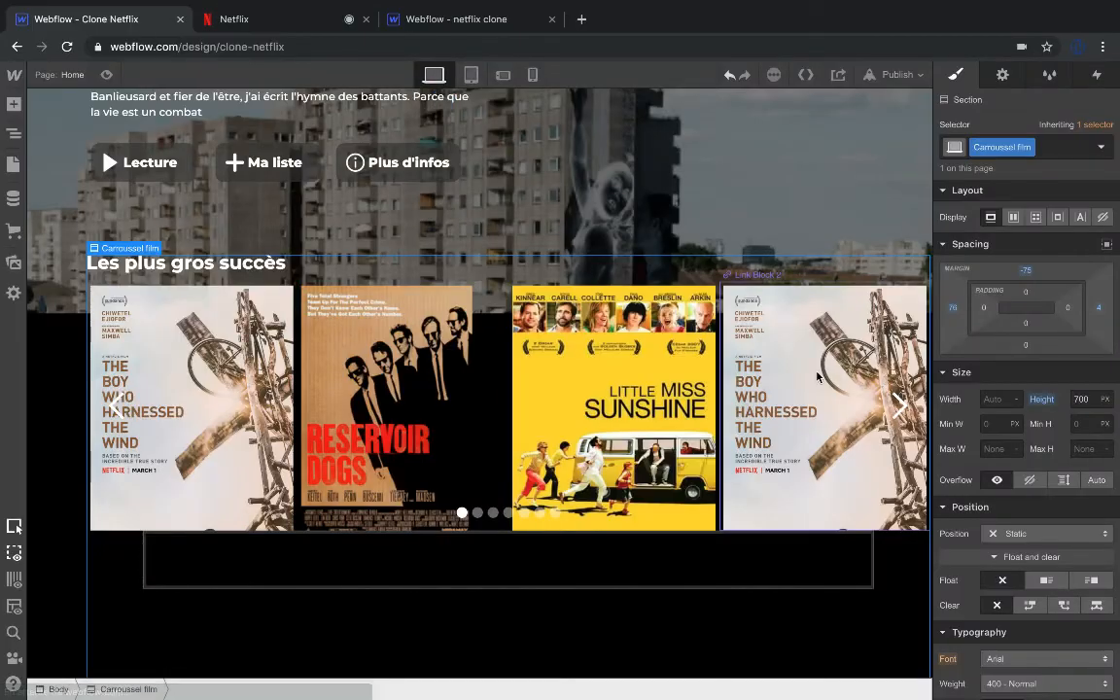
left_click_drag(1099, 316, 1117, 308)
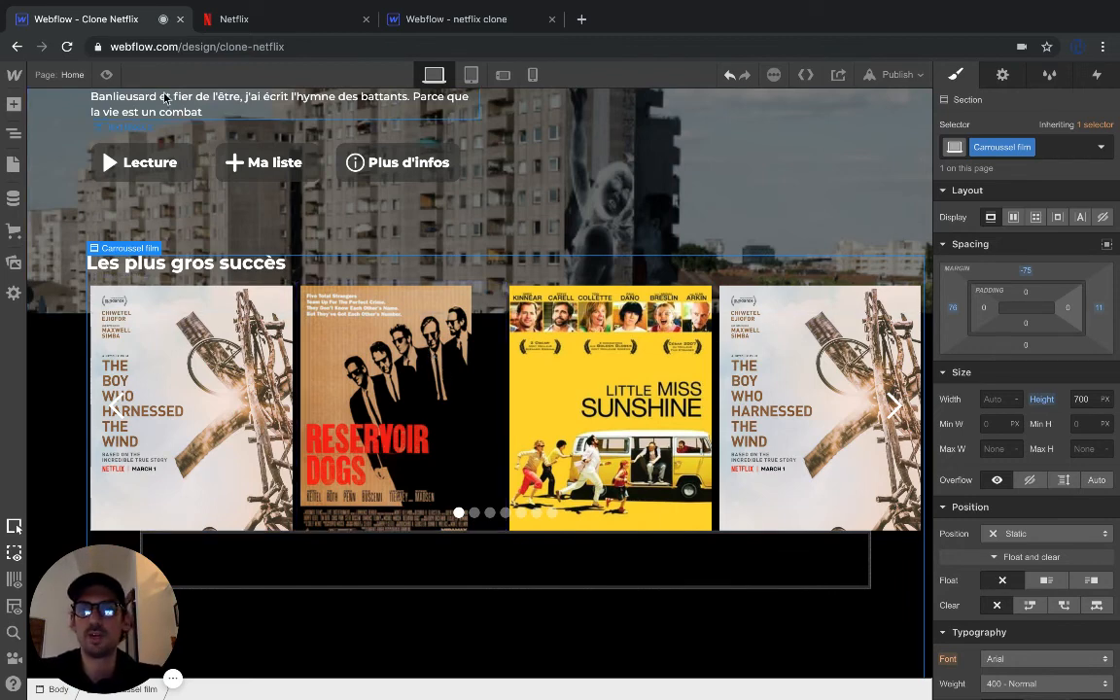
Step: Preview the page, move the carousel one slide backward, and return to the design view
left_click(107, 75)
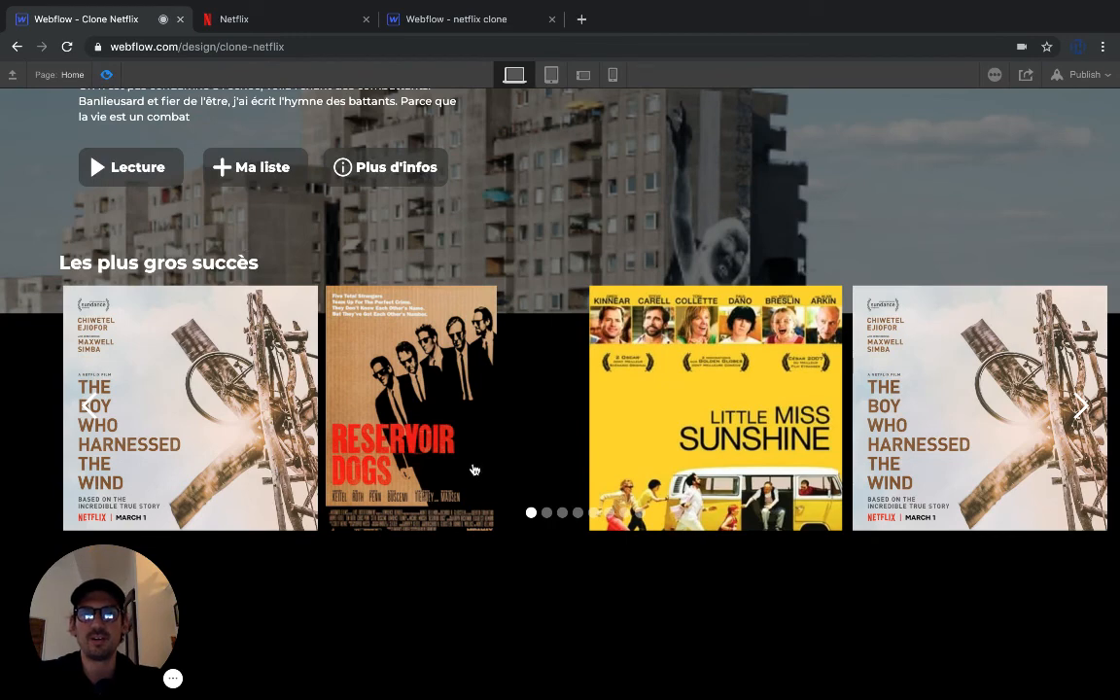
left_click(88, 406)
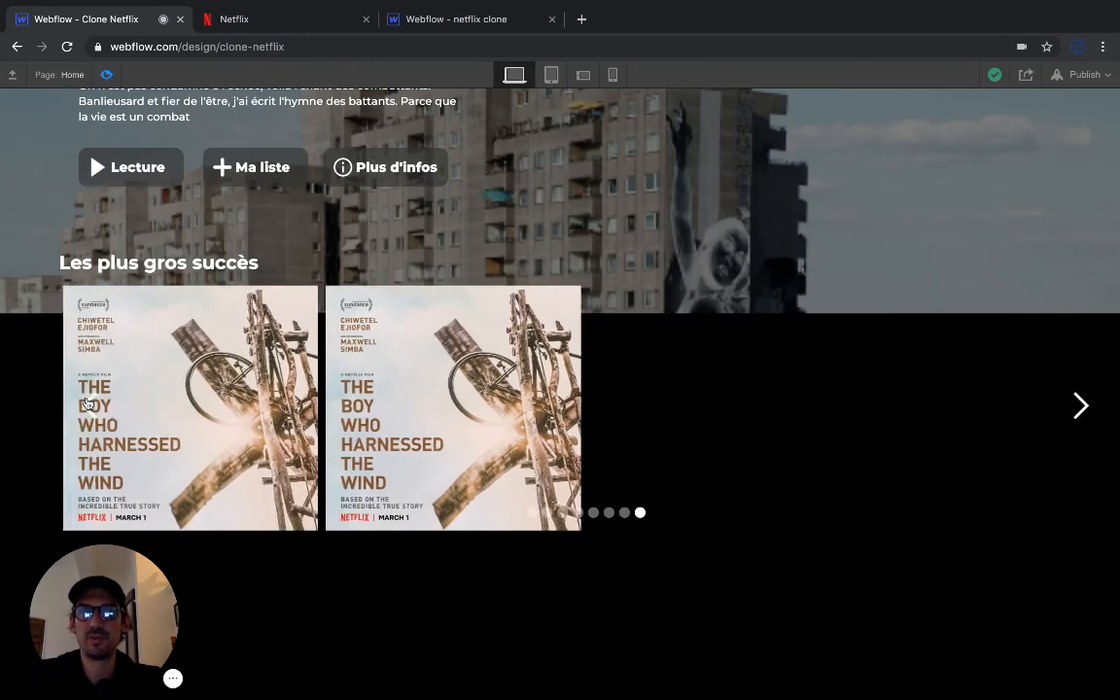
left_click(108, 76)
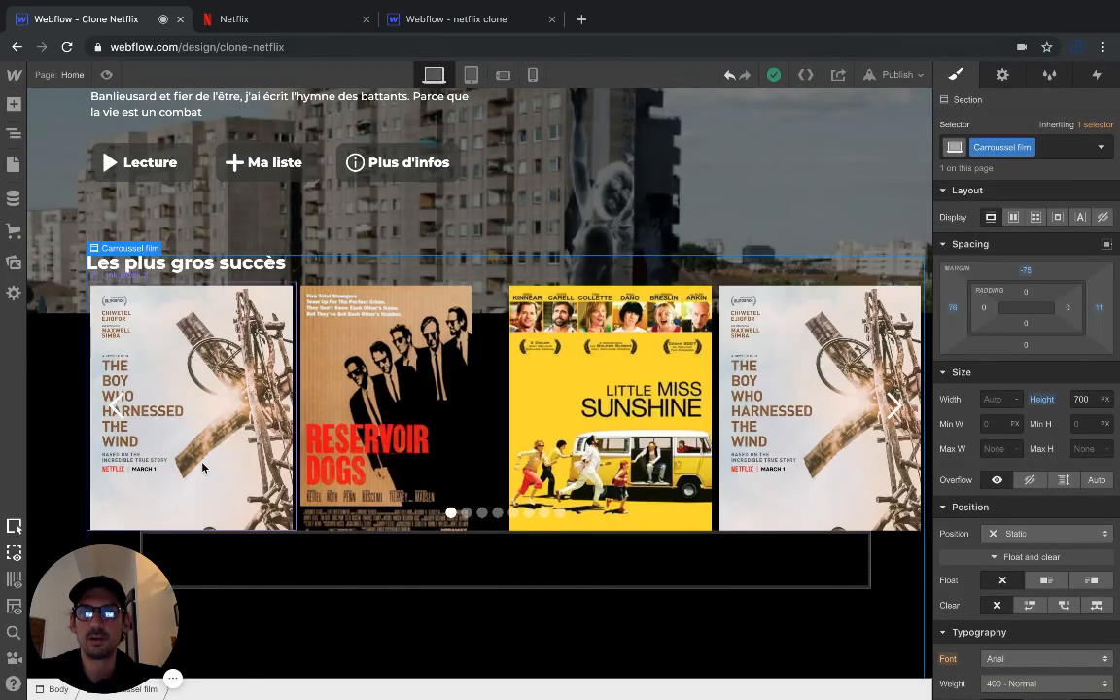
Step: Select the Slider inside the carousel's Div Block and increase its height to 350 px
left_click(272, 482)
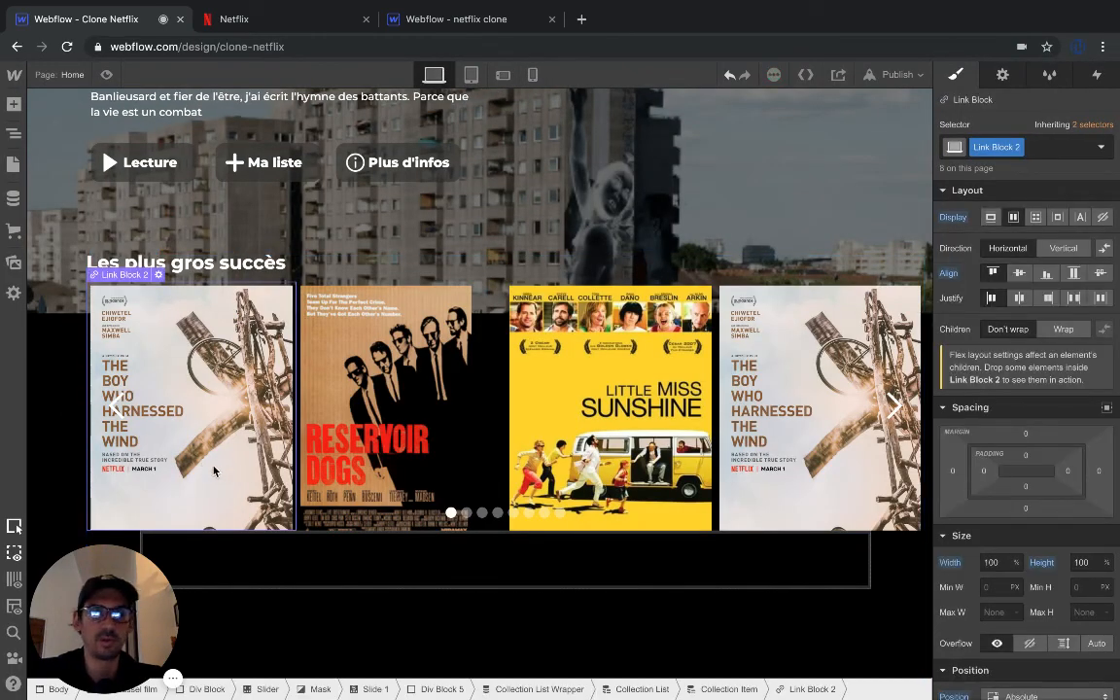
left_click(13, 132)
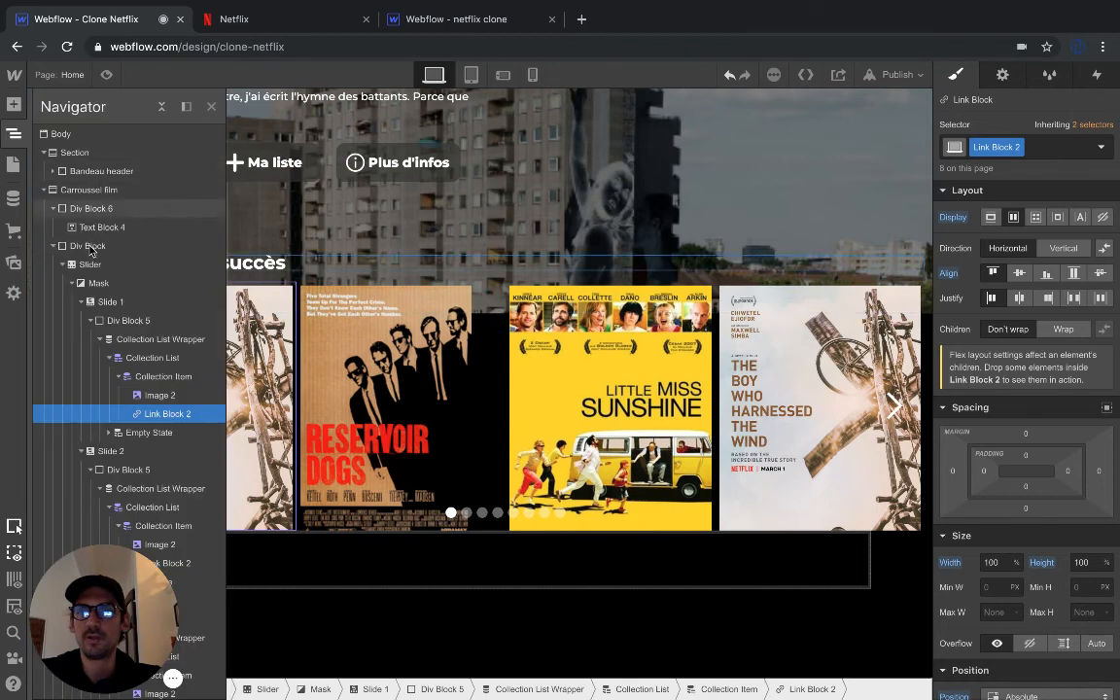
left_click(142, 340)
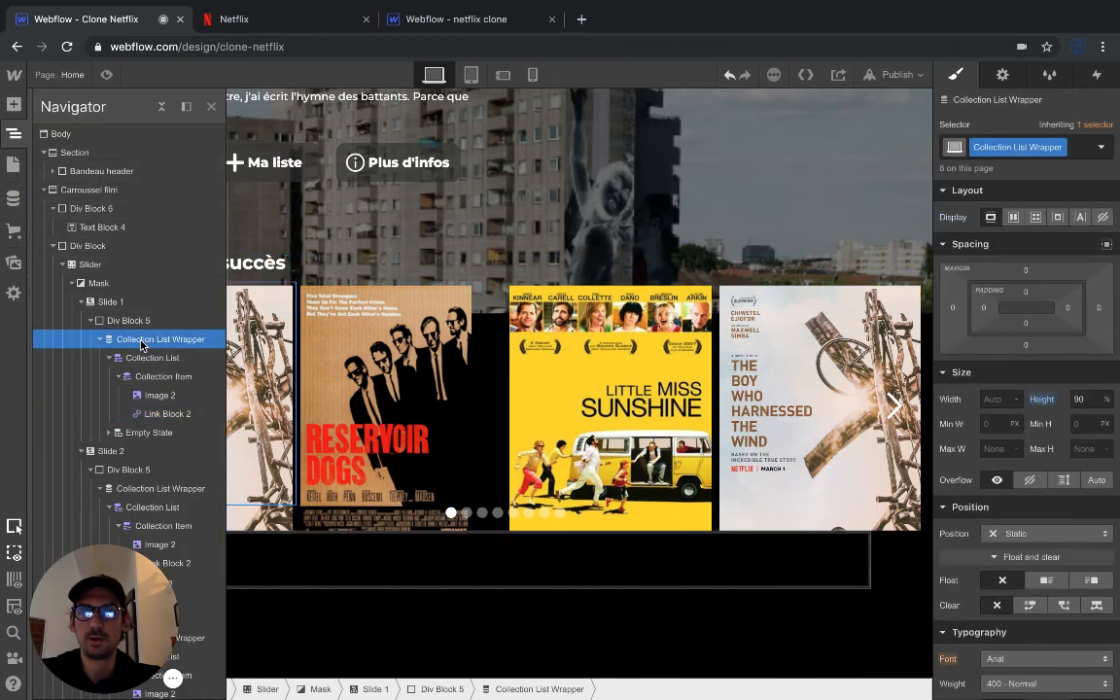
left_click(89, 264)
left_click(1081, 399)
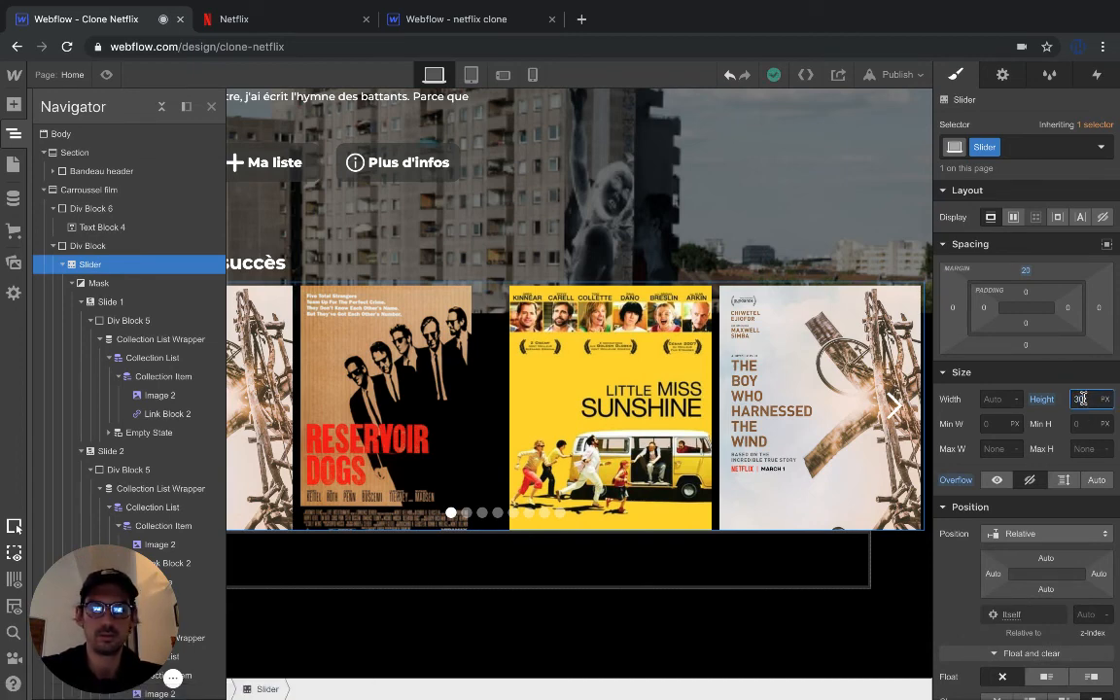
key("Return")
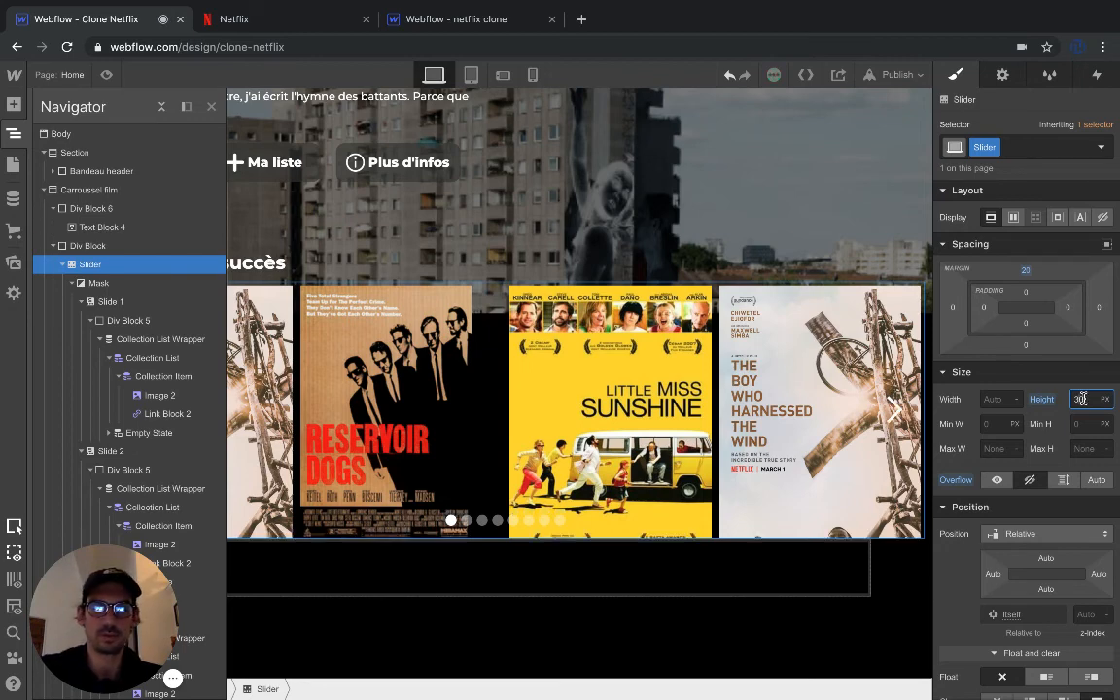
key("shift+Up")
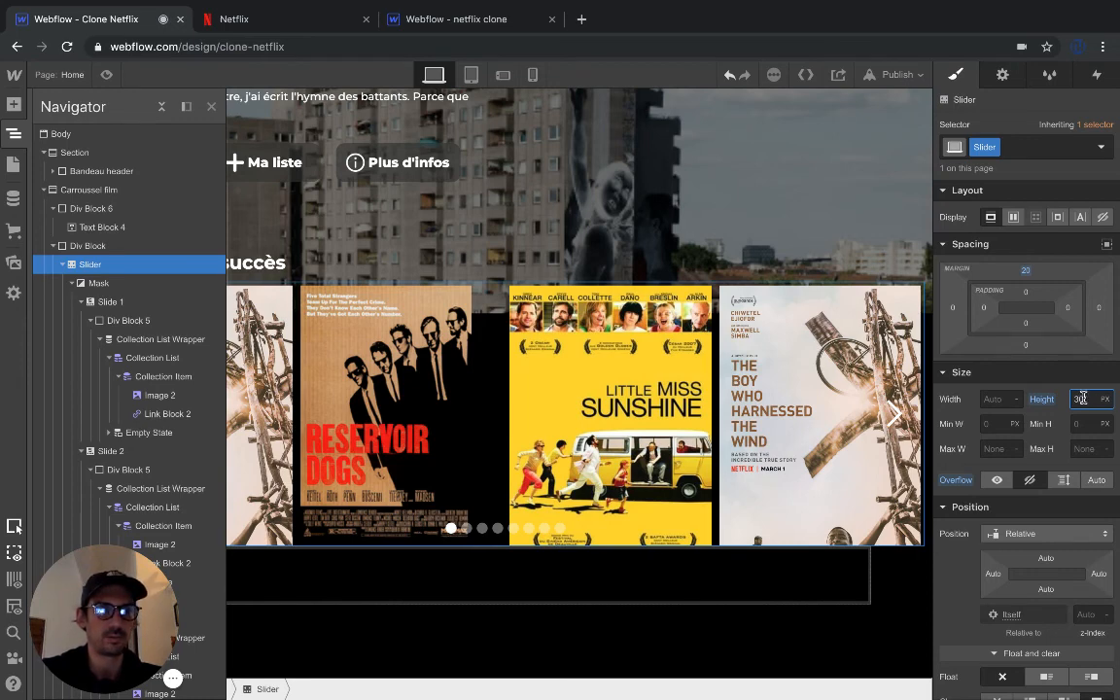
key("shift+Up")
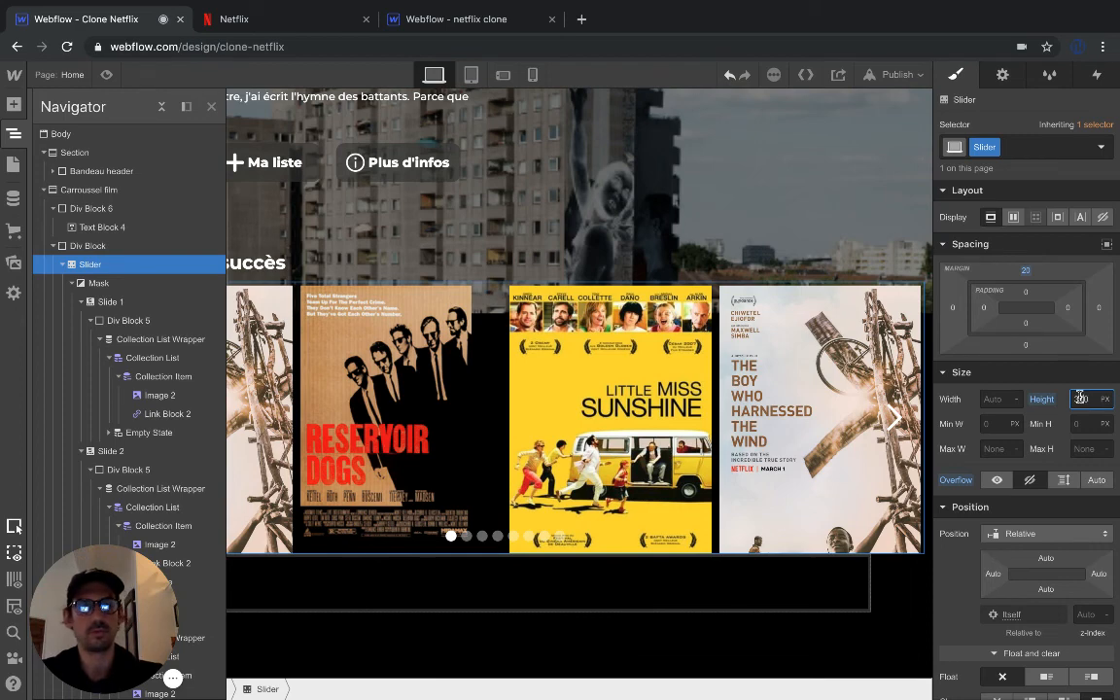
key("shift+Up")
key("shift+Up")
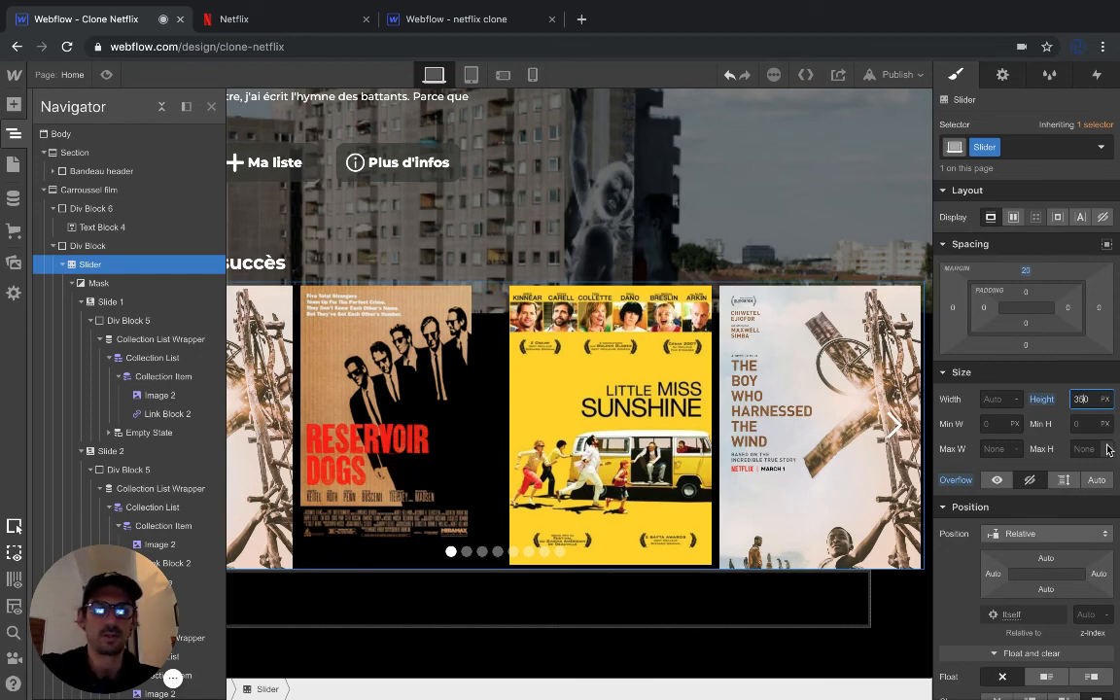
Step: Delete the empty Container below the slider in the Carroussel film section
left_click(577, 595)
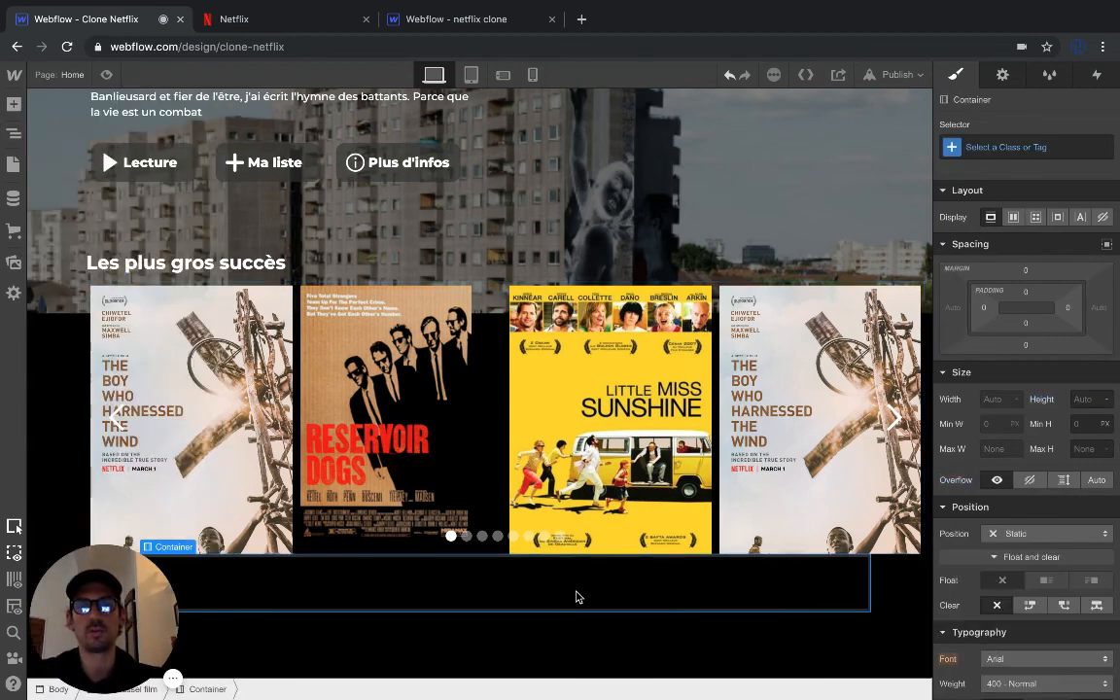
left_click(570, 637)
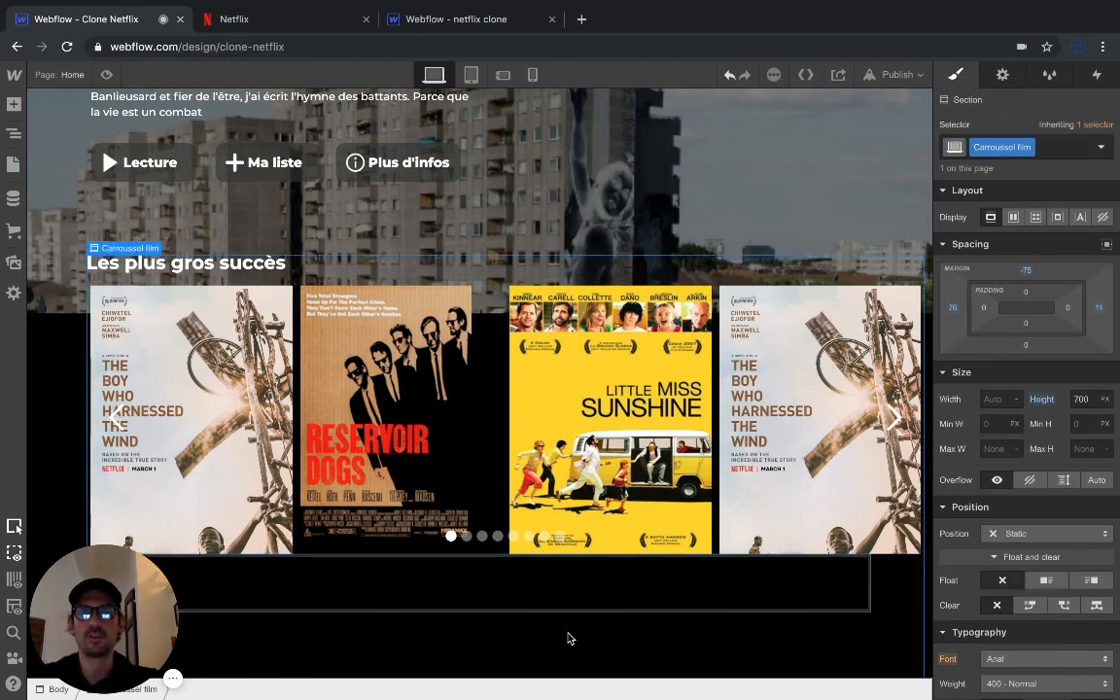
left_click(415, 597)
key("Delete")
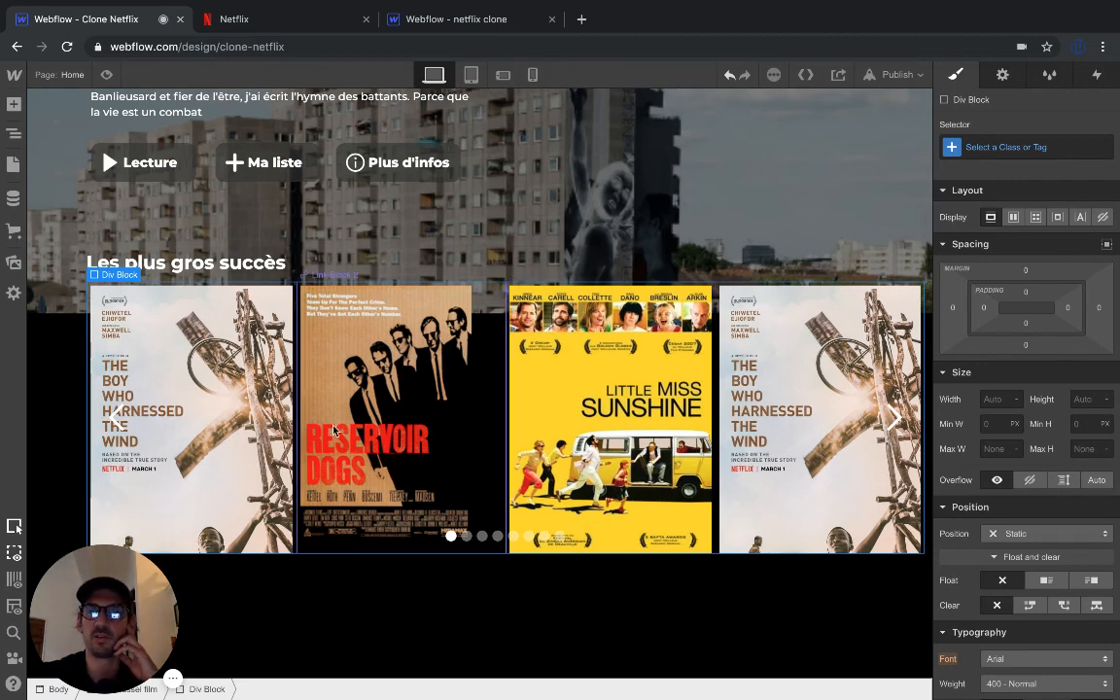
Step: Preview the page, cycle backward through the carousel's slides to check the scrolling, and return to the design view
left_click(106, 74)
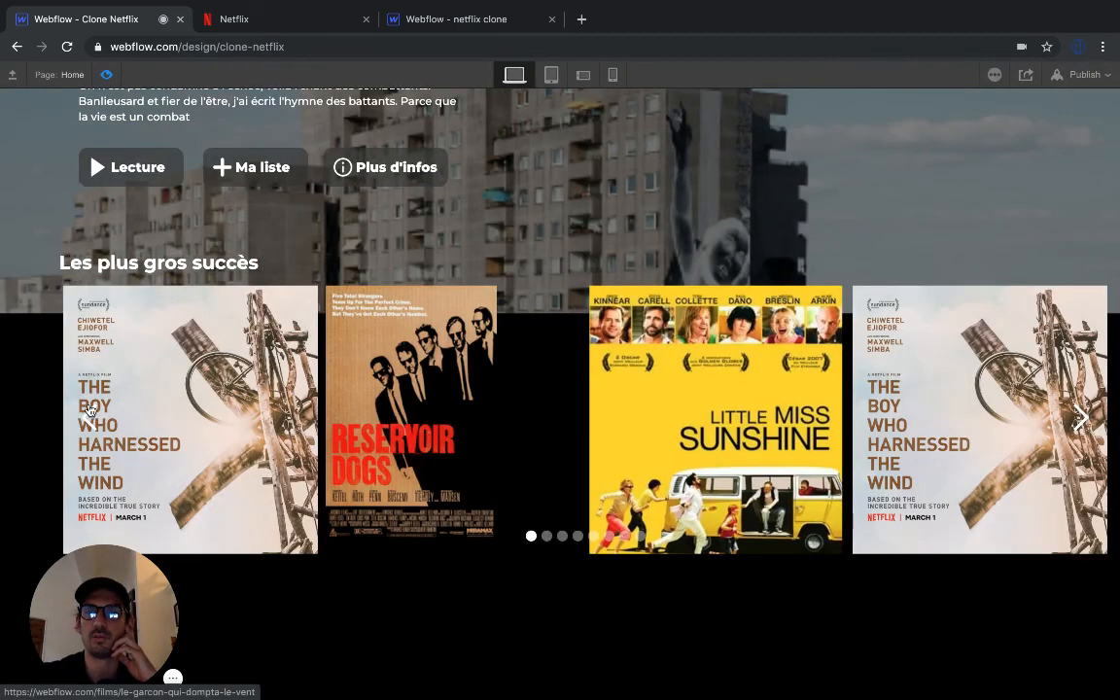
left_click(88, 412)
left_click(88, 412)
left_click(89, 412)
left_click(88, 412)
left_click(87, 412)
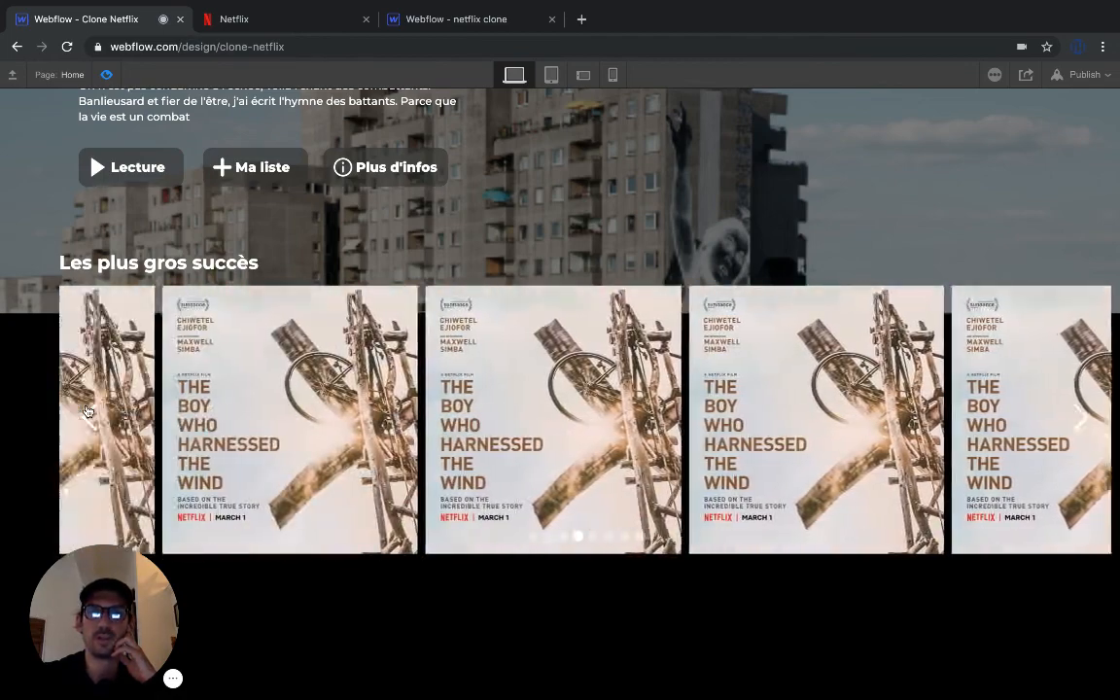
left_click(87, 412)
left_click(86, 412)
left_click(87, 412)
left_click(86, 412)
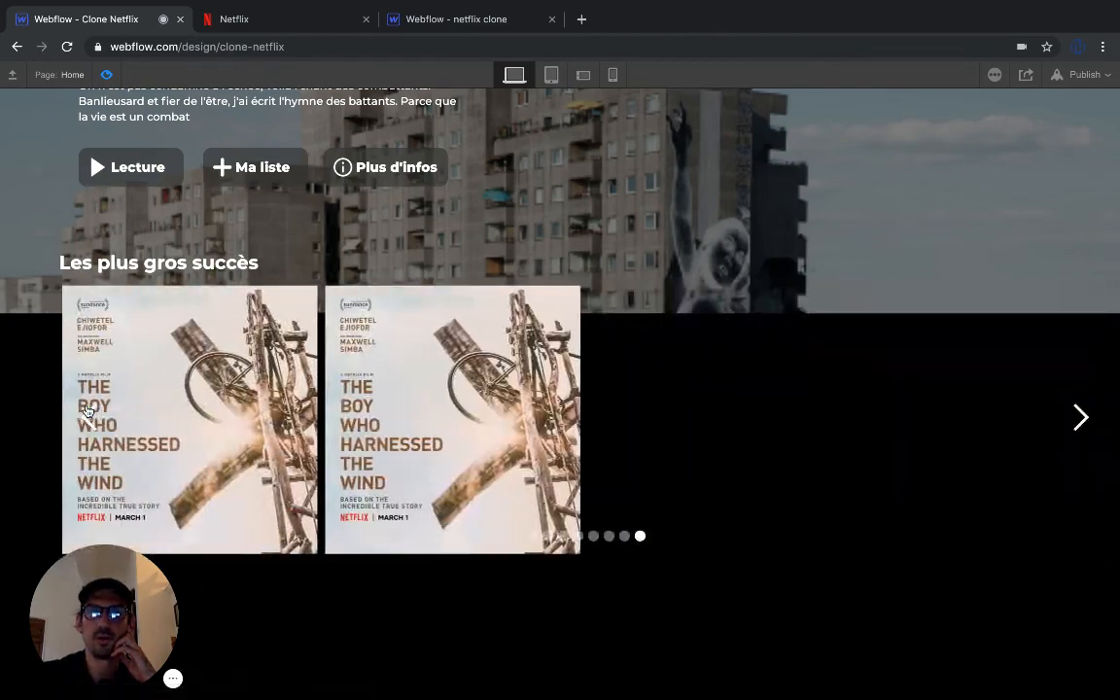
left_click(88, 412)
left_click(87, 412)
left_click(87, 412)
left_click(88, 413)
left_click(88, 412)
left_click(88, 412)
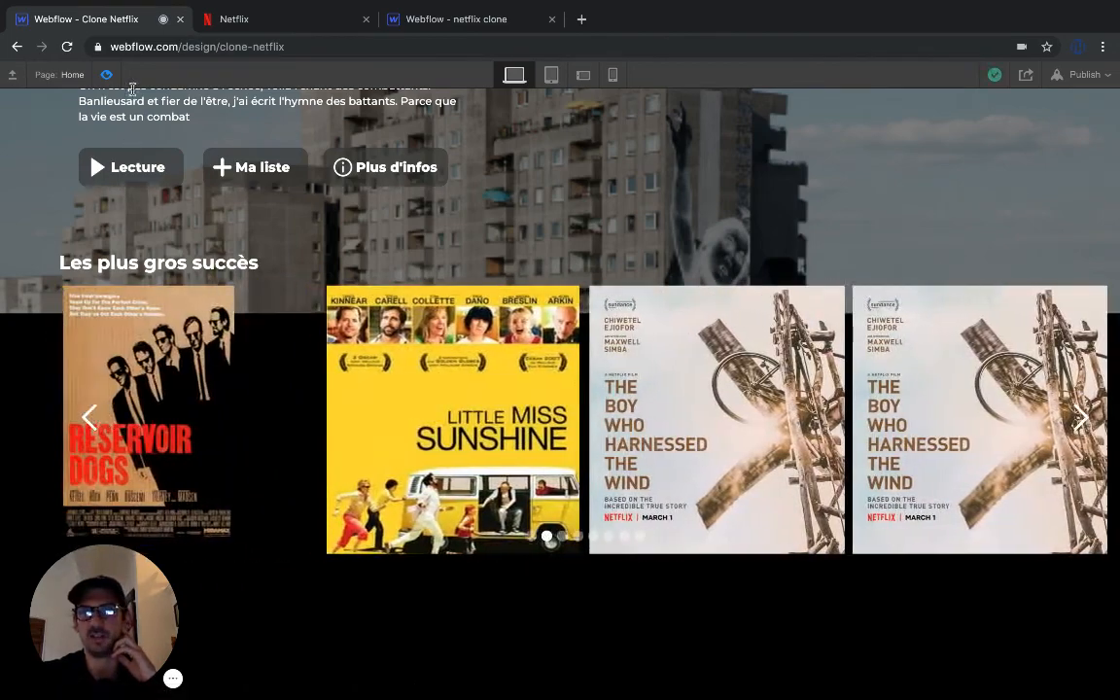
left_click(107, 75)
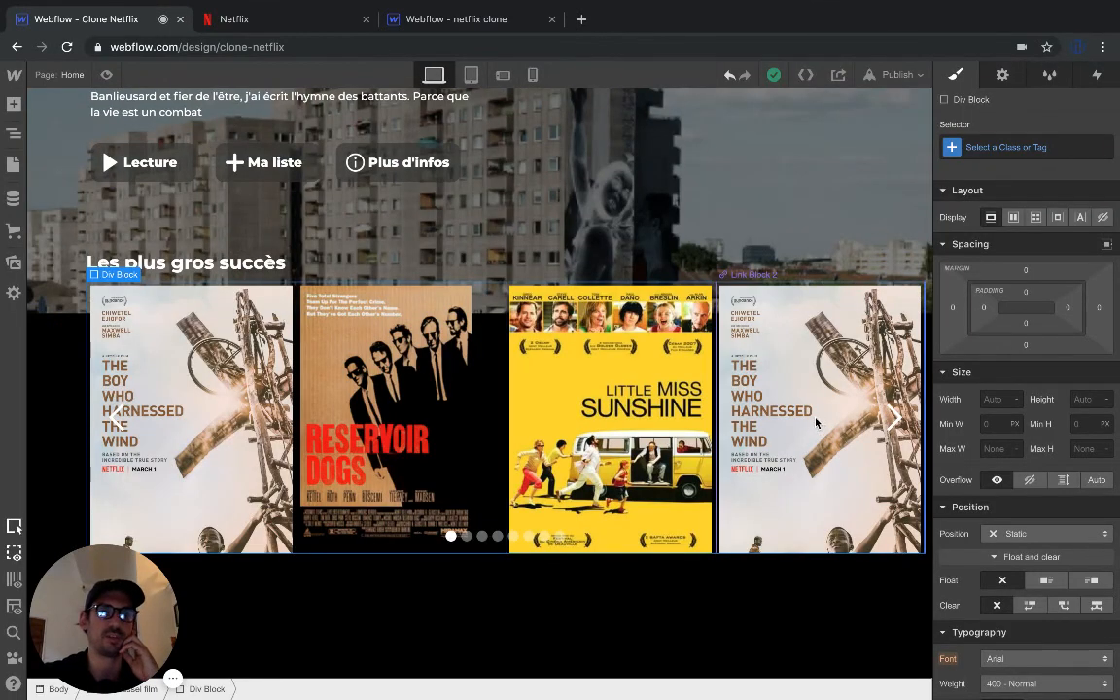
Step: Set the width of the slider's Mask to 20%
left_click(14, 133)
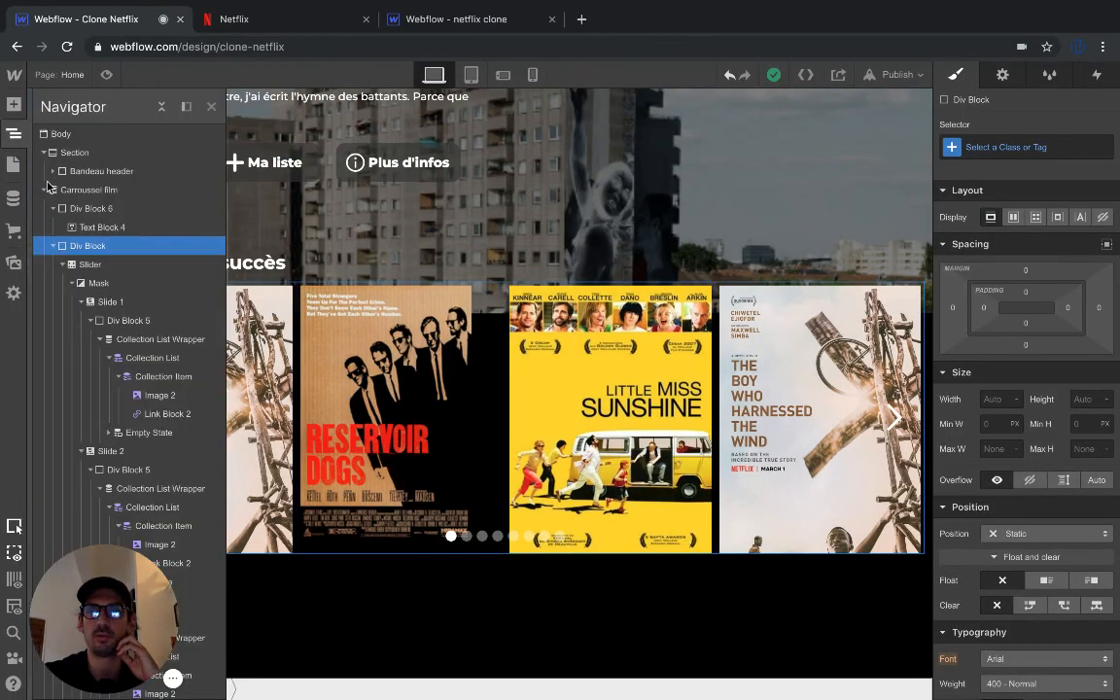
left_click(97, 283)
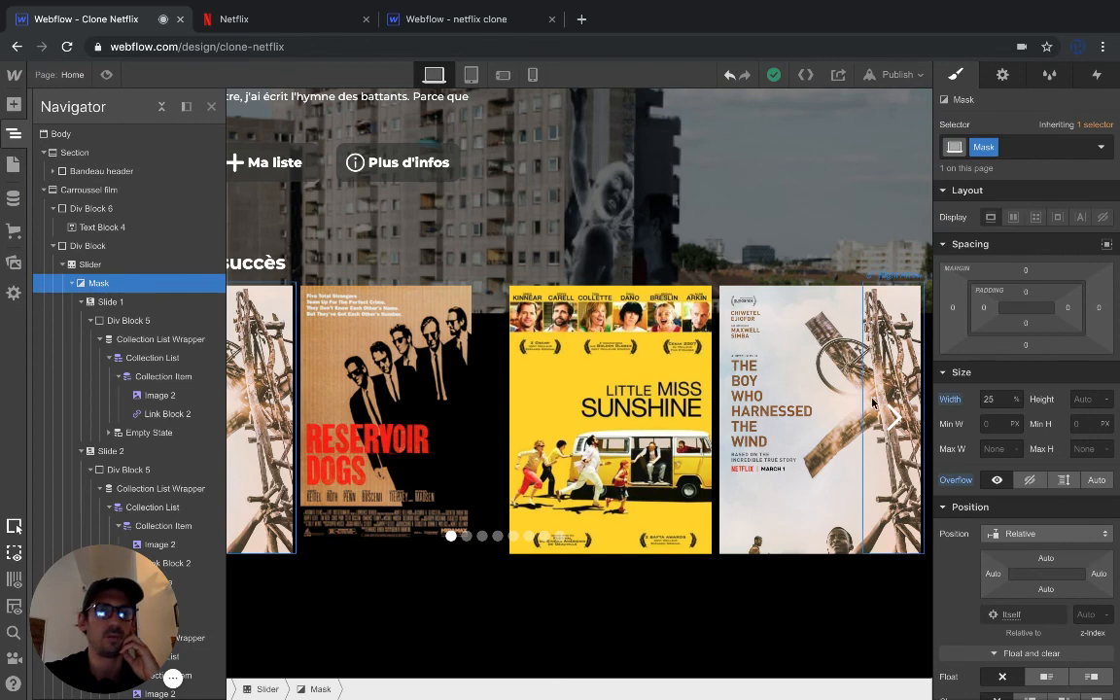
left_click(993, 400)
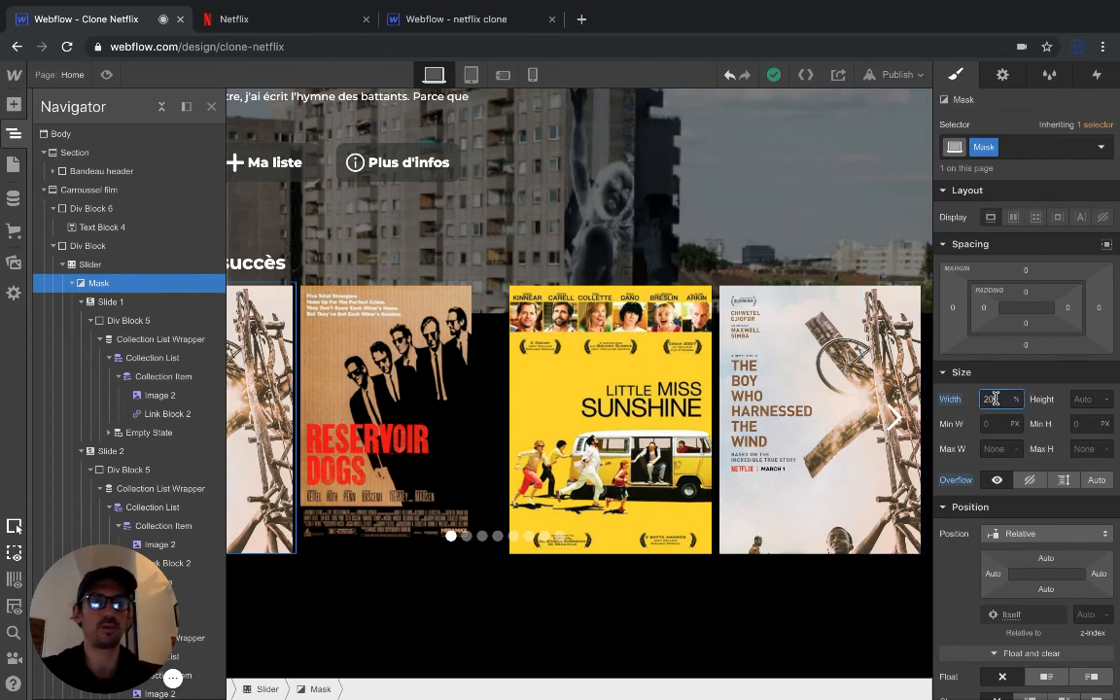
key("Return")
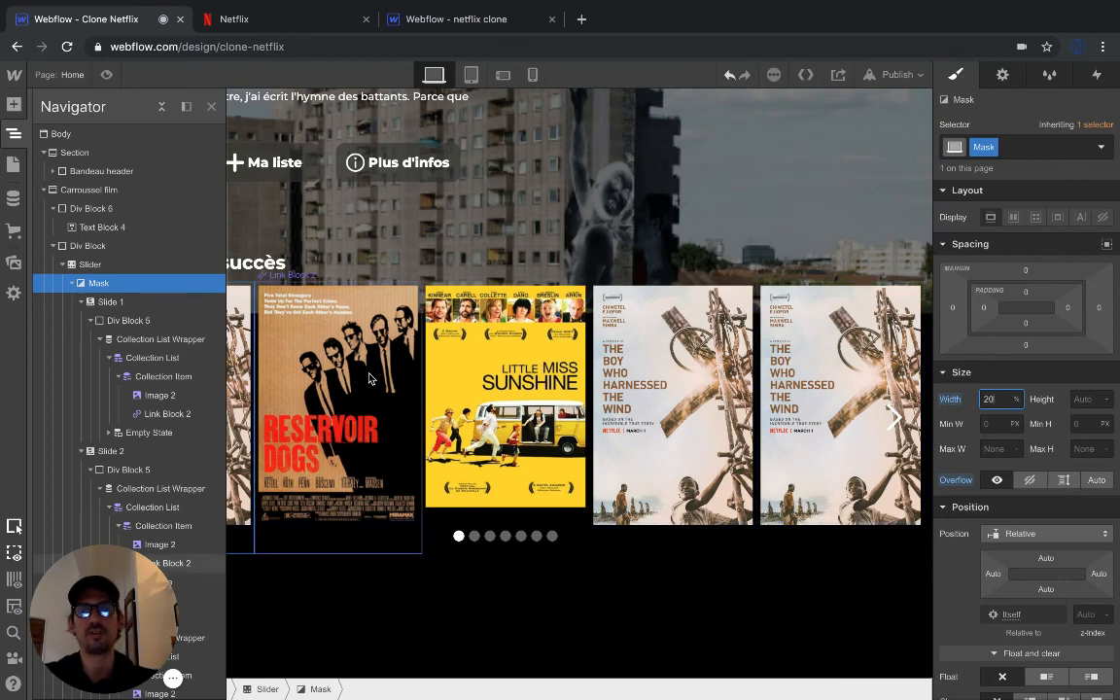
left_click(211, 108)
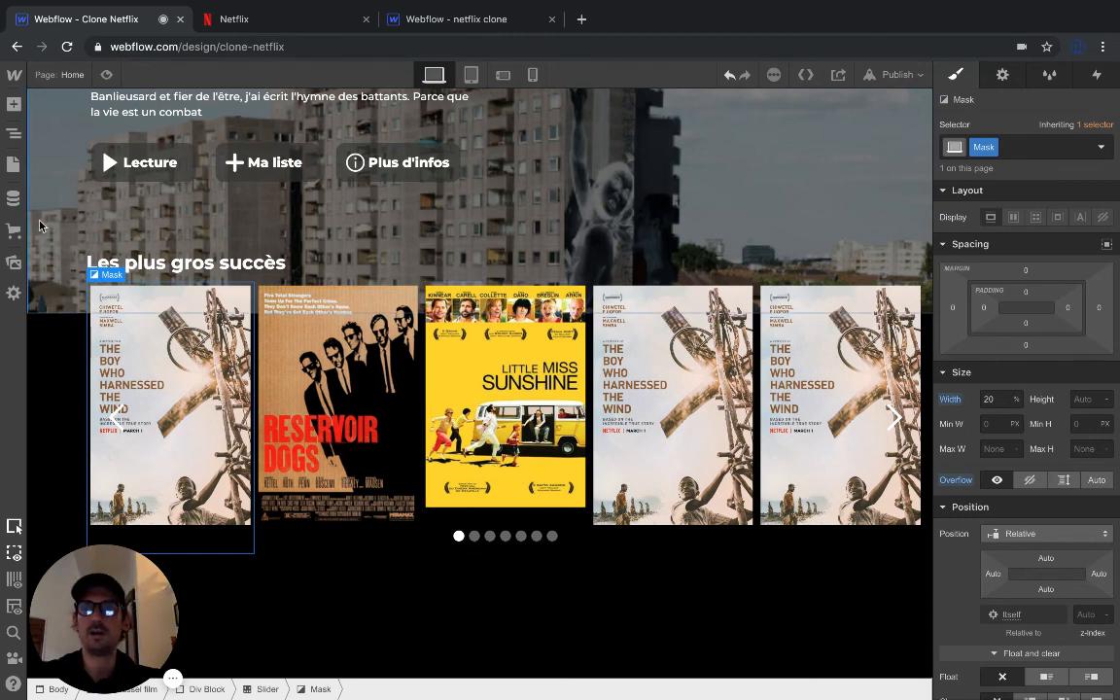
Step: Select the Slider in the carousel's Div Block and reduce its height to 290 px
left_click(14, 133)
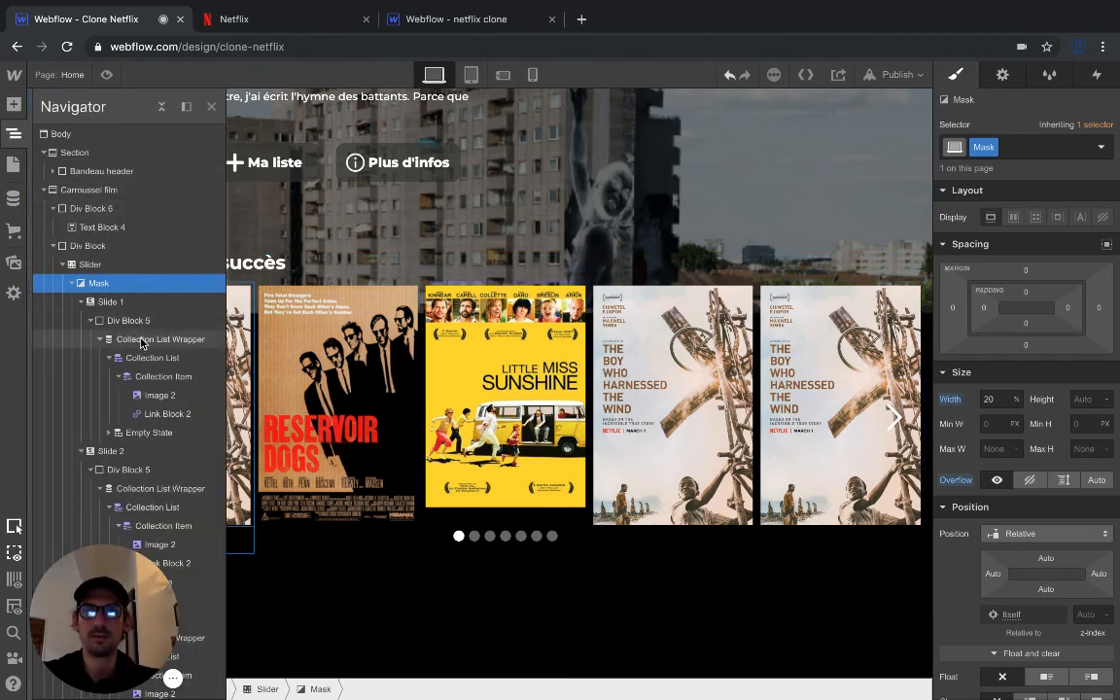
left_click(94, 264)
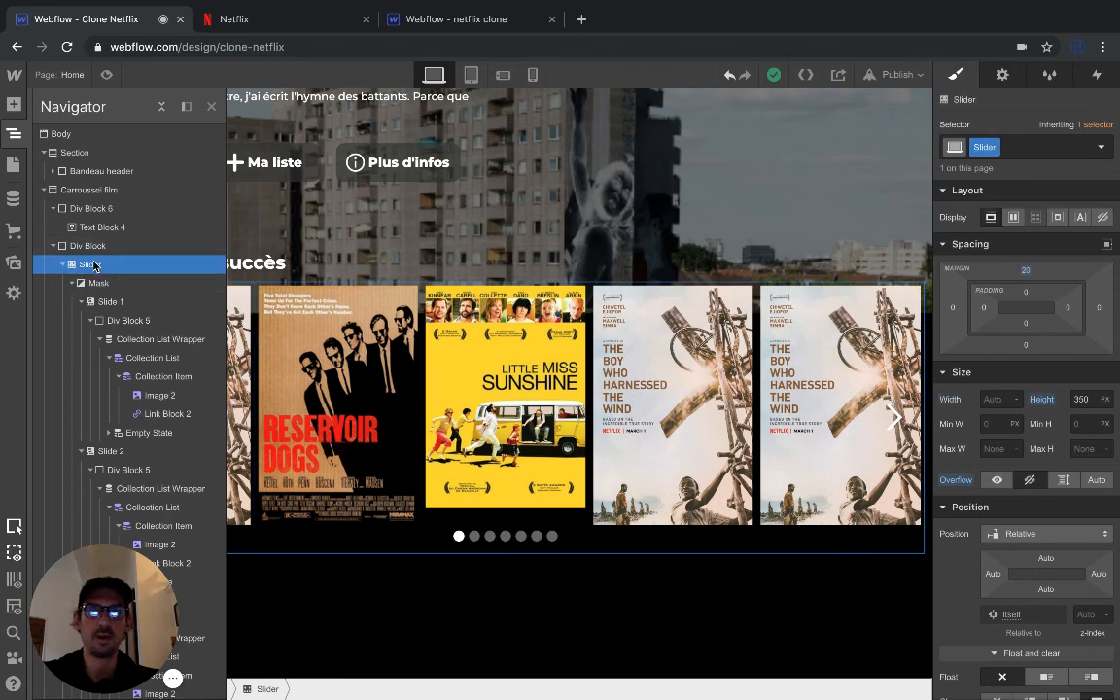
left_click(1085, 399)
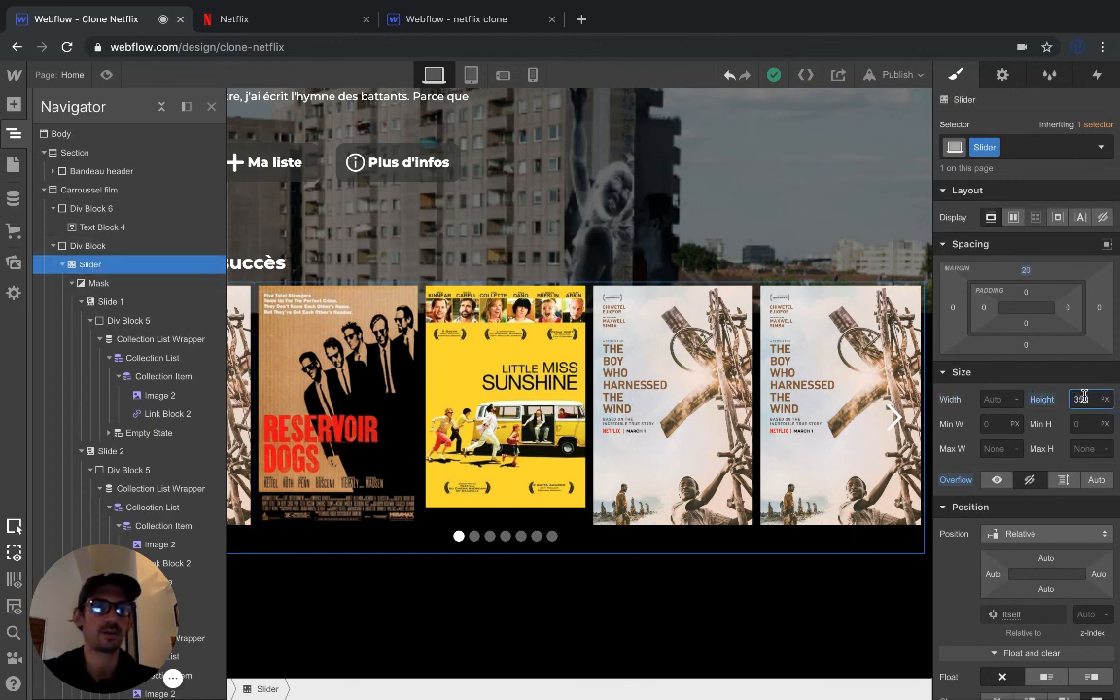
type("300")
key("Return")
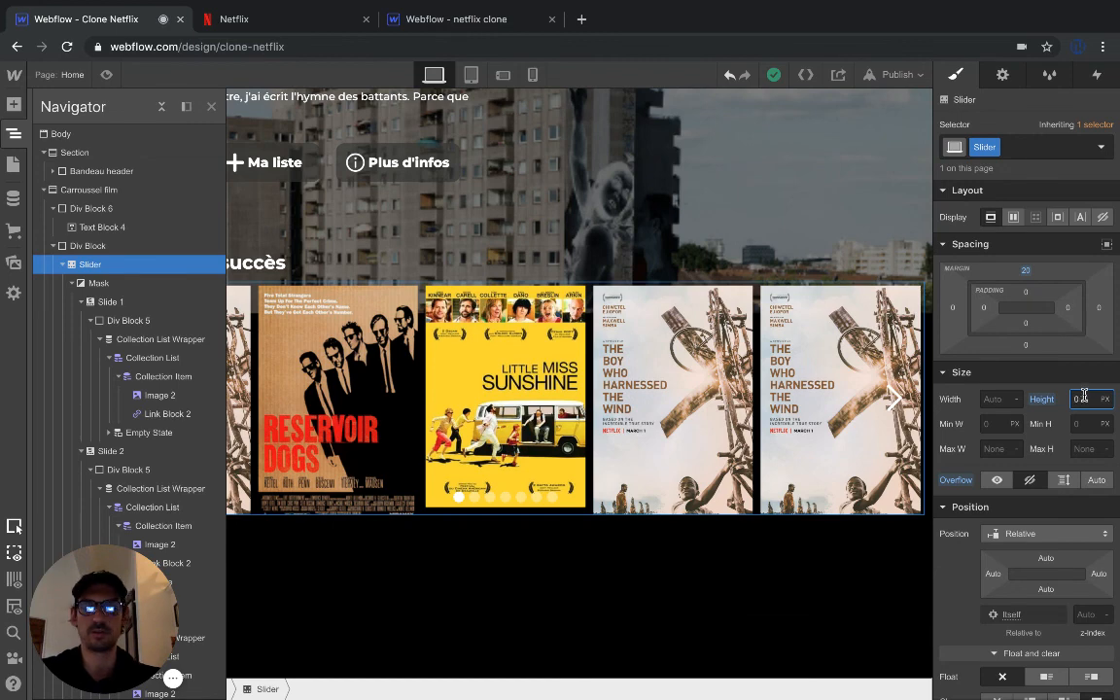
key("Return")
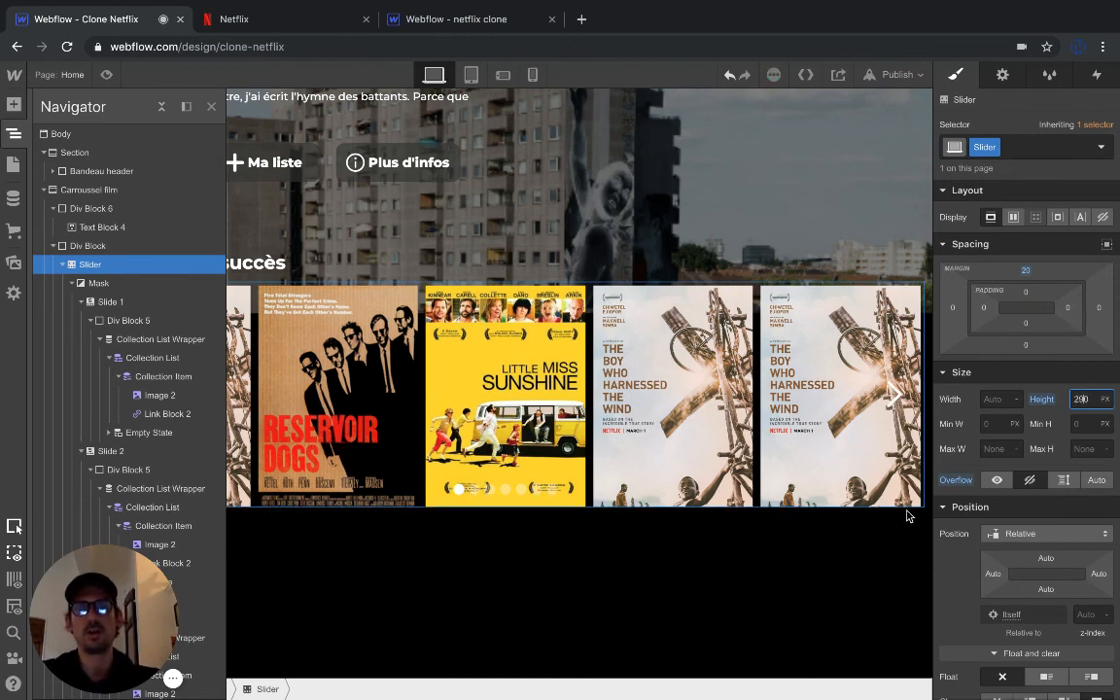
left_click(682, 625)
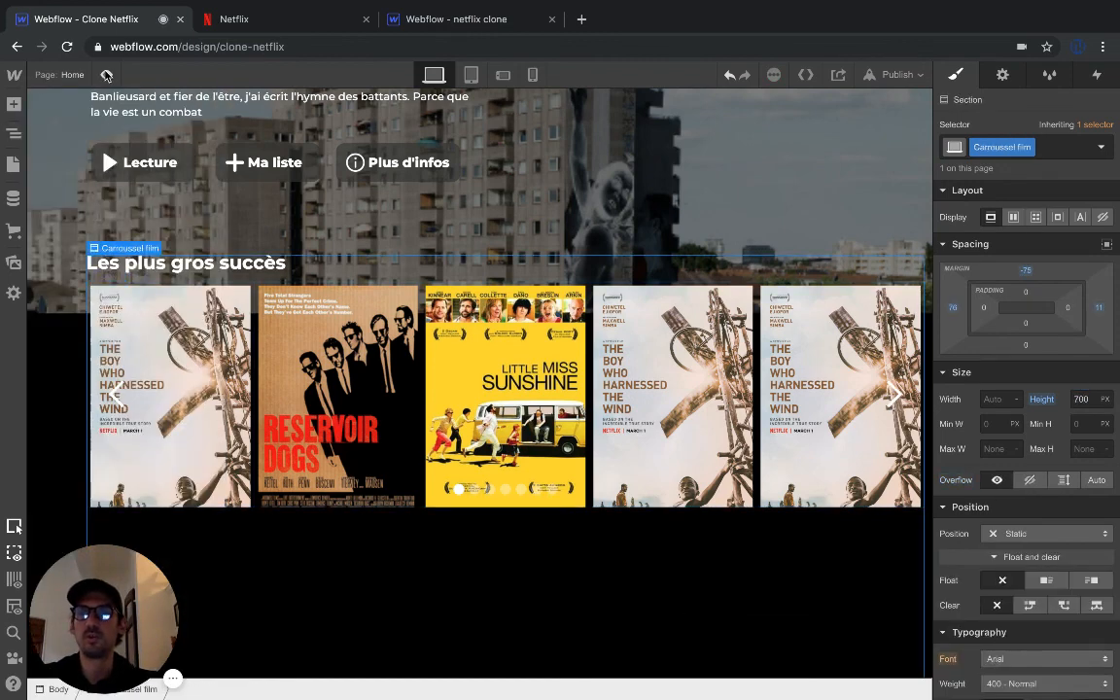
Step: Preview the page and cycle backward repeatedly through the poster slides, examining the carousel's cropping and its position below the header banner
left_click(107, 76)
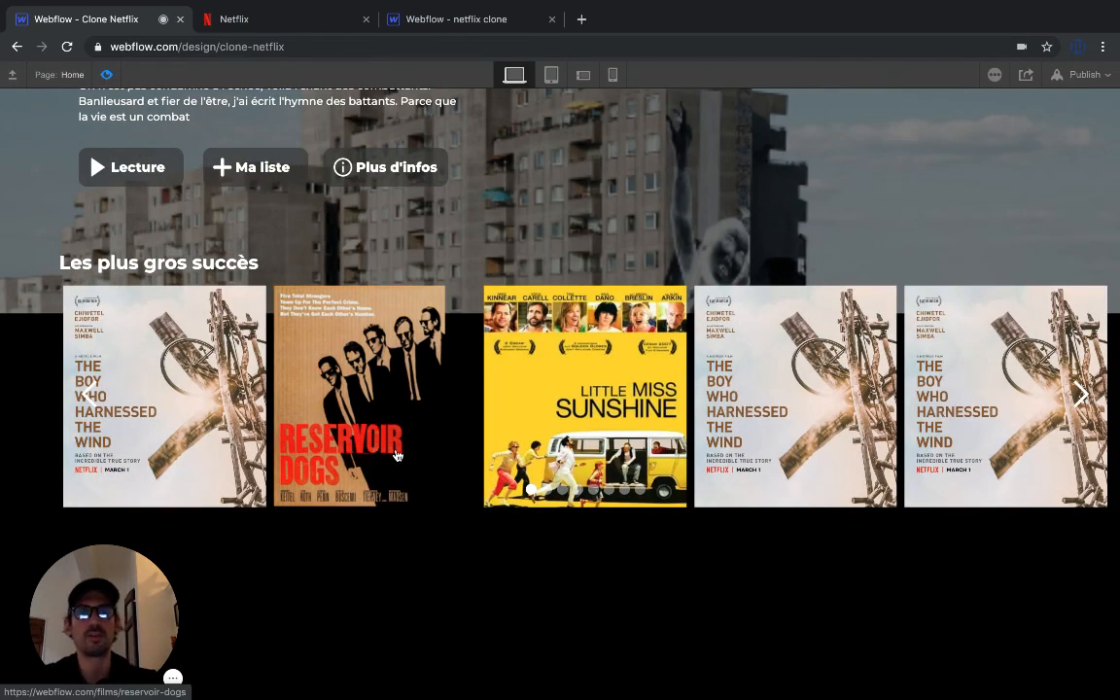
left_click(92, 398)
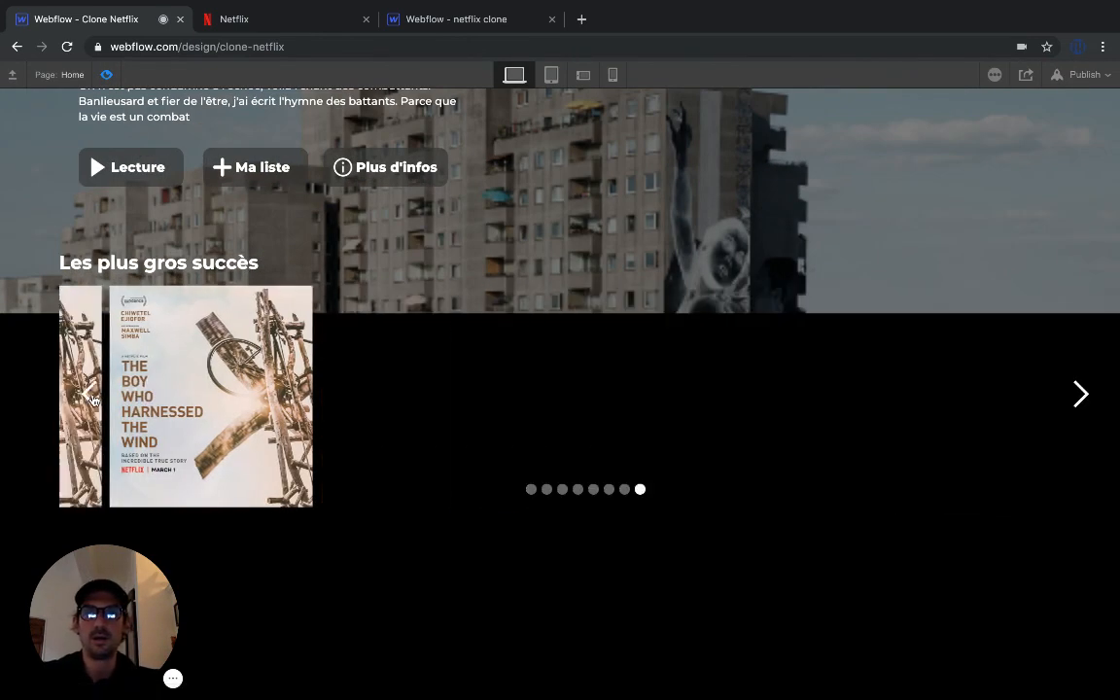
left_click(92, 399)
left_click(93, 399)
left_click(93, 399)
left_click(93, 400)
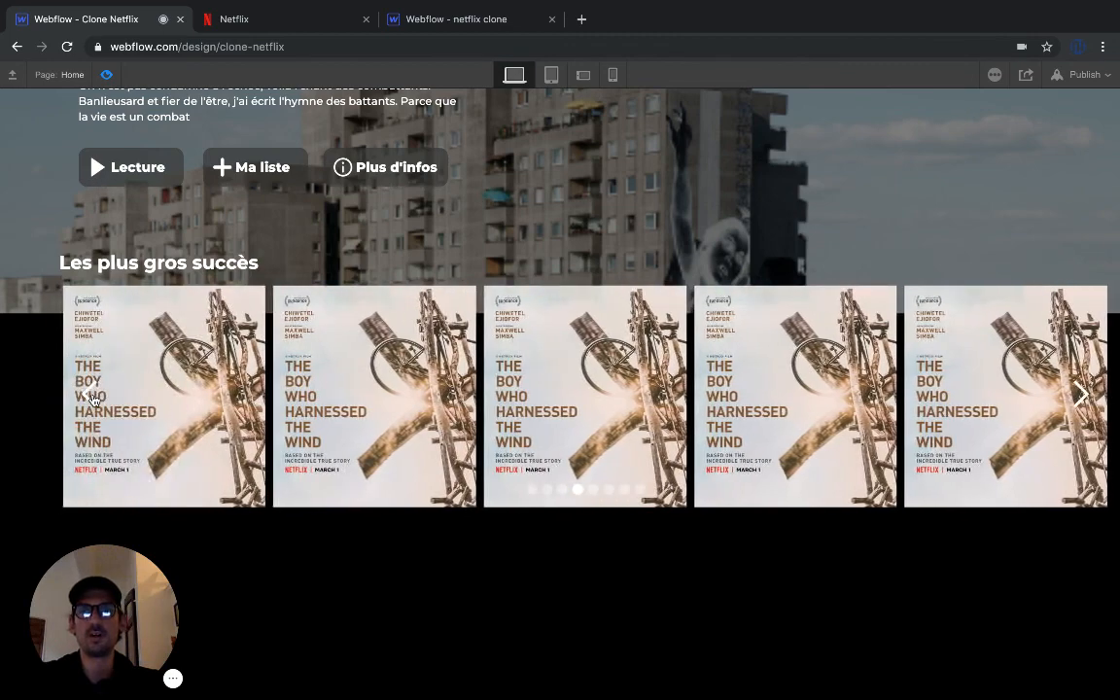
scroll(94, 399, "up", 3)
scroll(93, 399, "down", 1)
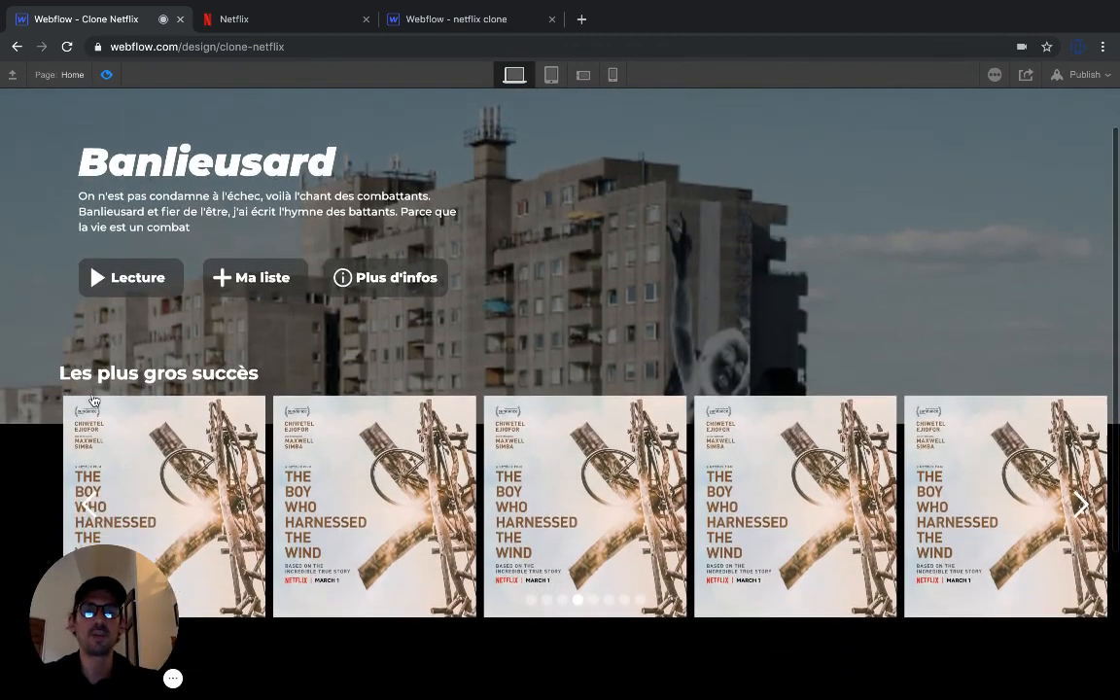
left_click(83, 485)
left_click(85, 486)
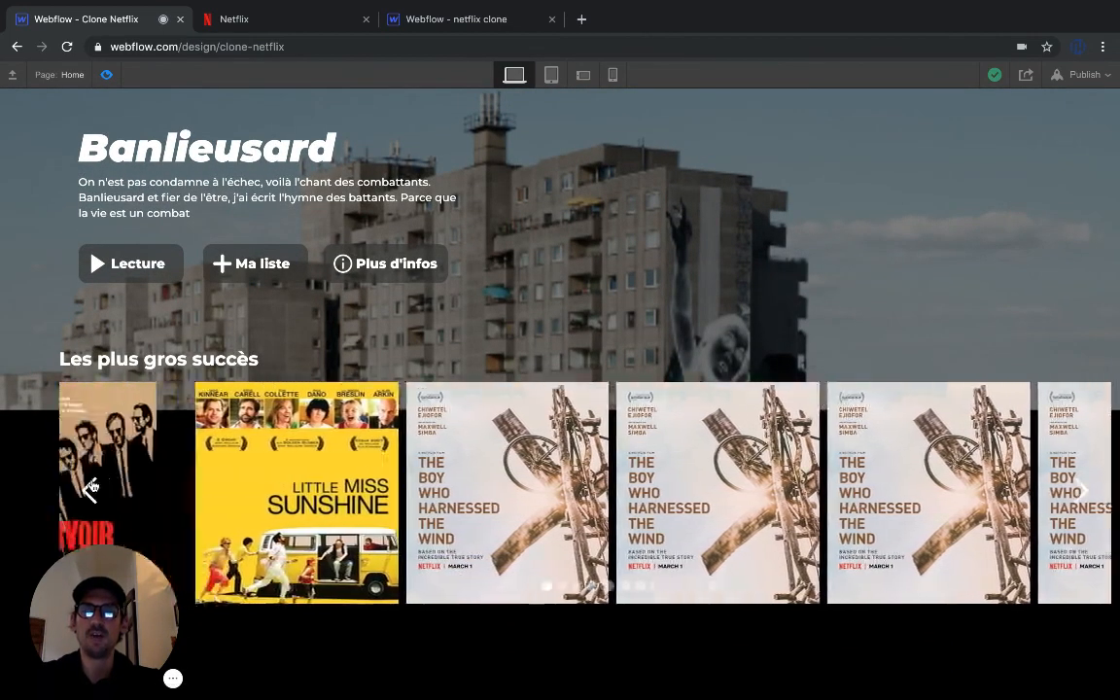
left_click(93, 487)
left_click(92, 487)
left_click(93, 486)
left_click(94, 486)
left_click(93, 486)
left_click(93, 486)
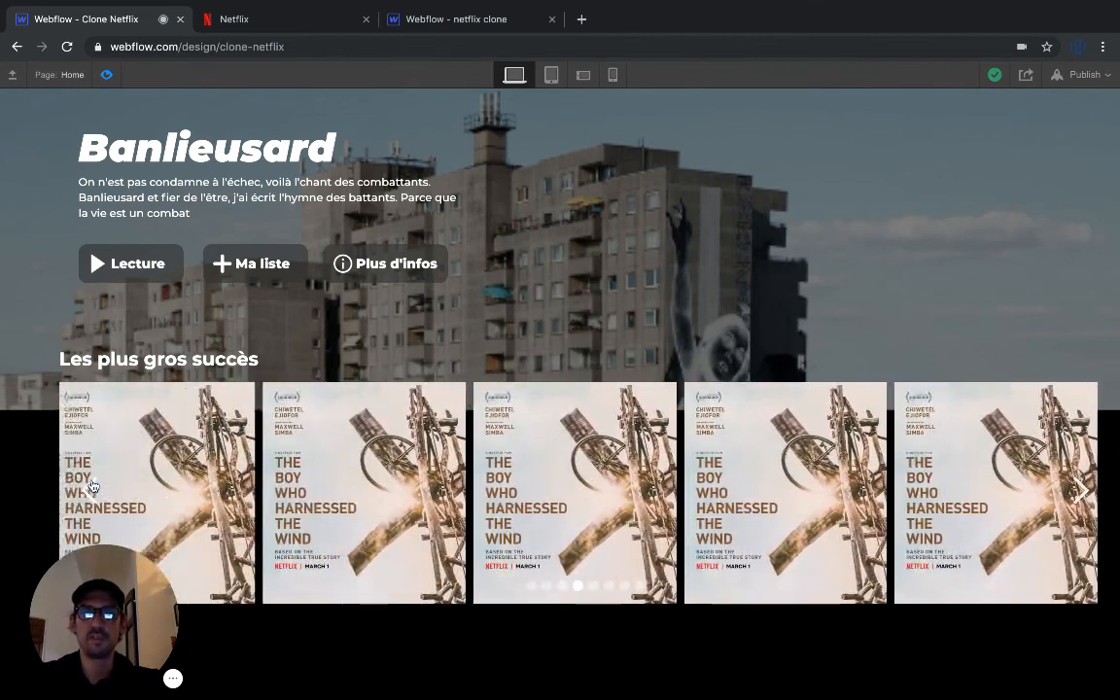
left_click(94, 486)
left_click(93, 486)
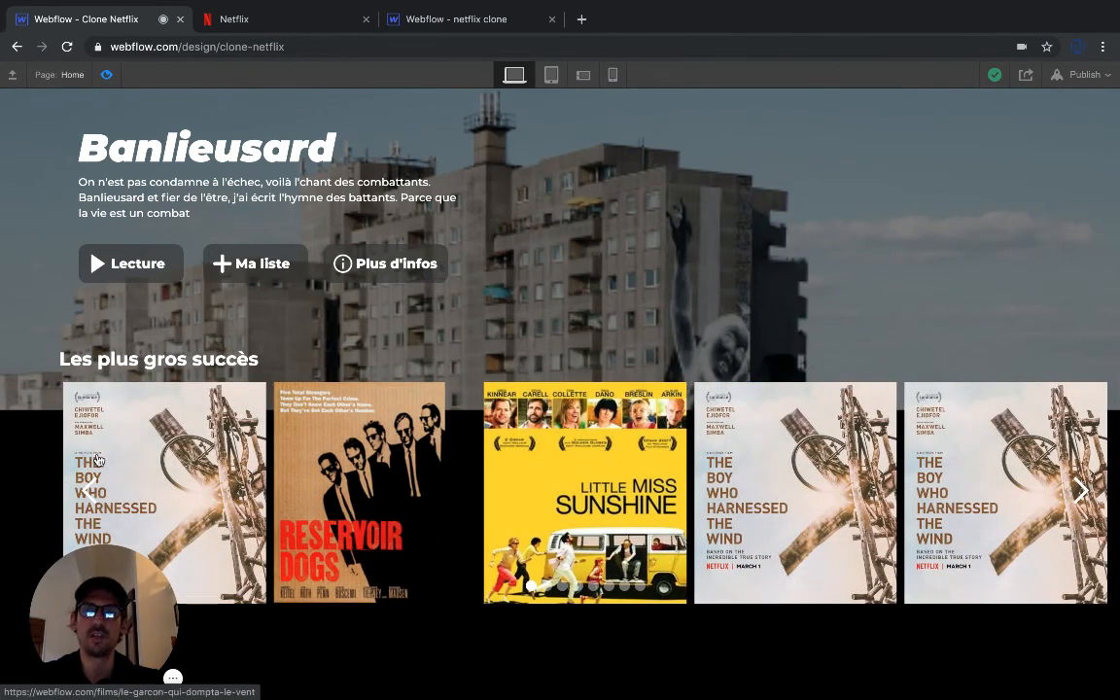
scroll(262, 439, "down", 1)
scroll(263, 438, "down", 1)
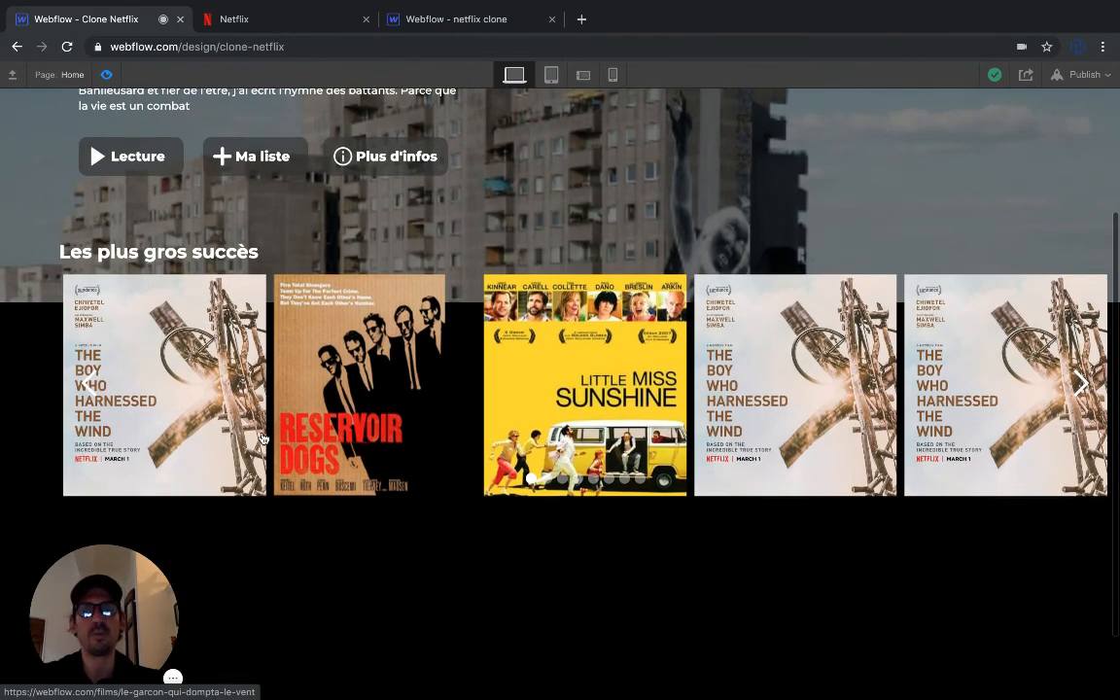
Step: Switch to the Netflix browse page, examine how its category rows are stacked, and return to the Webflow preview
left_click(255, 22)
scroll(127, 342, "down", 2)
scroll(127, 342, "down", 10)
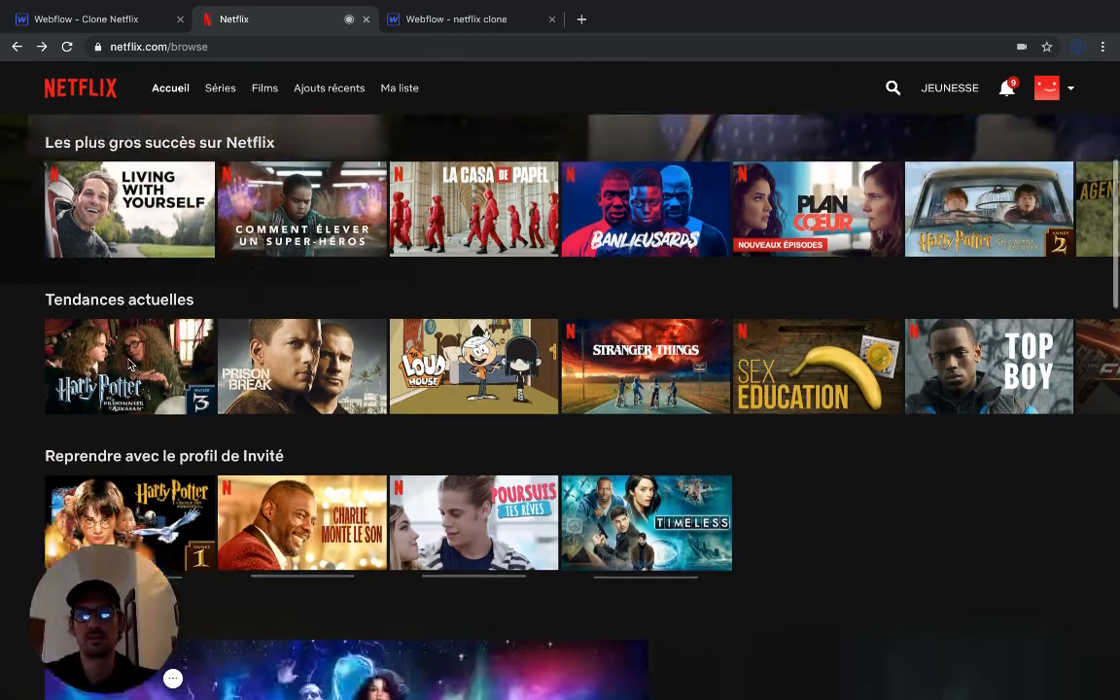
scroll(110, 309, "down", 3)
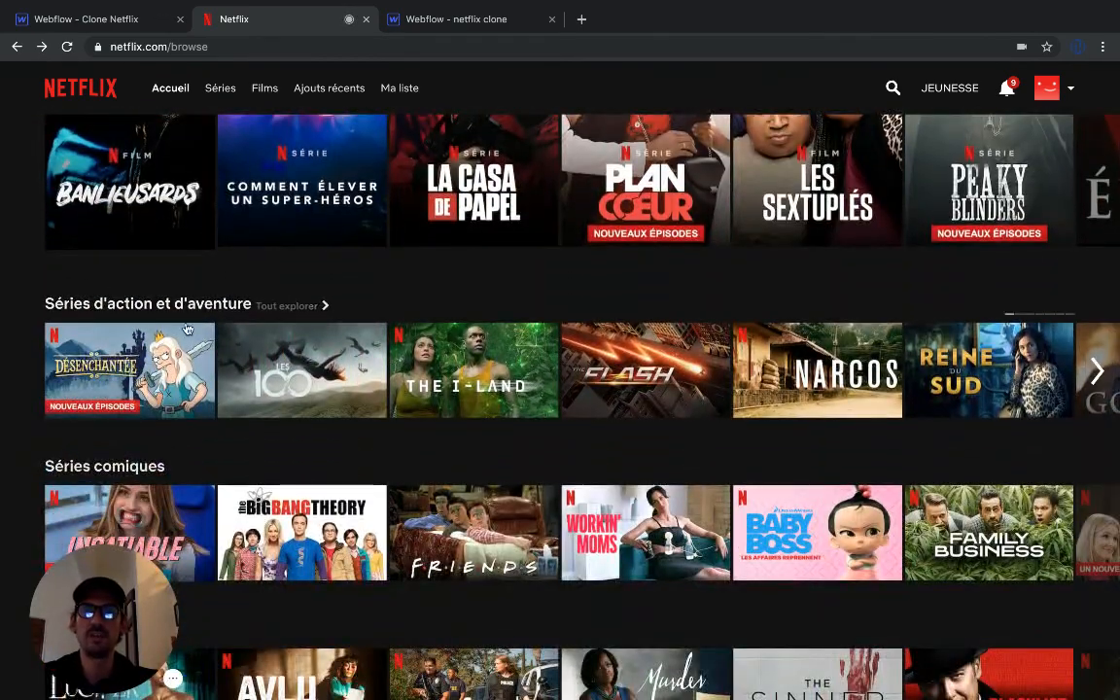
scroll(39, 296, "down", 1)
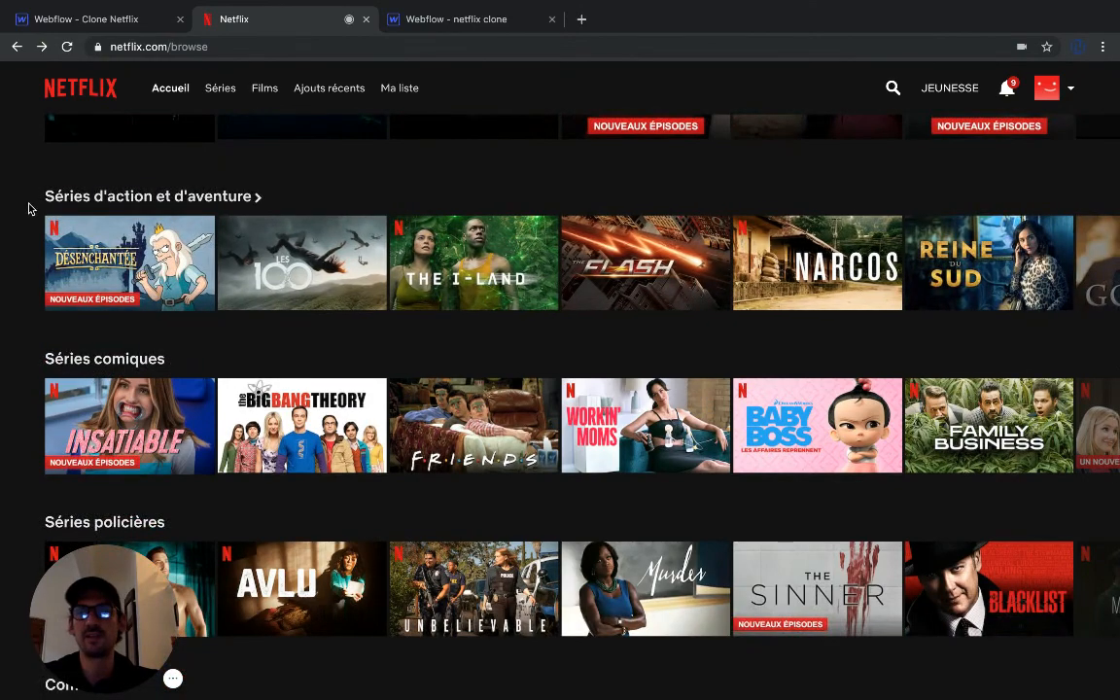
scroll(28, 370, "down", 2)
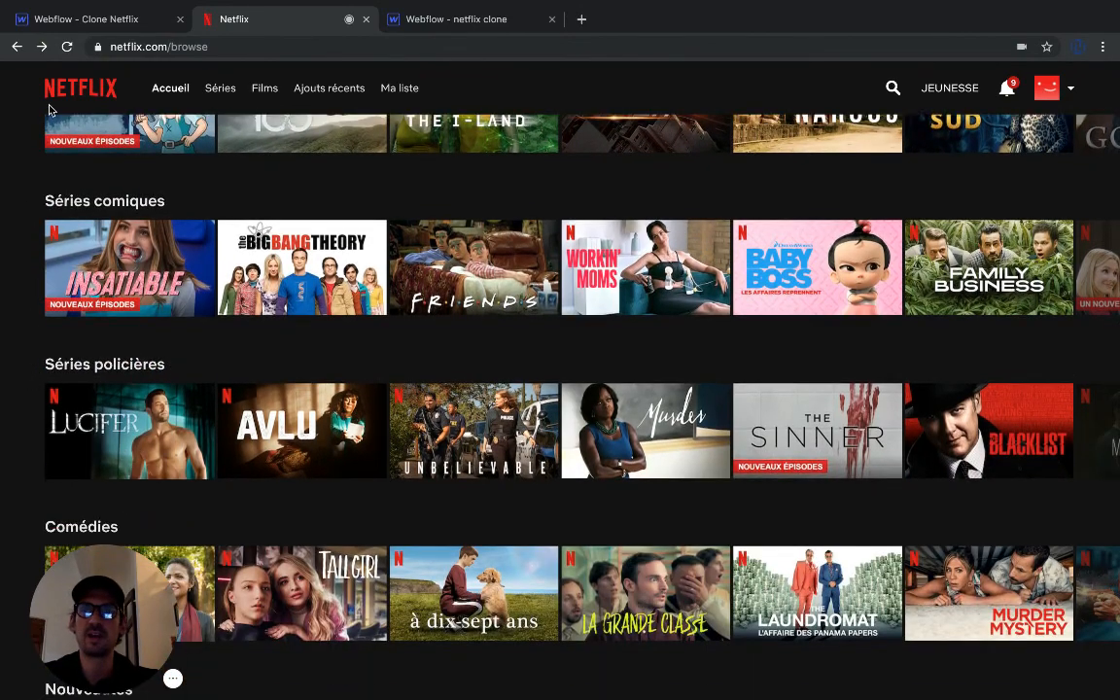
left_click(79, 17)
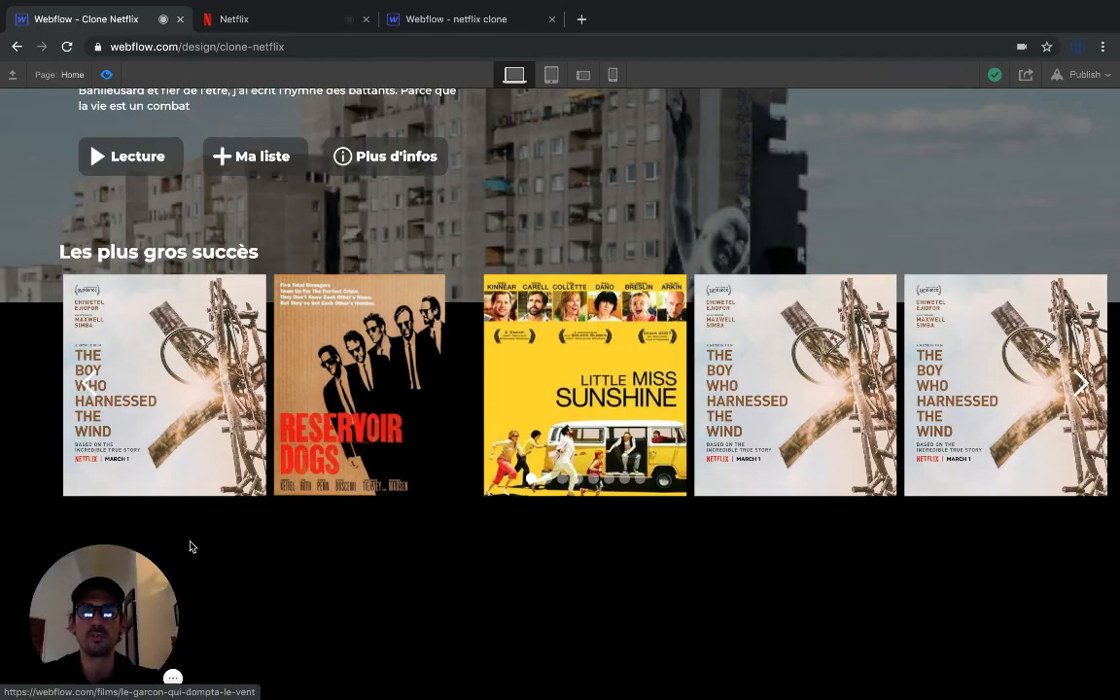
scroll(271, 611, "down", 1)
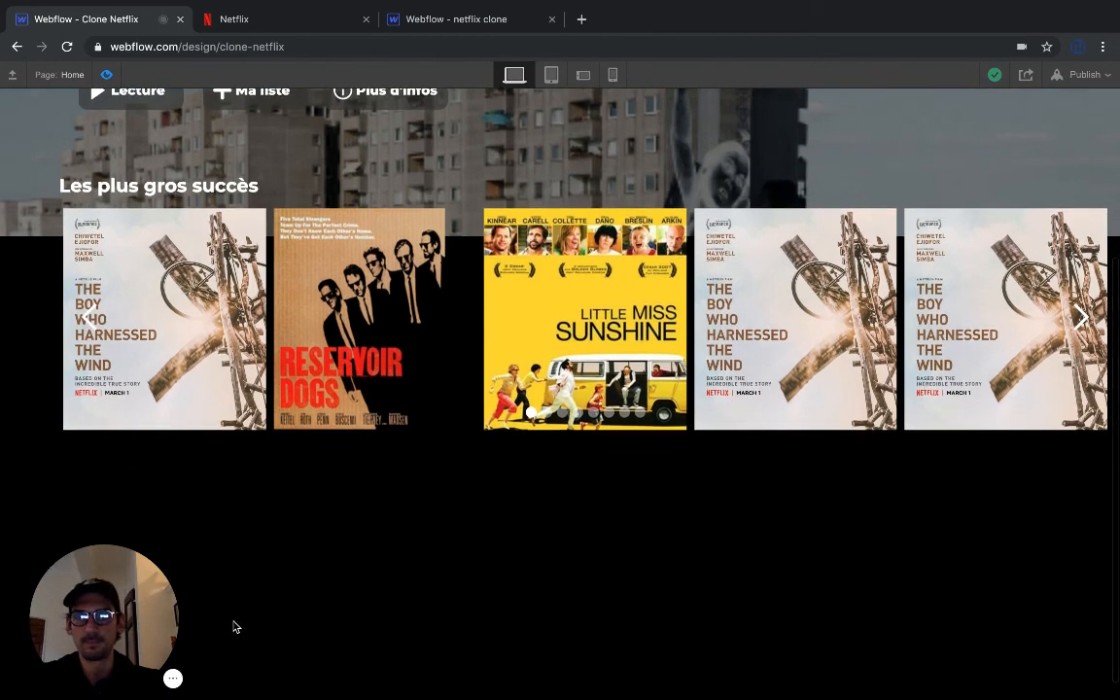
scroll(244, 602, "down", 1)
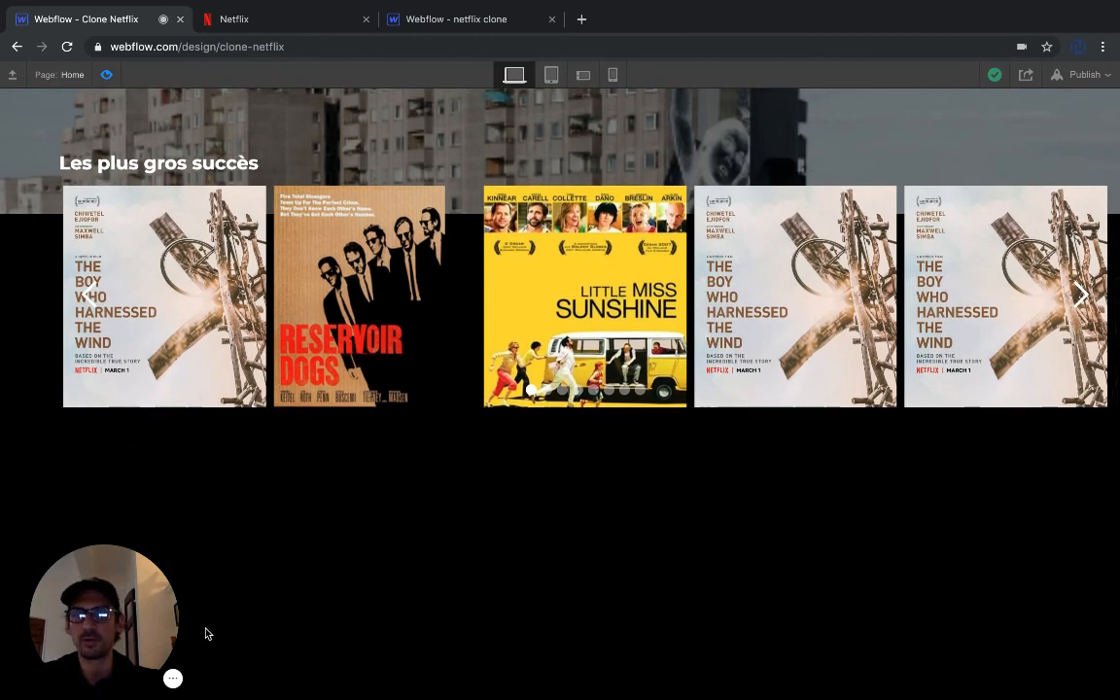
scroll(232, 555, "up", 1)
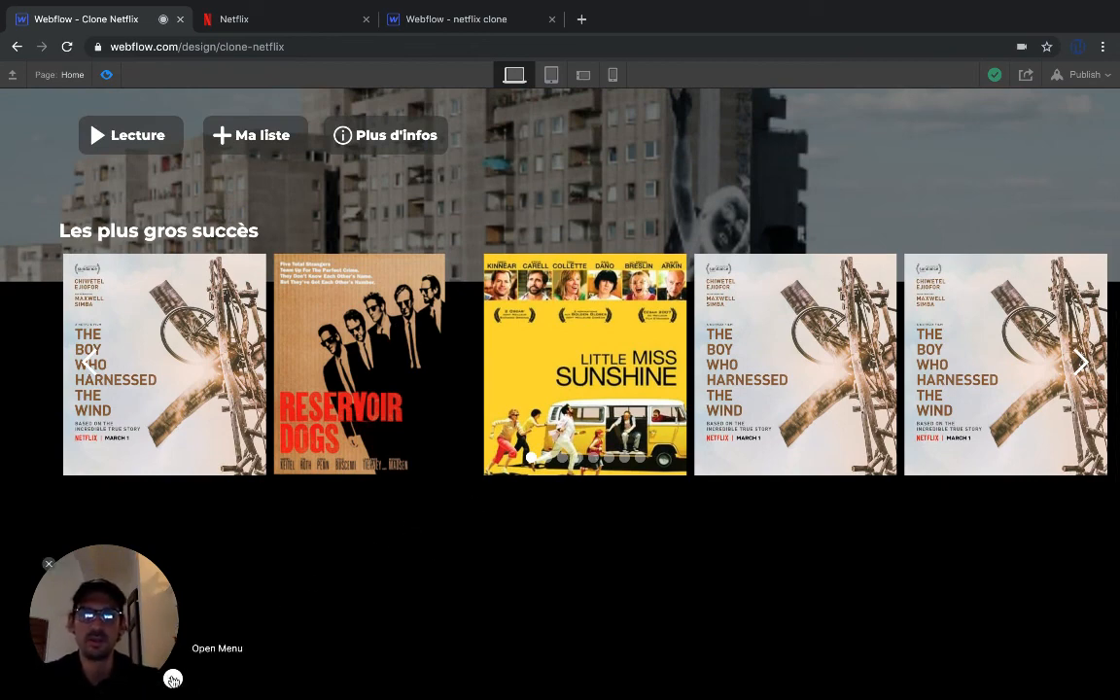
left_click(172, 679)
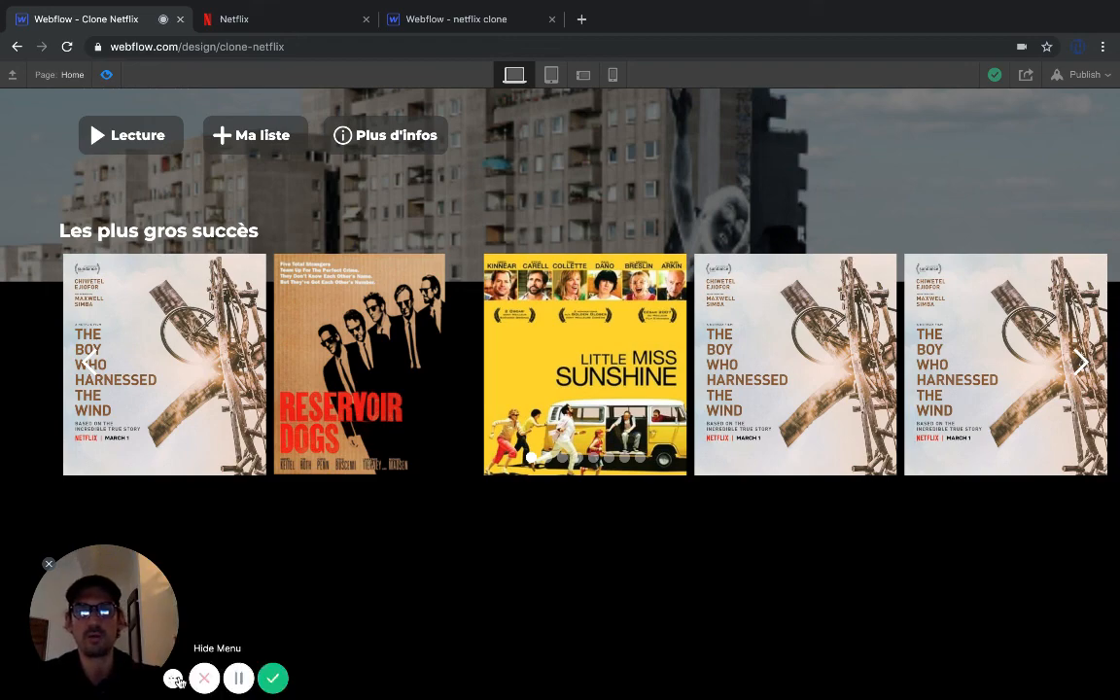